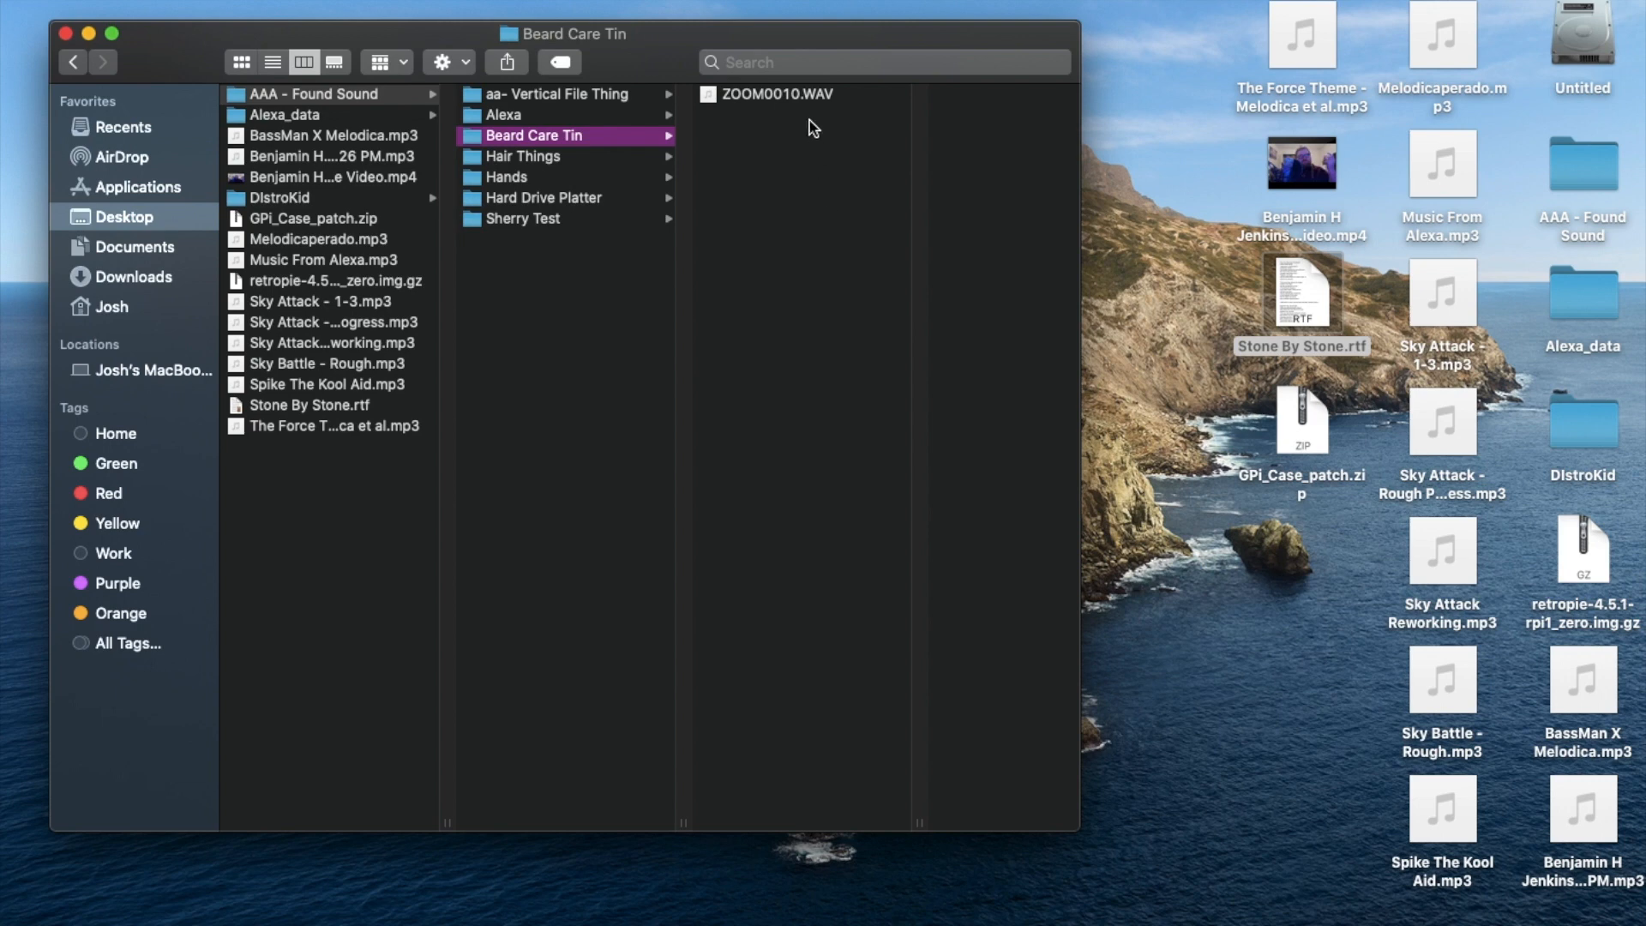
Open the ZOOM0010.WAV recording from the Beard Care Tin folder in Audacity
click(800, 101)
mouse_move(913, 259)
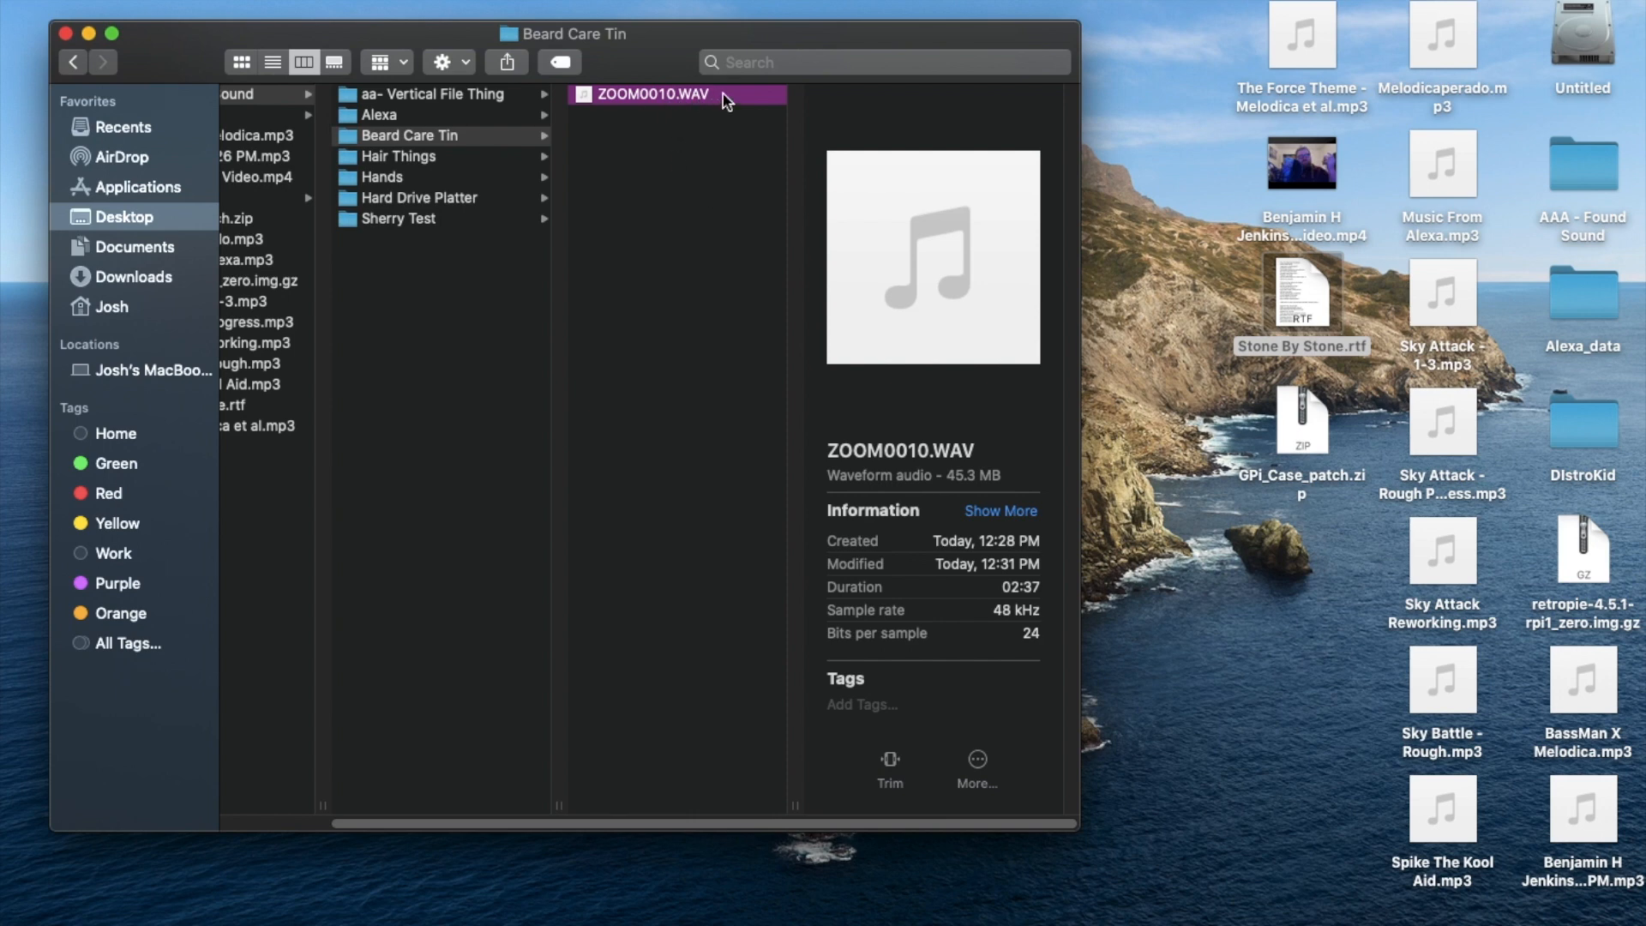
drag(699, 101, 1007, 922)
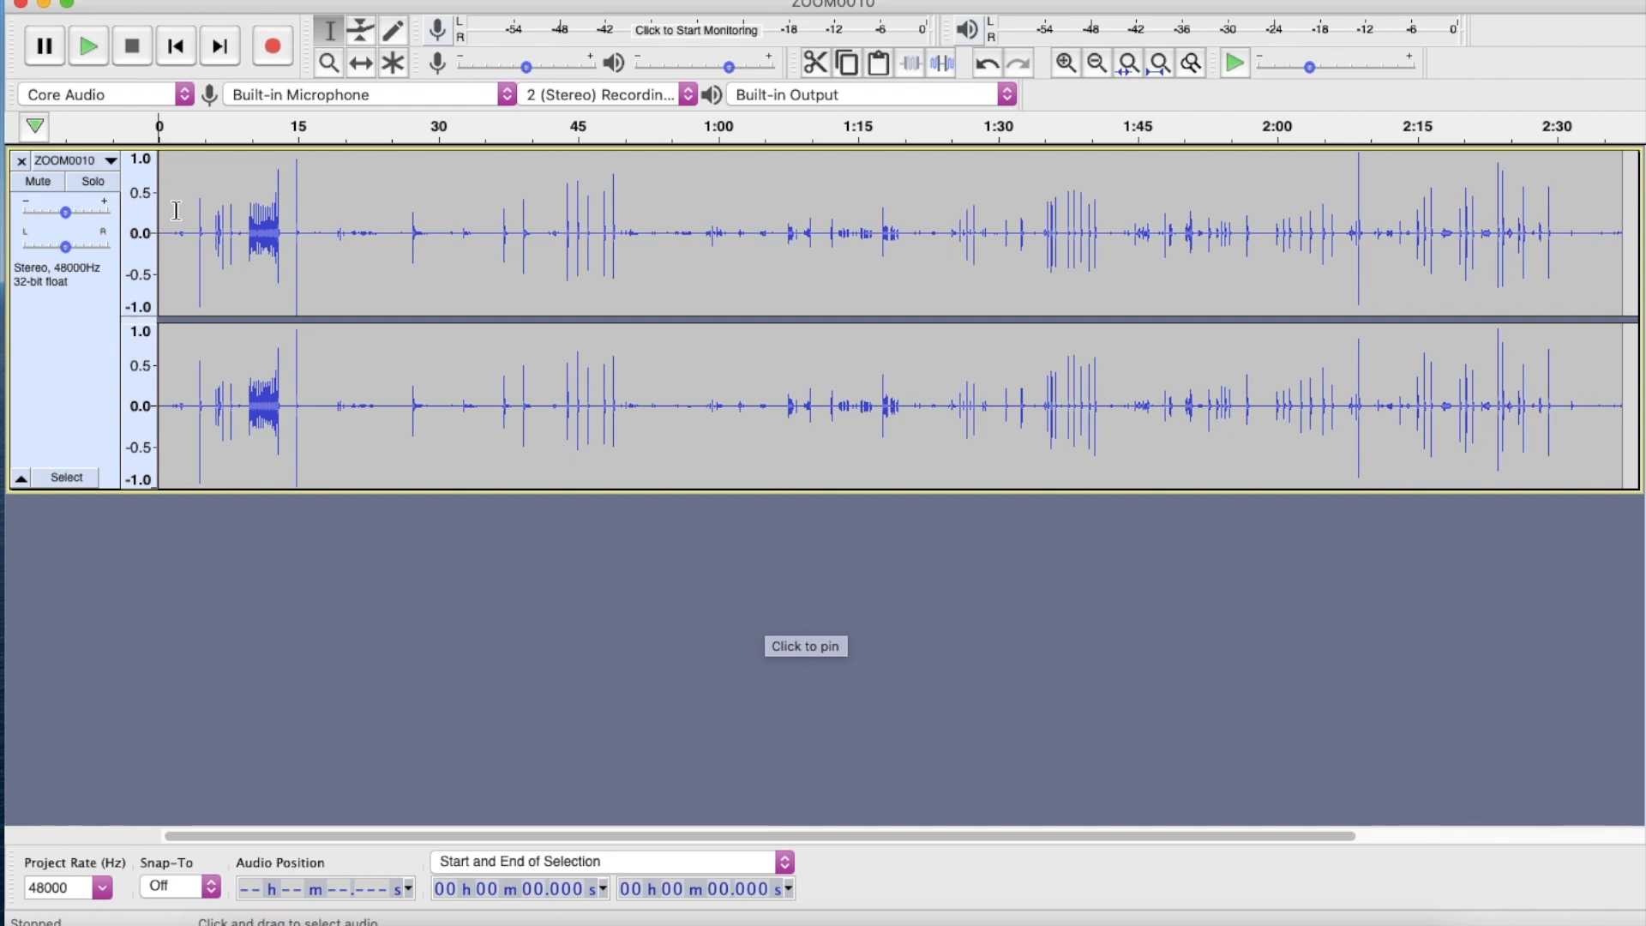
Audition the recording from about 9 seconds and again from about 14 seconds, stopping playback after each passage
click(244, 210)
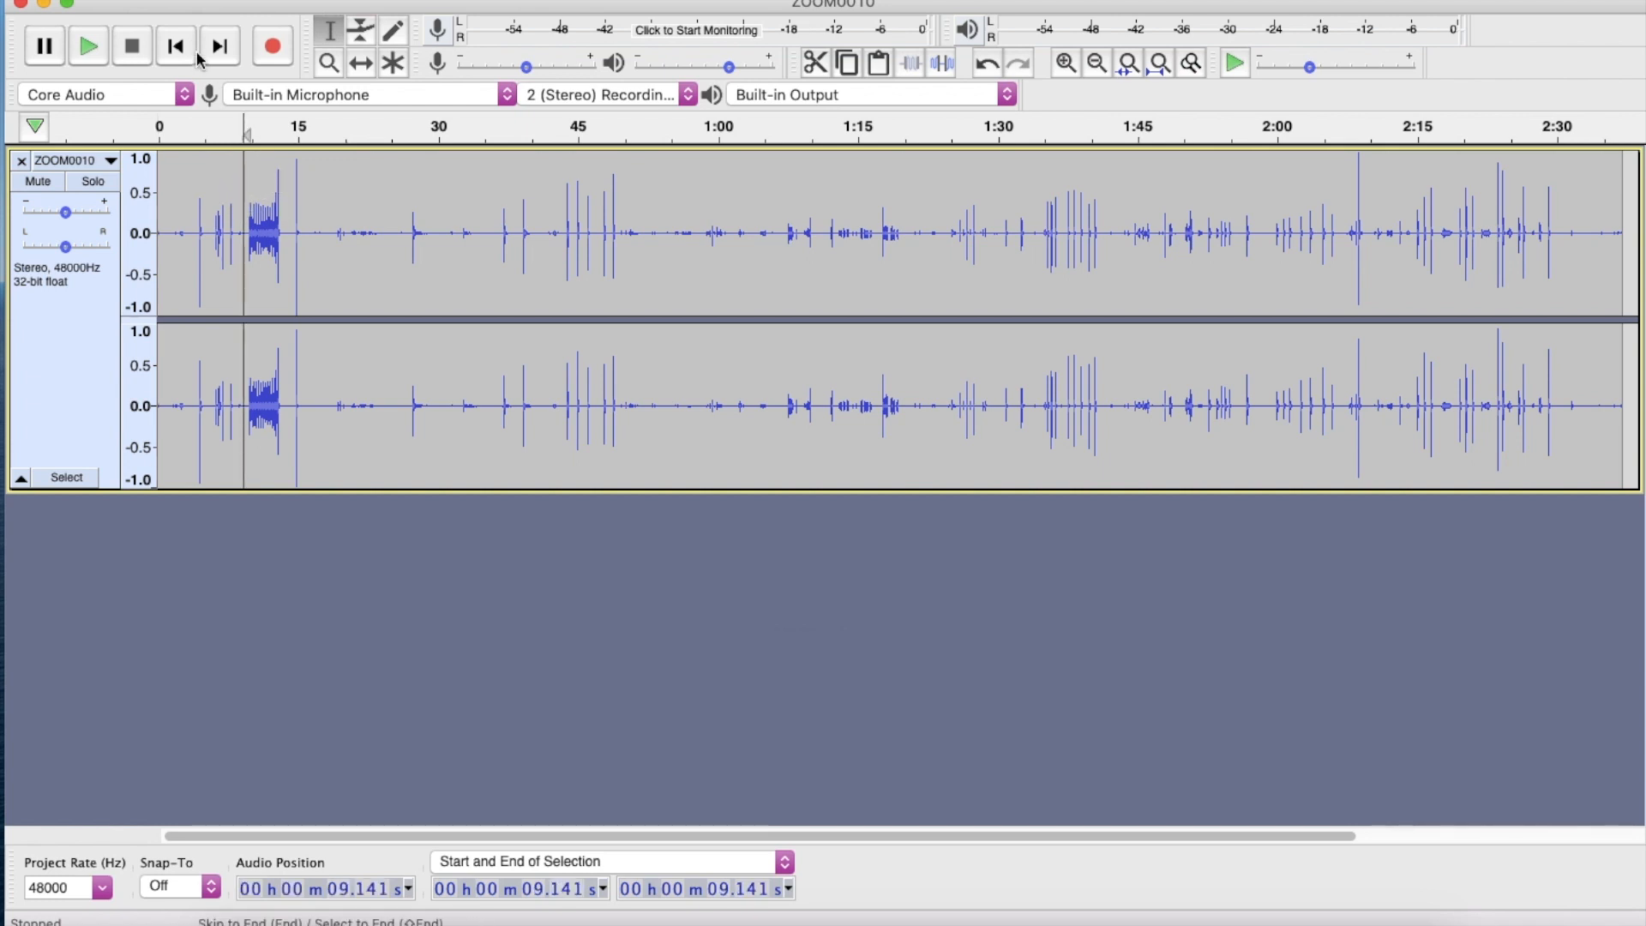
click(107, 44)
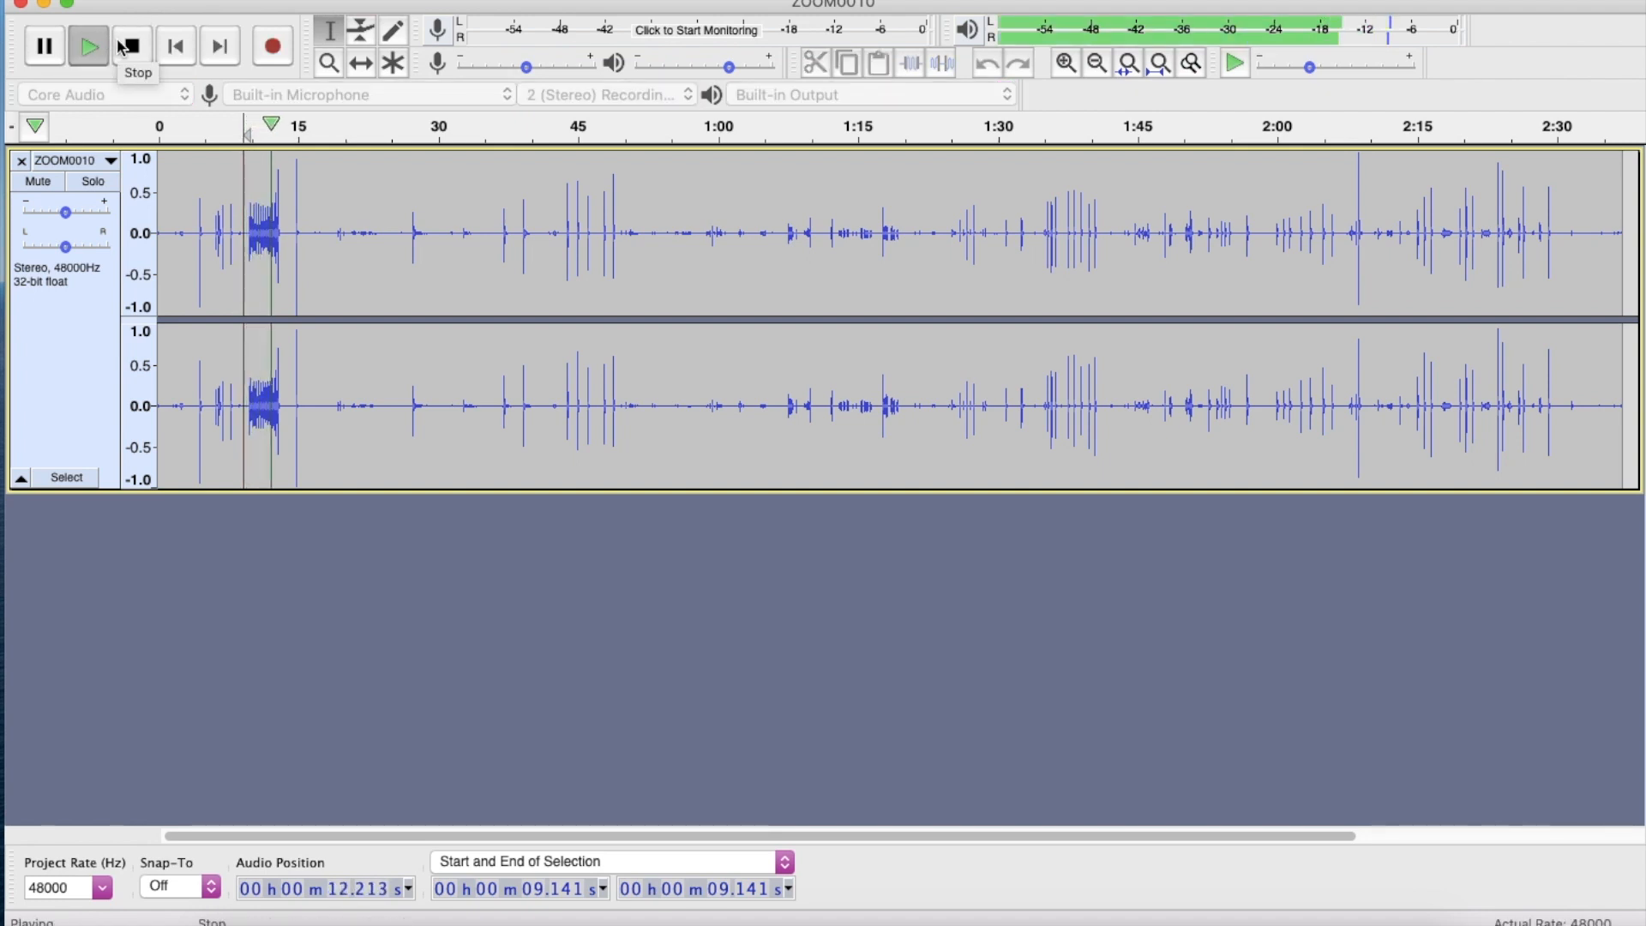
click(121, 47)
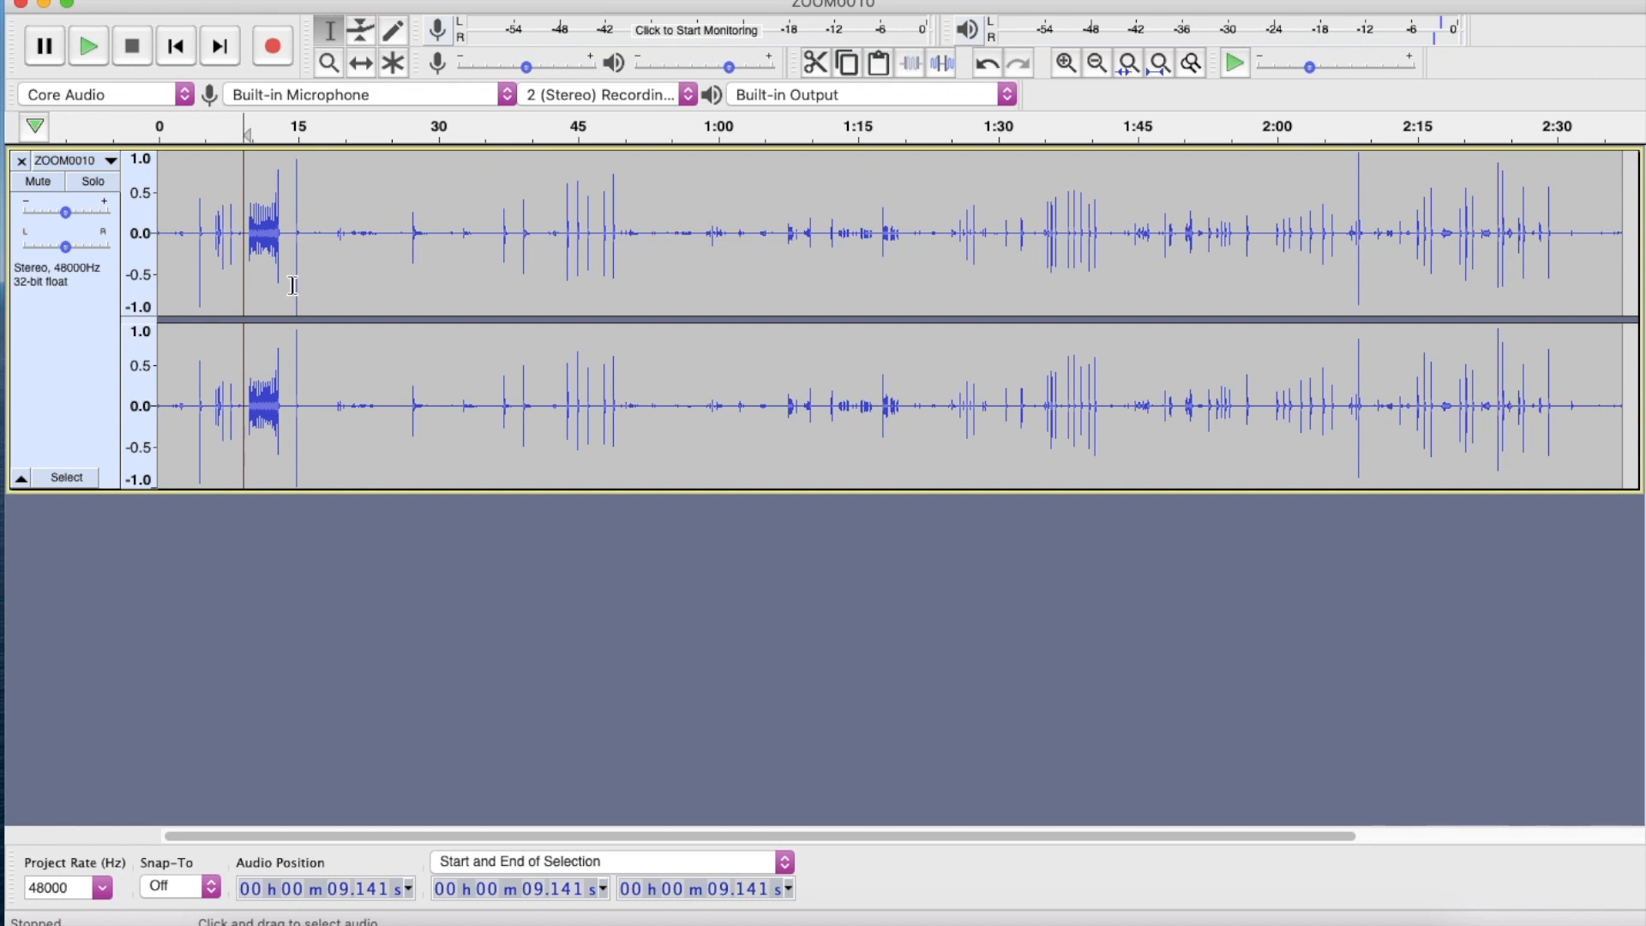
click(291, 259)
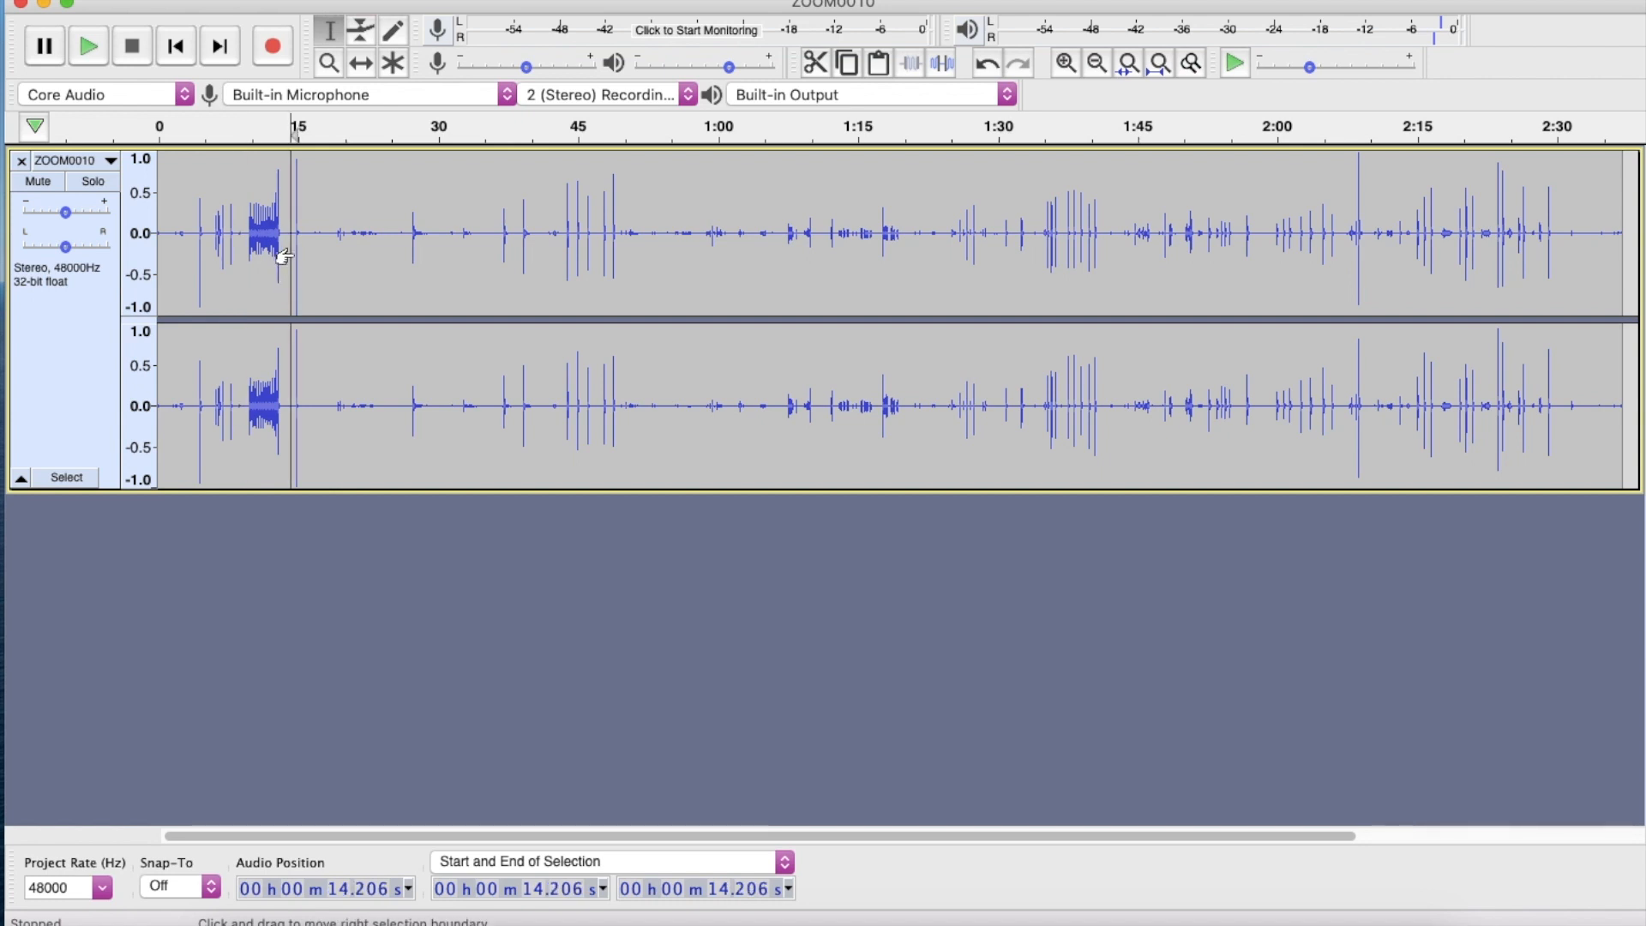
click(91, 47)
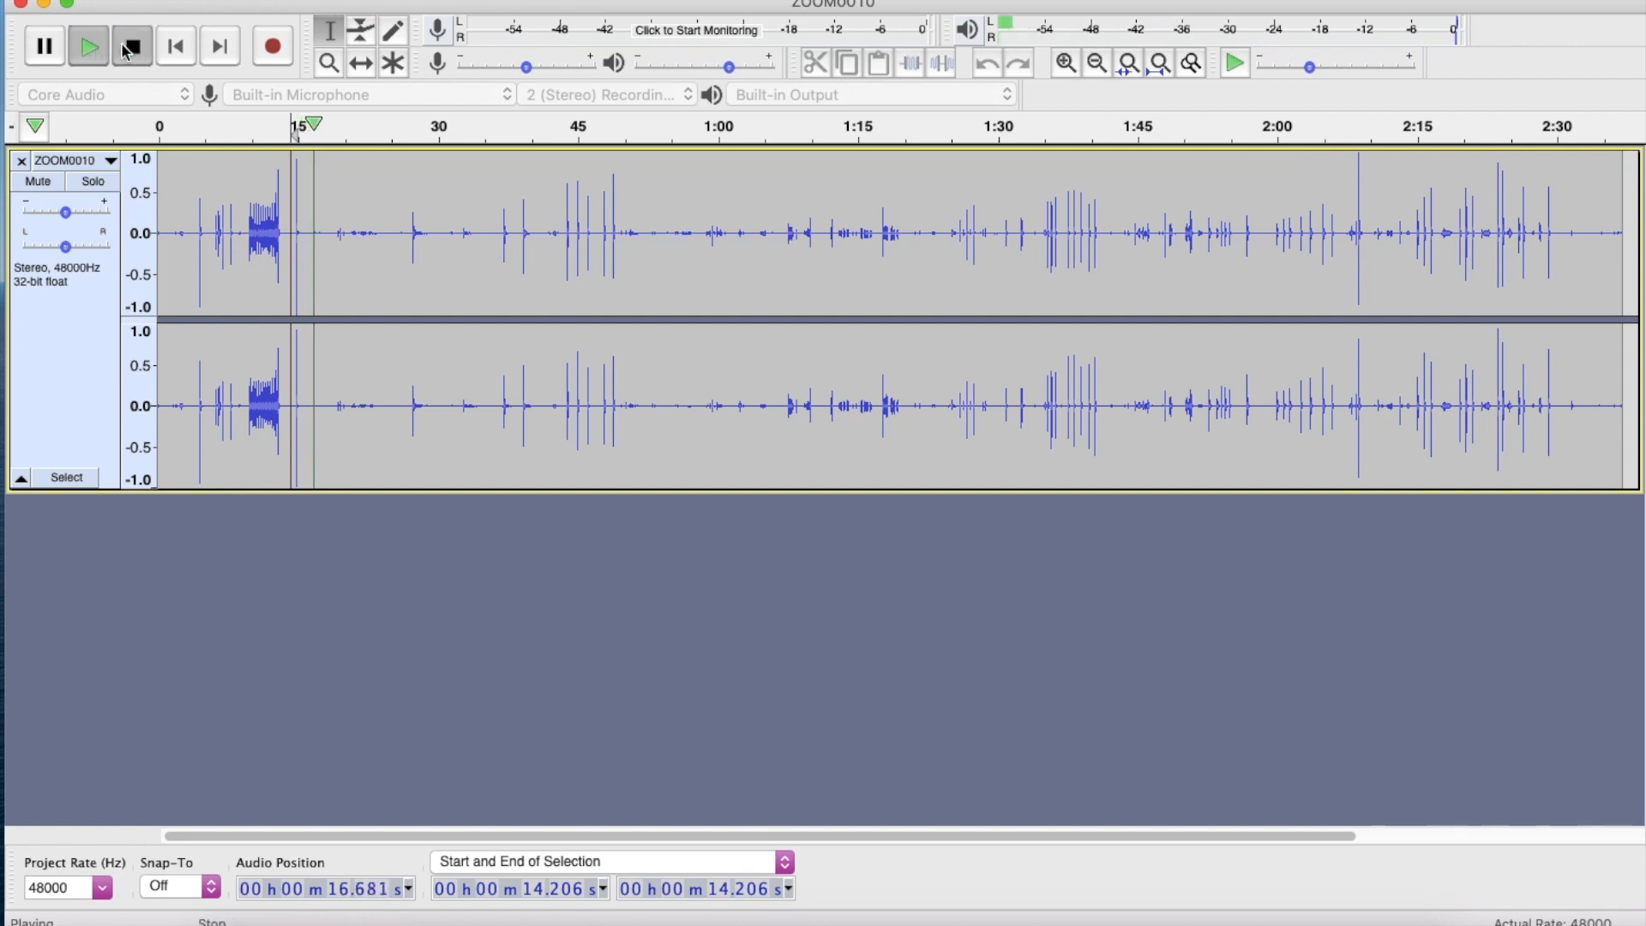
click(130, 47)
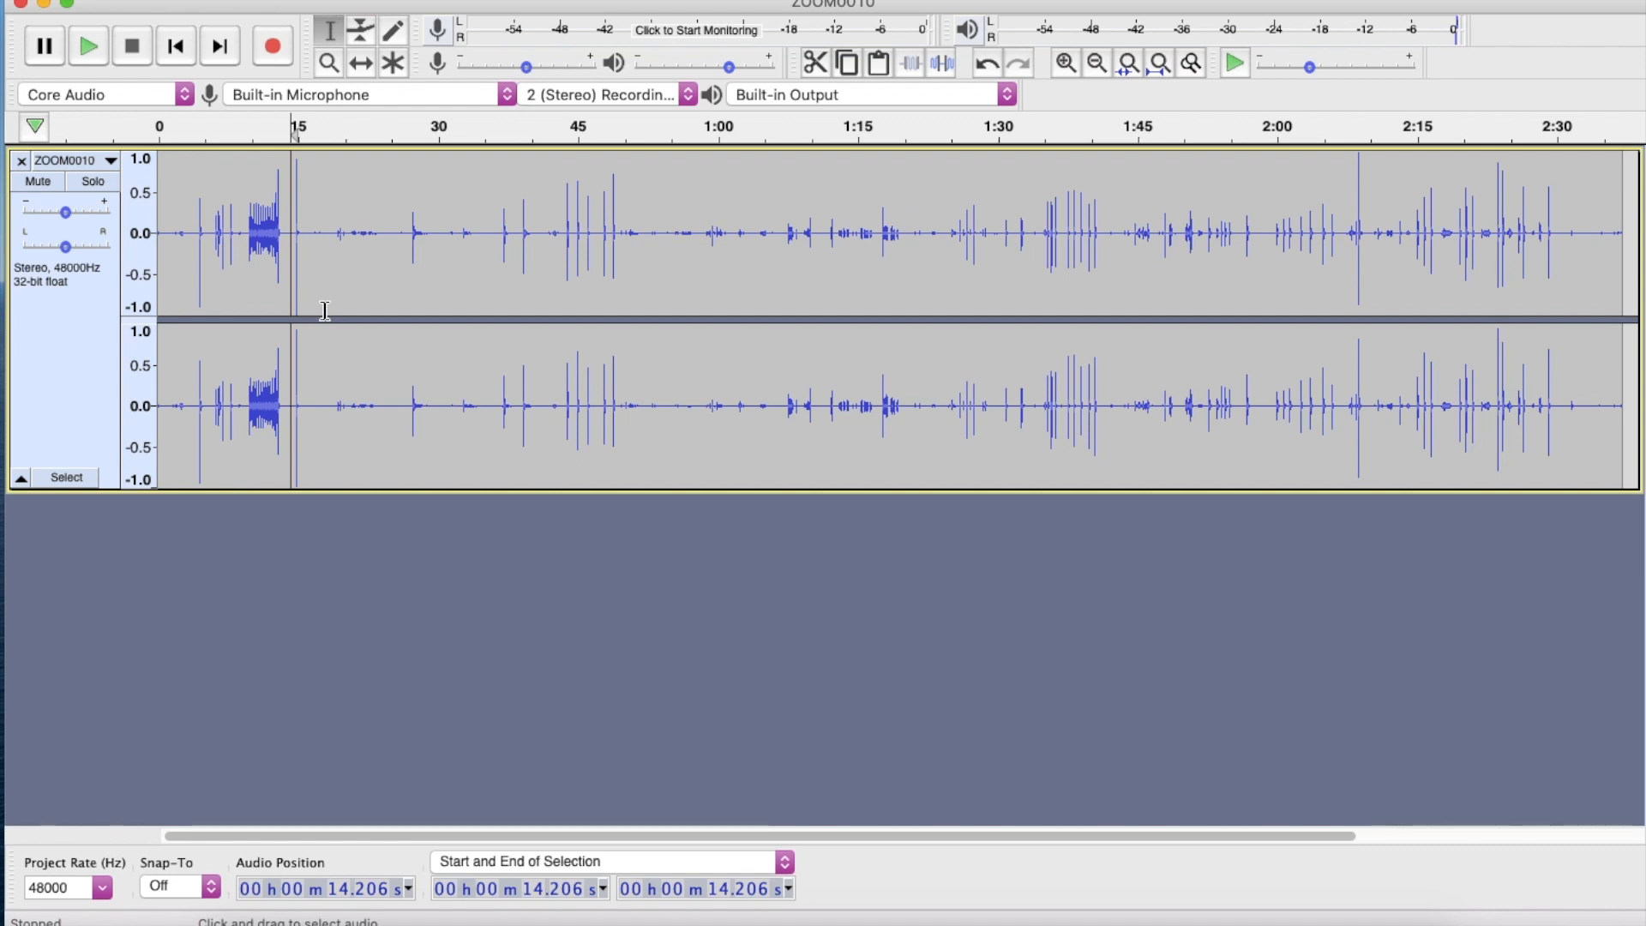
Audition further passages of the recording, starting from about 58.8 seconds and from just past 1:30
click(707, 240)
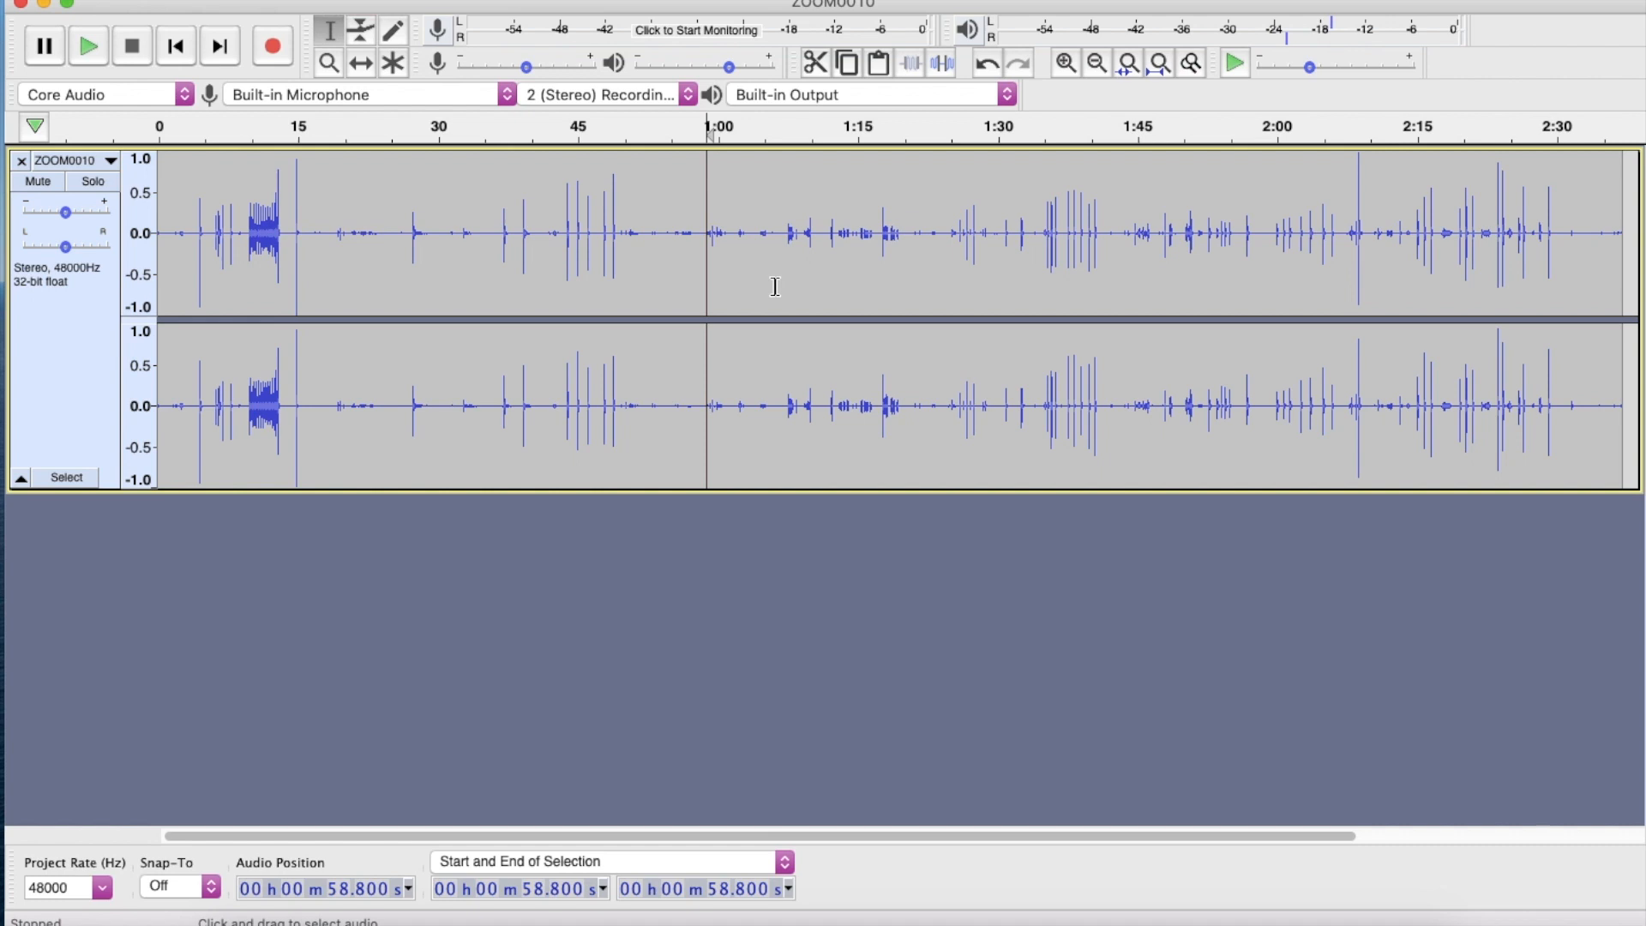
click(1068, 236)
click(90, 47)
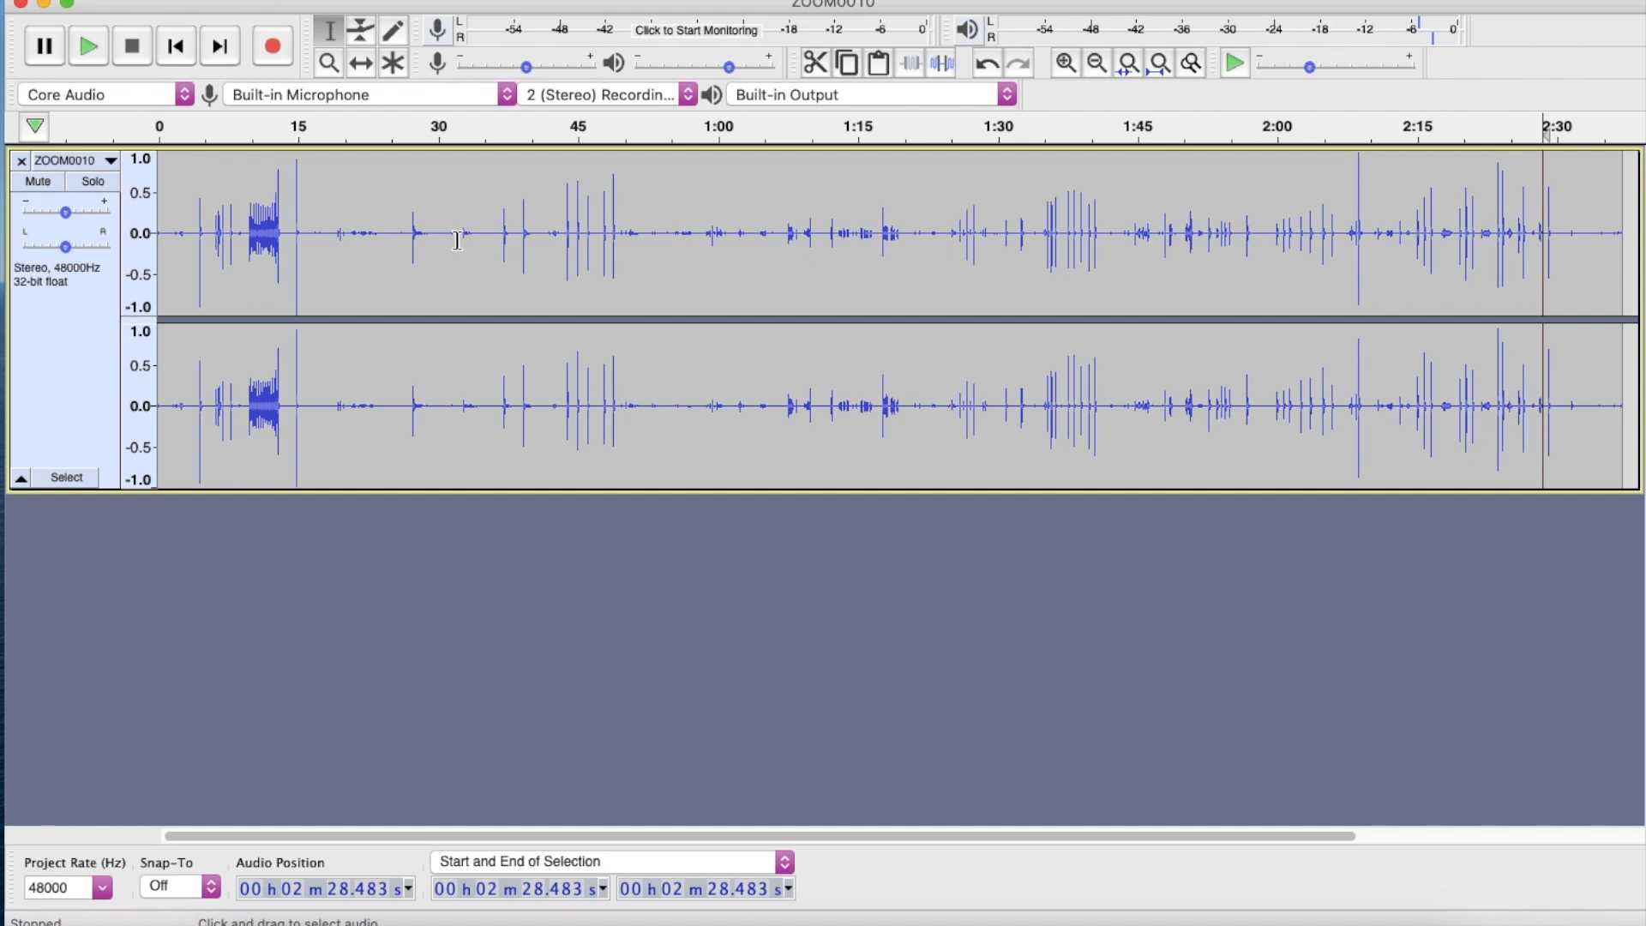
Label the sounds across the whole track with Sound Finder, using a 20 dB silence level and 0.350 seconds minimum silence
click(789, 0)
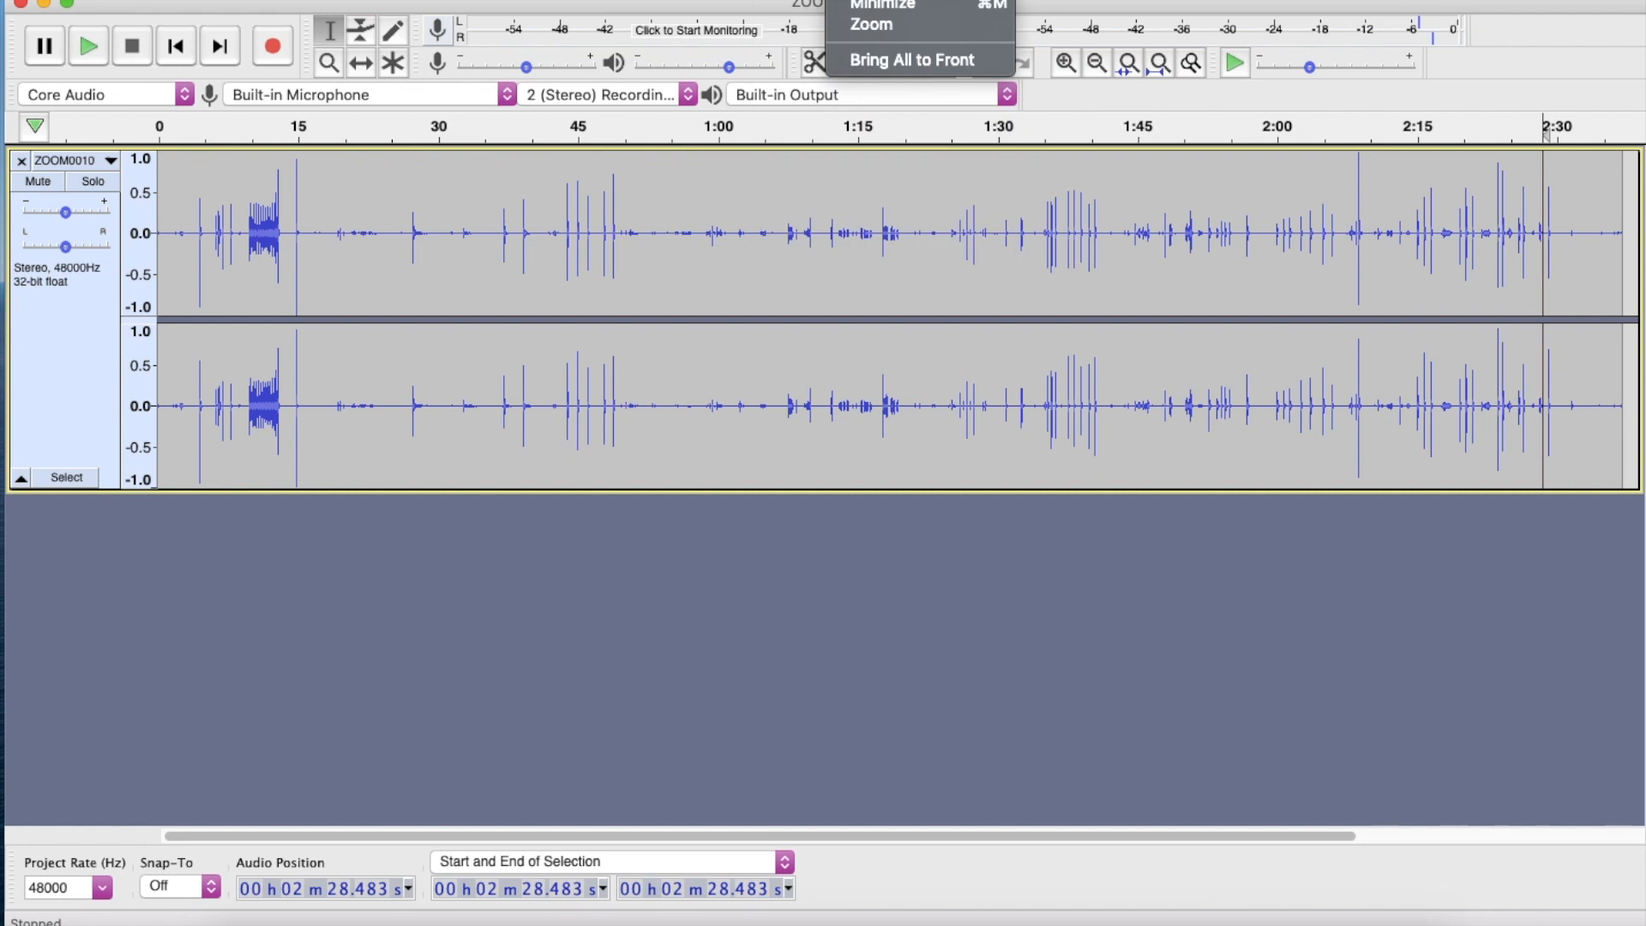
mouse_move(716, 0)
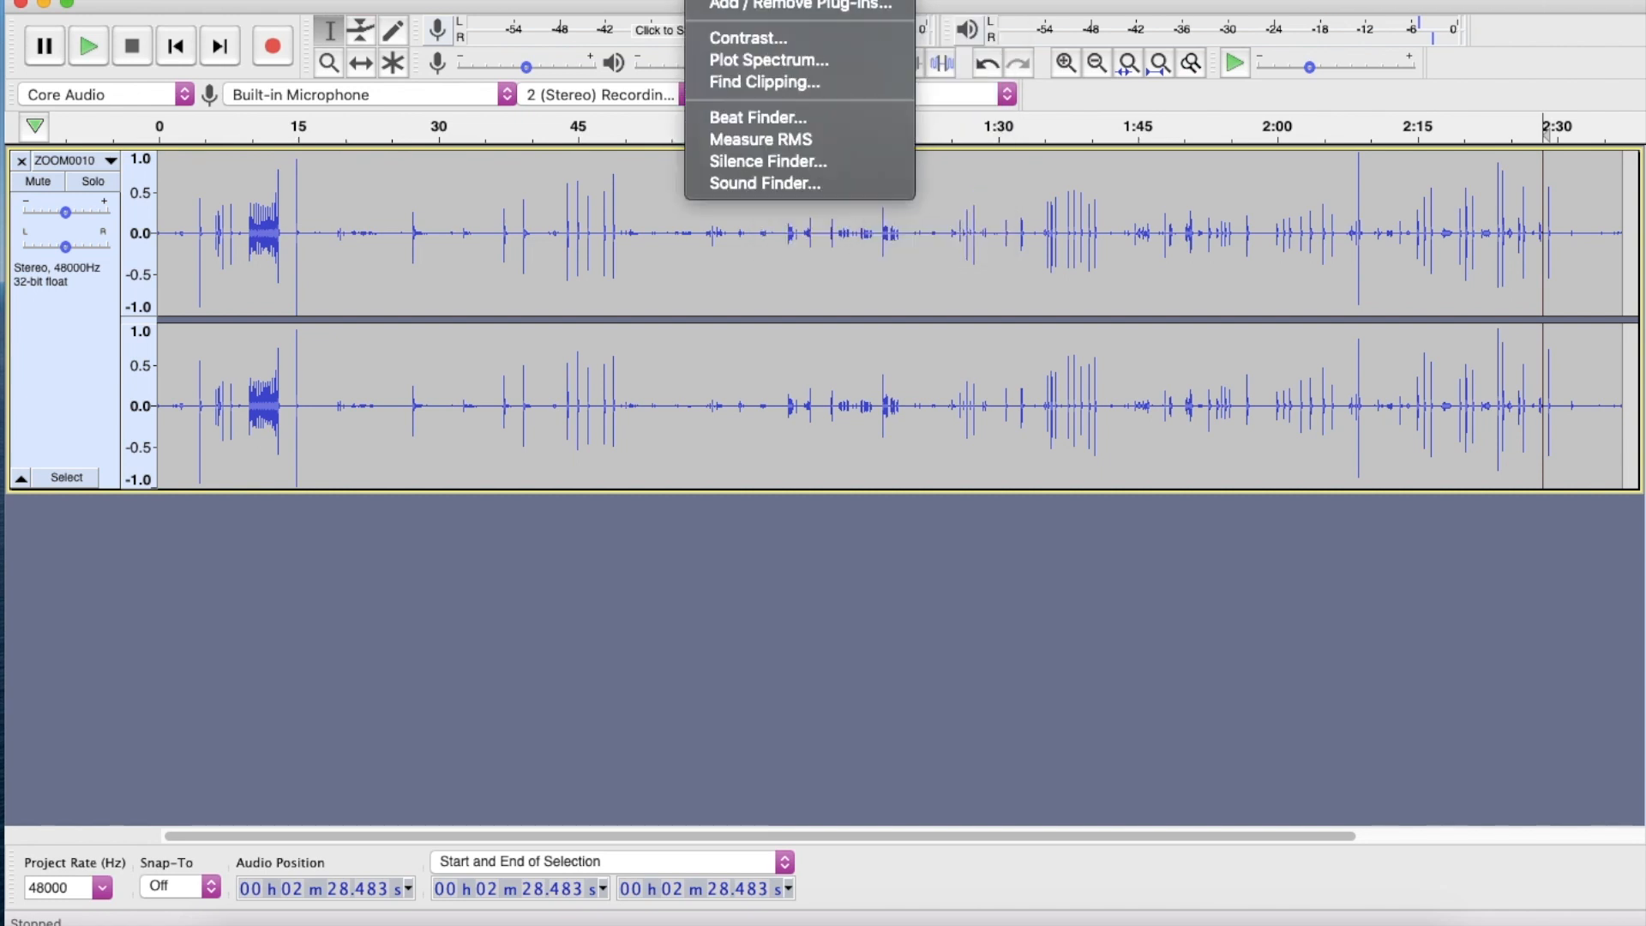
click(816, 191)
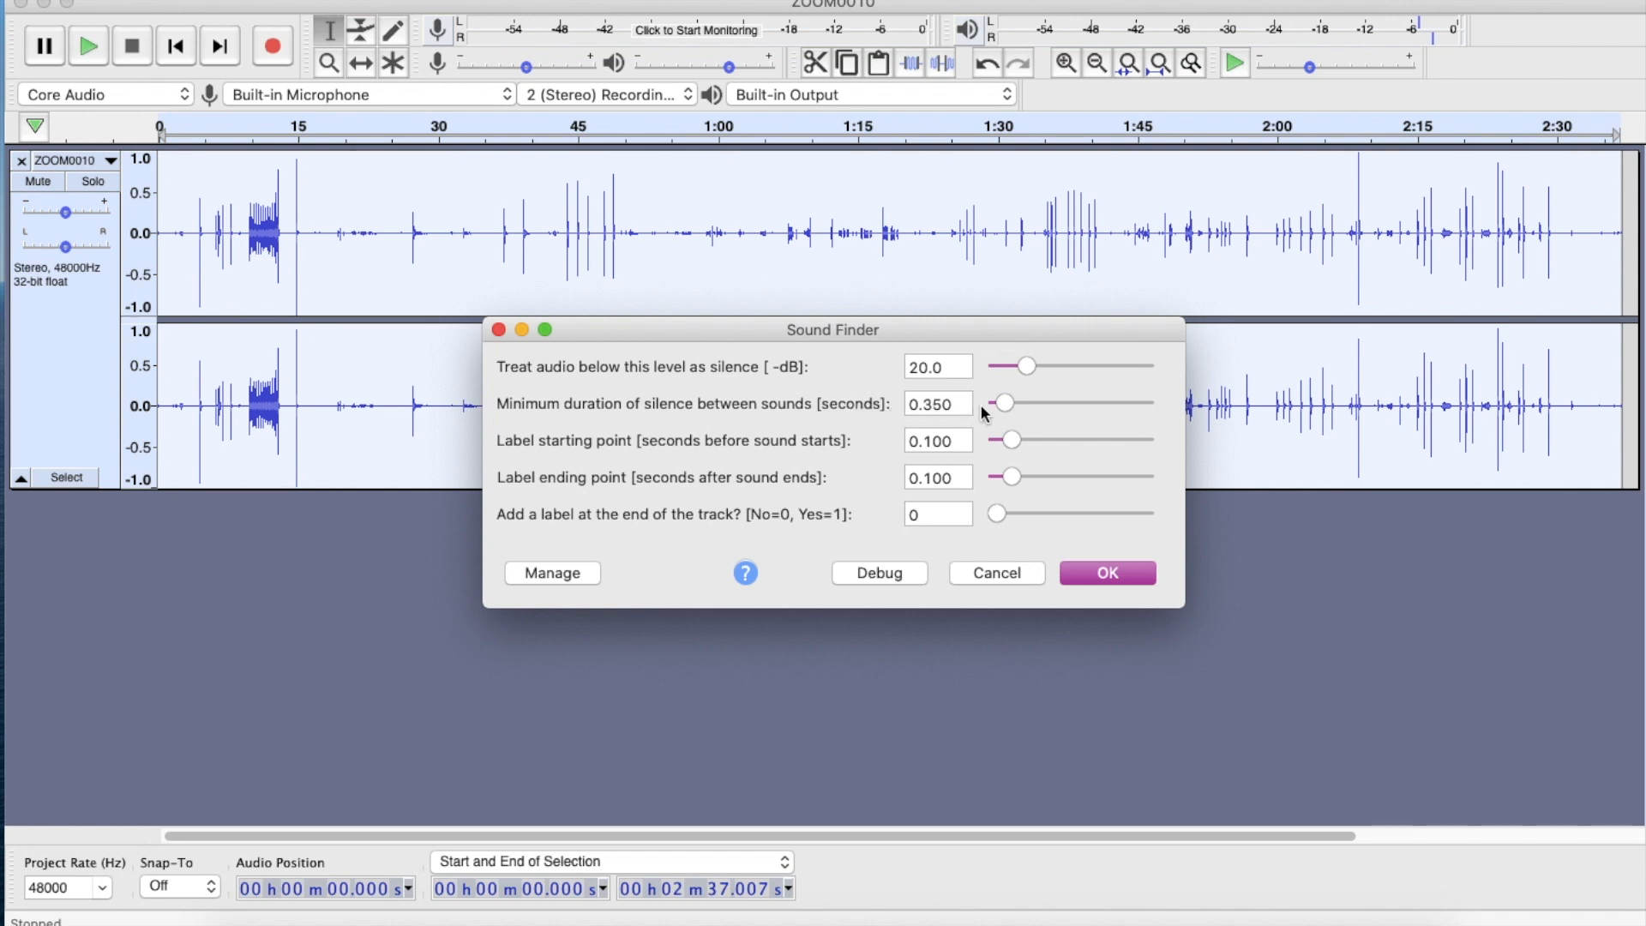
click(1085, 571)
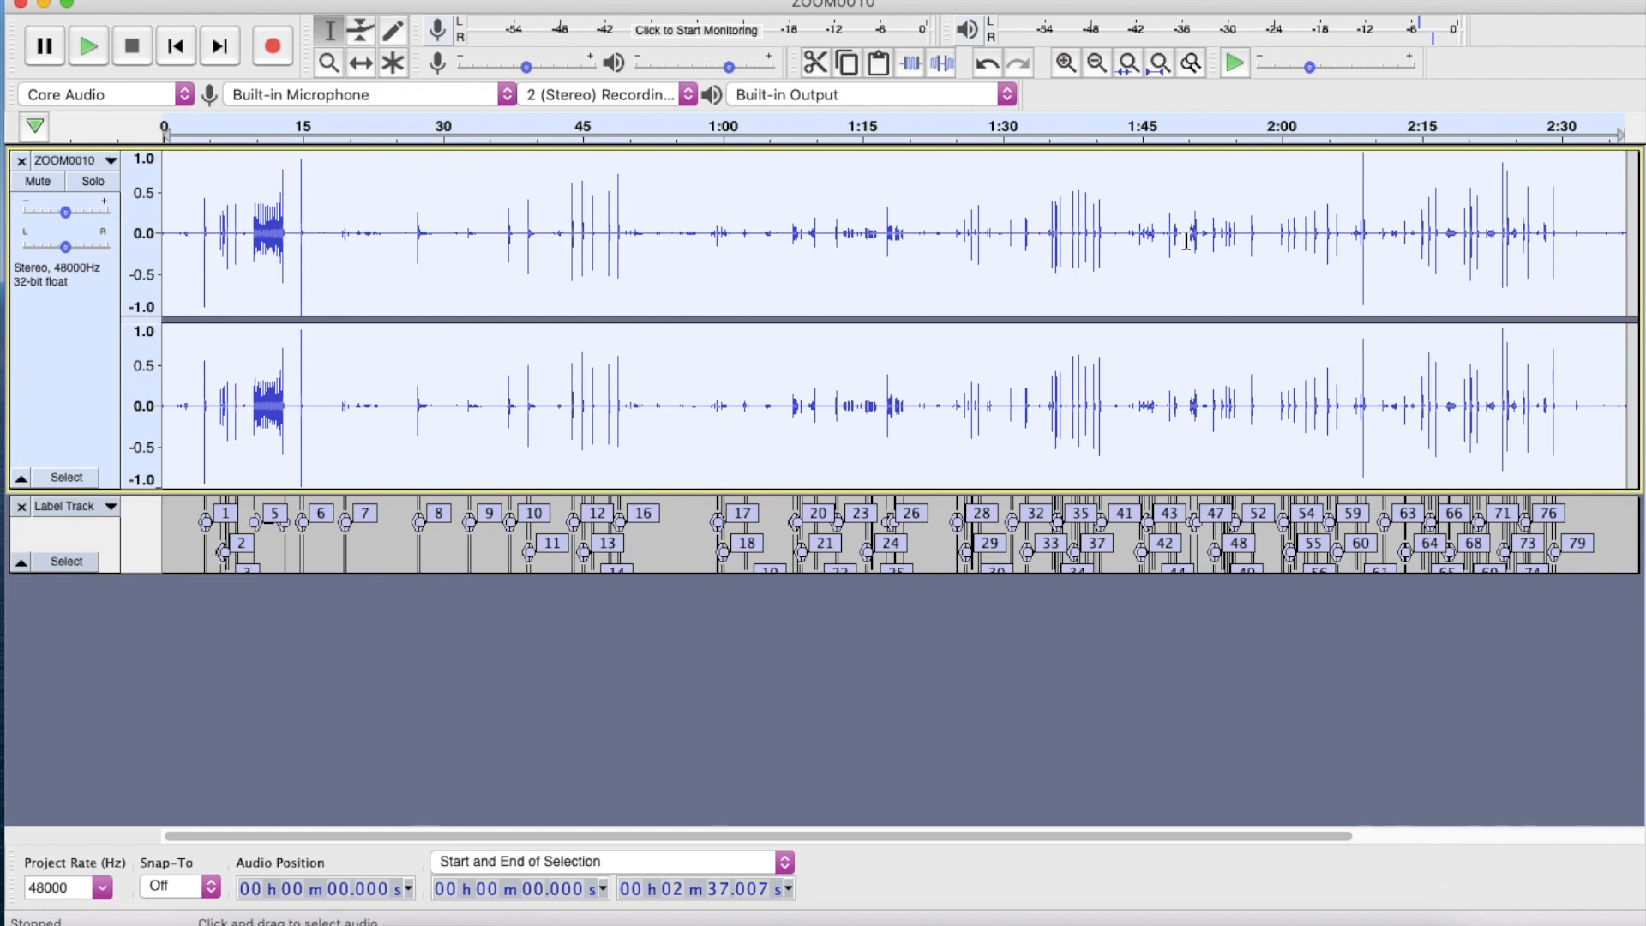
Examine up close how the numbered labels line up with the sounds along the track
click(1066, 63)
click(1066, 62)
drag(893, 834, 860, 825)
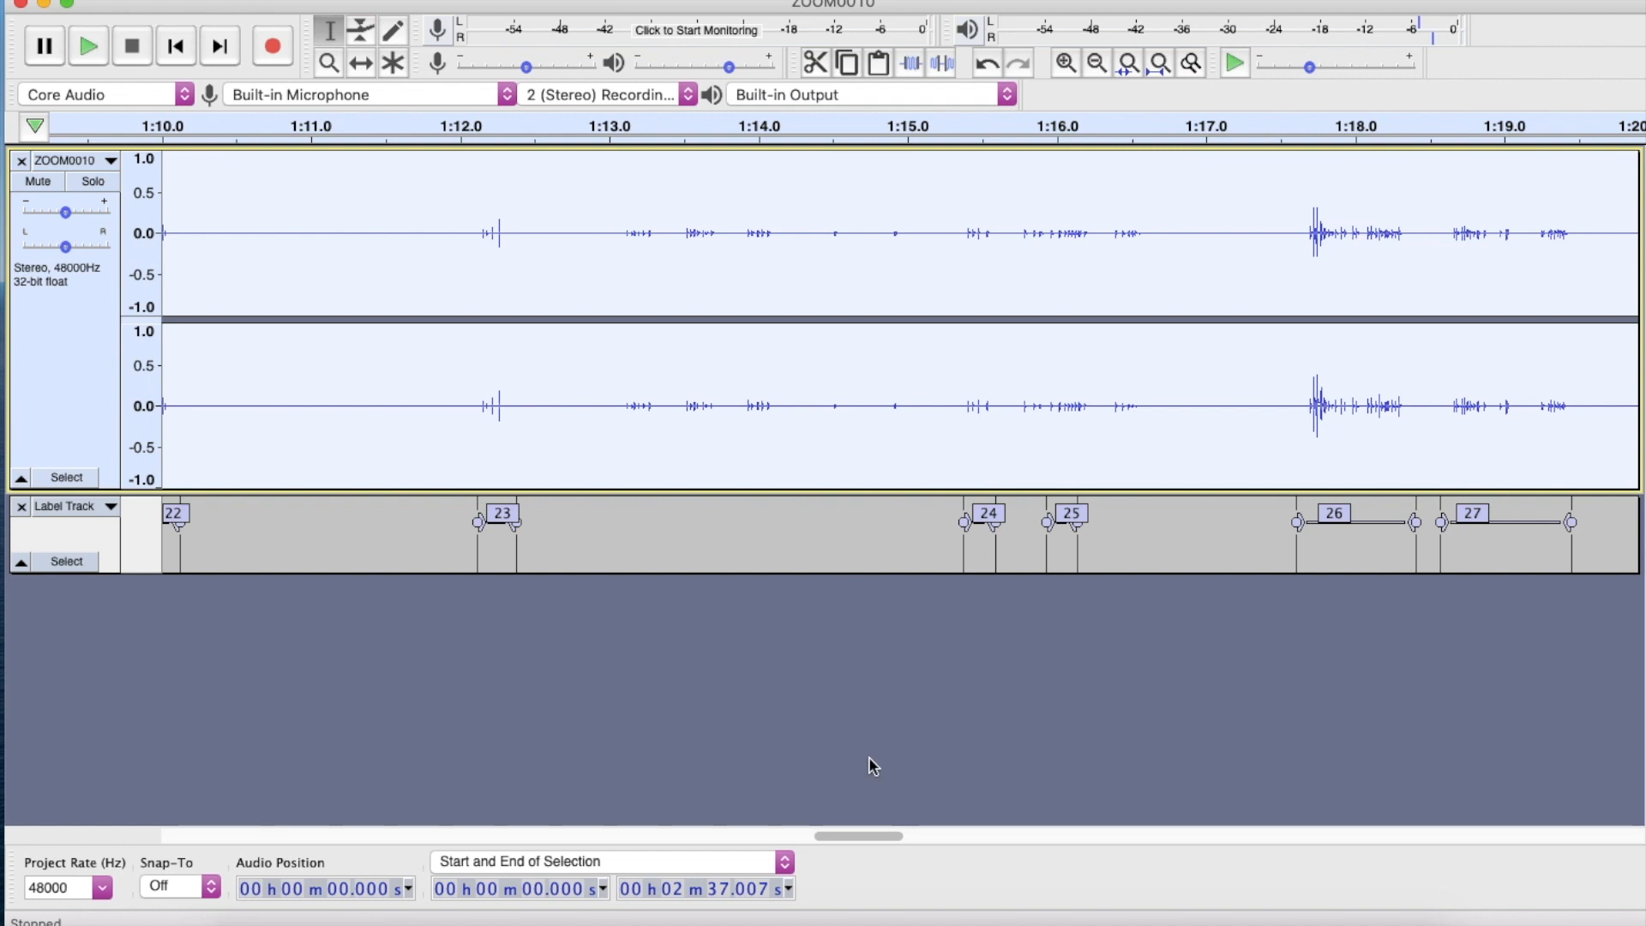
drag(857, 837, 311, 803)
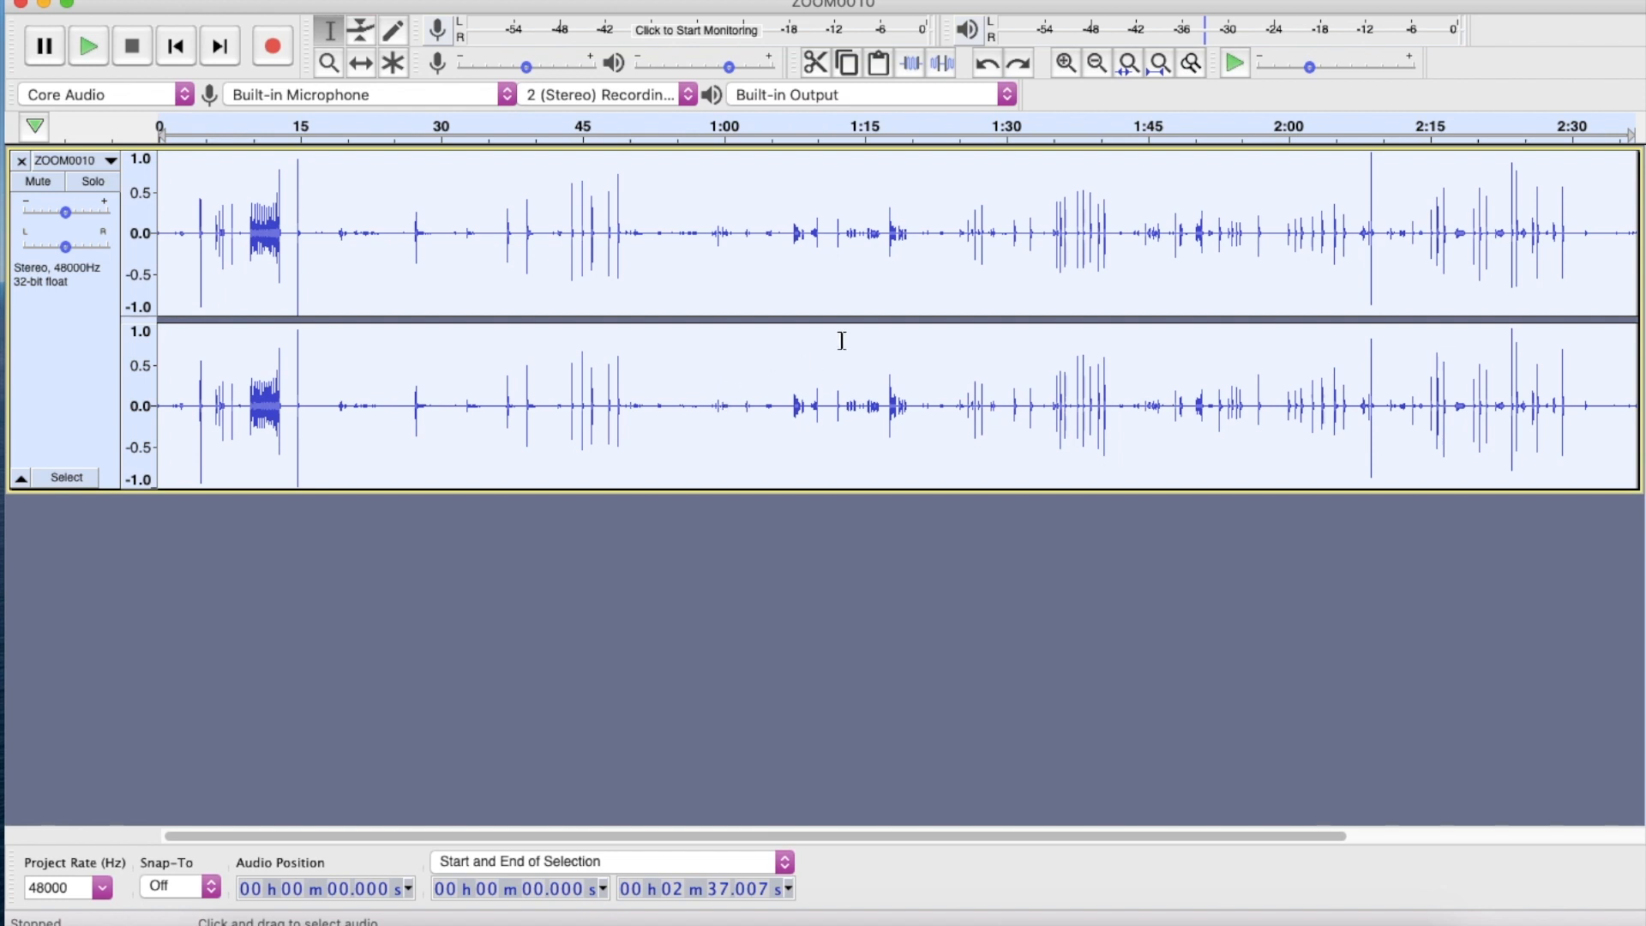
Amplify the selected recording by 2.1 dB with clipping allowed
click(647, 0)
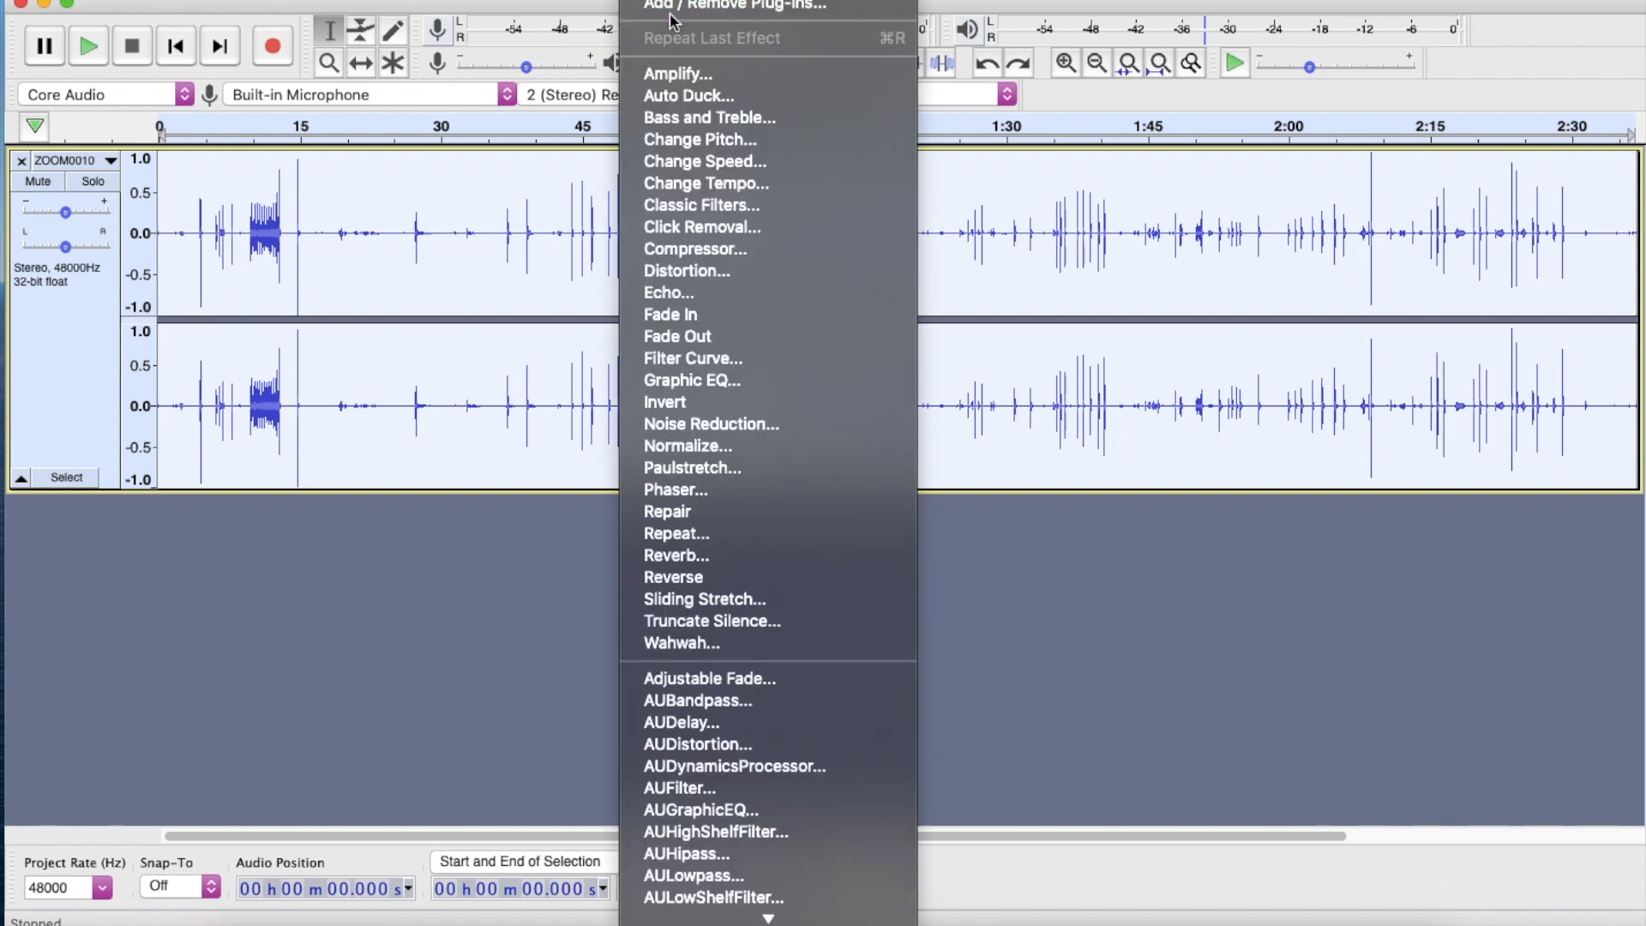
click(693, 72)
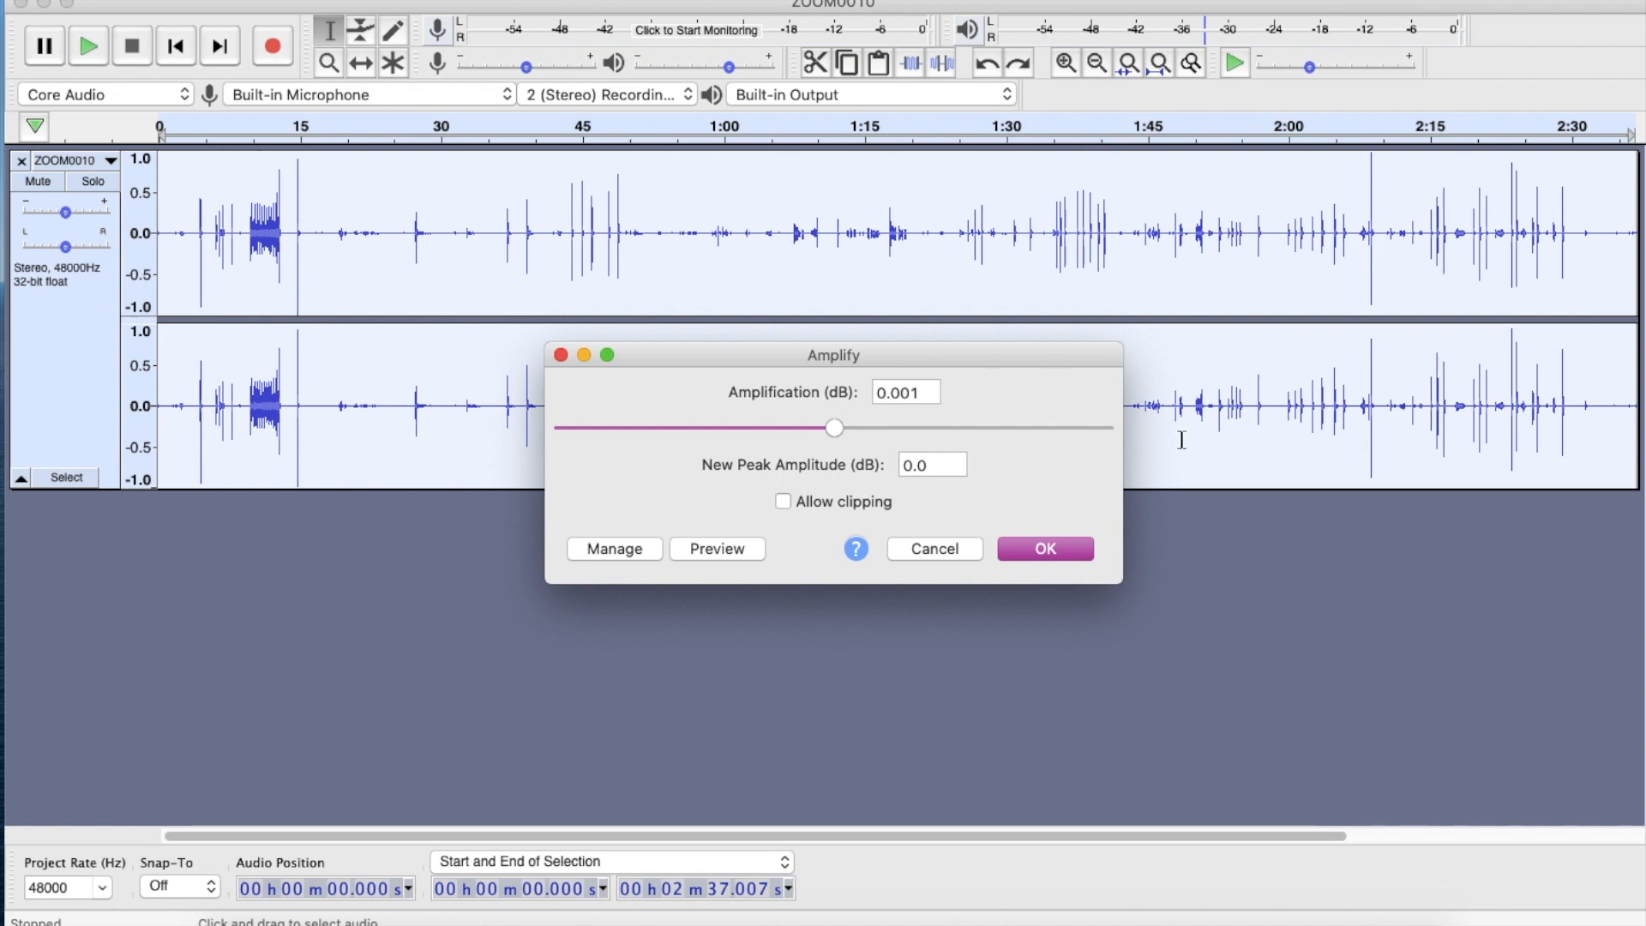
click(783, 505)
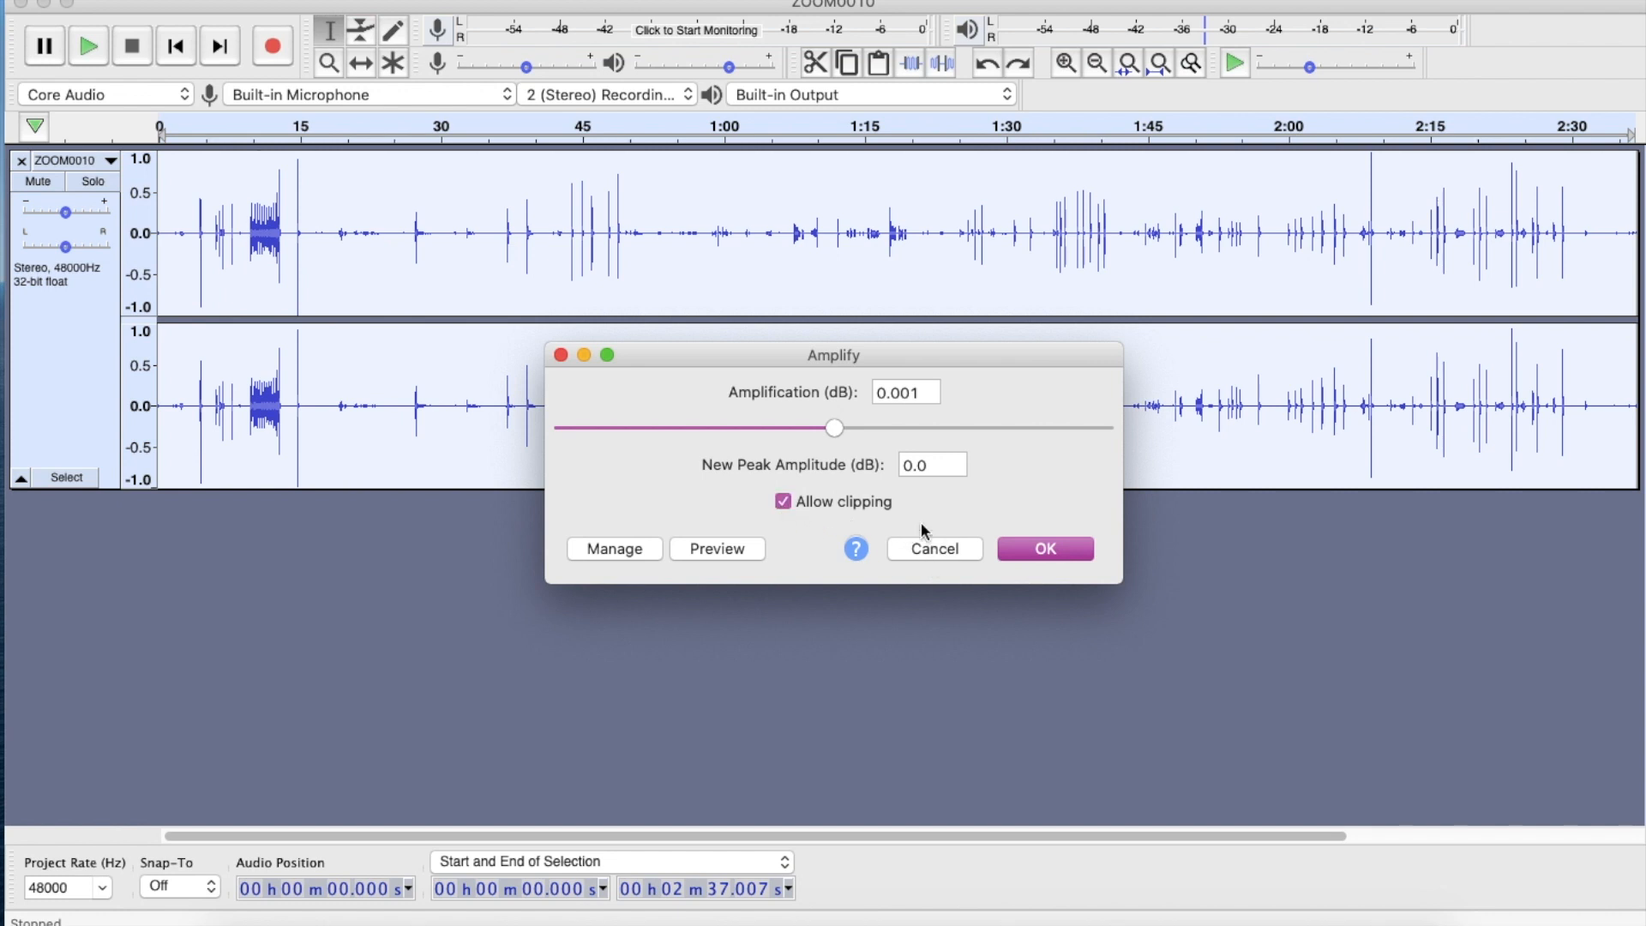
drag(836, 429, 855, 441)
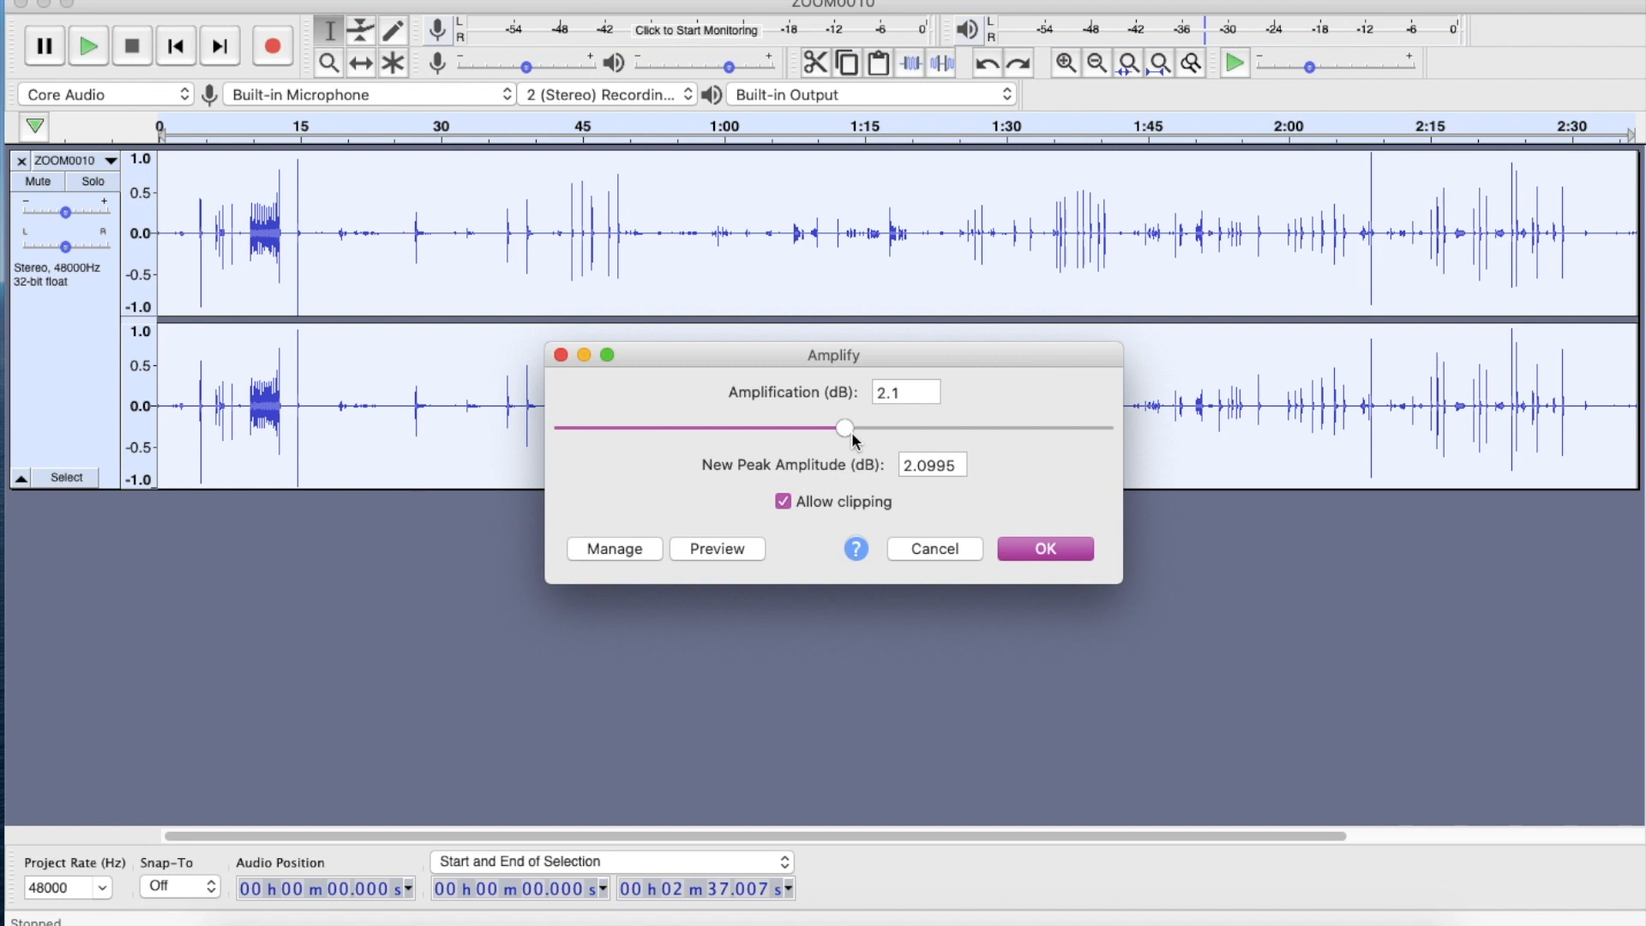
click(1053, 556)
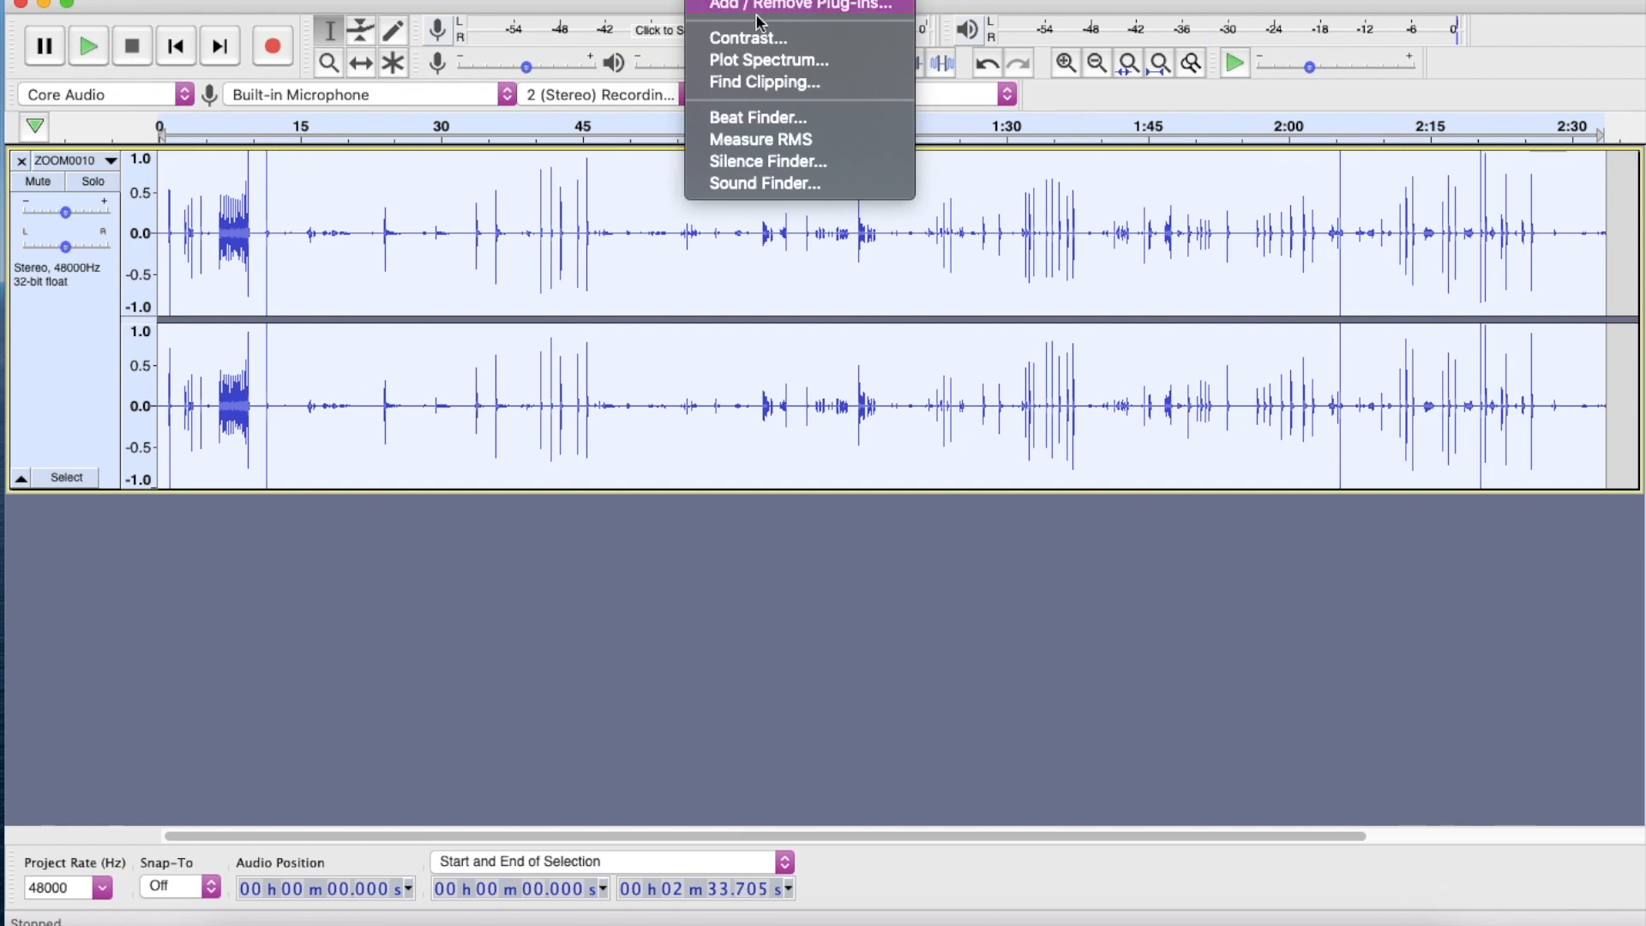
Run Silence Finder with a silence level of 10 dB, 0.520 seconds minimum silence and 0.300 seconds label placement
click(794, 172)
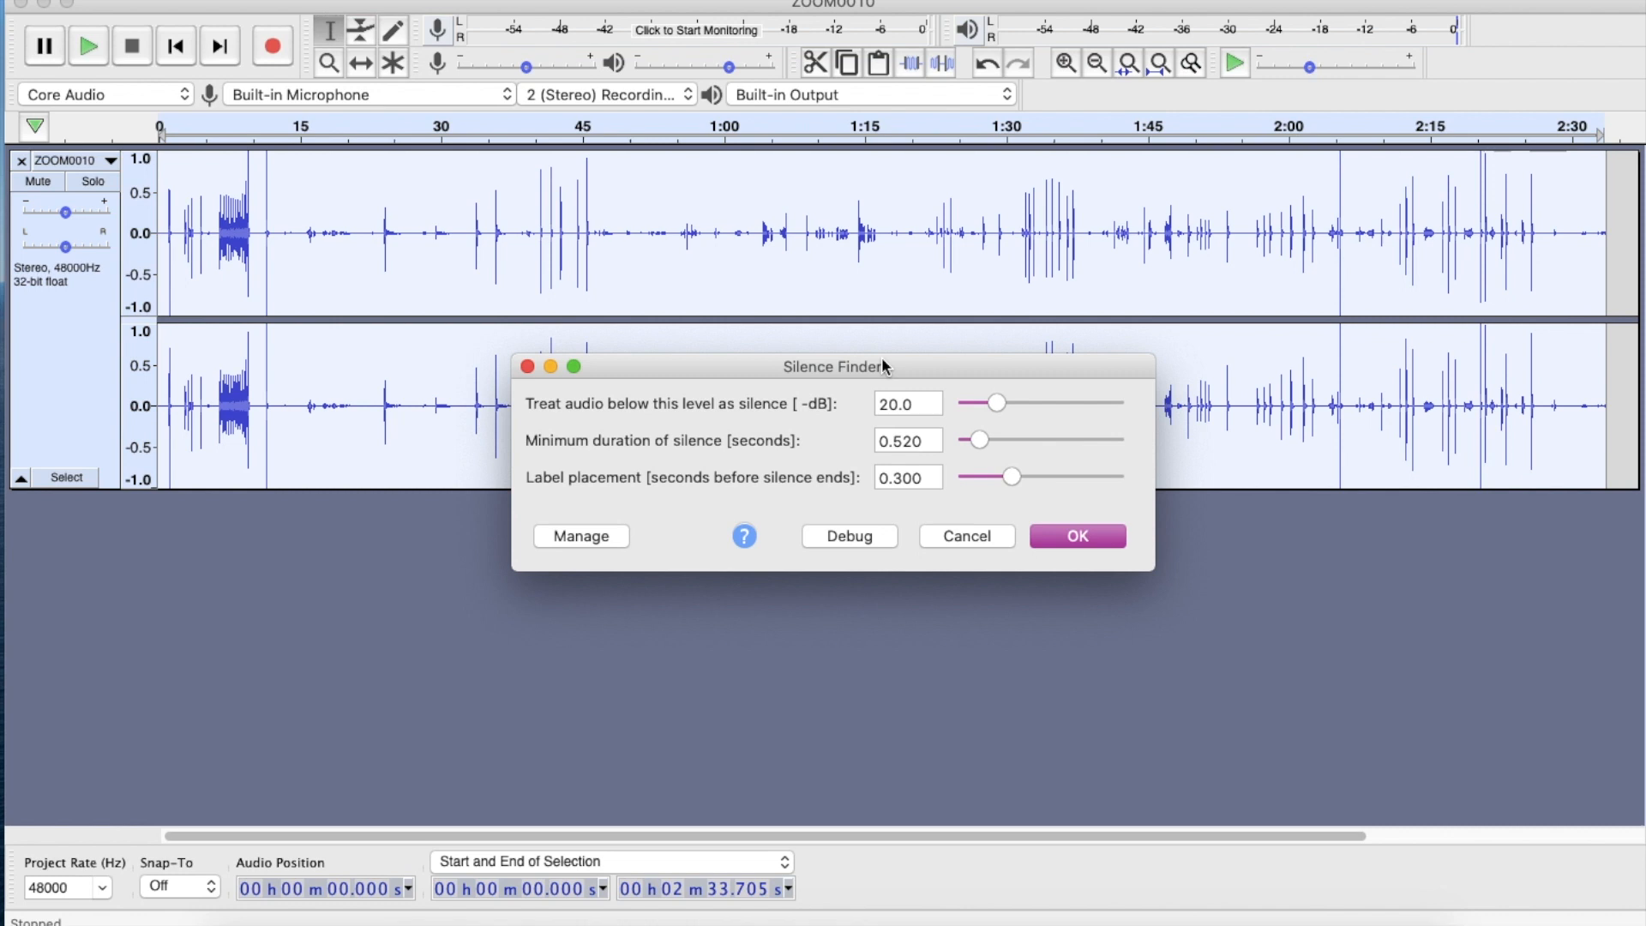
drag(1000, 409, 987, 407)
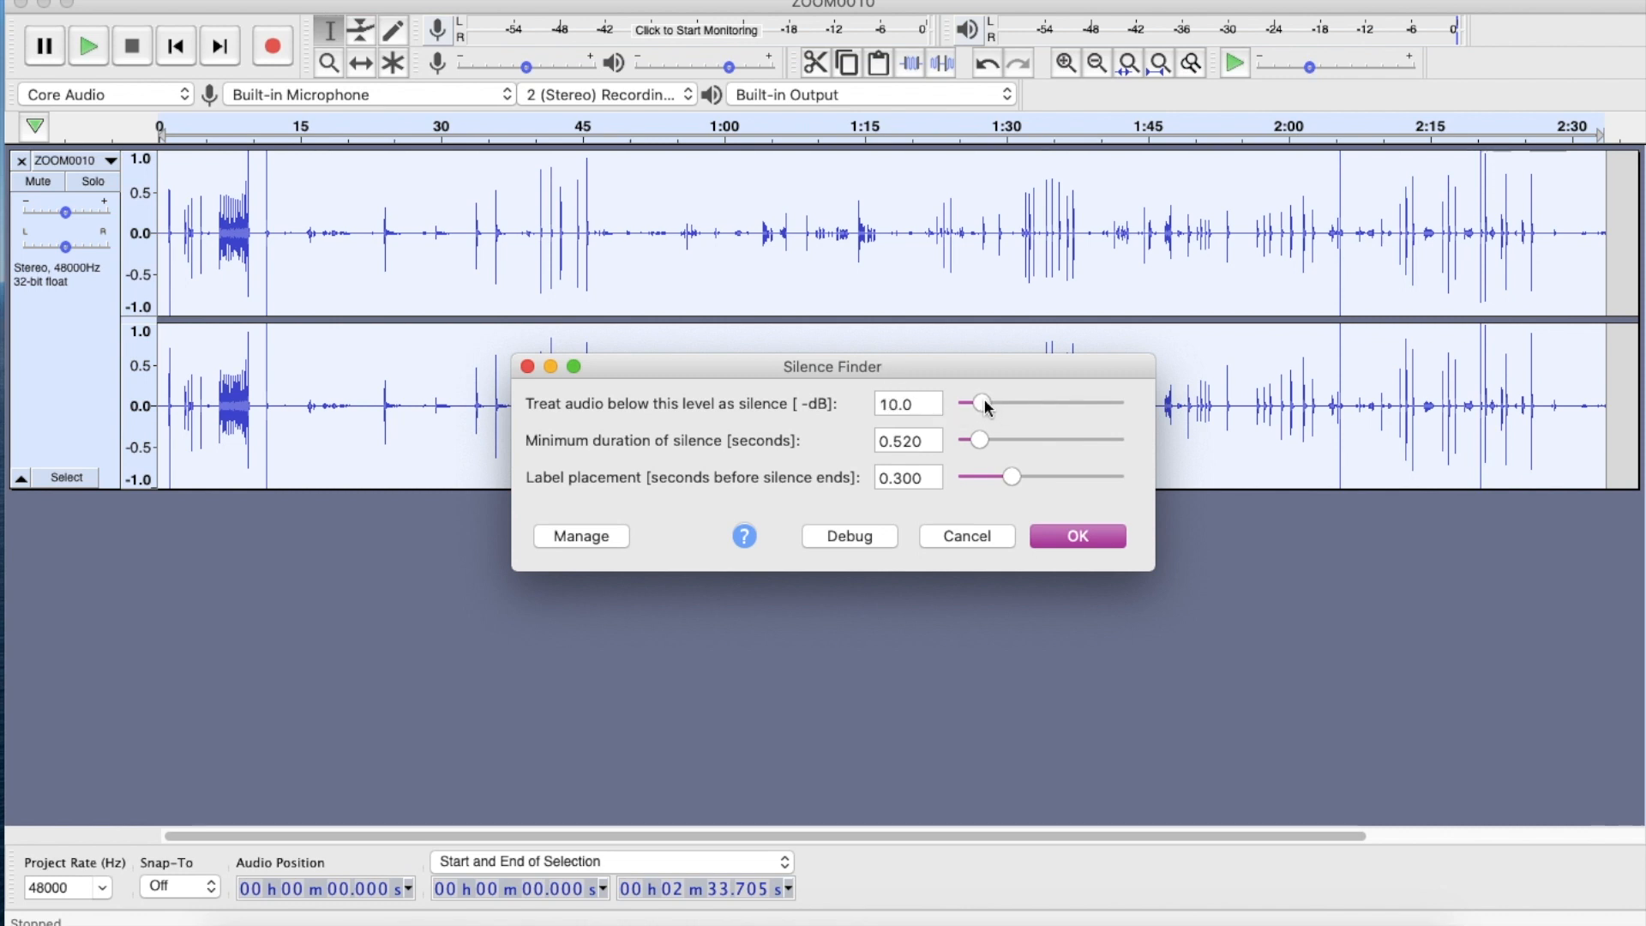
click(1078, 537)
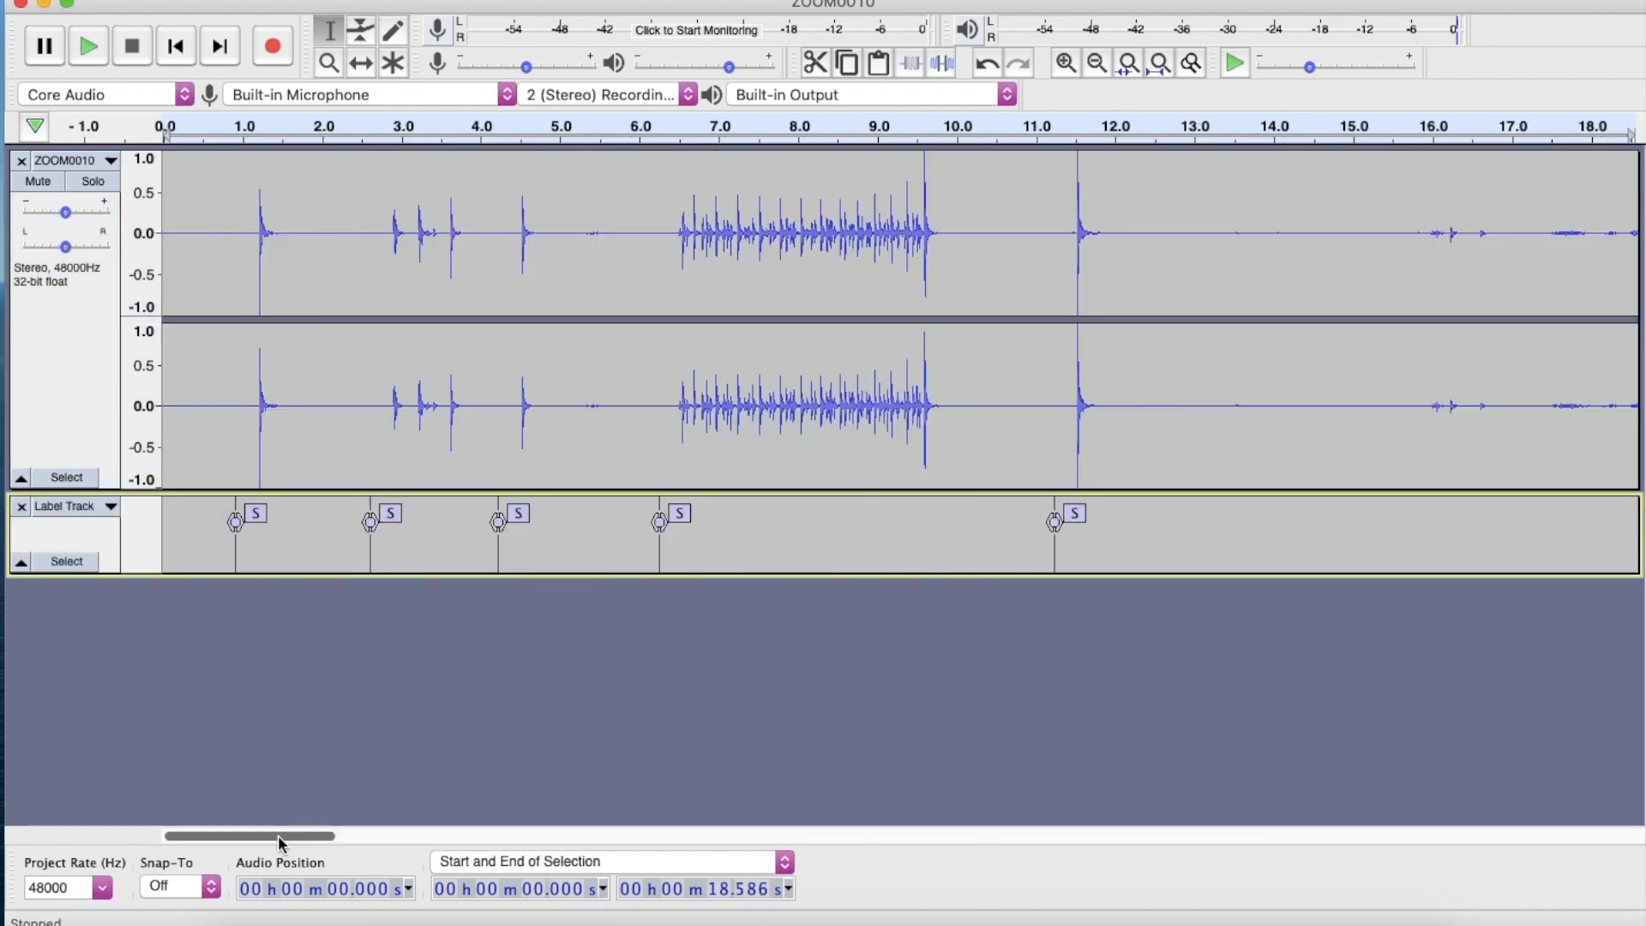
Examine the silence labels against the waveform from start to end, then fit the whole recording in view
mouse_move(278, 836)
mouse_down()
mouse_move(347, 832)
mouse_move(287, 837)
mouse_up()
drag(295, 838, 306, 836)
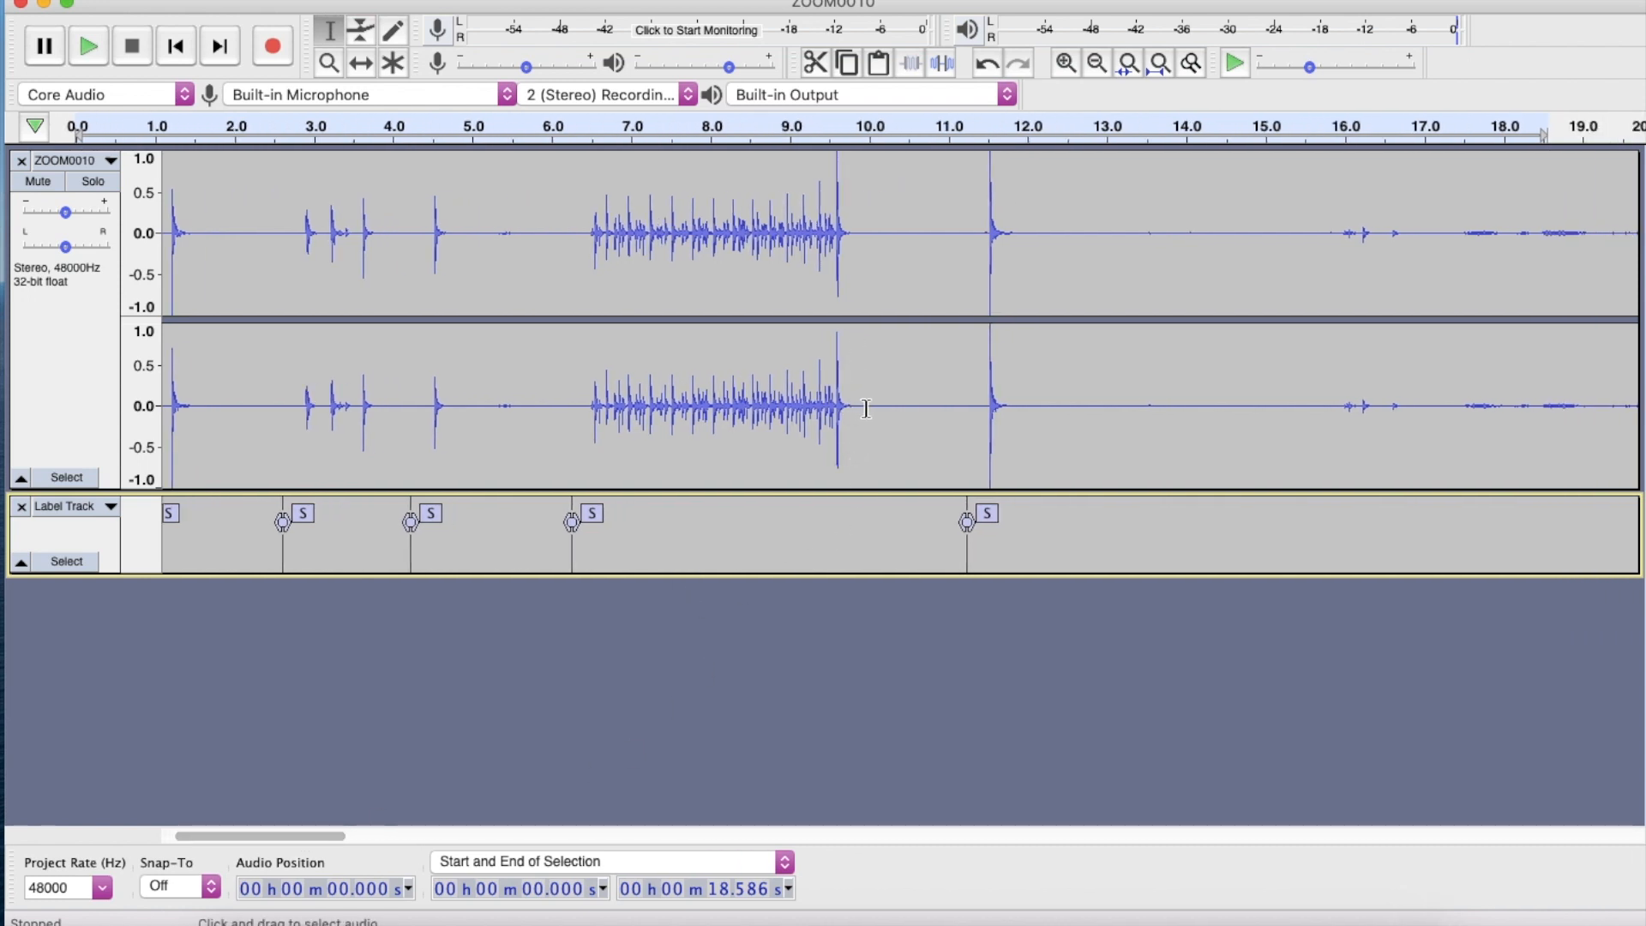
click(969, 529)
scroll(849, 724, right, 15)
scroll(883, 767, right, 3)
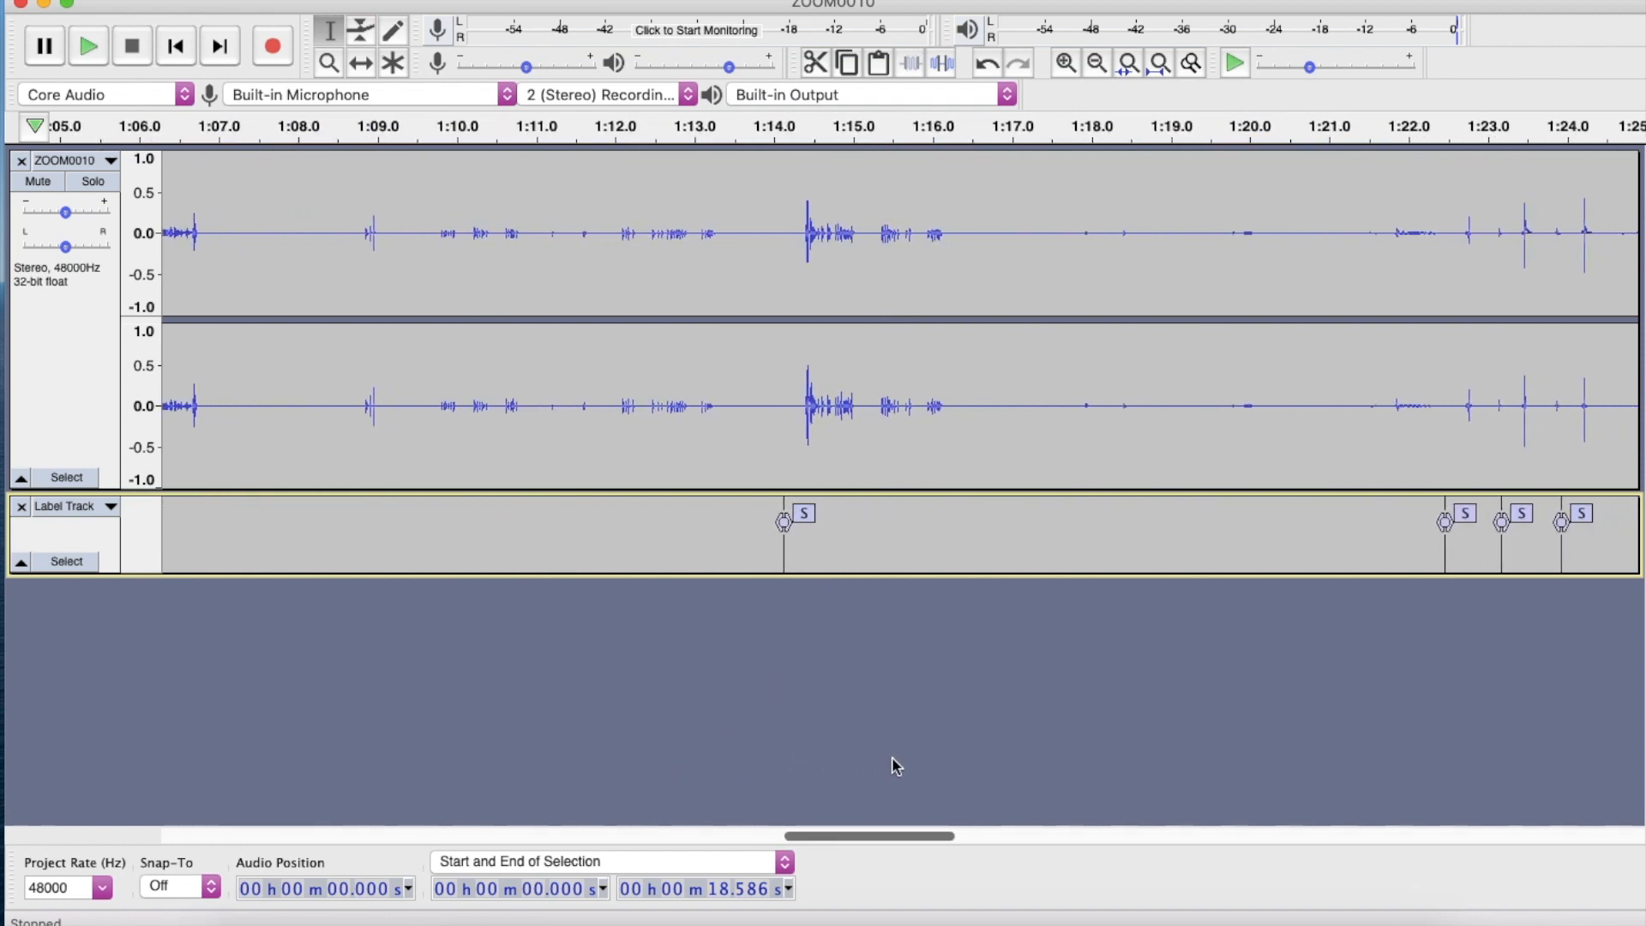
scroll(896, 758, right, 3)
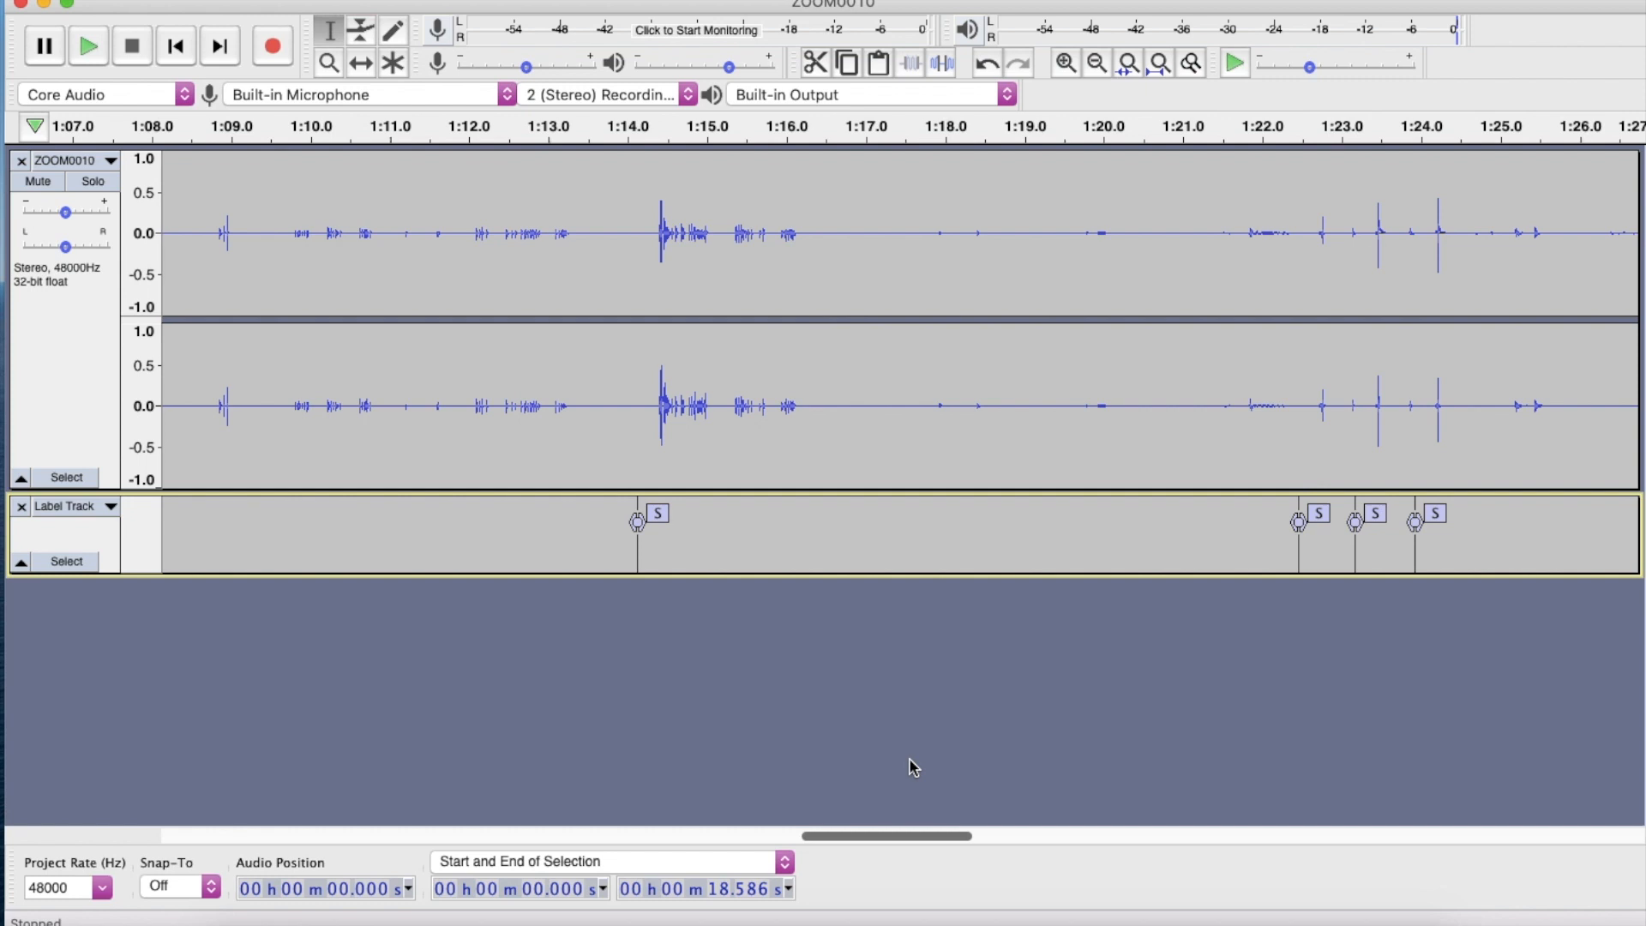
scroll(911, 761, right, 10)
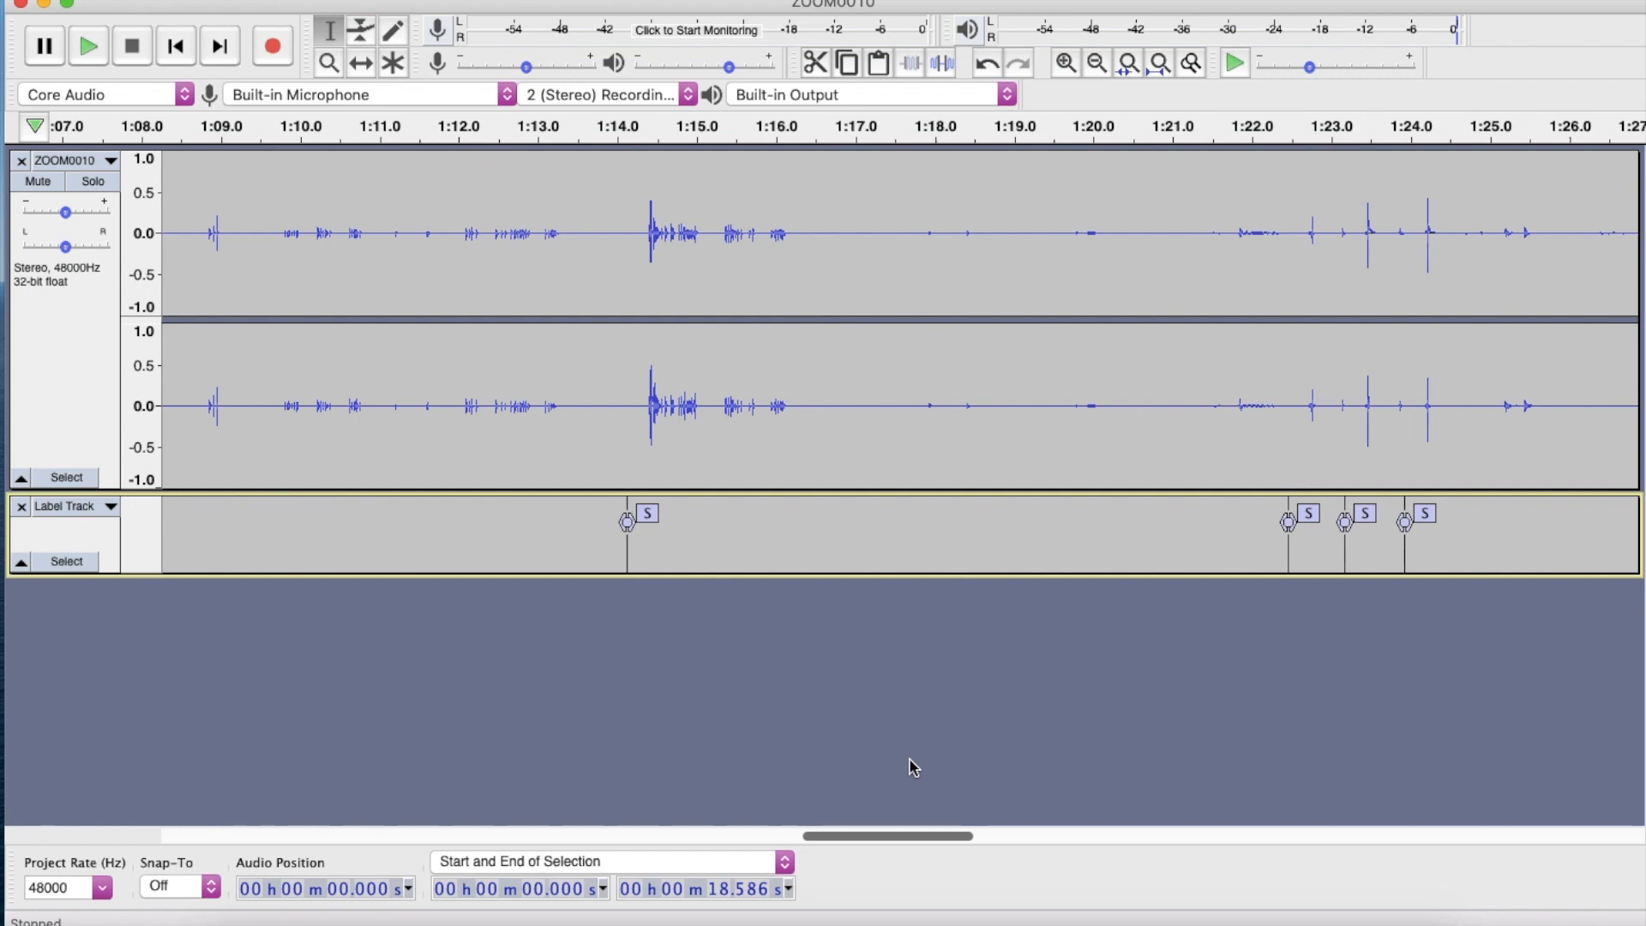
scroll(949, 749, right, 20)
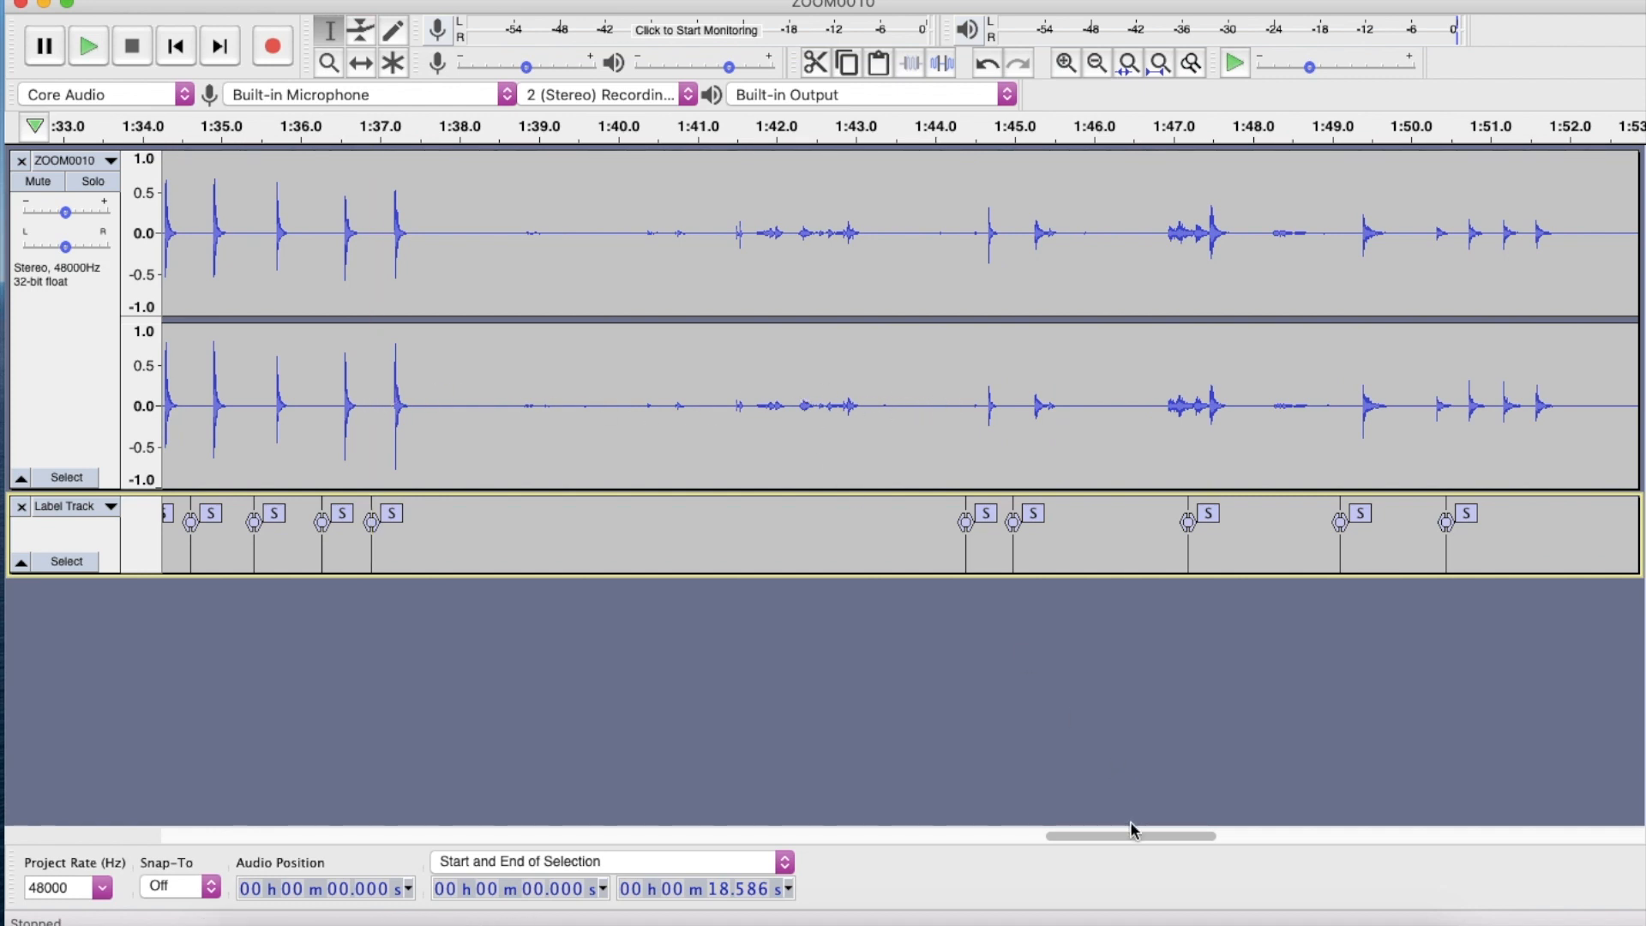
drag(1127, 834, 1447, 846)
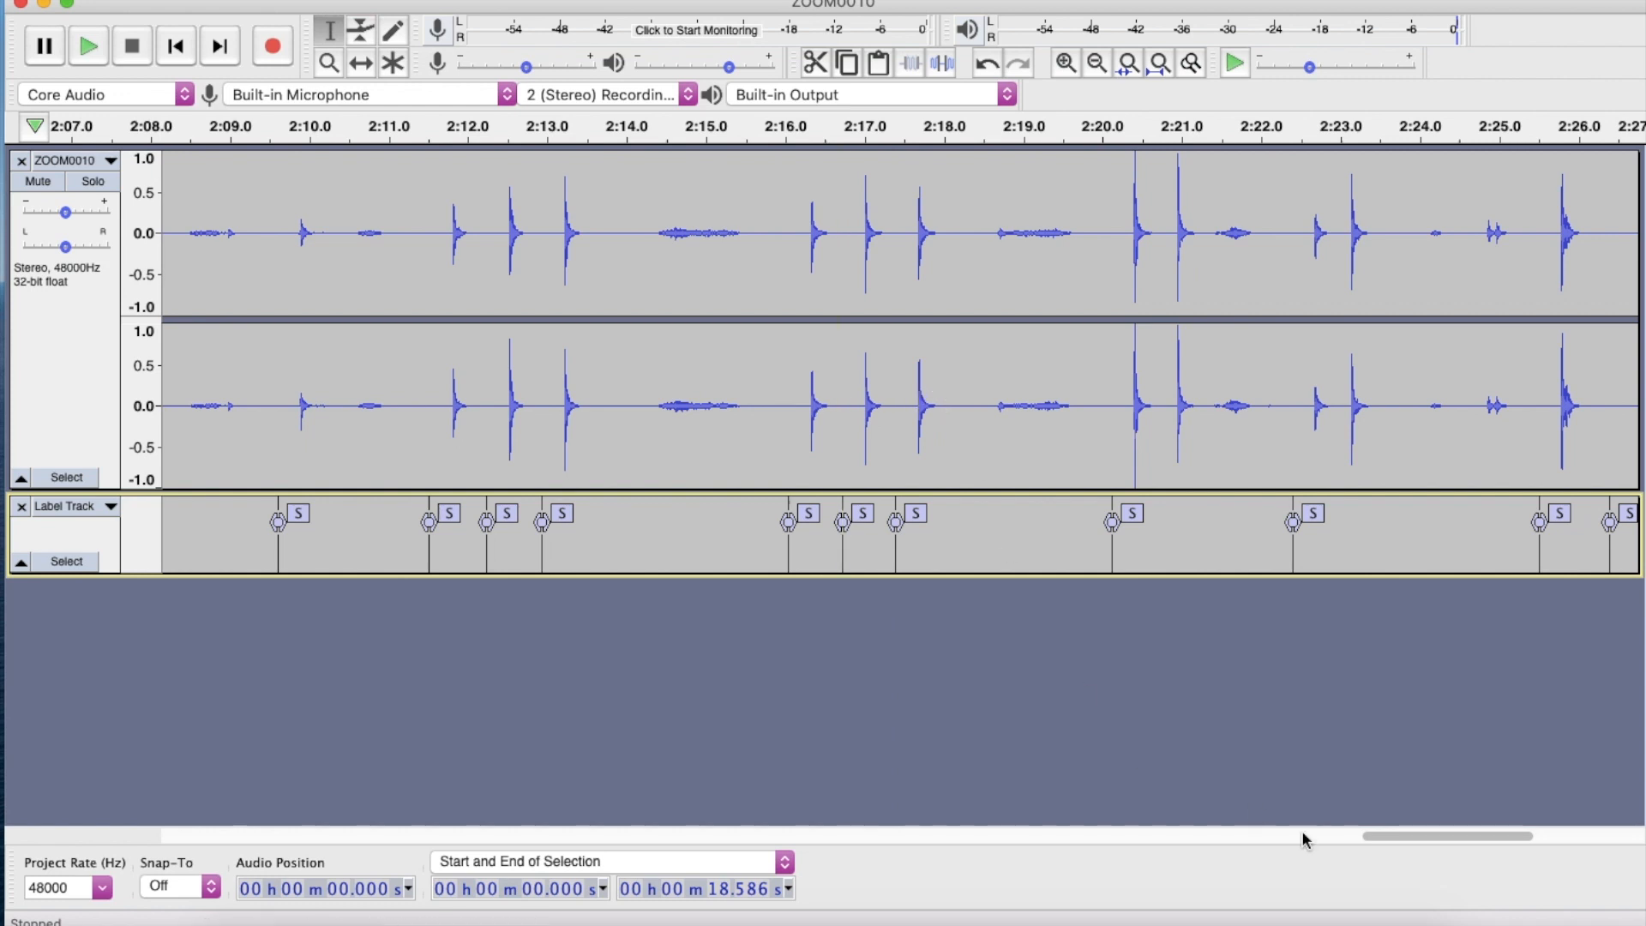
drag(1440, 833, 193, 757)
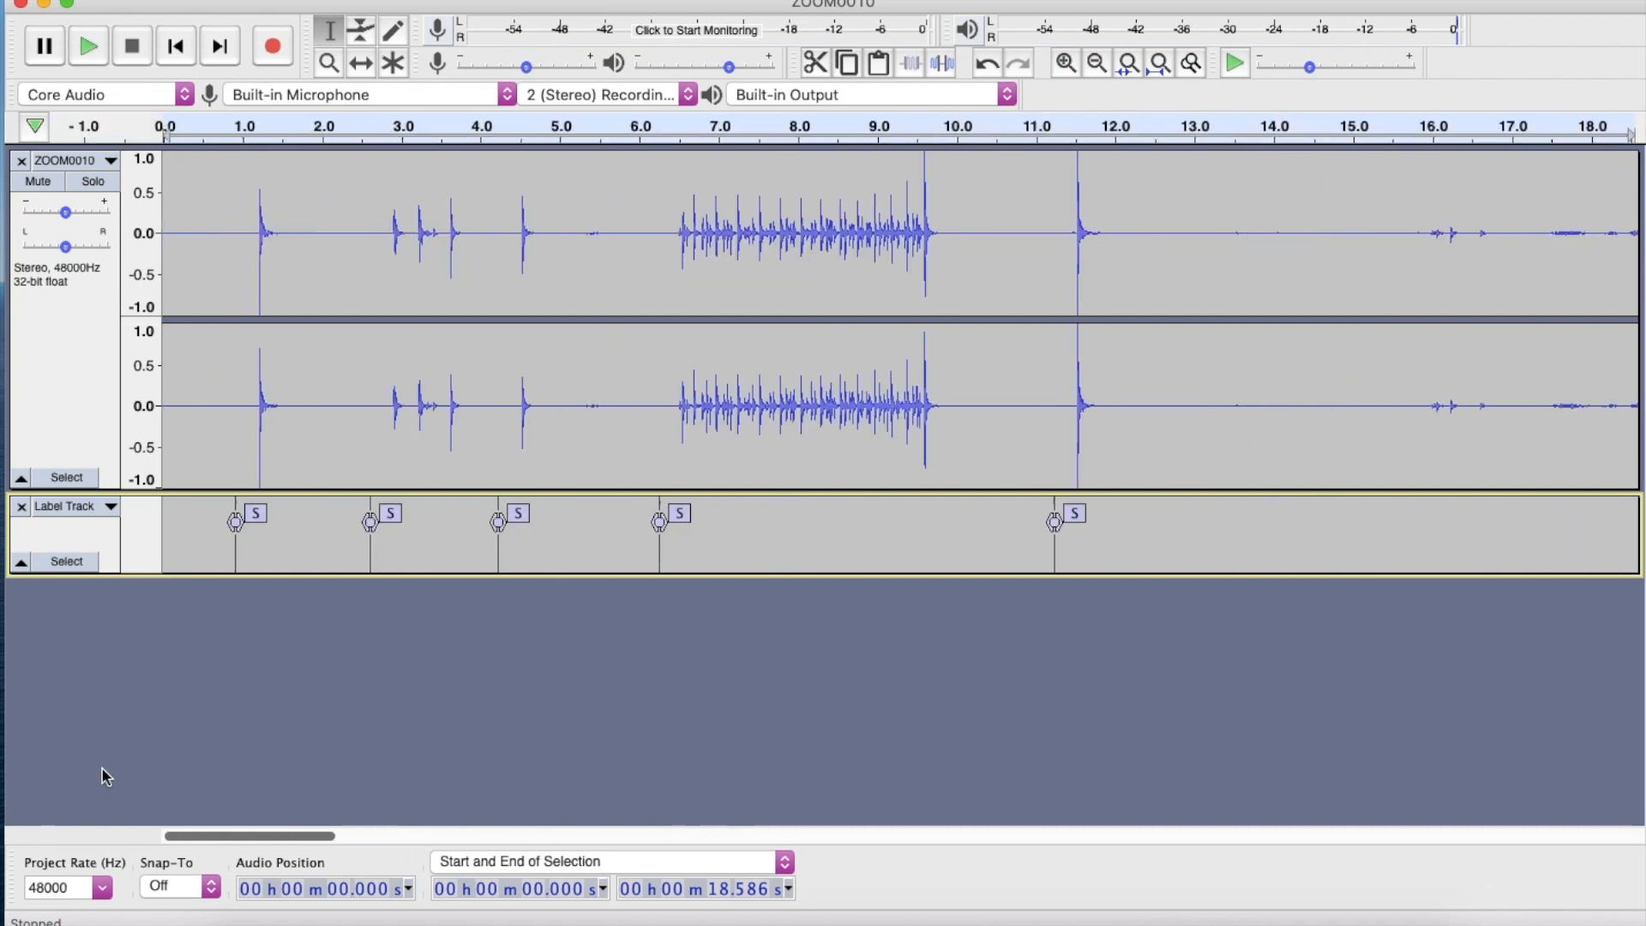
key(super+f)
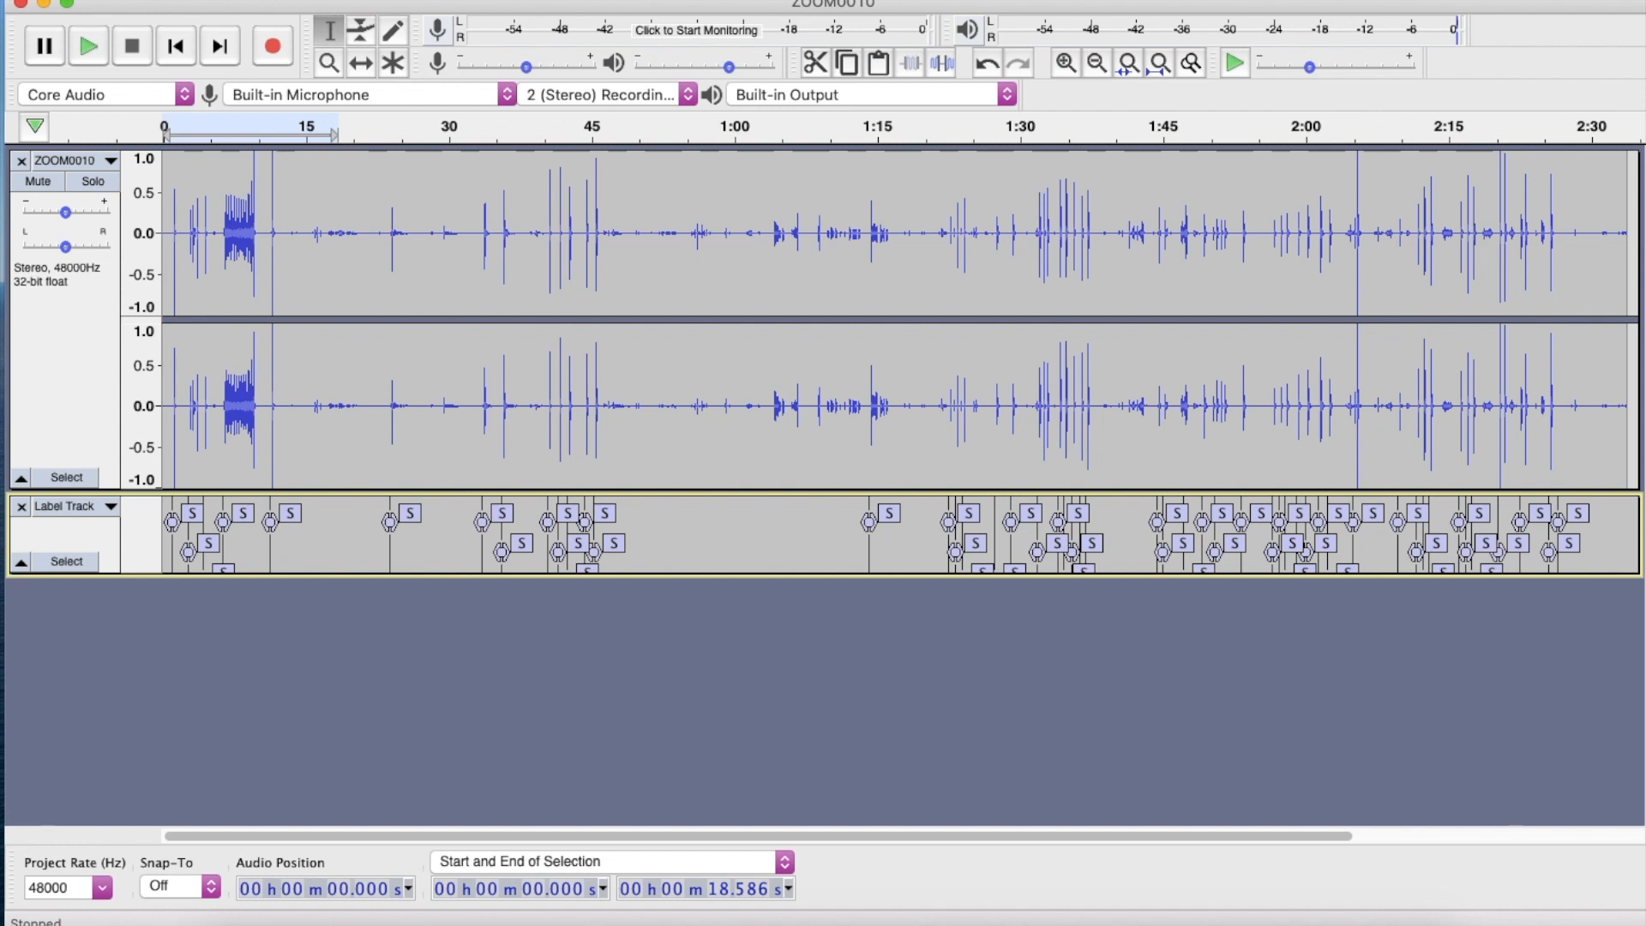
Export the labelled segments as multiple WAV files, numbered after the file name prefix Beard Care Kit
click(161, 0)
mouse_move(241, 141)
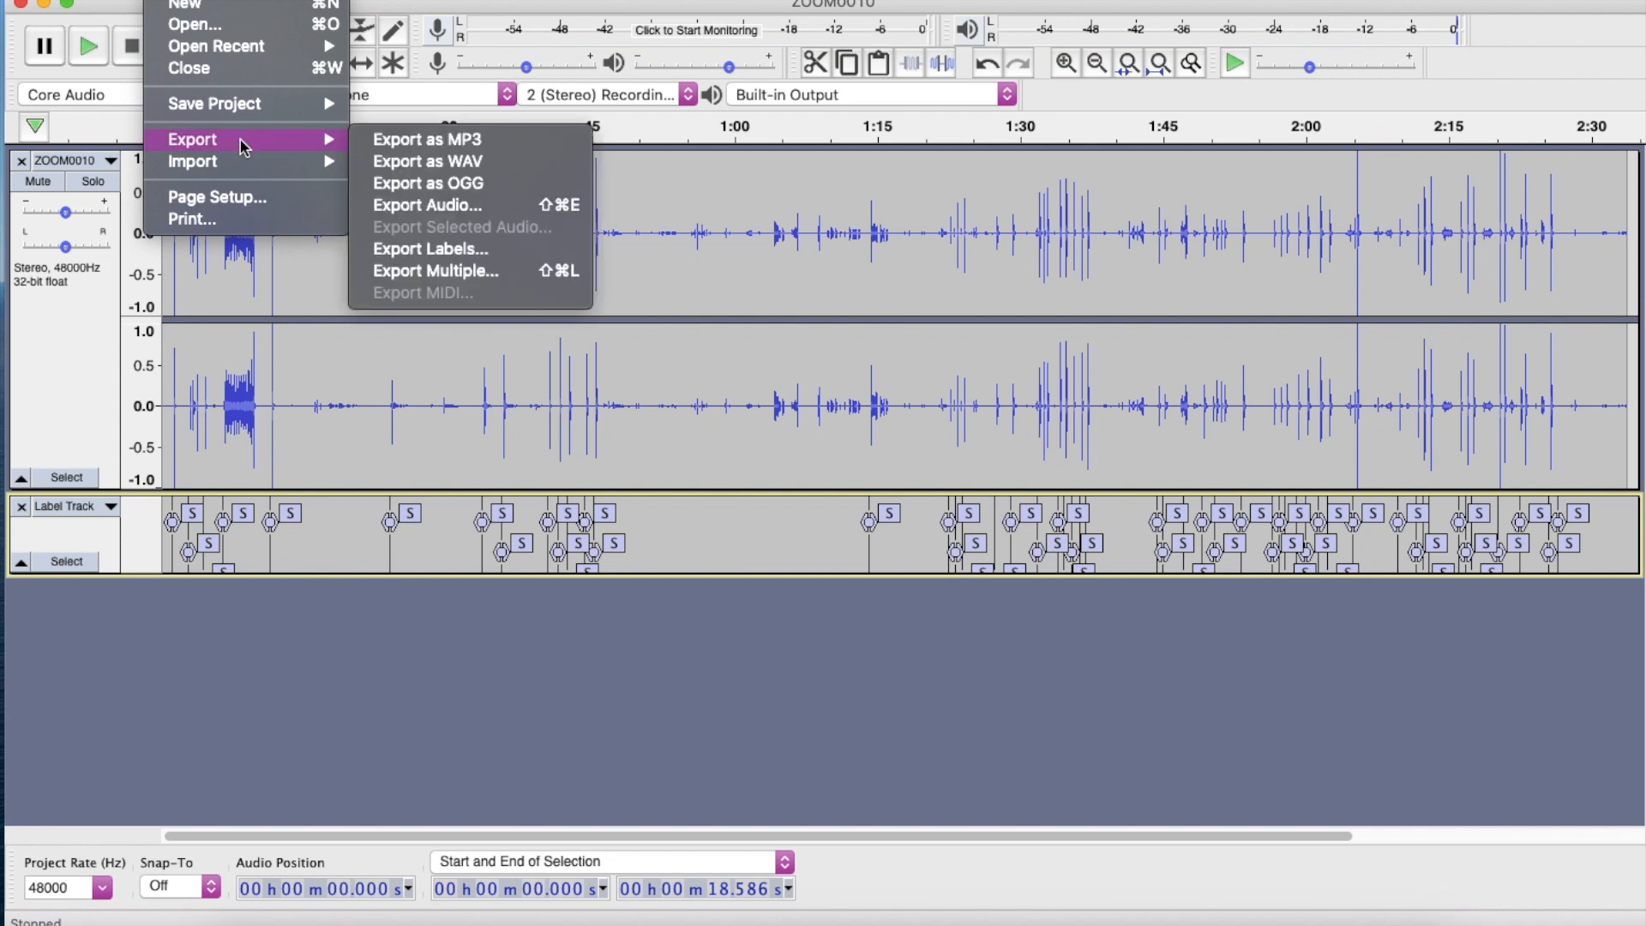
click(489, 273)
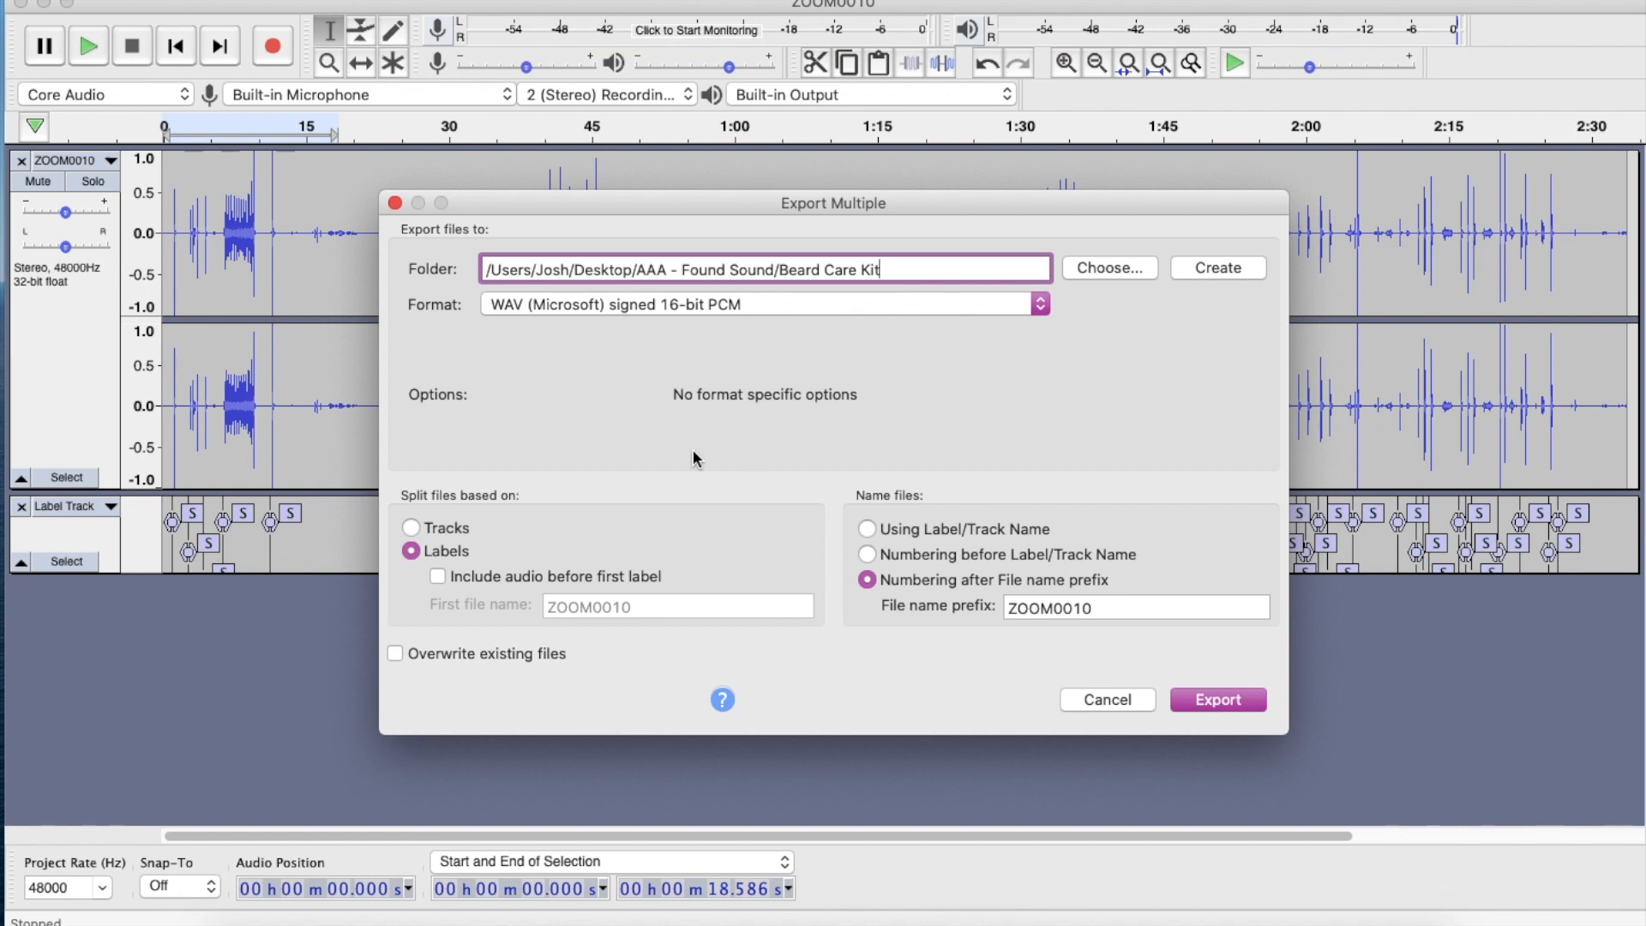
drag(1102, 611, 1013, 609)
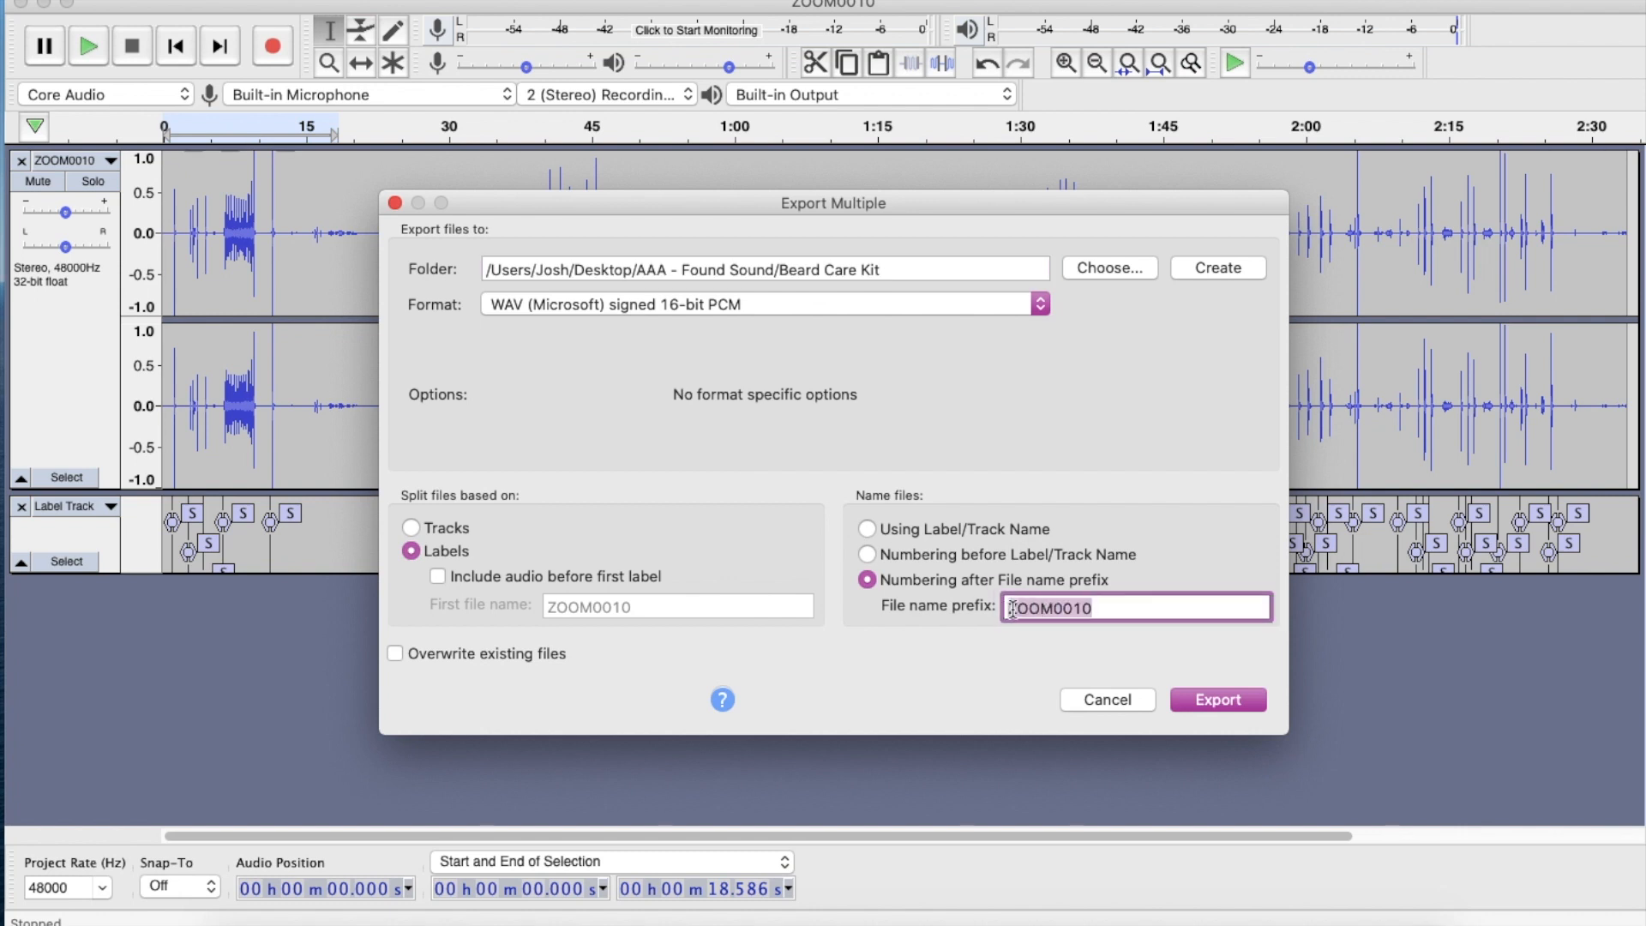
text(Beard Care Kit)
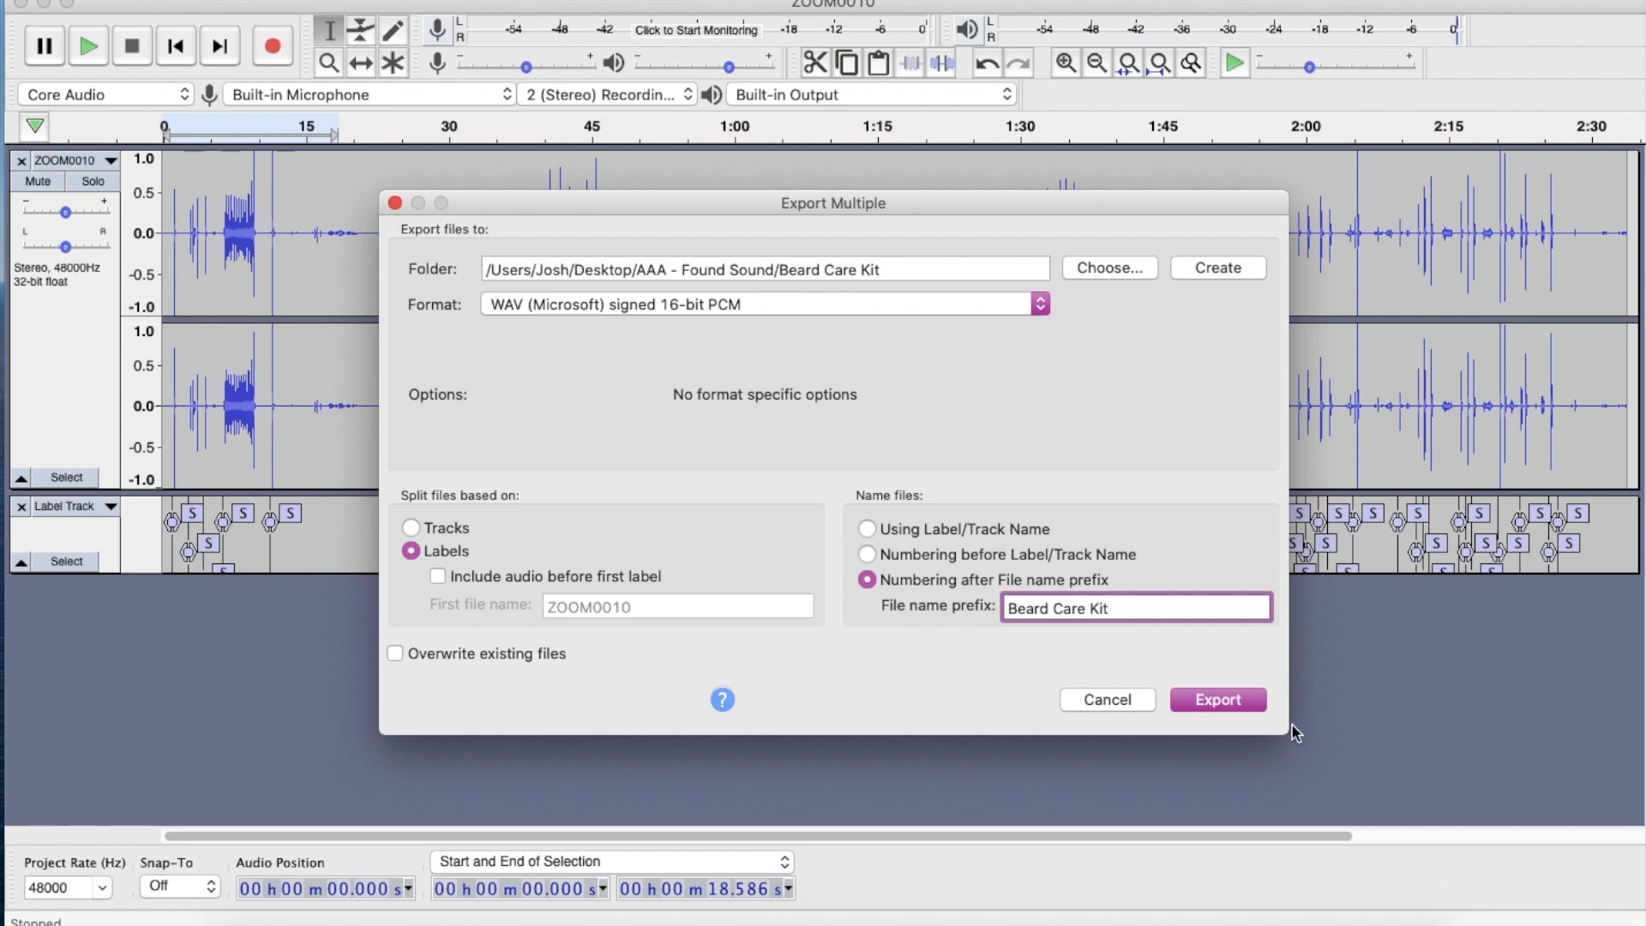
click(1241, 696)
scroll(1084, 377, down, 2)
drag(1084, 377, 1079, 331)
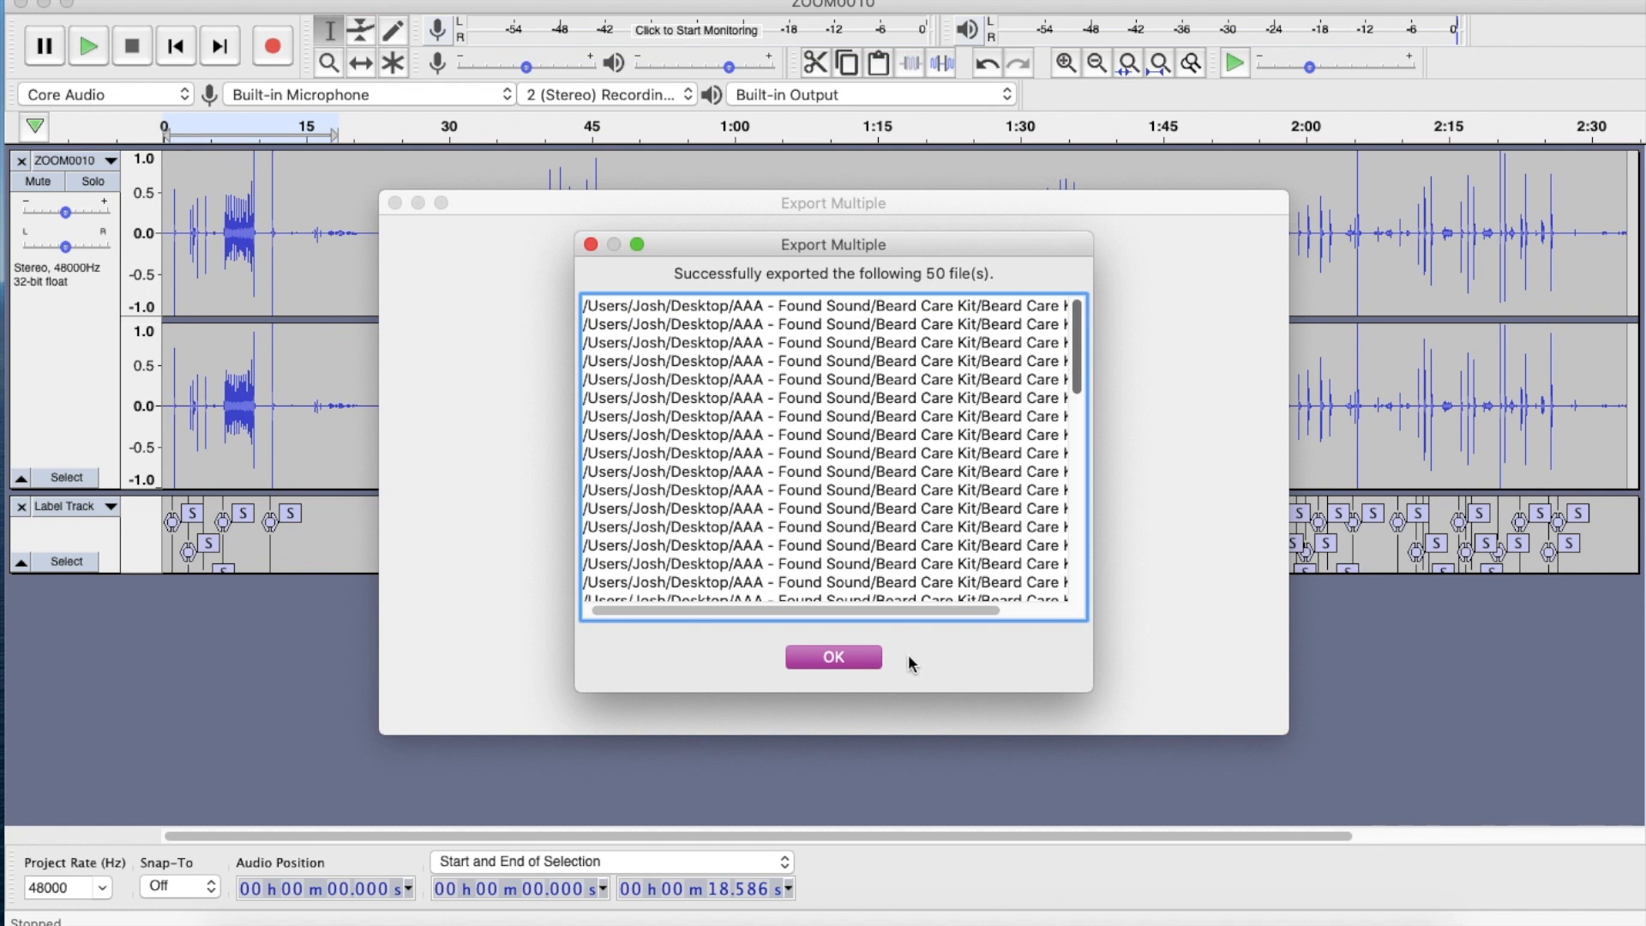
click(866, 659)
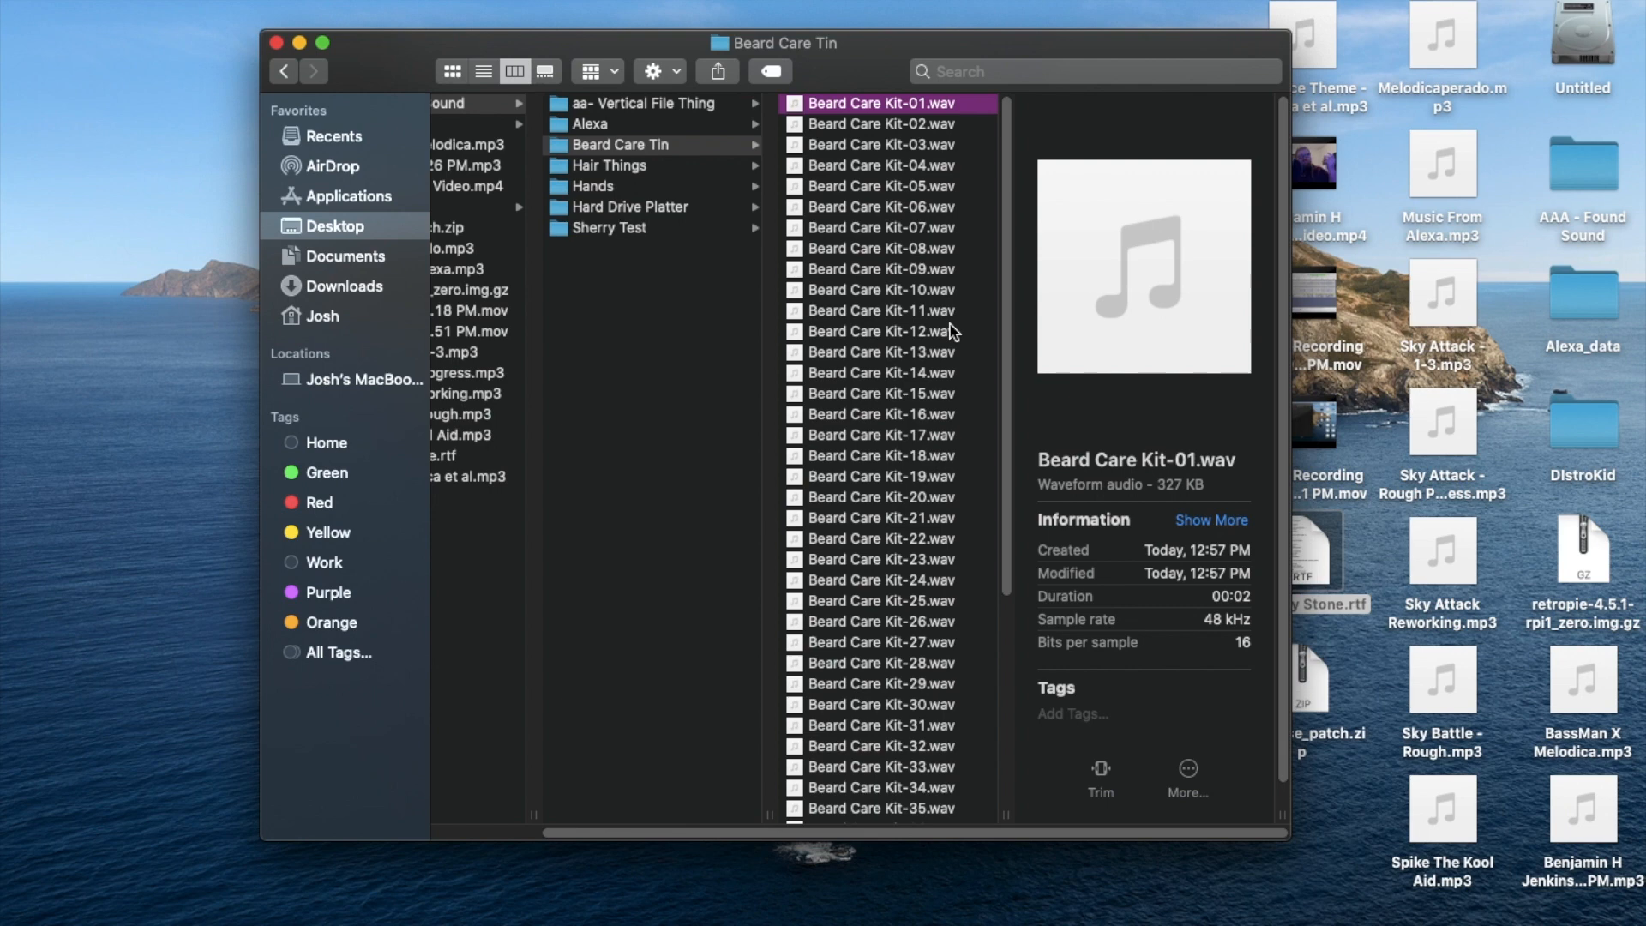
Switch to Finder and look through the exported Beard Care Kit samples in the Beard Care Tin folder
scroll(952, 330, down, 5)
scroll(948, 330, up, 5)
scroll(932, 293, down, 1)
scroll(932, 292, down, 5)
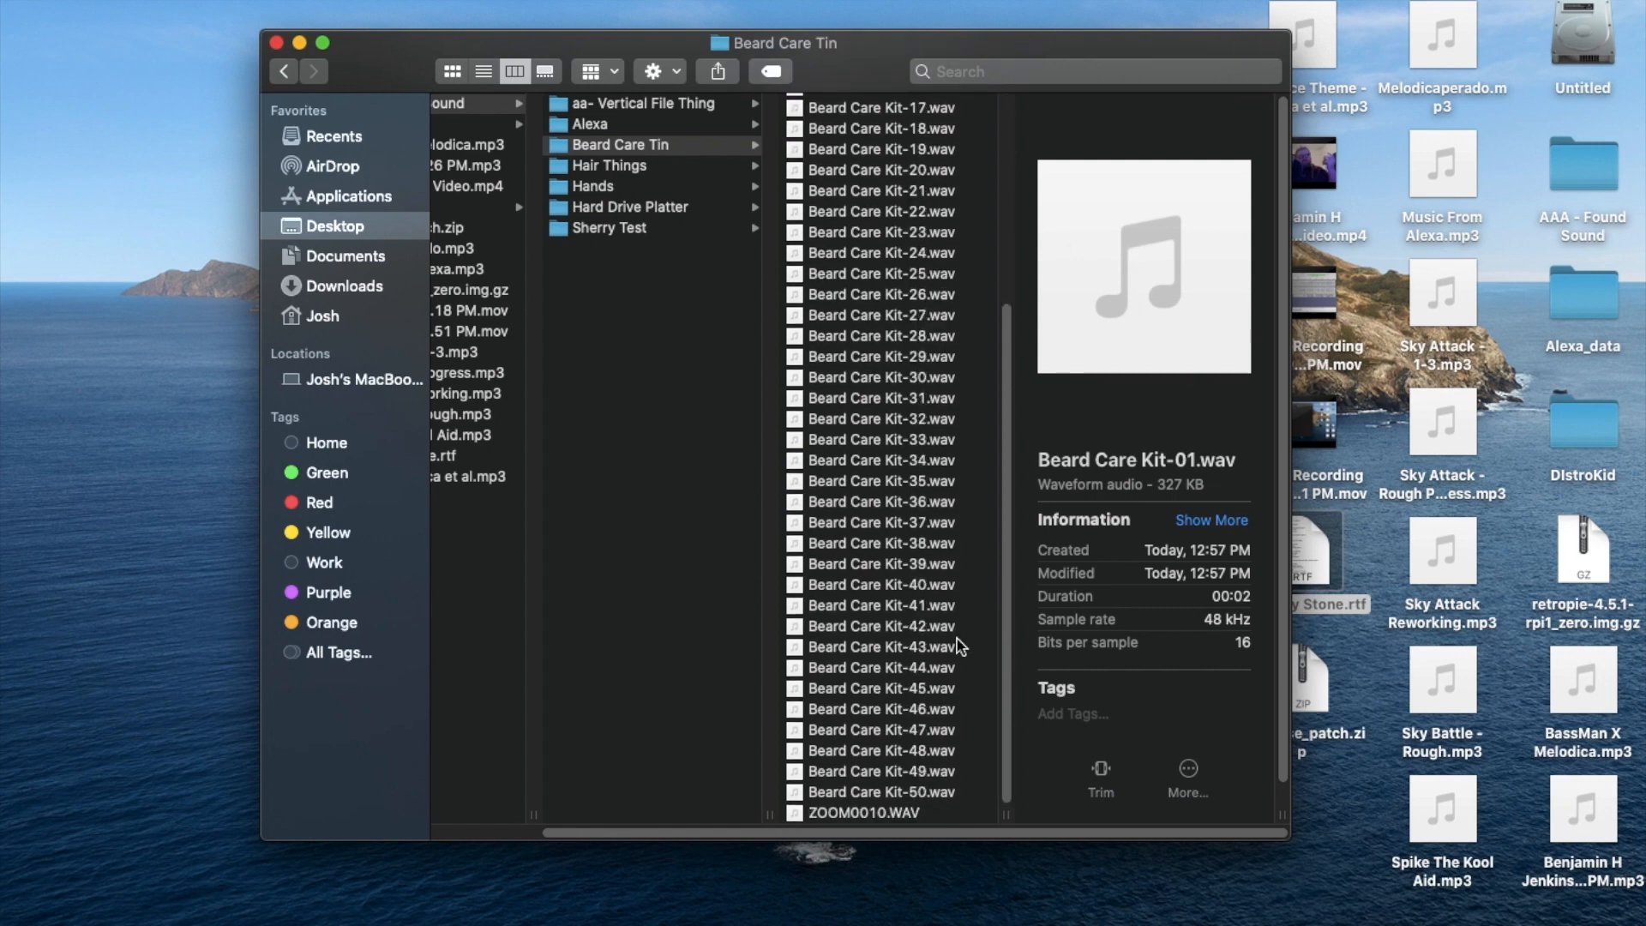
scroll(903, 696, up, 5)
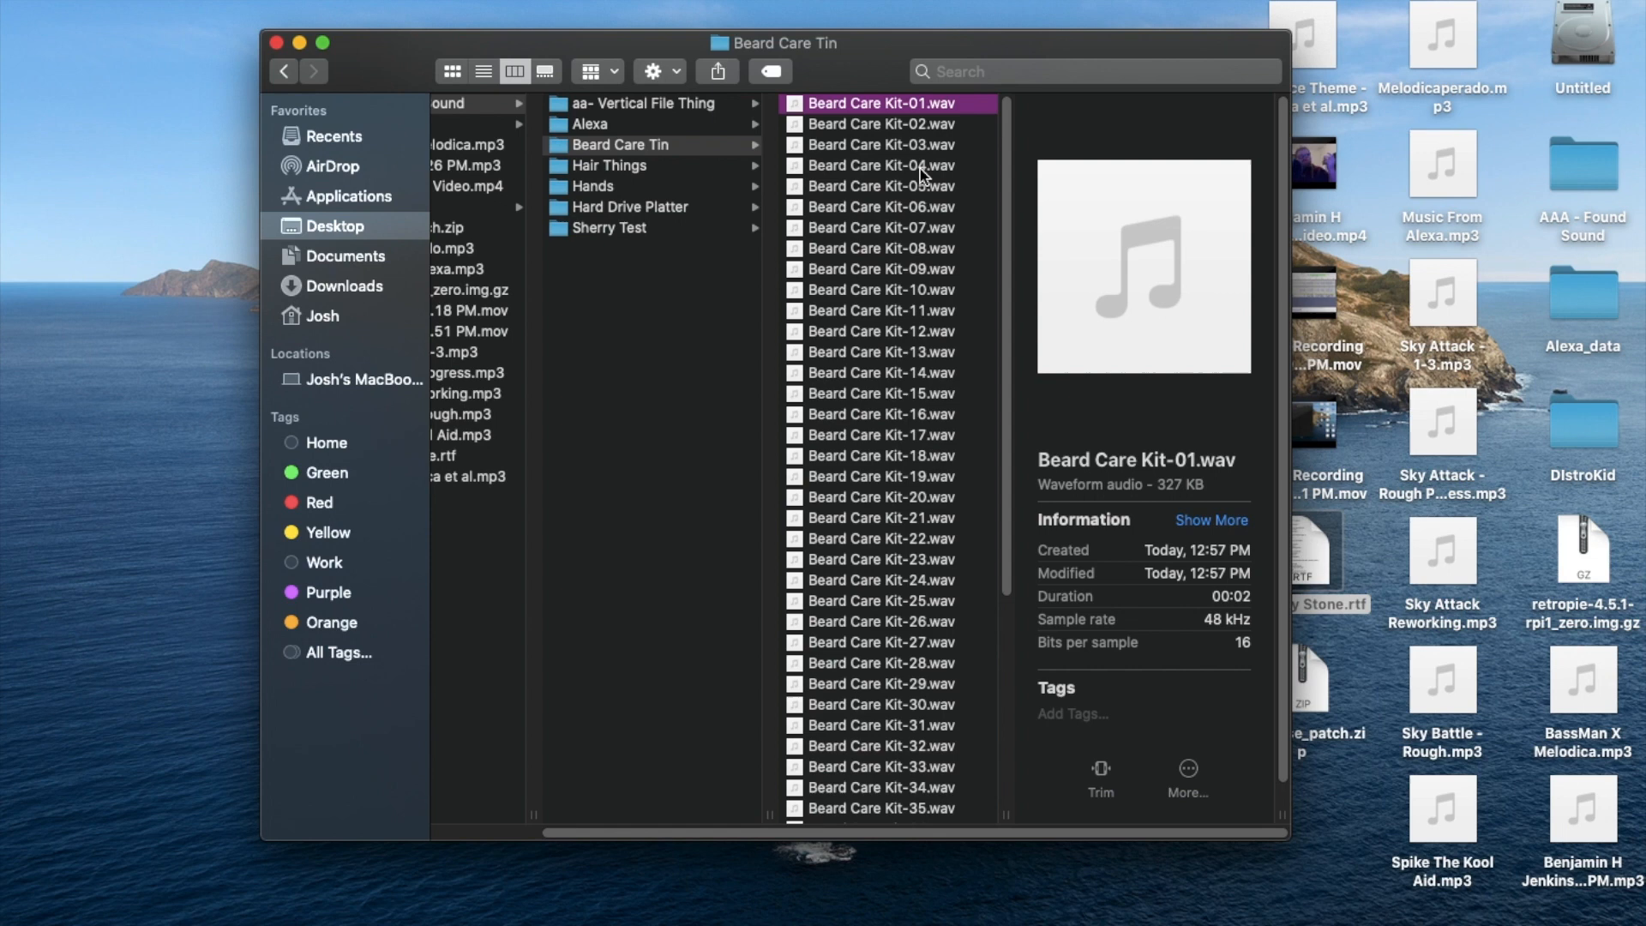
Preview Beard Care Kit-01.wav and rename it as Beard Care Kit-01 - Kick.wav
mouse_move(1154, 314)
click(1145, 268)
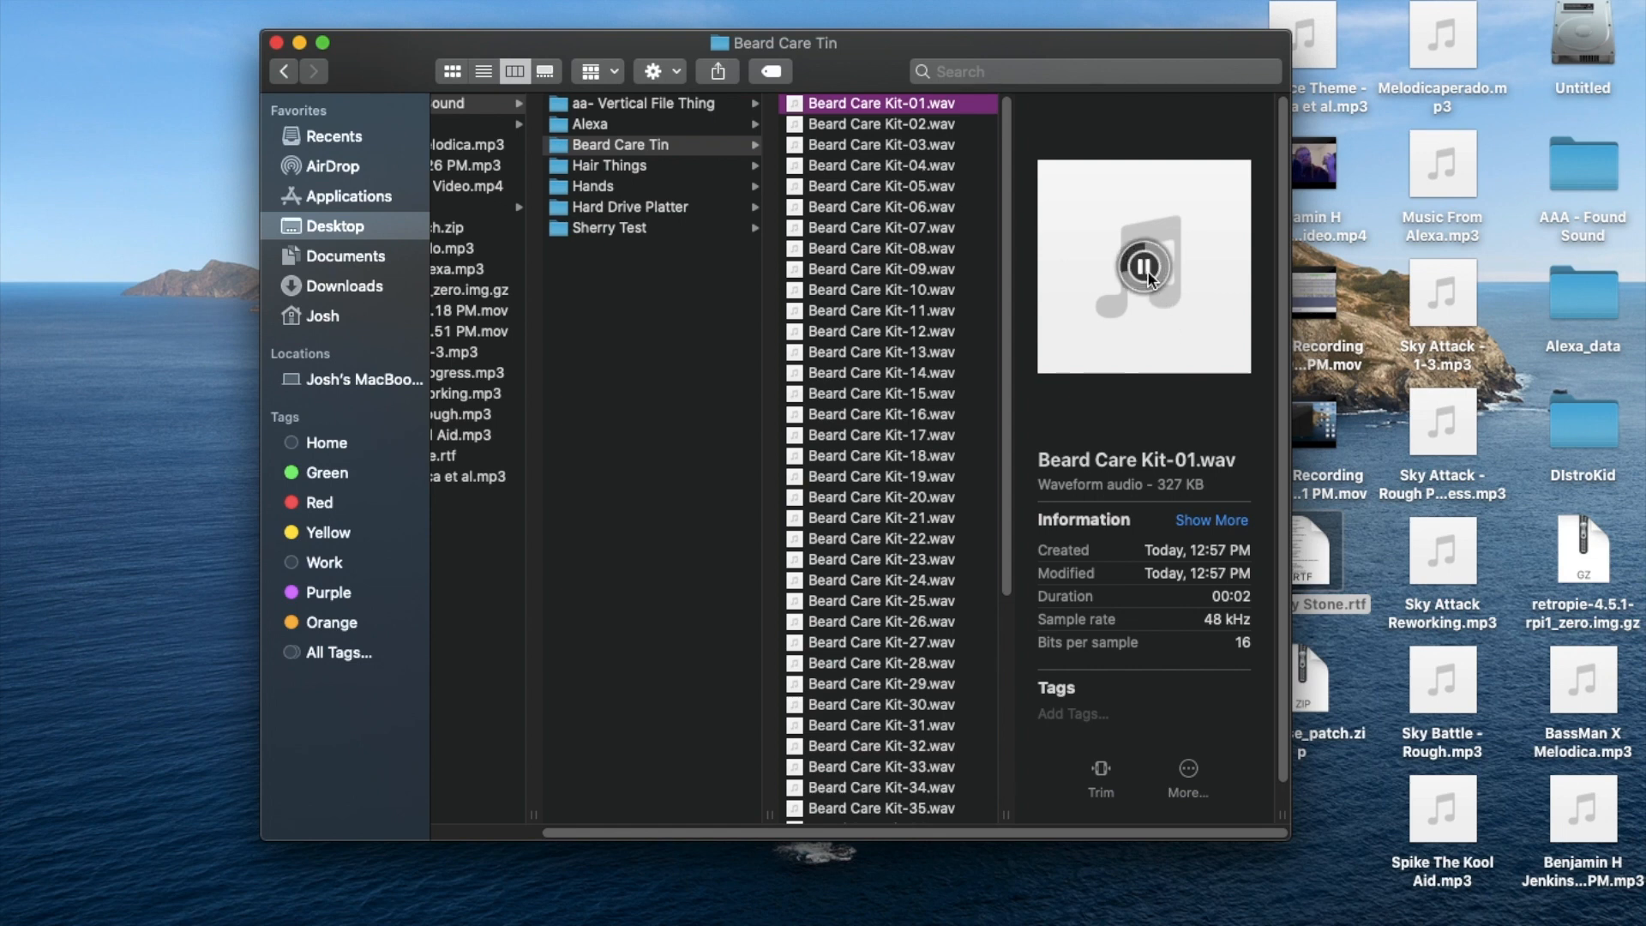
click(926, 110)
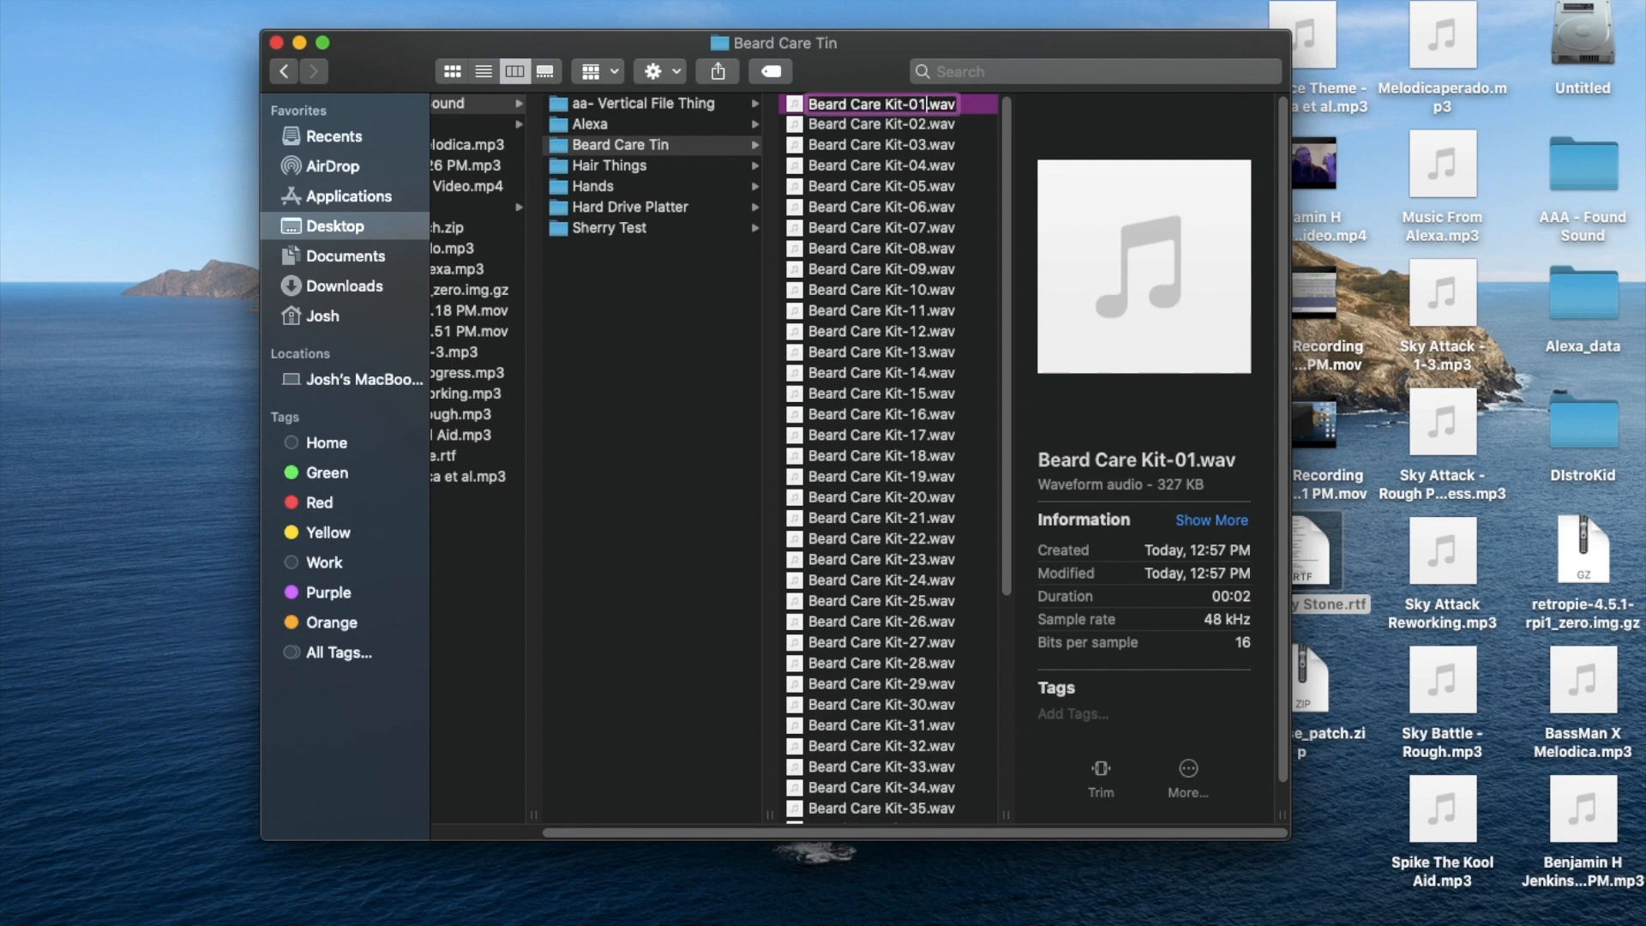
text(- Kick)
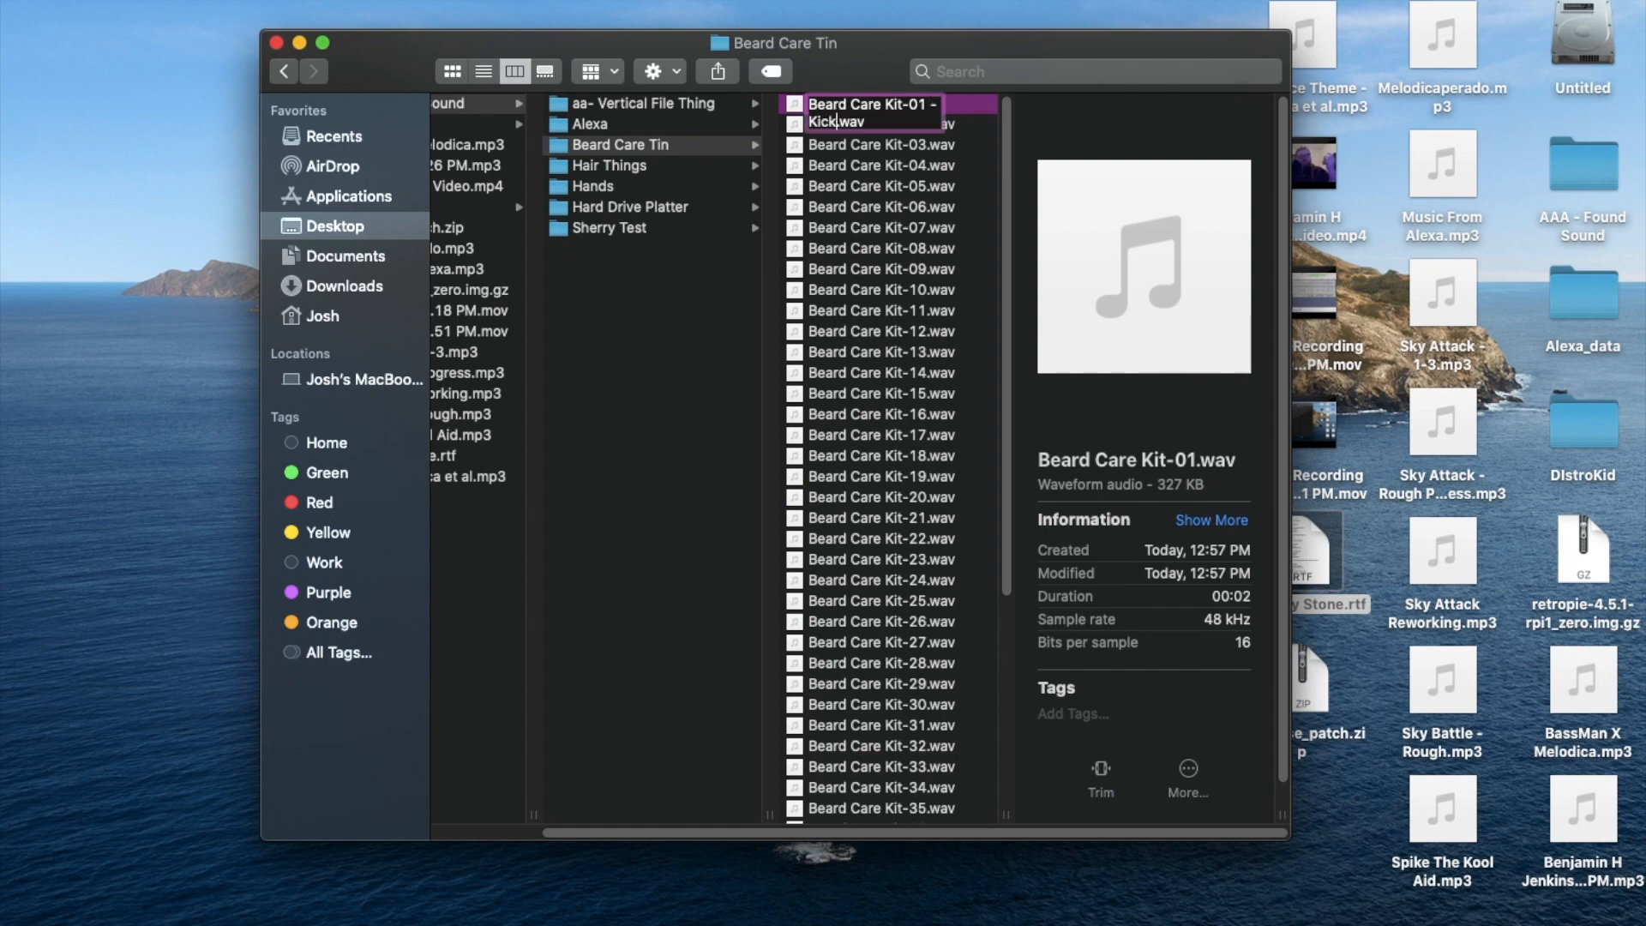
key(Return)
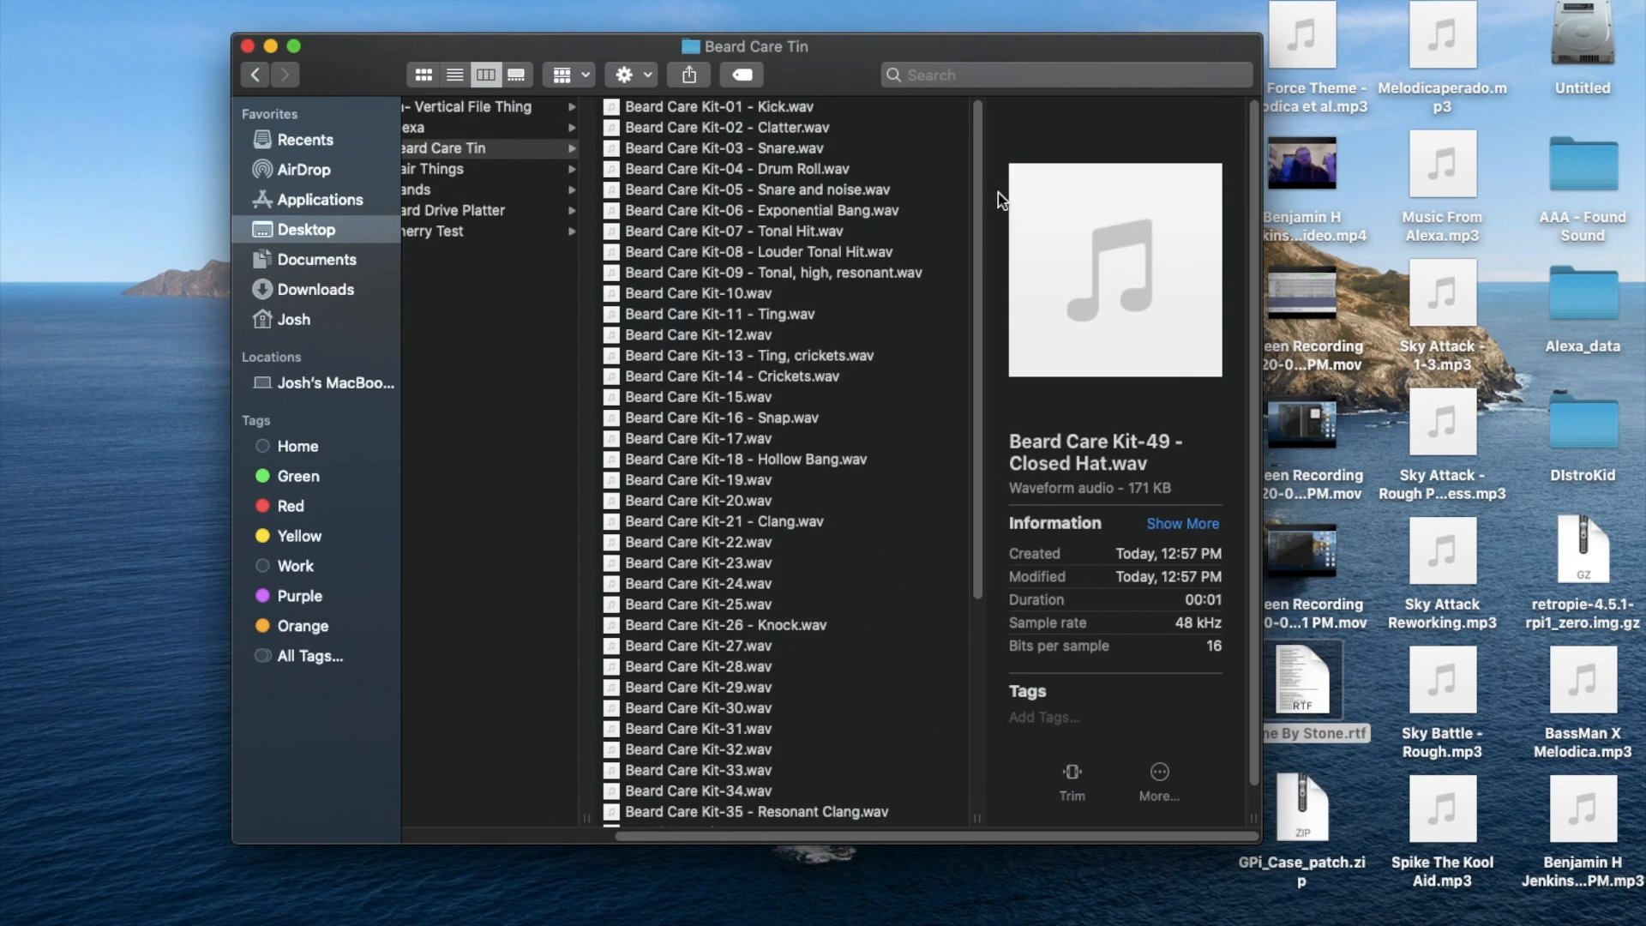
Review the full list of samples in the Beard Care Tin folder, comparing descriptive names with number-only ones
scroll(960, 187, down, 5)
scroll(959, 197, down, 3)
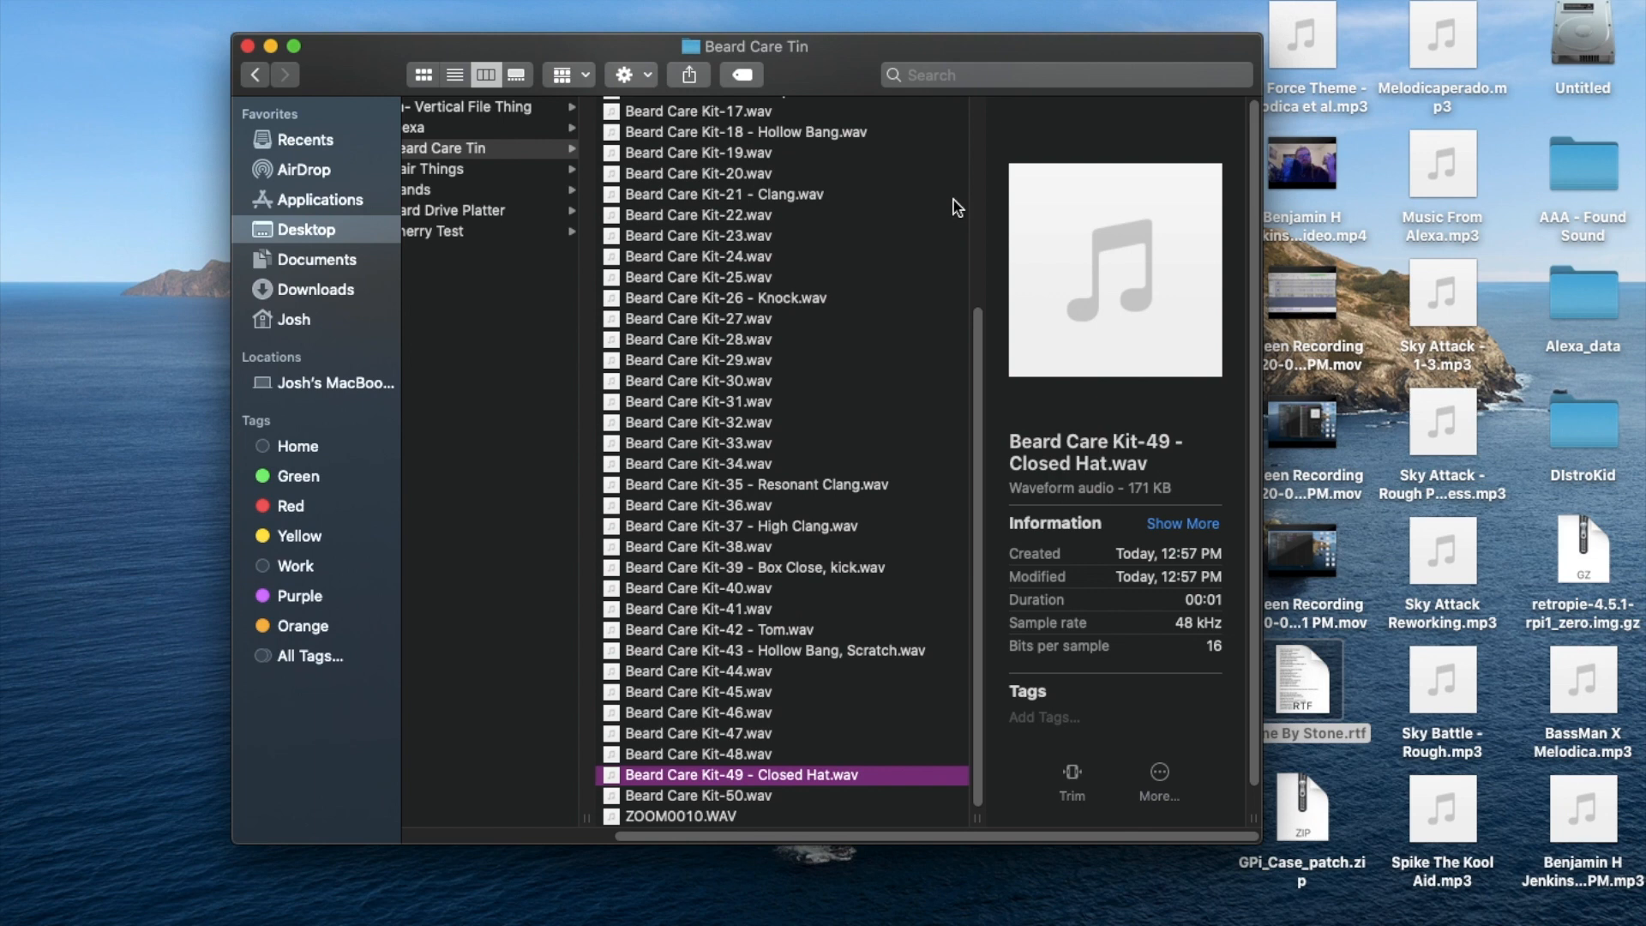
scroll(944, 536, up, 8)
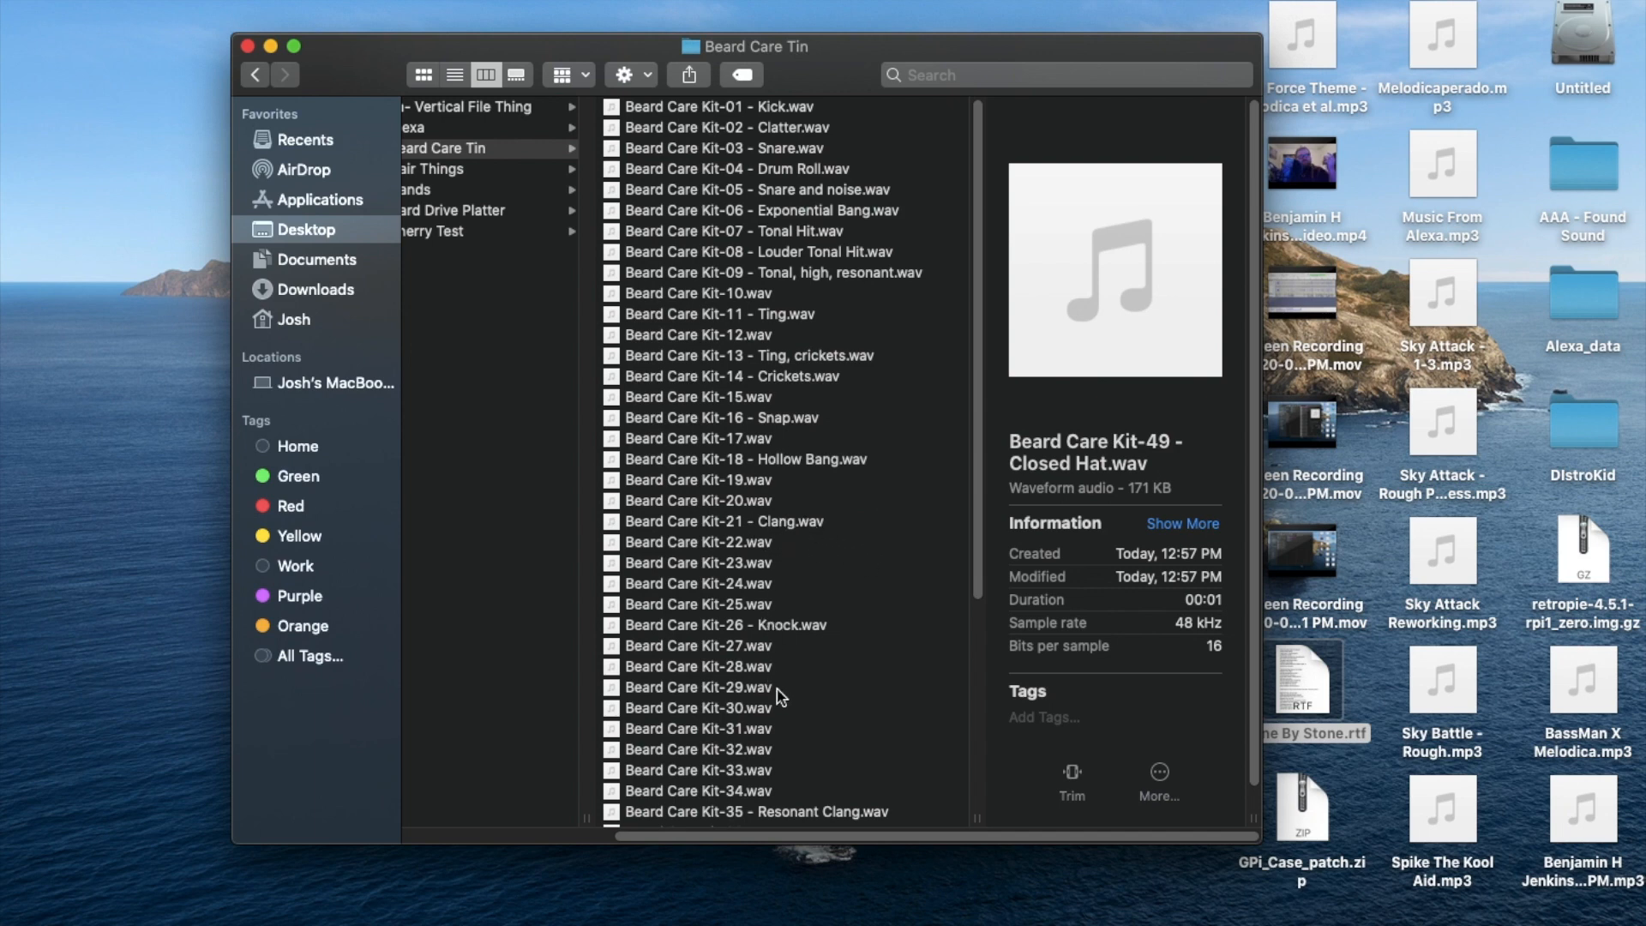
scroll(780, 695, down, 8)
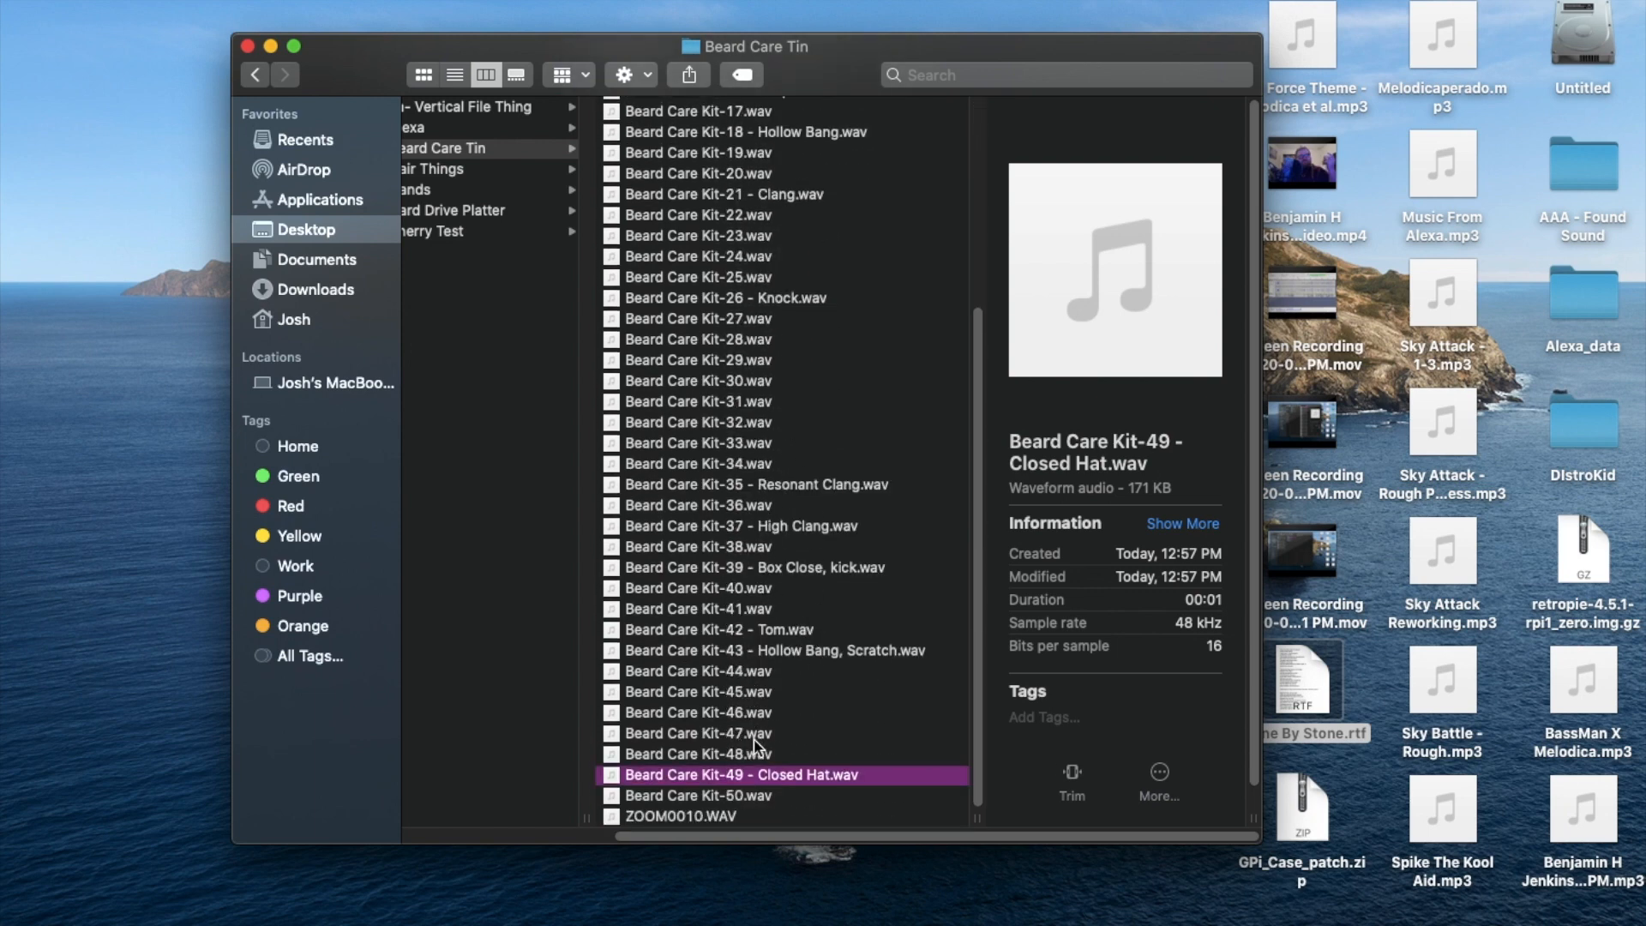
scroll(762, 467, up, 1)
scroll(761, 467, up, 3)
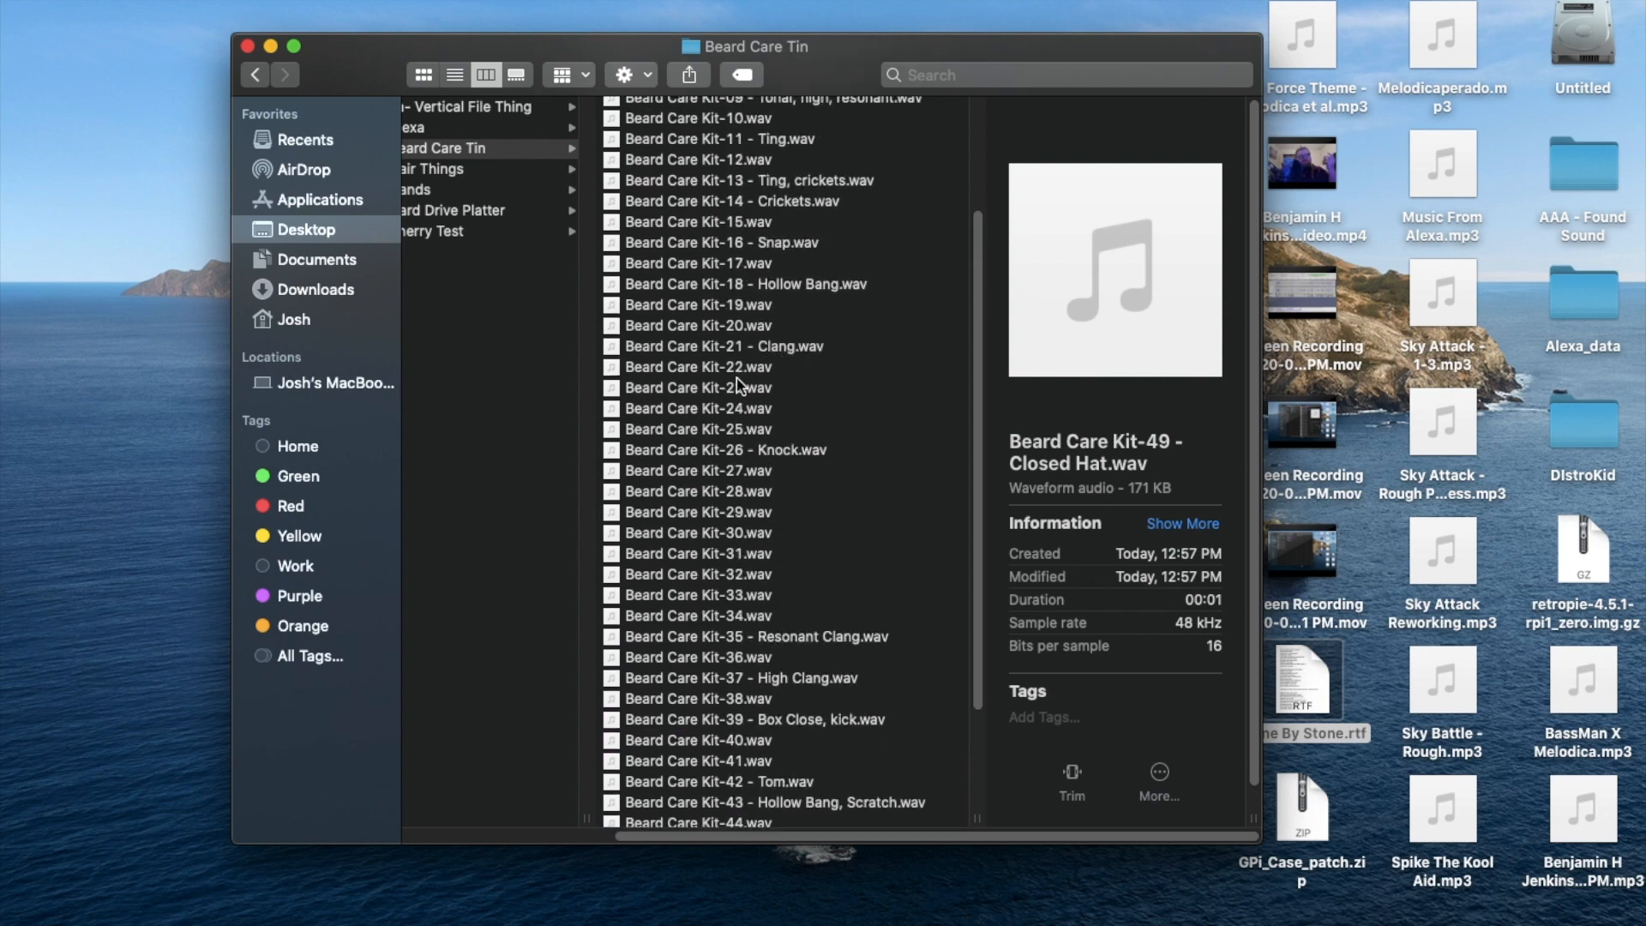
scroll(772, 430, down, 3)
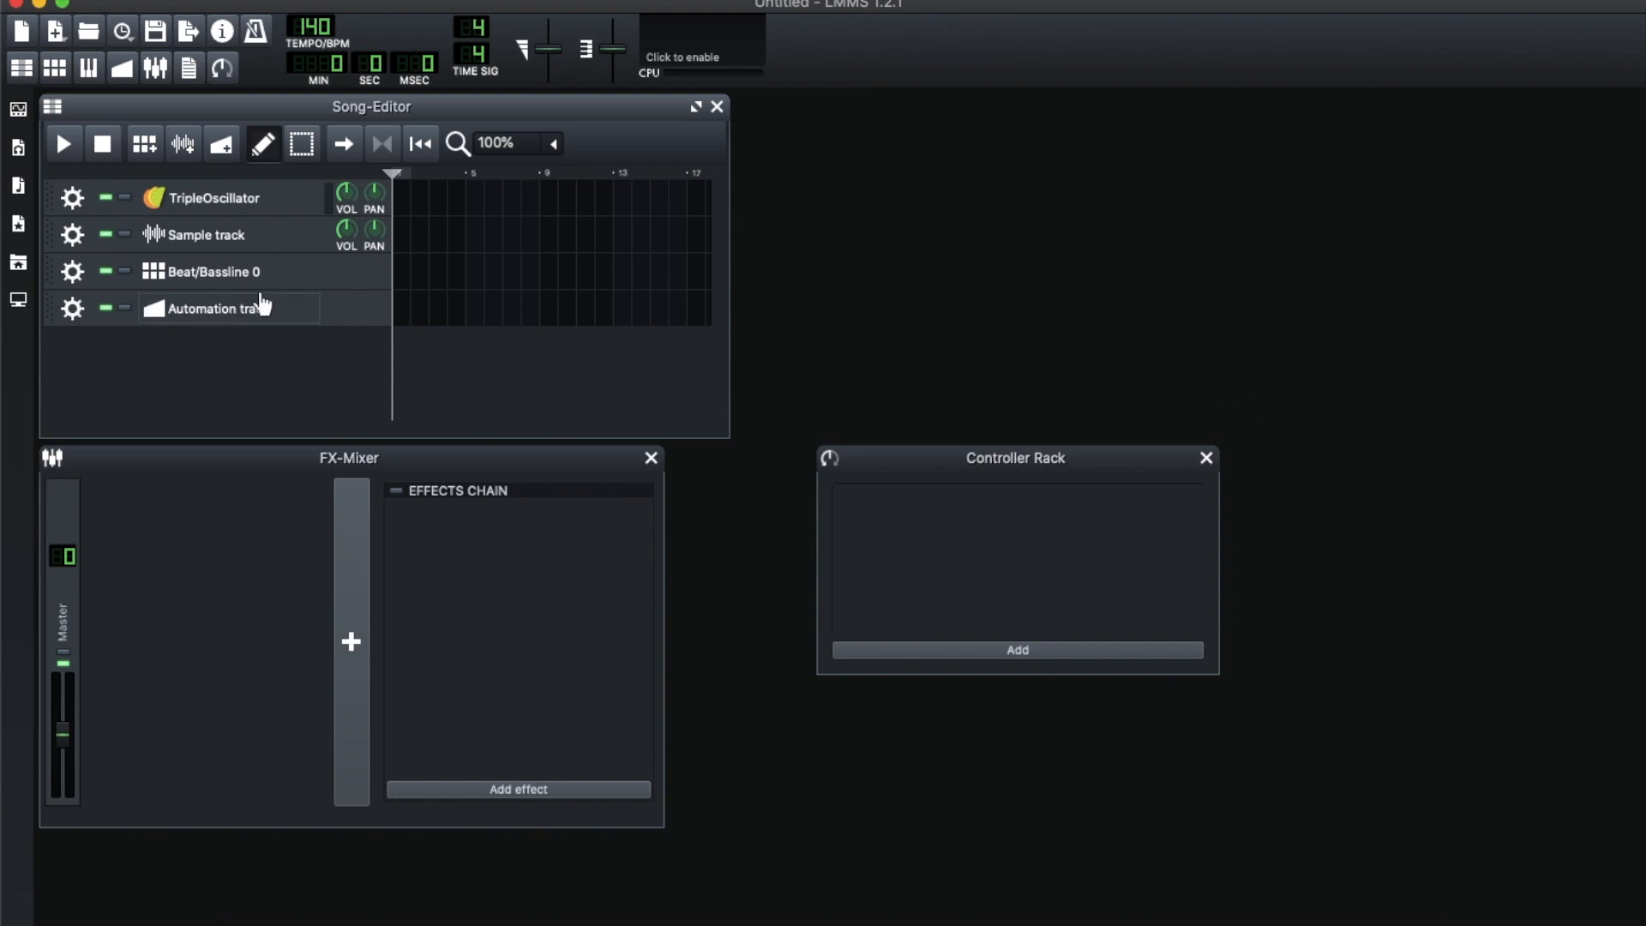
In LMMS, replace the Automation track, Sample track and TripleOscillator track in the Song-Editor with an AudioFileProcessor track
click(71, 314)
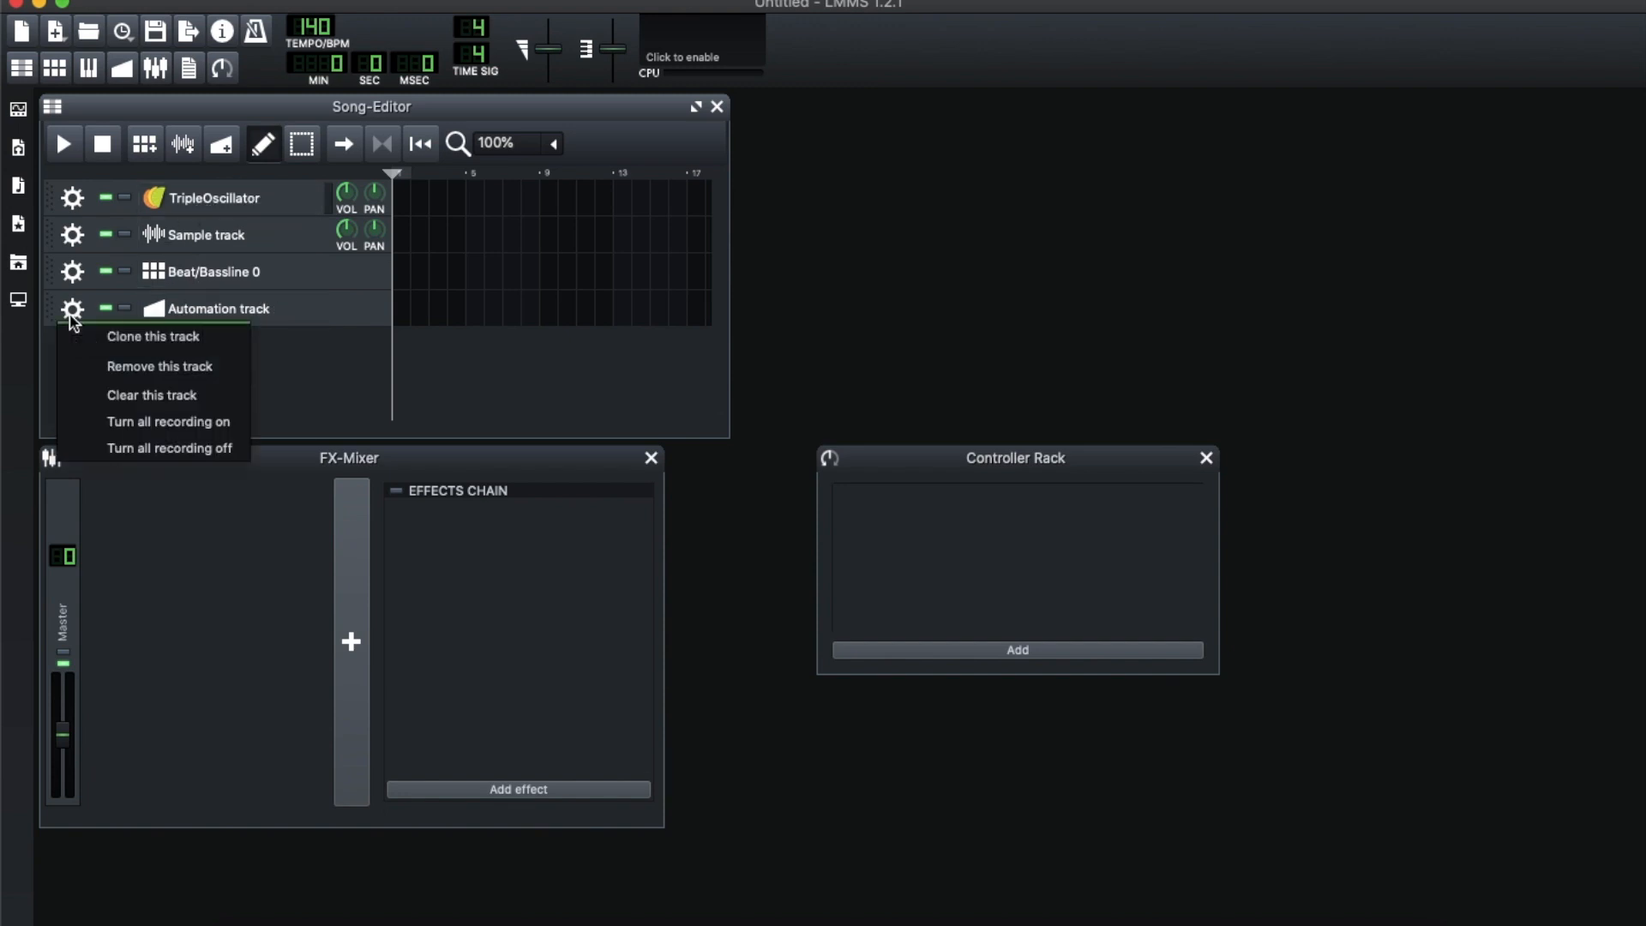
click(185, 367)
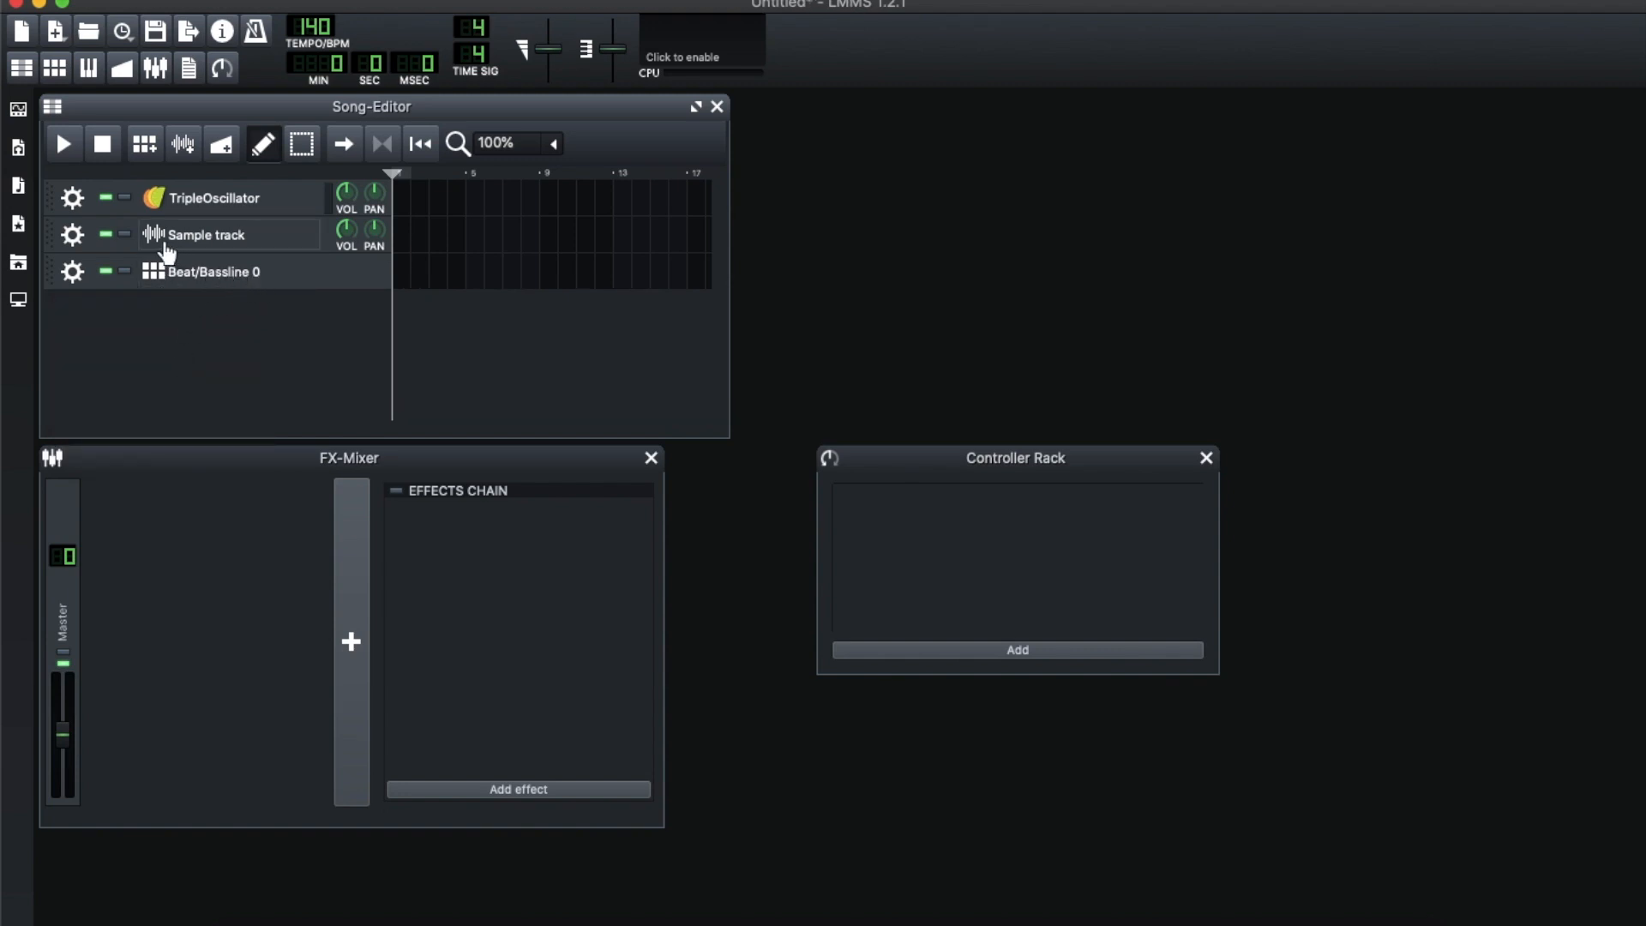
click(84, 245)
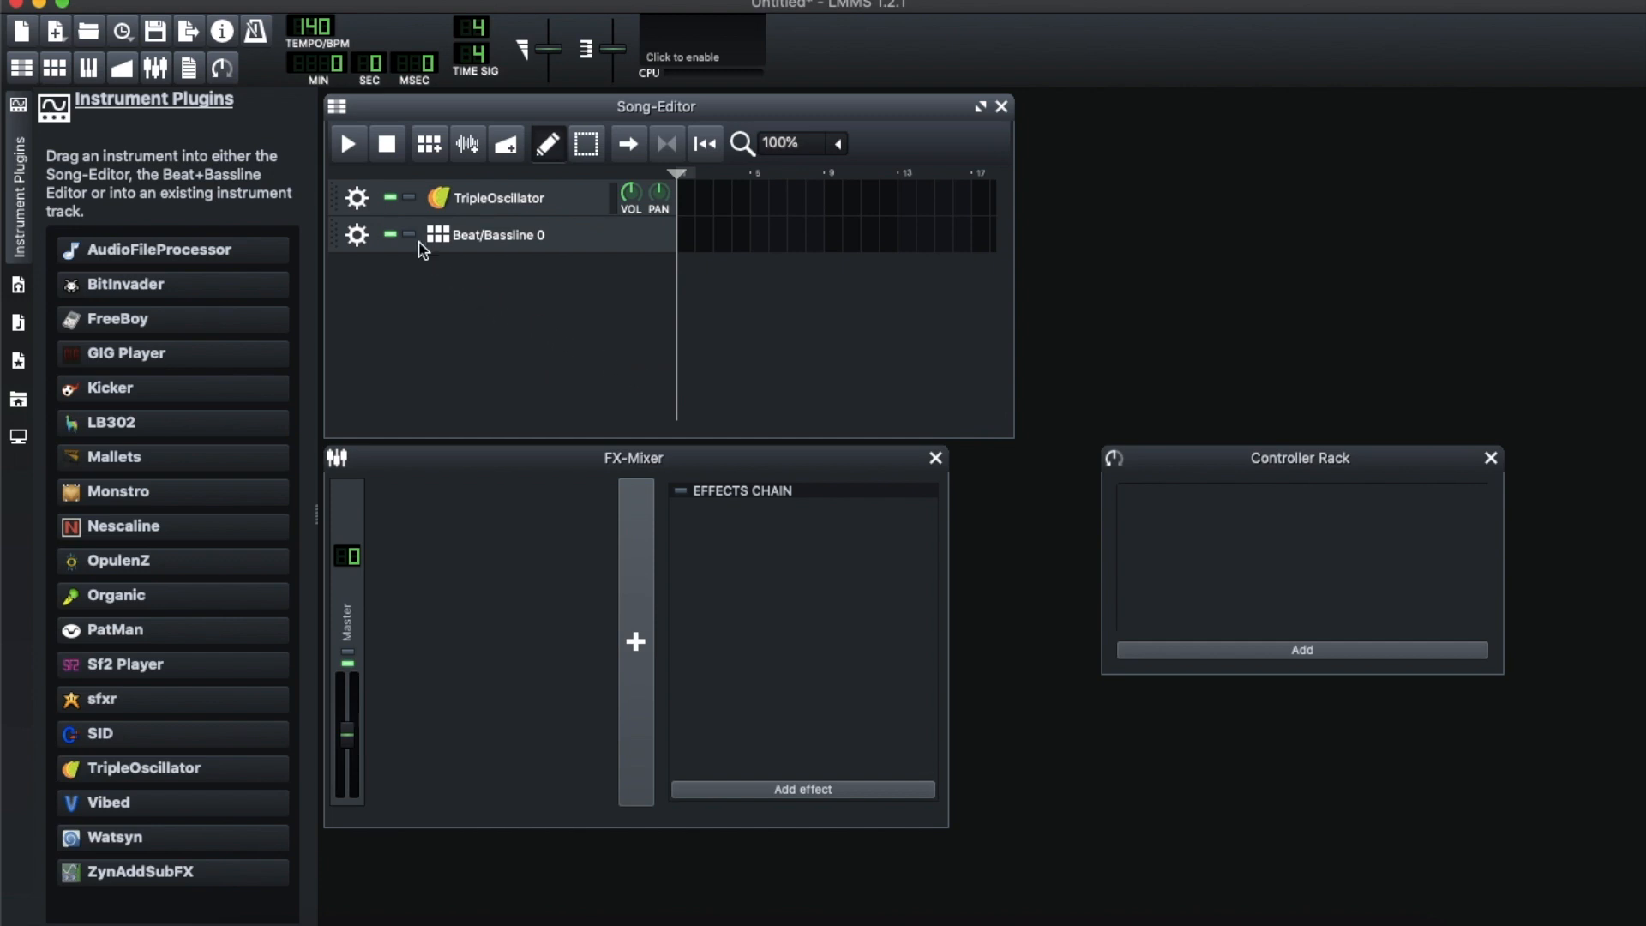
click(357, 199)
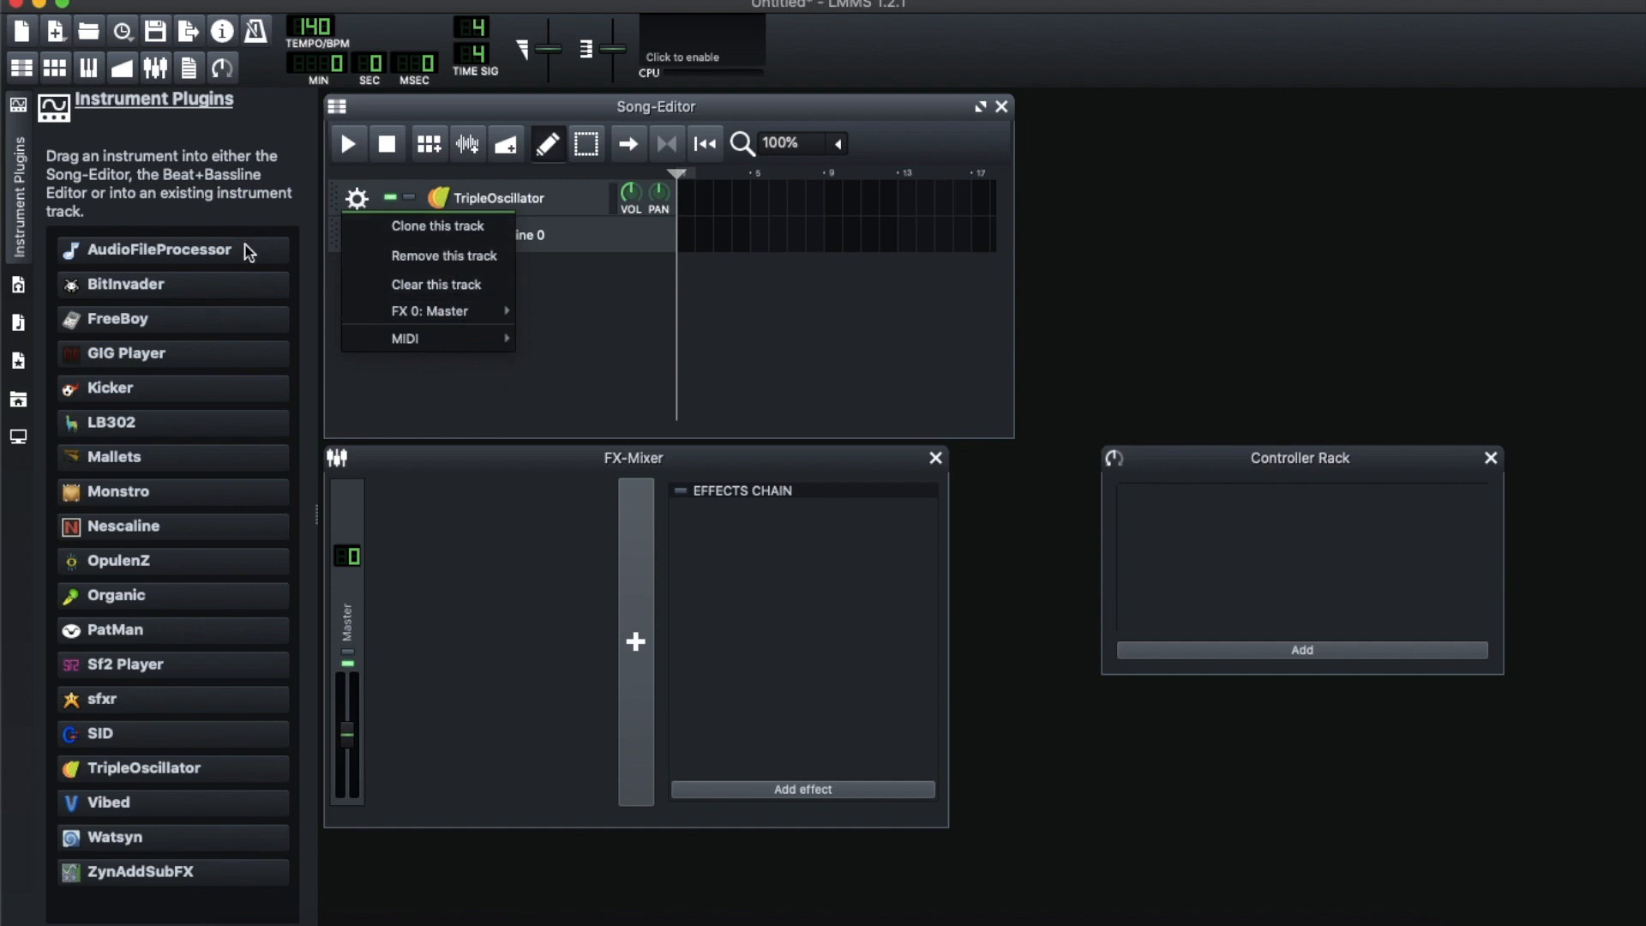
click(444, 256)
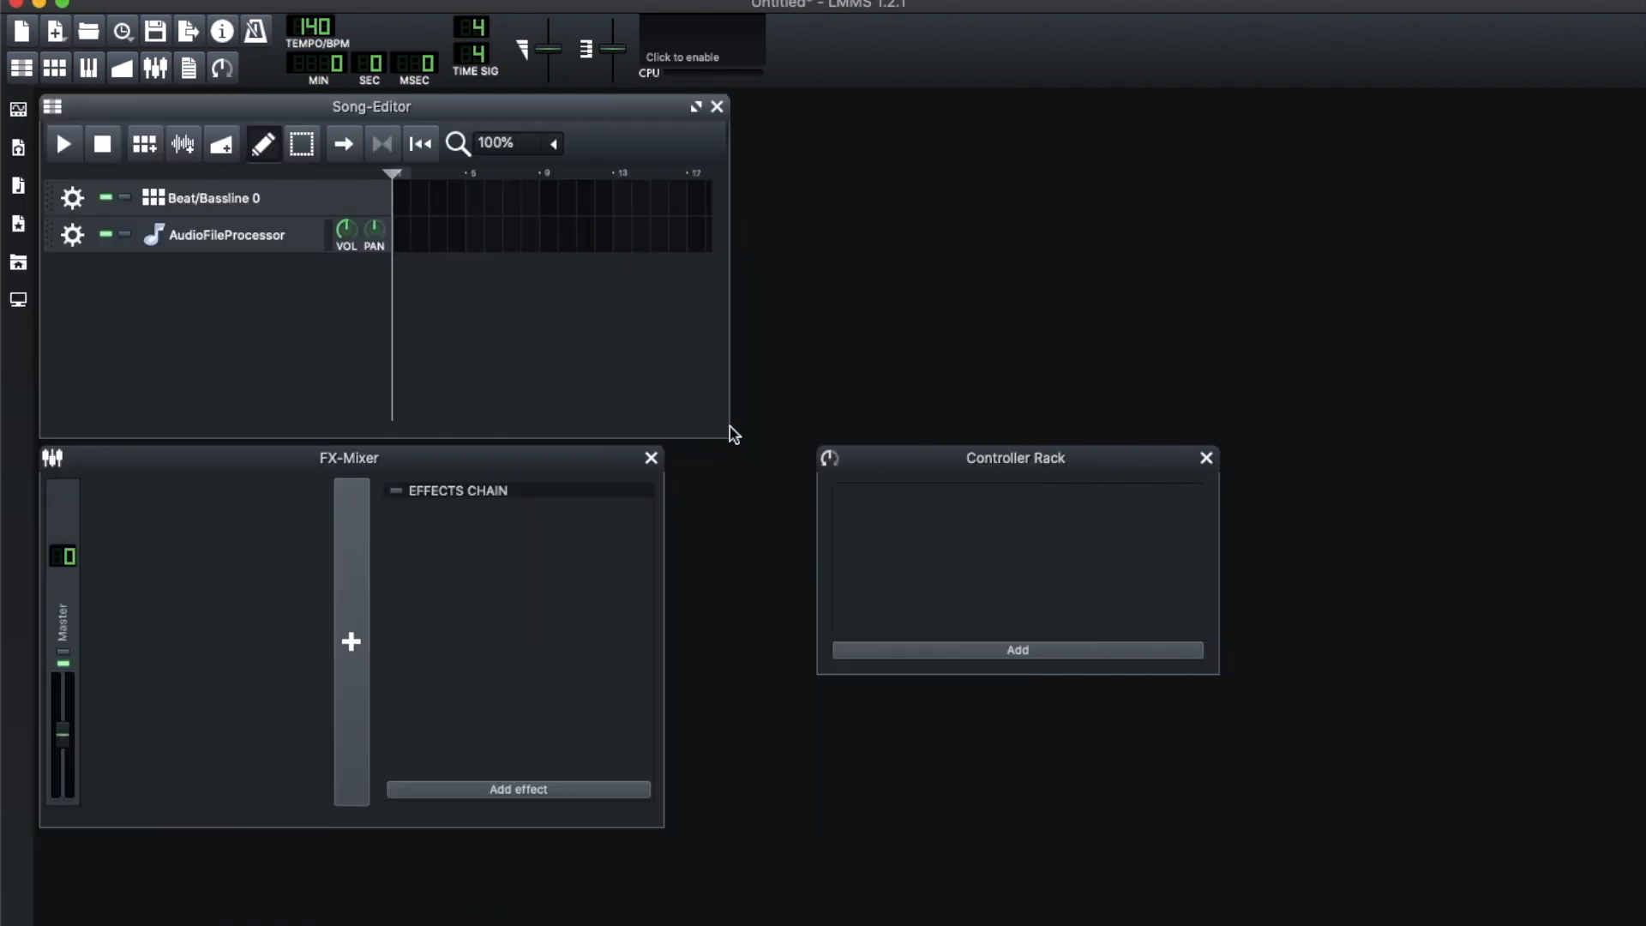
Enlarge the Song-Editor window and load Beard Care Kit-09 - Tonal, high, resonant.wav into the AudioFileProcessor
drag(725, 431, 1330, 726)
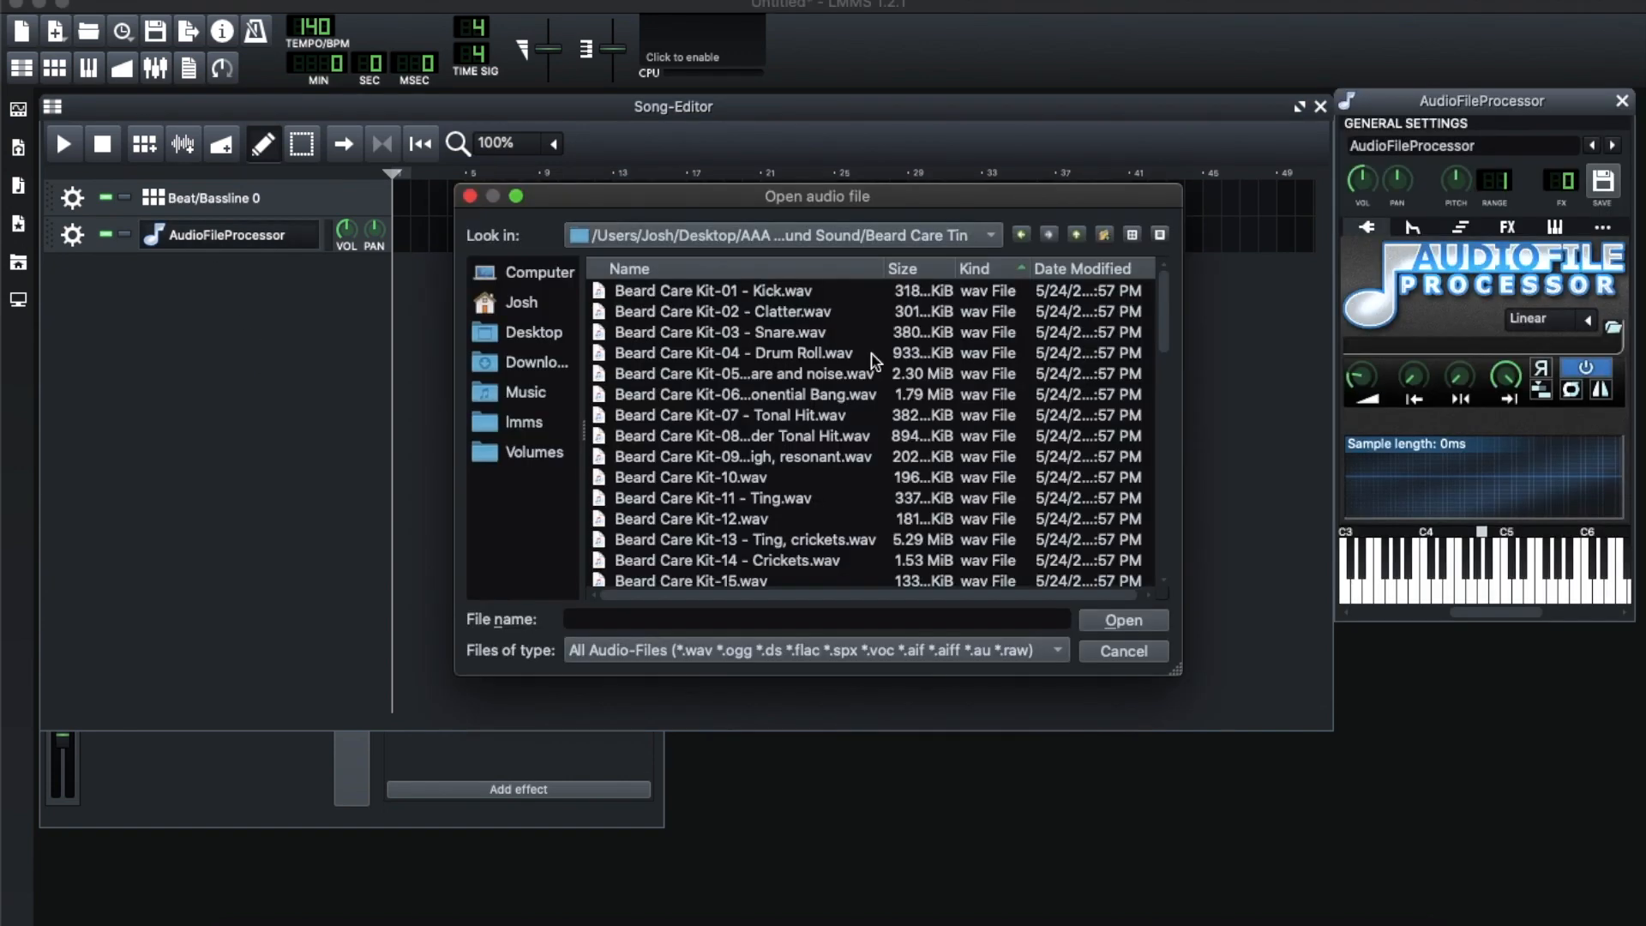
scroll(881, 375, down, 1)
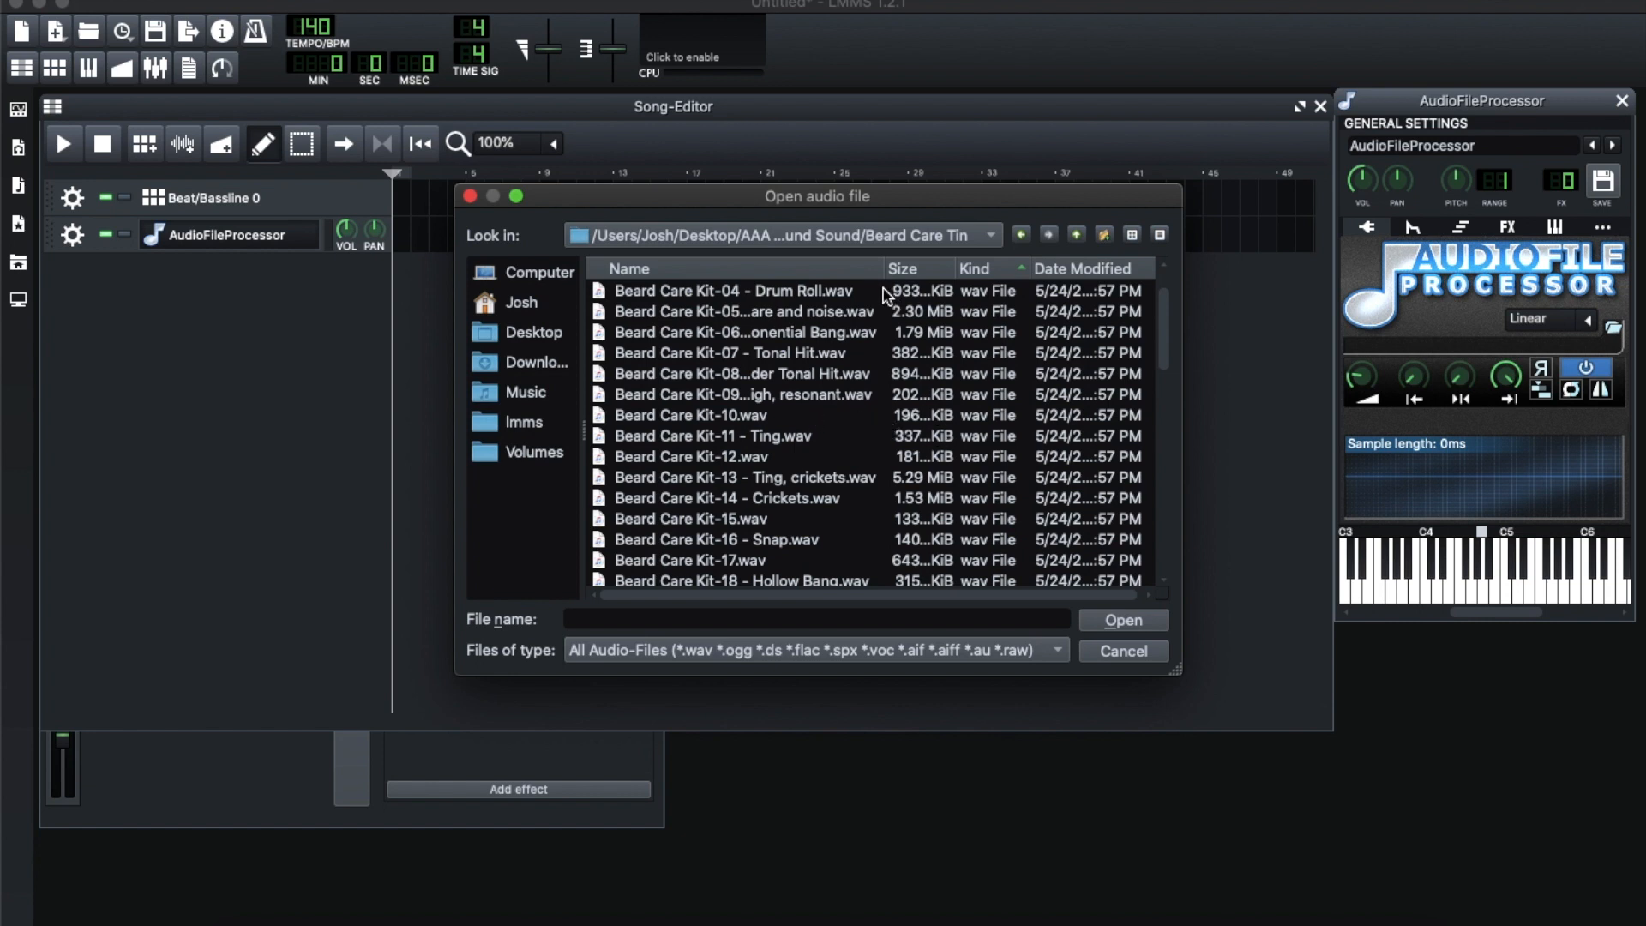
drag(884, 270, 1003, 274)
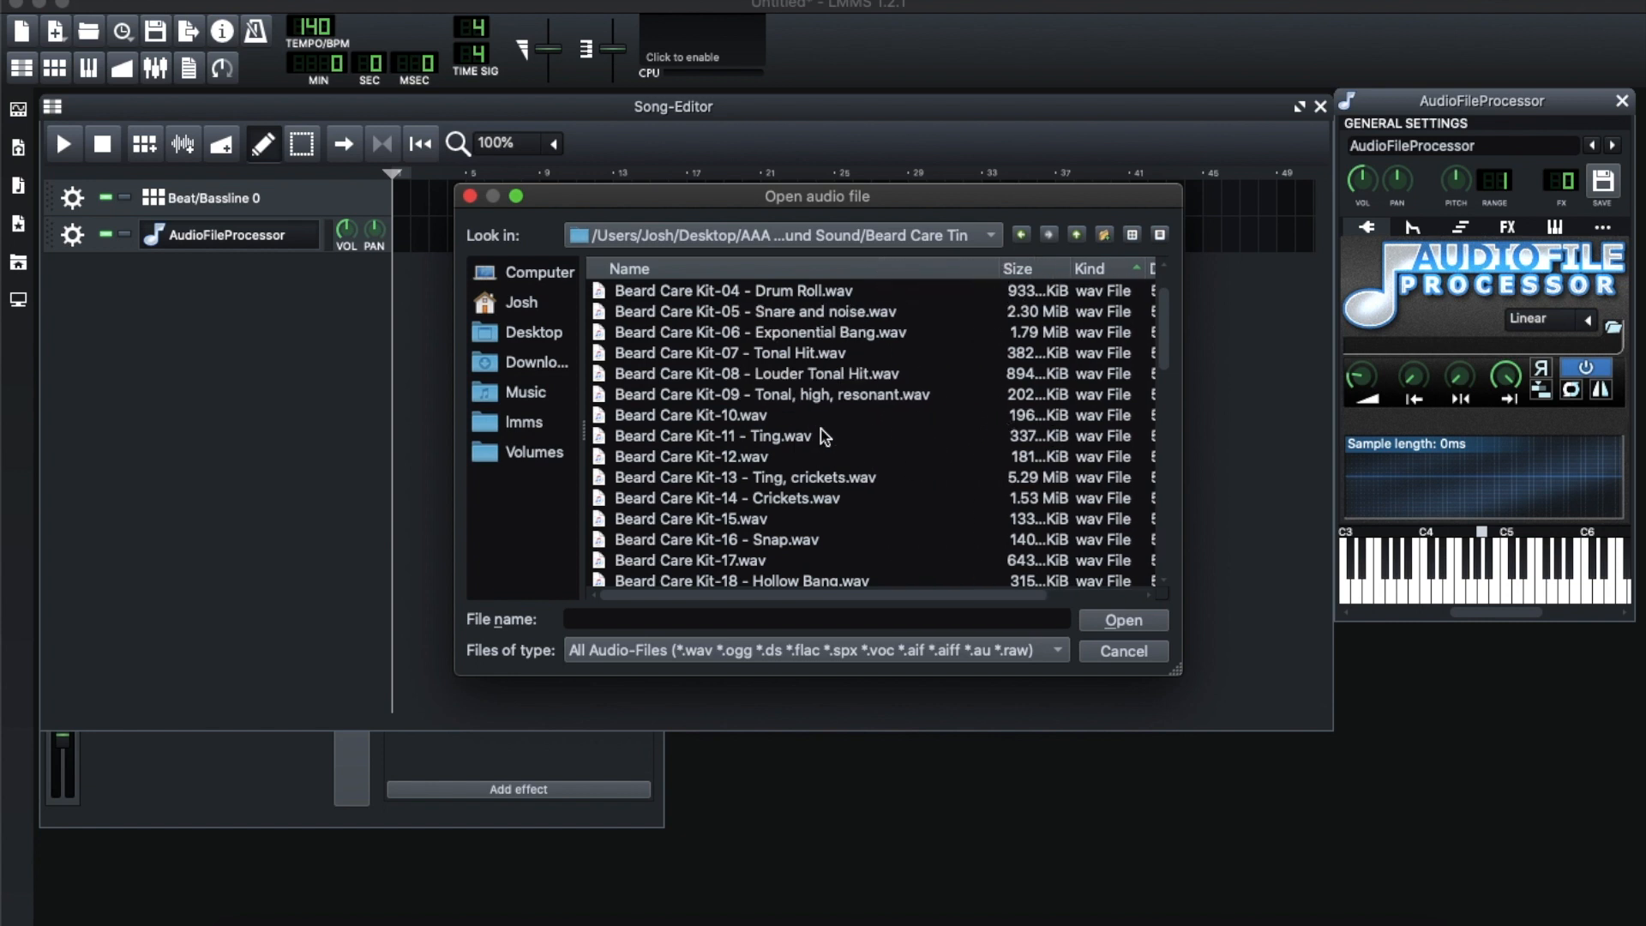
double_click(858, 403)
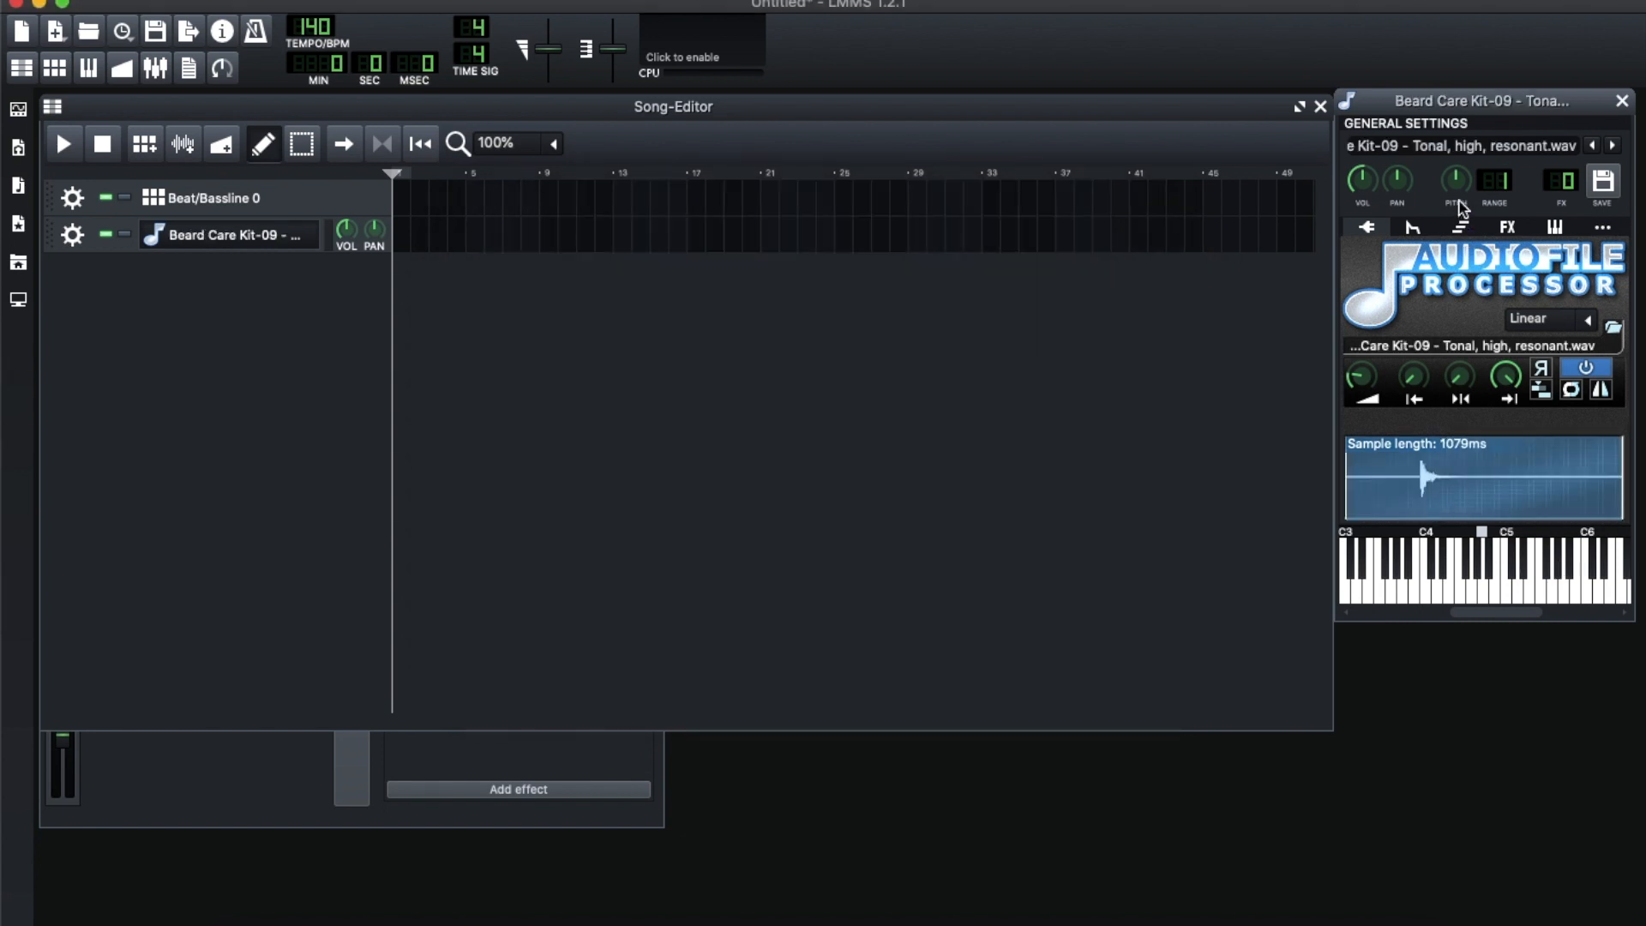
drag(1479, 109, 1474, 145)
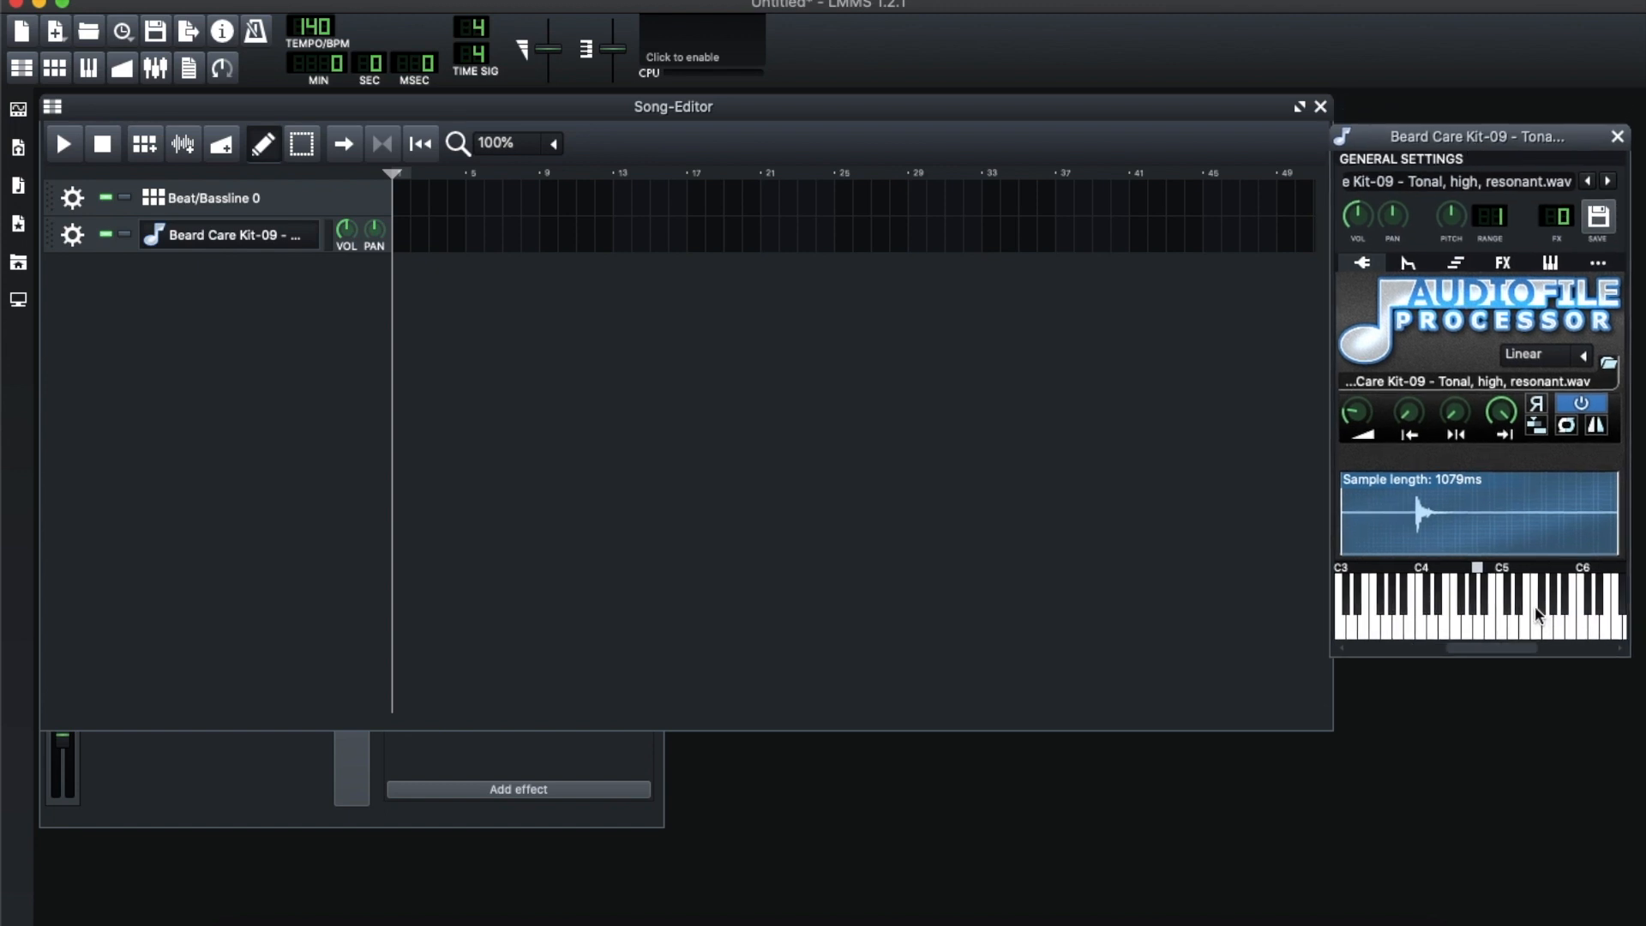
Audition the loaded sample and move its base note down to C3
key(z)
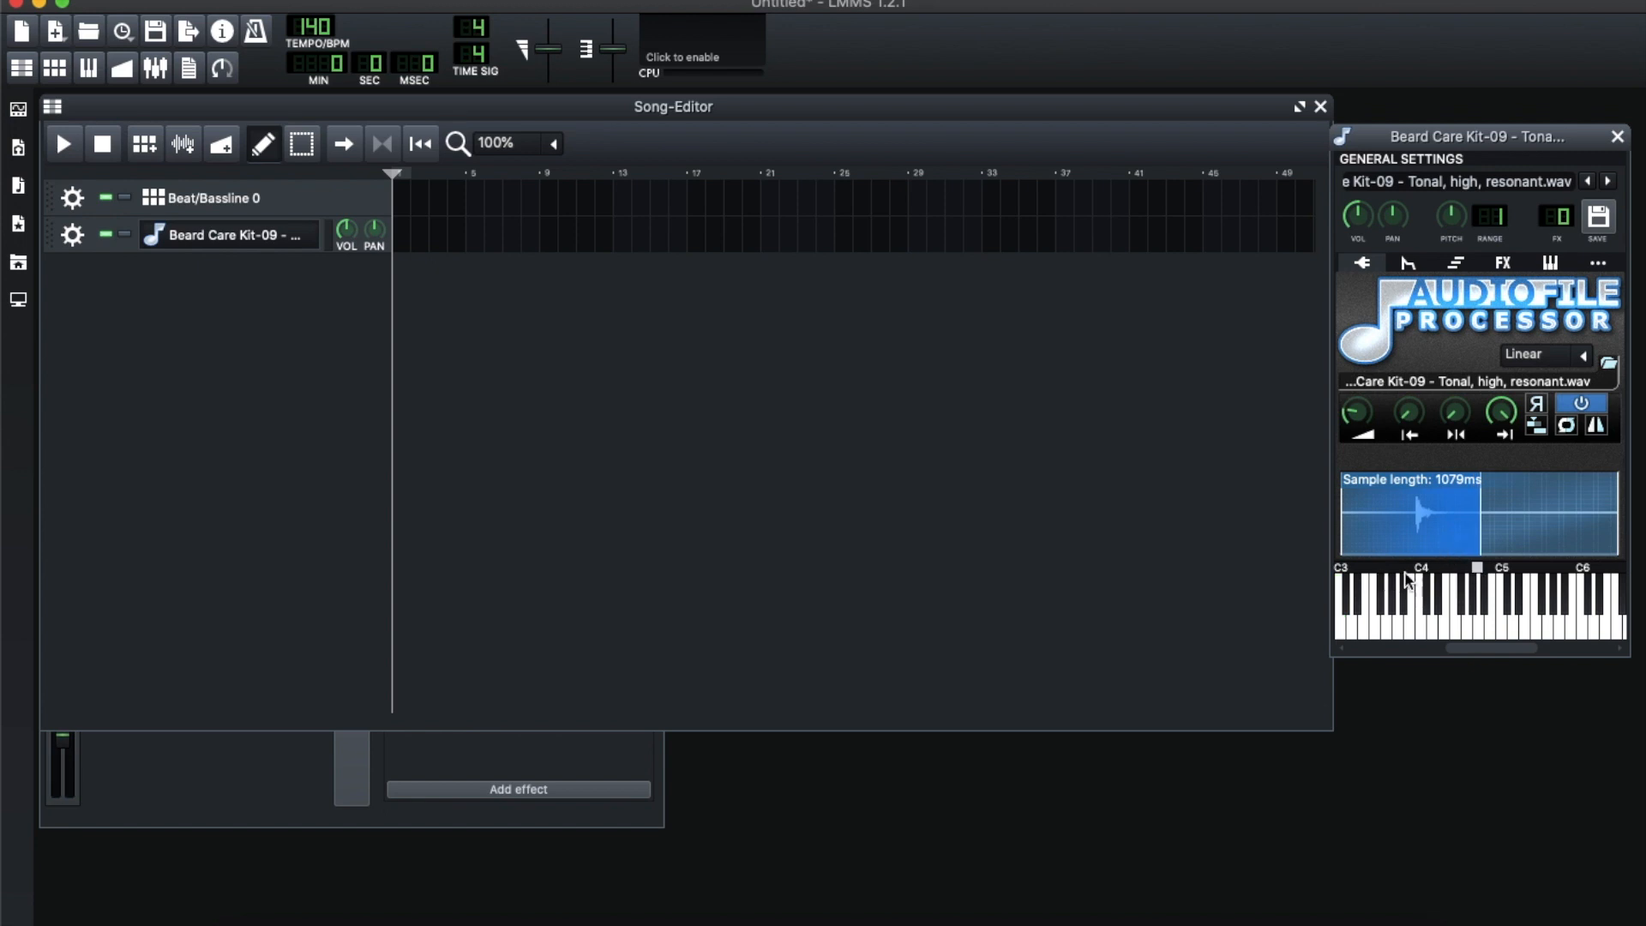
click(1462, 573)
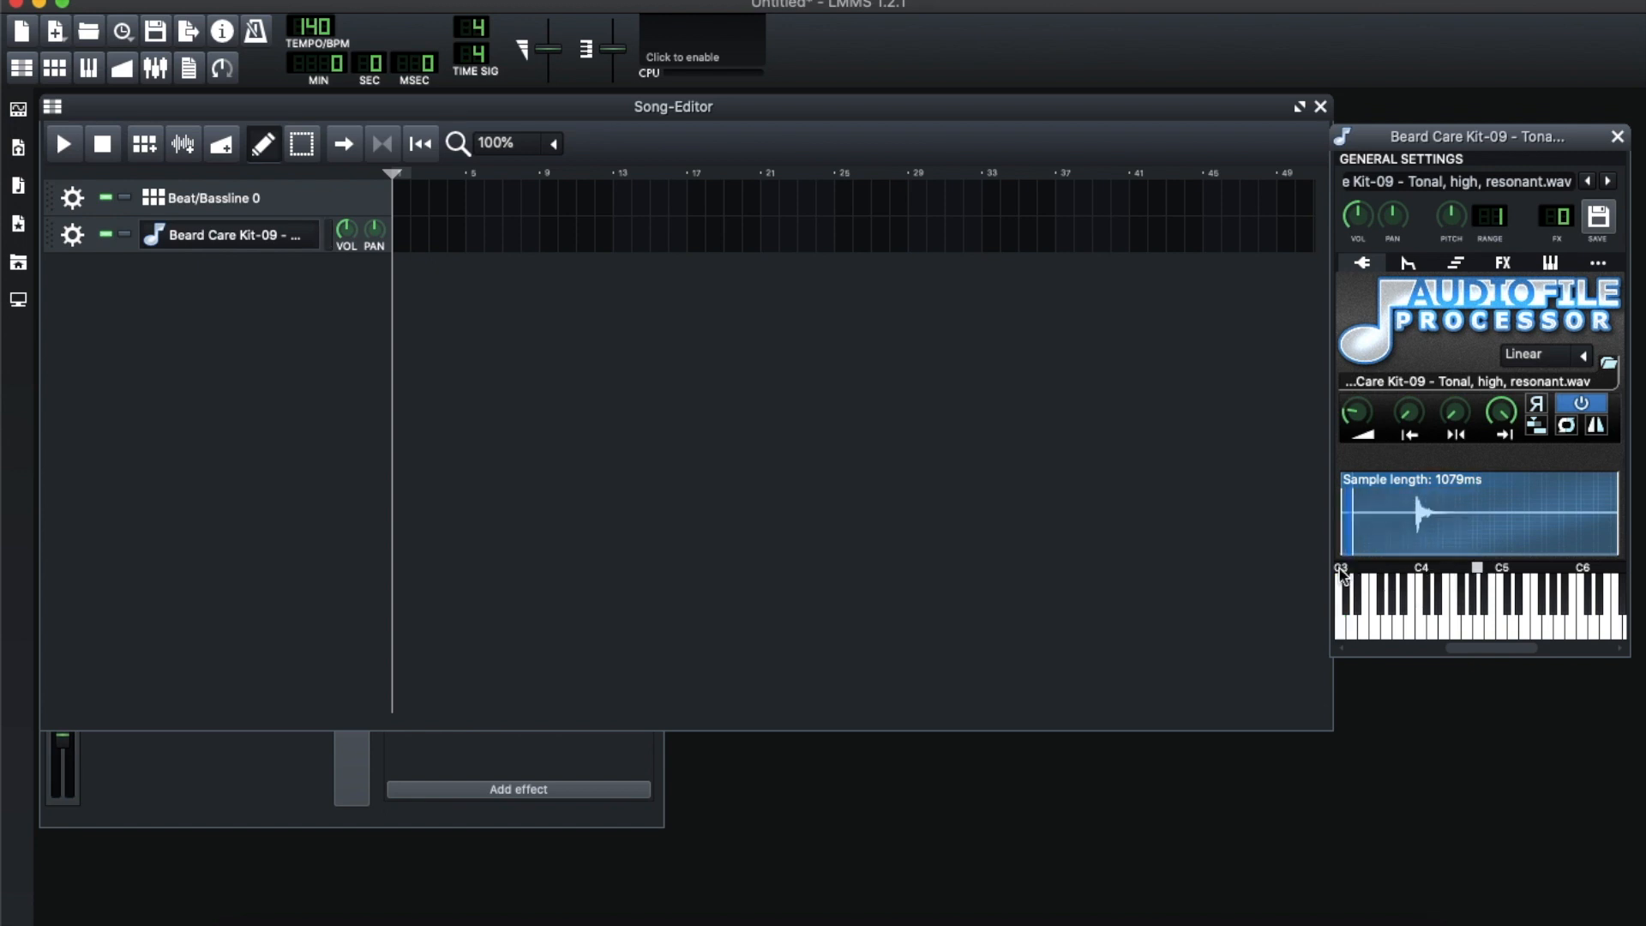
key(z)
key(z)
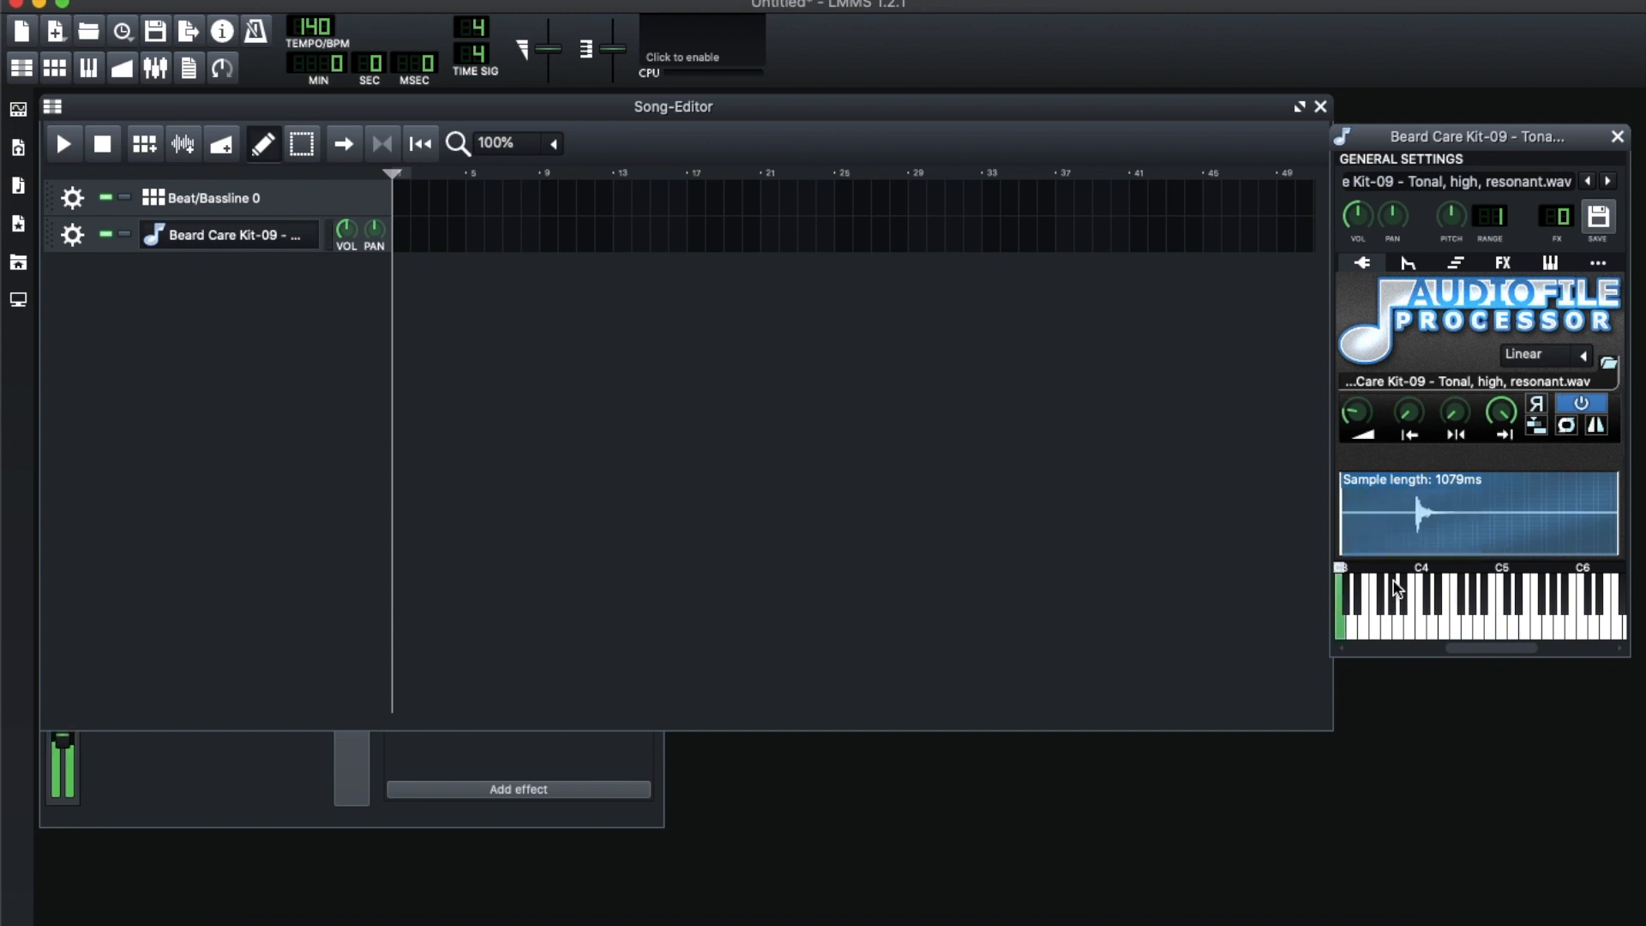
Play the Beard Care Kit-09 sample repeatedly with the C3 base note to hear how it sounds
key(z)
key(z)
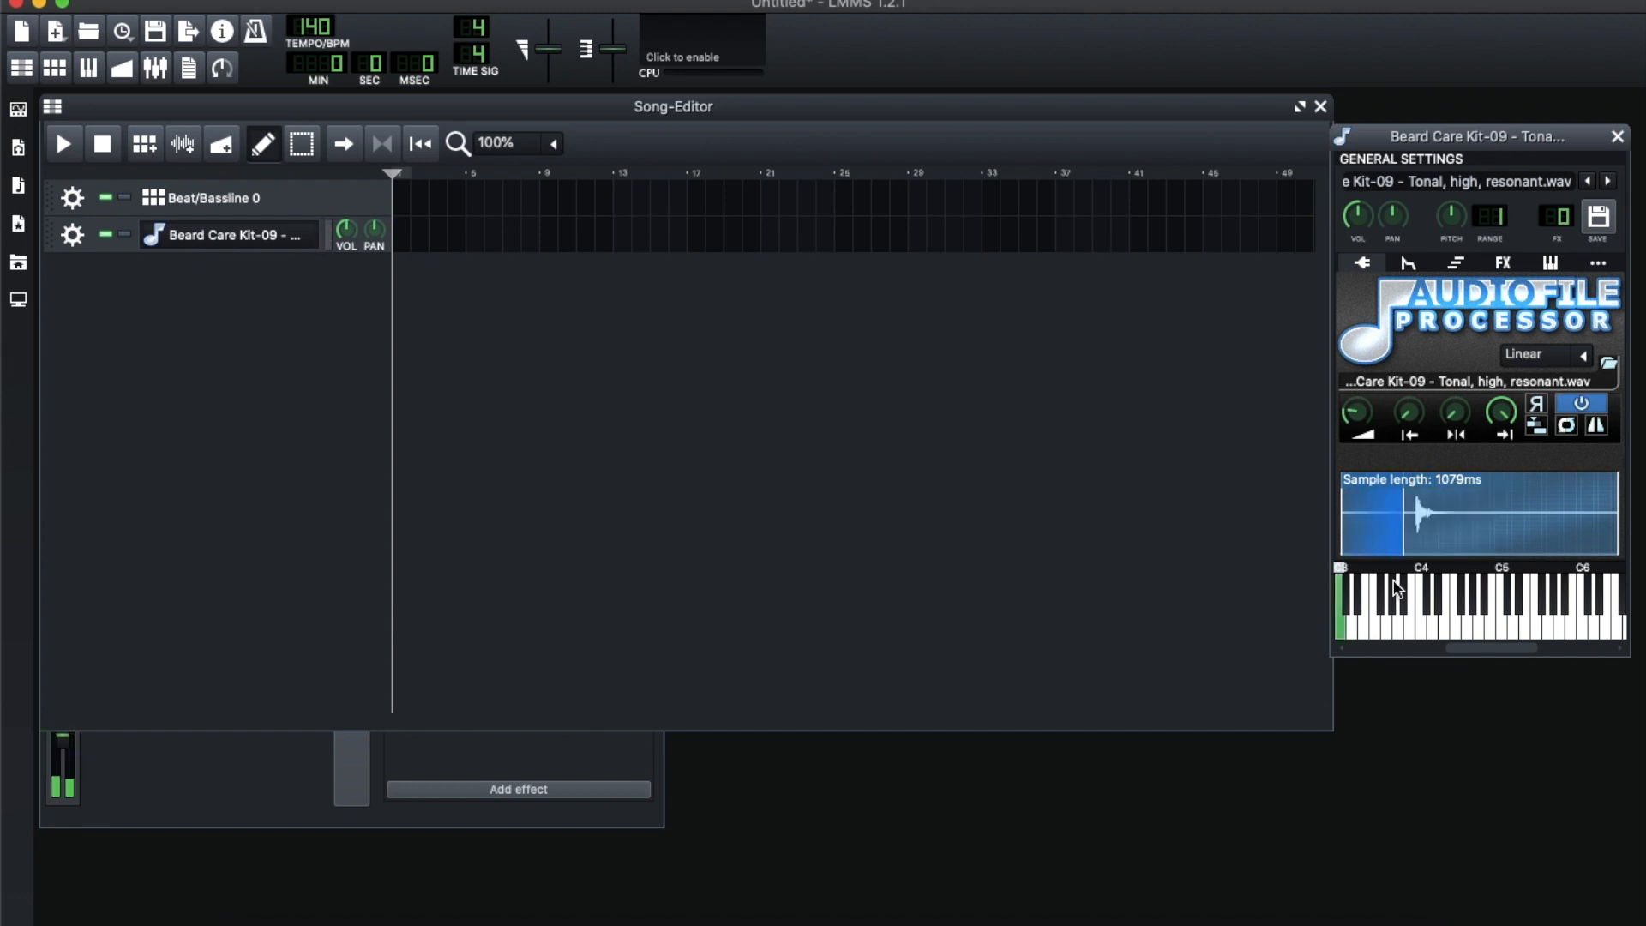
key(z)
key(z)
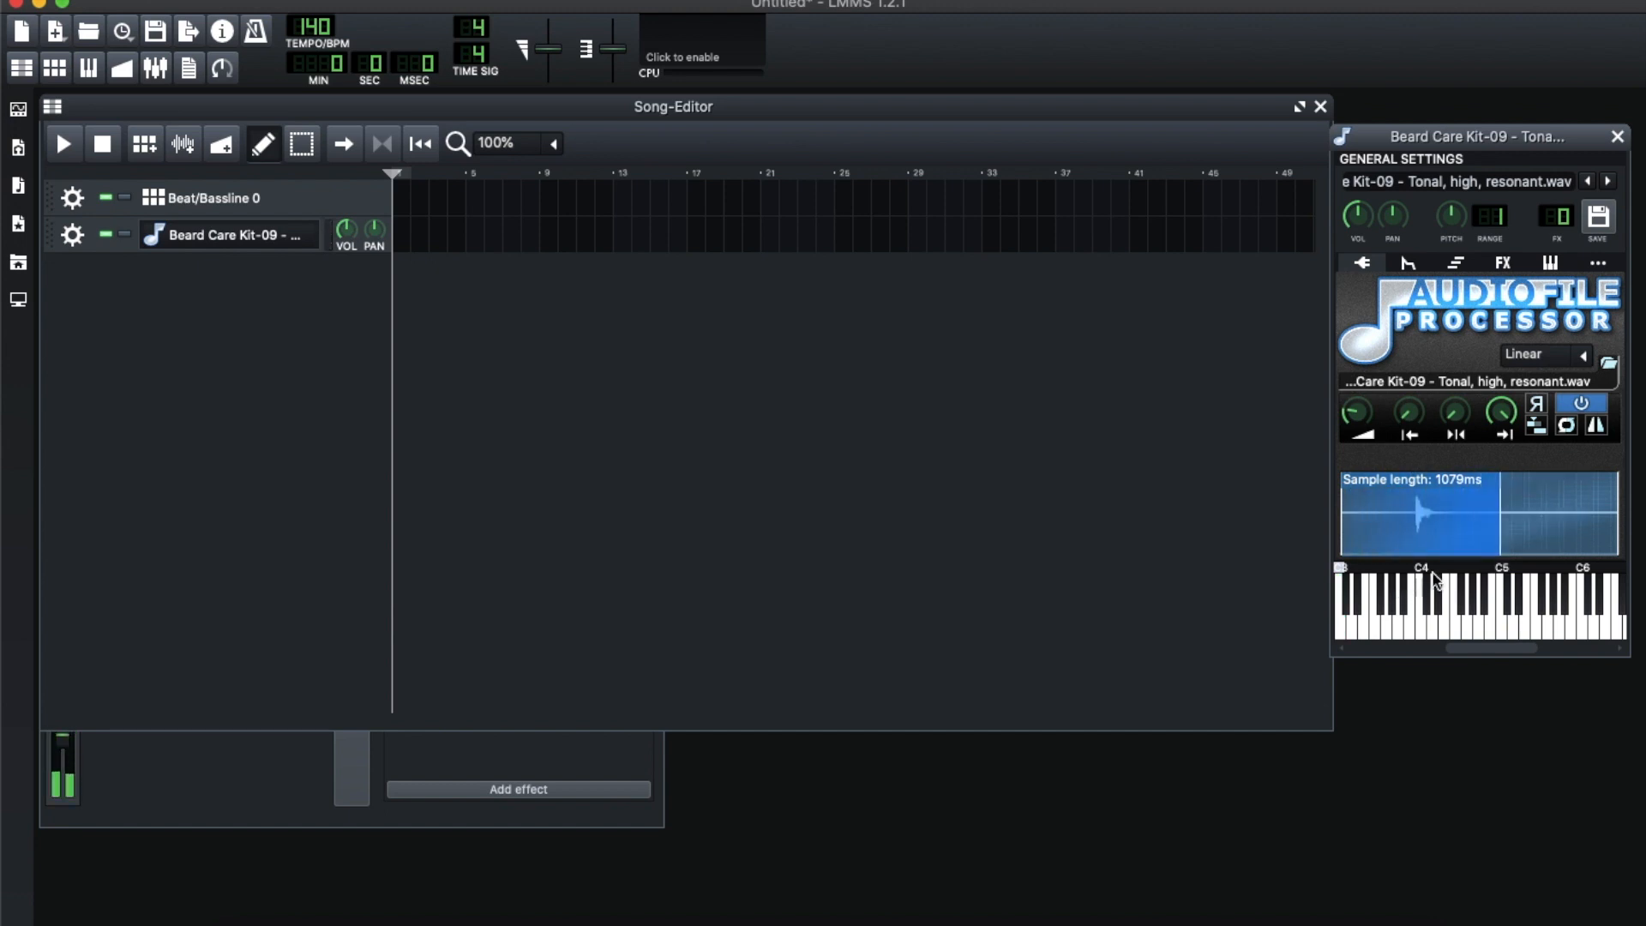
key(z)
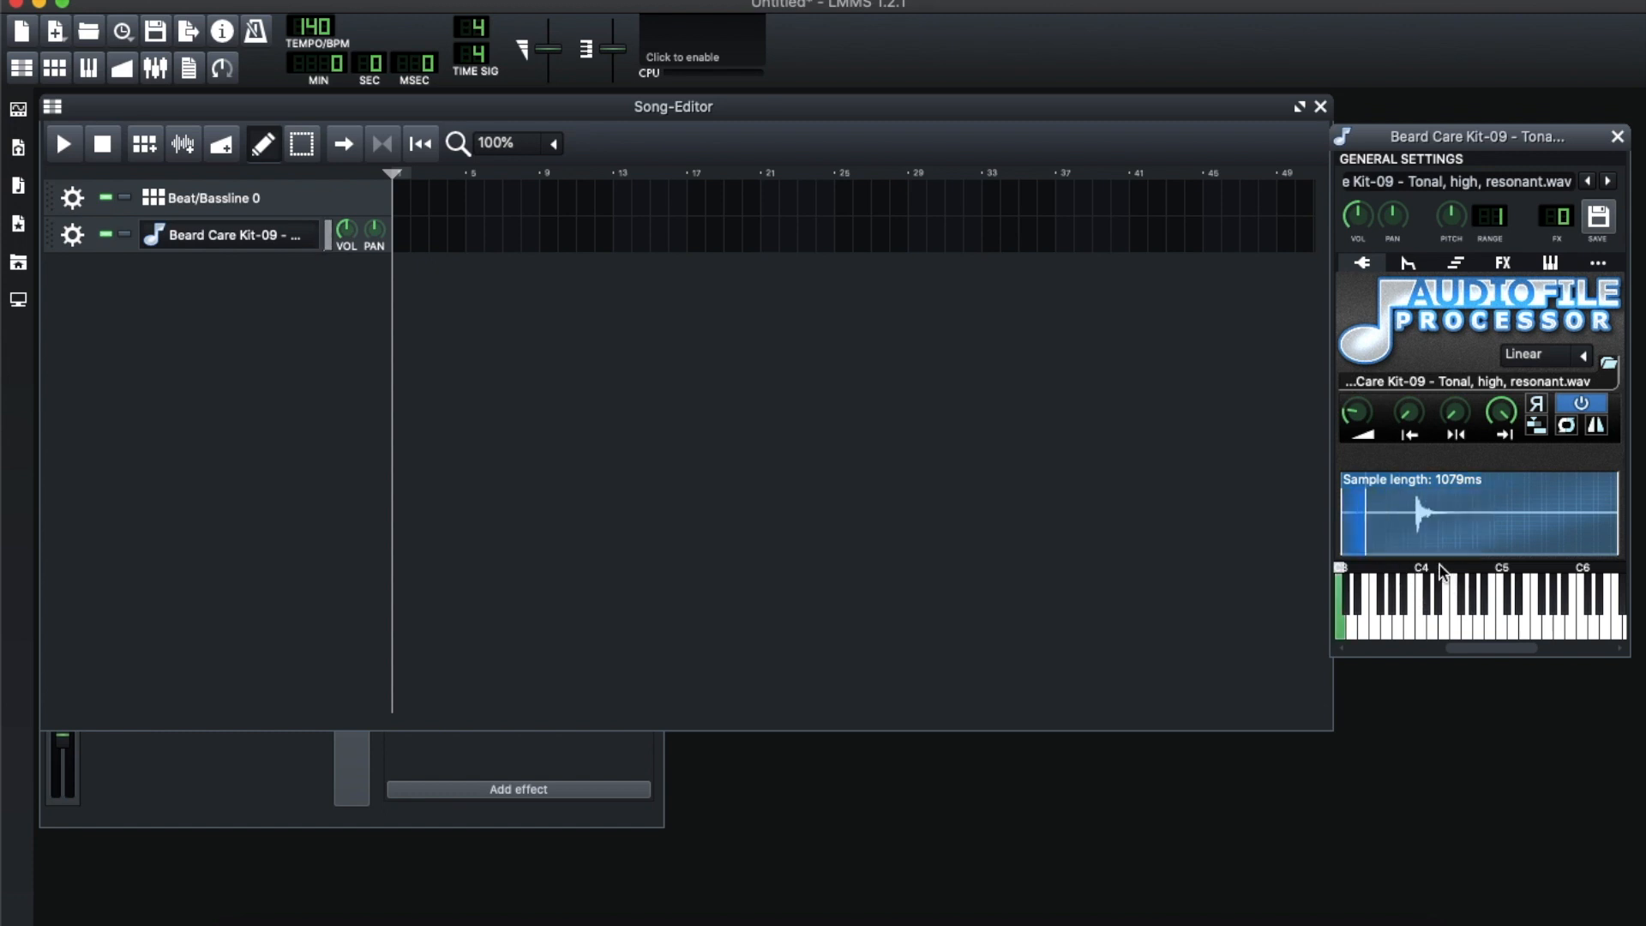
click(1340, 622)
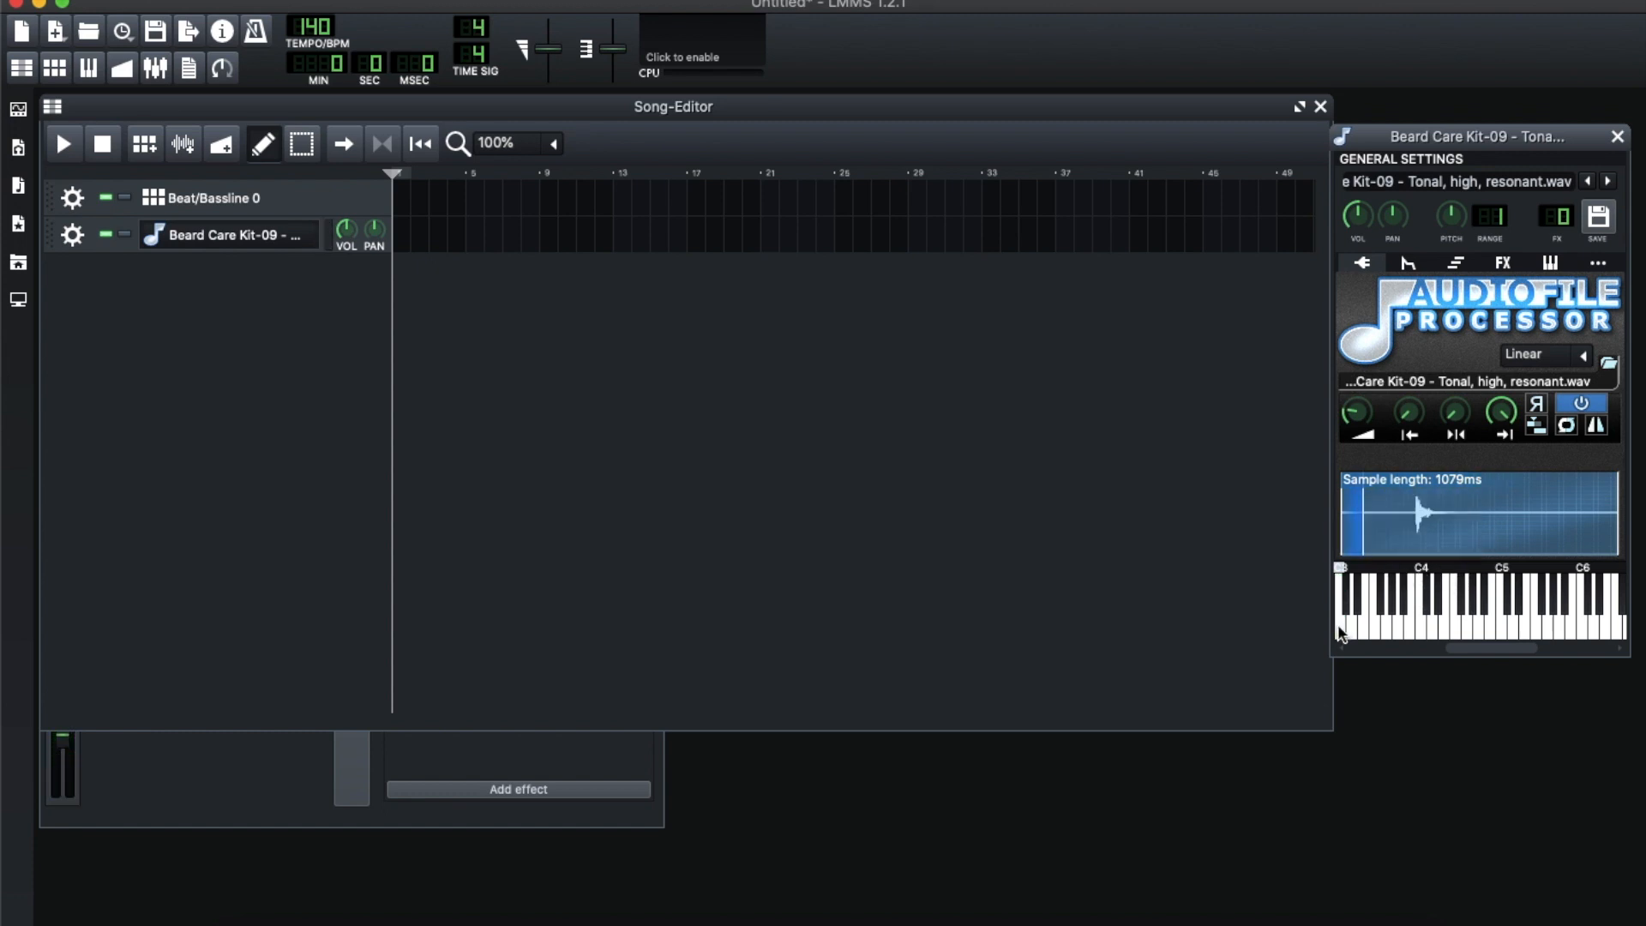
click(1341, 633)
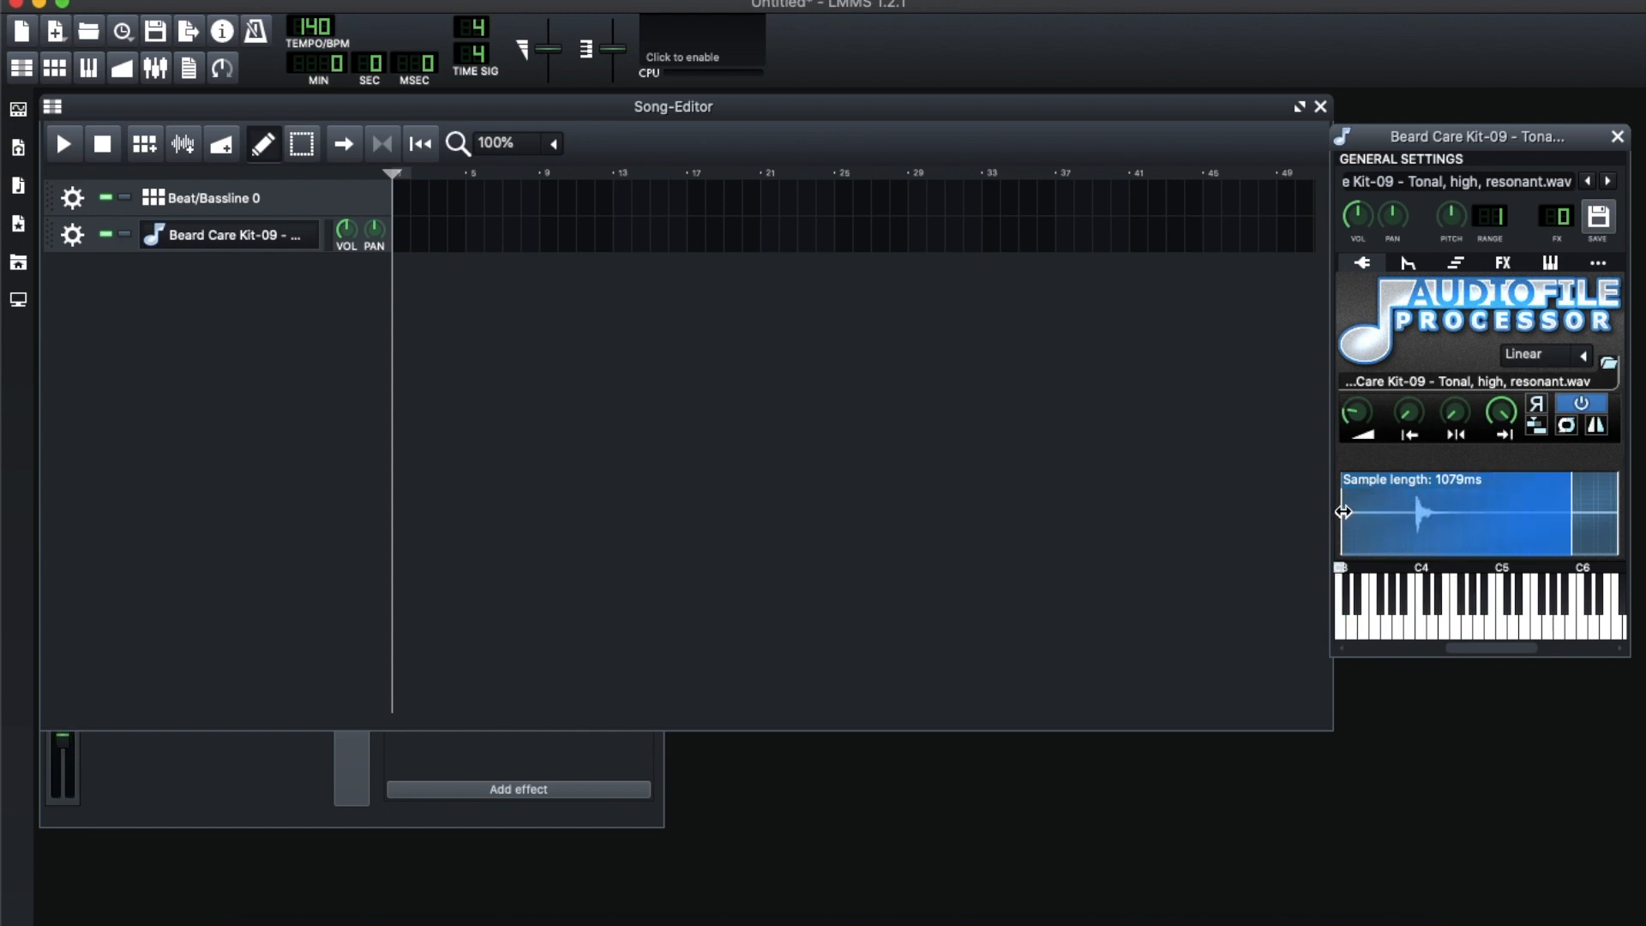
Move the Kit-09 sample's loop marker behind the hit and its start marker to the attack, and play the result
drag(1343, 512, 1468, 505)
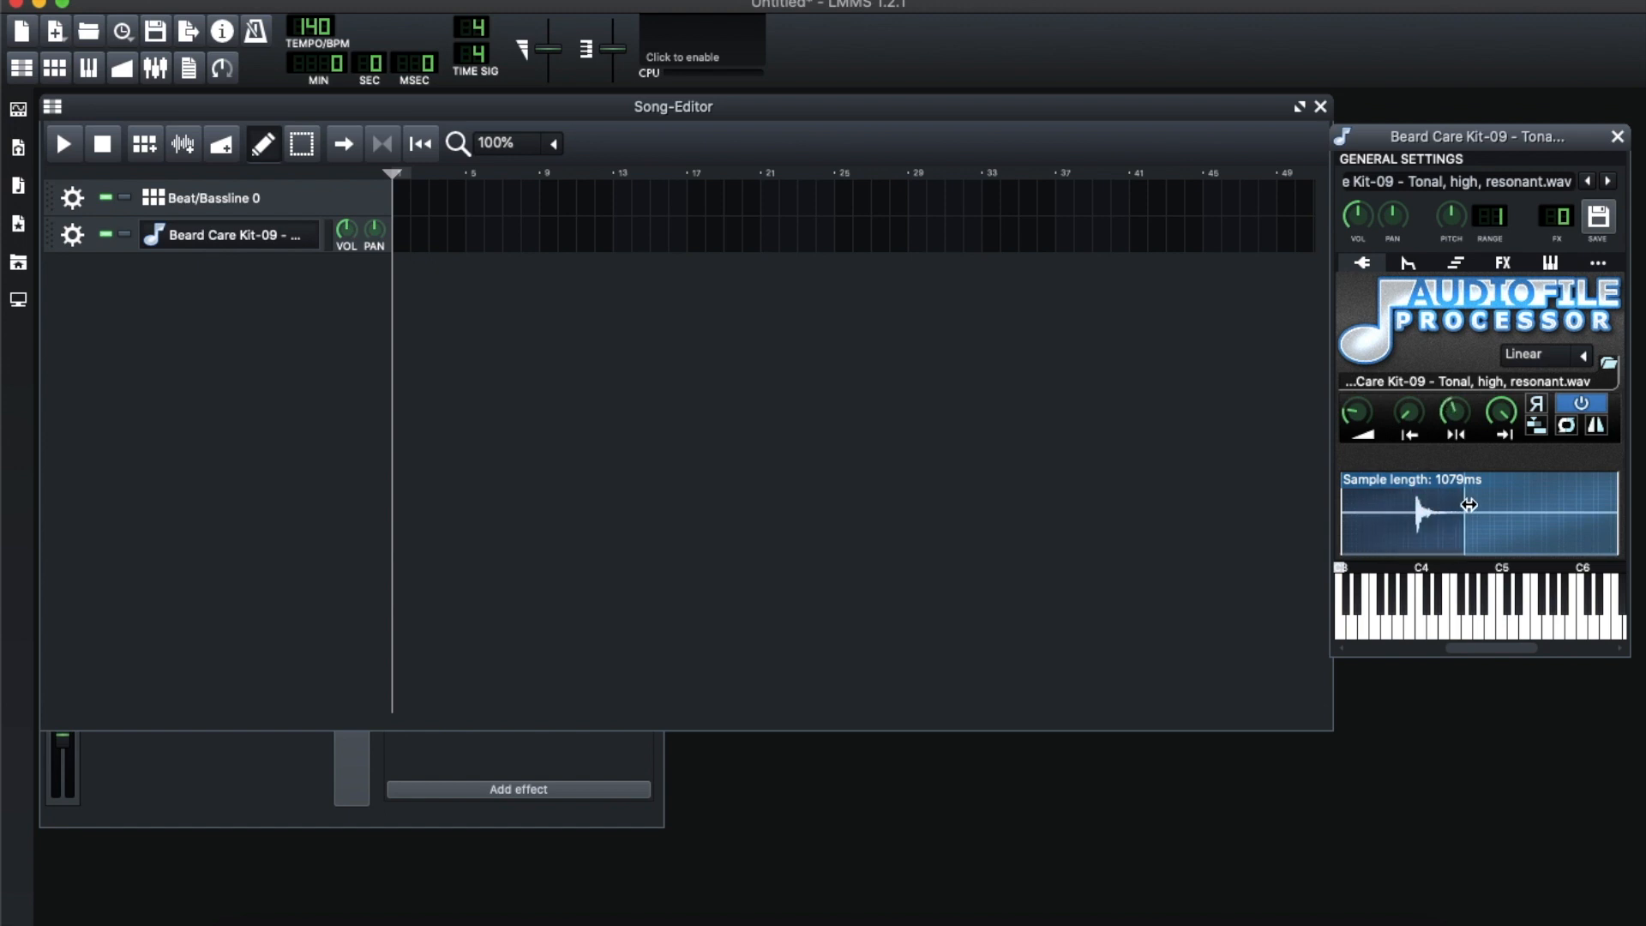
drag(1340, 518, 1414, 532)
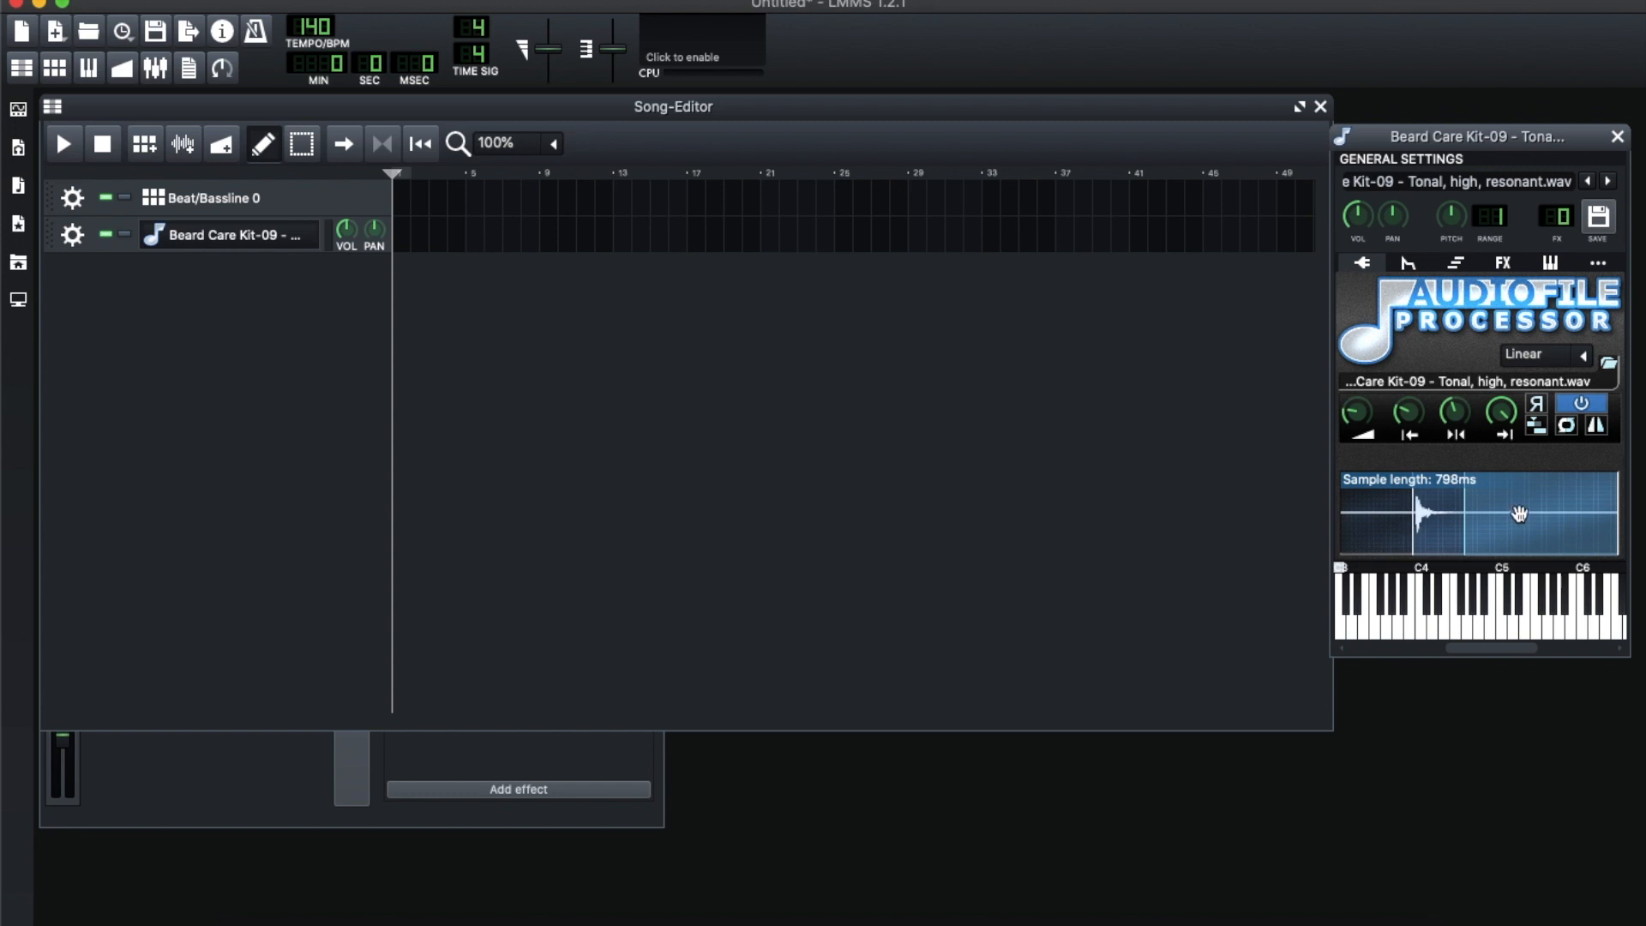
key(z)
key(z)
key(z)
key(z)
key(z)
key(z)
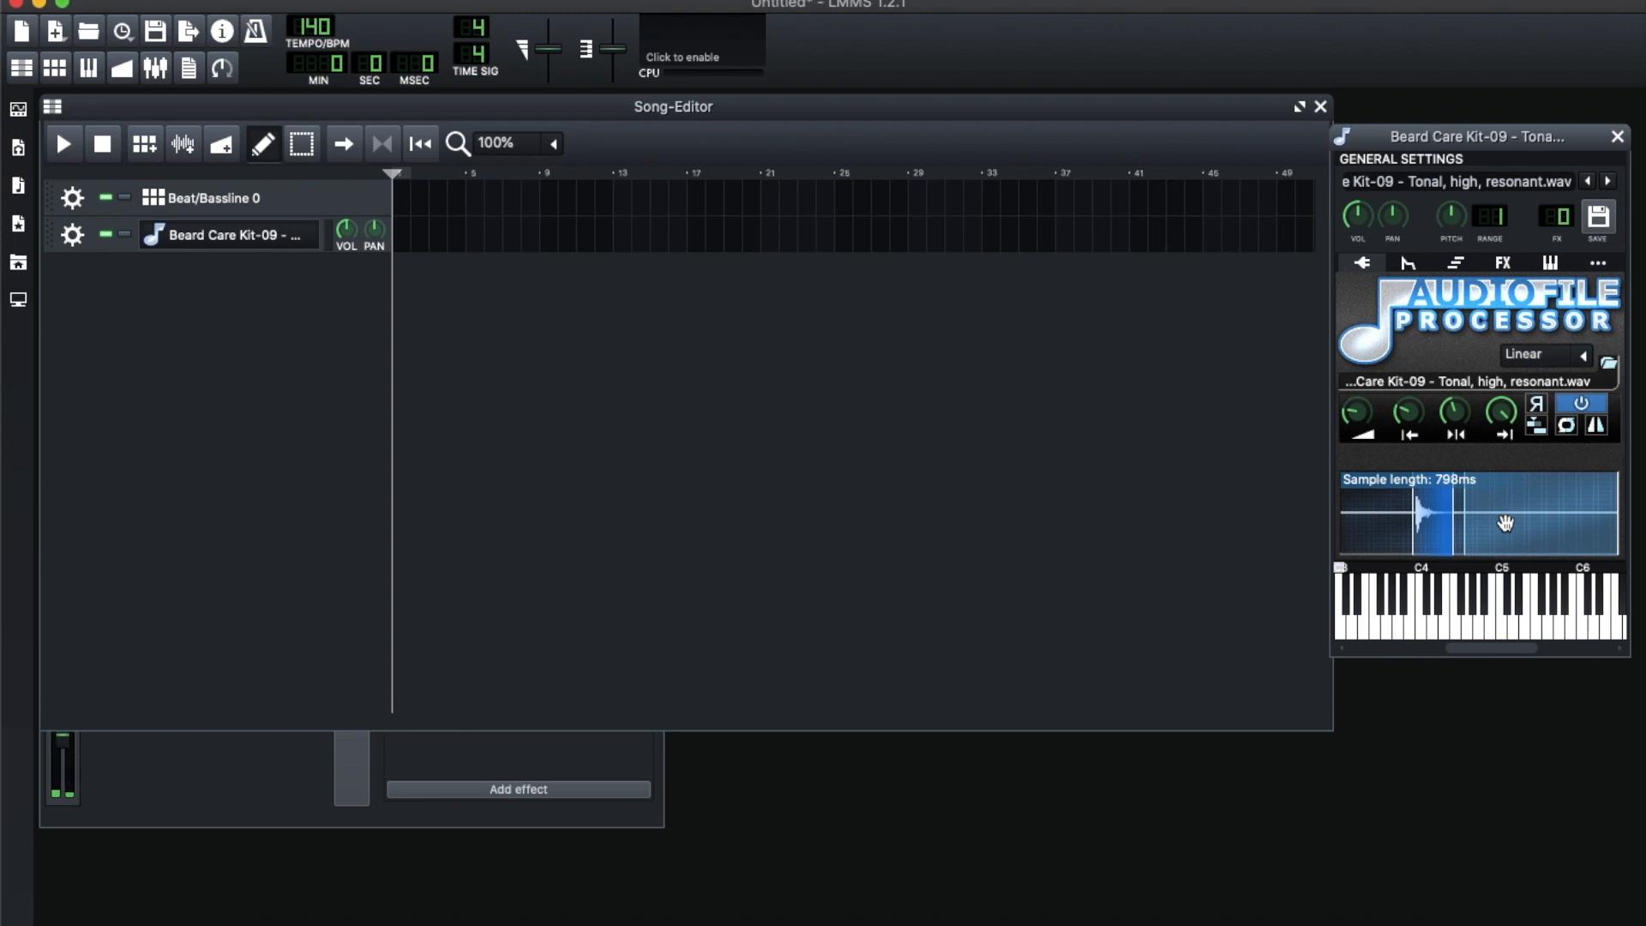
Pull the sample's end marker in just behind the loop marker and fine-tune the start, for a length of about 193 ms
drag(1615, 511, 1460, 534)
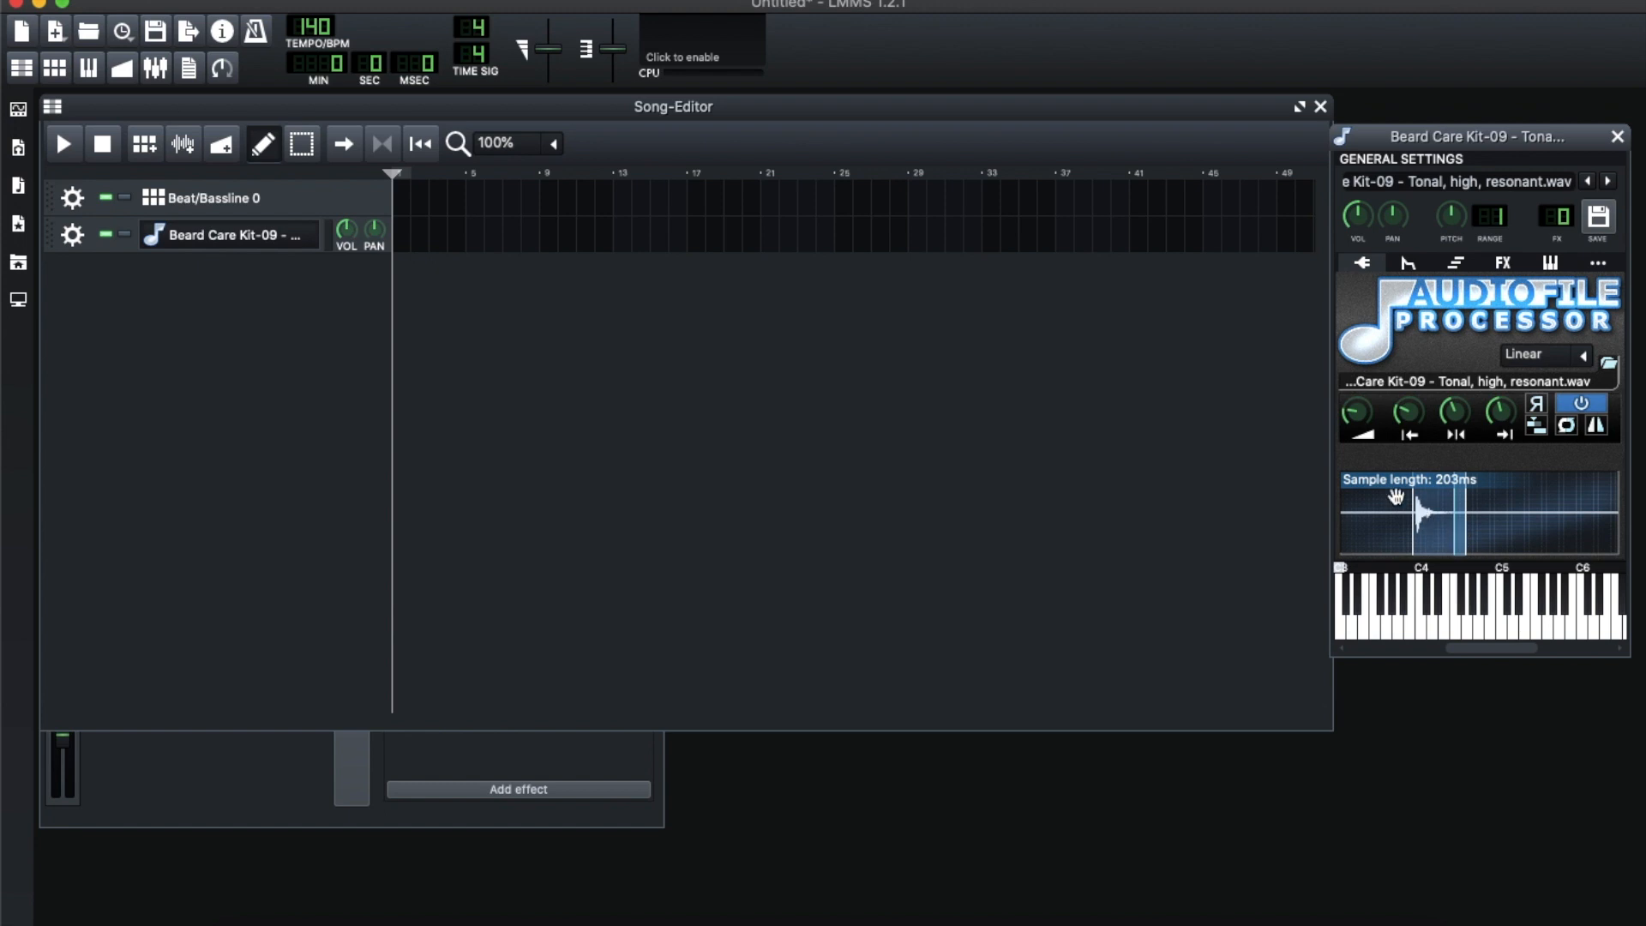
click(1360, 420)
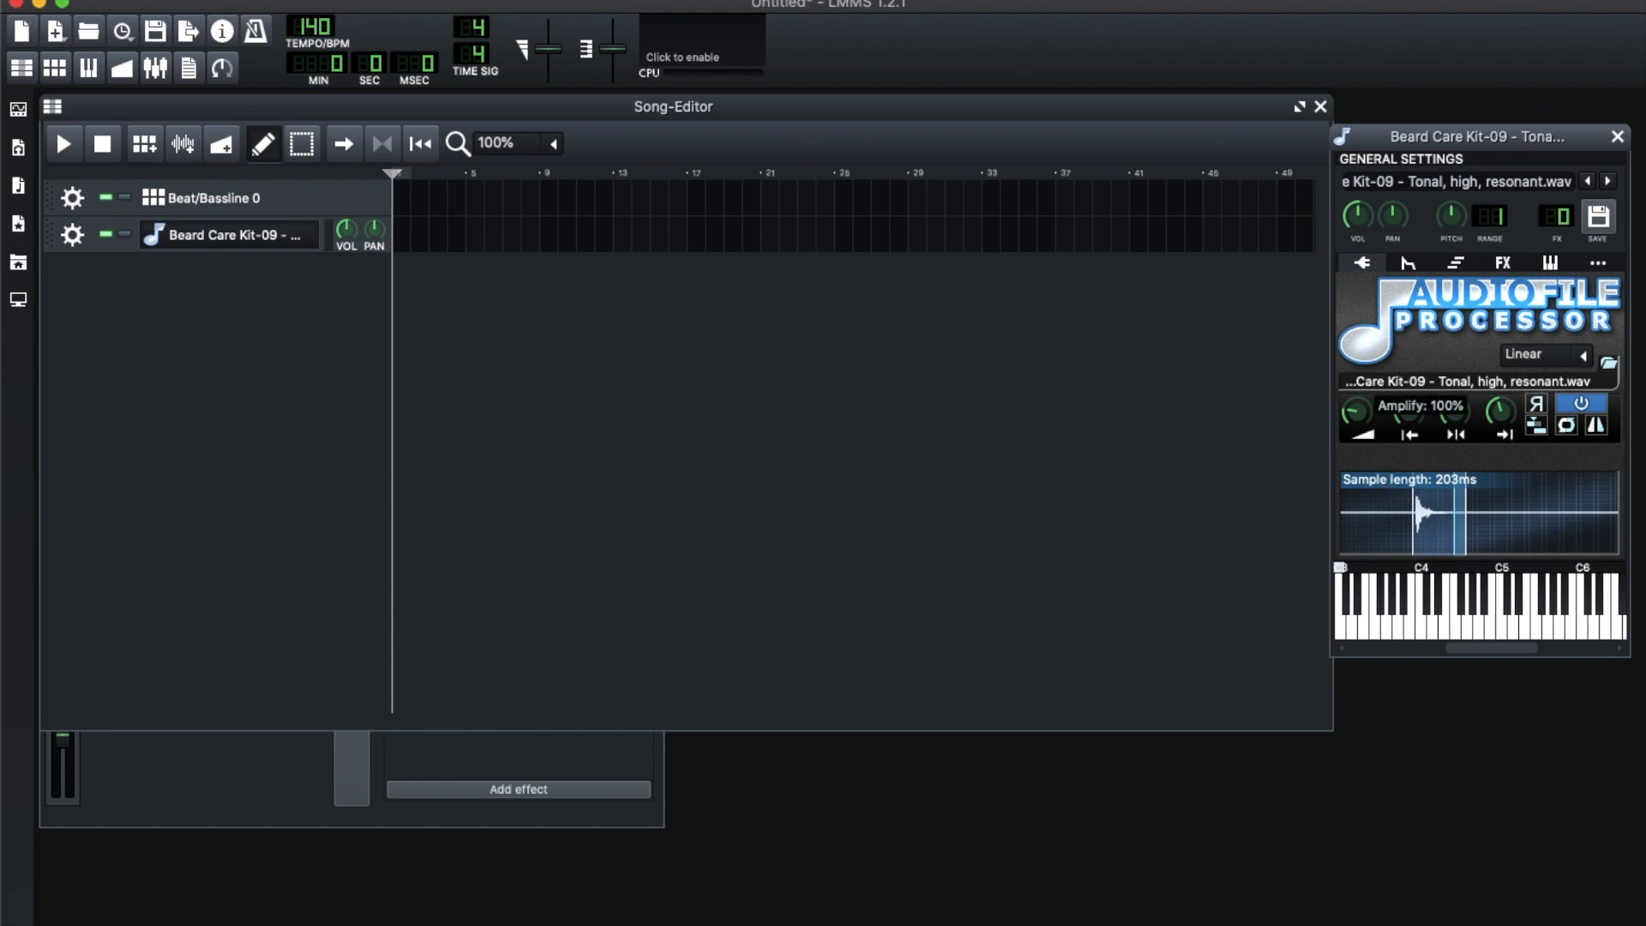
drag(1360, 420, 1360, 422)
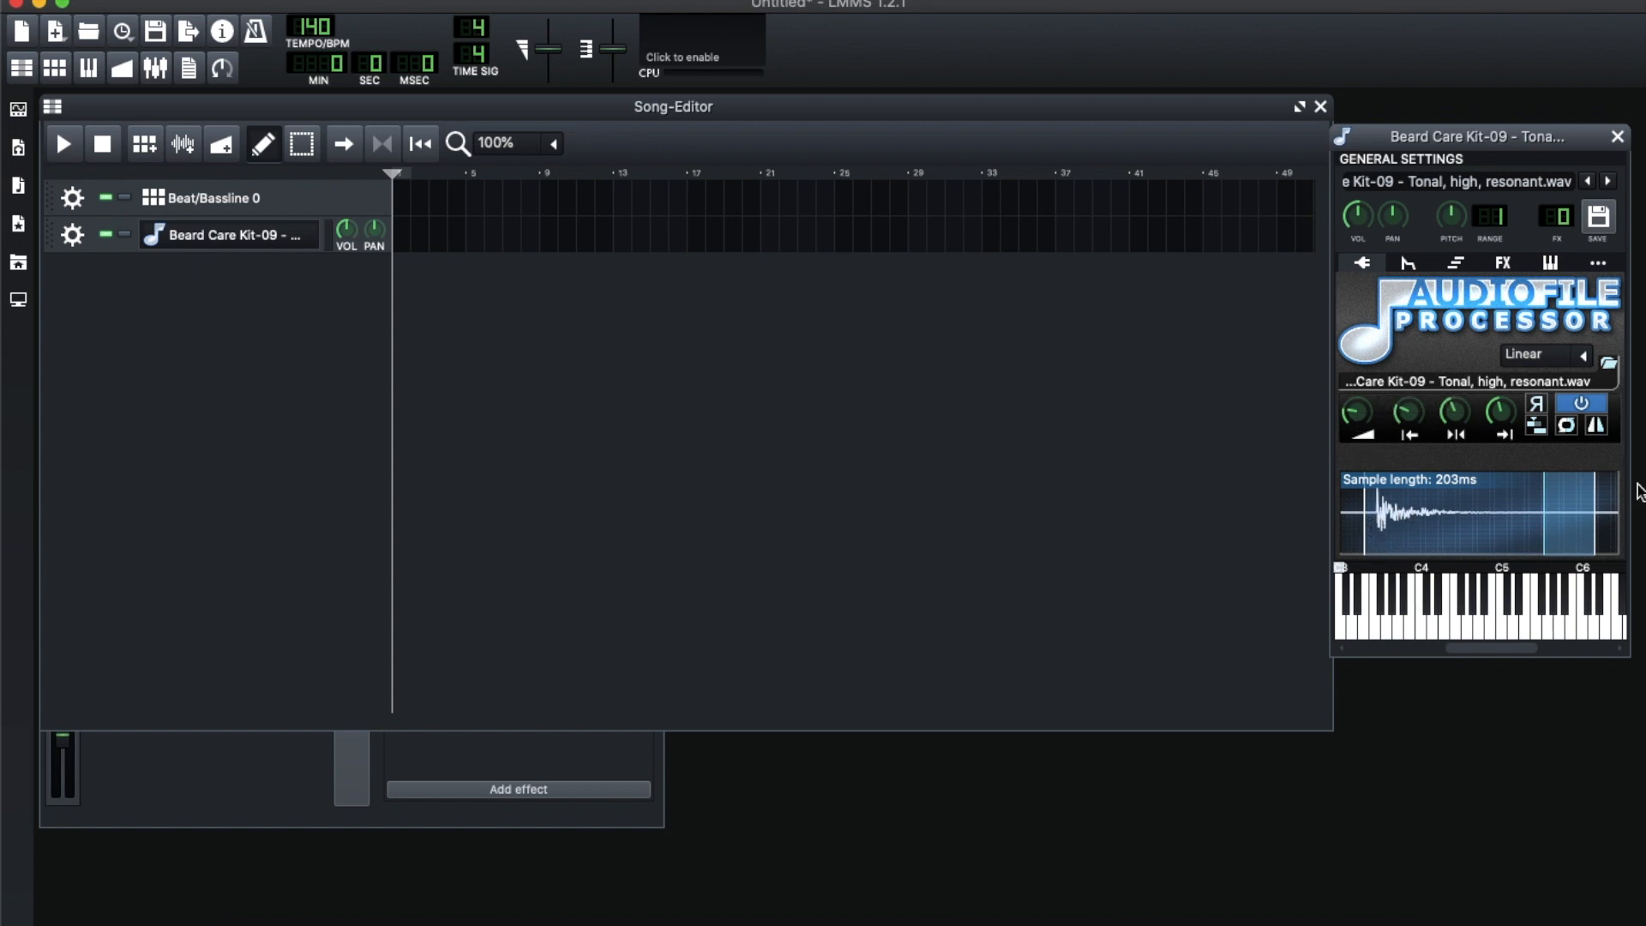
drag(1366, 542, 1376, 545)
drag(1375, 546, 1377, 546)
Play the trimmed Beard Care Kit-09 sample across several low notes to hear it as a tonal instrument
key(z)
key(x)
key(c)
key(v)
key(q)
key(x)
key(z)
key(z)
key(x)
key(b)
key(v)
key(c)
key(x)
key(z)
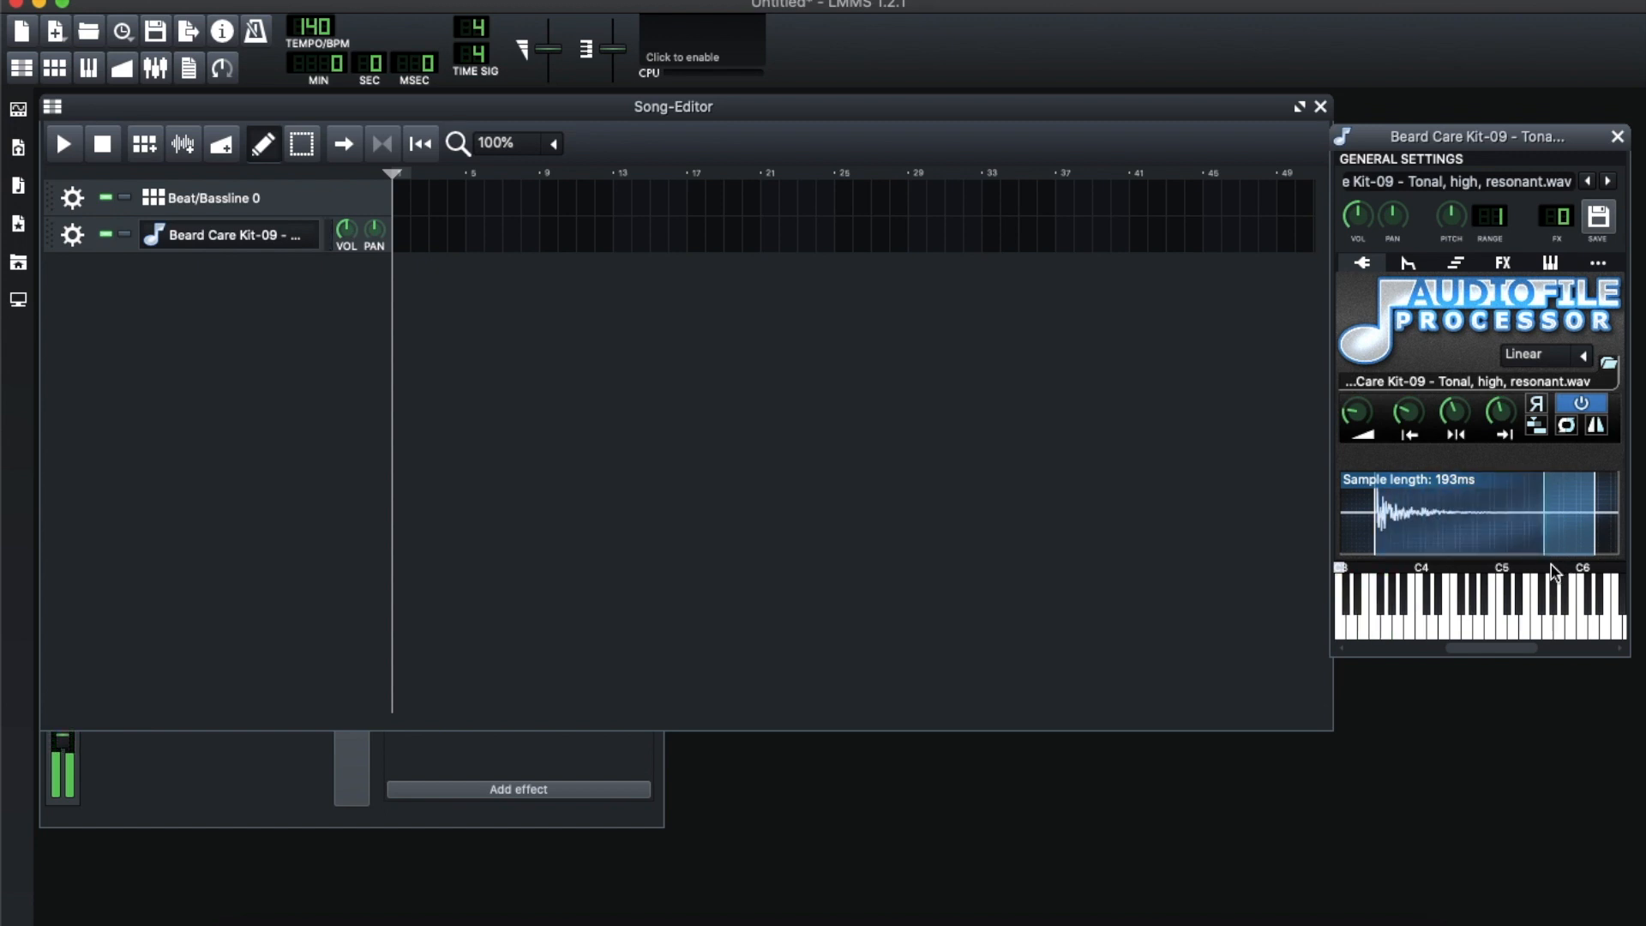
key(z)
key(x)
key(c)
key(z)
key(z)
key(v)
key(c)
key(z)
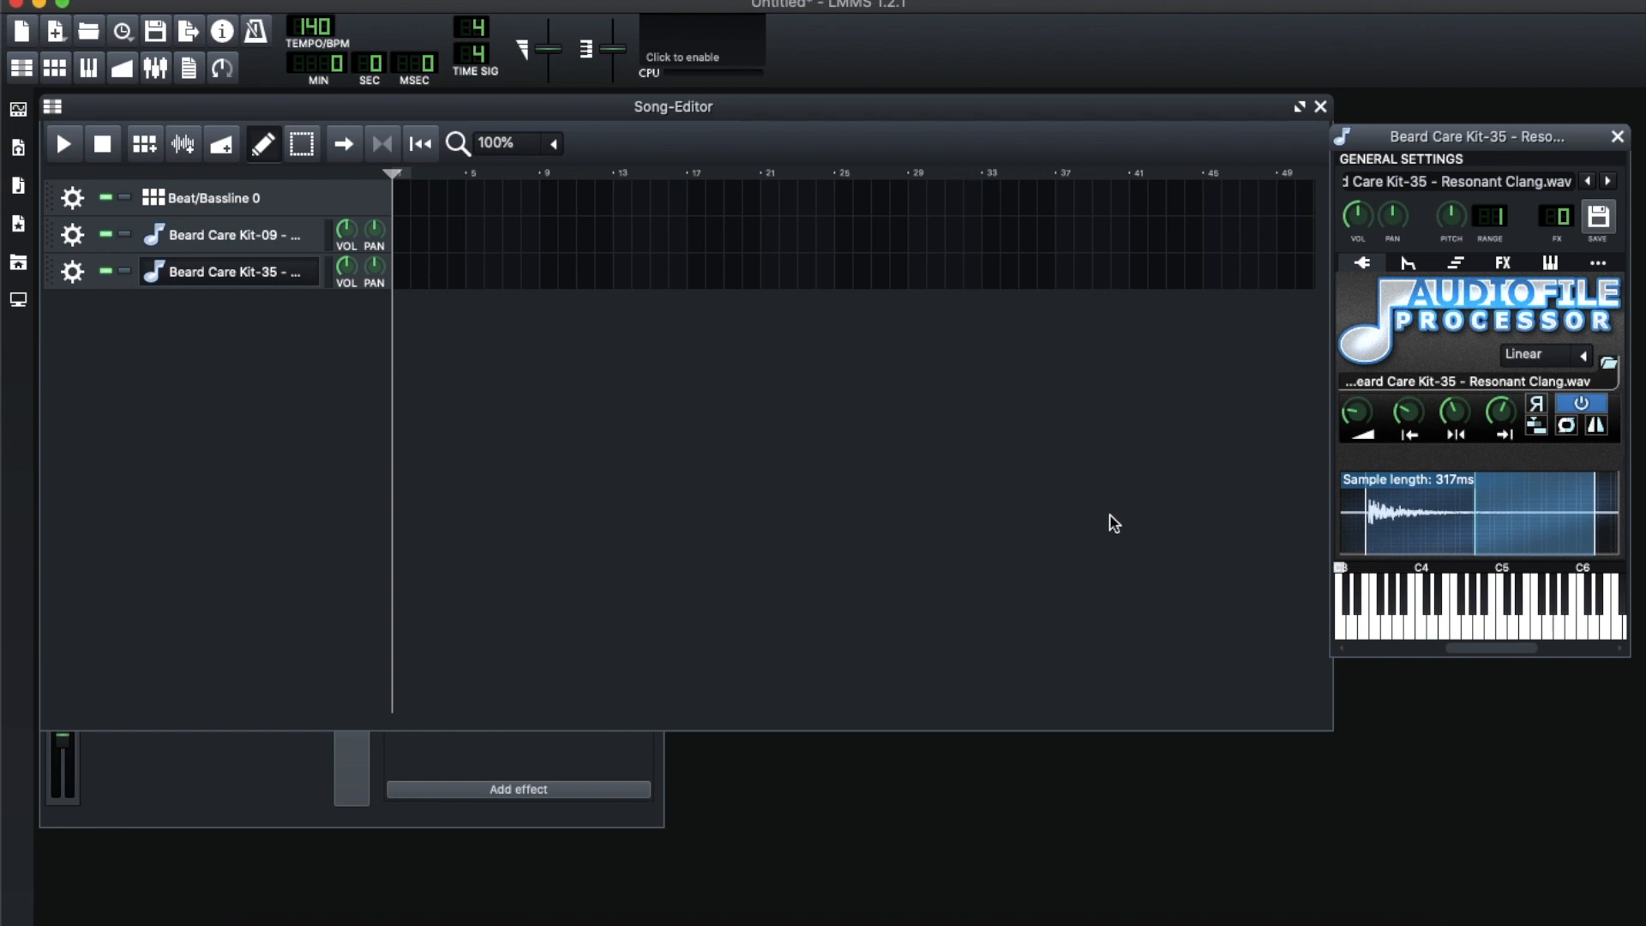
Play the Beard Care Kit-35 - Resonant Clang sample up and down a few notes to hear its pitches
key(z)
key(x)
key(c)
key(v)
key(b)
key(v)
key(c)
key(x)
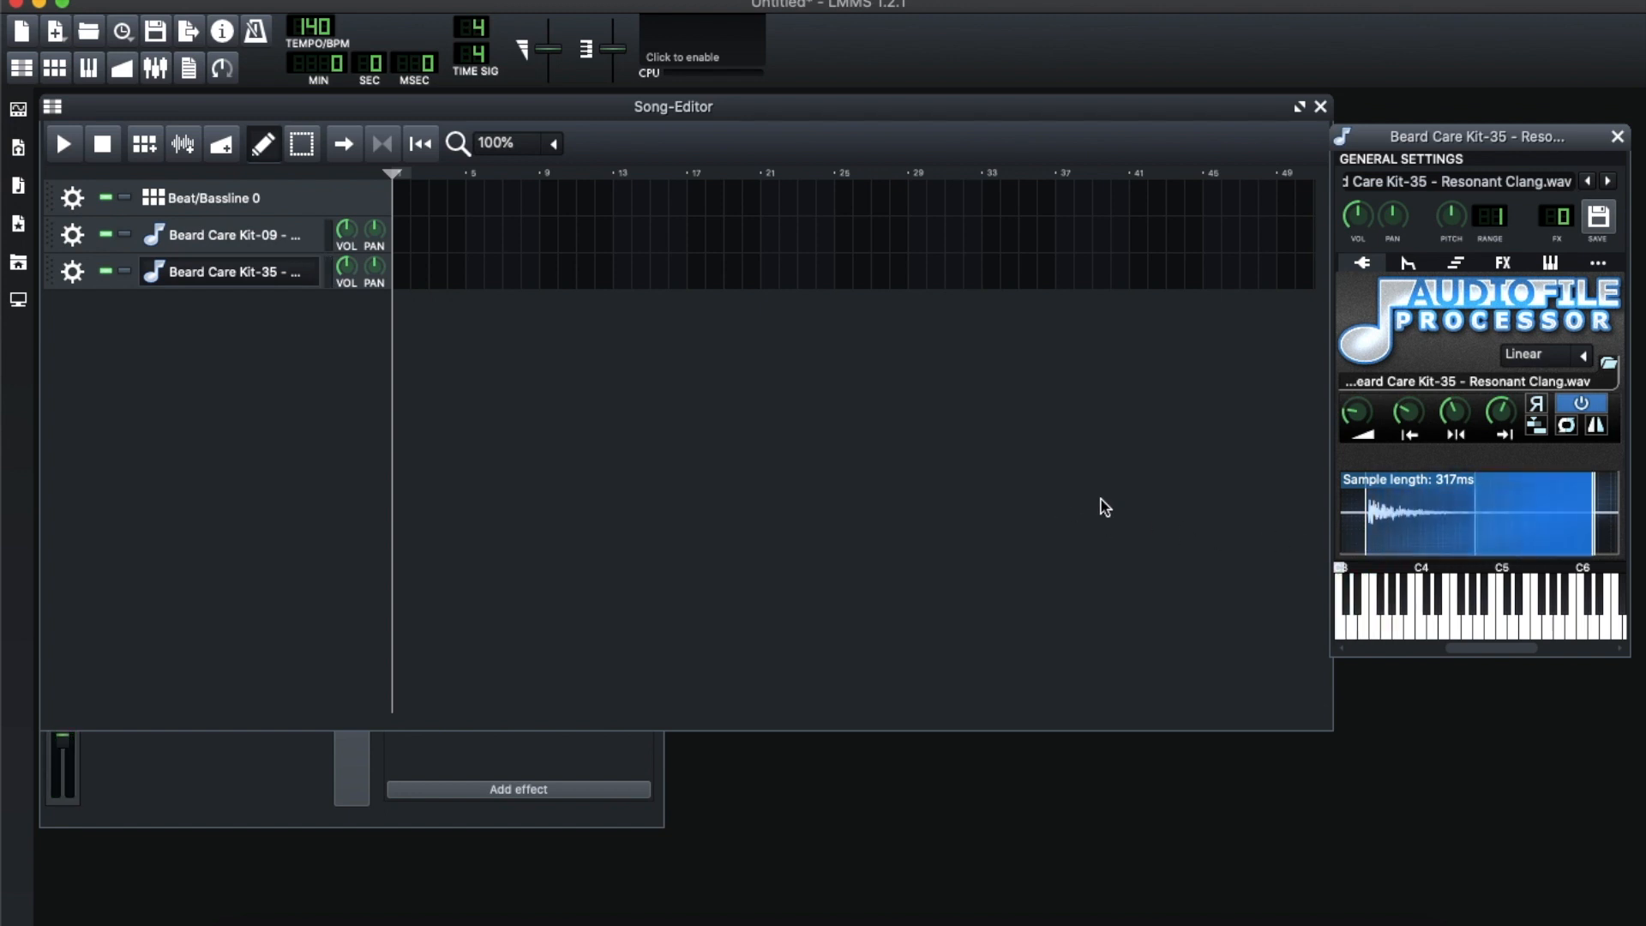
Move the Resonant Clang sample's loop marker closer to its end marker and play a few notes to check it
drag(1475, 525, 1521, 526)
key(z)
key(x)
key(c)
key(x)
key(z)
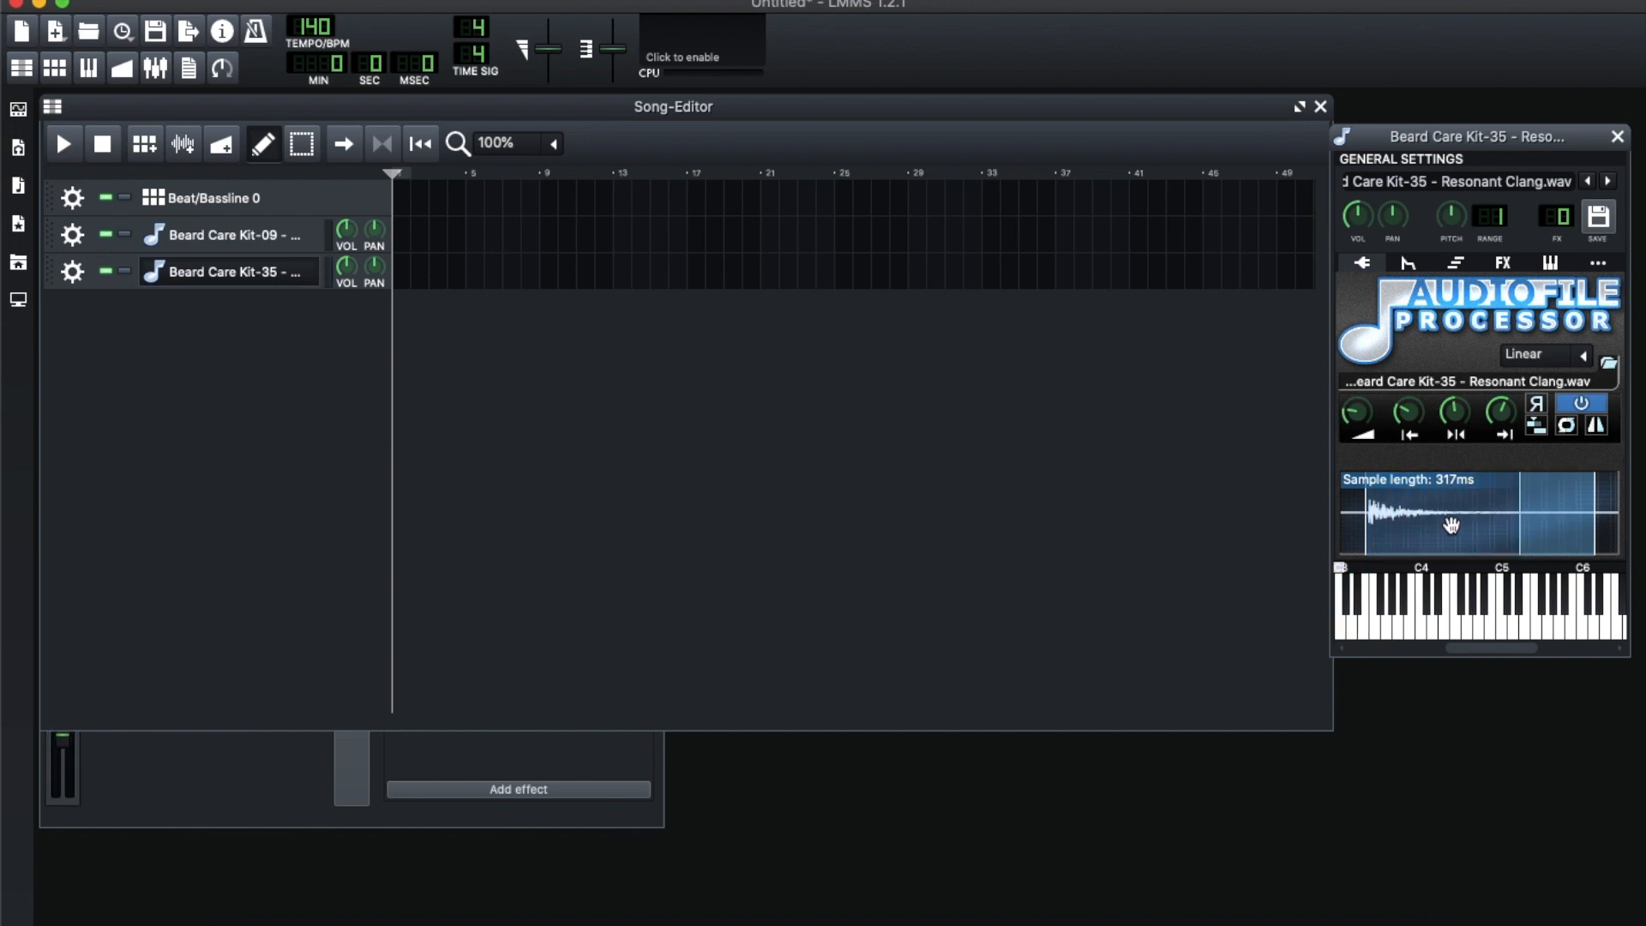
Add the LMMS Equalizer to the effects chain of the Beard Care Kit-35 instrument
click(1502, 262)
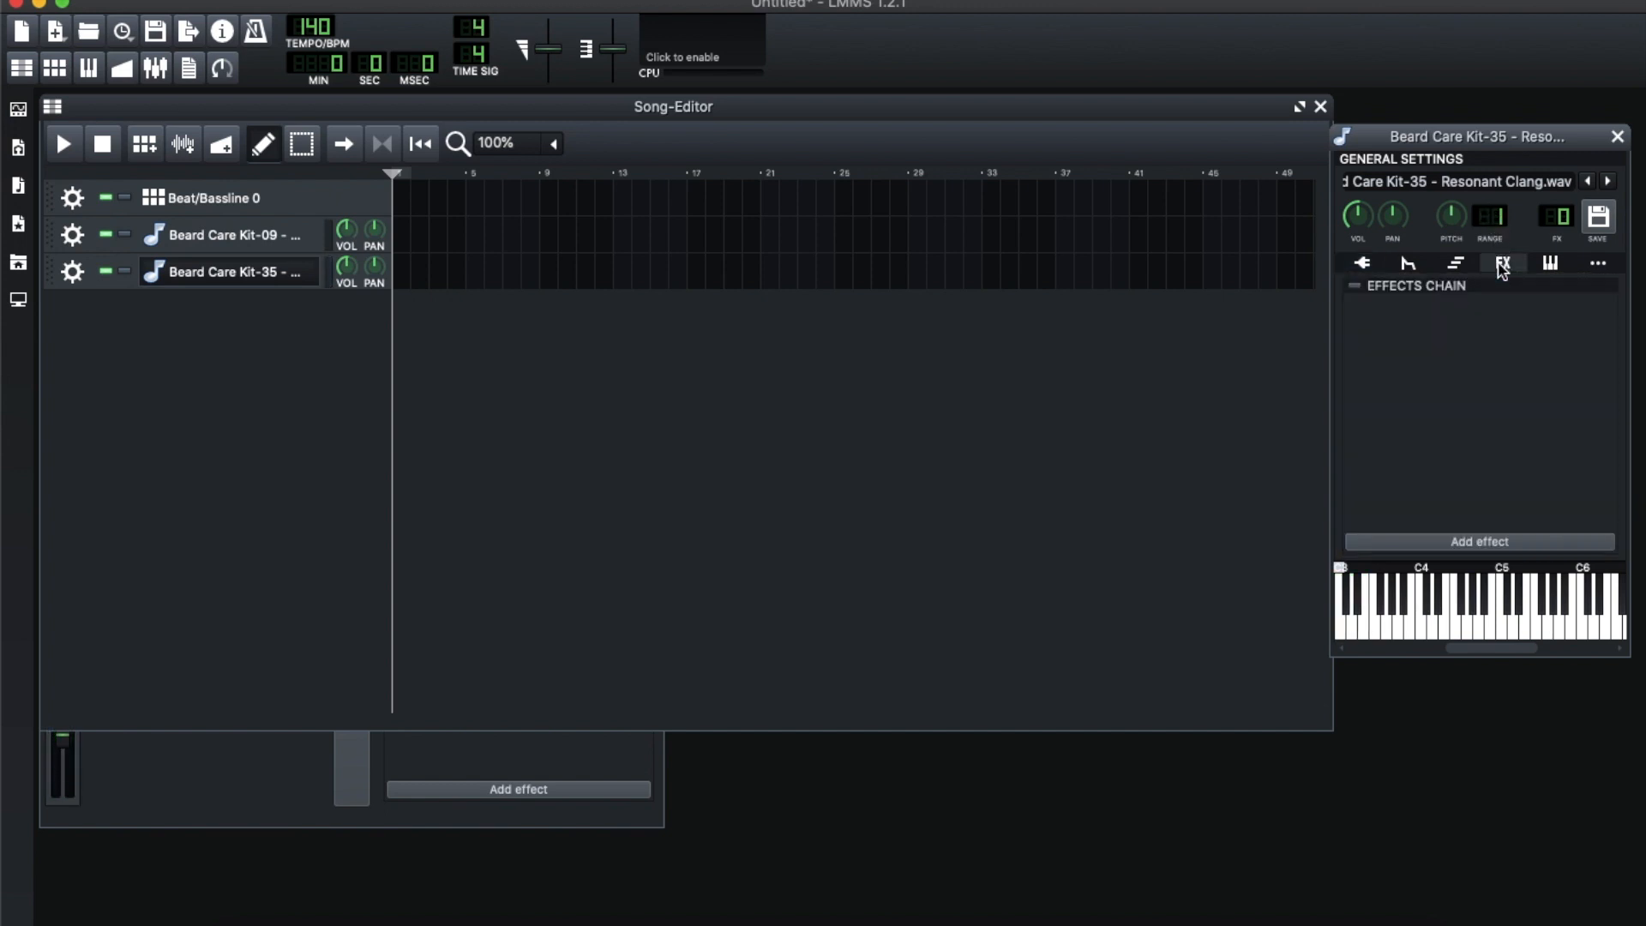
click(1507, 546)
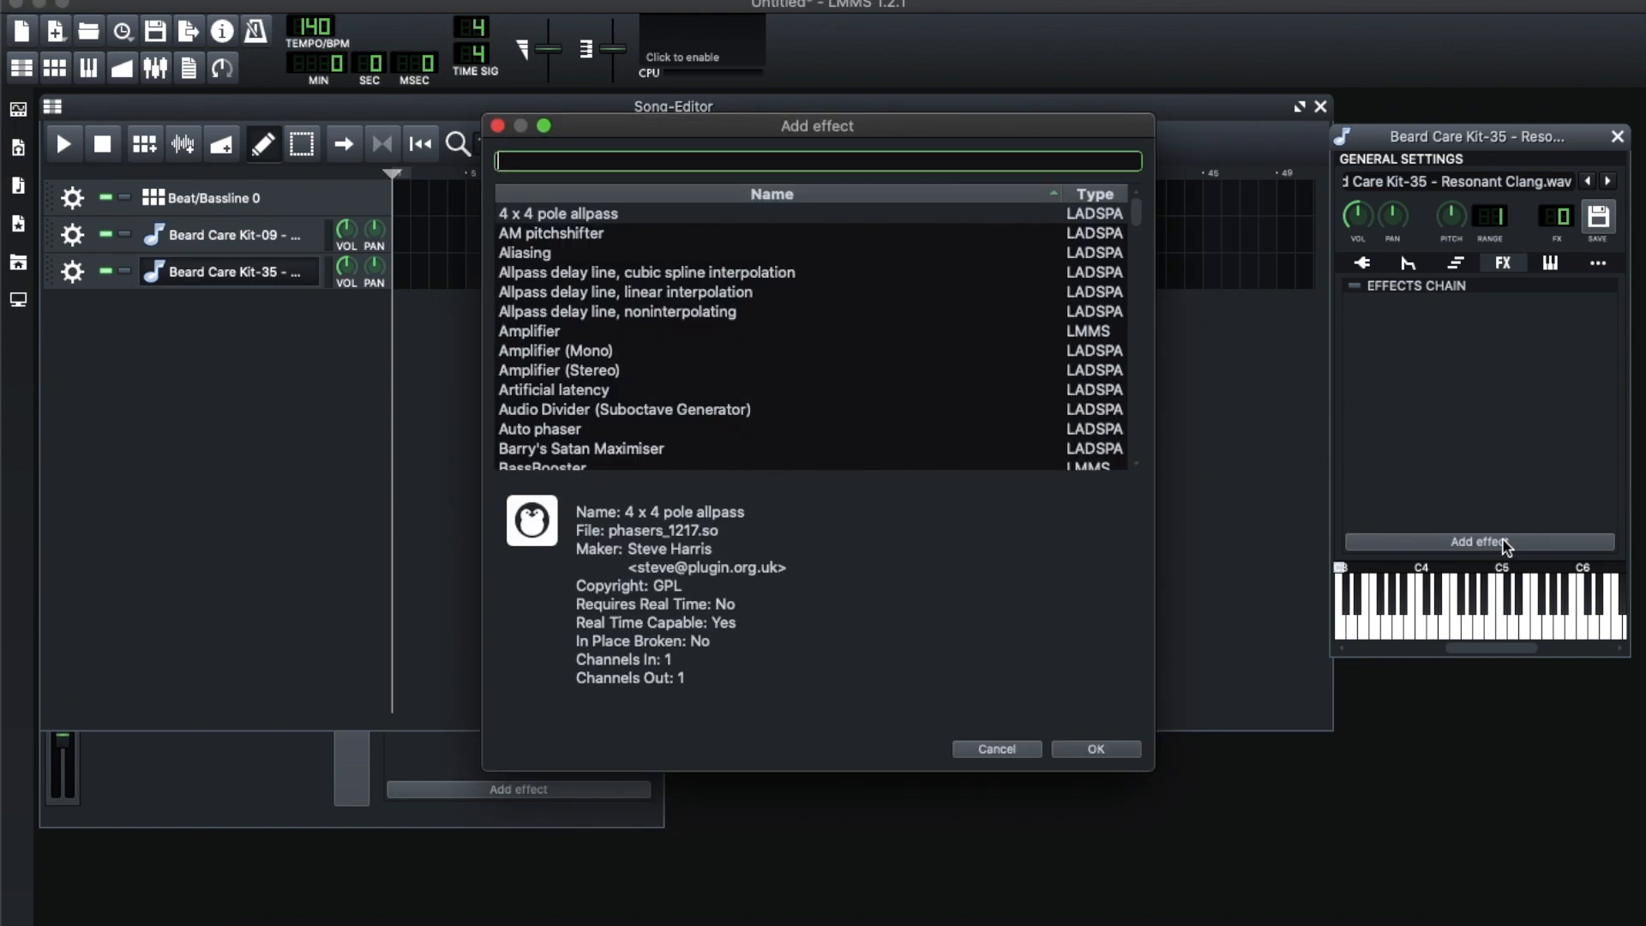
text(eq)
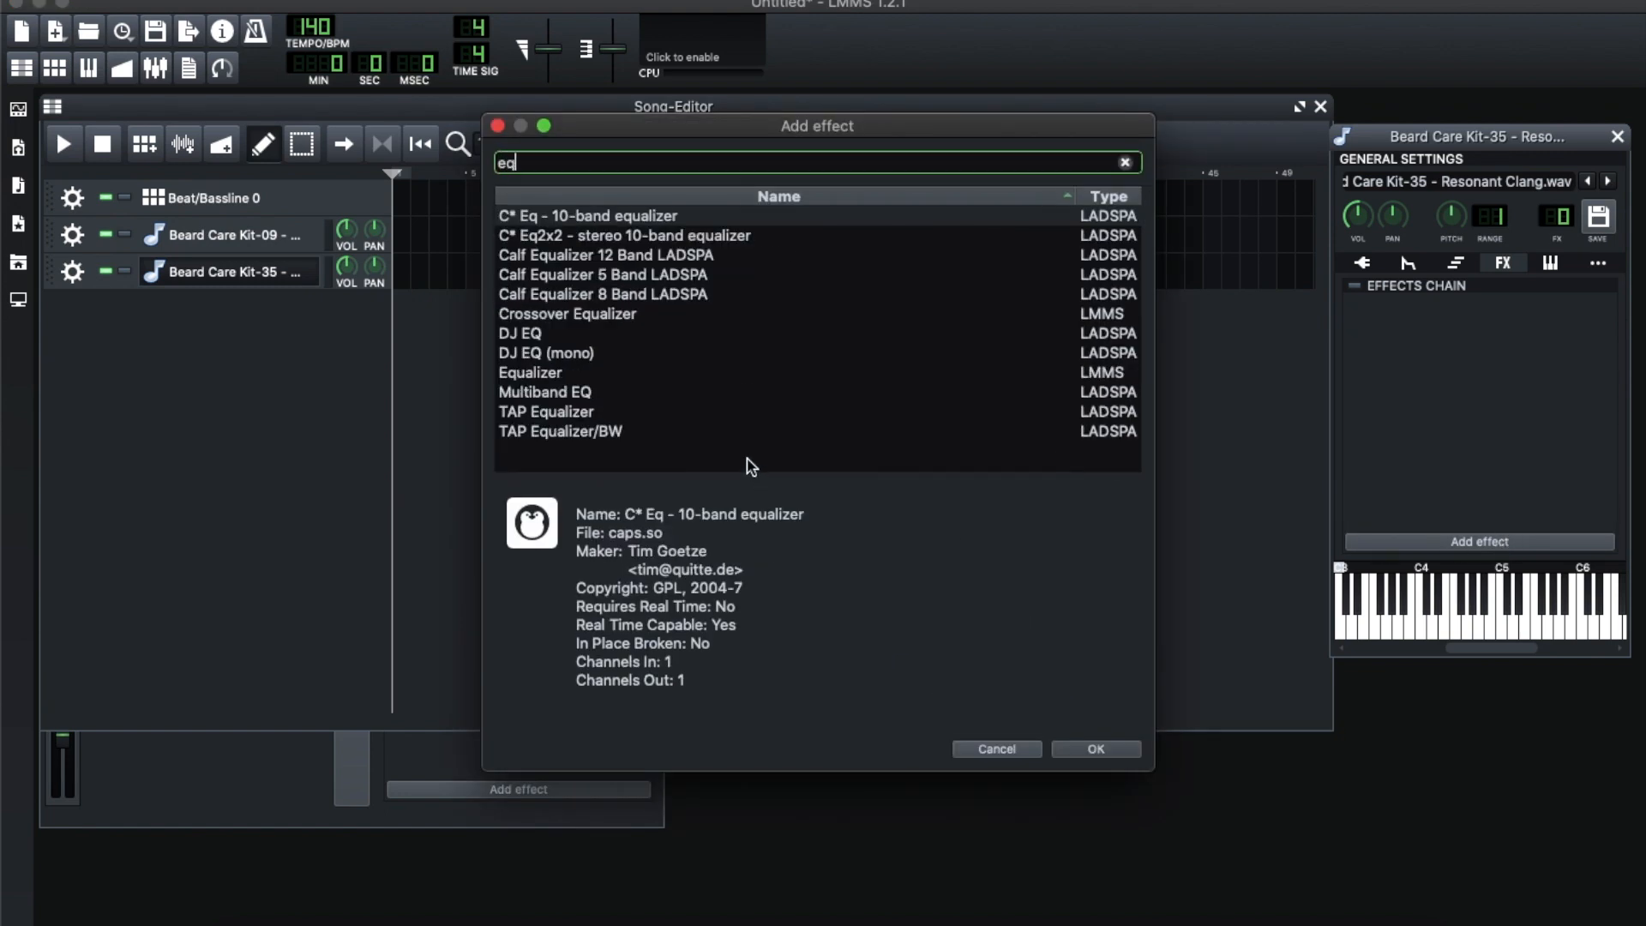
double_click(555, 372)
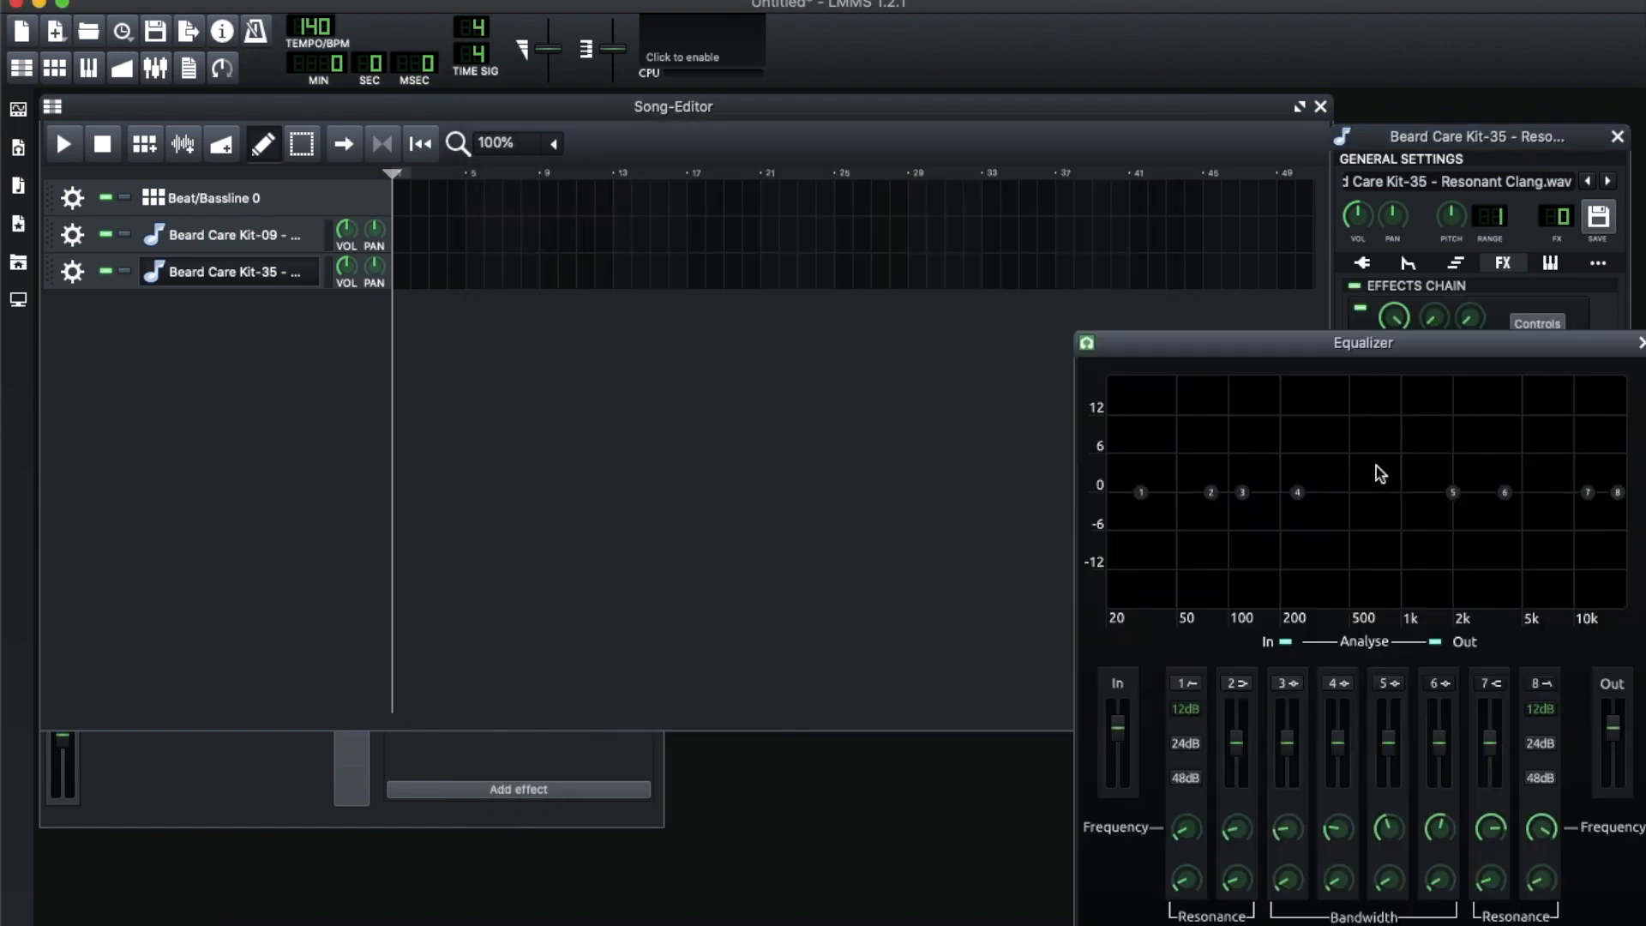
Place the Equalizer window clear of the instrument window and play the Resonant Clang sample to examine its frequency spectrum
key(q)
key(q)
key(q)
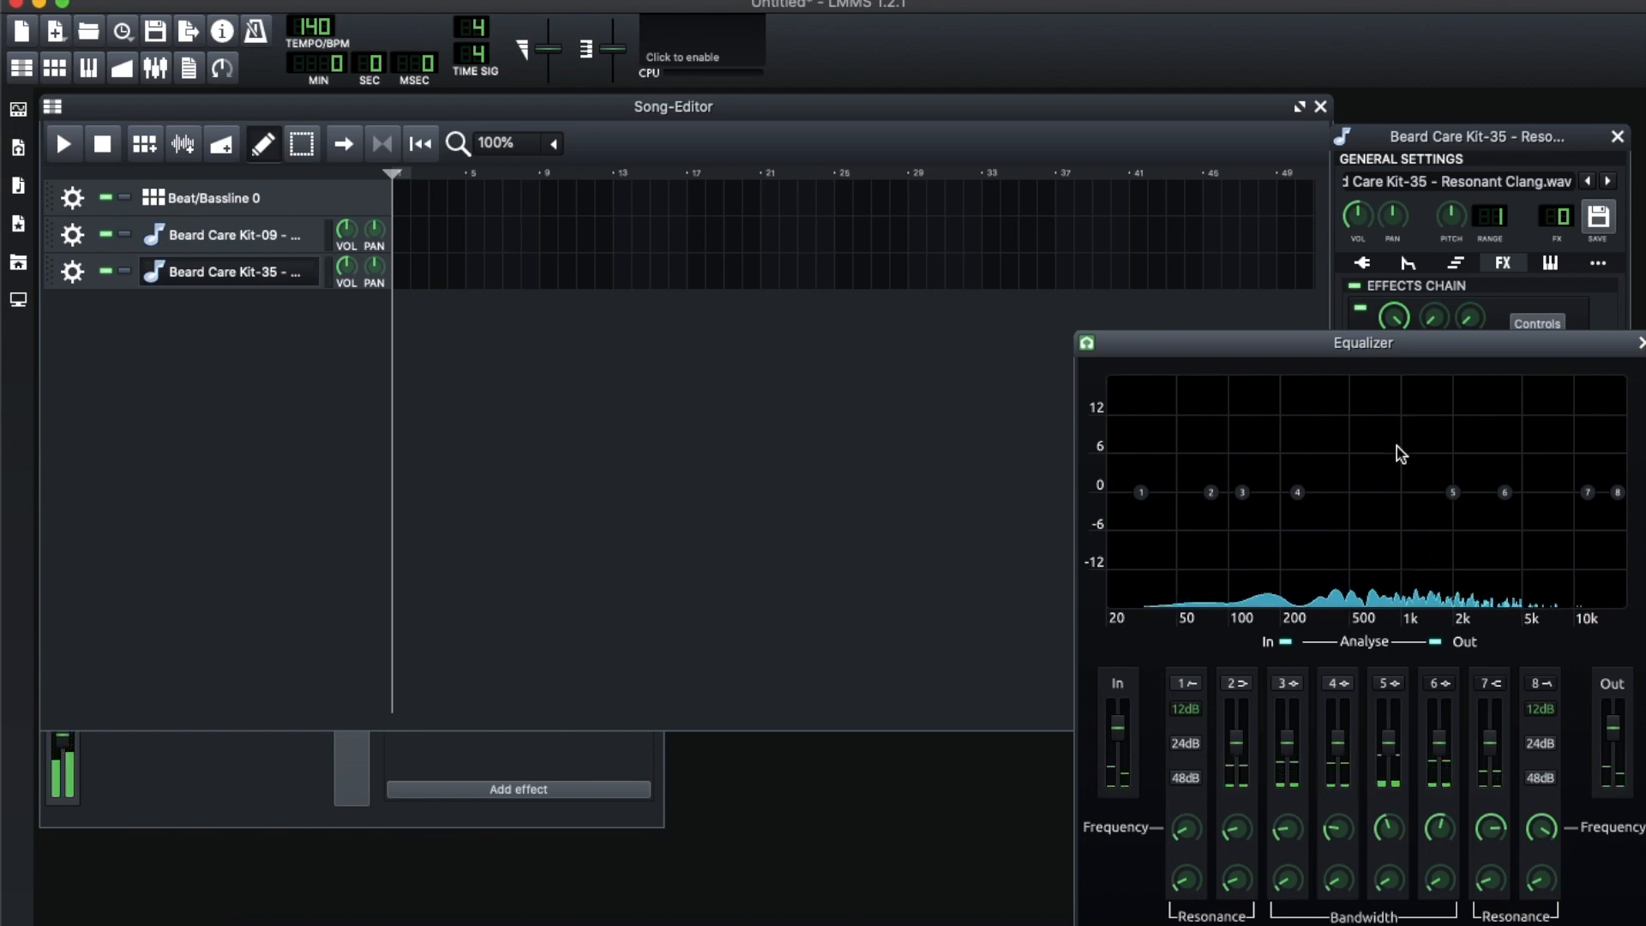
drag(1406, 343, 984, 275)
key(q)
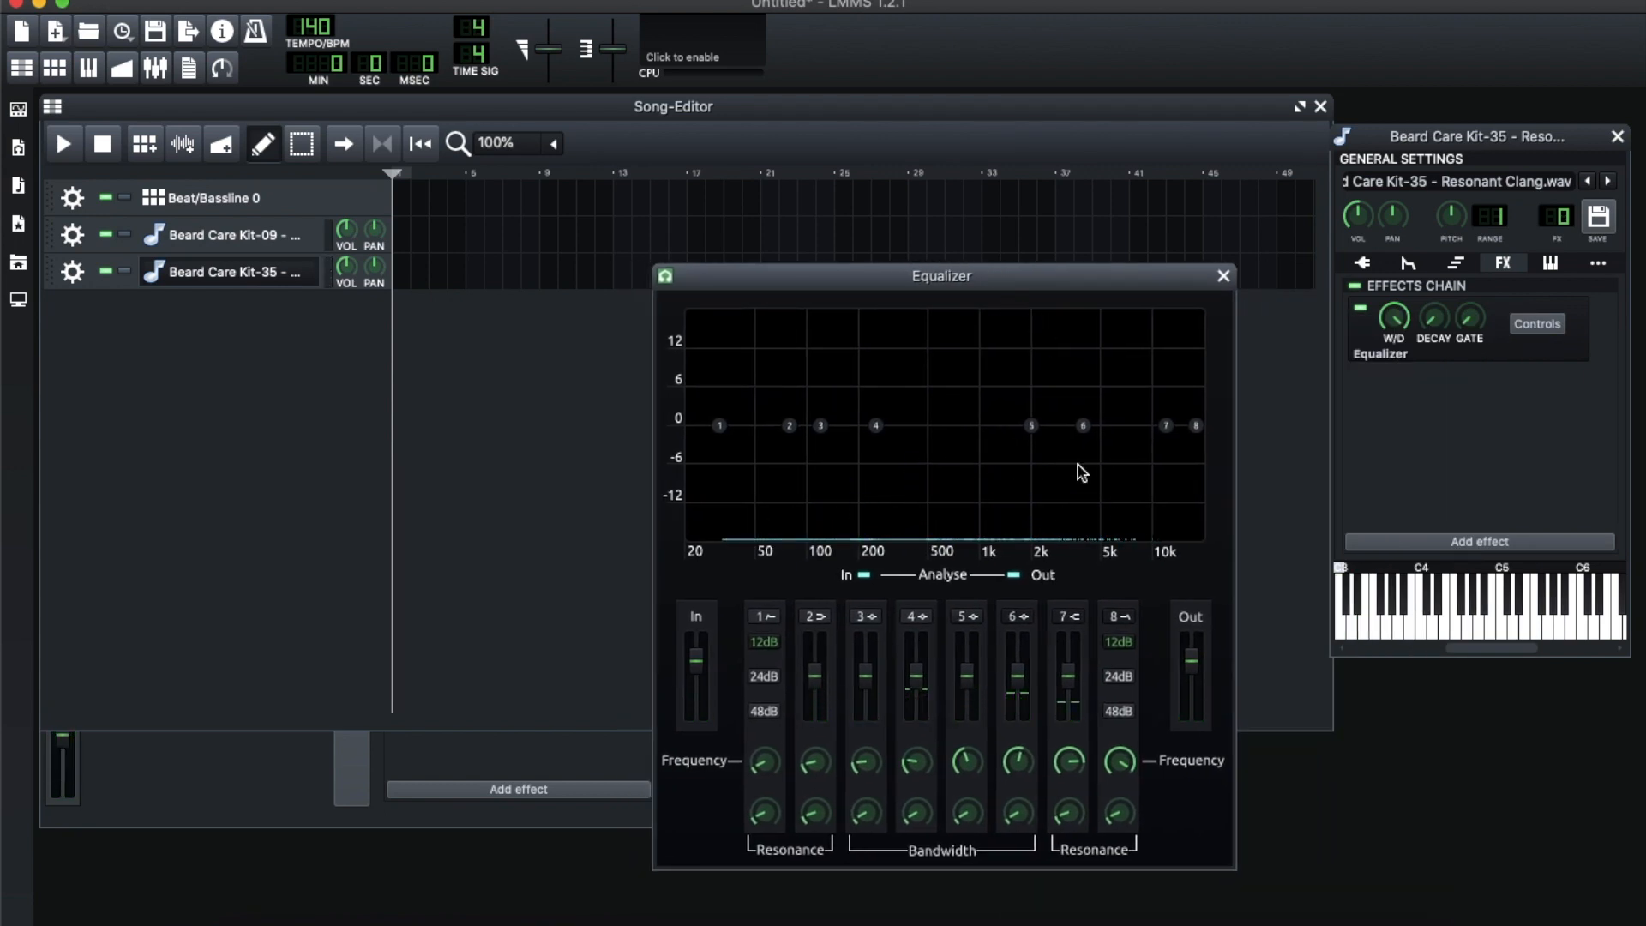
key(q)
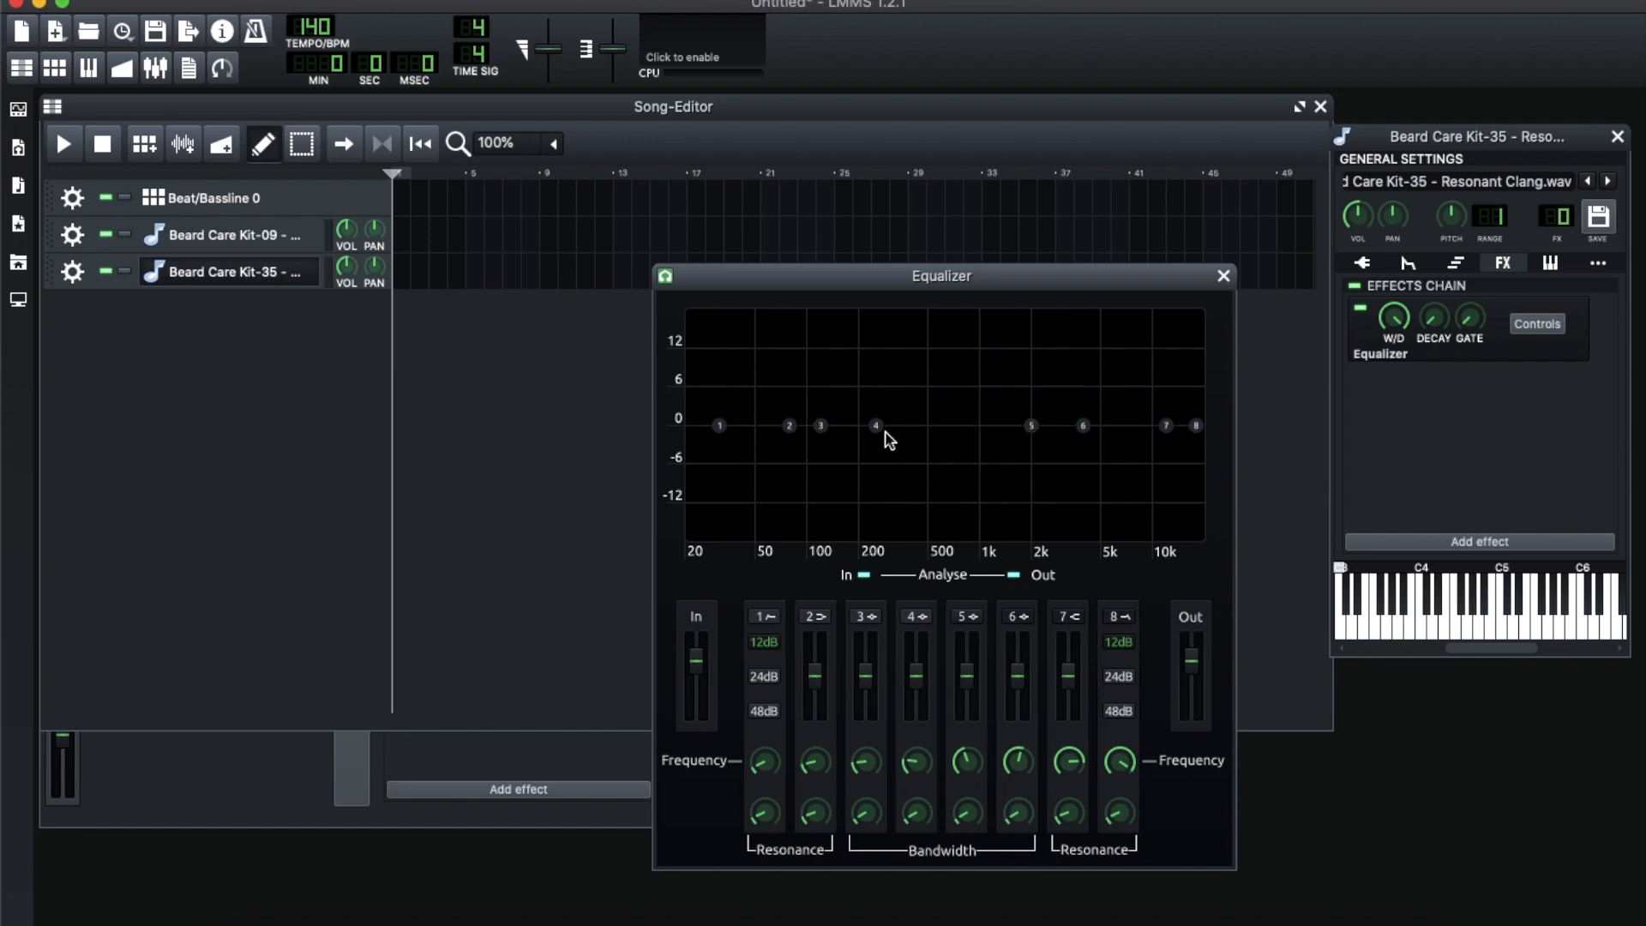
Boost Equalizer band 4 to about 13 dB and play notes across several octaves to hear and see its effect
drag(878, 424, 892, 357)
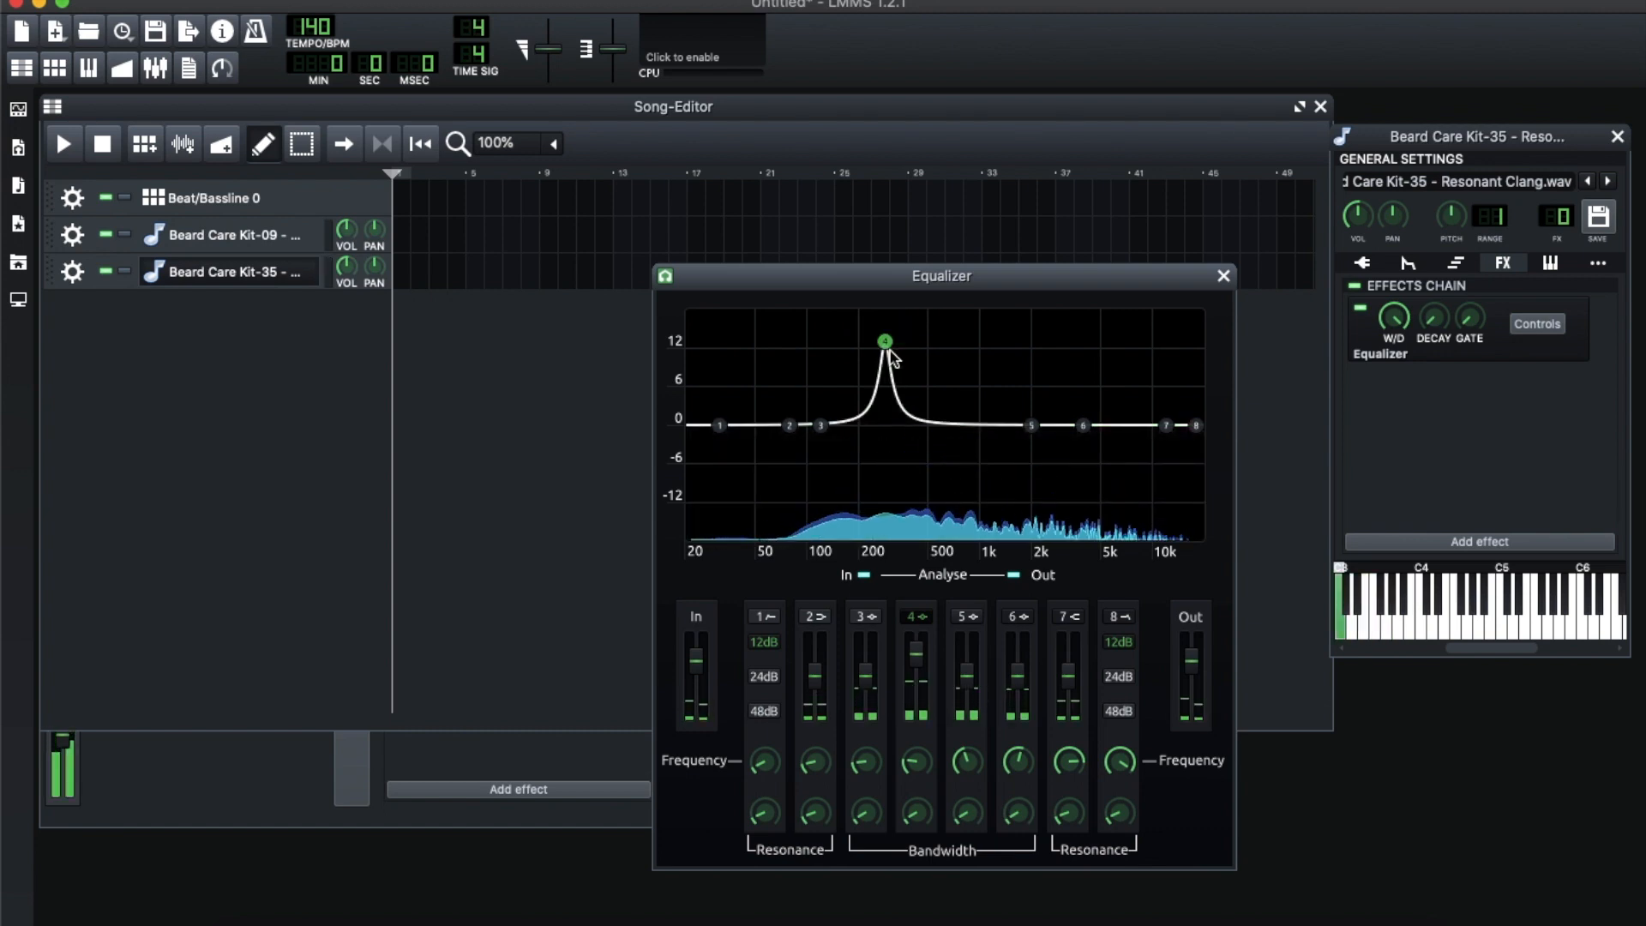
key(z)
key(x)
key(c)
key(v)
key(b)
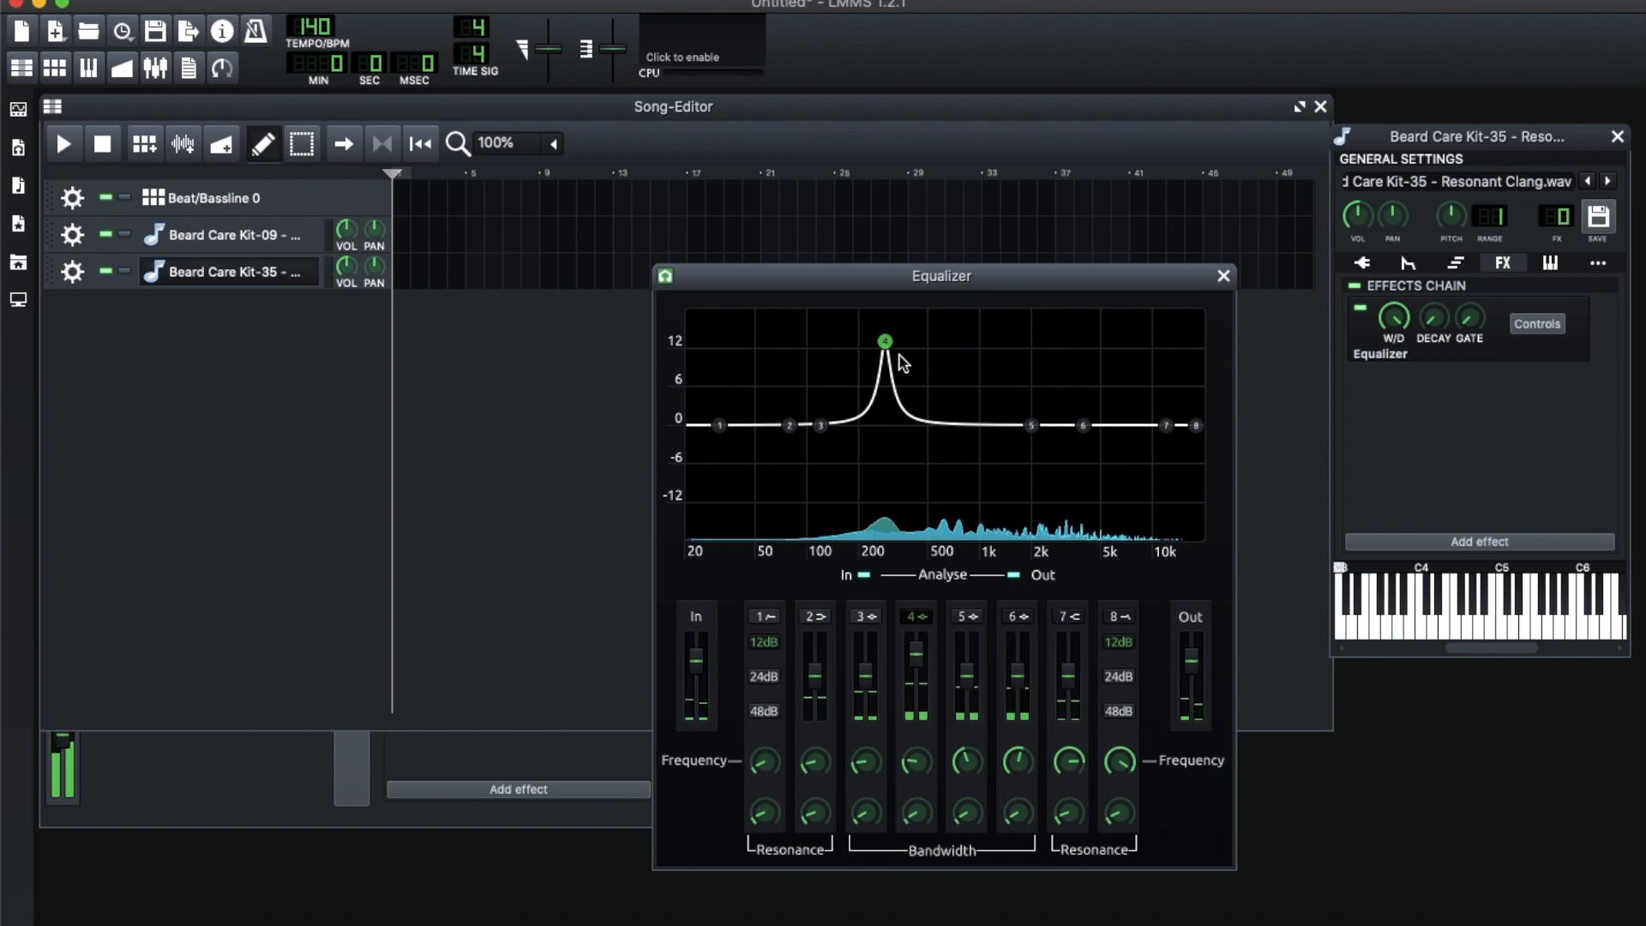
key(n)
key(q)
key(w)
key(e)
key(u)
key(p)
key(o)
key(i)
key(y)
key(t)
key(e)
key(q)
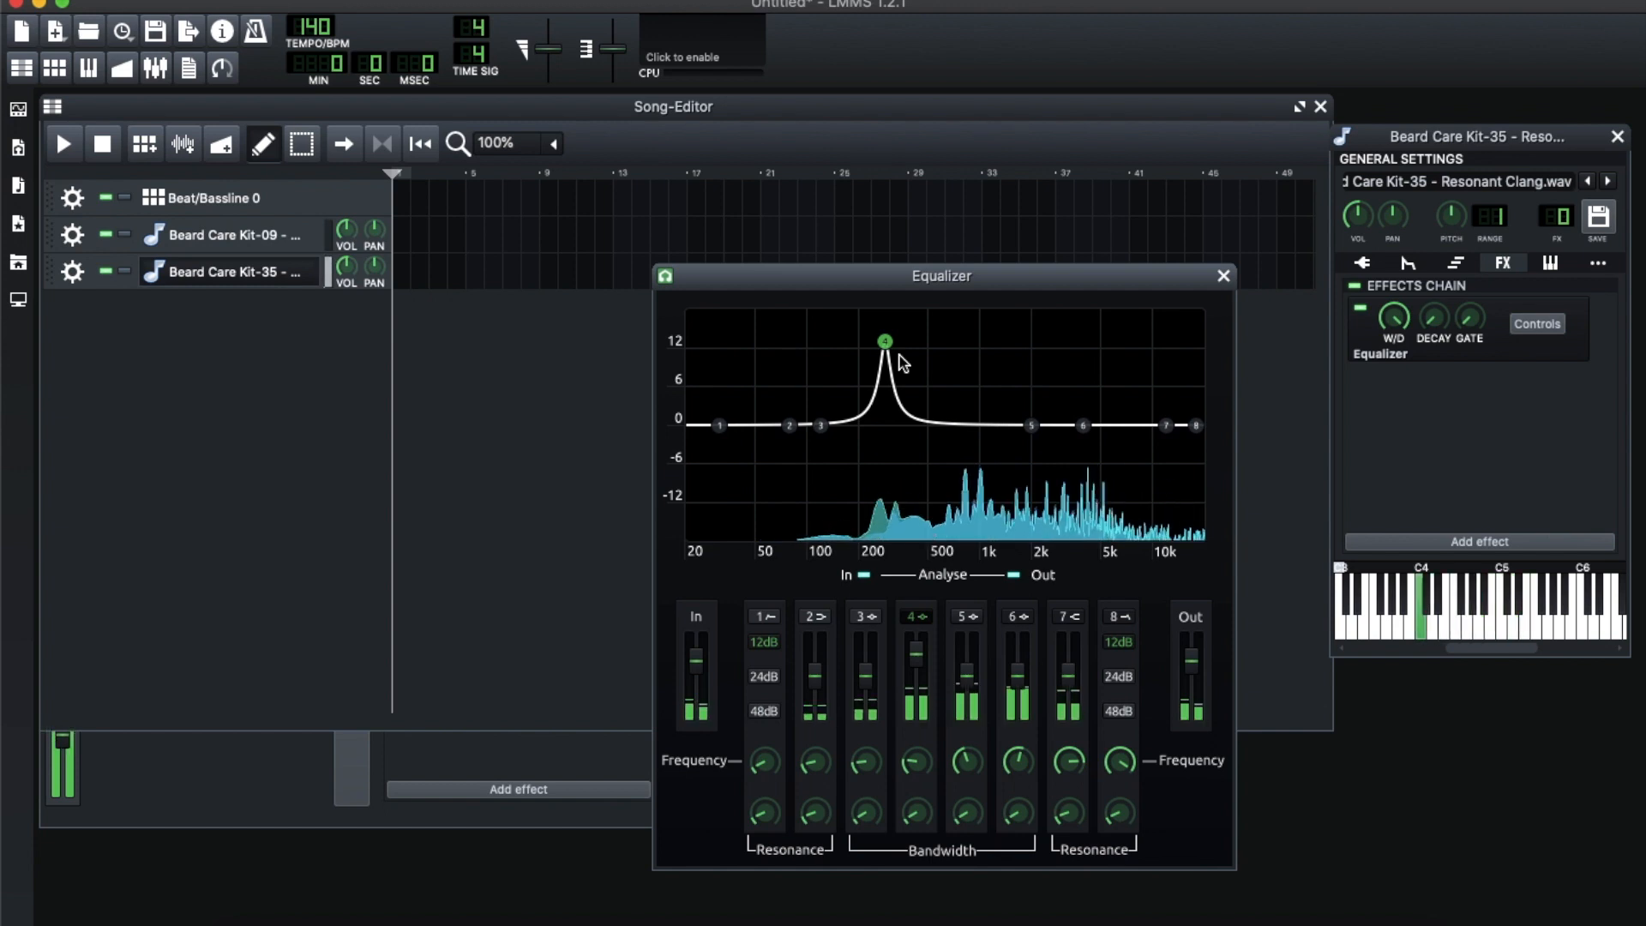
key(n)
key(v)
key(x)
key(z)
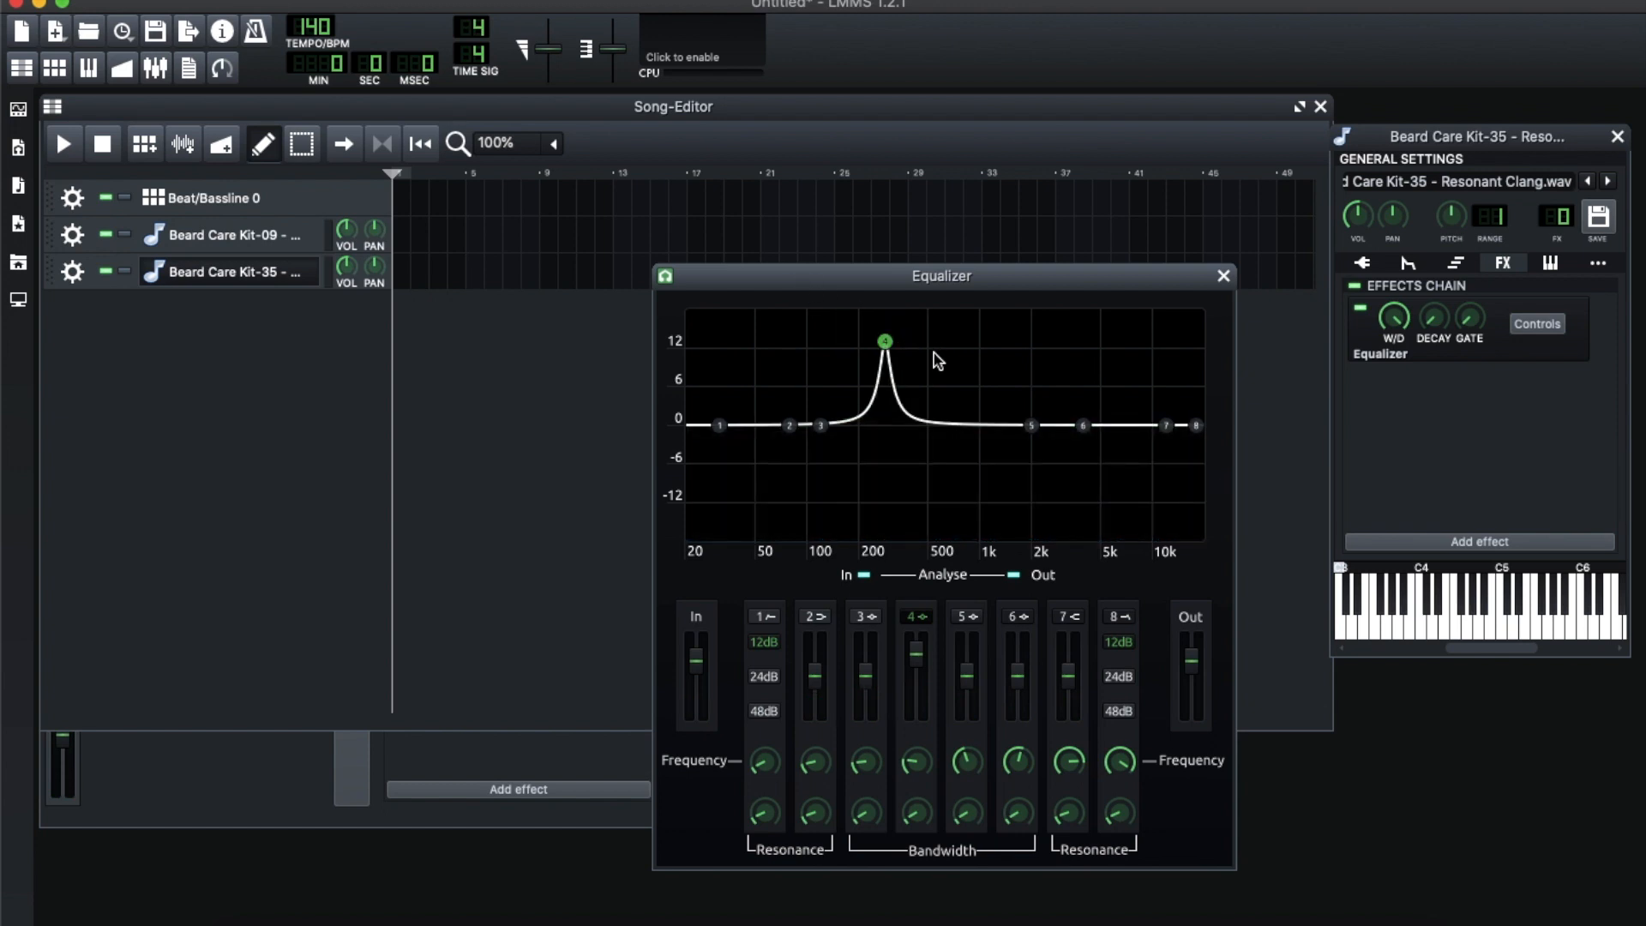
Flatten Equalizer band 4 to about 0 dB and play several low notes to examine the spectrum
drag(885, 343, 892, 433)
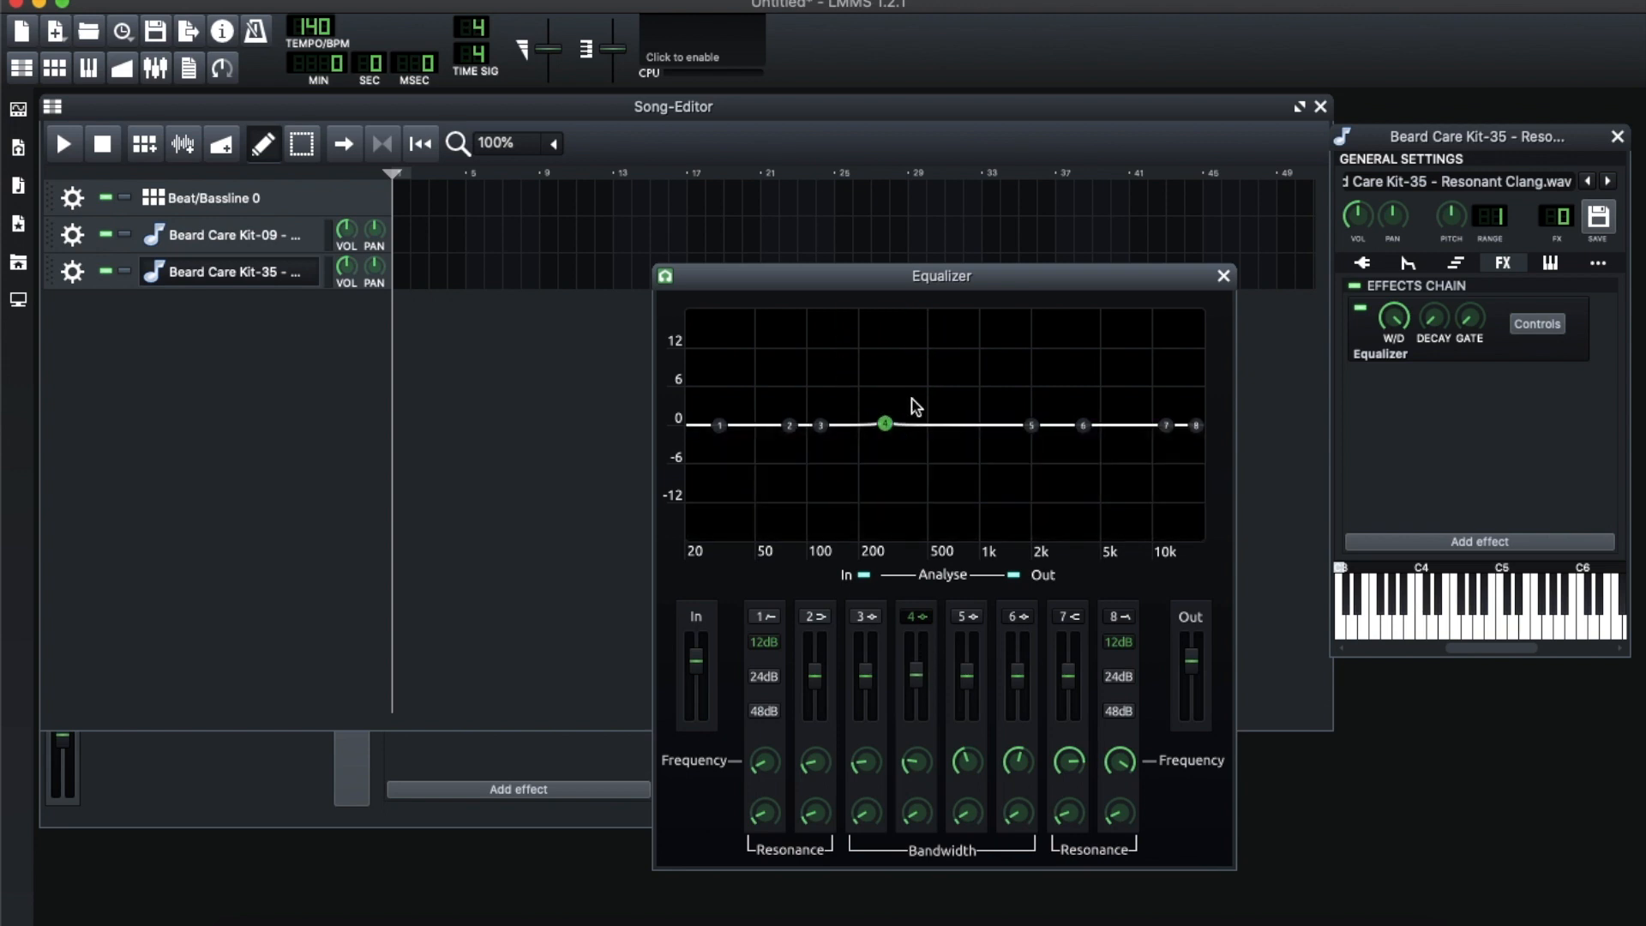
drag(888, 422, 889, 423)
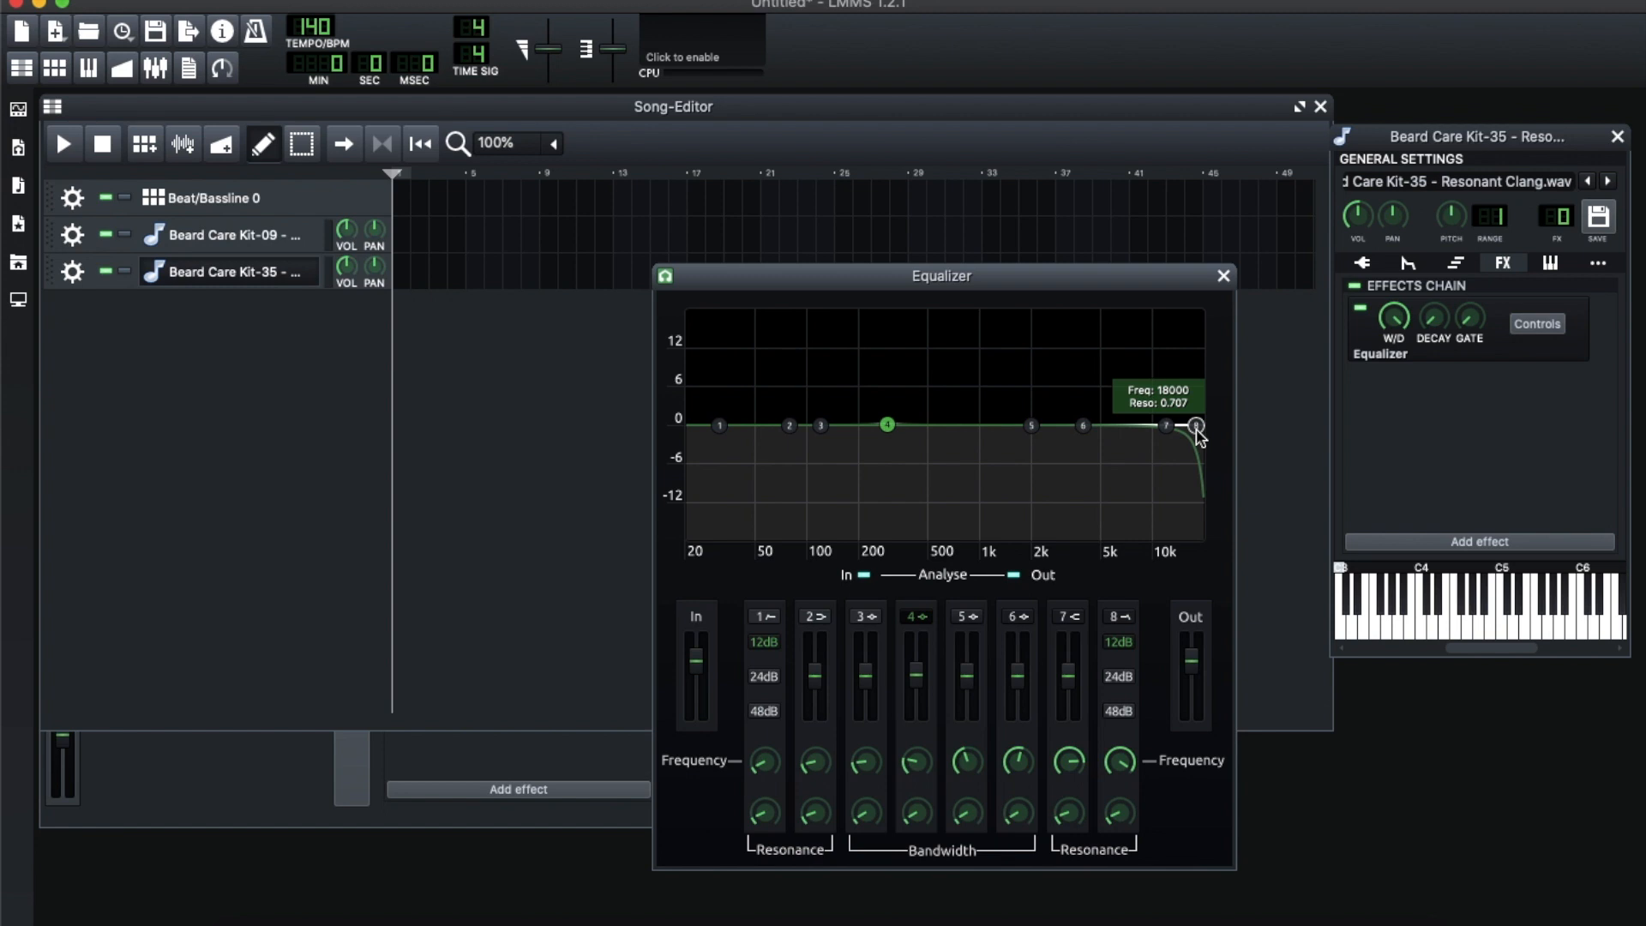
key(z)
key(x)
key(c)
key(v)
key(c)
key(x)
key(z)
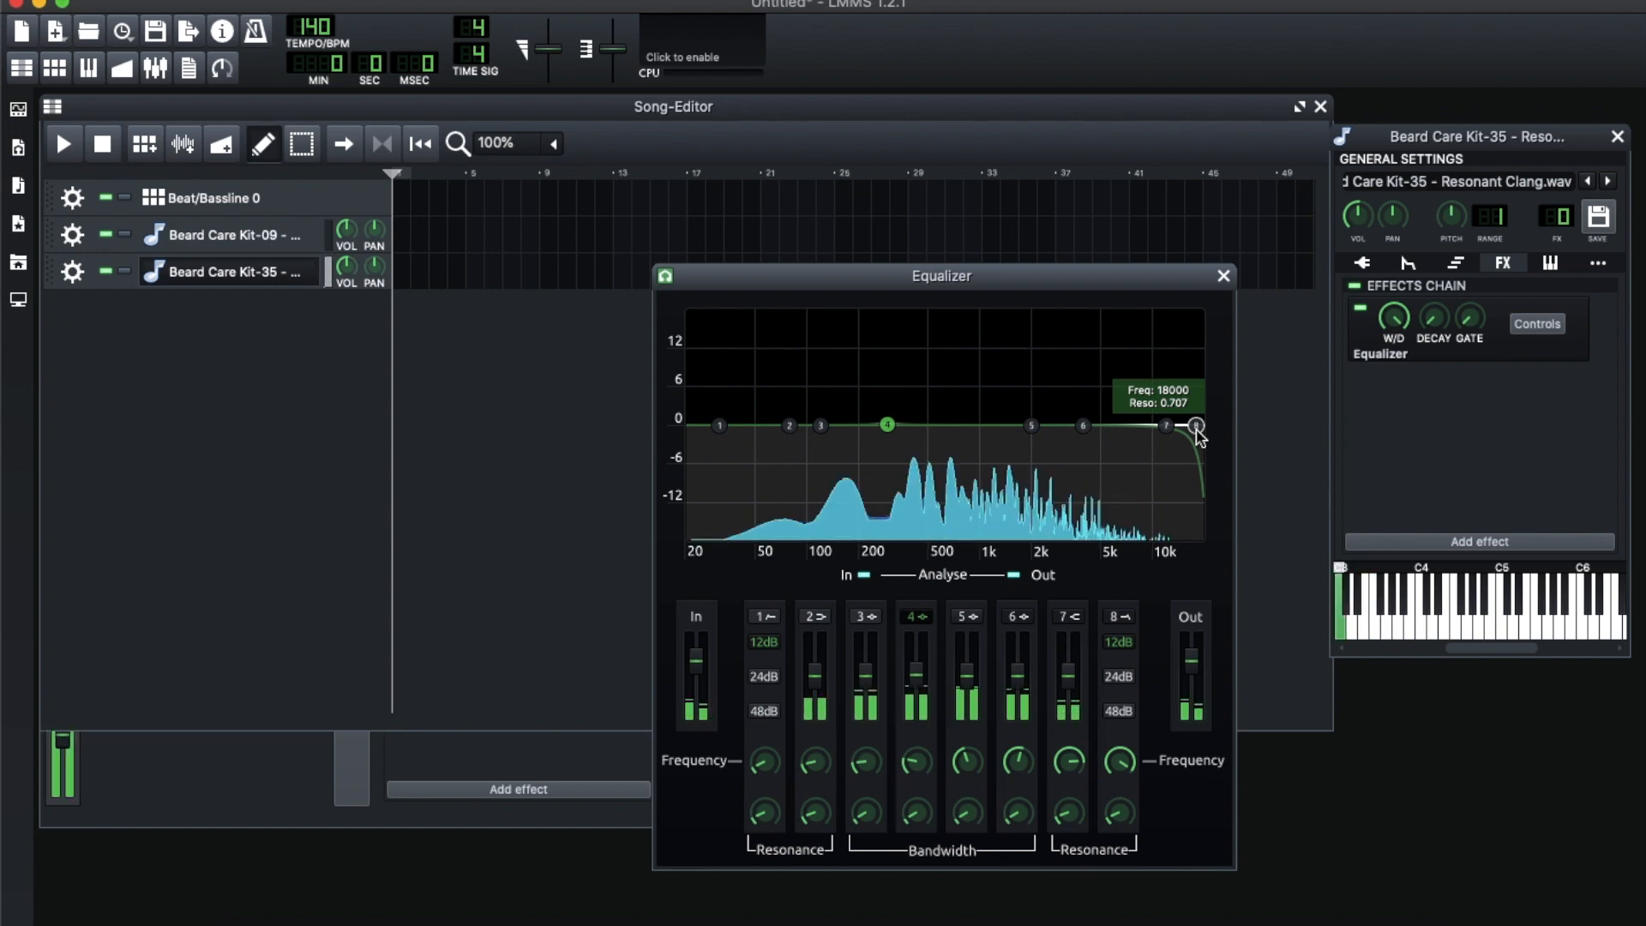
key(c)
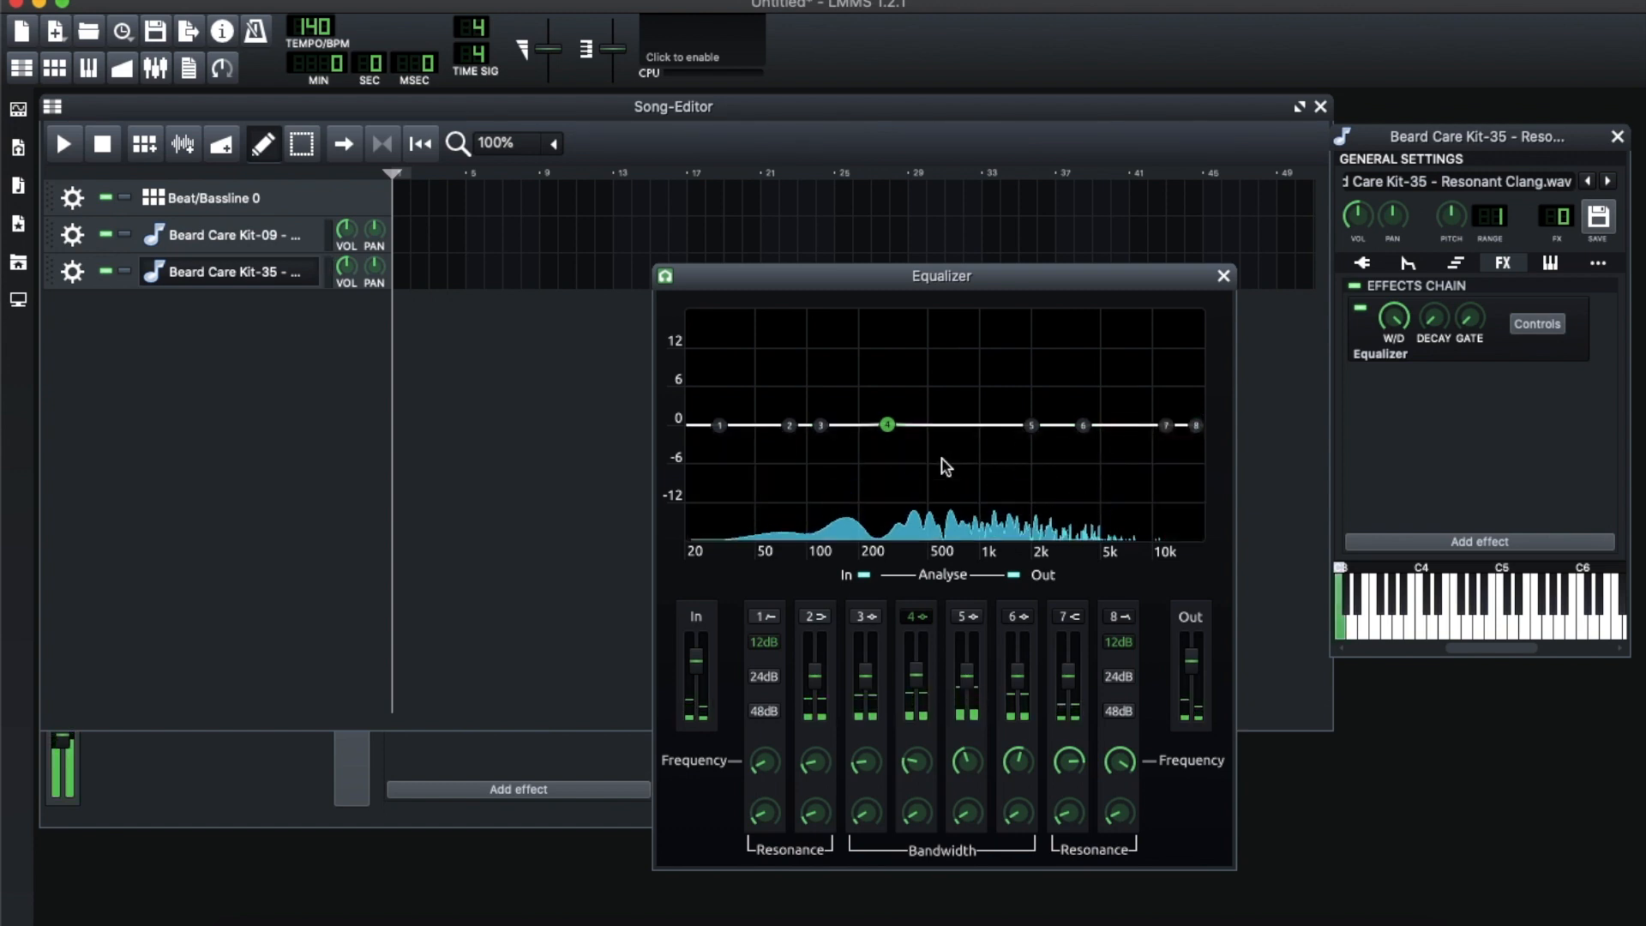
Enable the Equalizer's high-pass band 1 and low-pass band 8, and move the high-pass cutoff to slightly above 50 Hz
click(764, 616)
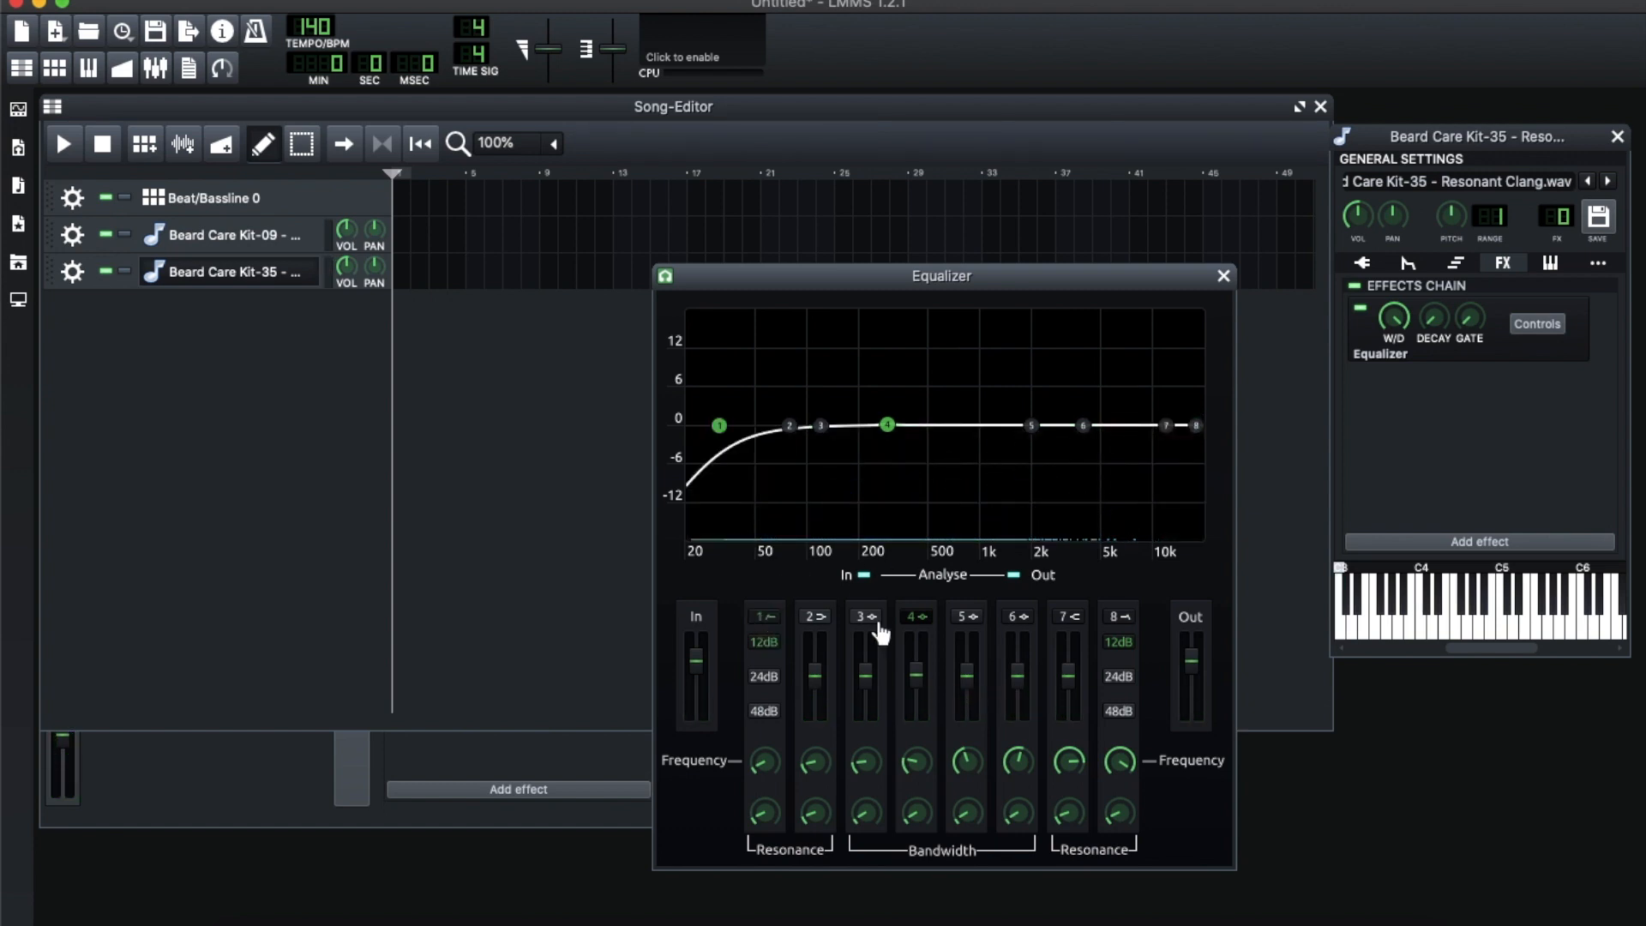
click(1121, 617)
drag(726, 431, 765, 435)
key(z)
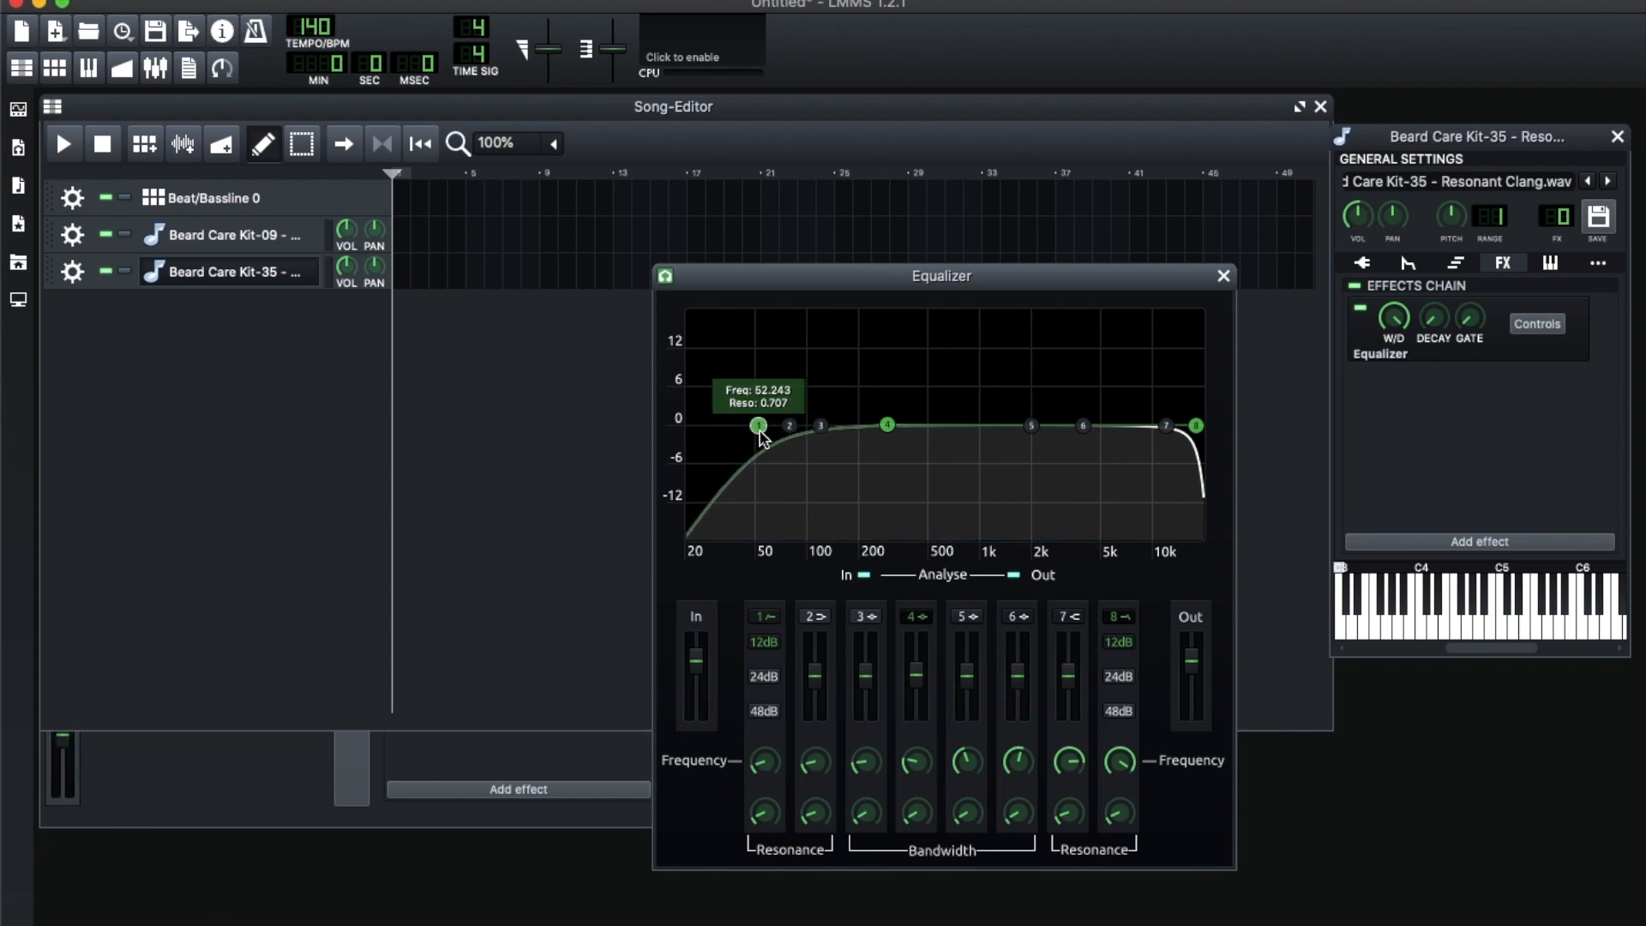
drag(763, 431, 769, 431)
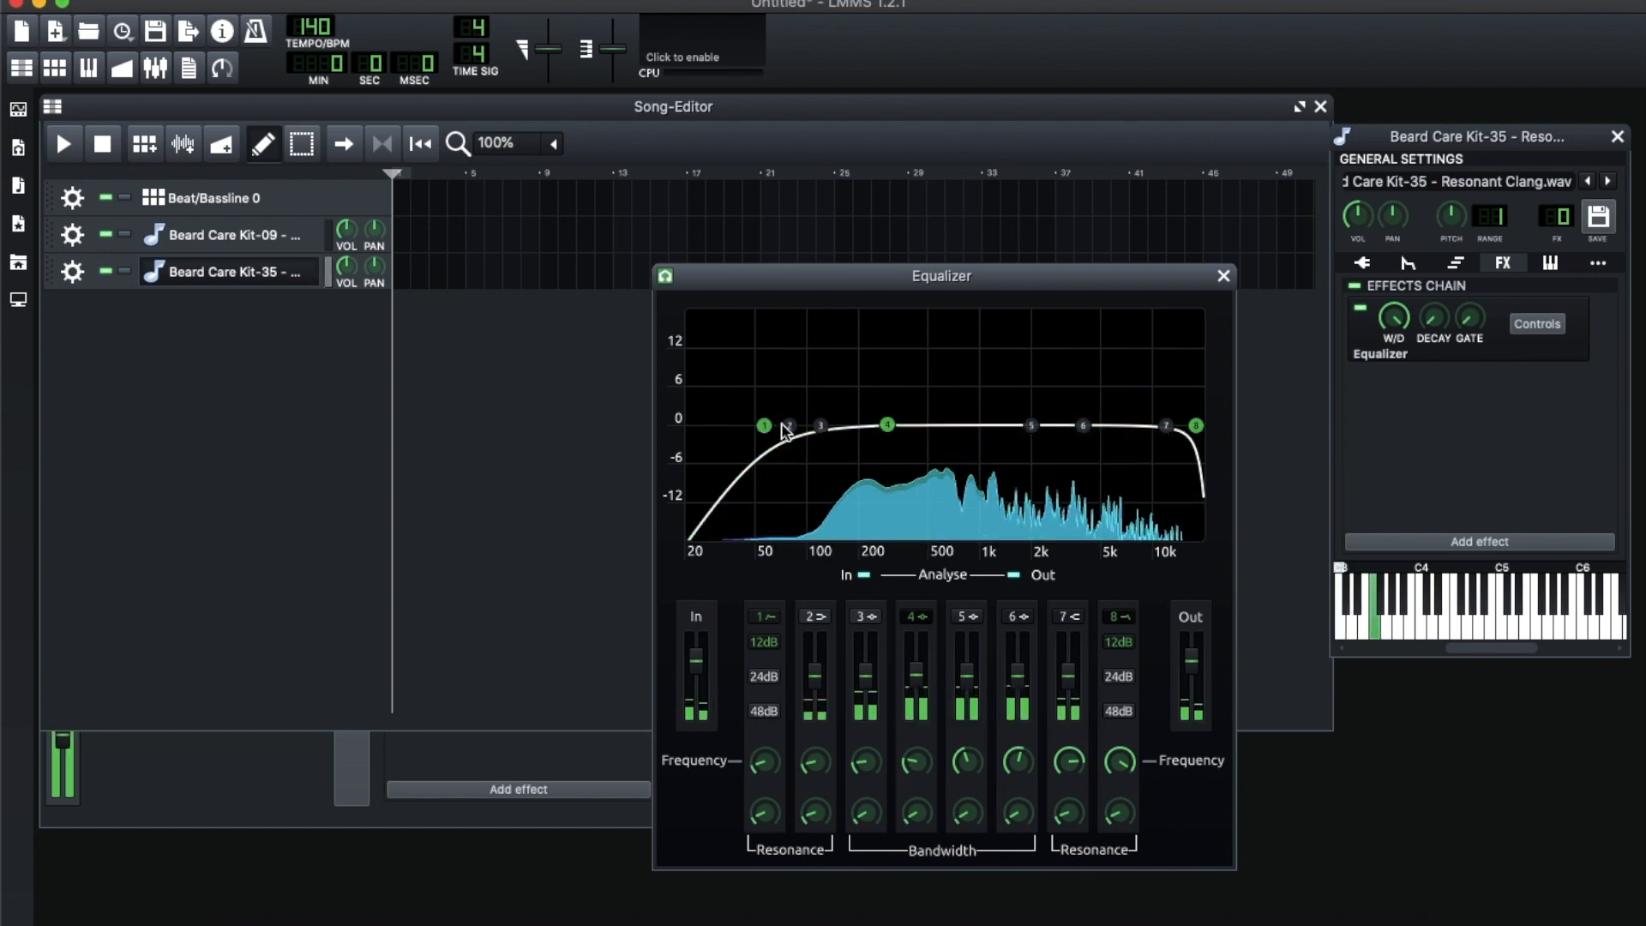
Lower the low-pass cutoff of band 8 to about 9160 Hz and play a few notes to hear the filtered sample
drag(1203, 429, 1154, 436)
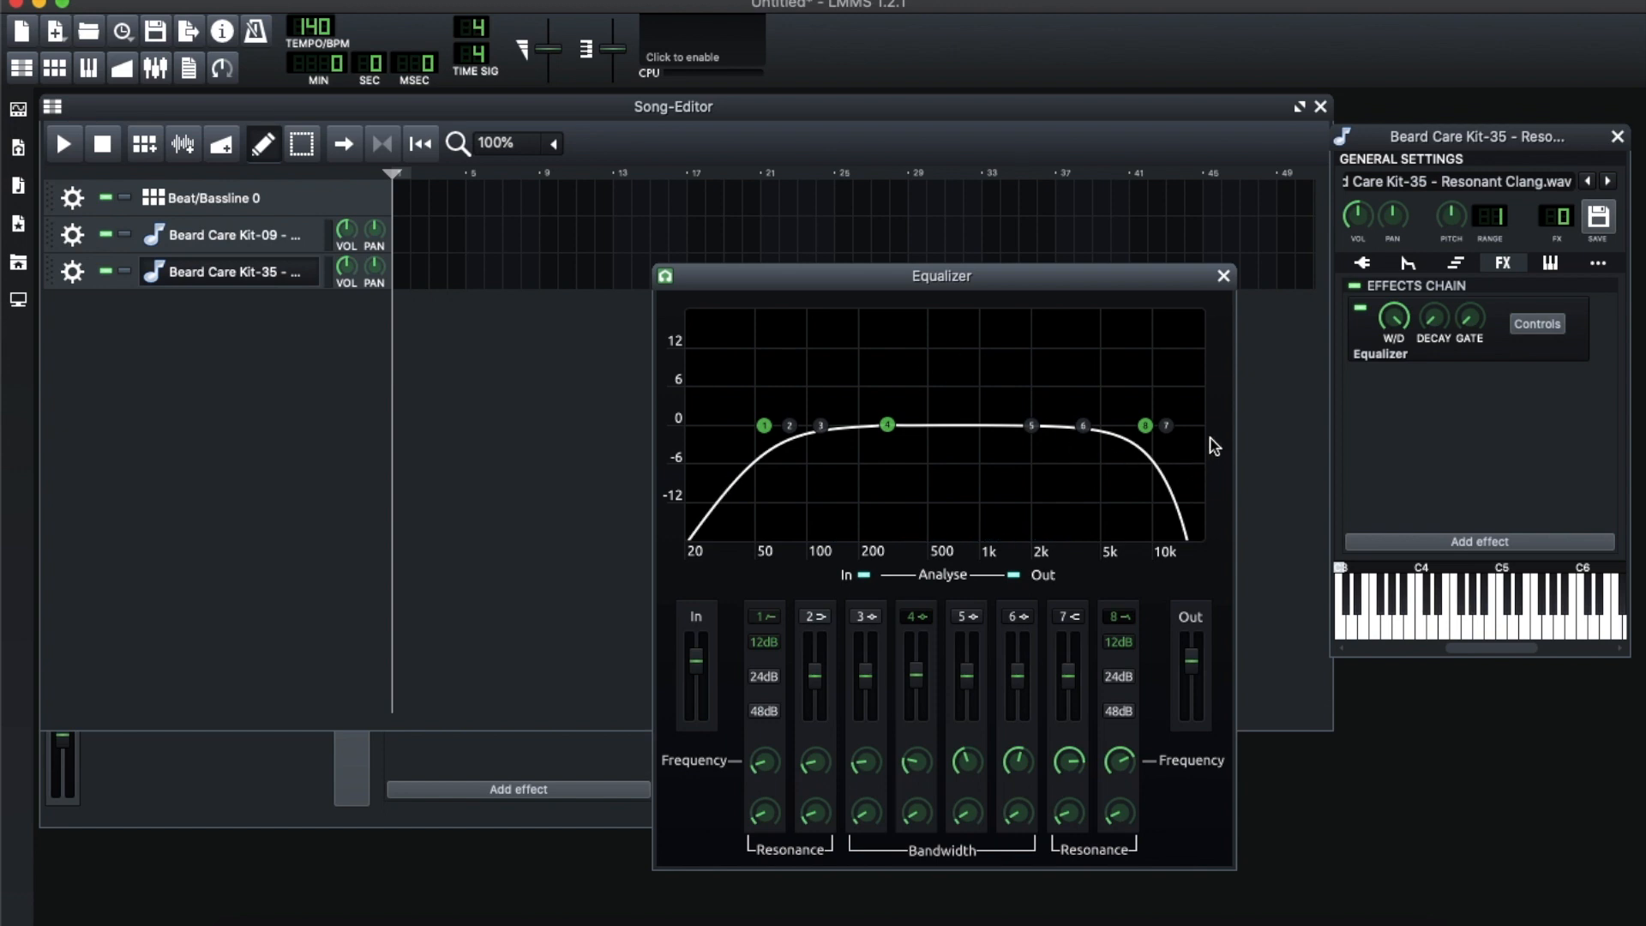
drag(1145, 426, 1142, 433)
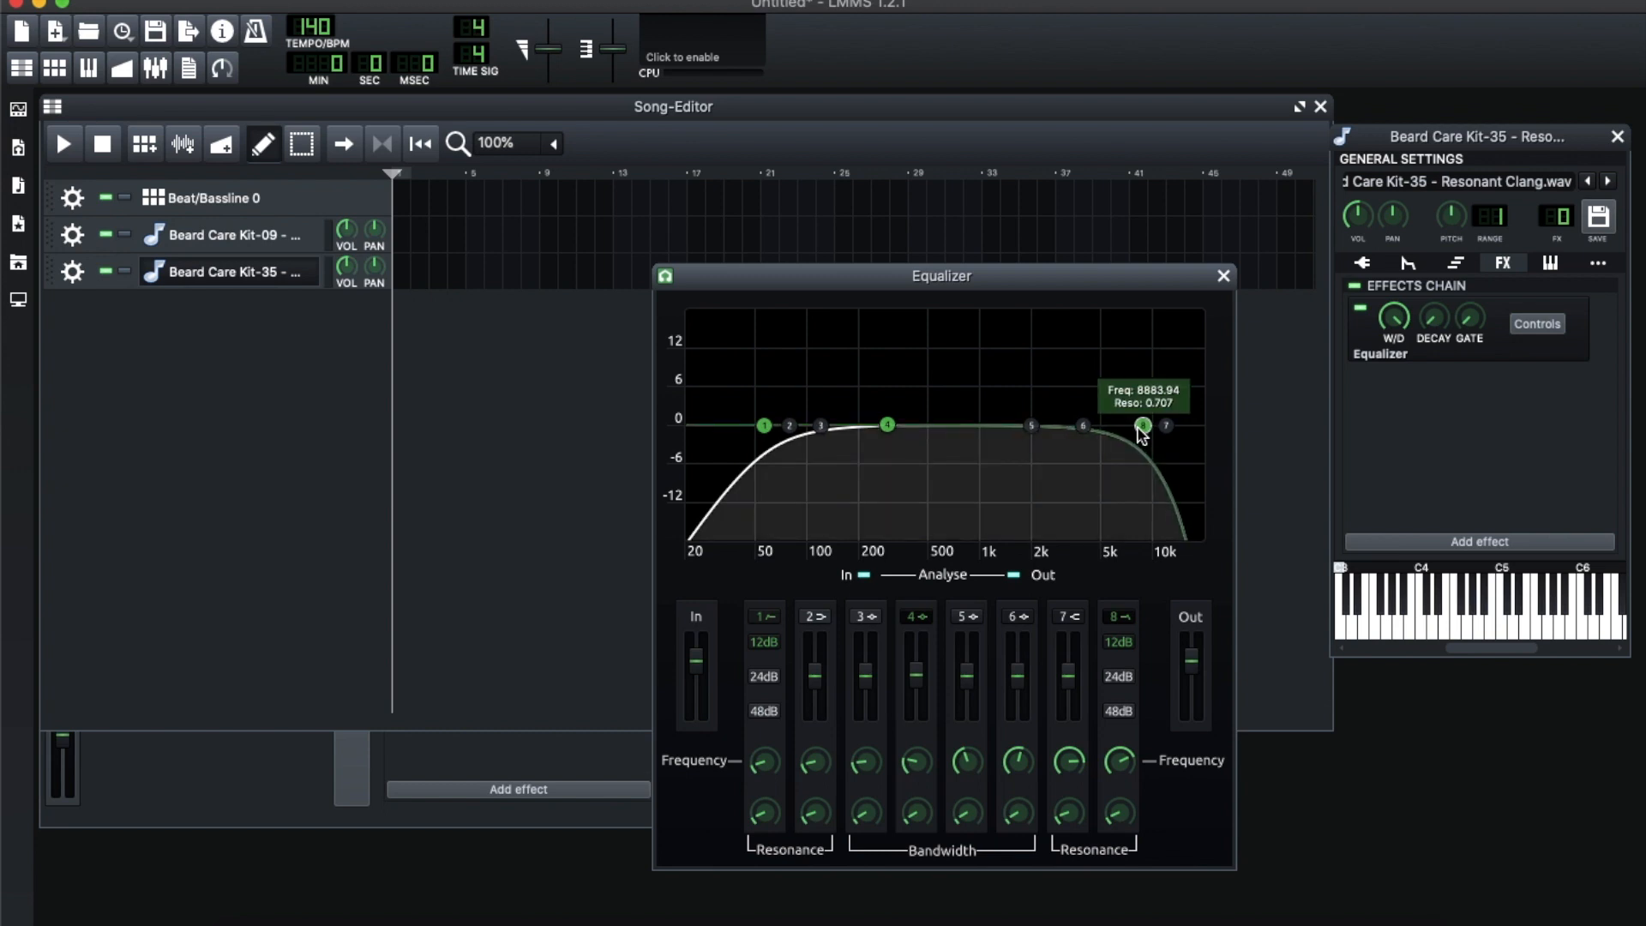
drag(1143, 434, 1145, 435)
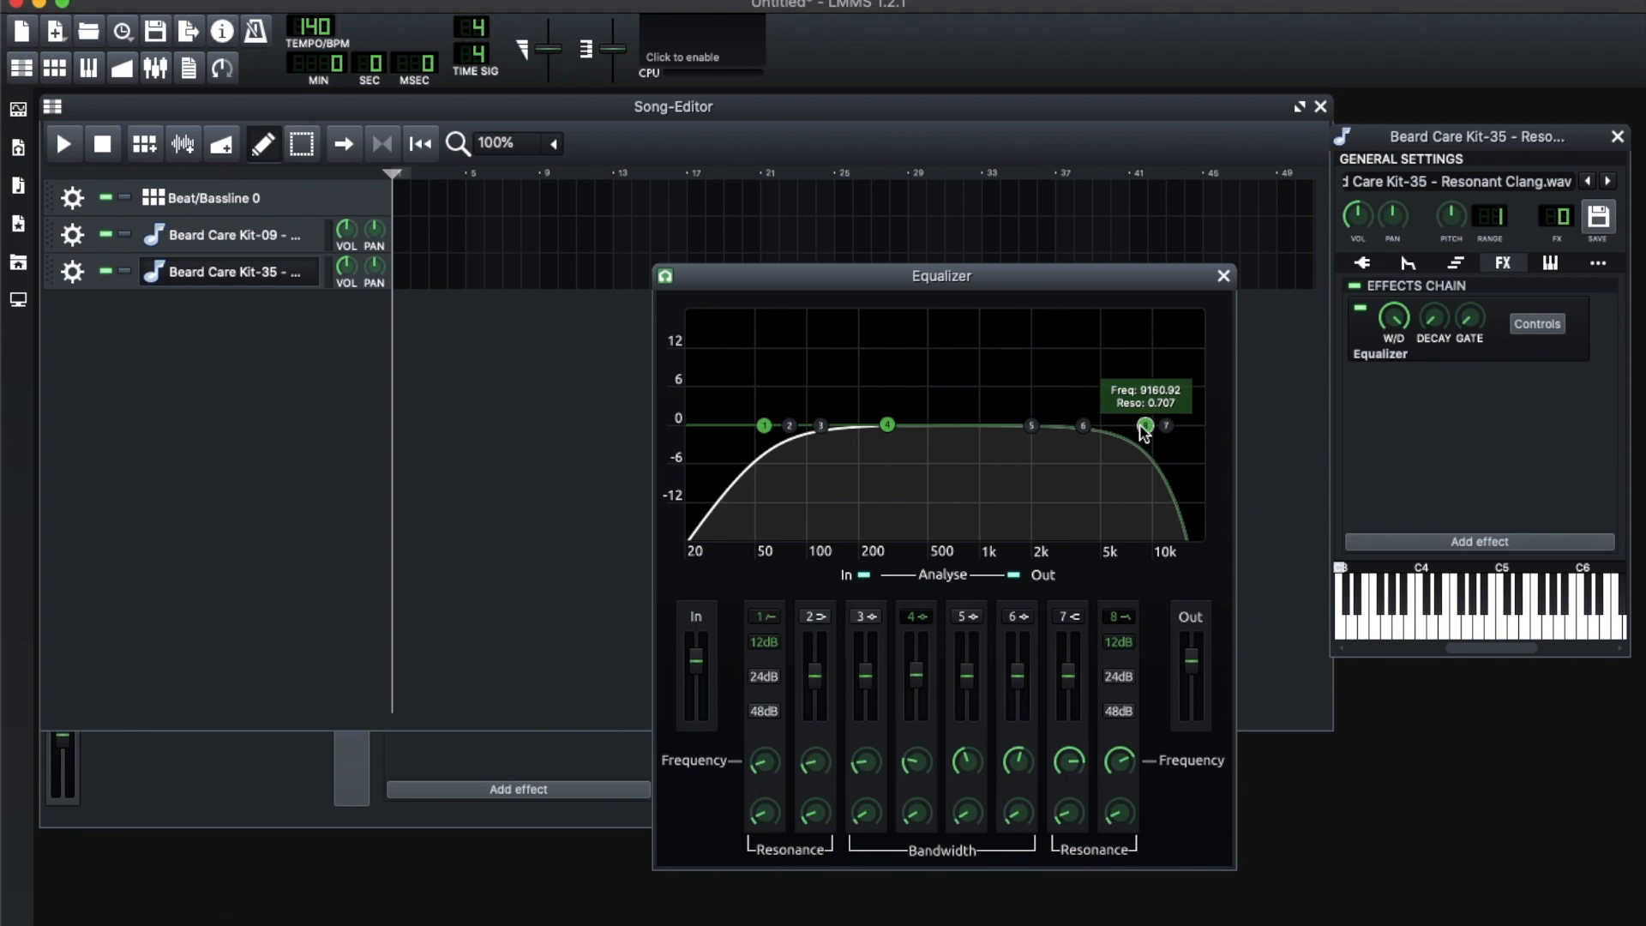
key(z)
key(n)
key(v)
key(z)
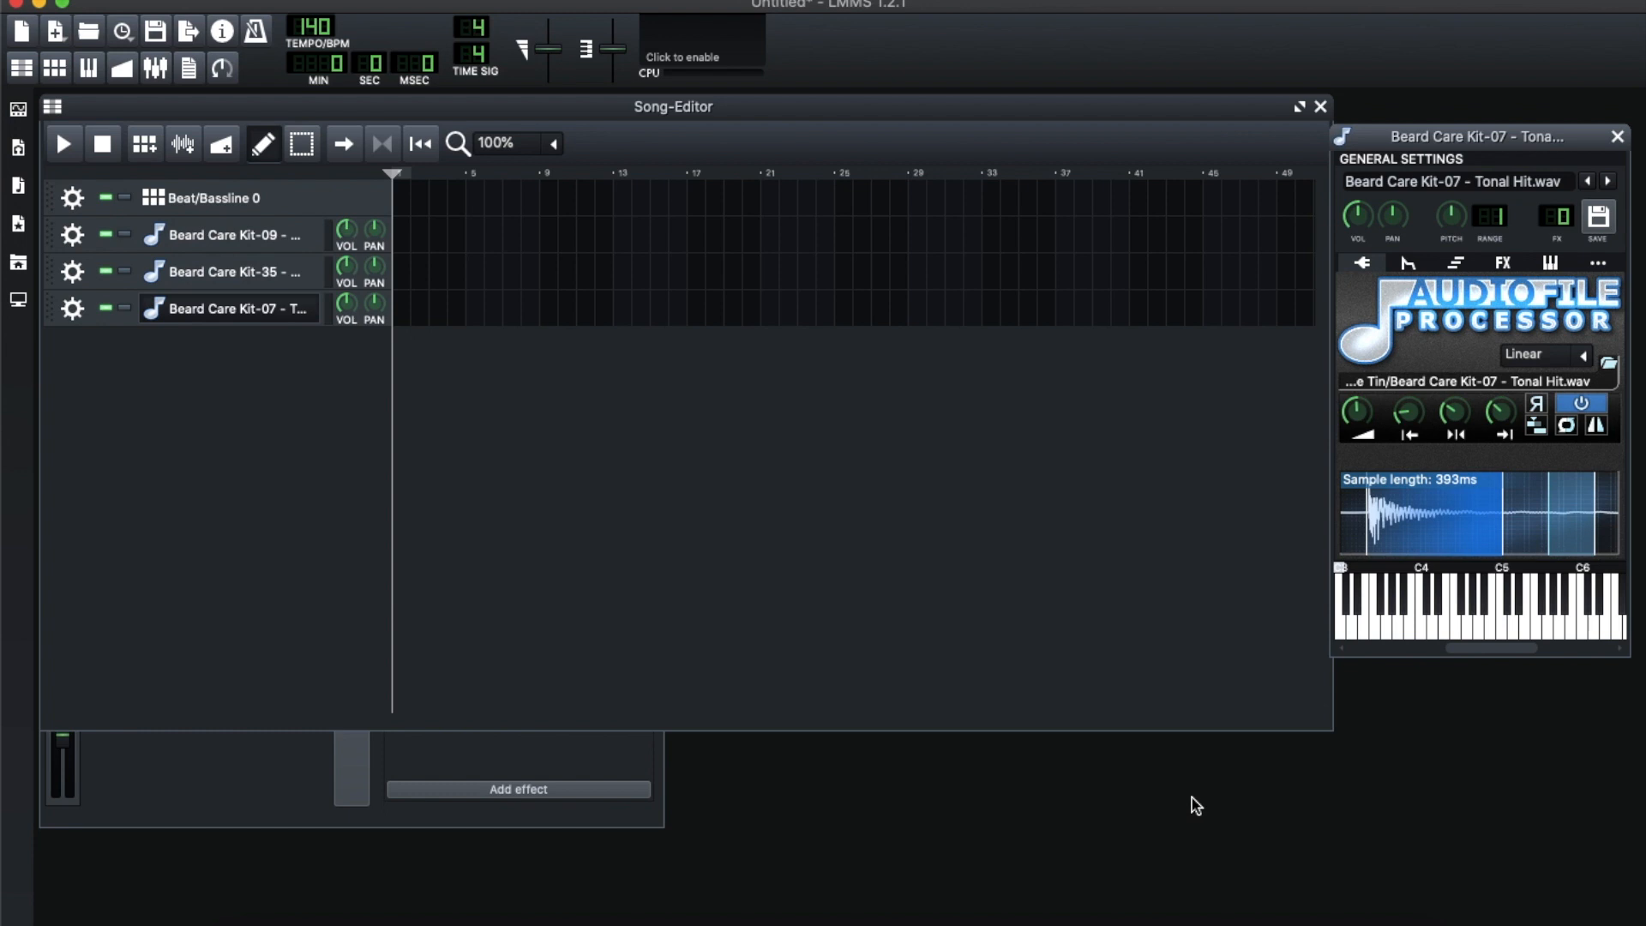
Play the Beard Care Kit-07 - Tonal Hit sample repeatedly at one pitch to hear how it sounds
key(q)
key(q)
key(q)
key(q)
key(q)
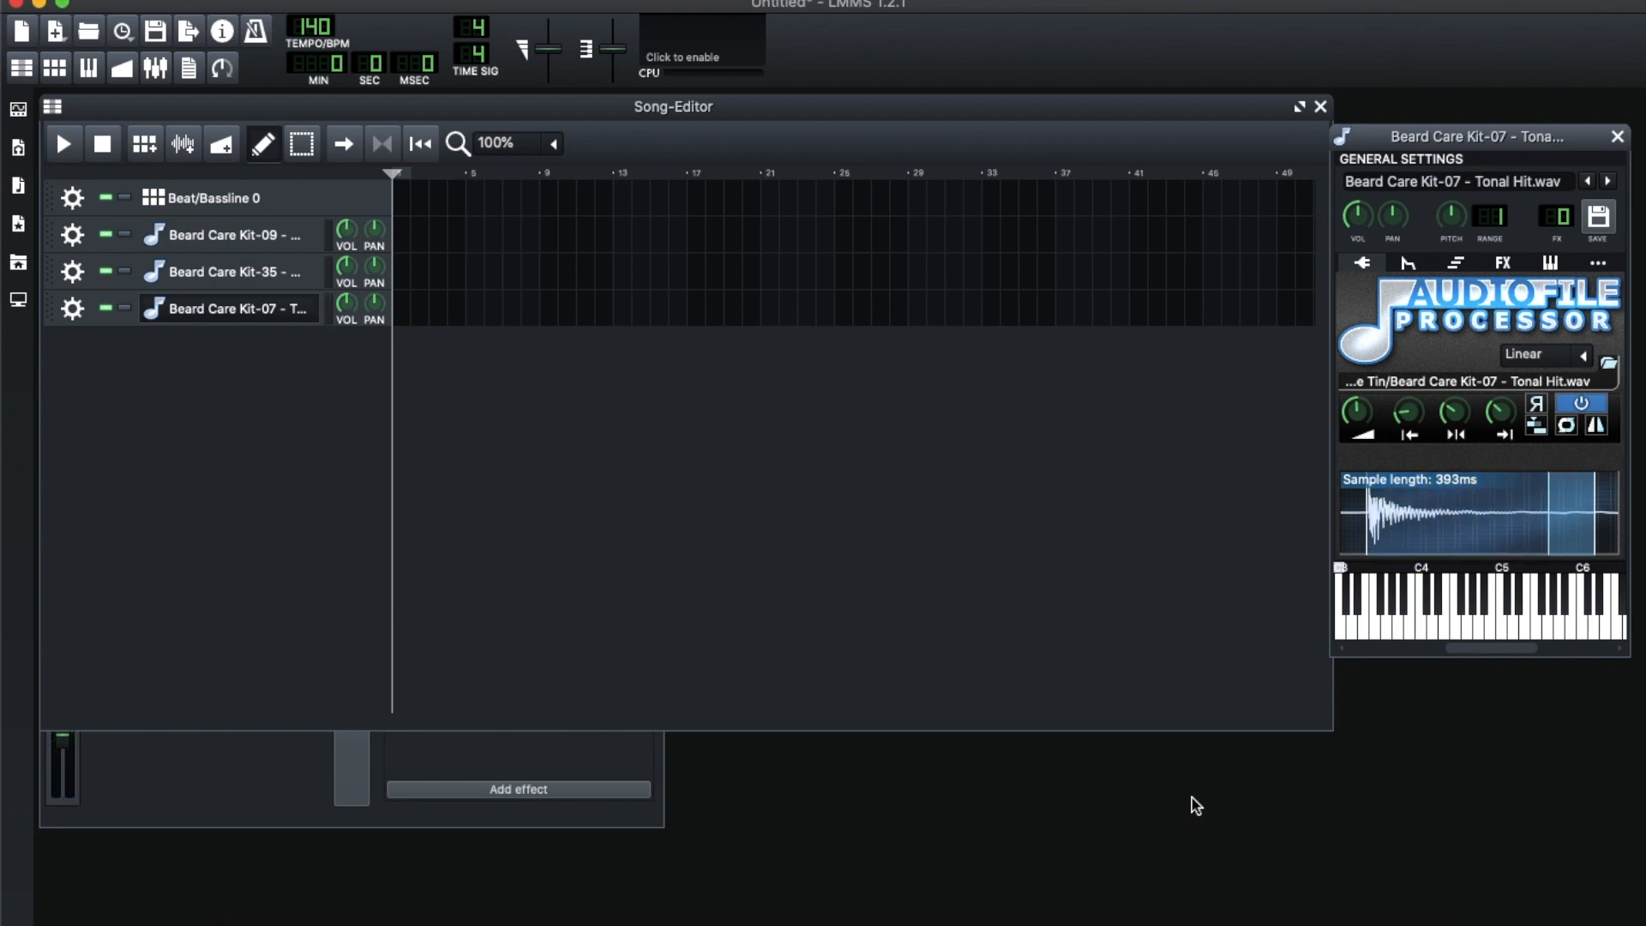
key(q)
key(q)
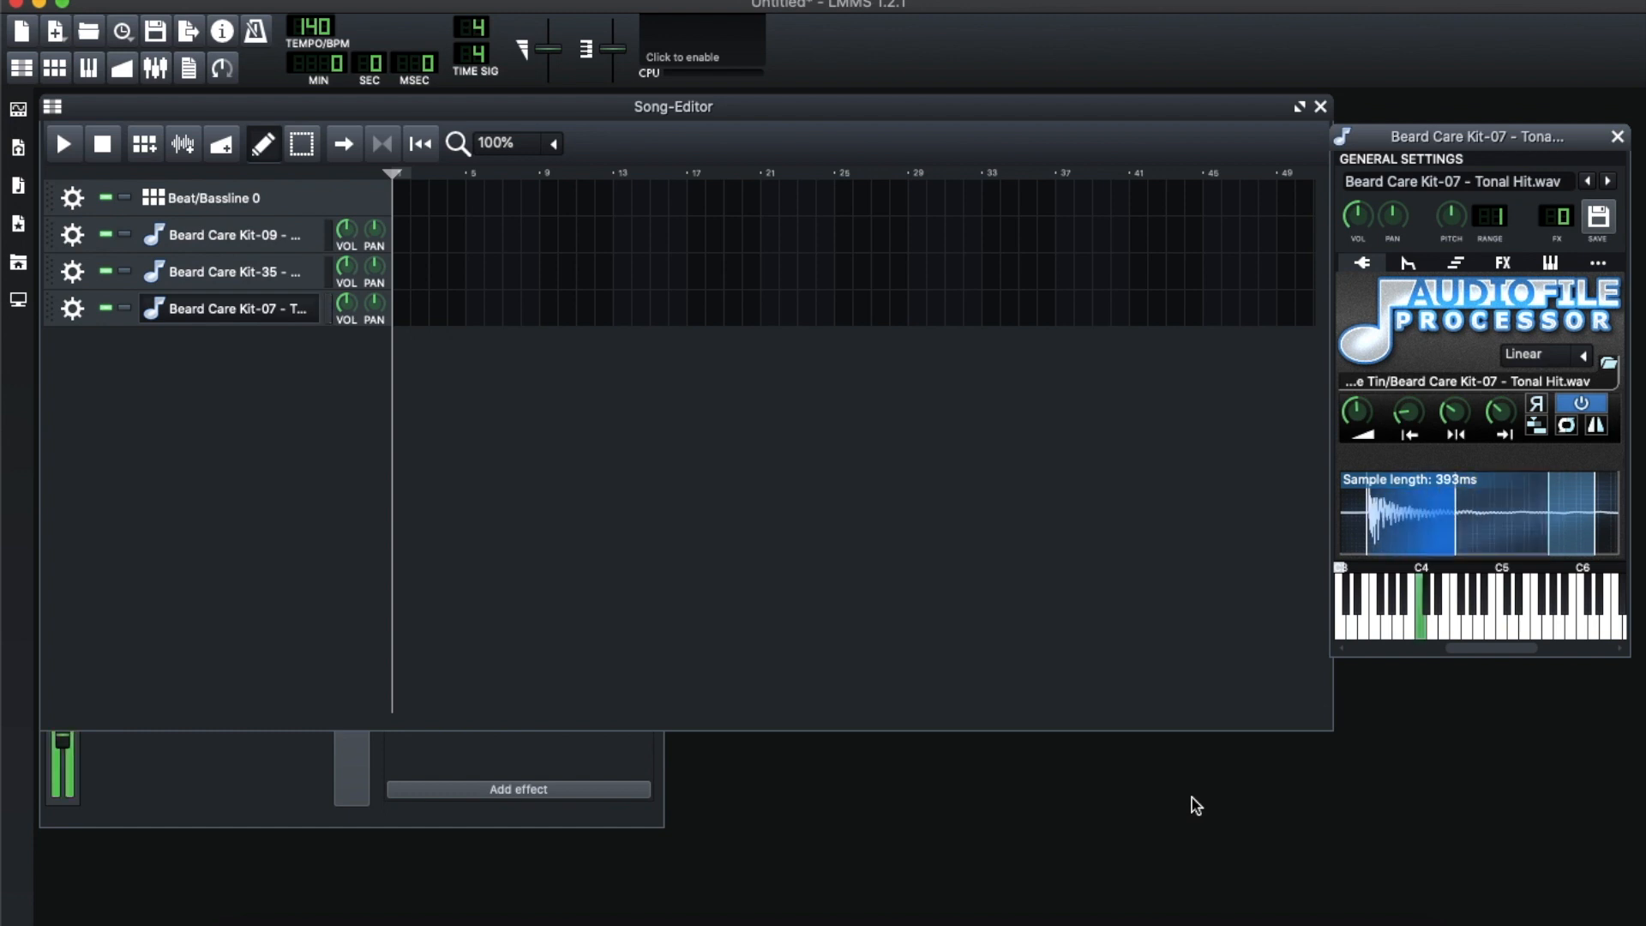
key(q)
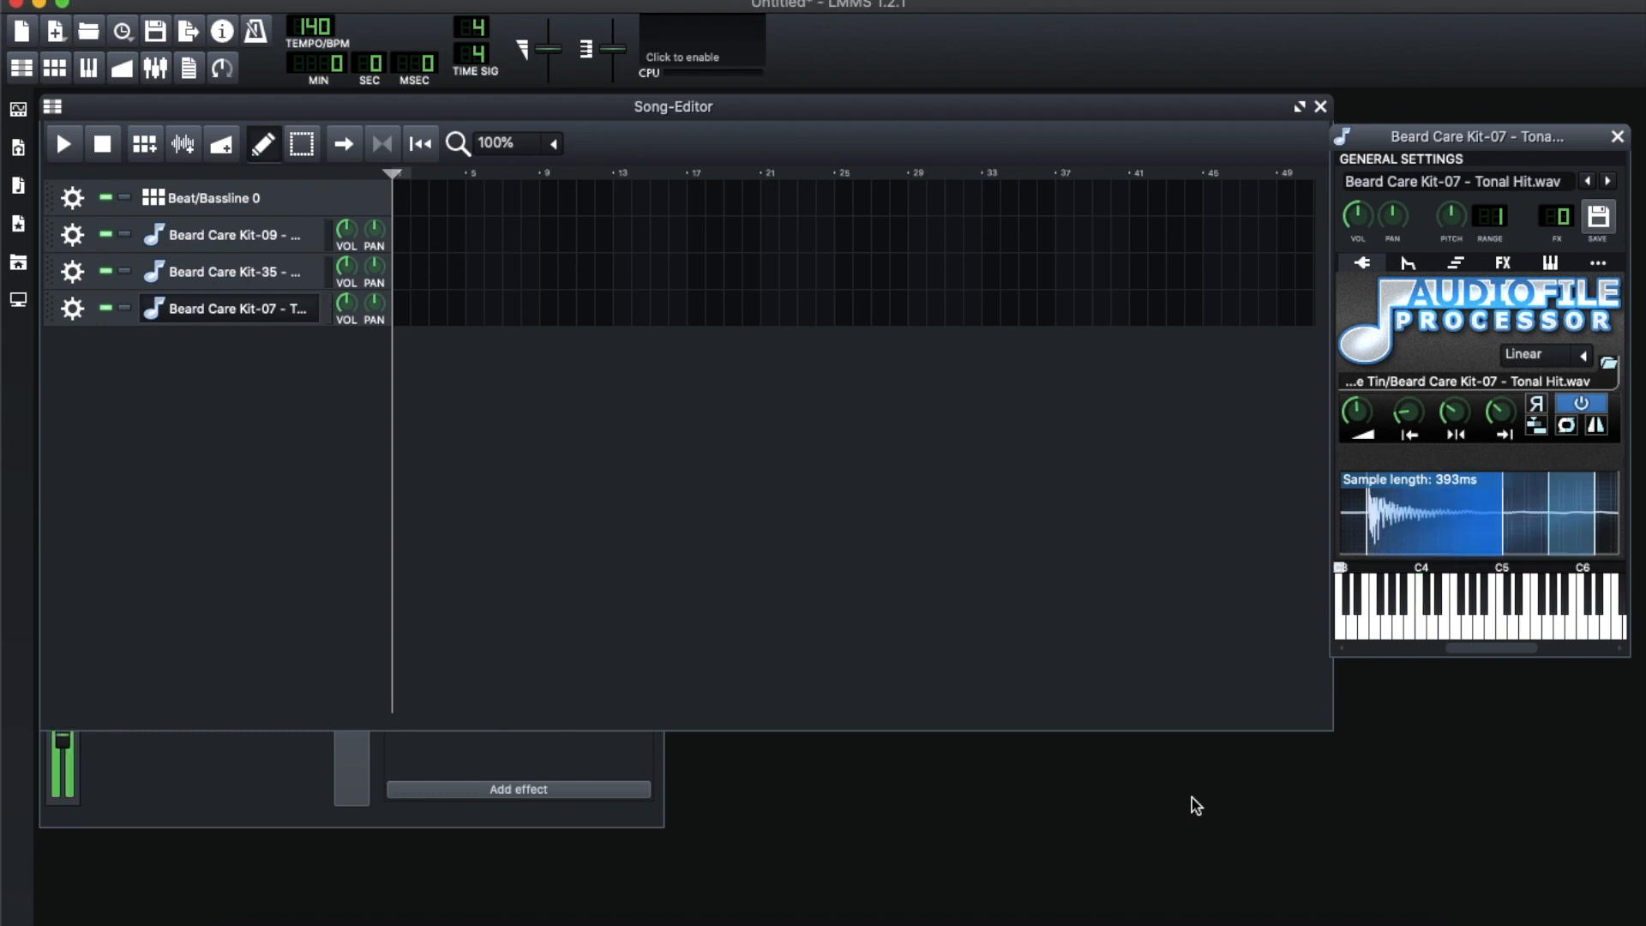
Audition the Beard Care Kit-07 - Tonal Hit sample with a long series of repeated notes around C4
key(q)
key(q)
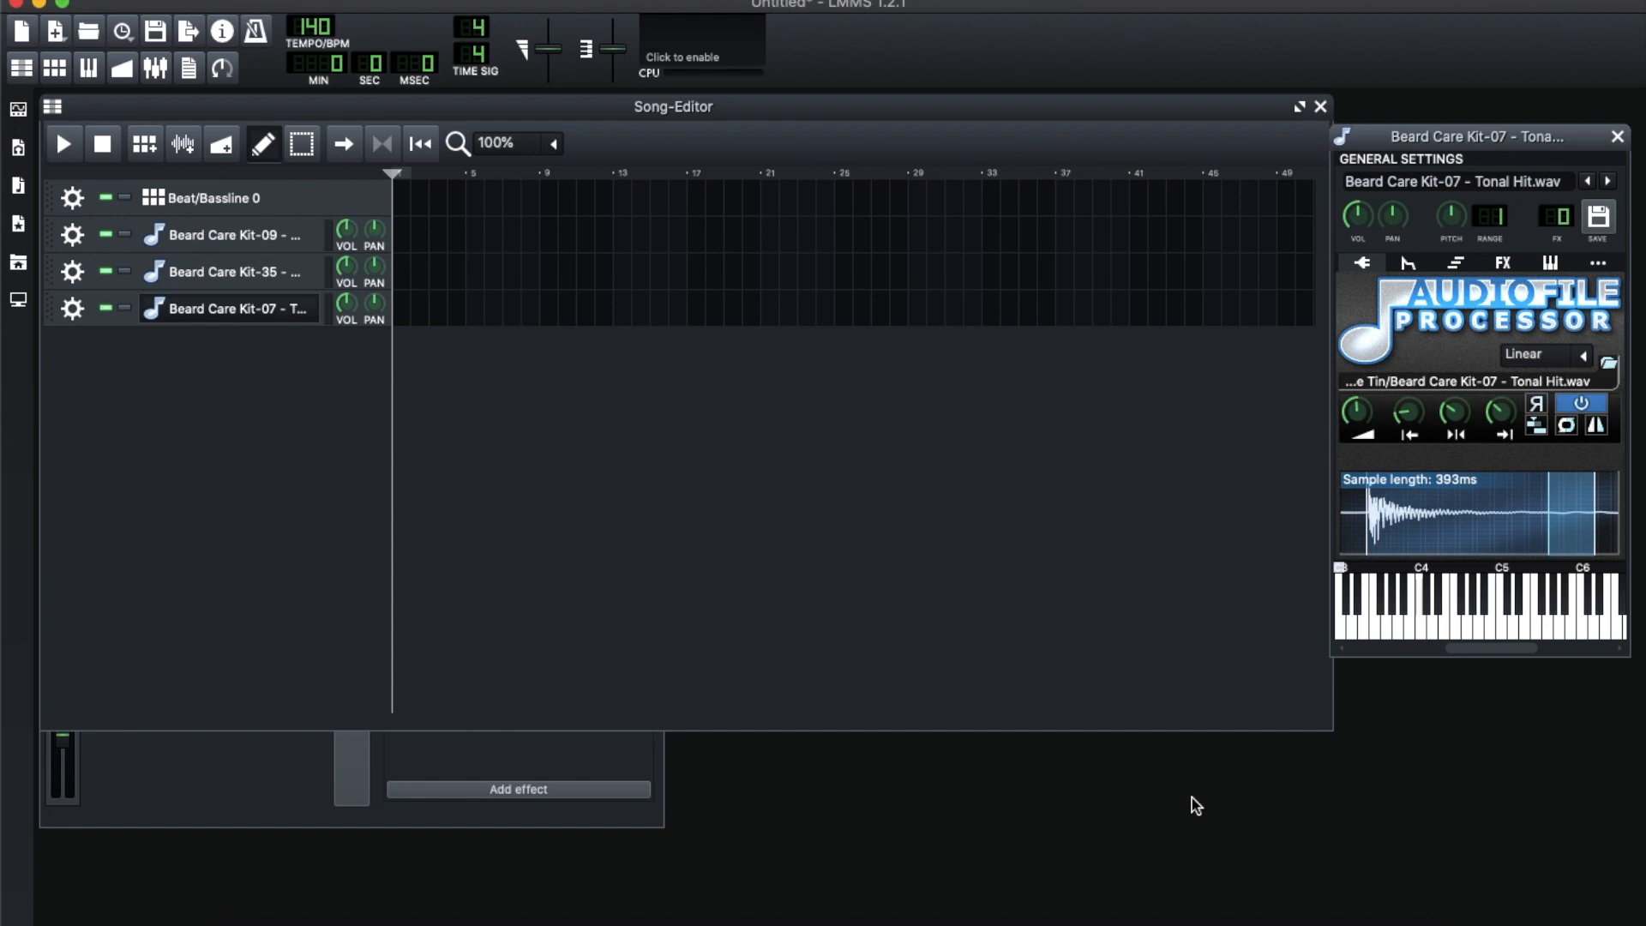
key(q)
key(q)
key(q)
key(q)
key(q)
key(q)
key(q)
key(q)
key(q)
key(q)
key(q)
key(comma)
key(comma)
key(comma)
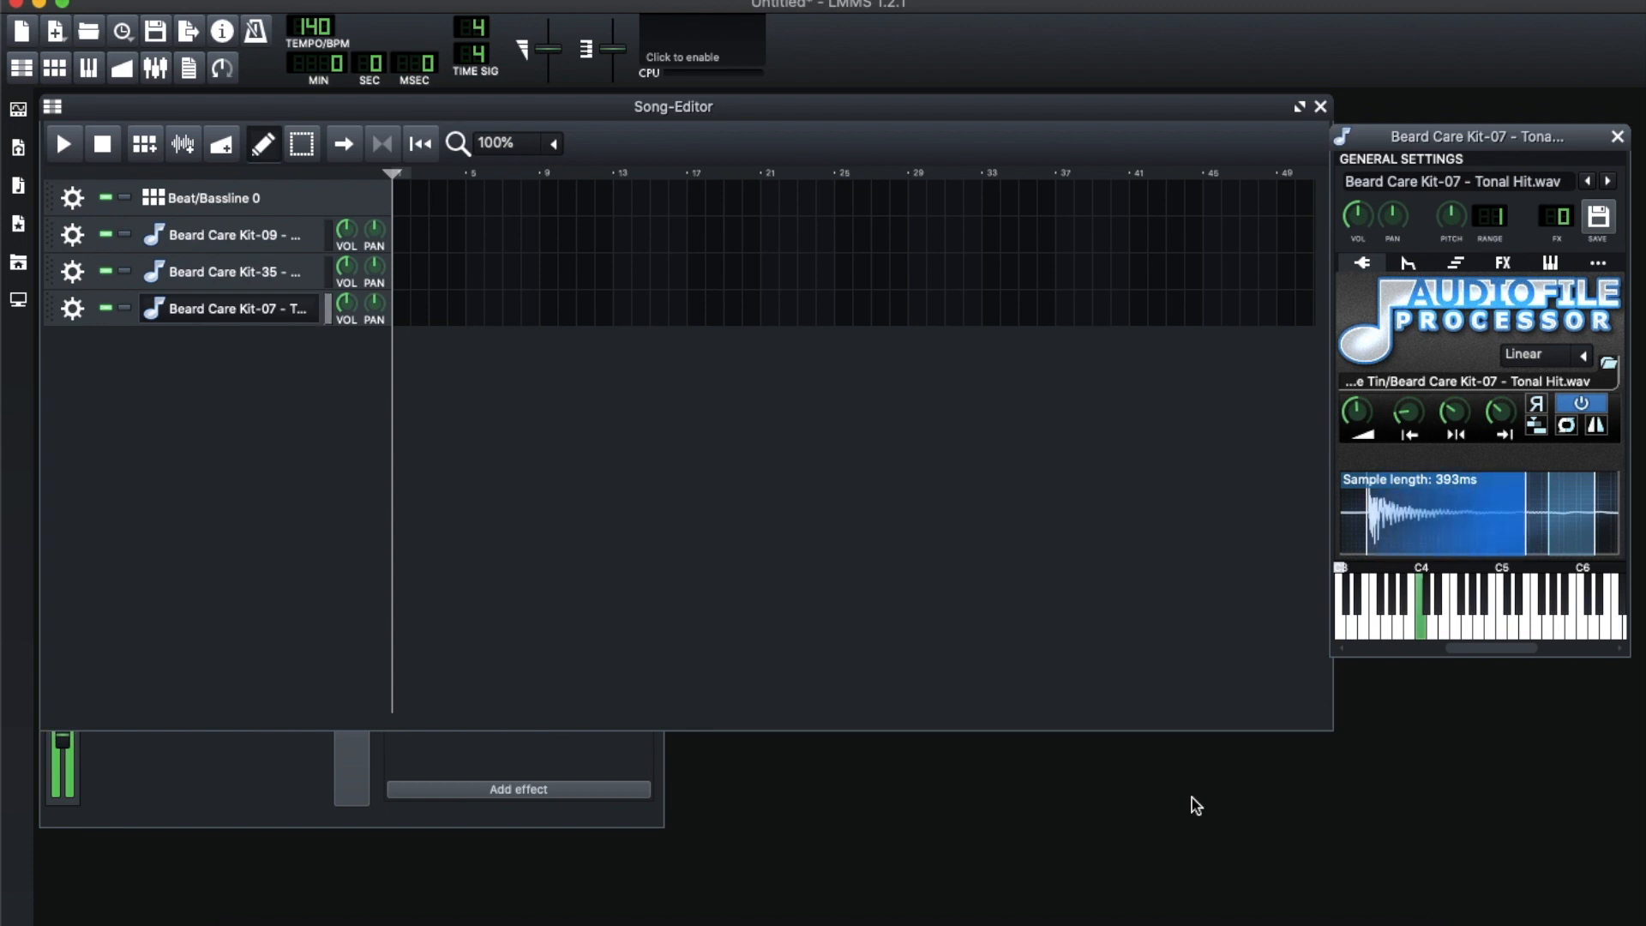
Play a short run of different notes on the Tonal Hit sample to compare its pitches
key(b)
key(d)
key(z)
key(b)
key(b)
key(b)
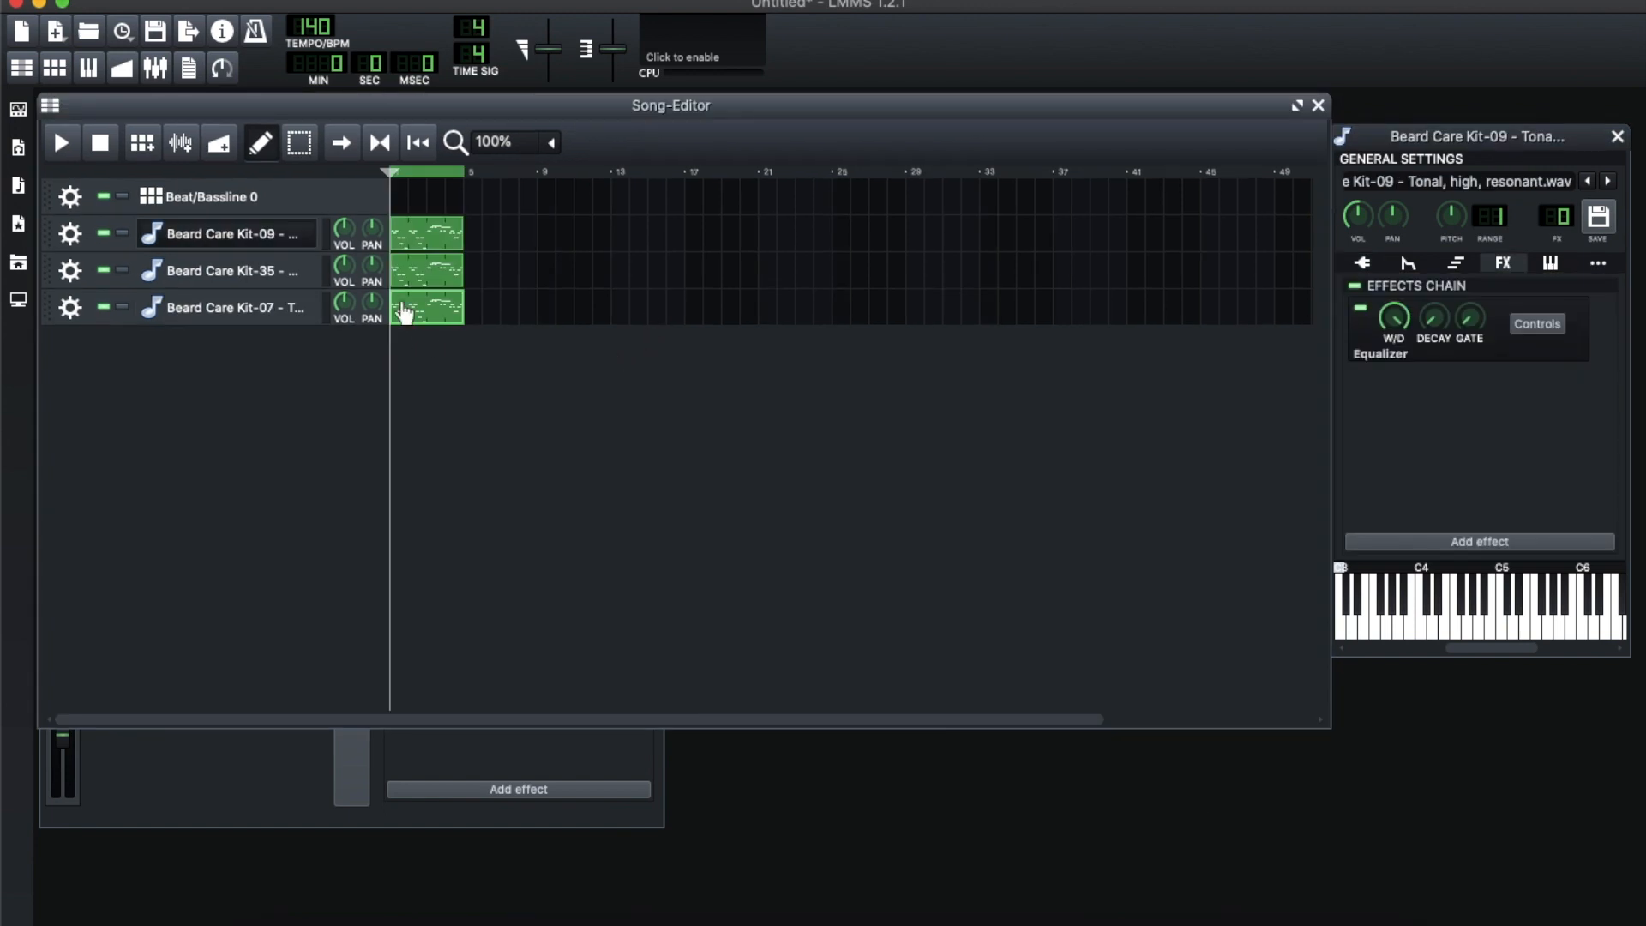
key(comma)
Solo and play each of the three Beard Care Kit tracks in turn to compare their sounds, ending with the last solo removed
click(124, 234)
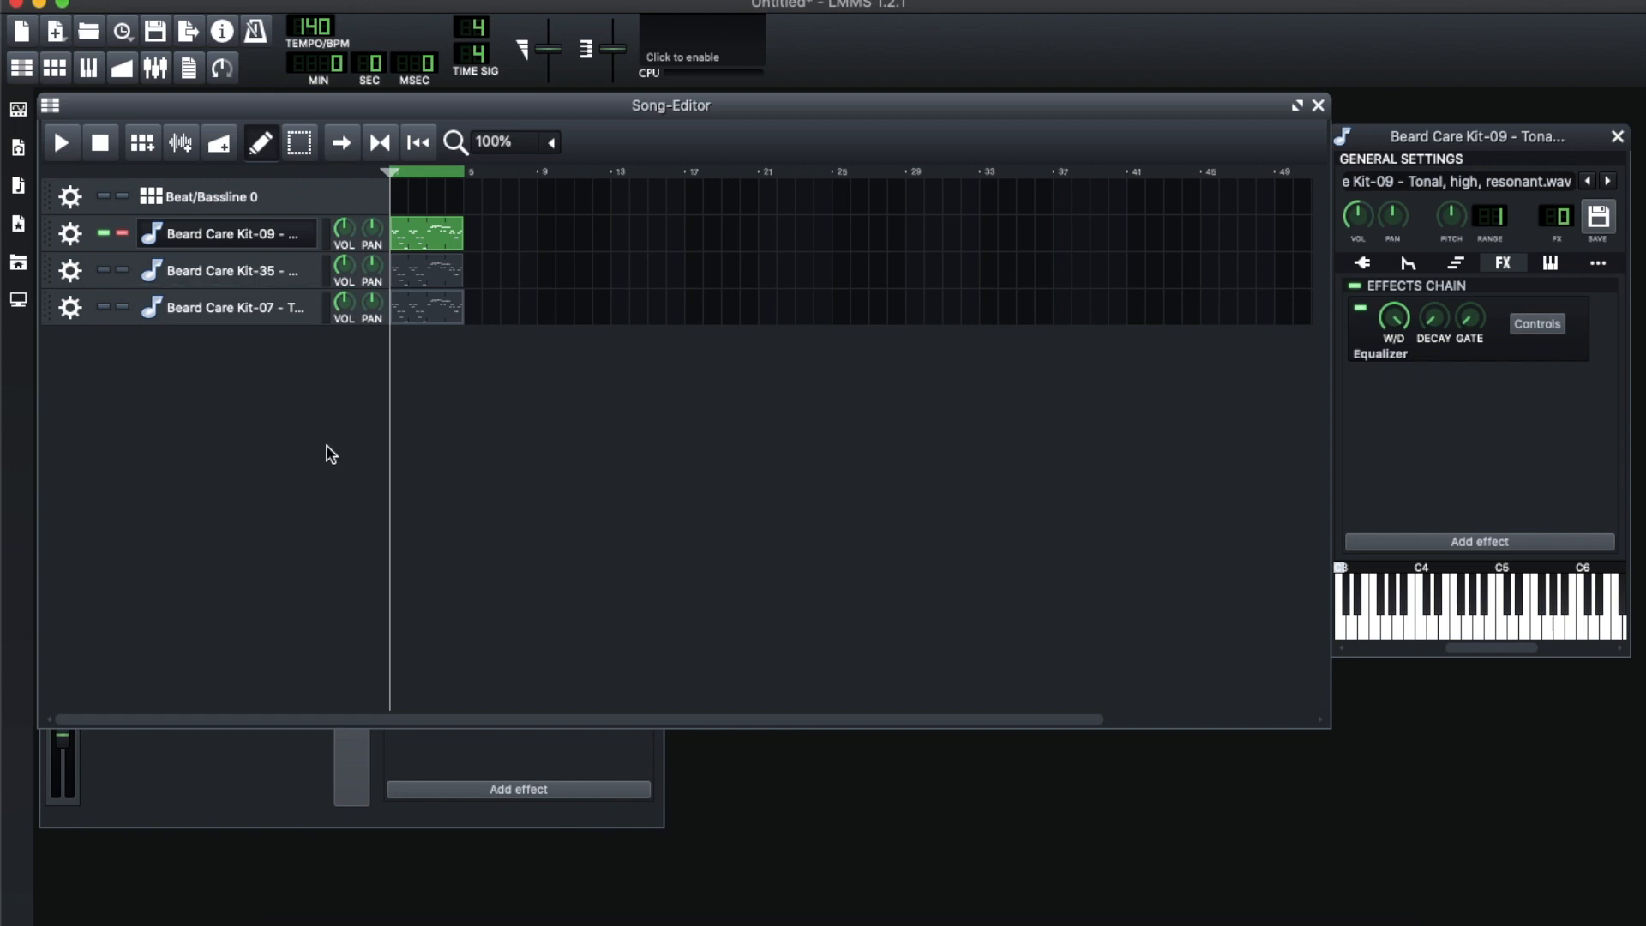
key(space)
click(124, 271)
key(space)
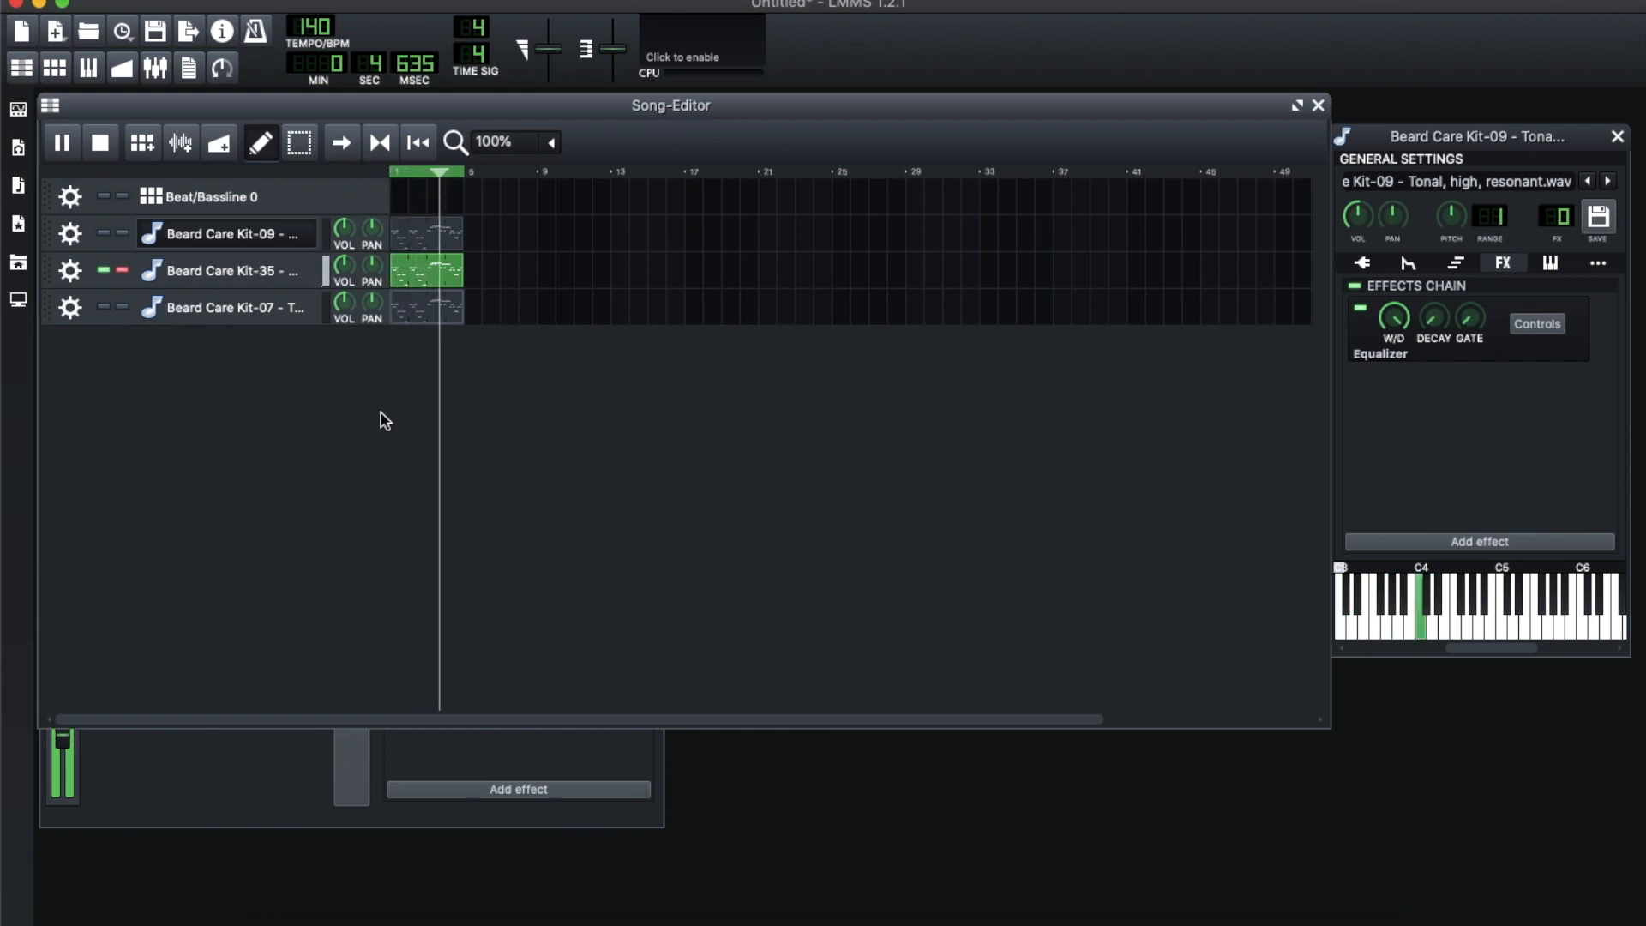
key(space)
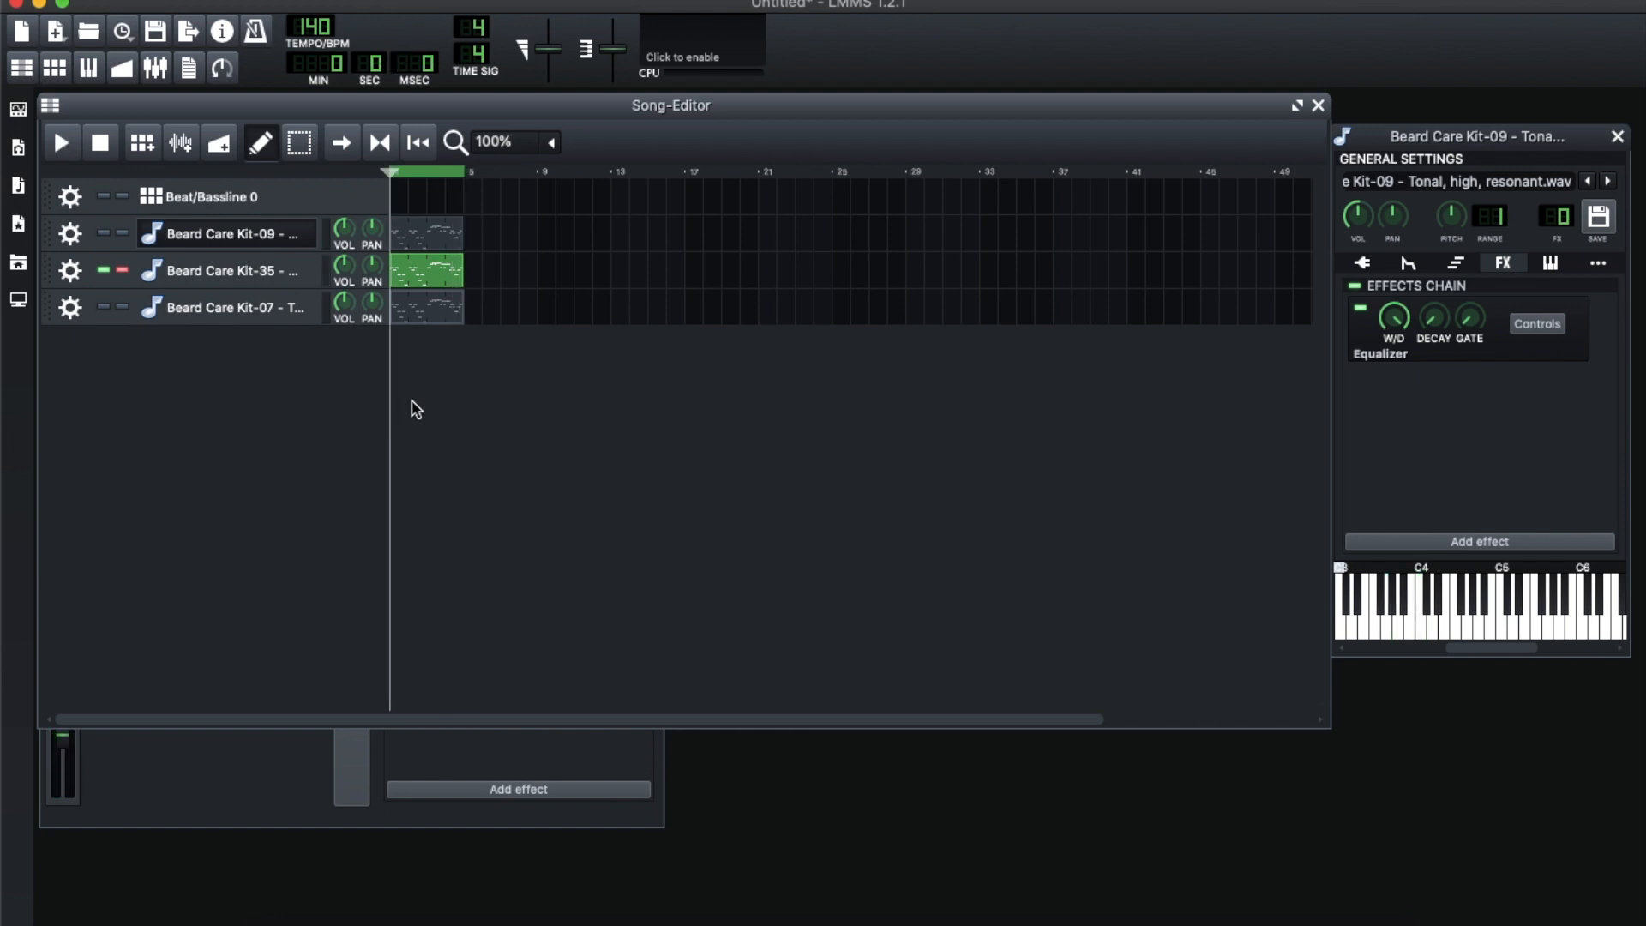
click(125, 312)
key(space)
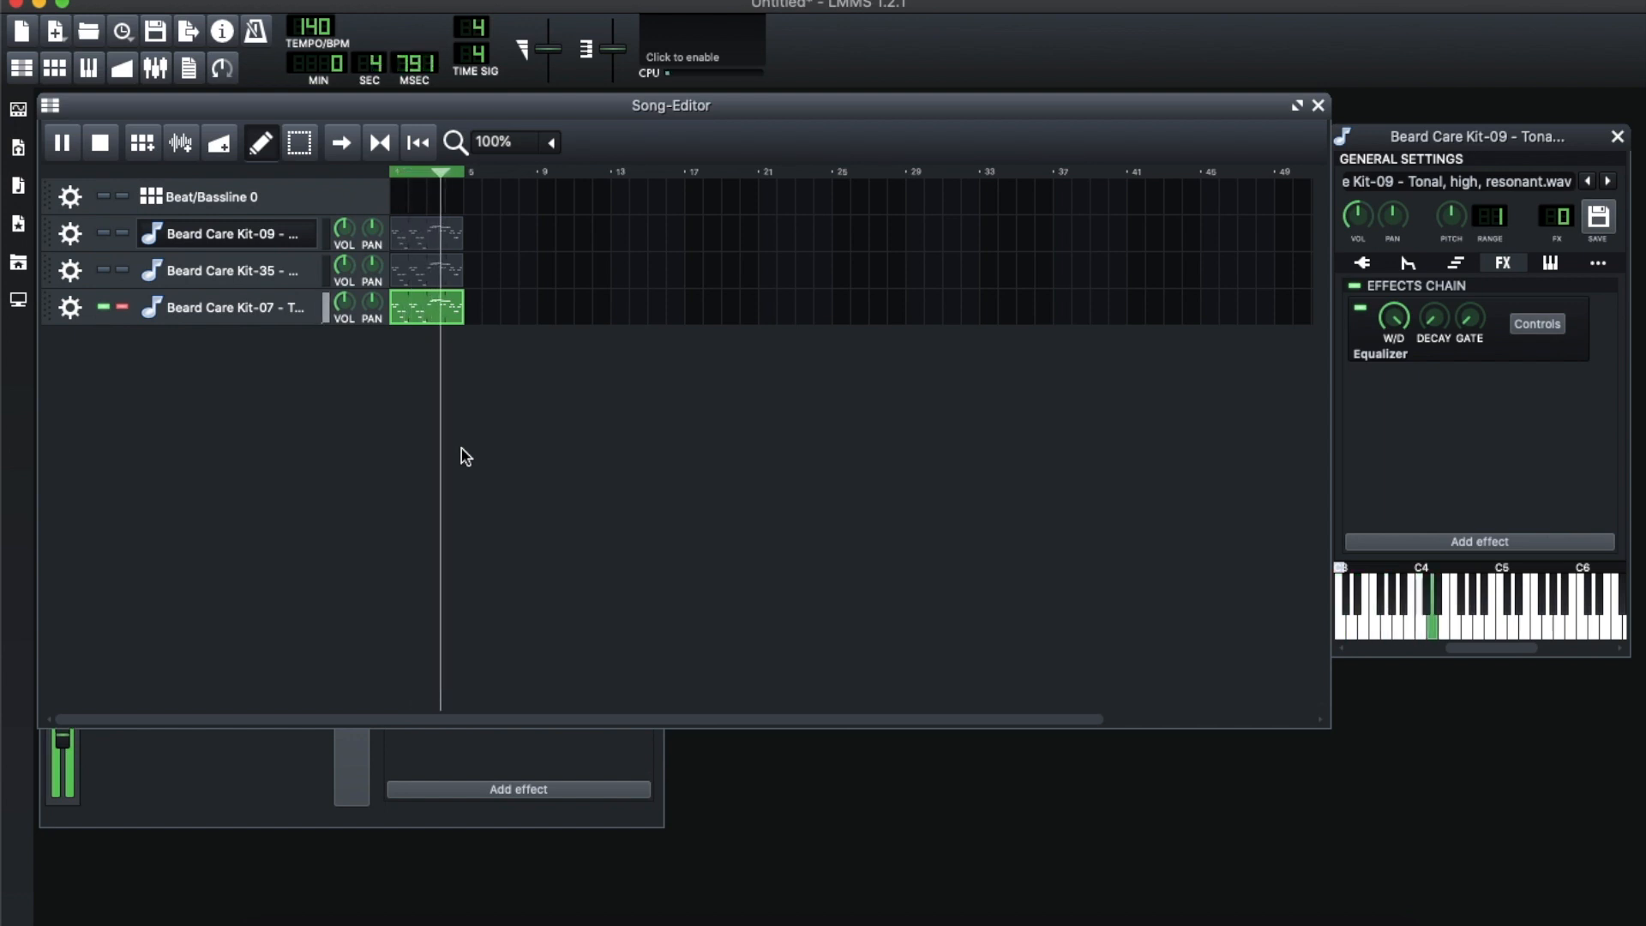
key(space)
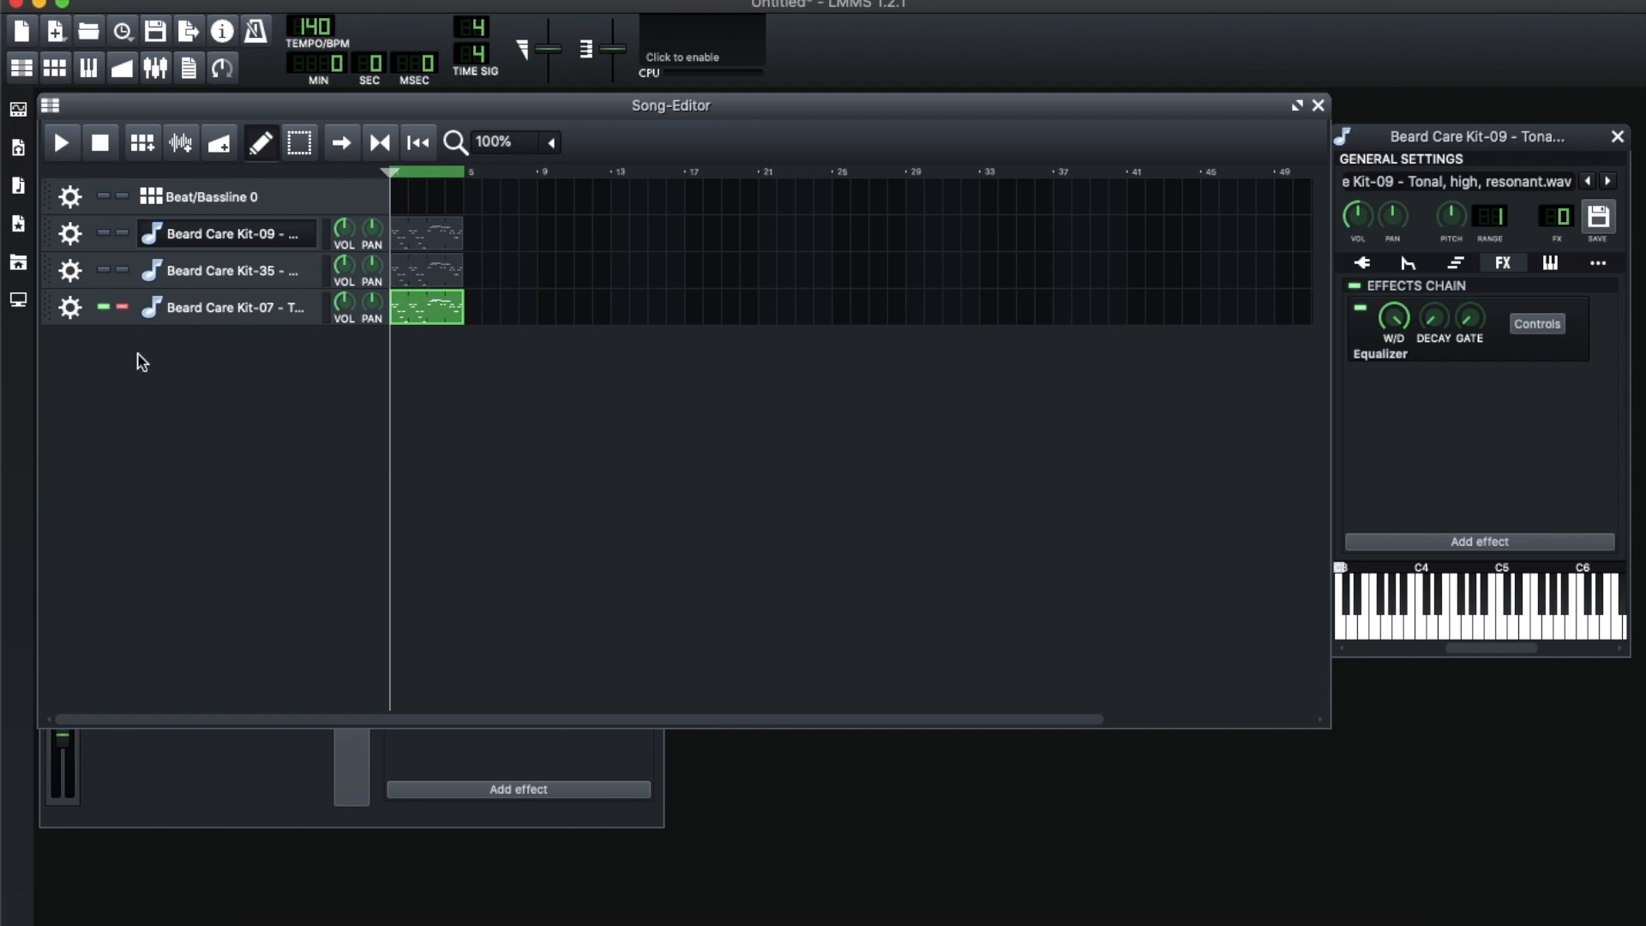
click(124, 309)
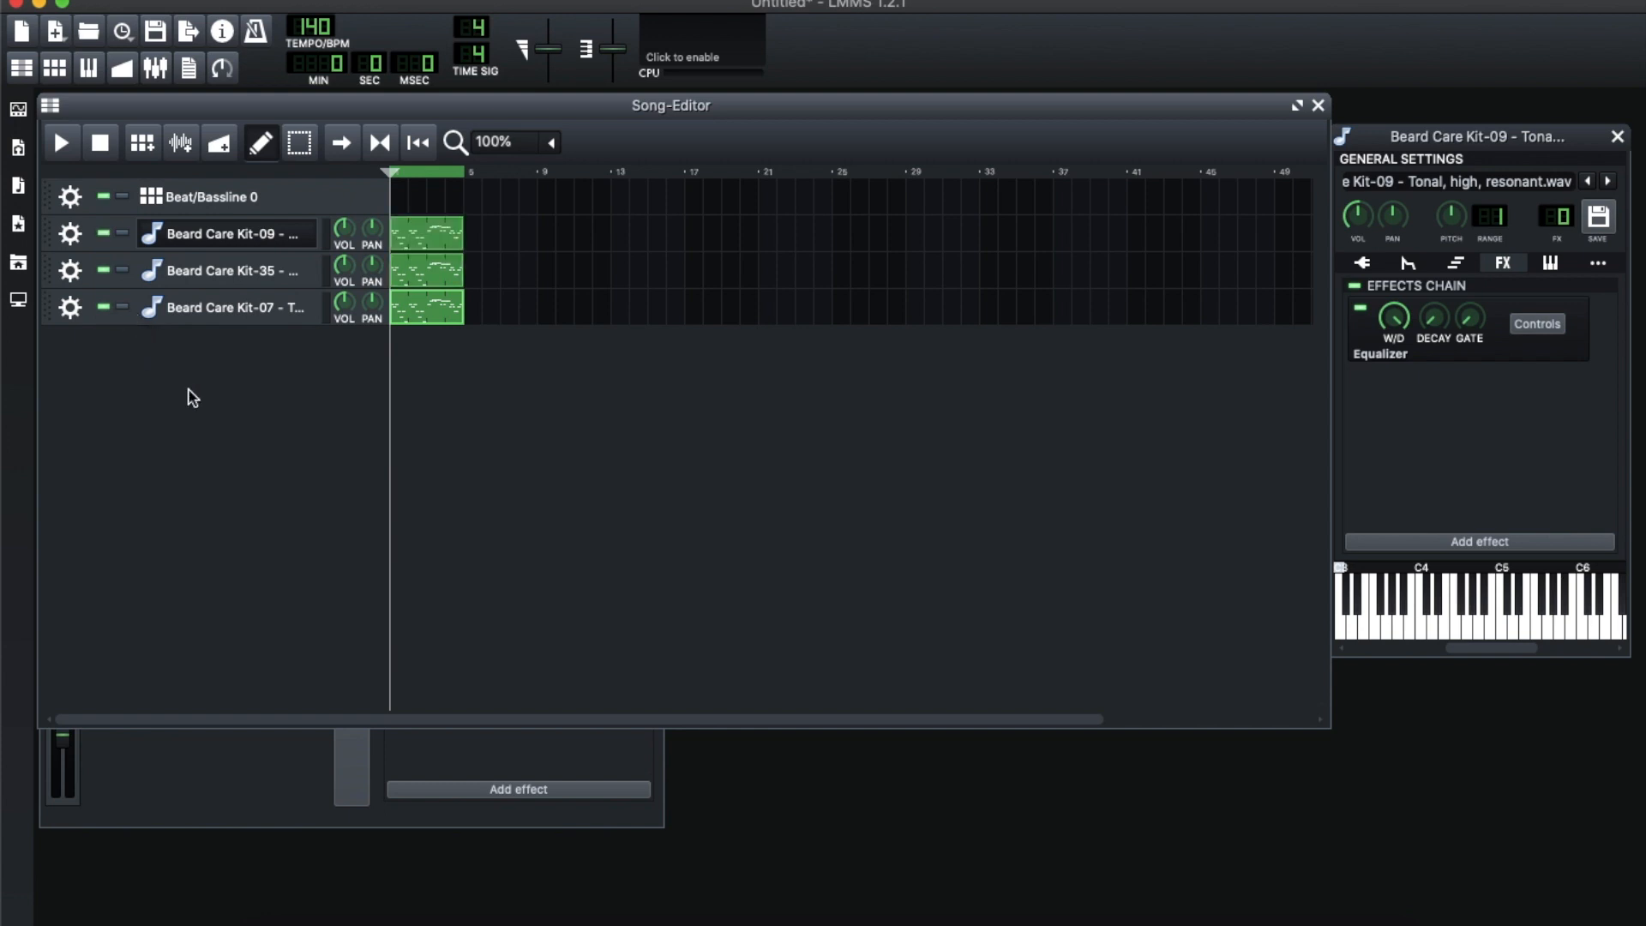
Play all three tracks together, and play them again with the Beard Care Kit-09 track muted
key(space)
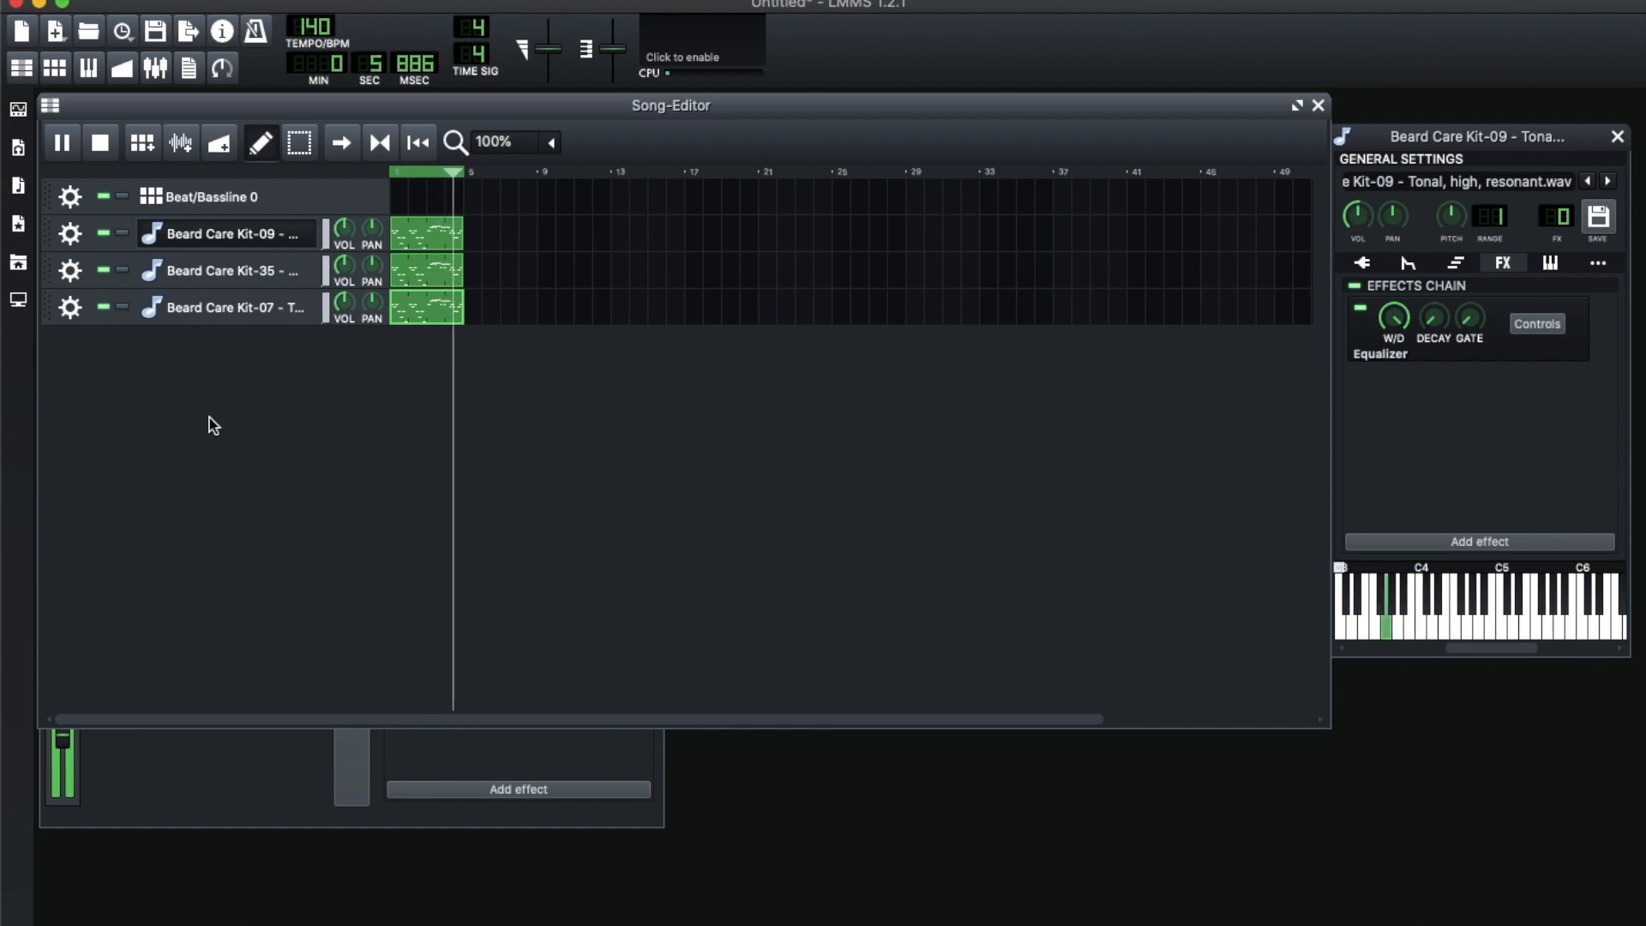
key(space)
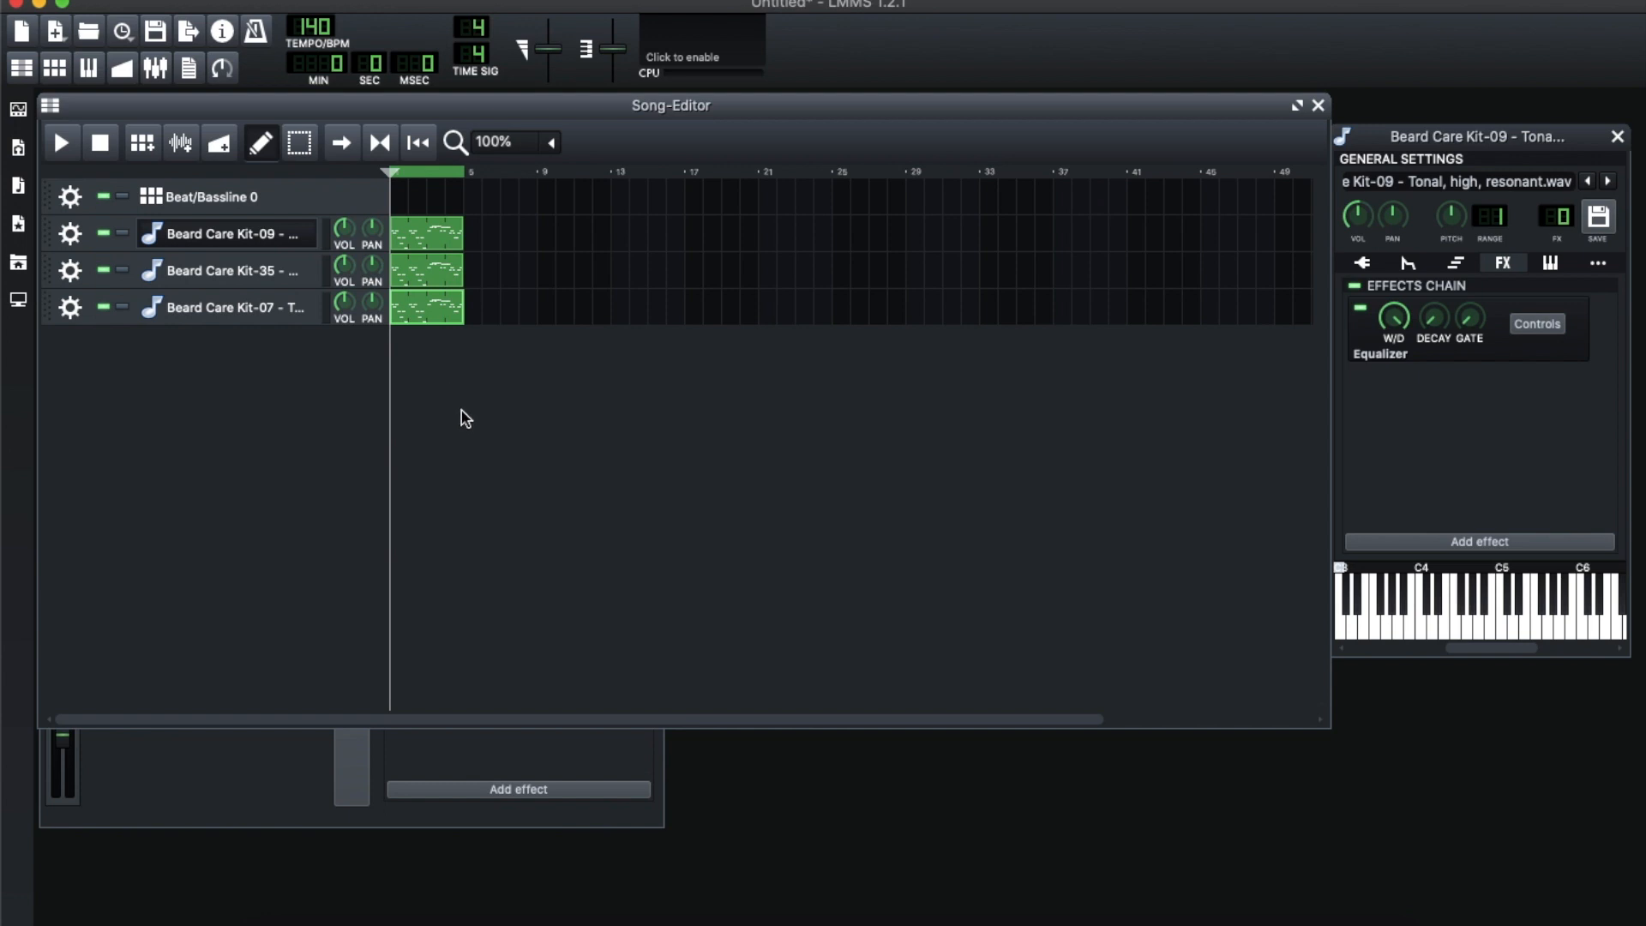
click(104, 233)
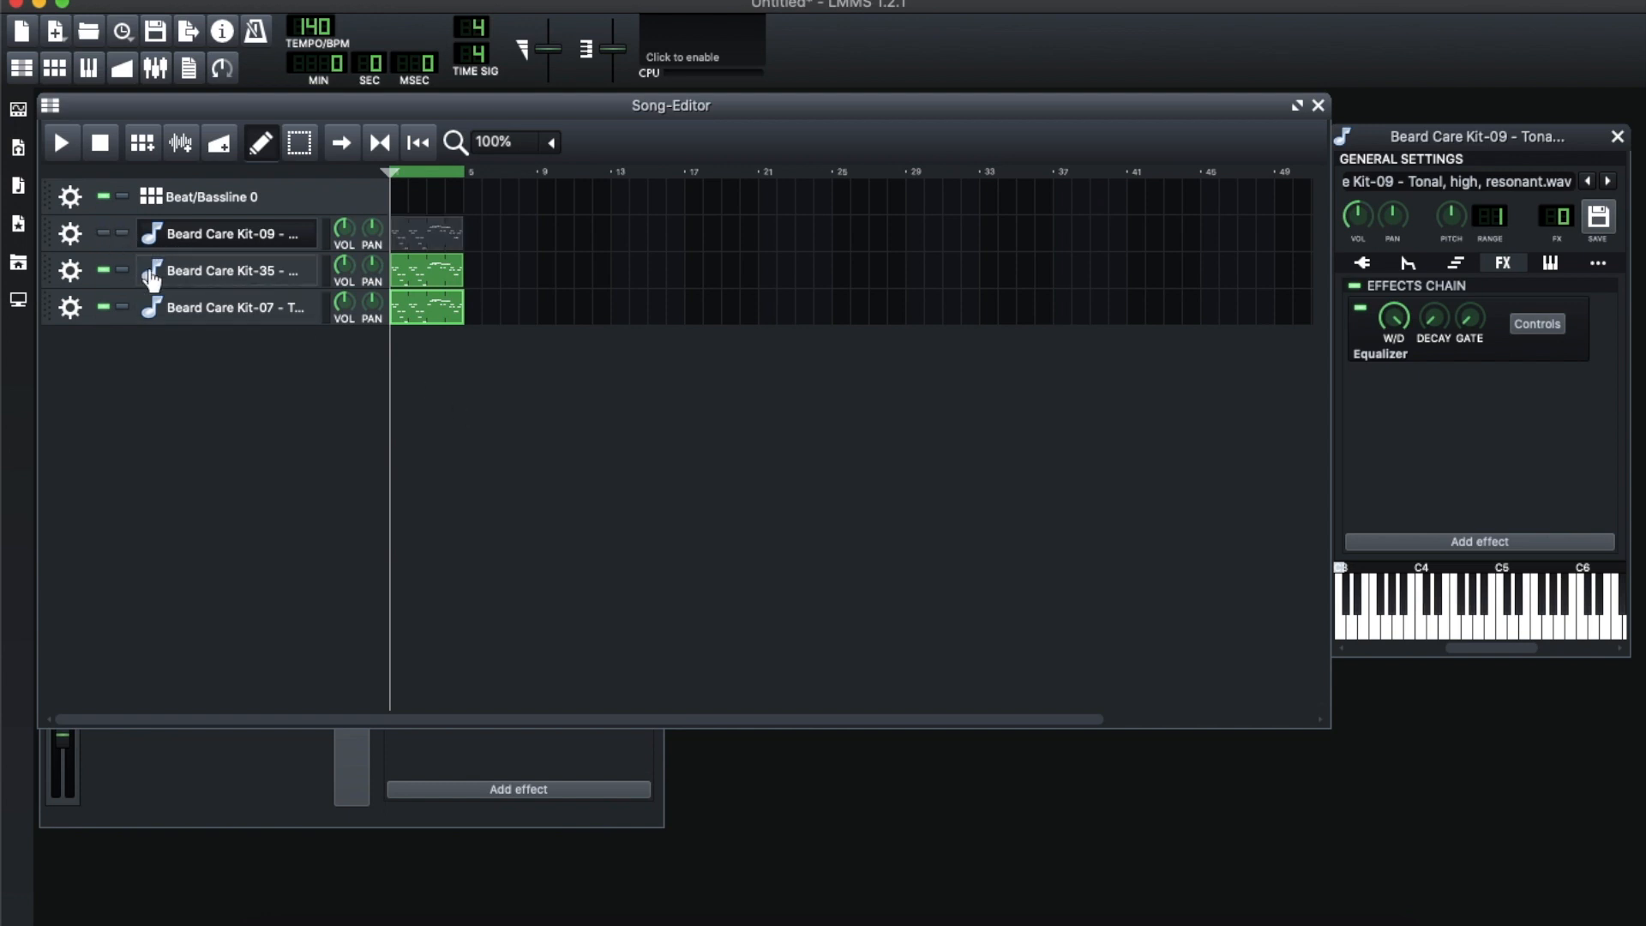
key(space)
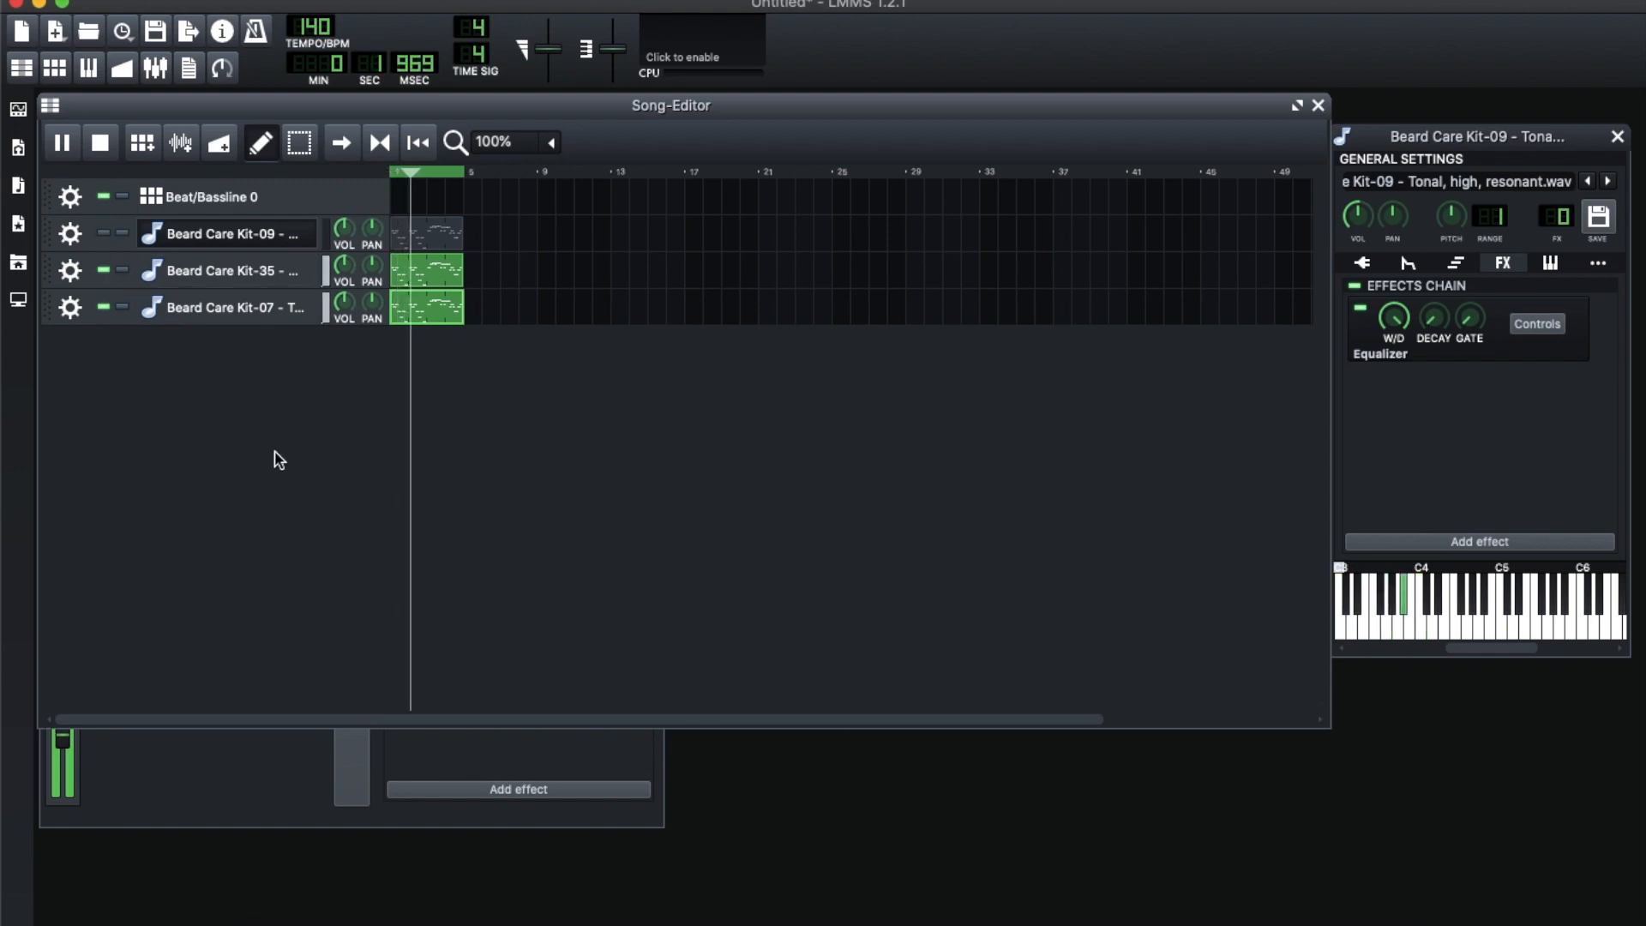
key(space)
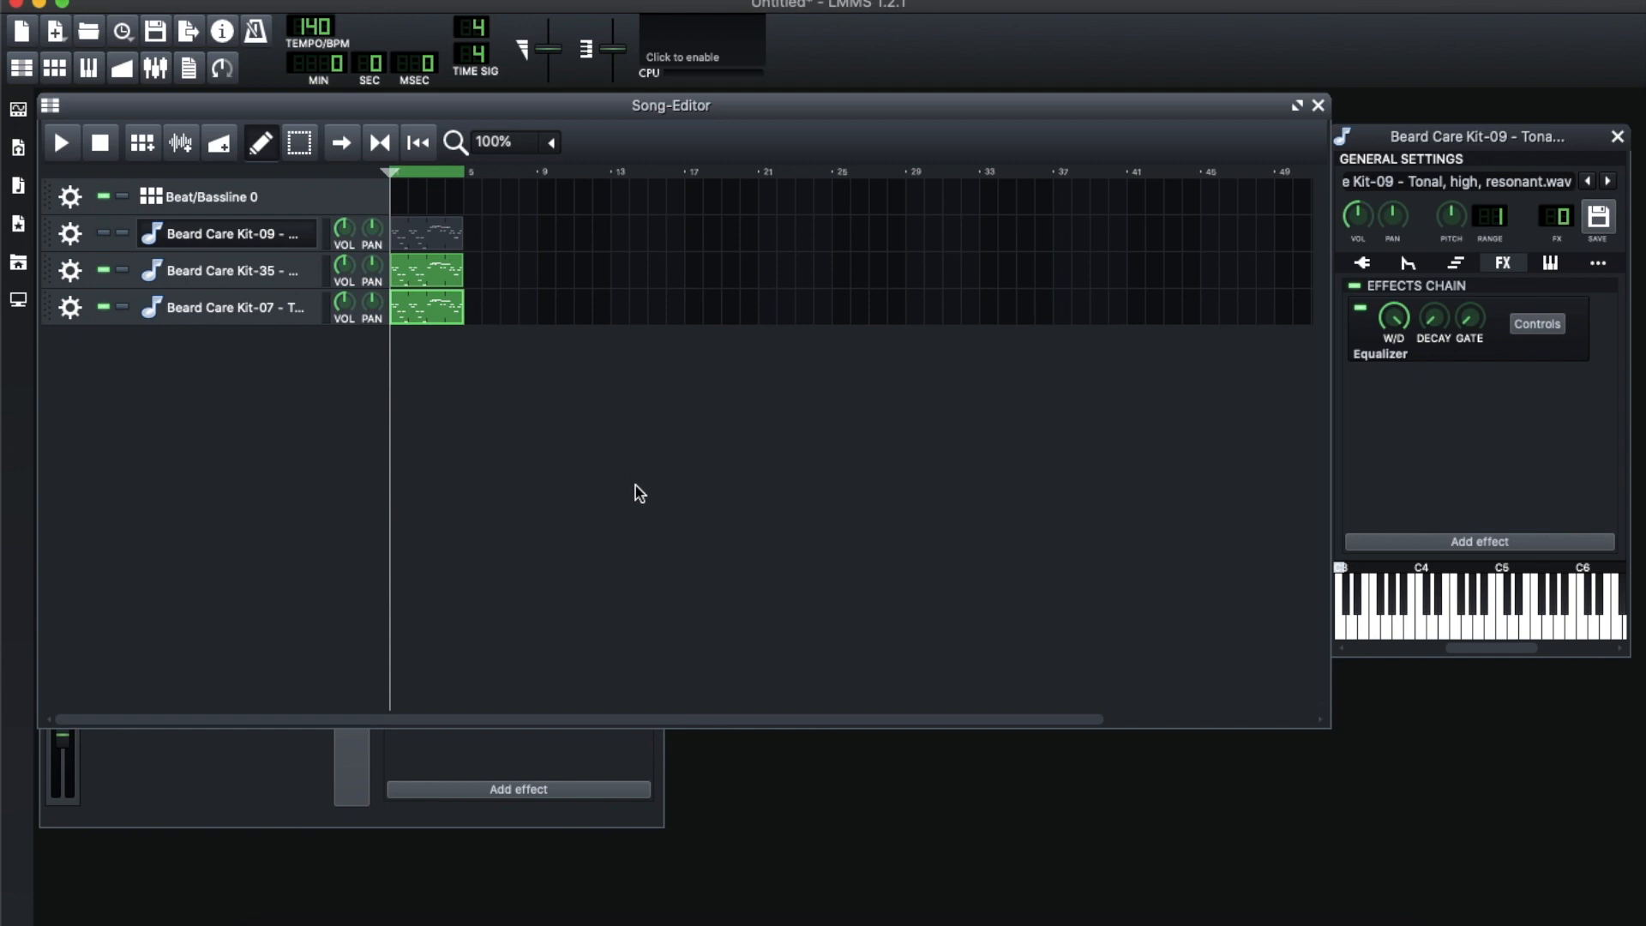
Open the Beard Care Kit-07 - Tonal Hit instrument, listen to its soloed pattern, and play a few notes at C3
click(206, 309)
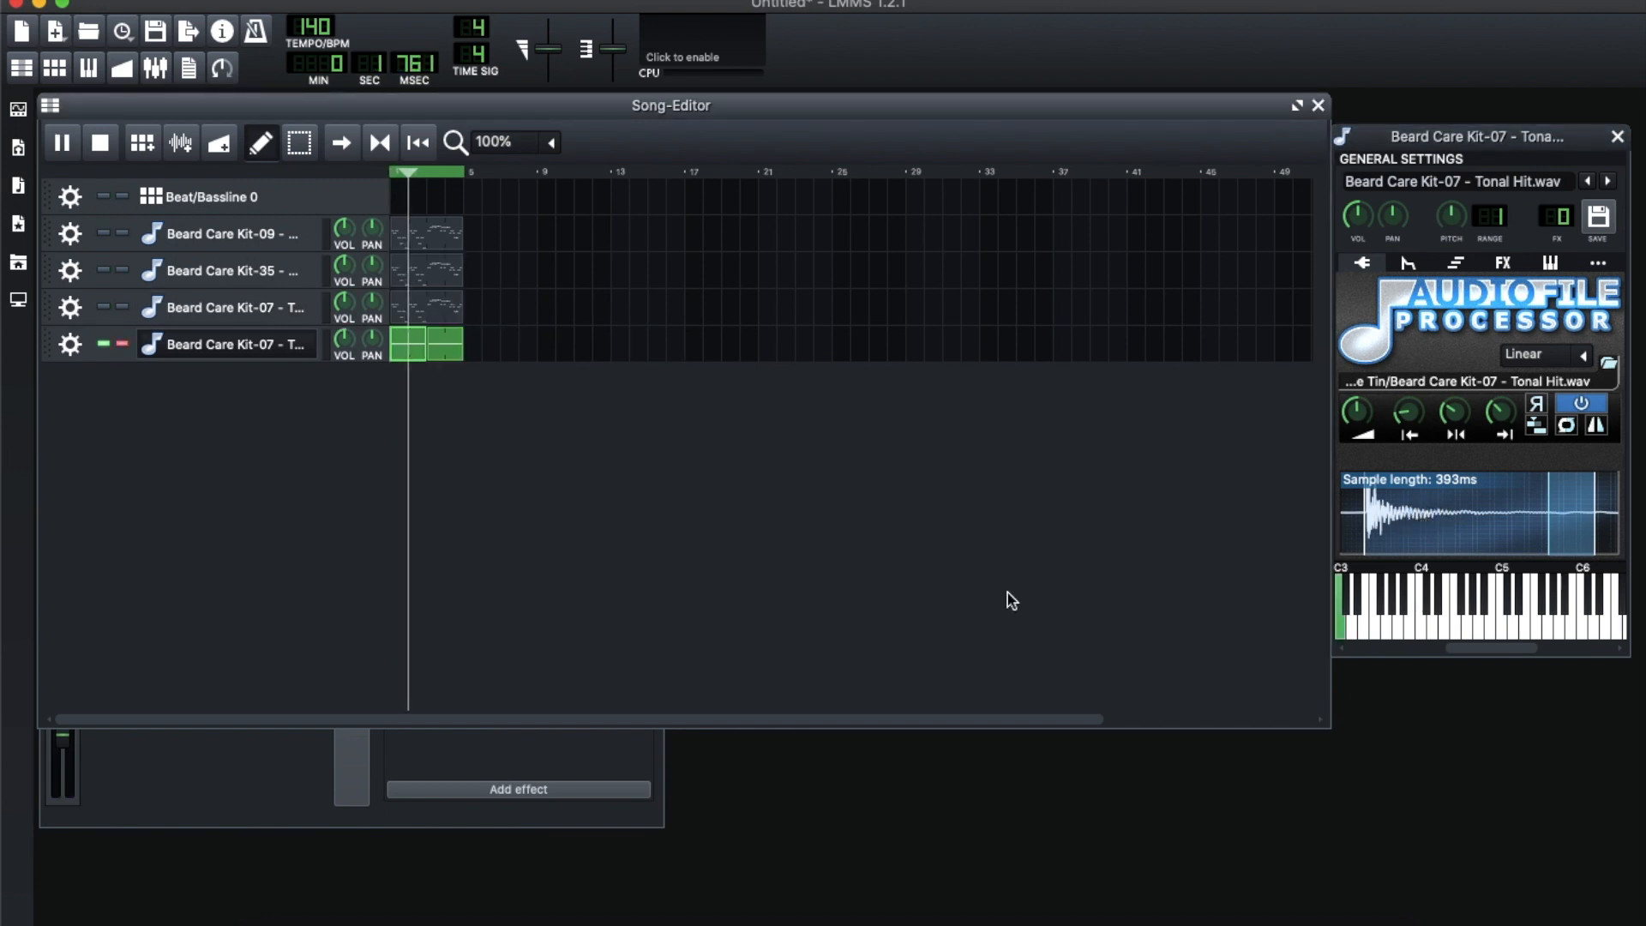
key(space)
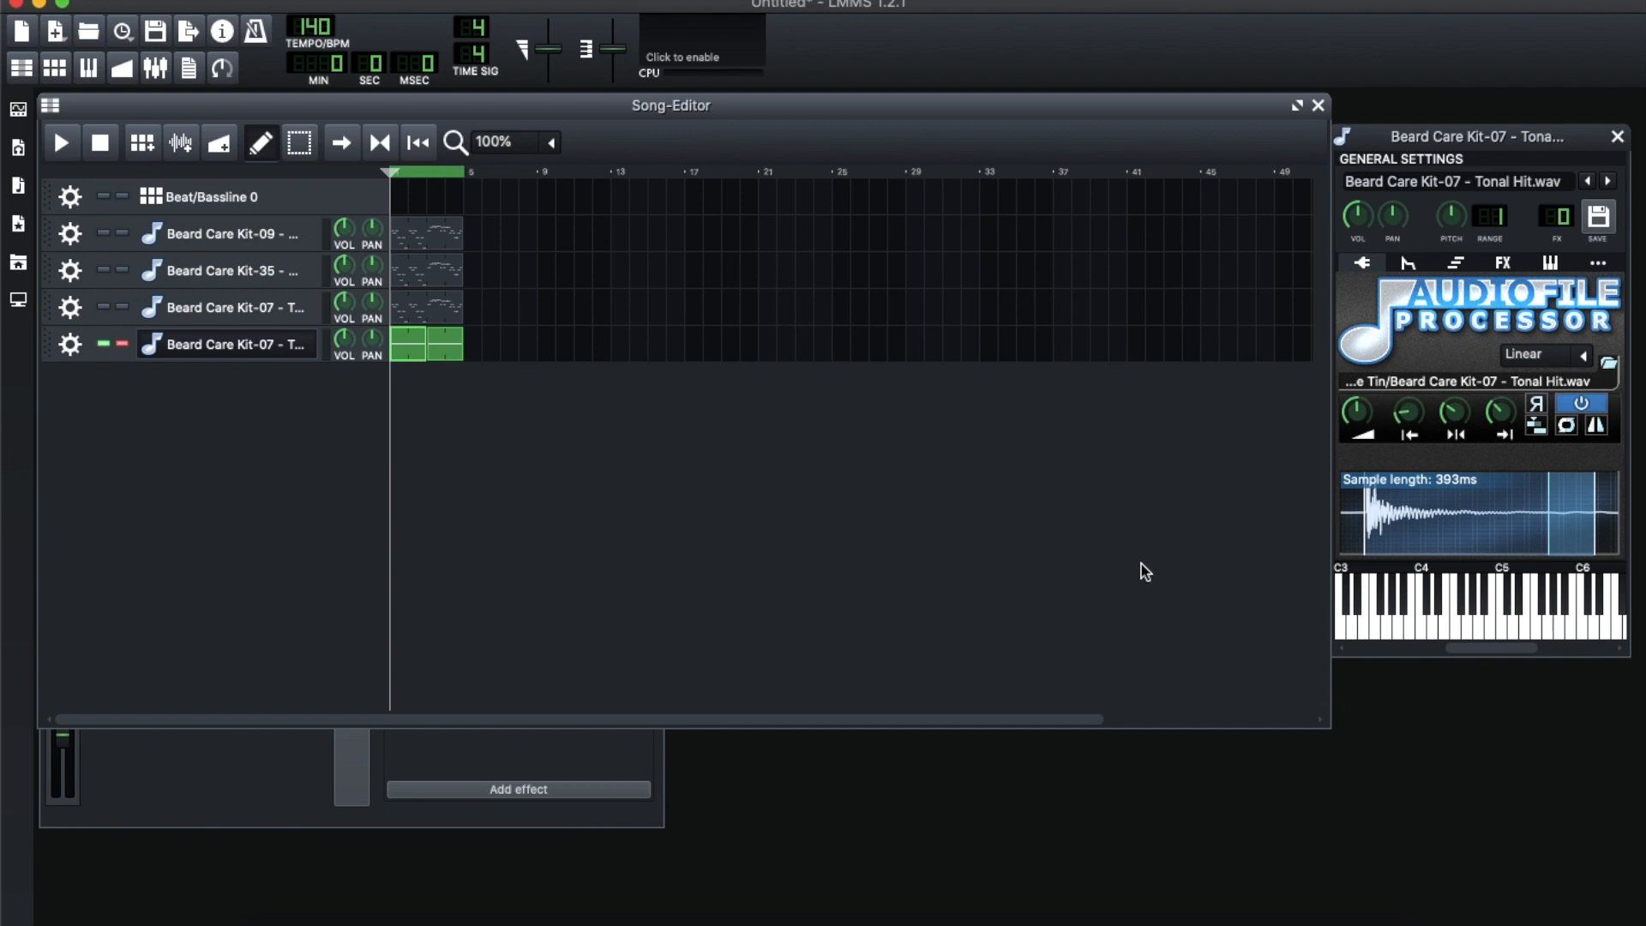
key(z)
key(z)
key(z)
Activate the Tonal Hit's volume envelope, raise its attack slightly, and play low notes up and down the scale
click(1409, 264)
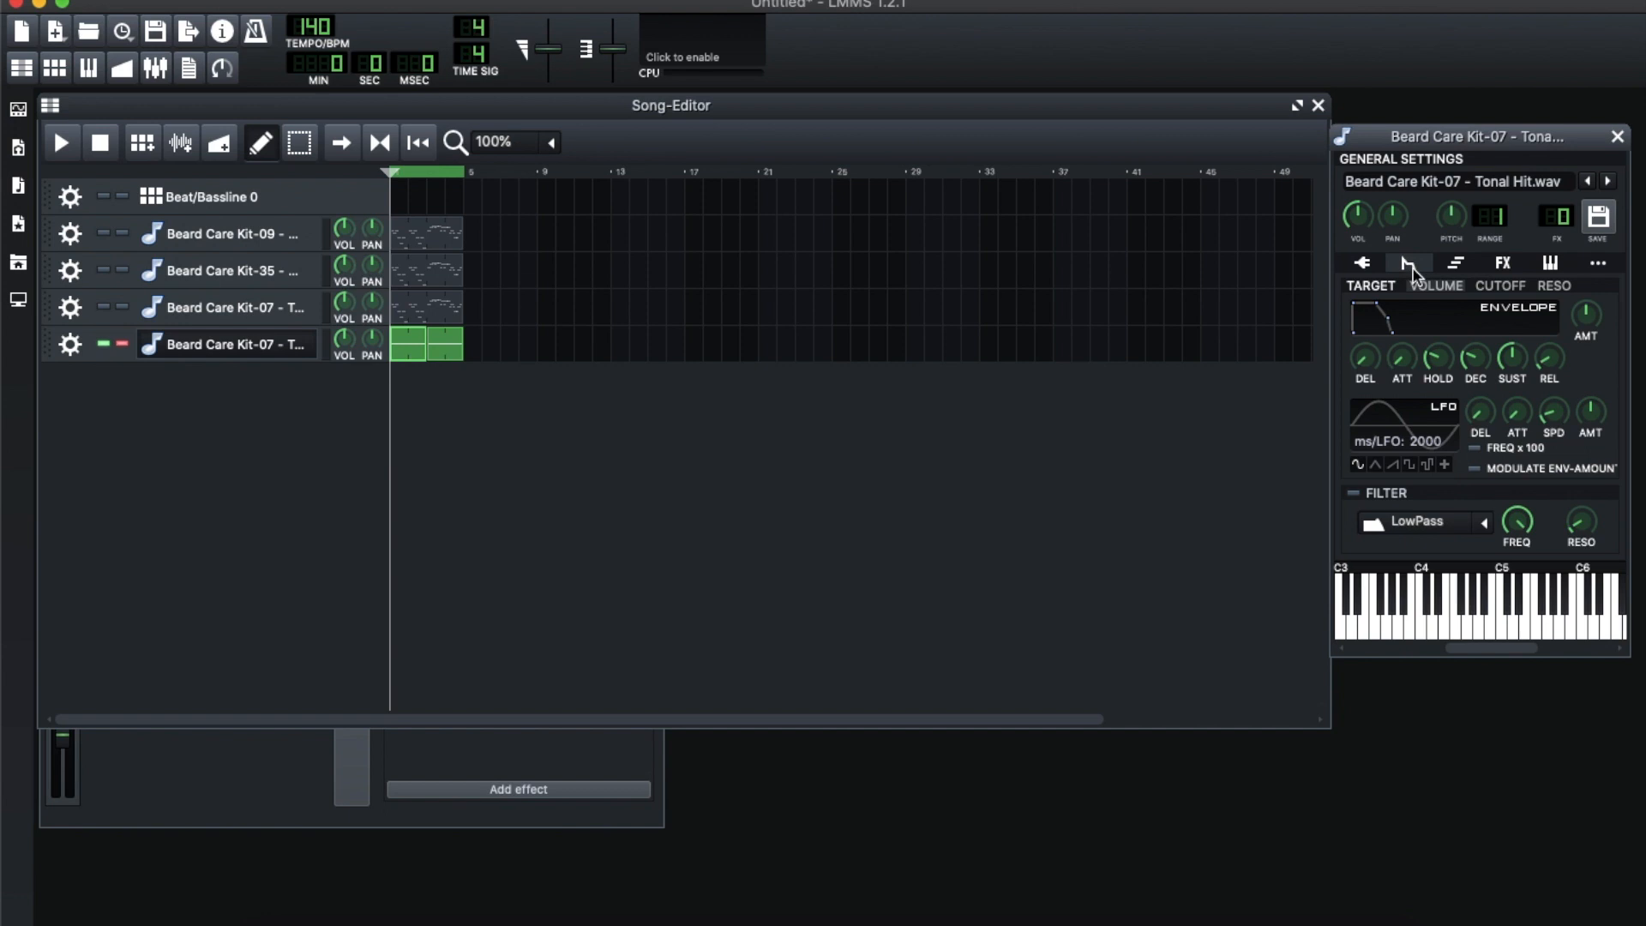
click(1431, 324)
drag(1403, 360, 1403, 345)
key(z)
key(x)
key(c)
key(v)
key(b)
key(v)
key(c)
key(x)
key(z)
Switch the volume envelope off and back on, playing low notes in each state to compare the attack
click(1420, 326)
key(z)
key(z)
click(1440, 322)
key(z)
key(z)
key(x)
key(c)
key(v)
key(c)
key(x)
key(z)
Return to the Tonal Hit's sample waveform and play low notes to watch how far playback runs
click(1365, 263)
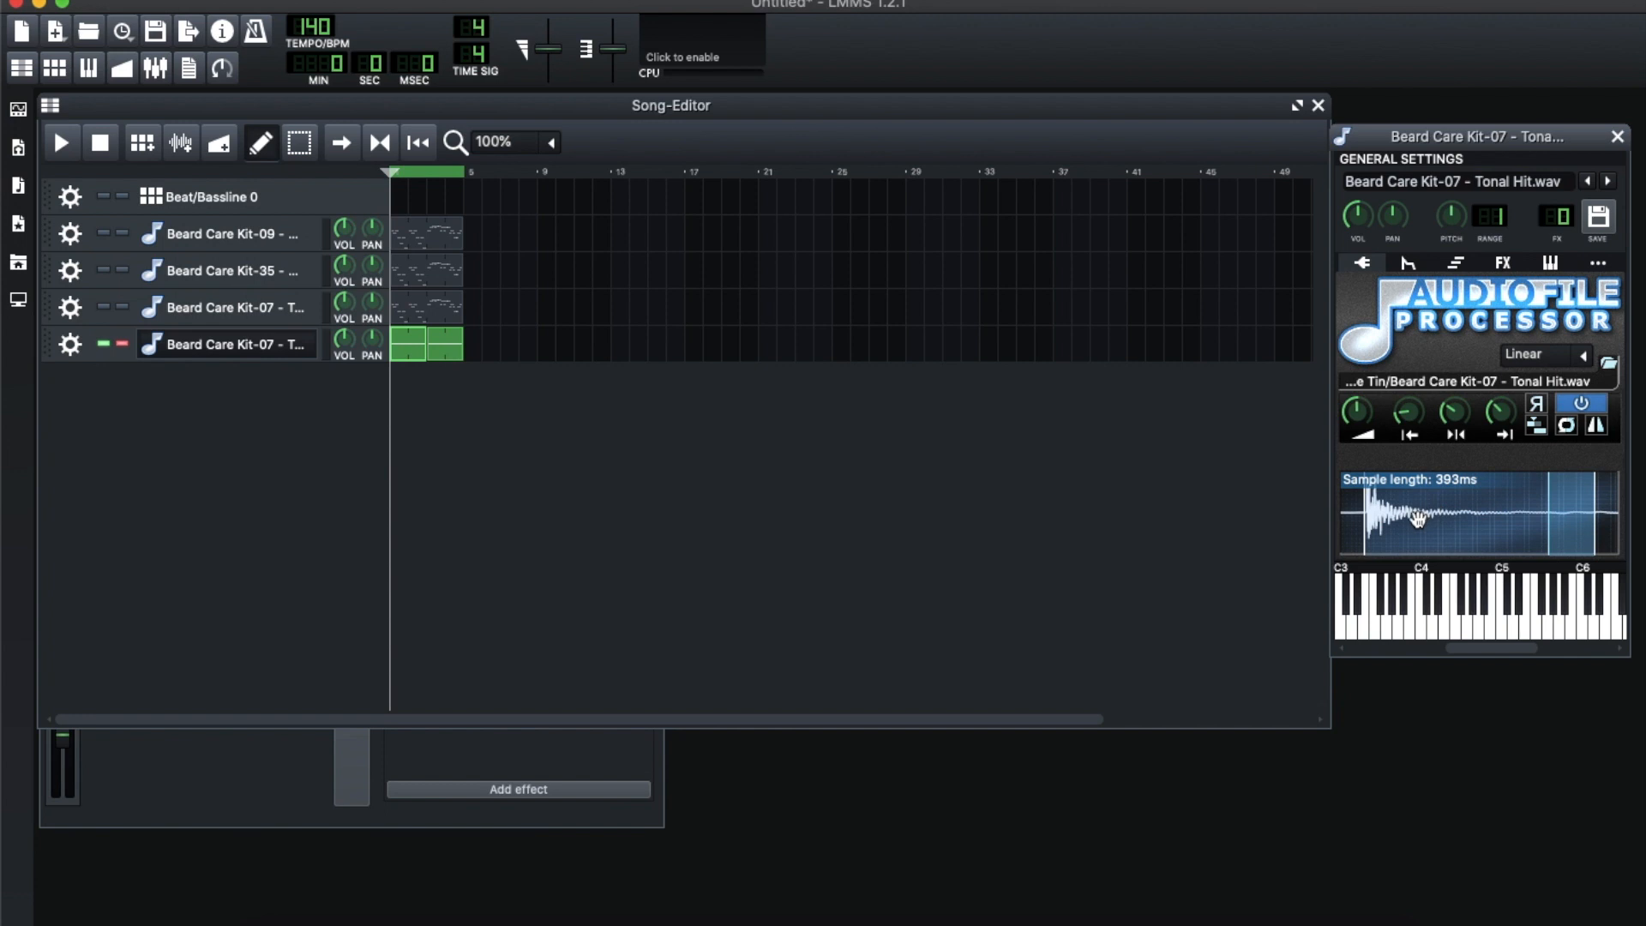
key(z)
key(z)
key(z)
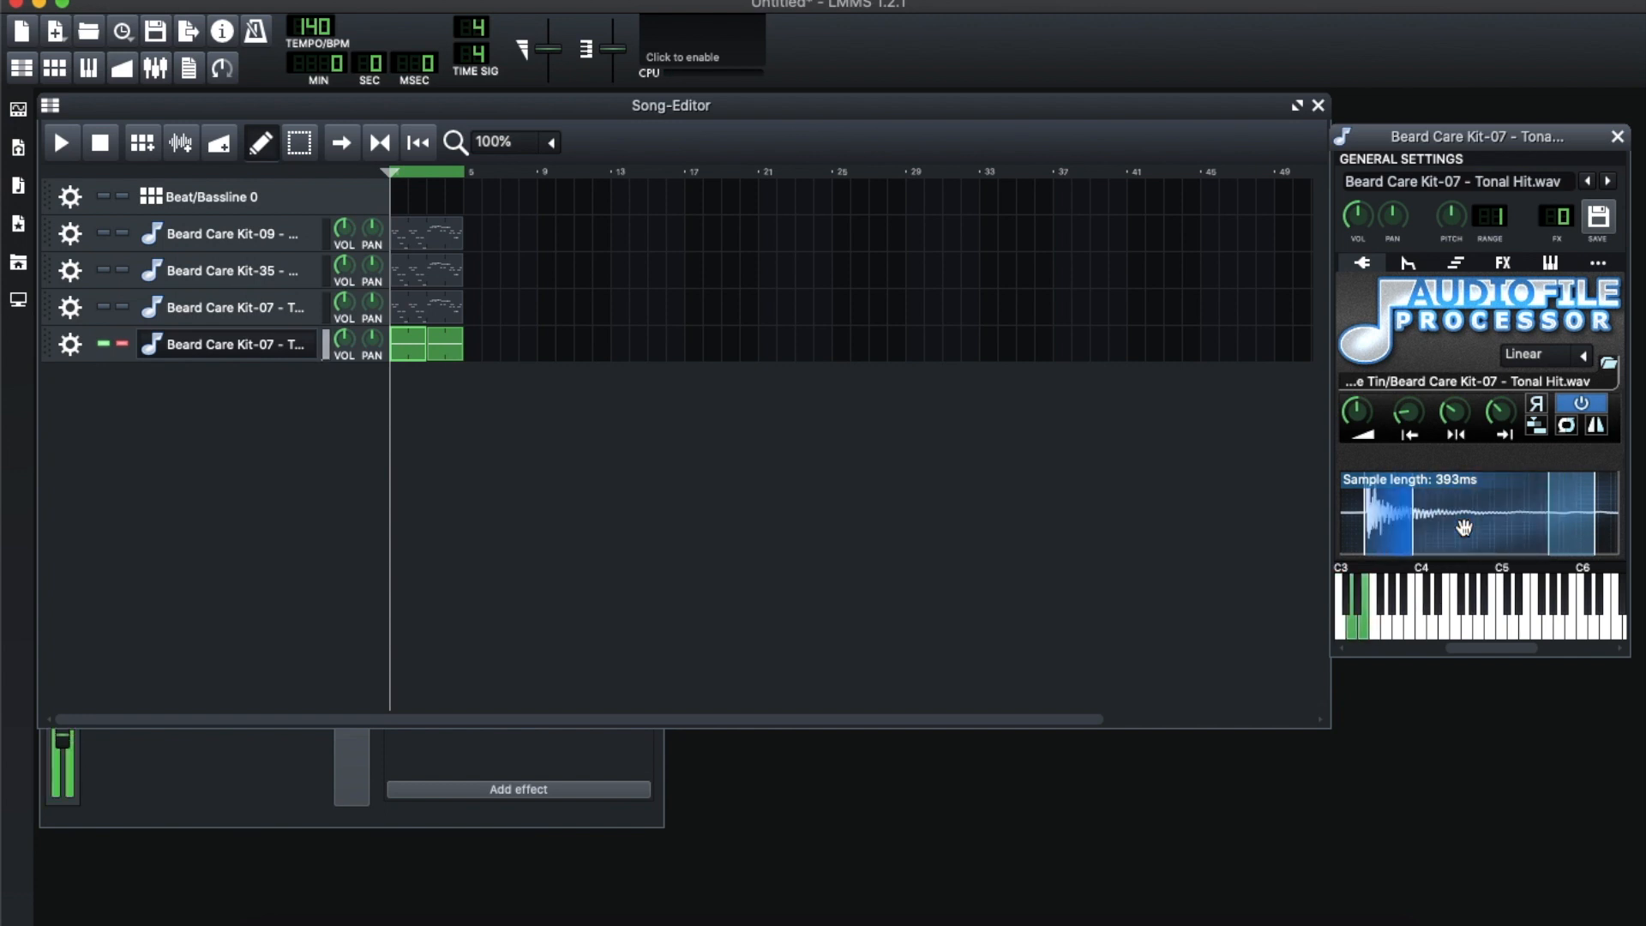
key(z)
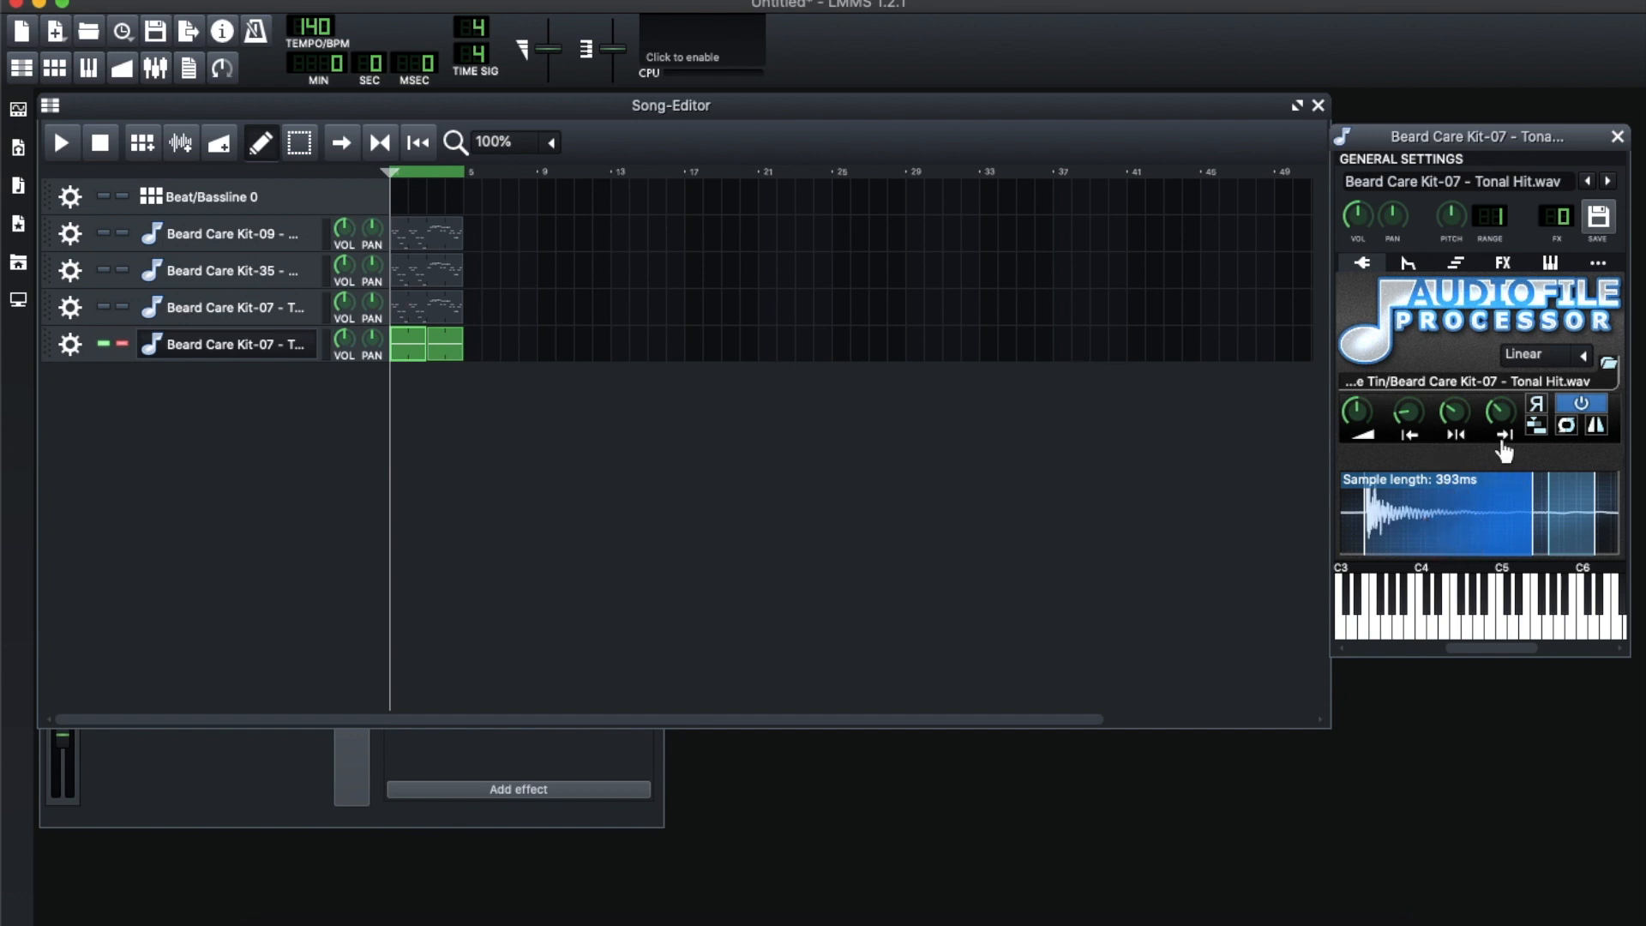
Move the Tonal Hit's loop point back to just after the initial peak and enable ping-pong looping
drag(1532, 496, 1415, 498)
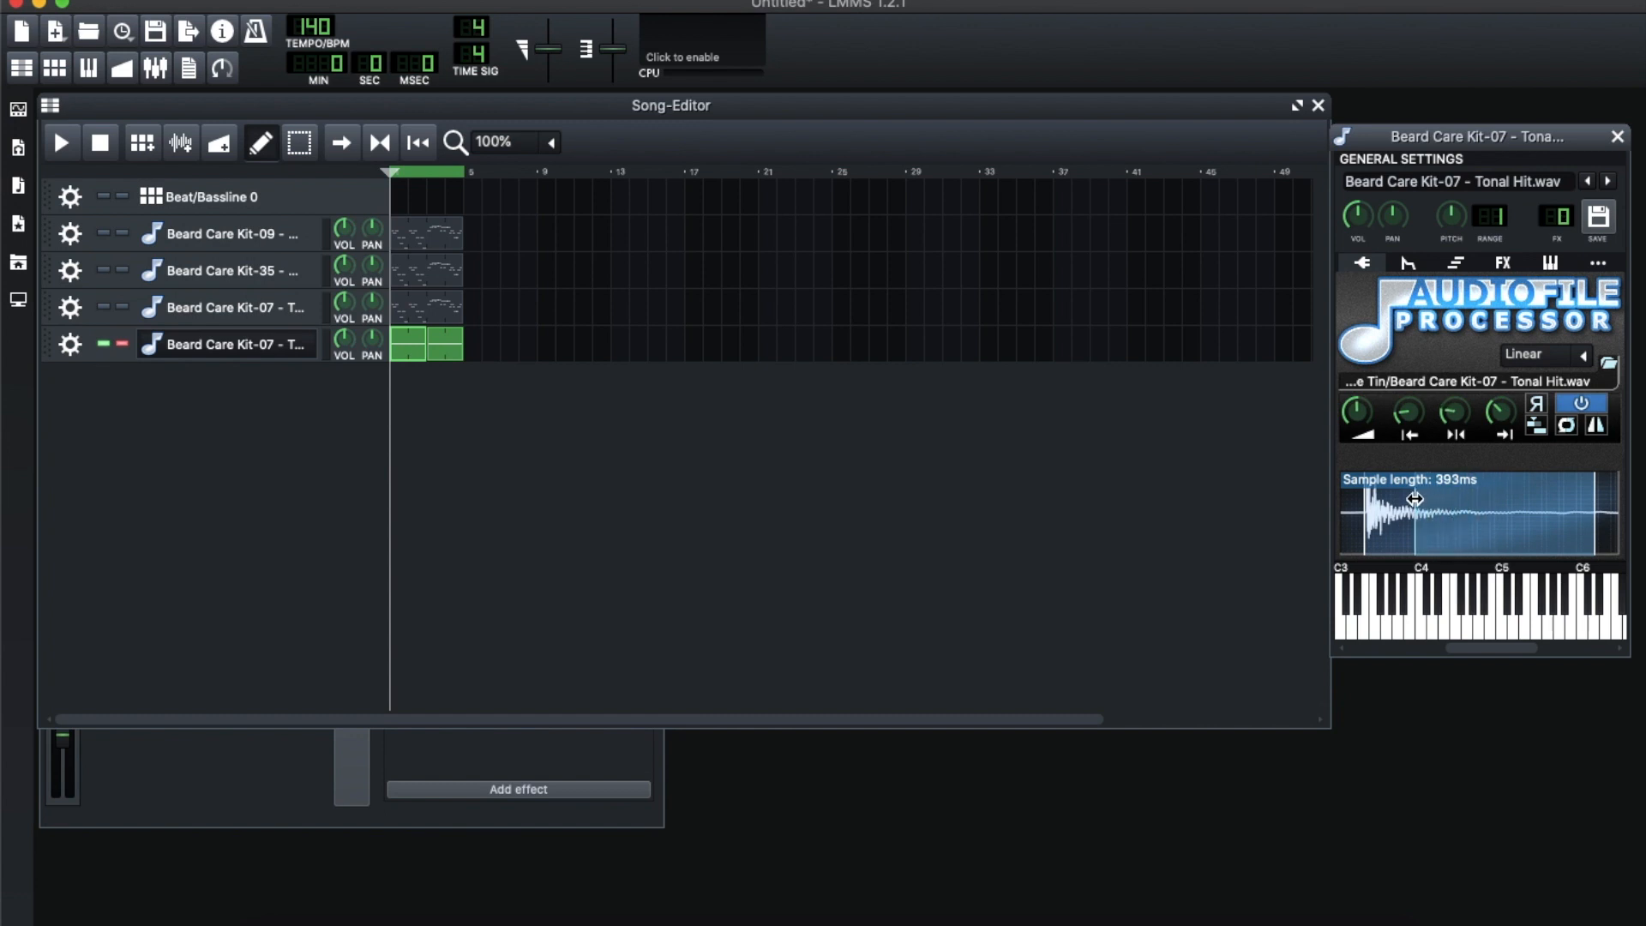
click(1598, 427)
drag(1412, 502, 1406, 507)
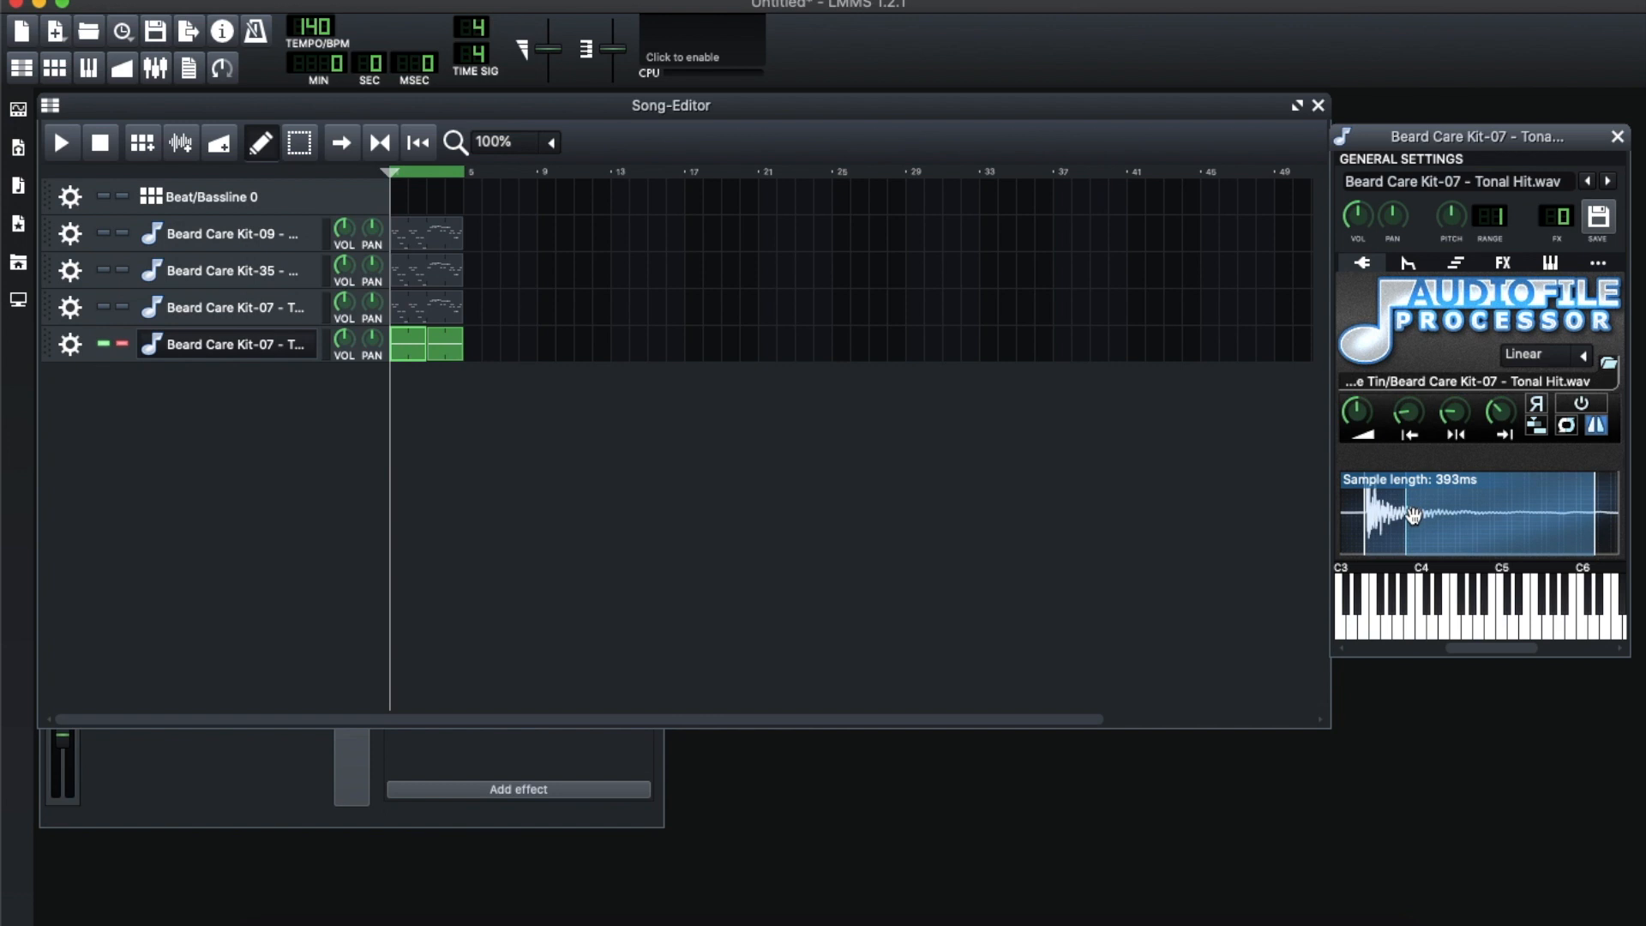
Compare standard looping with ping-pong looping by playing low notes in each mode
click(1568, 426)
key(z)
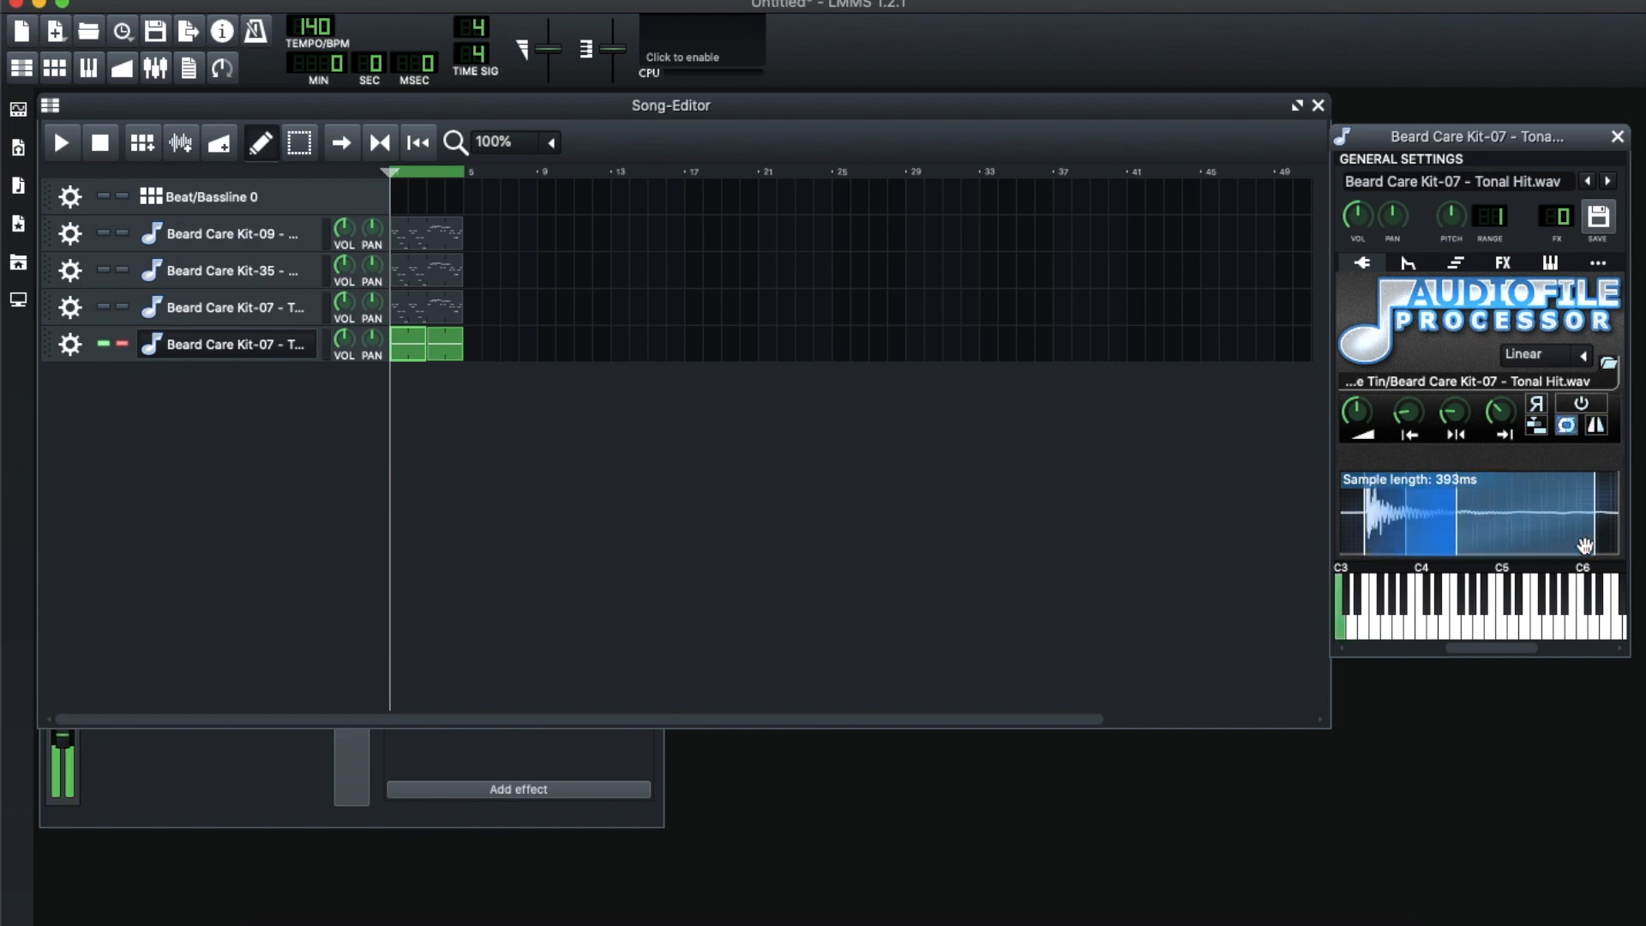
key(x)
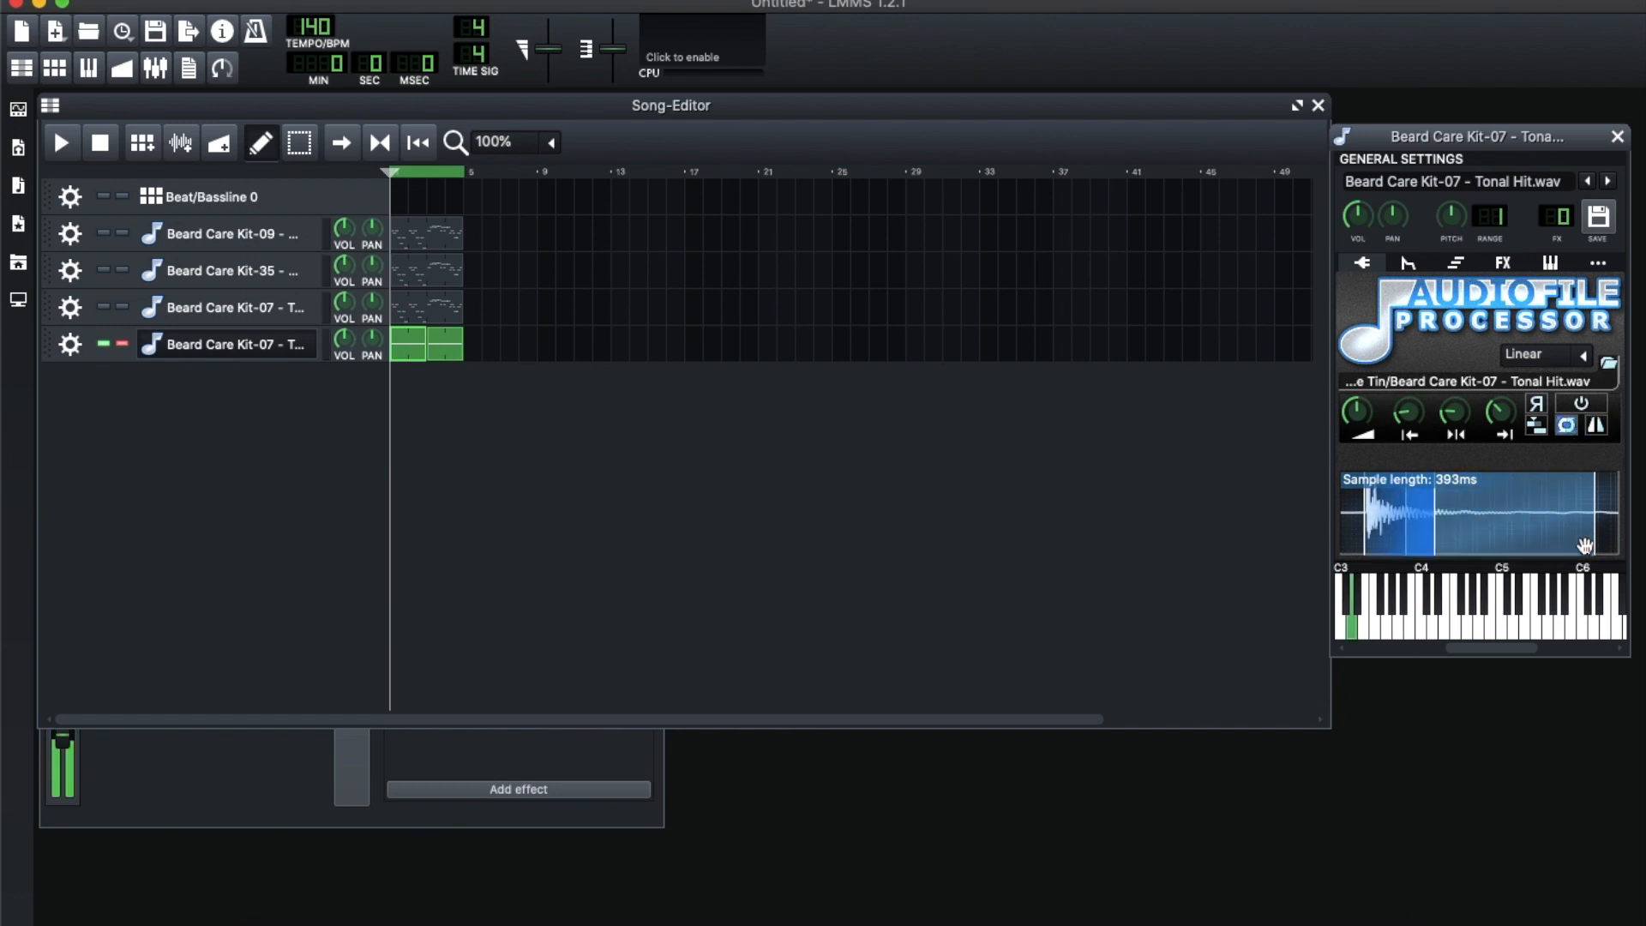
key(c)
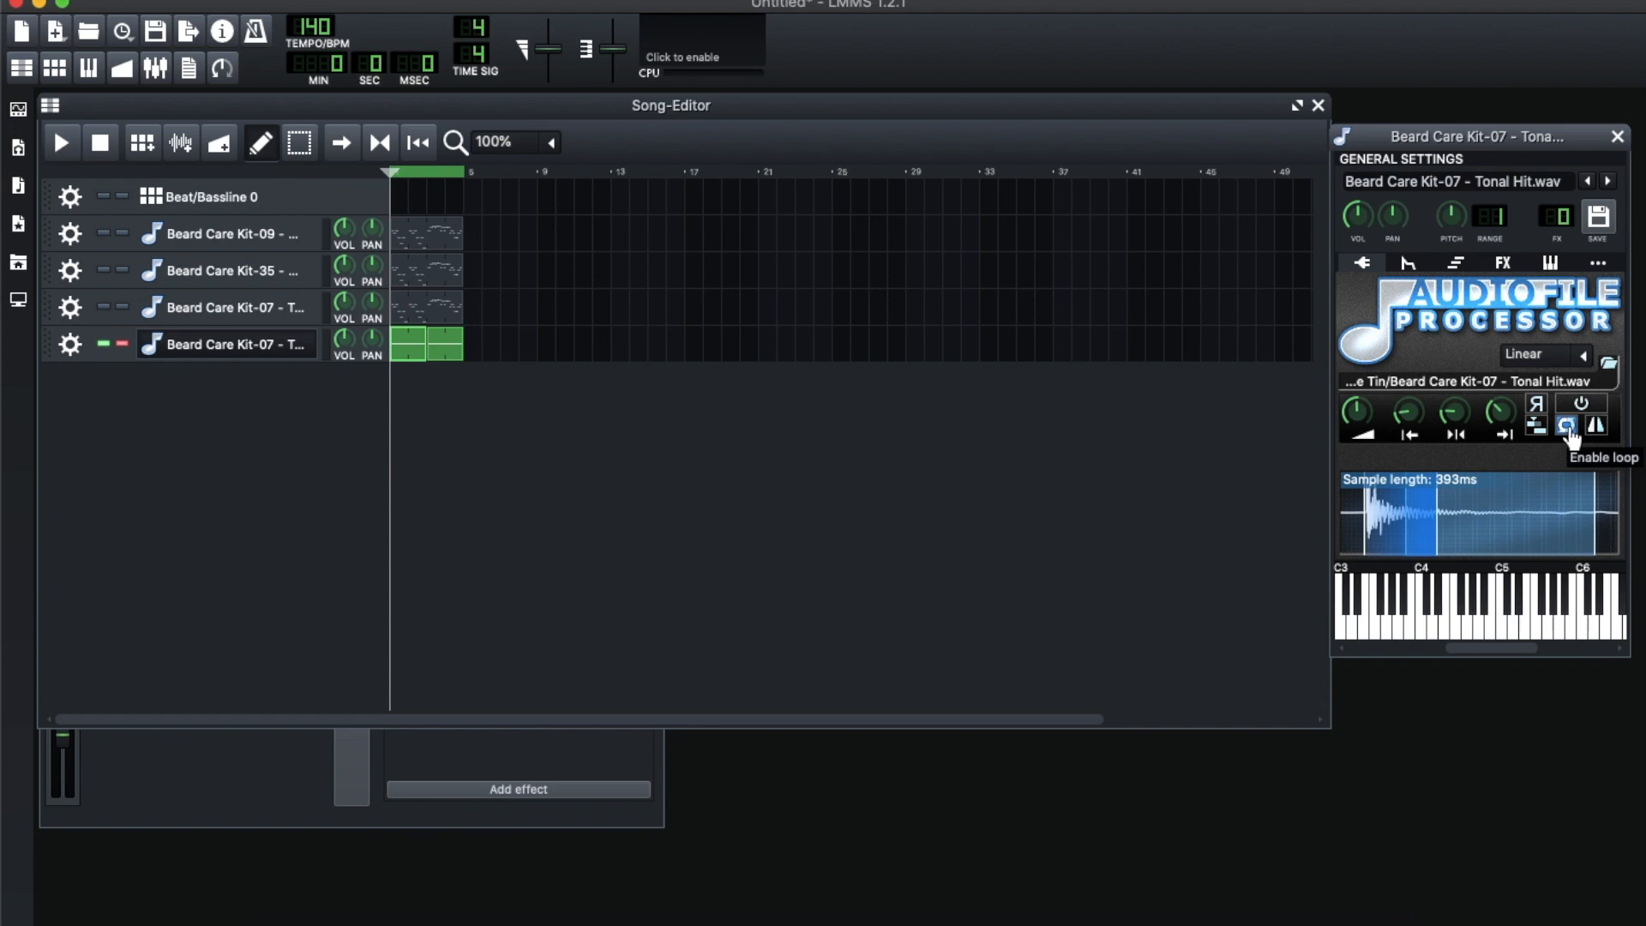
key(z)
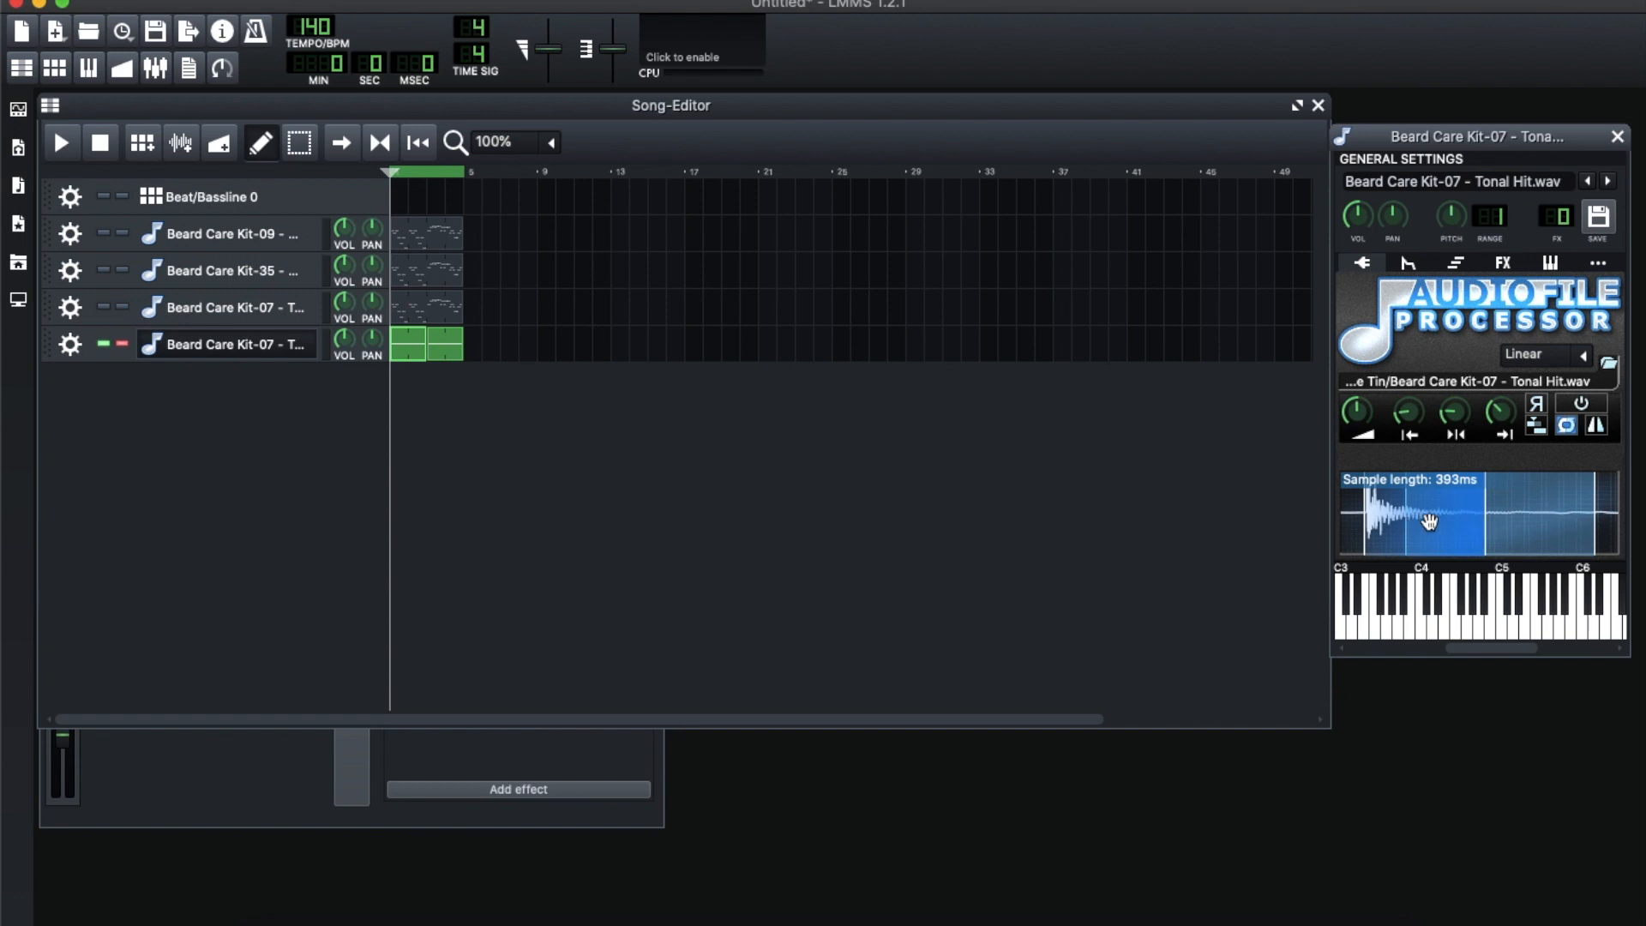
click(1596, 430)
key(z)
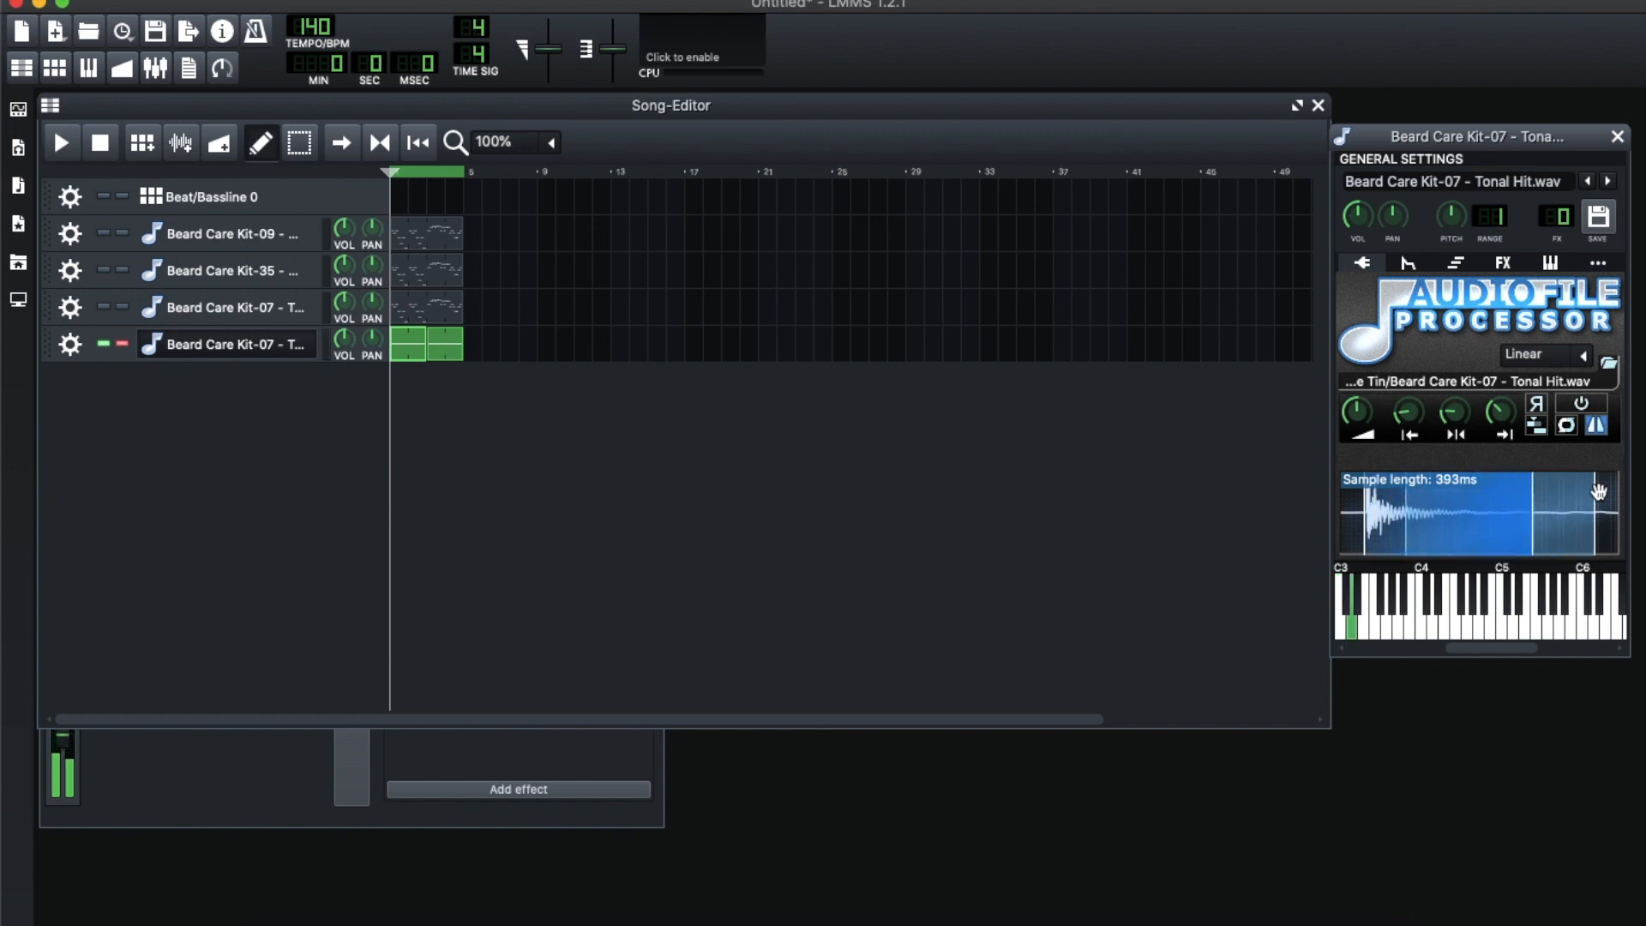
key(x)
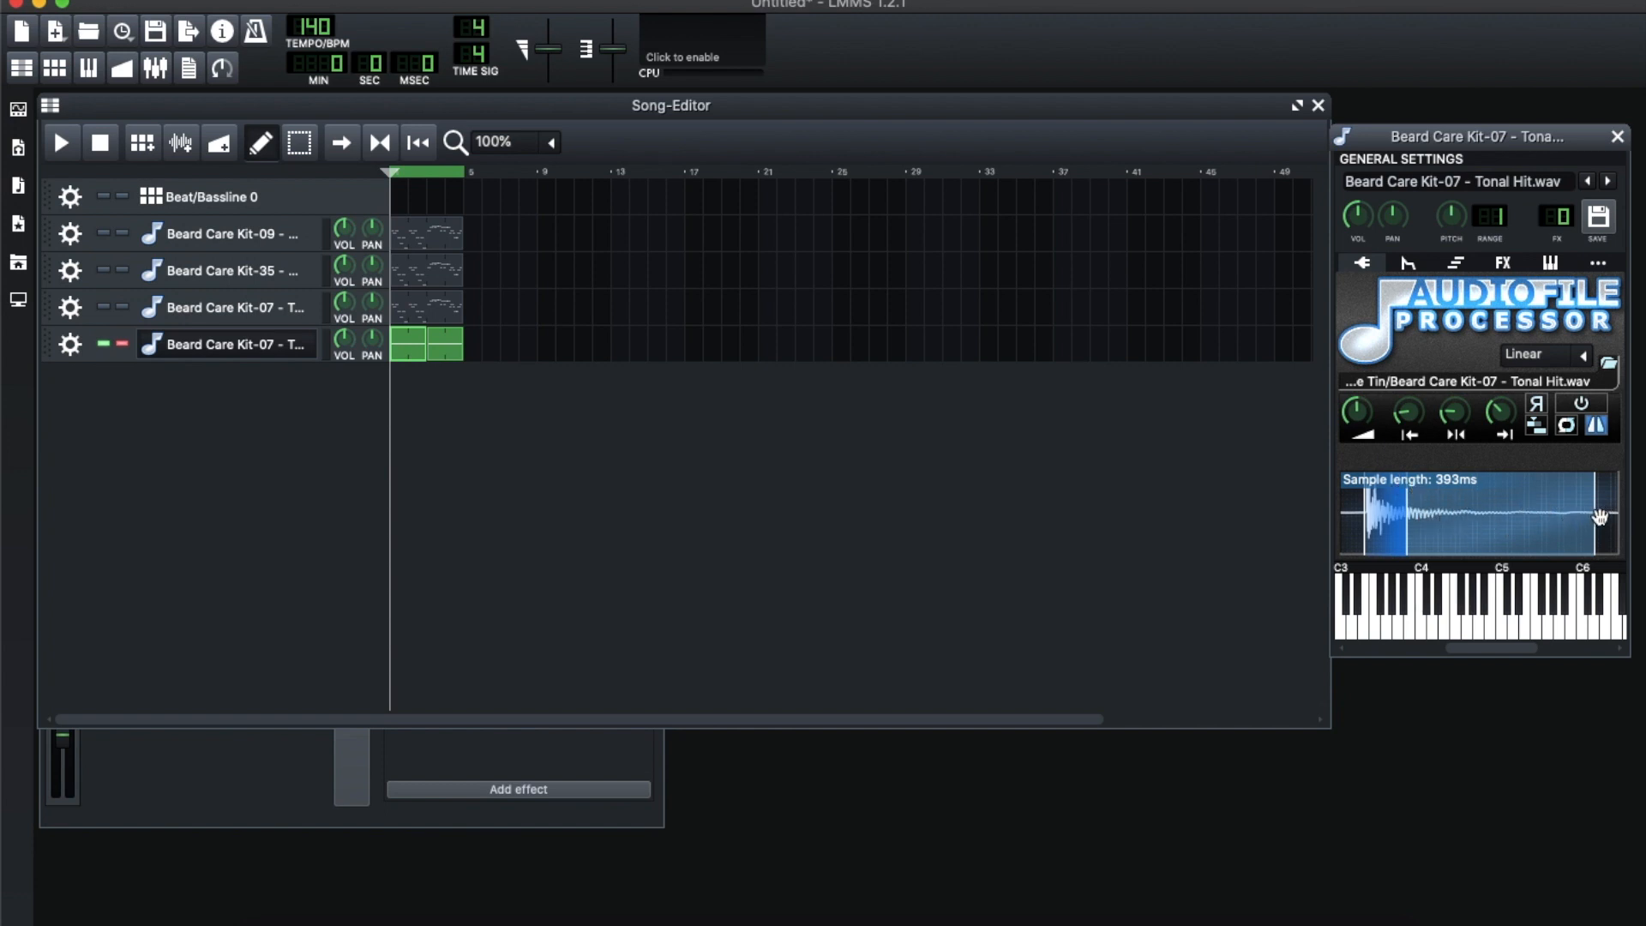
Trim the Tonal Hit's end point inward and move its start past the initial hit, leaving about 58 ms of sample
drag(1595, 513, 1430, 518)
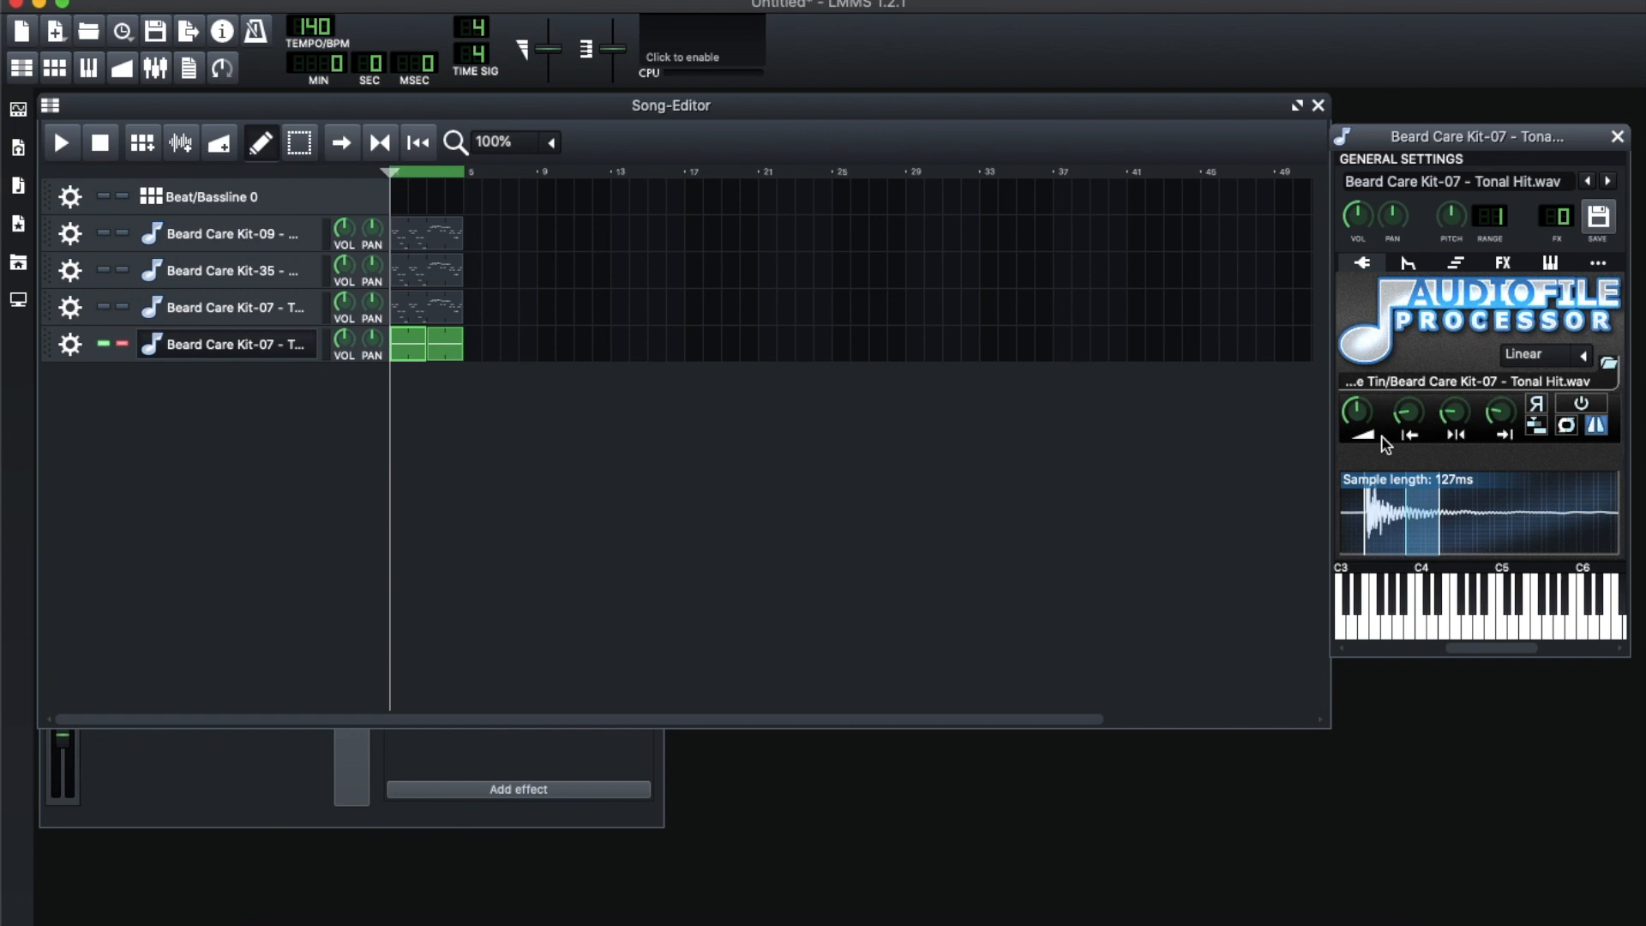
click(1357, 413)
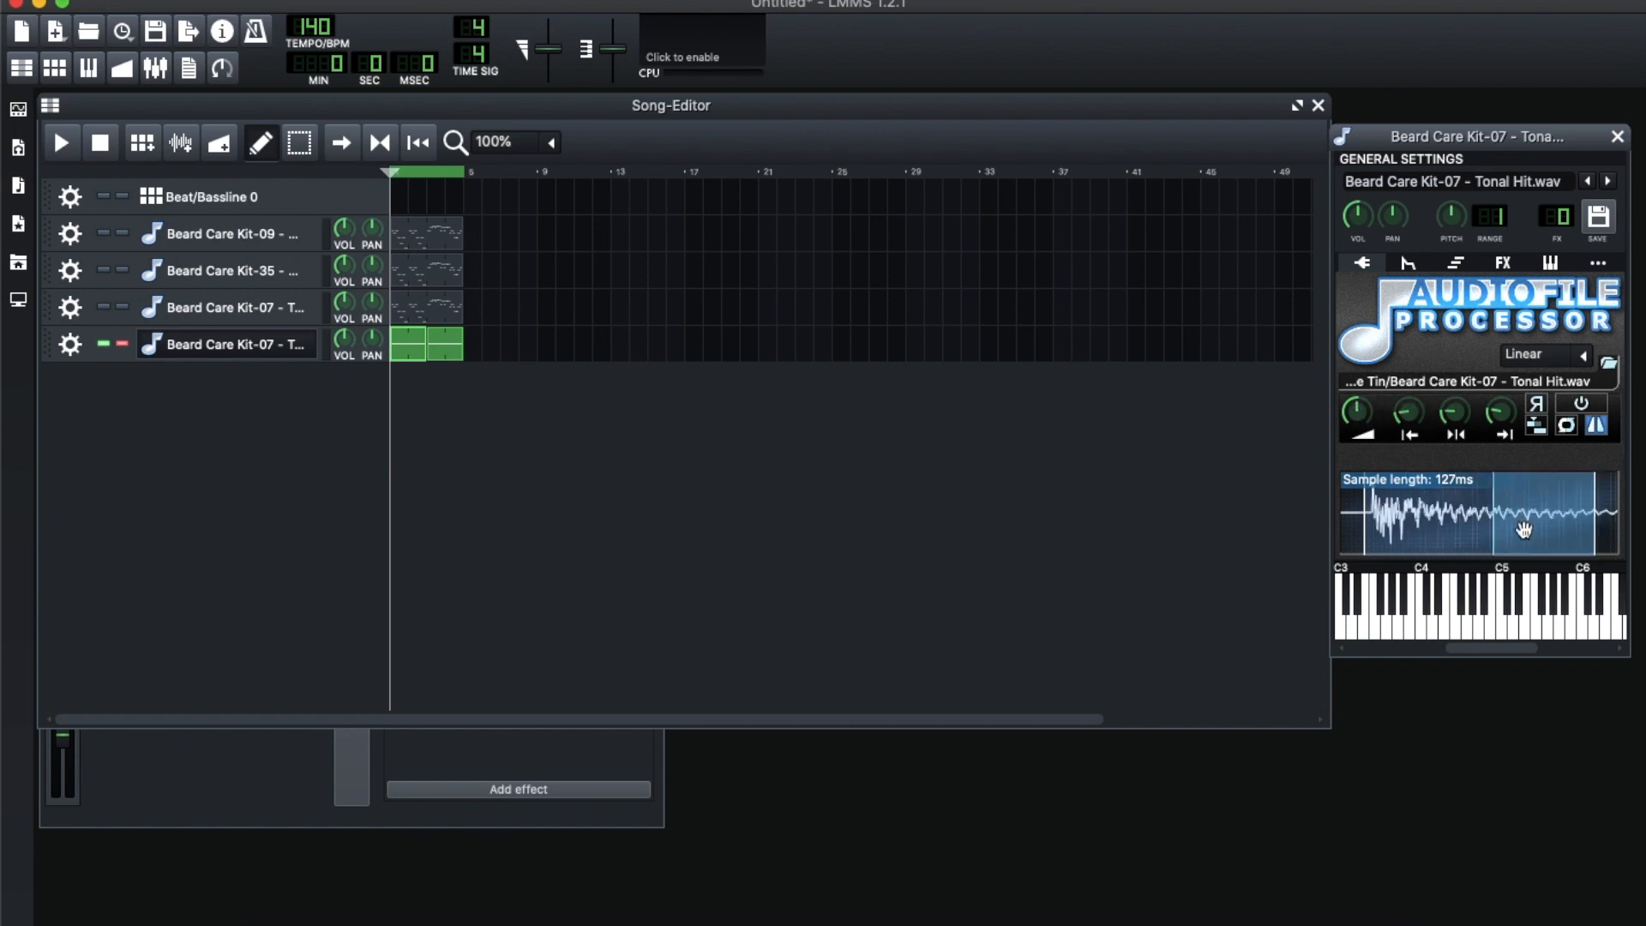
mouse_move(1593, 522)
mouse_down()
mouse_move(1623, 520)
mouse_move(1535, 523)
mouse_move(1593, 527)
mouse_up()
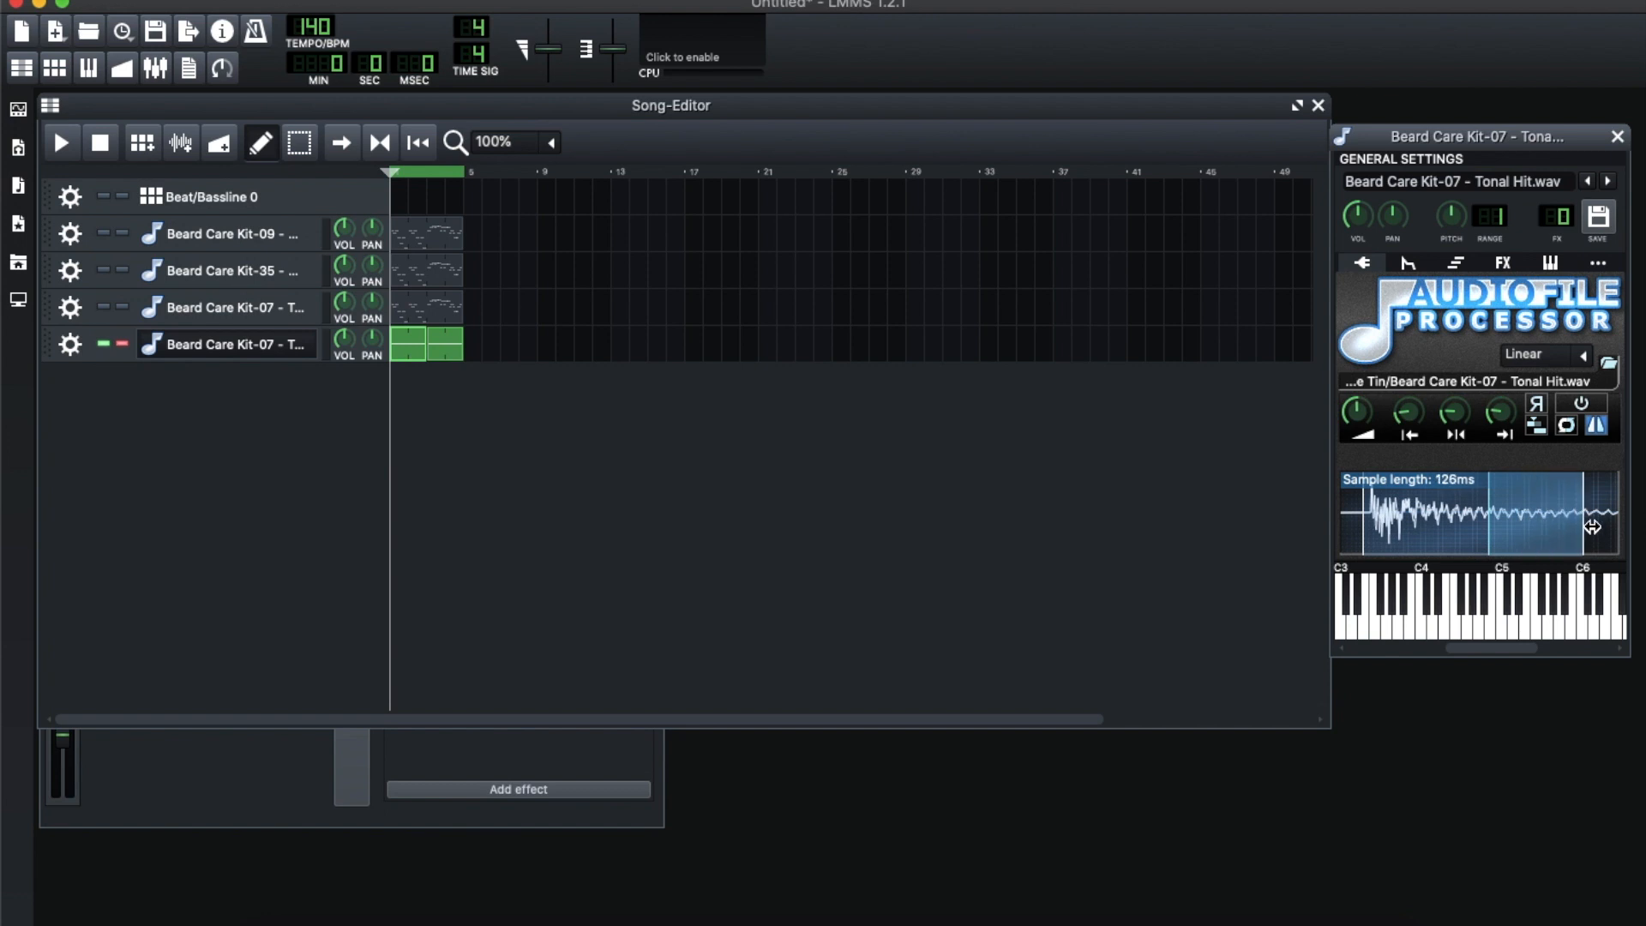
mouse_move(1364, 522)
mouse_down()
mouse_move(1562, 518)
mouse_move(1361, 535)
mouse_up()
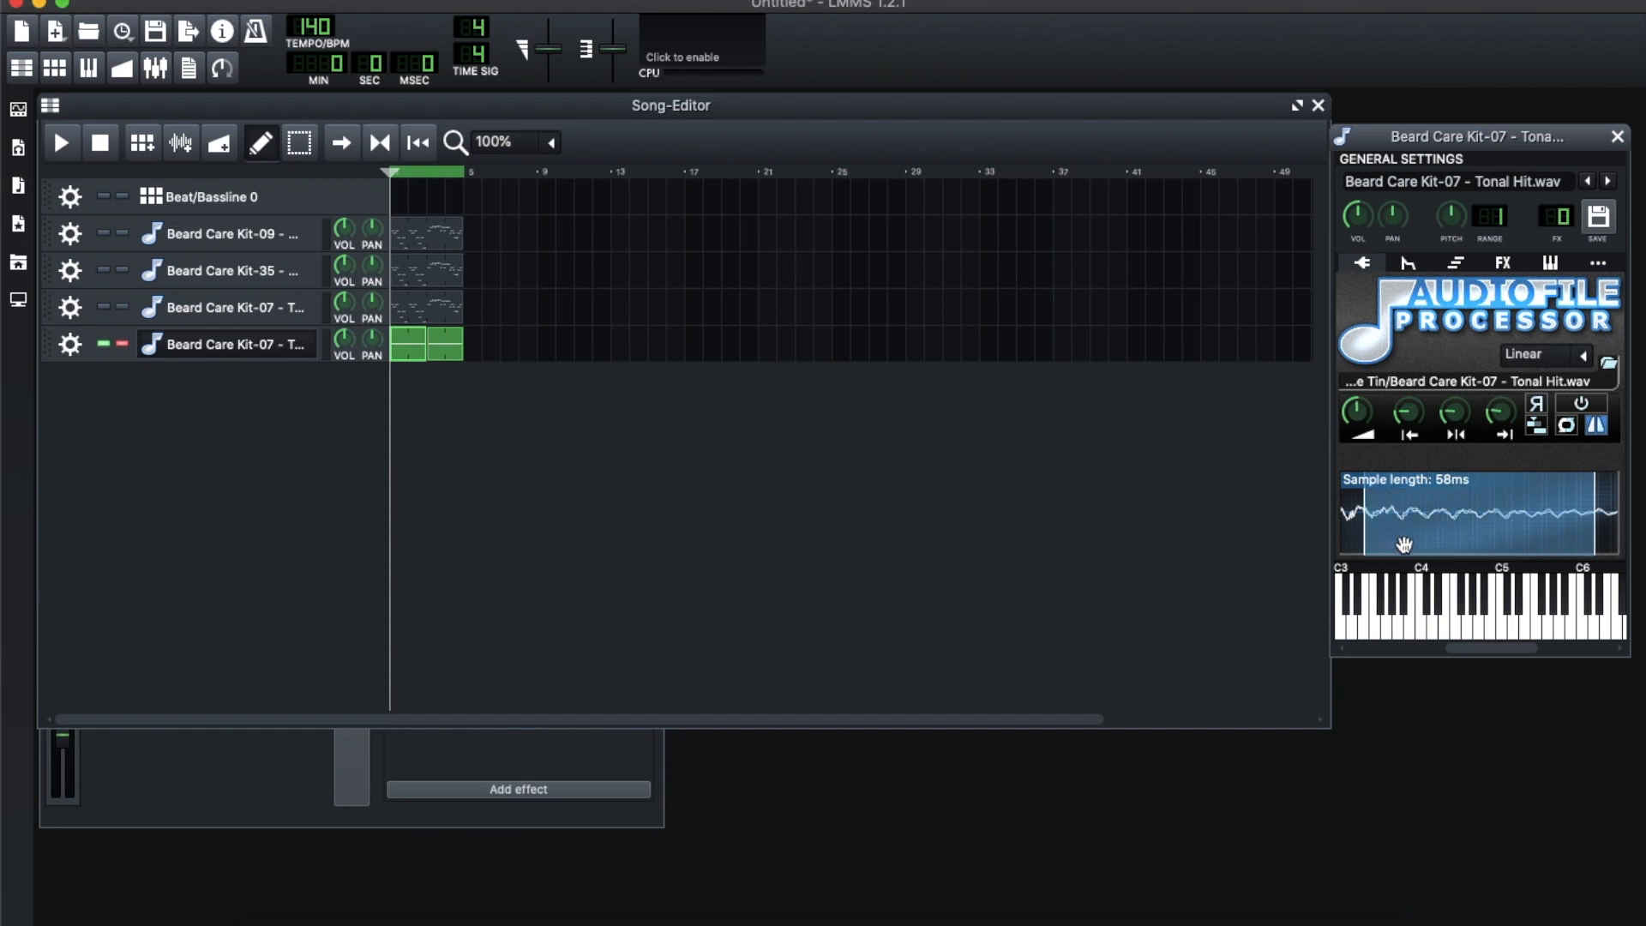
Switch the trimmed sample from ping-pong to standard looping, playing low notes to hear the sustained tone
key(z)
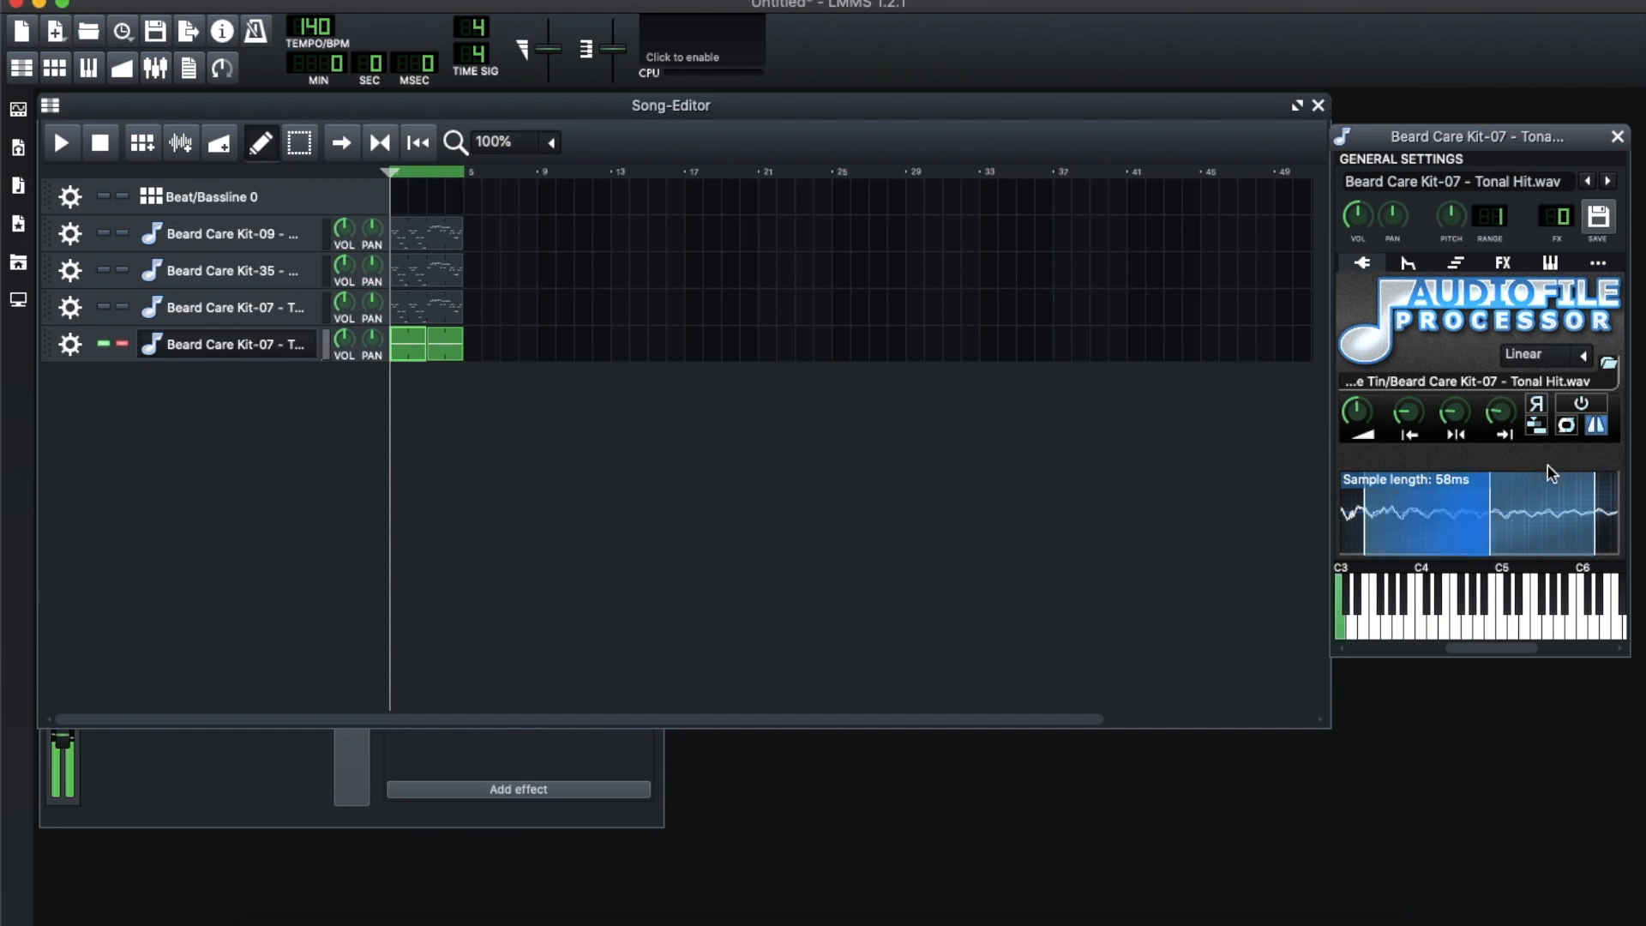
click(1567, 425)
key(z)
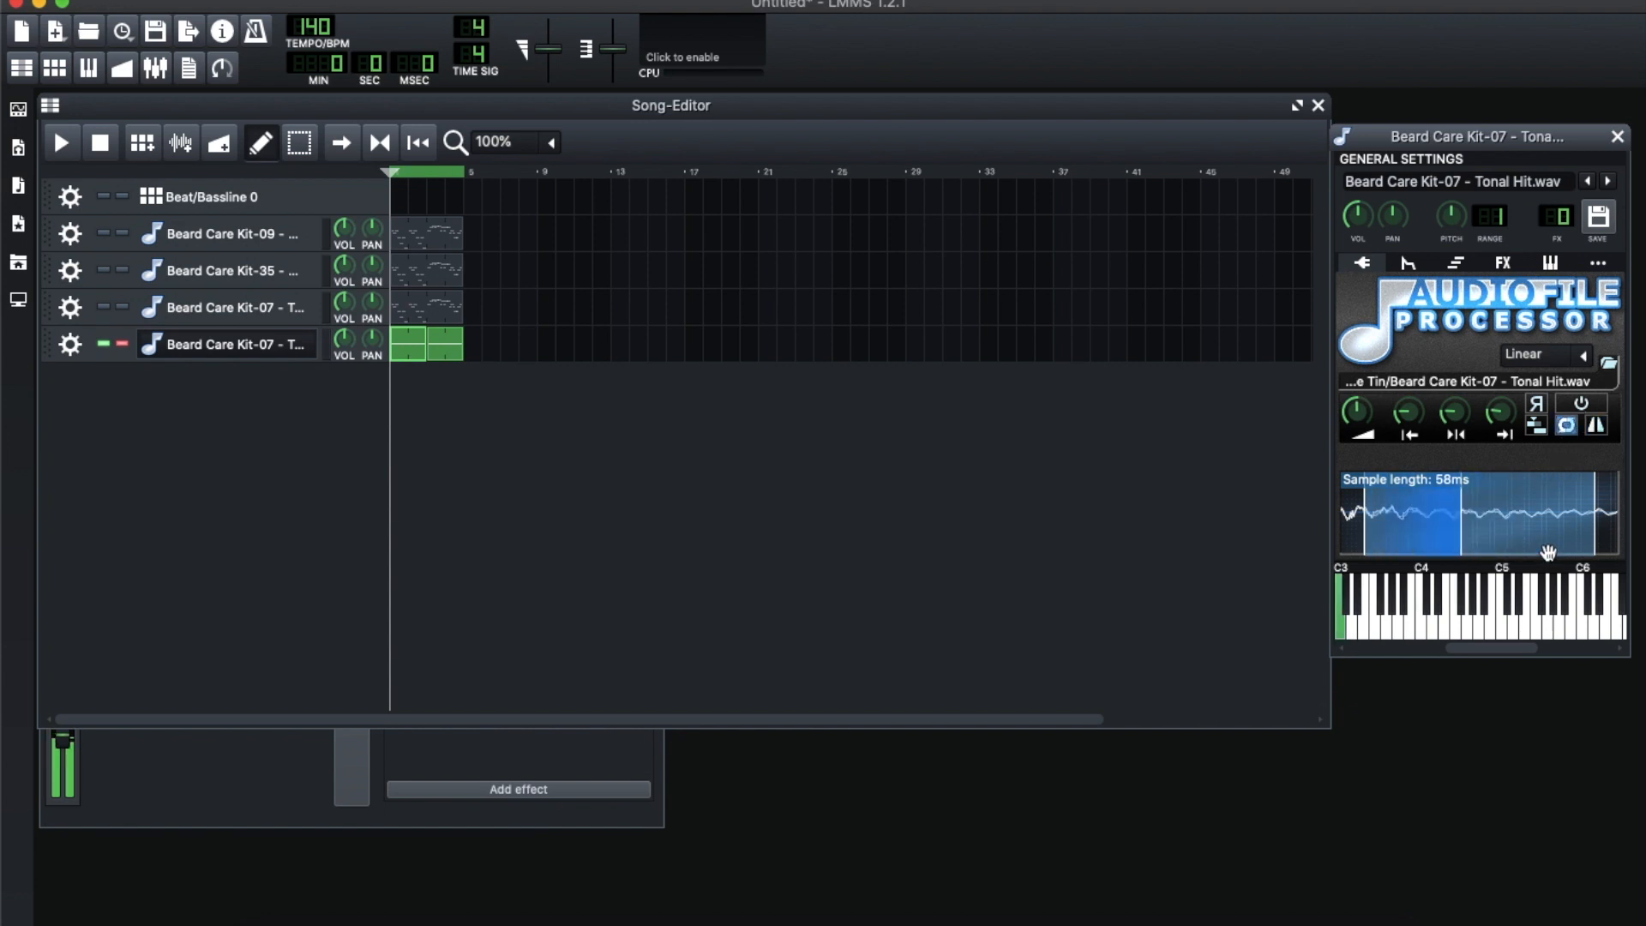
key(c)
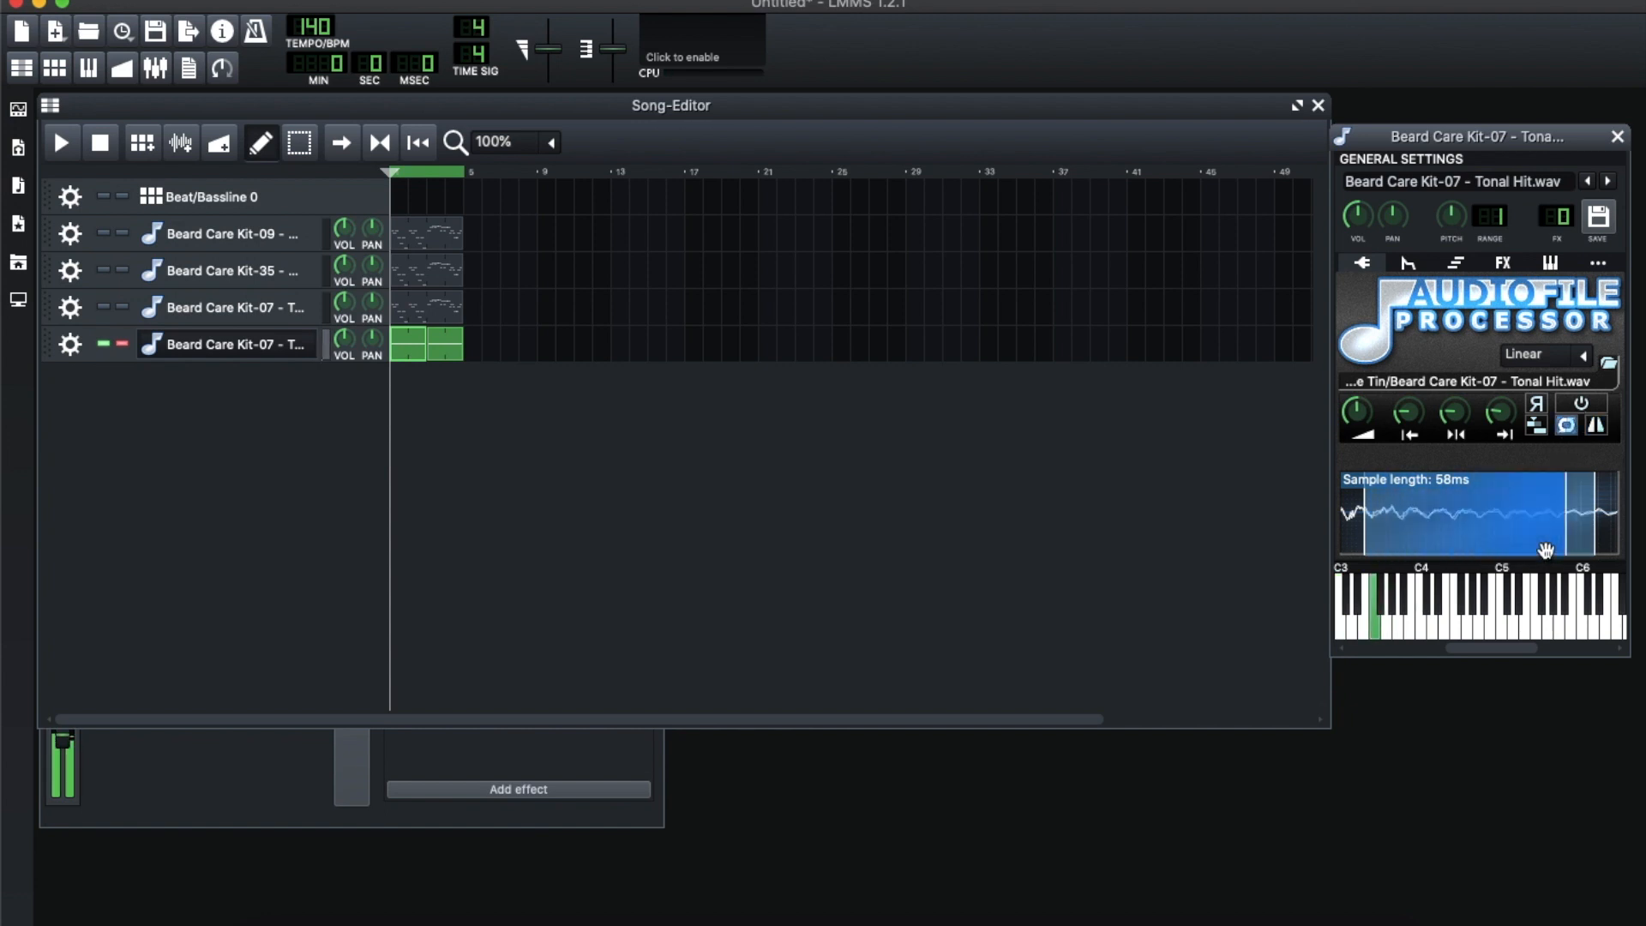
Move the Tonal Hit's start and loop points later and its end point earlier, leaving about 39 ms of sample
key(z)
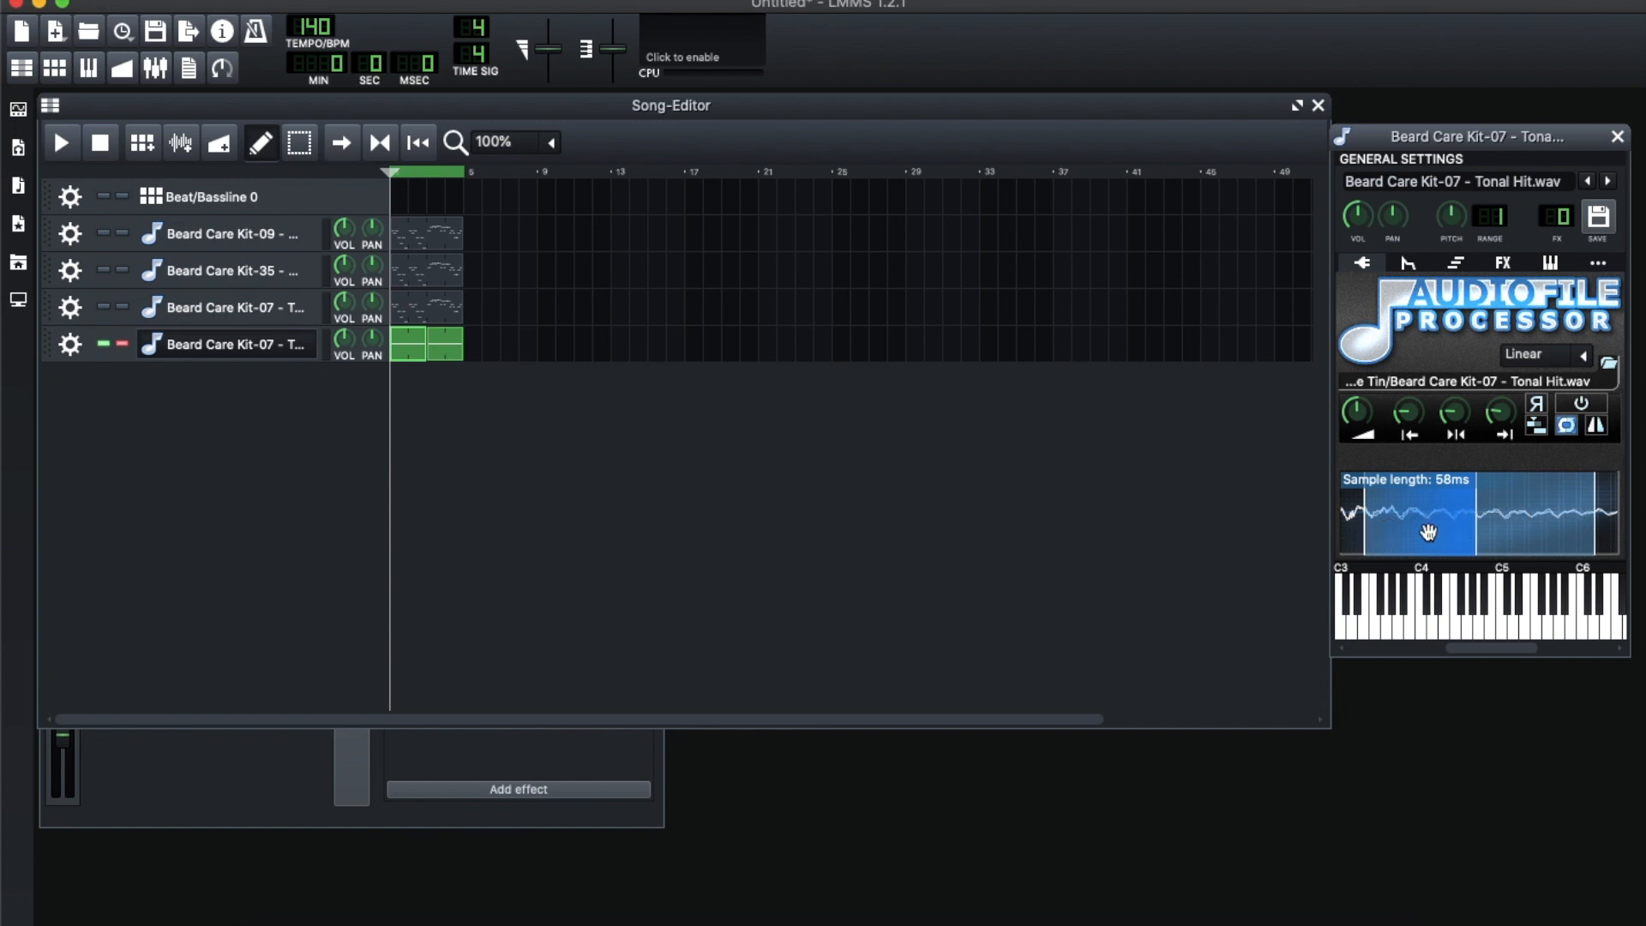
drag(1364, 530, 1404, 536)
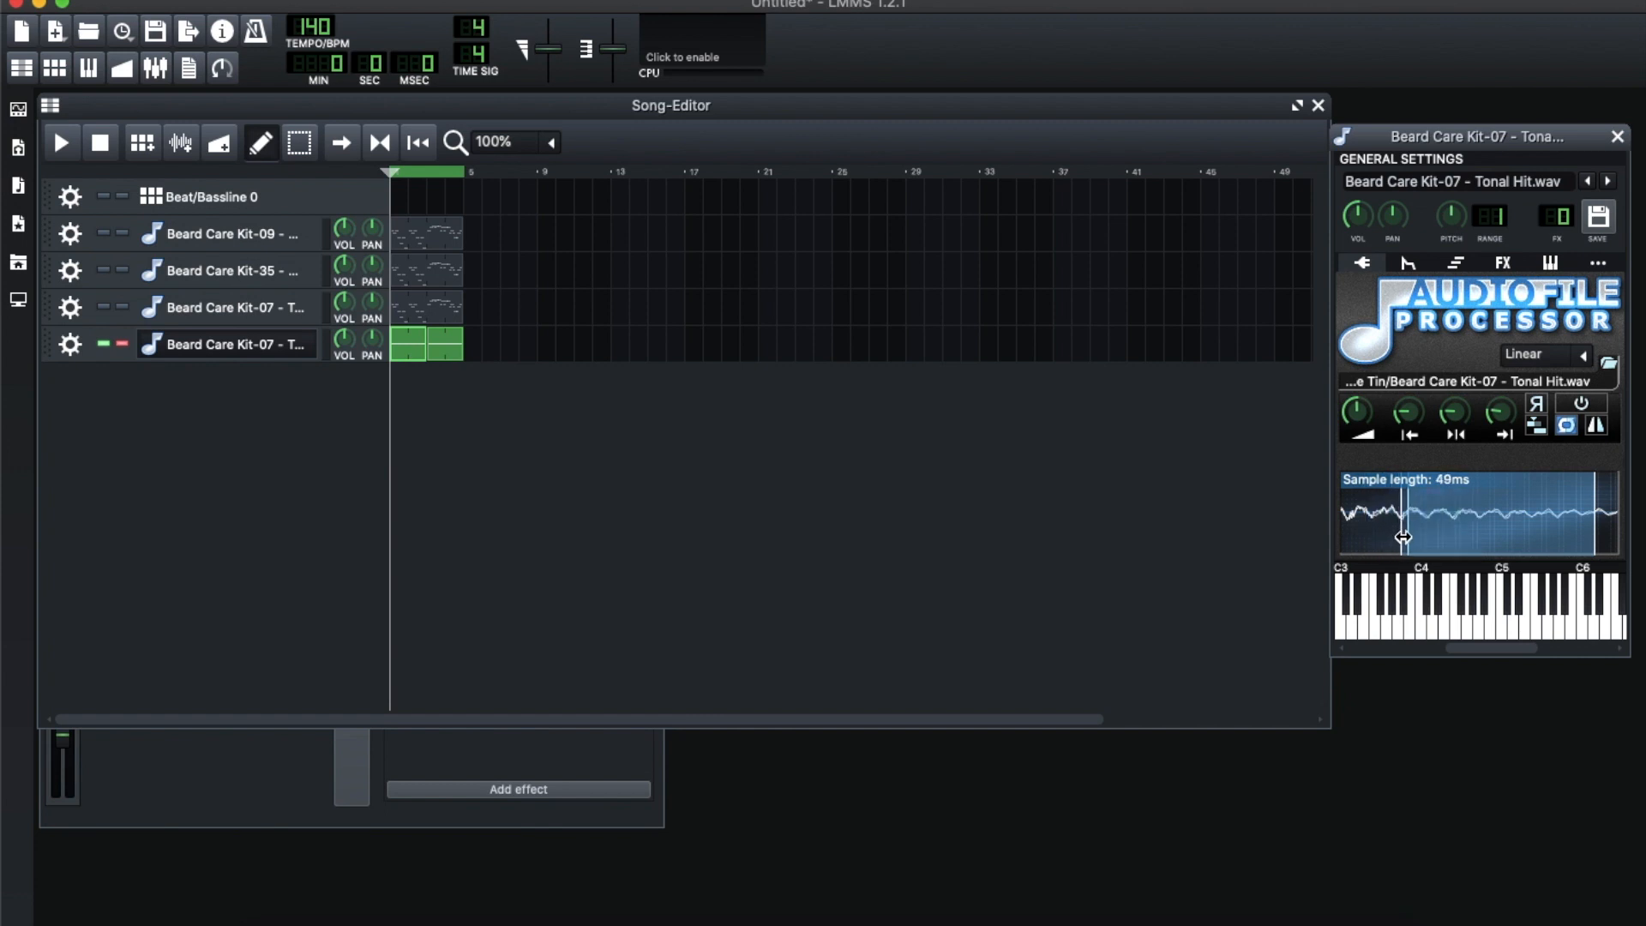
drag(1409, 535, 1430, 538)
drag(1600, 535, 1557, 536)
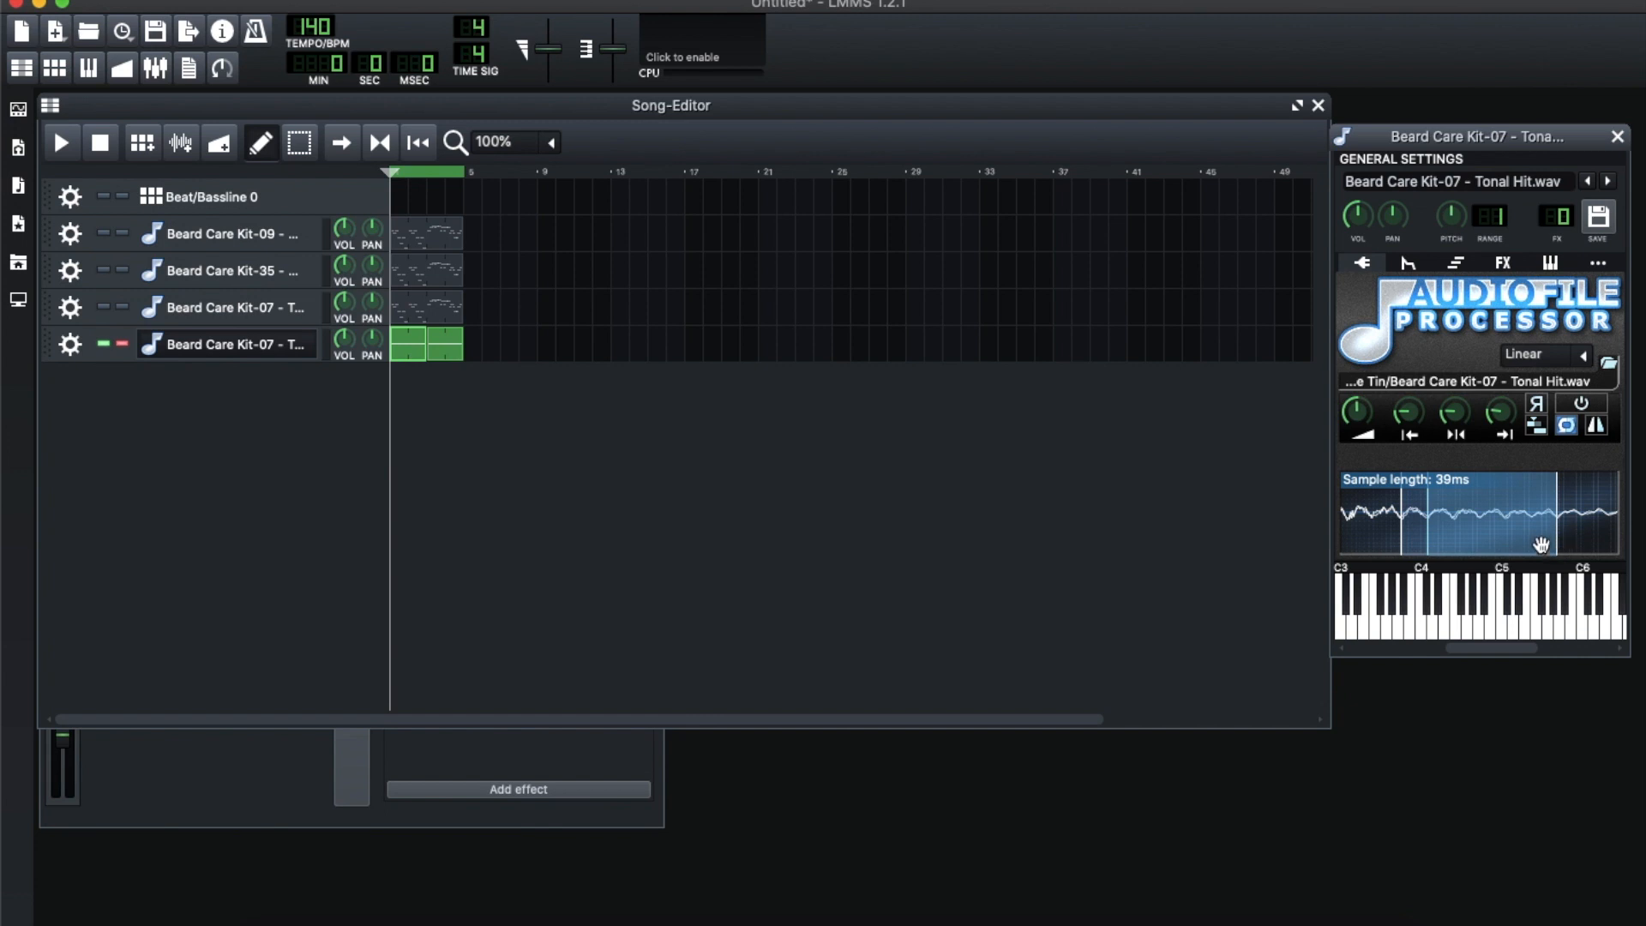
Play low notes up and down, and readjust the Tonal Hit's trim points to leave about 33 ms of sample
key(z)
key(x)
key(c)
key(v)
key(b)
key(v)
key(c)
key(x)
key(z)
drag(1557, 532, 1539, 536)
key(b)
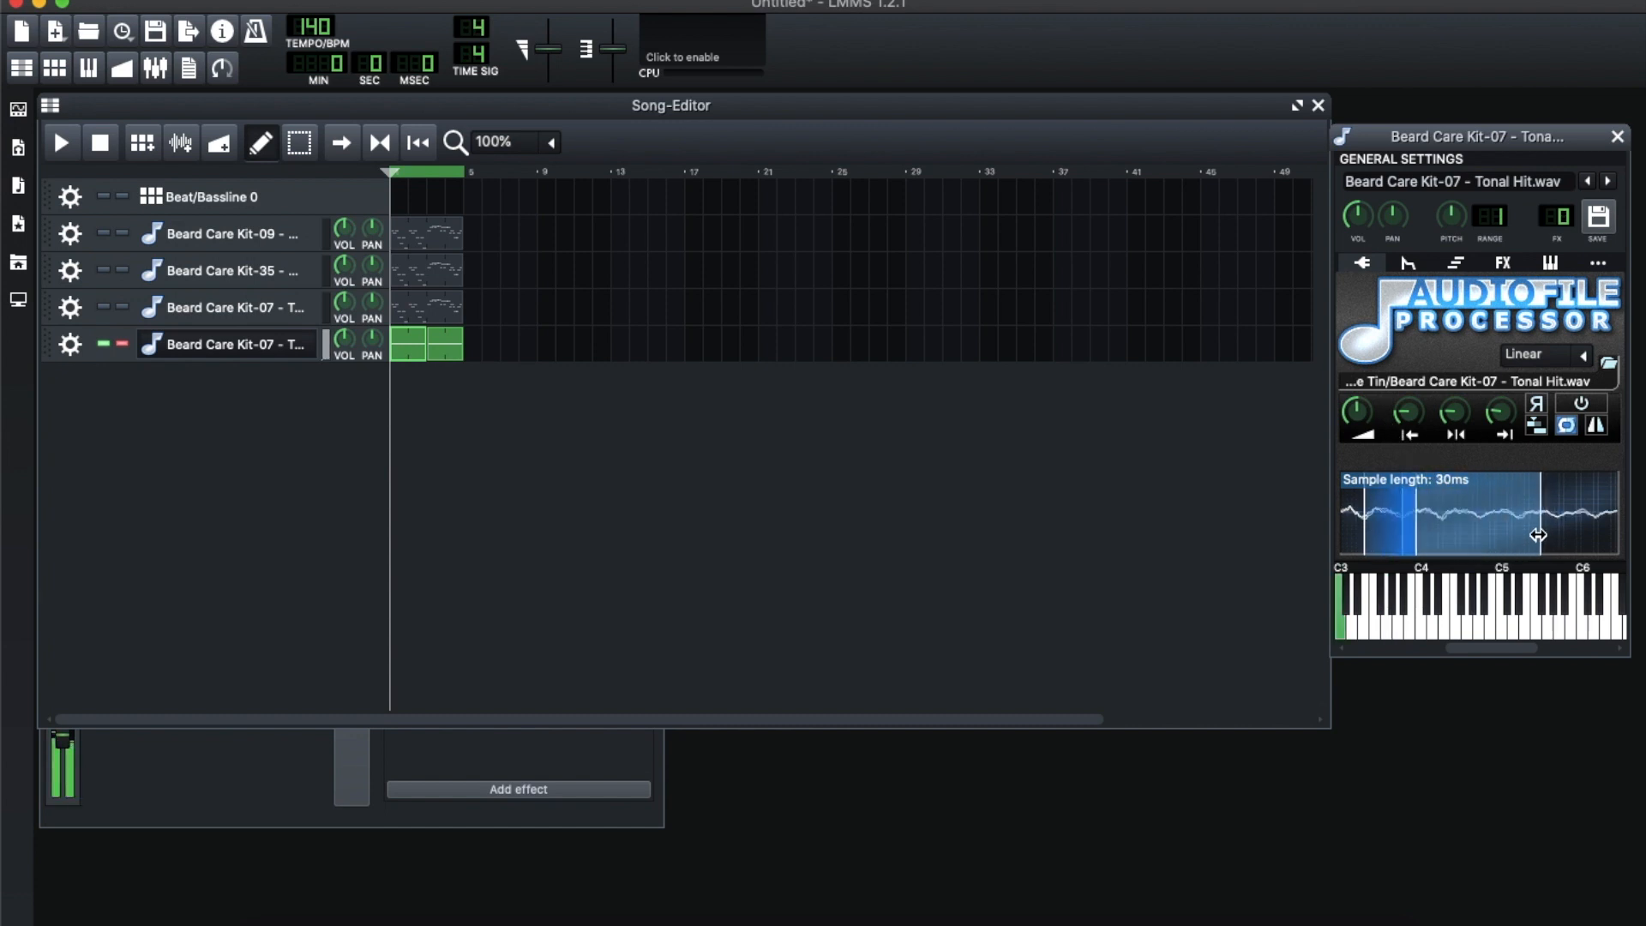
drag(1538, 535, 1556, 538)
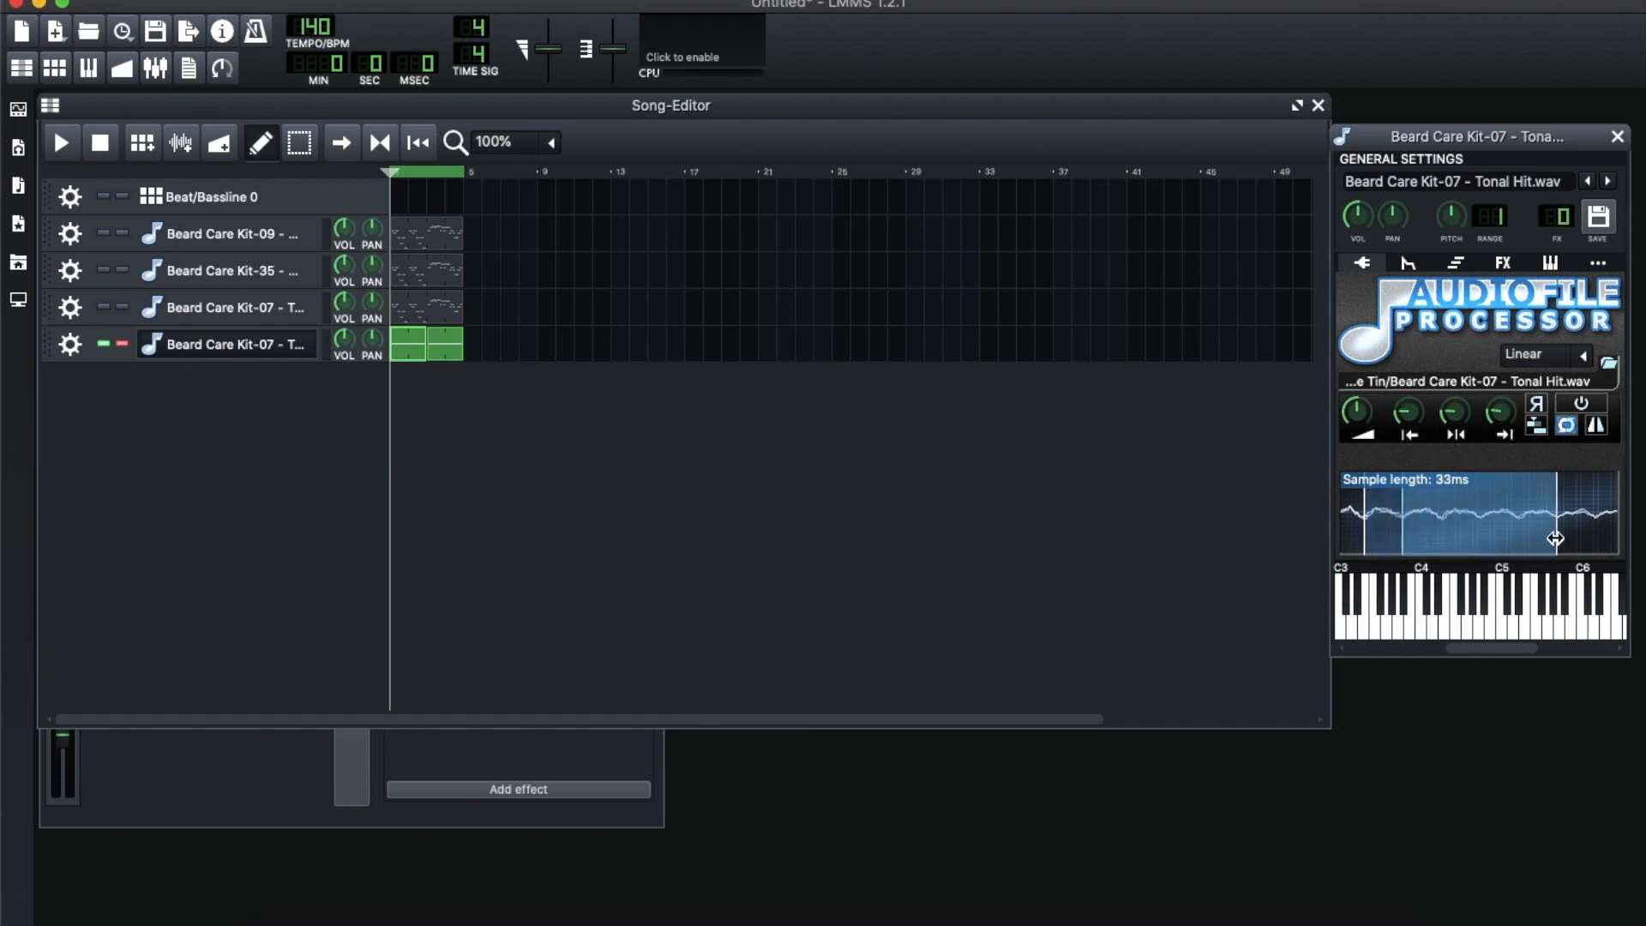
Play a low scale up and down to hear the shortened loop across different pitches
key(z)
key(x)
key(c)
key(v)
key(b)
key(n)
key(b)
key(v)
key(c)
key(x)
key(z)
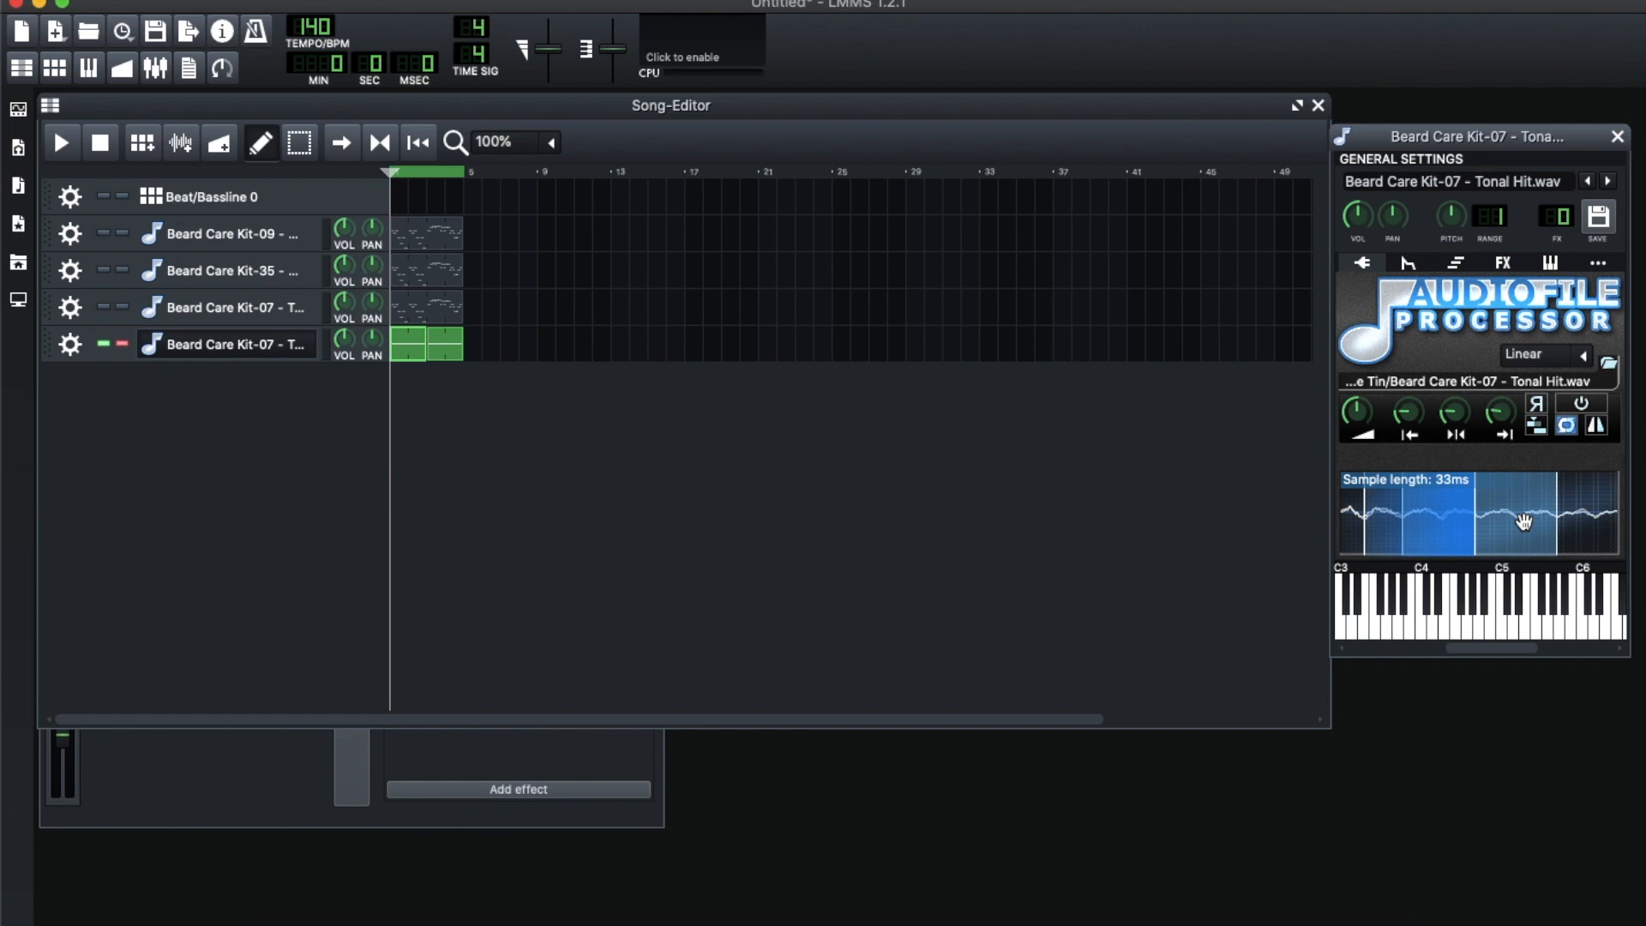
Pull the start and loop points back earlier and adjust the end point, leaving about 82 ms, and test a low note
click(1358, 532)
mouse_move(1358, 533)
mouse_down()
mouse_move(1135, 555)
mouse_move(1166, 555)
mouse_up()
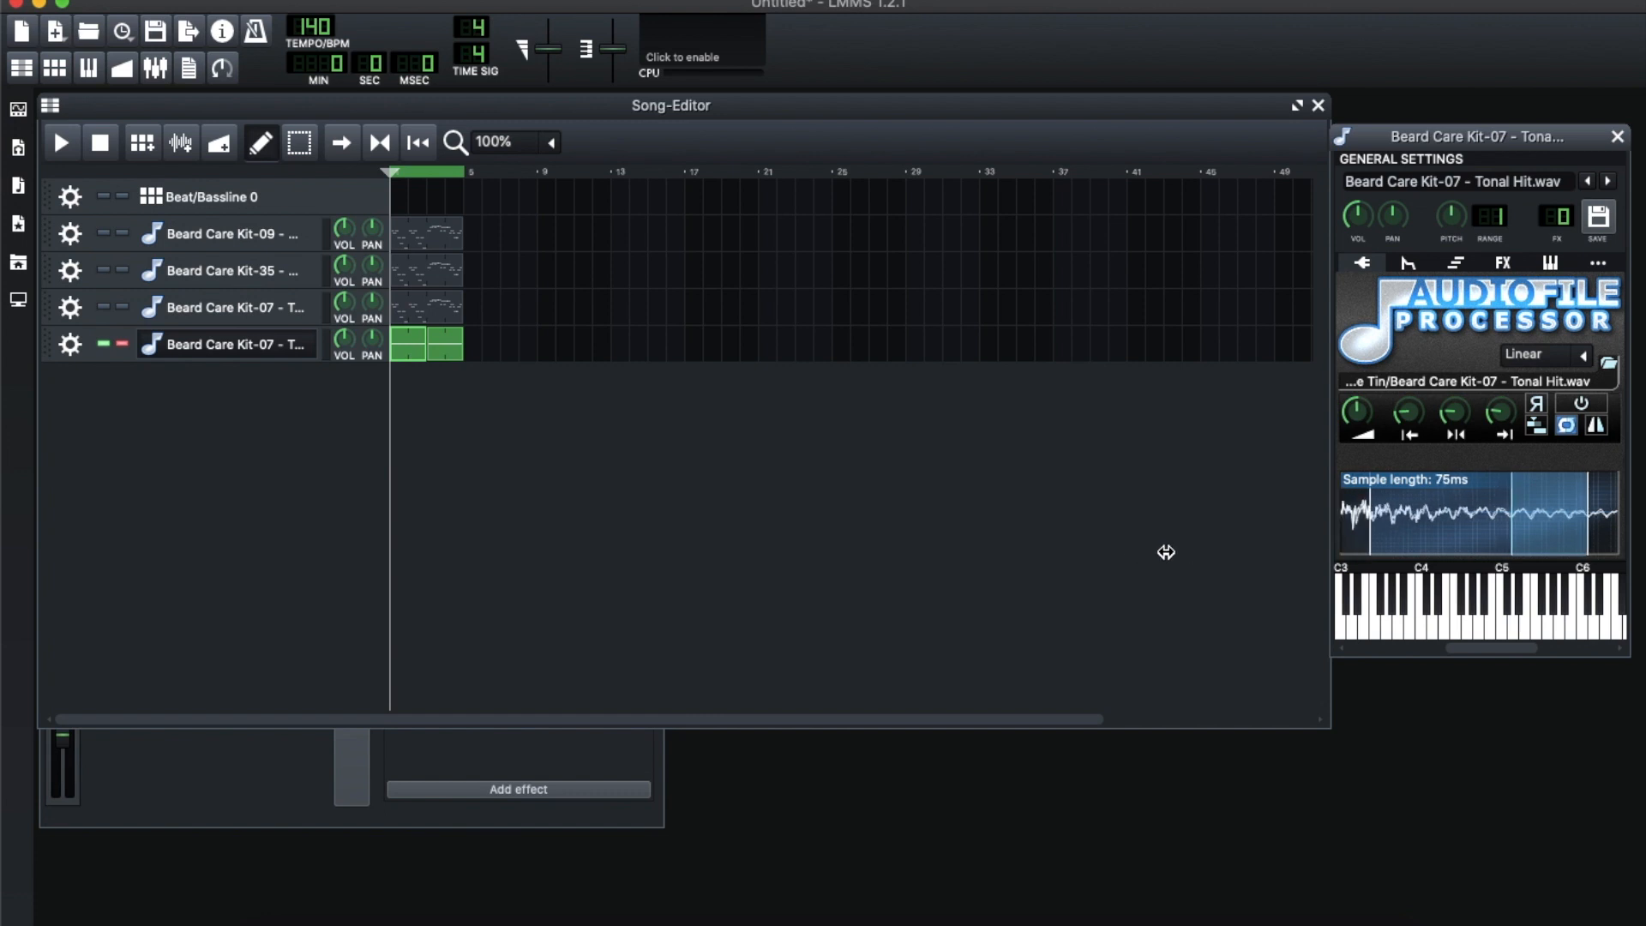
drag(1511, 532, 1428, 538)
mouse_move(1590, 529)
mouse_down()
mouse_move(1634, 533)
mouse_move(1612, 533)
mouse_up()
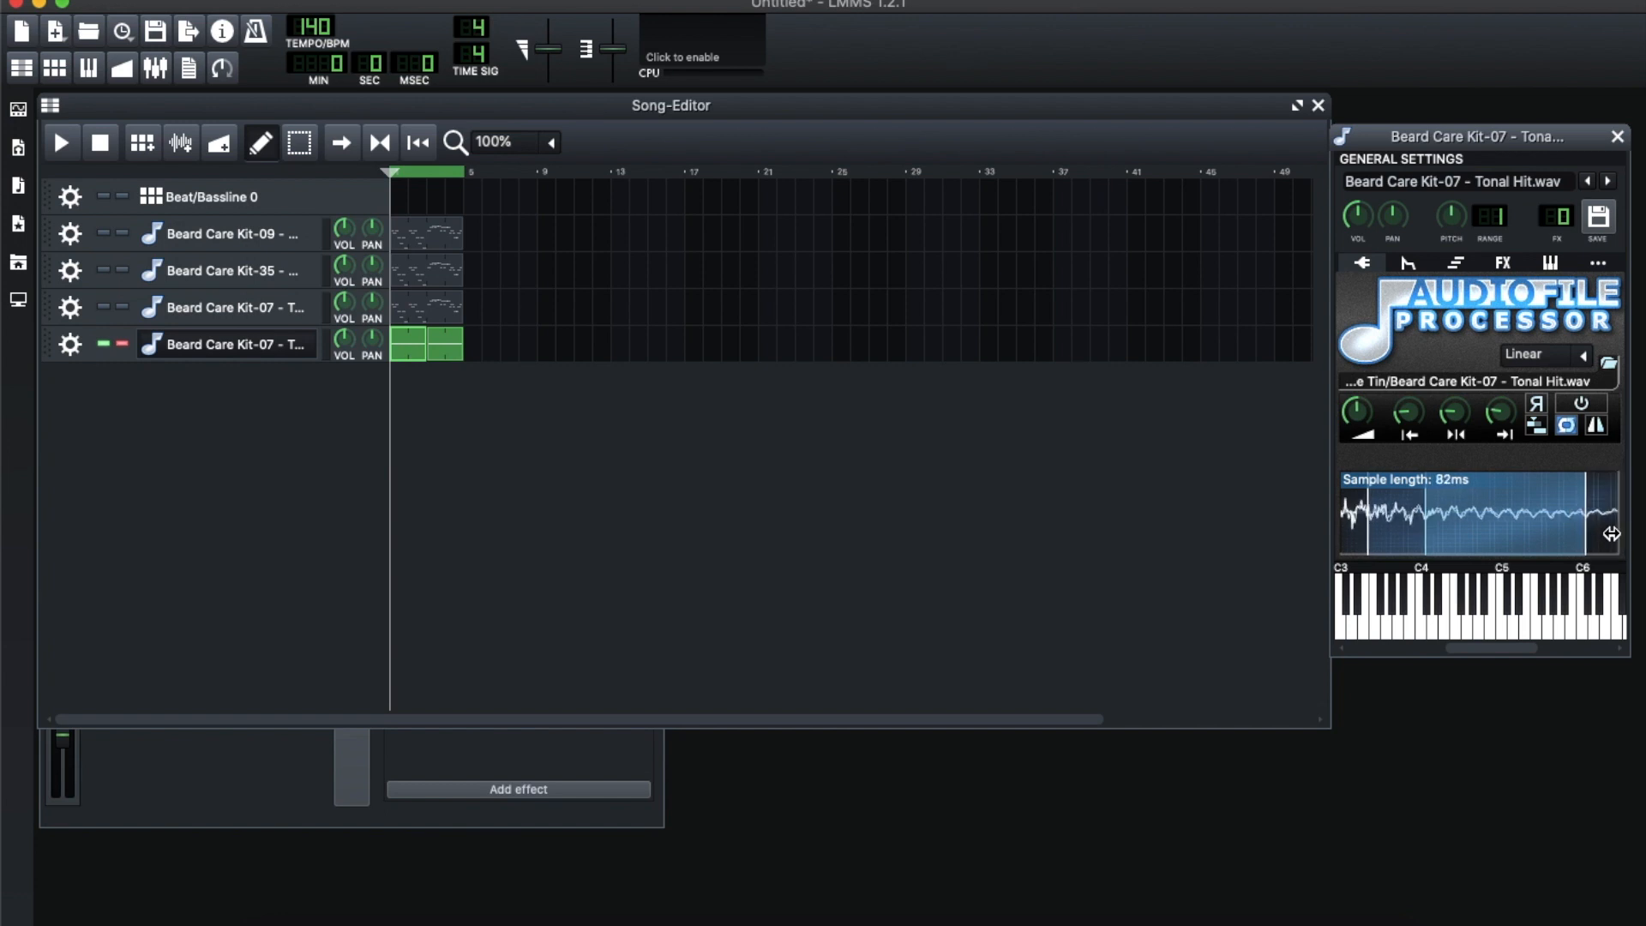
click(1598, 427)
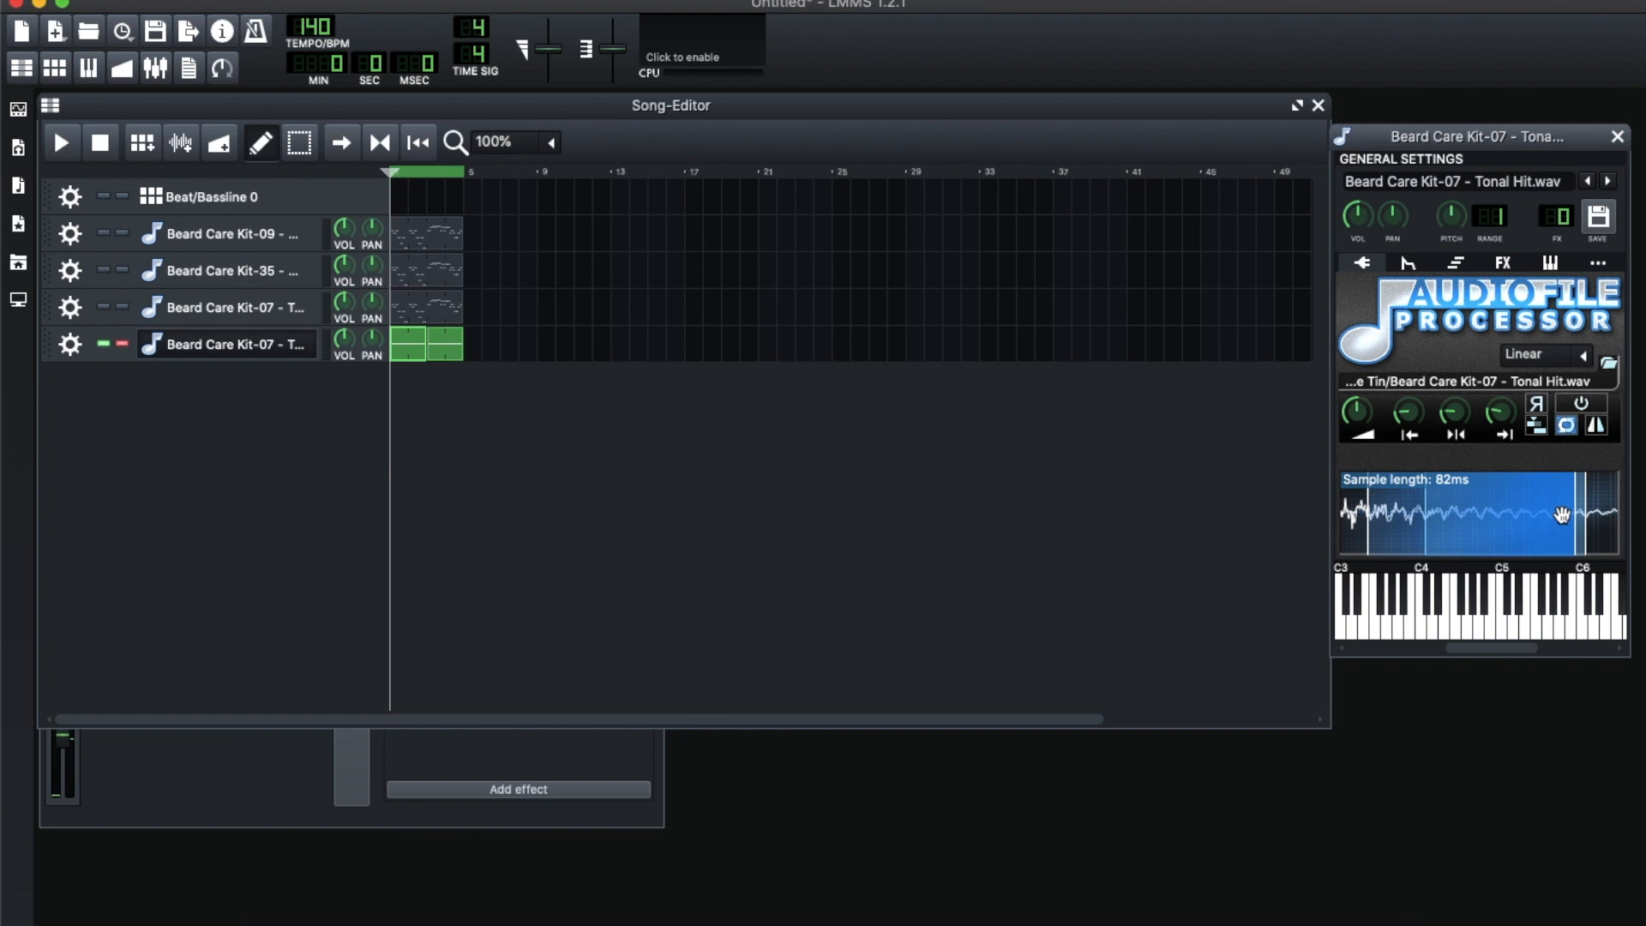
key(z)
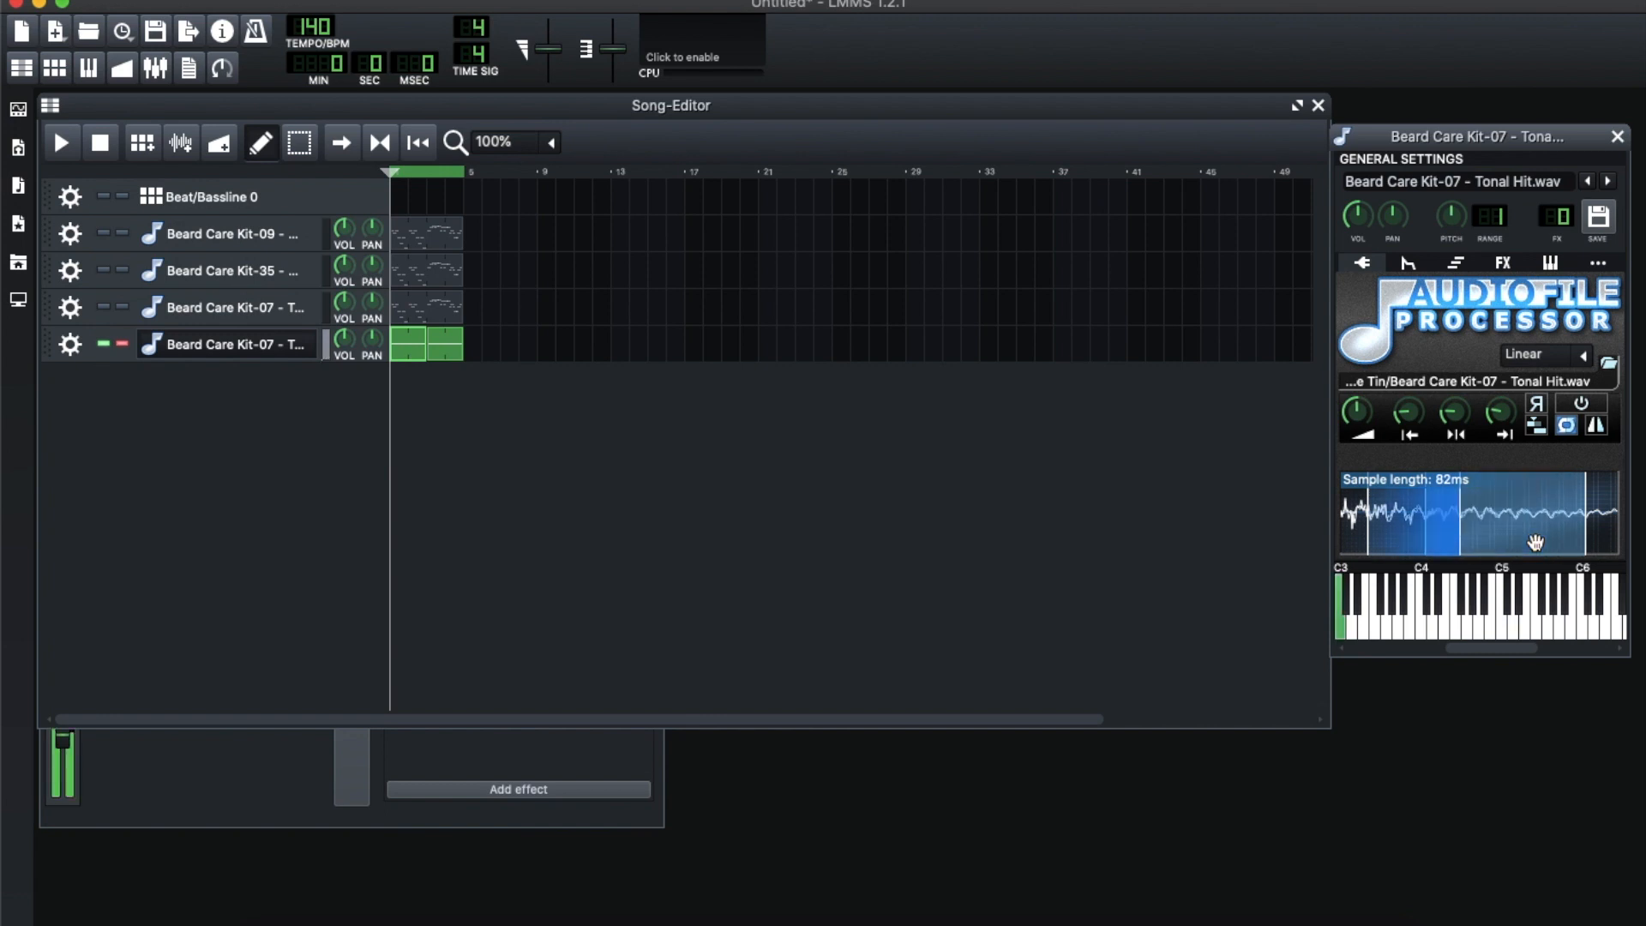
Adjust the loop point and place the sample start at the onset of the initial hit, leaving about 111 ms
drag(1427, 536, 1444, 539)
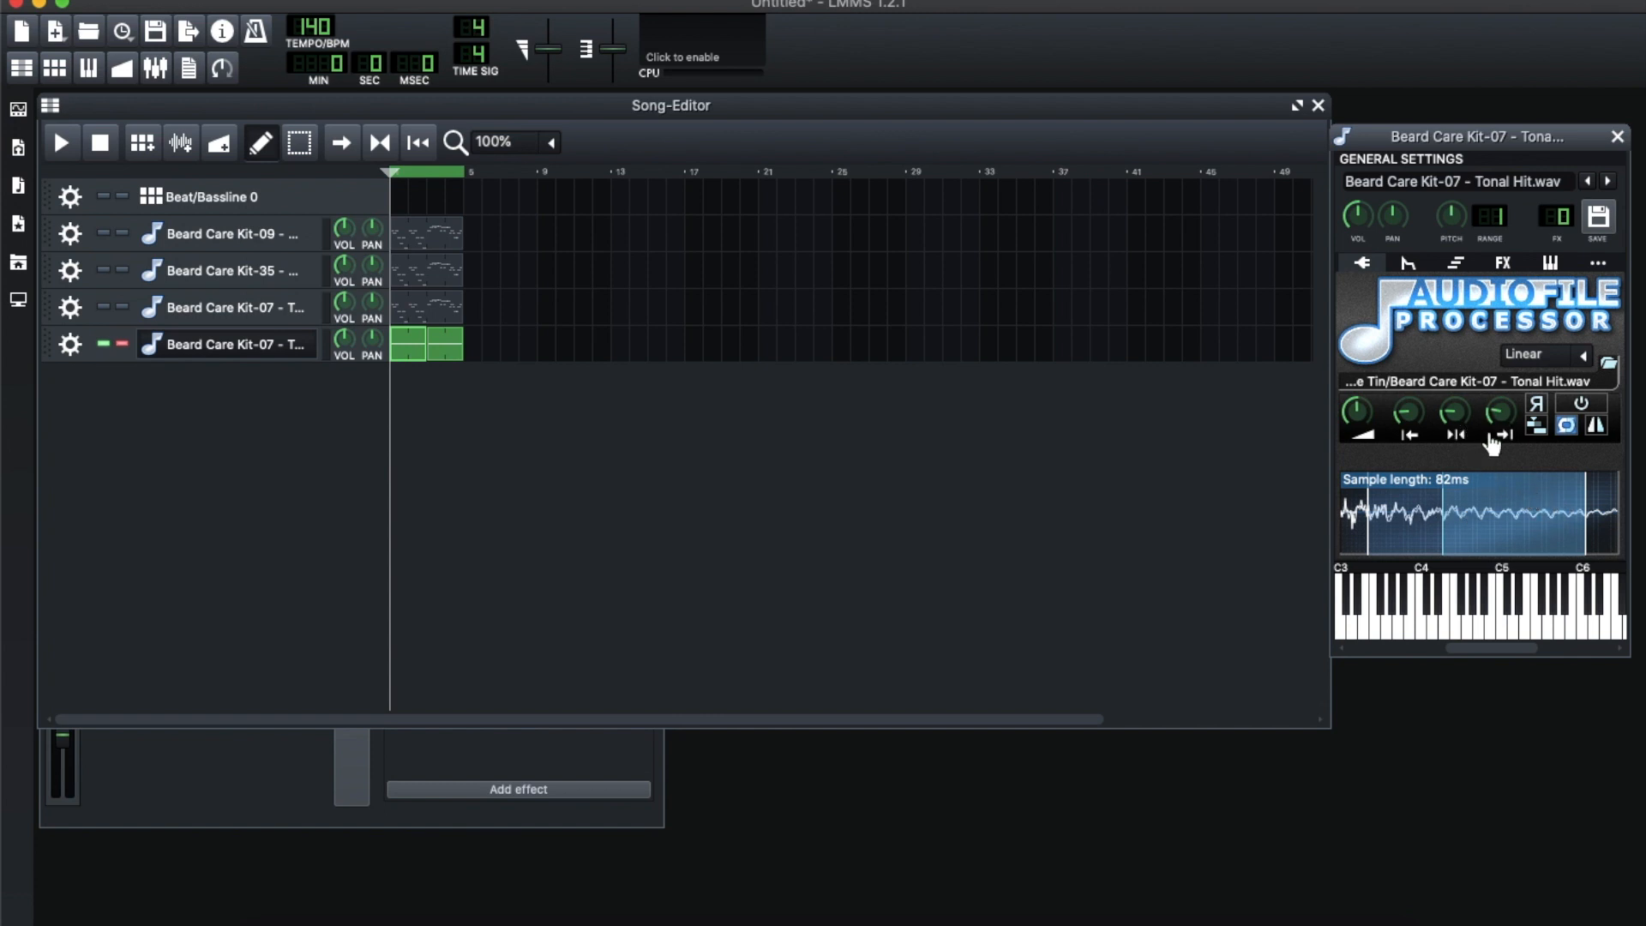
key(x)
drag(1456, 416, 1456, 421)
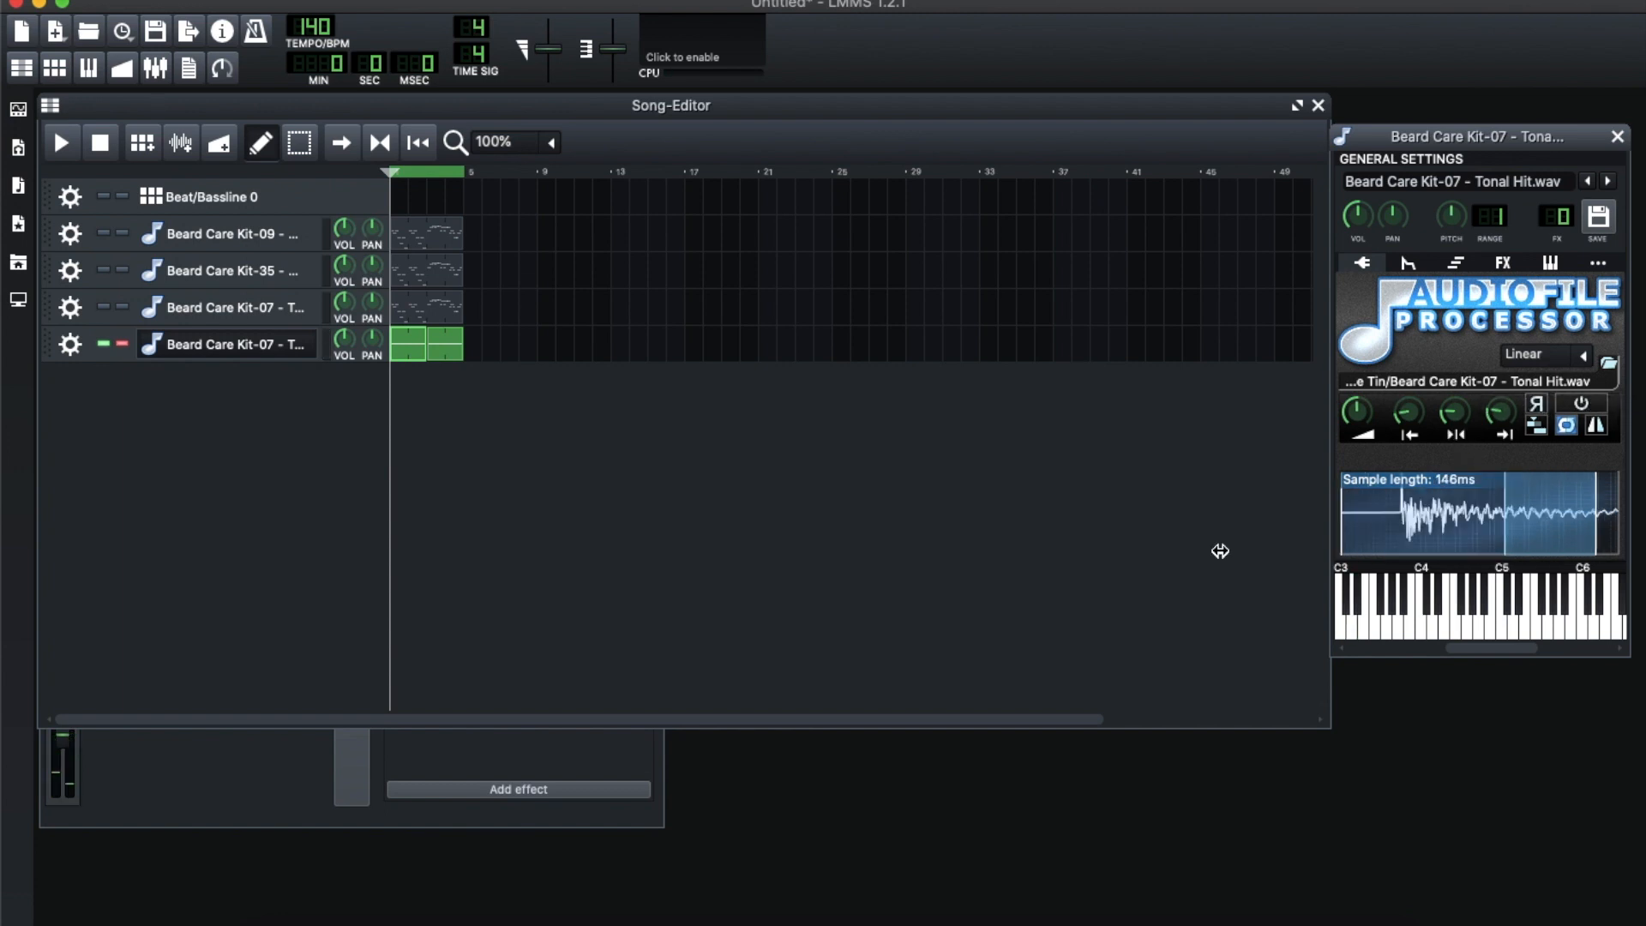
mouse_move(1220, 551)
mouse_down()
mouse_move(1350, 547)
mouse_move(1281, 550)
mouse_up()
Play low notes up and down to hear the hit followed by its looped tail, and examine the loop region
key(z)
key(x)
key(c)
key(v)
key(b)
key(v)
key(c)
key(x)
key(z)
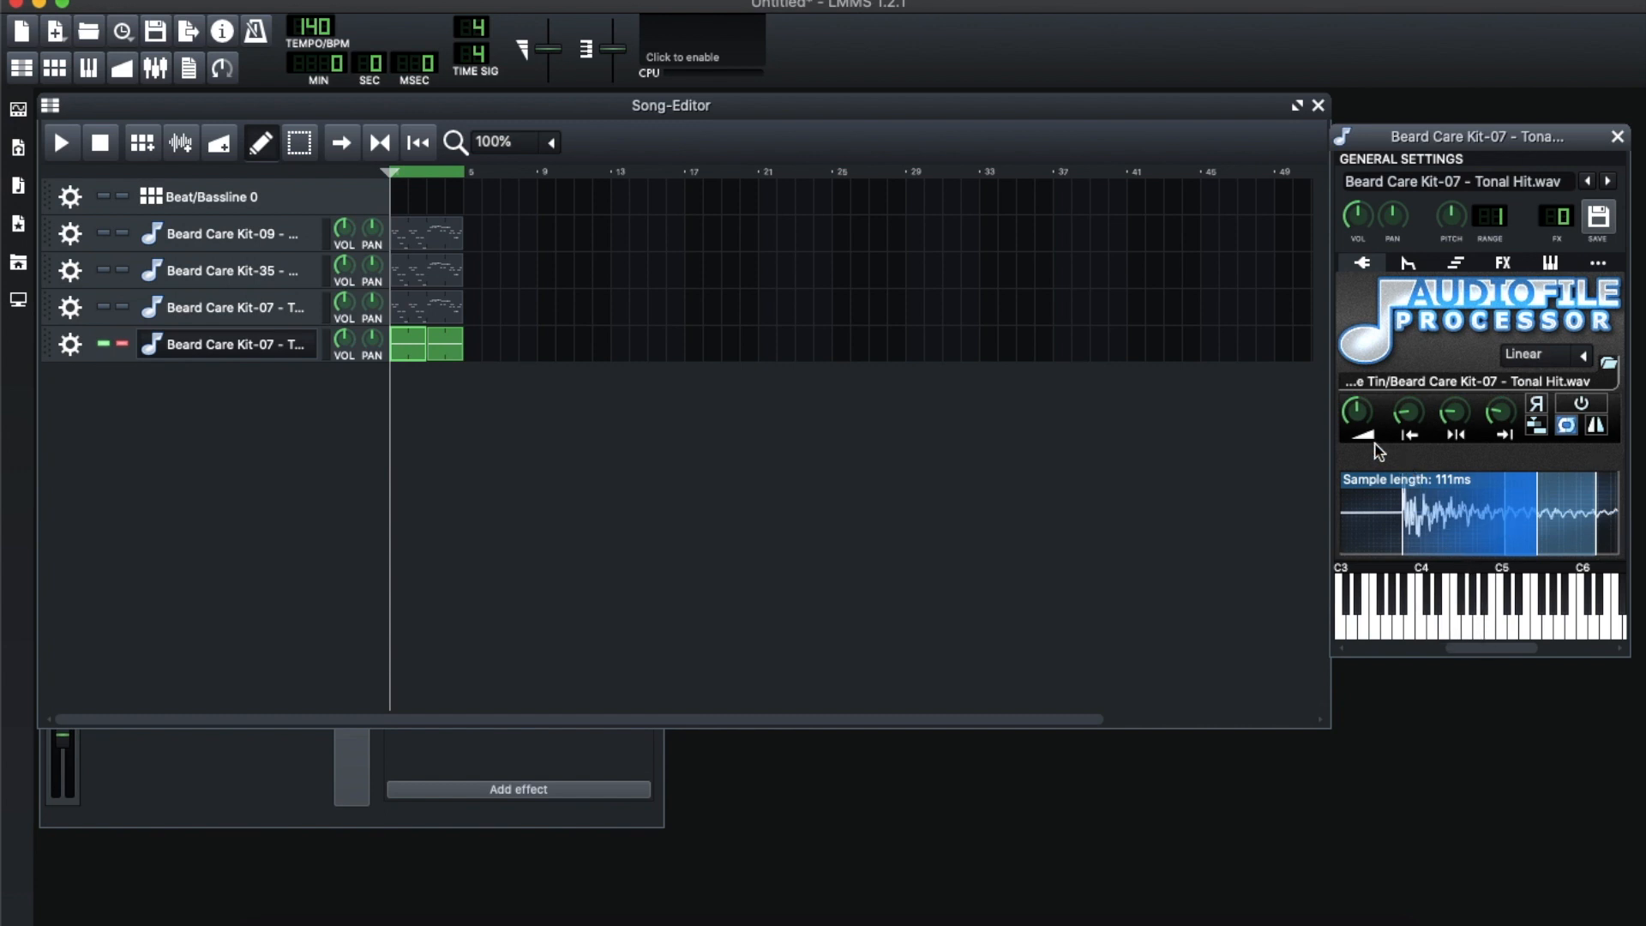
drag(1364, 426, 1364, 403)
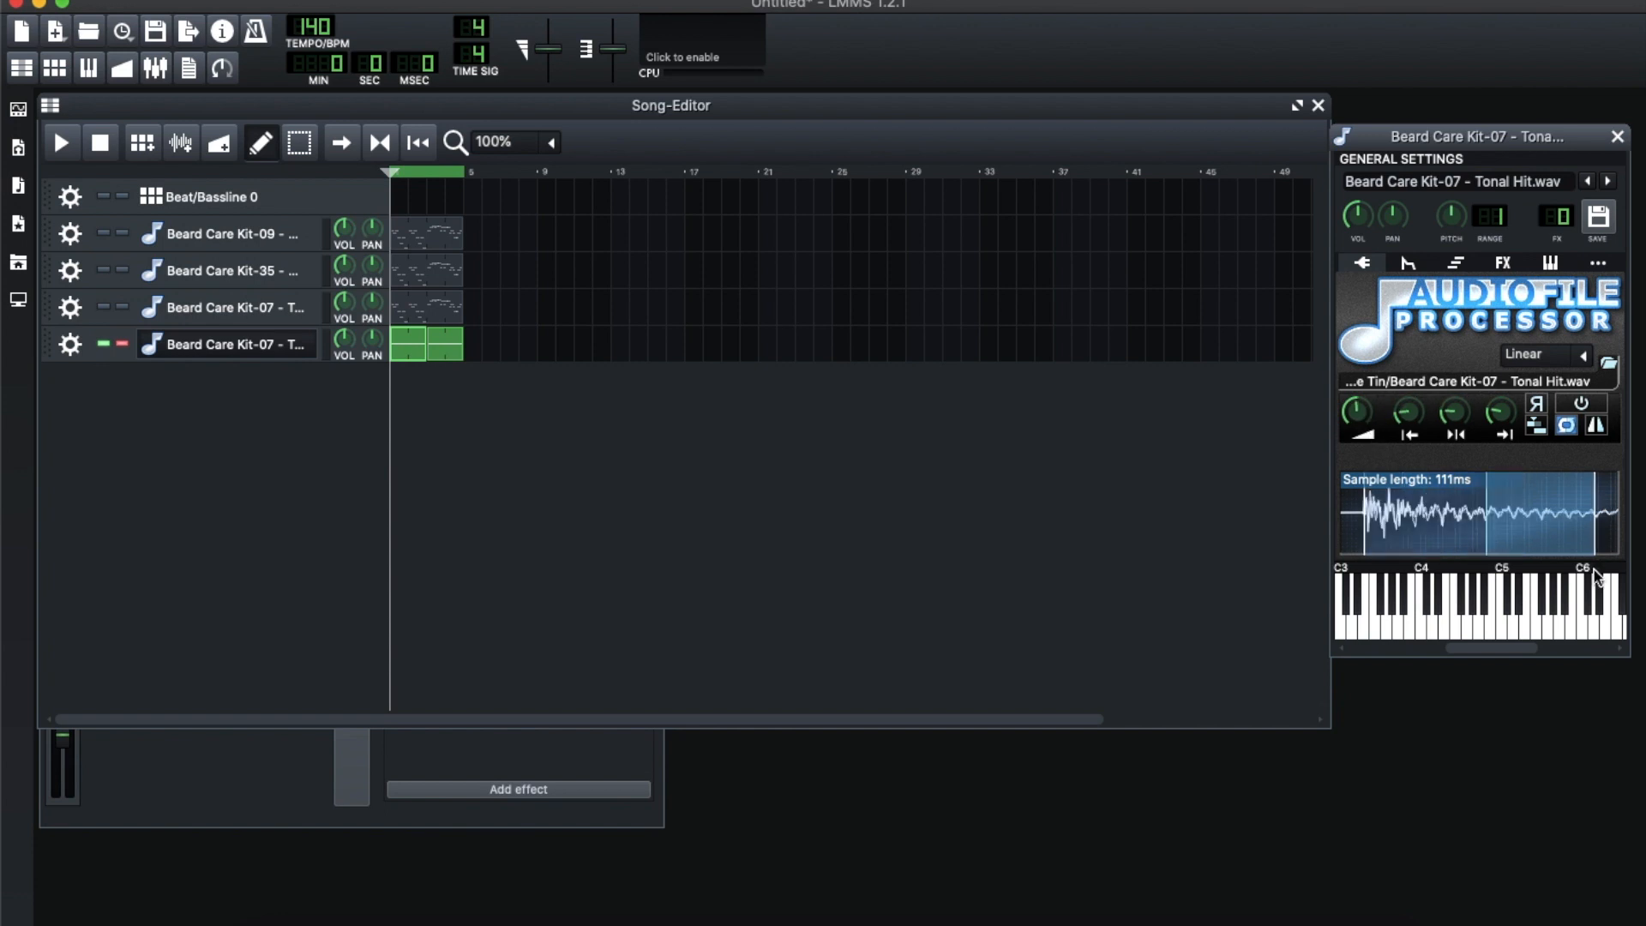
mouse_move(1594, 536)
mouse_down()
mouse_move(1640, 535)
mouse_move(1597, 531)
mouse_up()
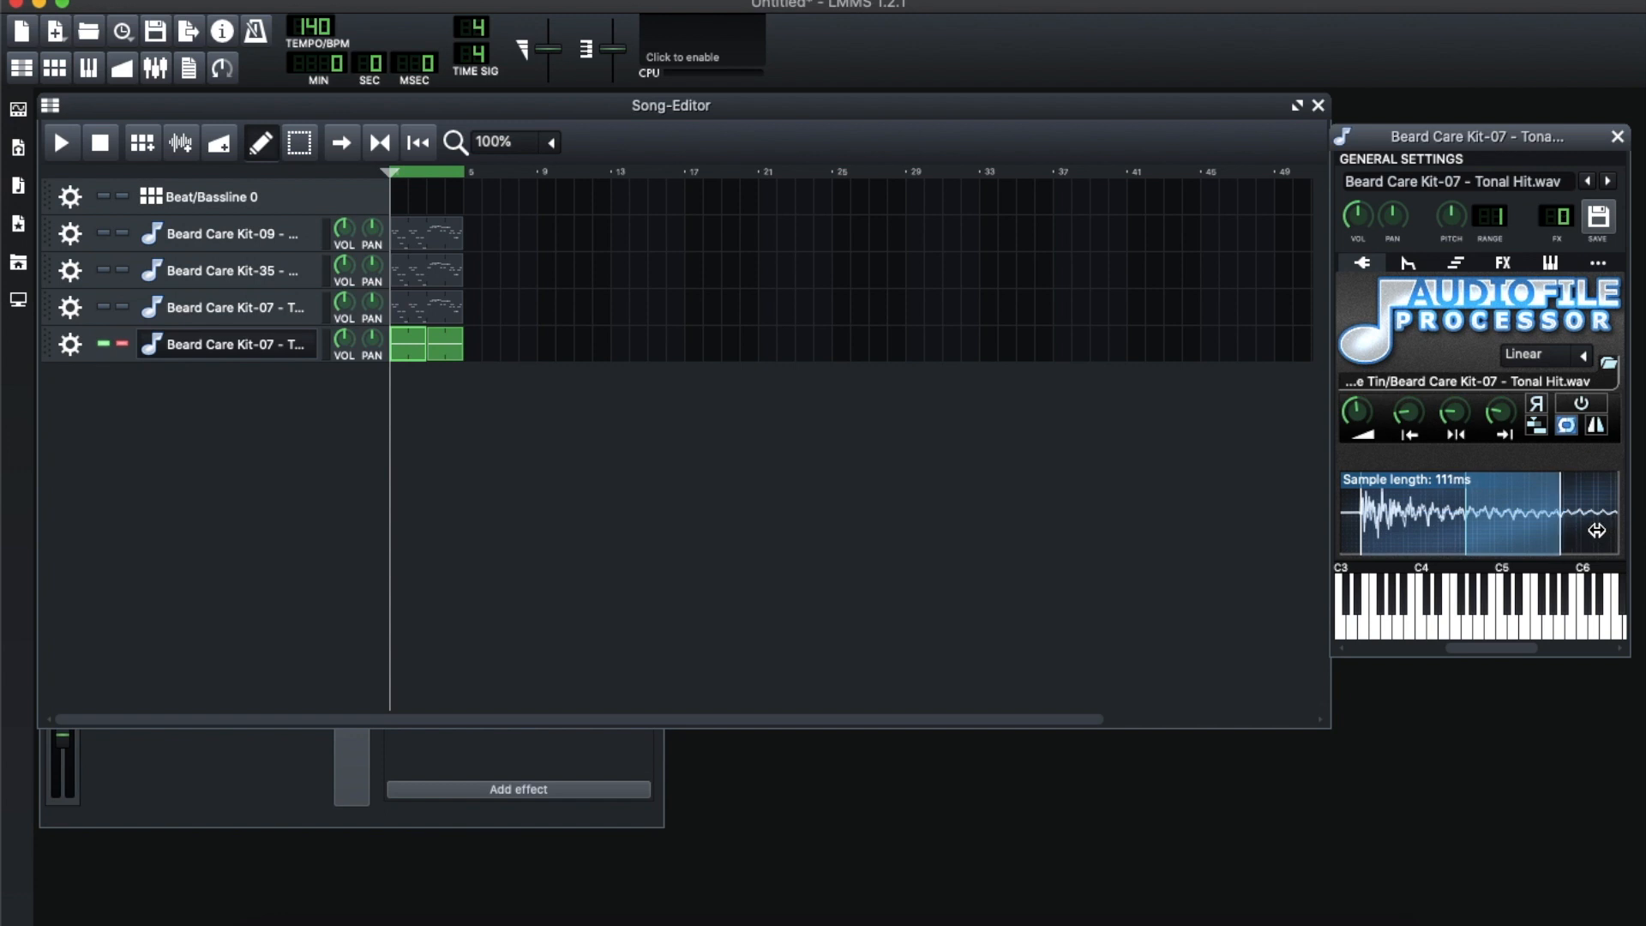
key(z)
key(x)
key(c)
key(v)
key(c)
key(x)
key(z)
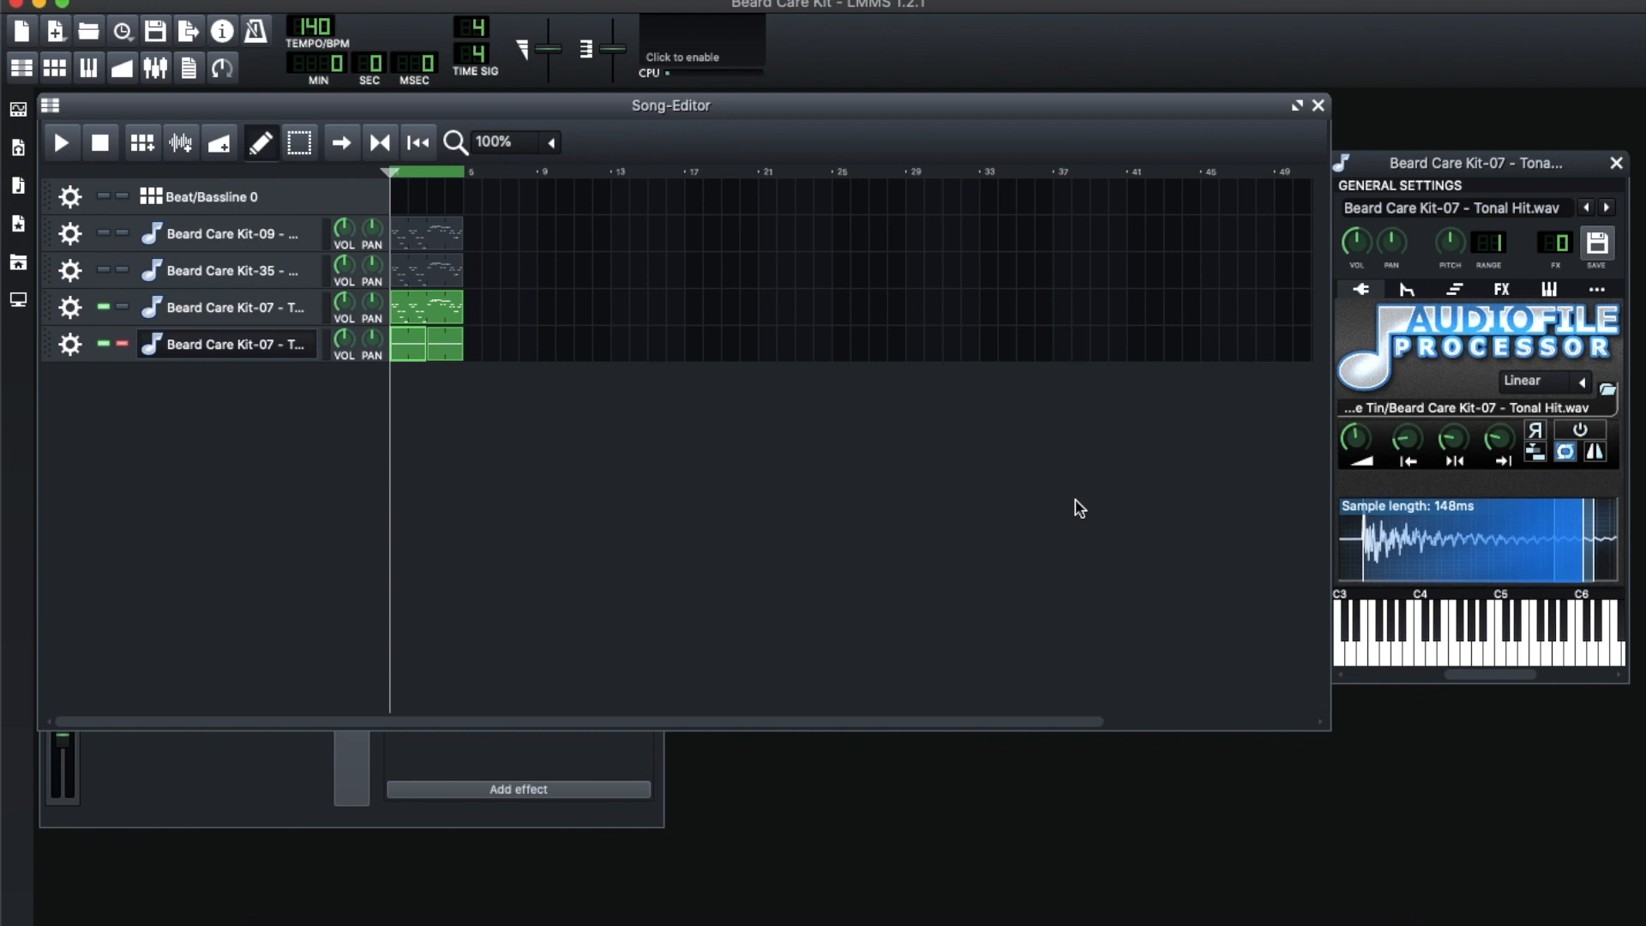
Compare the unlooped Tonal Hit track with the looped one below it, playing low notes and a chord on the looped instrument
click(204, 321)
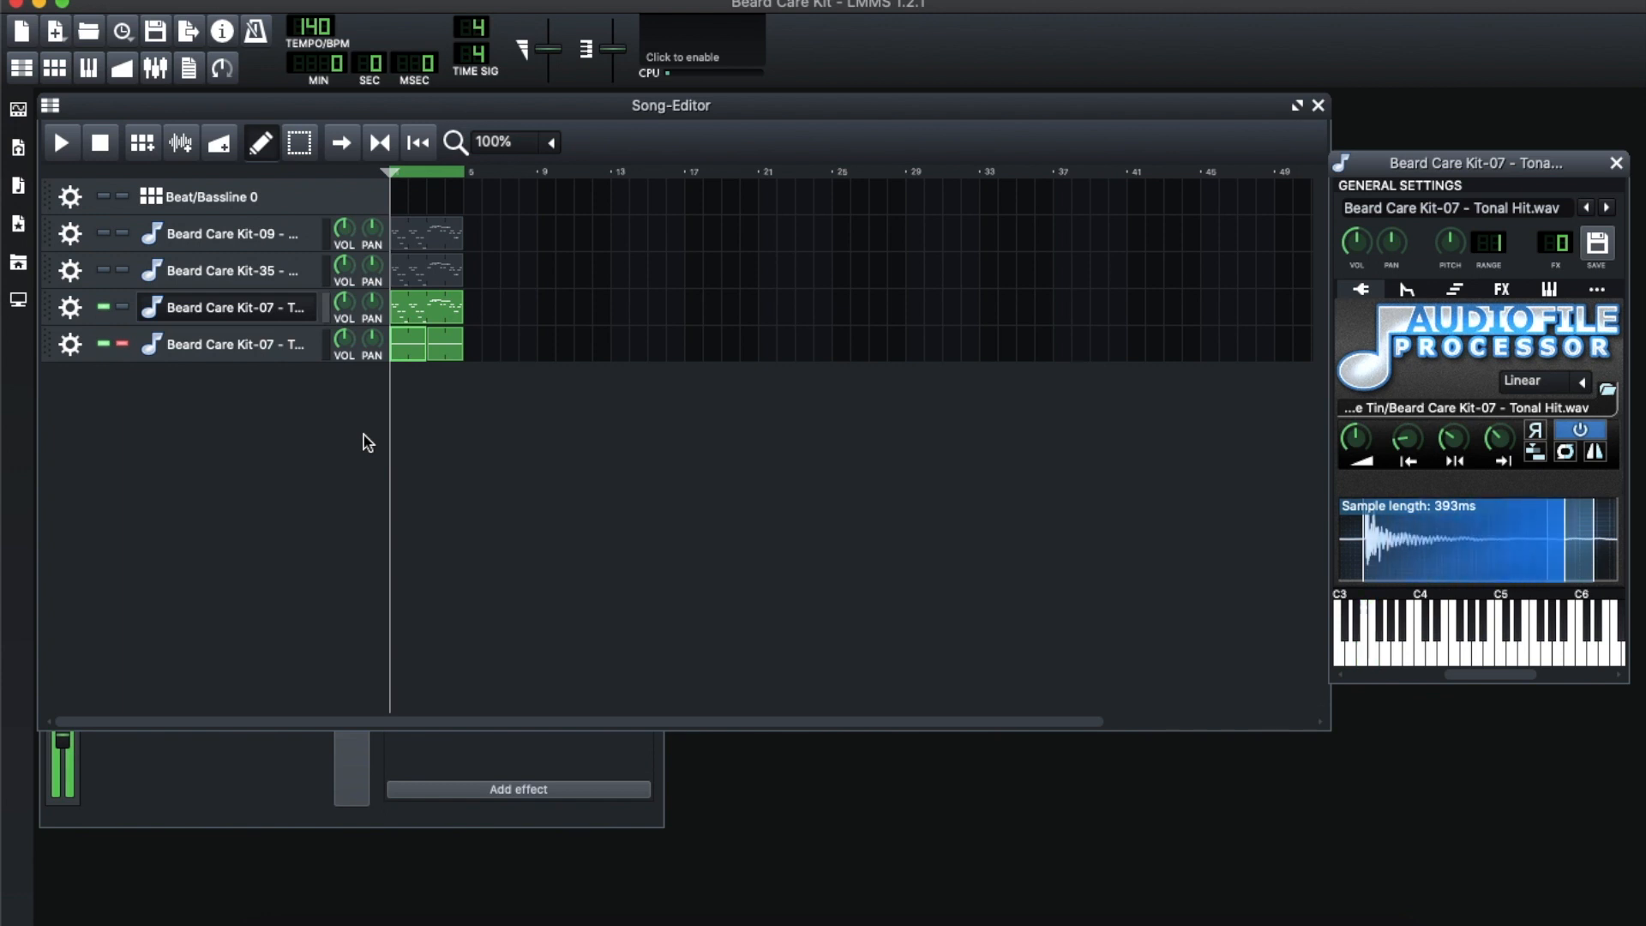
click(274, 353)
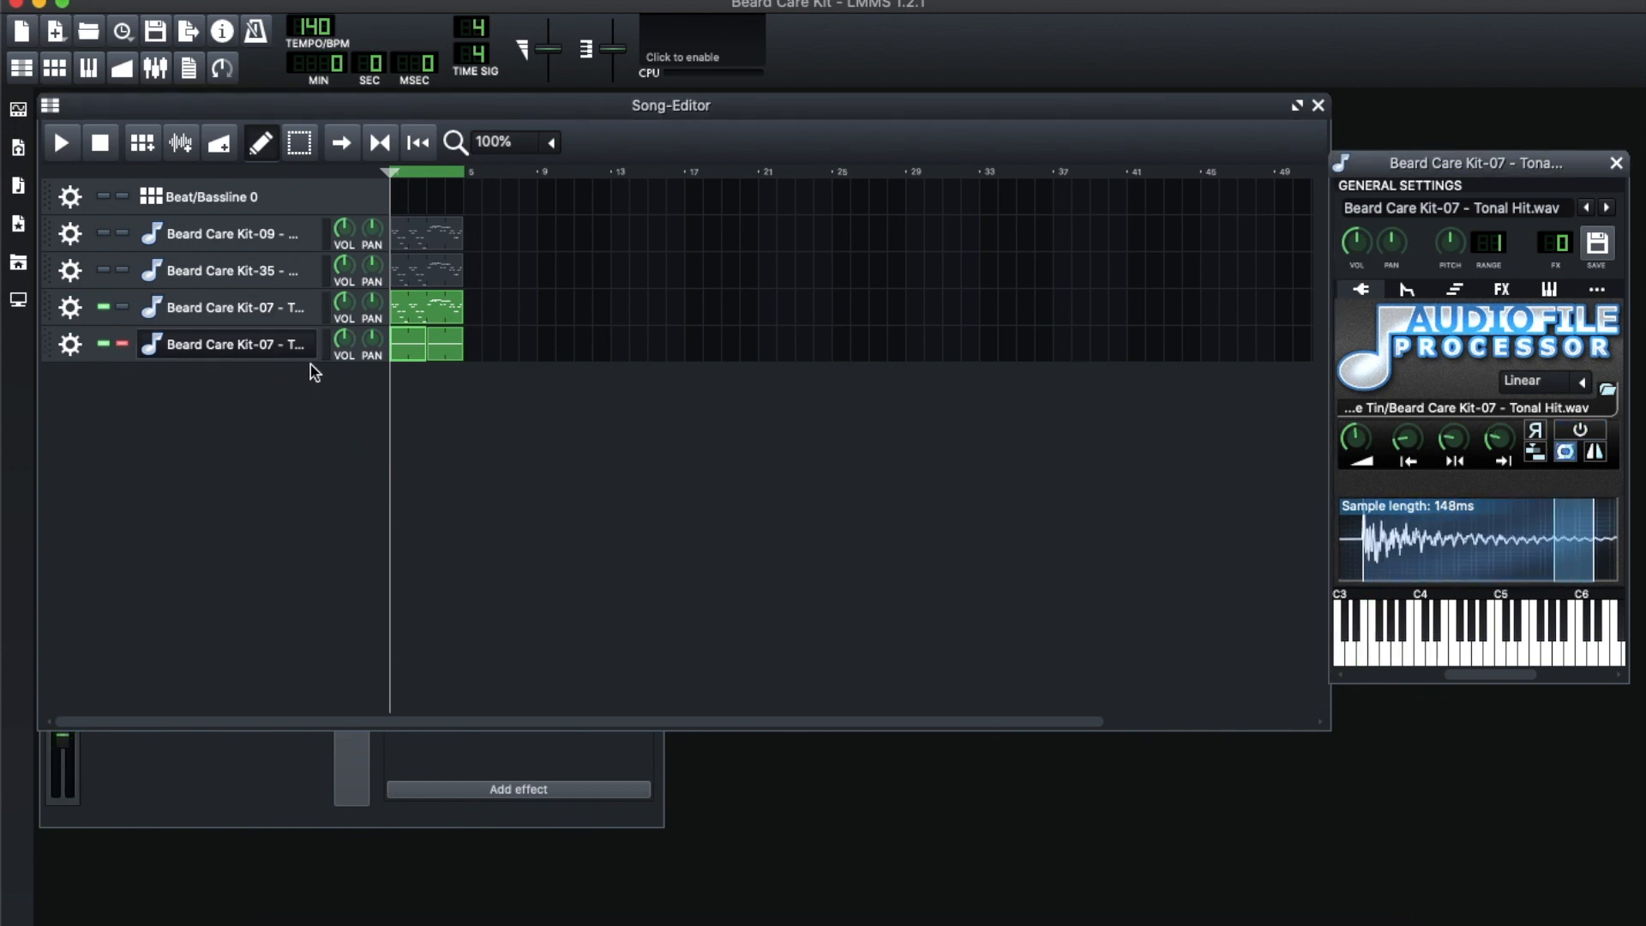
key(z)
key(x)
key(c)
key(v)
key(b)
key(z)
key(c)
key(b)
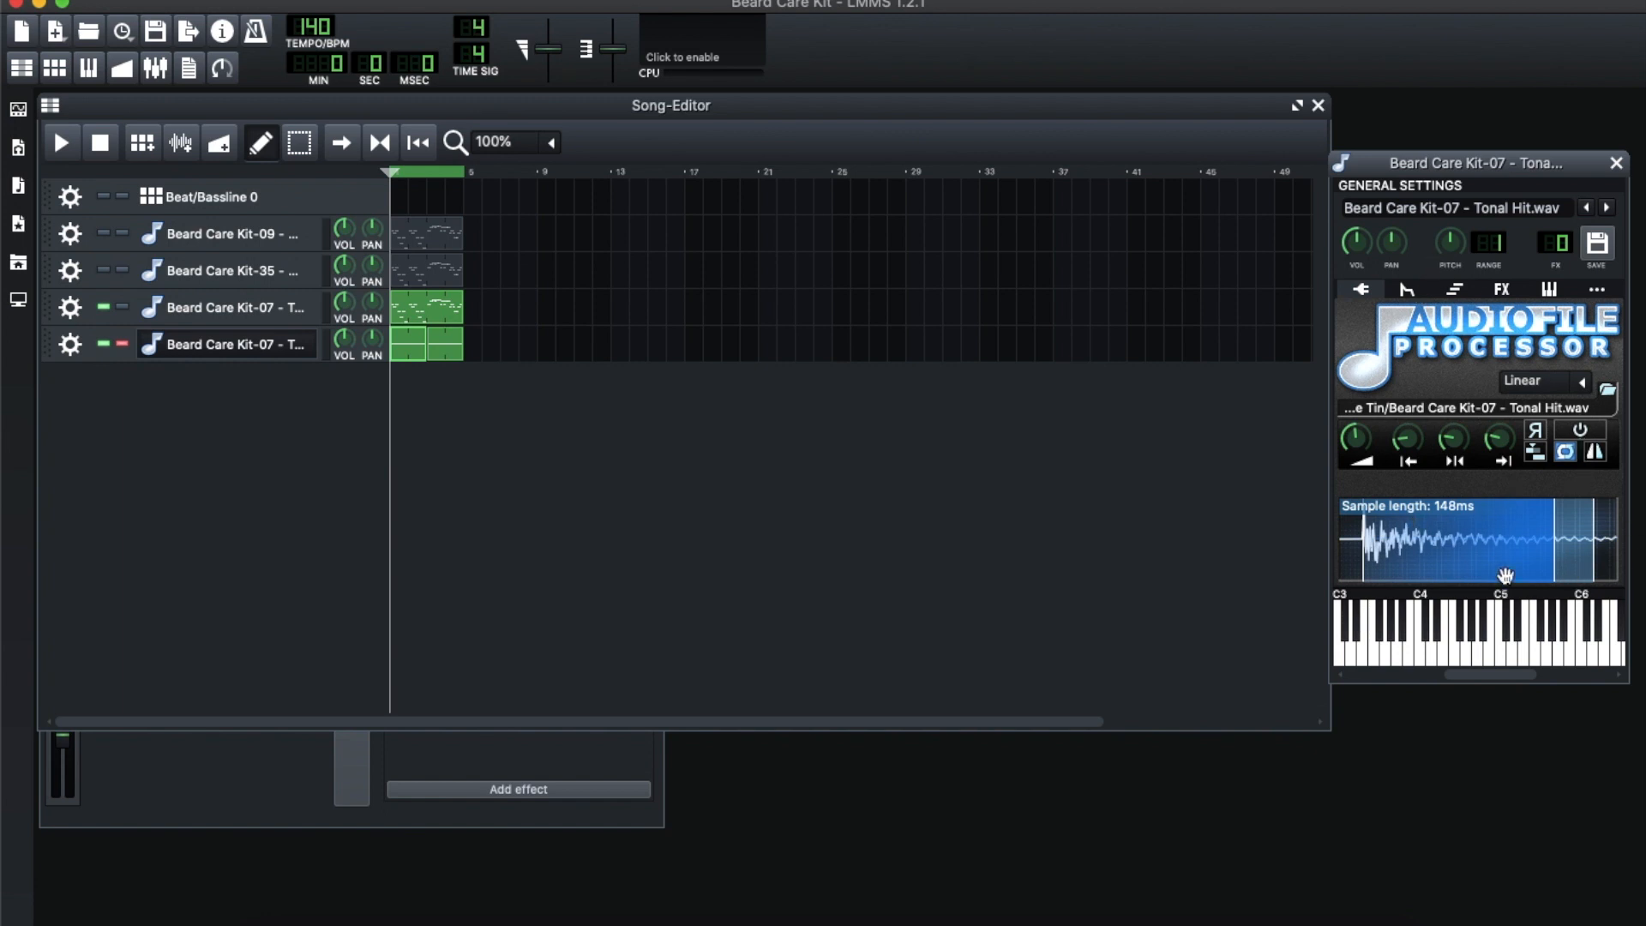
Play a low chord on the looped Tonal Hit and increase its volume envelope's sustain and release
click(1411, 292)
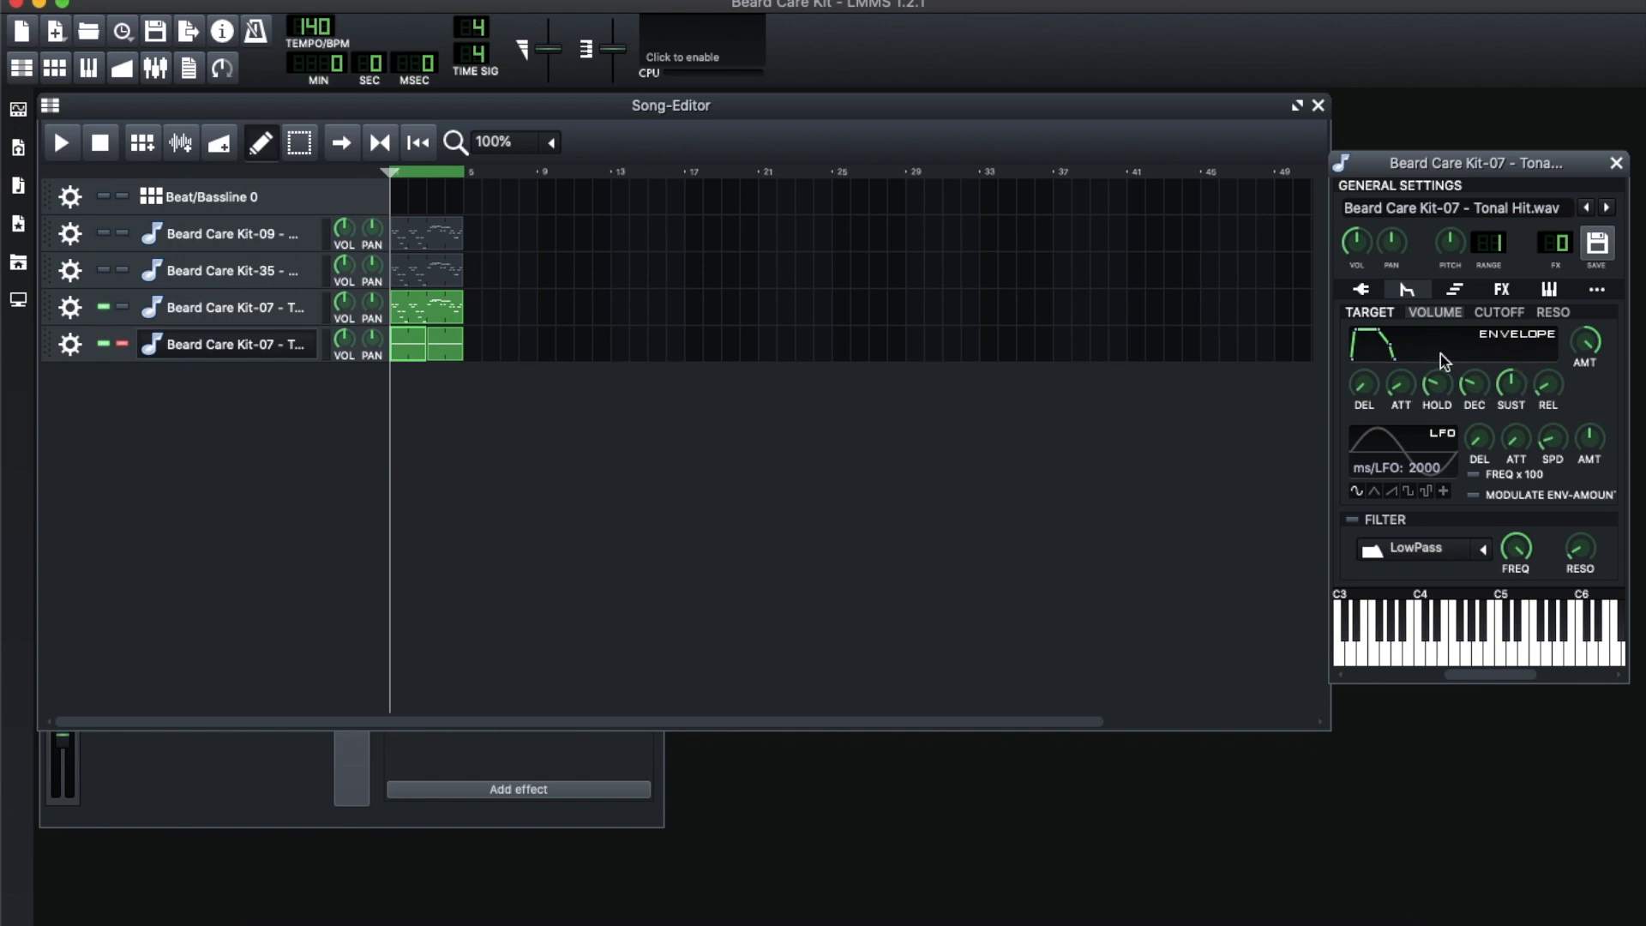
key(c)
key(b)
key(c)
key(z)
key(c)
key(b)
drag(1553, 404, 1511, 401)
Play low chords and single notes to hear how the reshaped volume envelope fades out
key(c)
key(c)
key(b)
key(z)
key(z)
key(x)
key(z)
key(x)
key(b)
key(z)
key(x)
key(b)
key(c)
key(z)
click(1450, 645)
click(1429, 348)
click(1451, 665)
click(1448, 346)
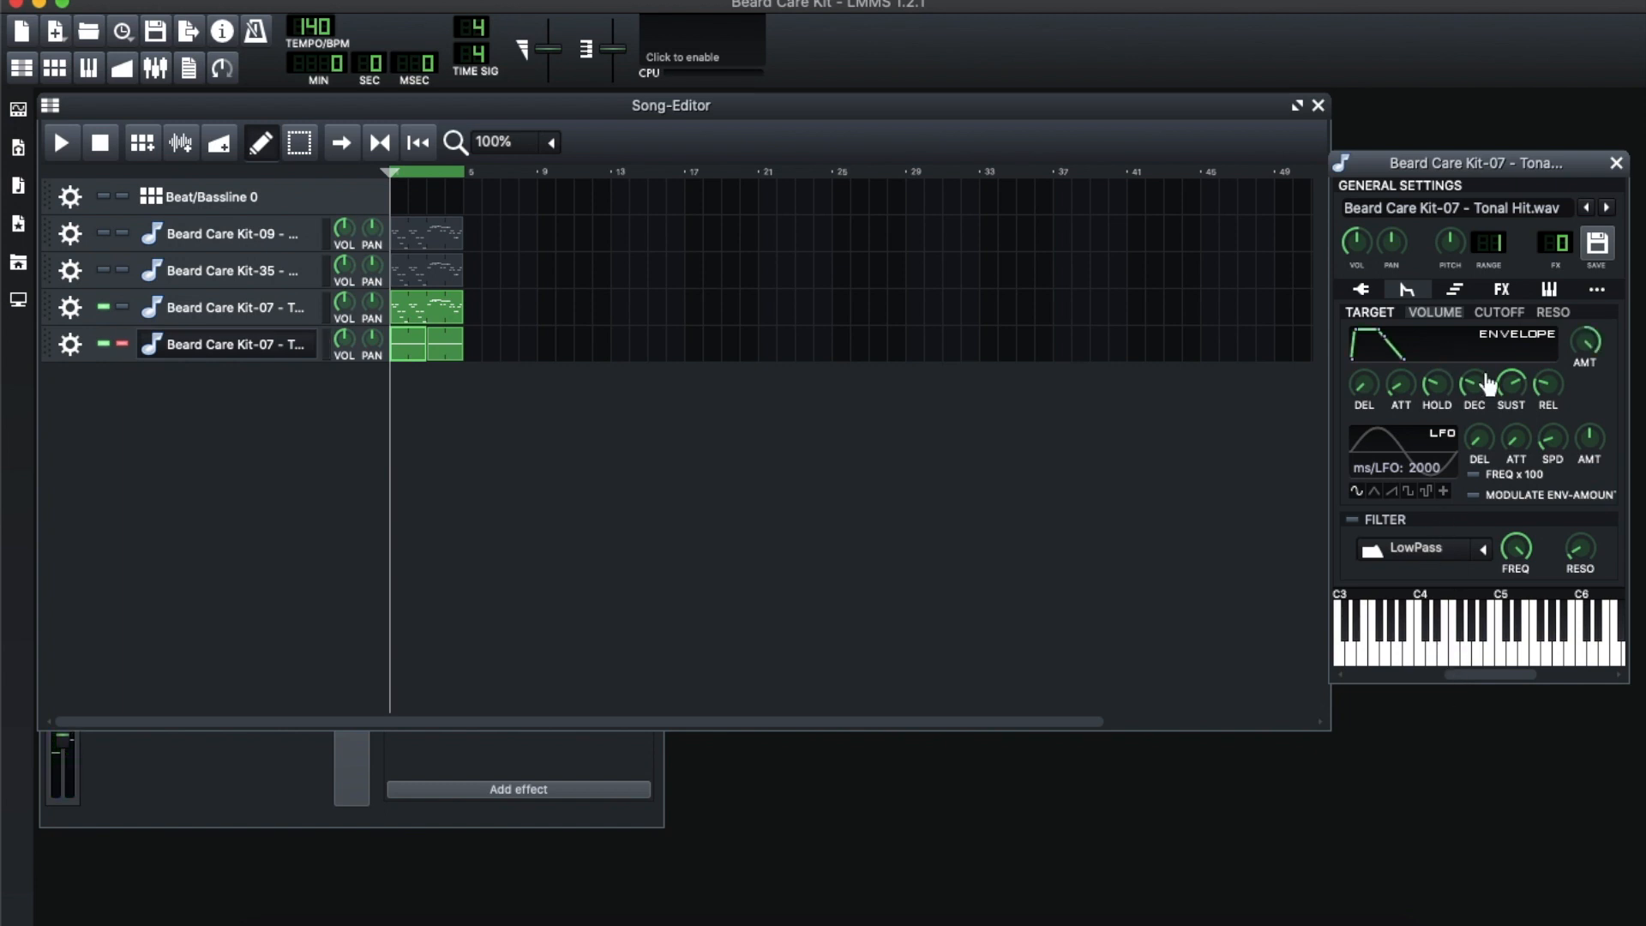
Add the C* Plate2x2 reverb after the Equalizer and raise its blend
click(1503, 291)
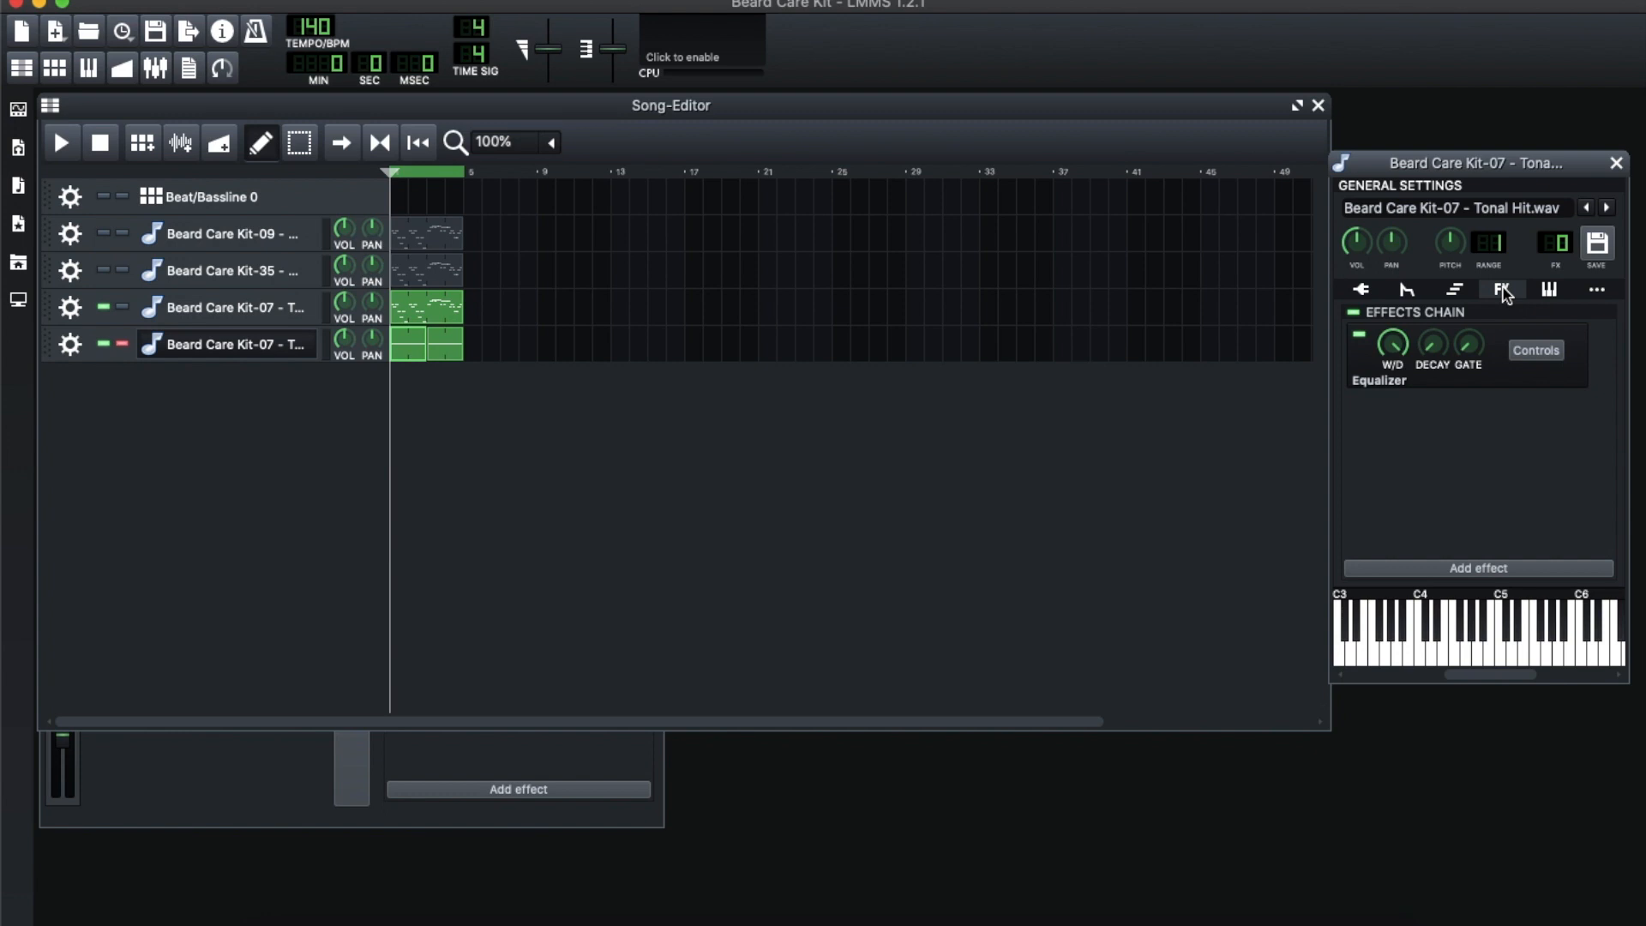
click(1535, 569)
text(rever)
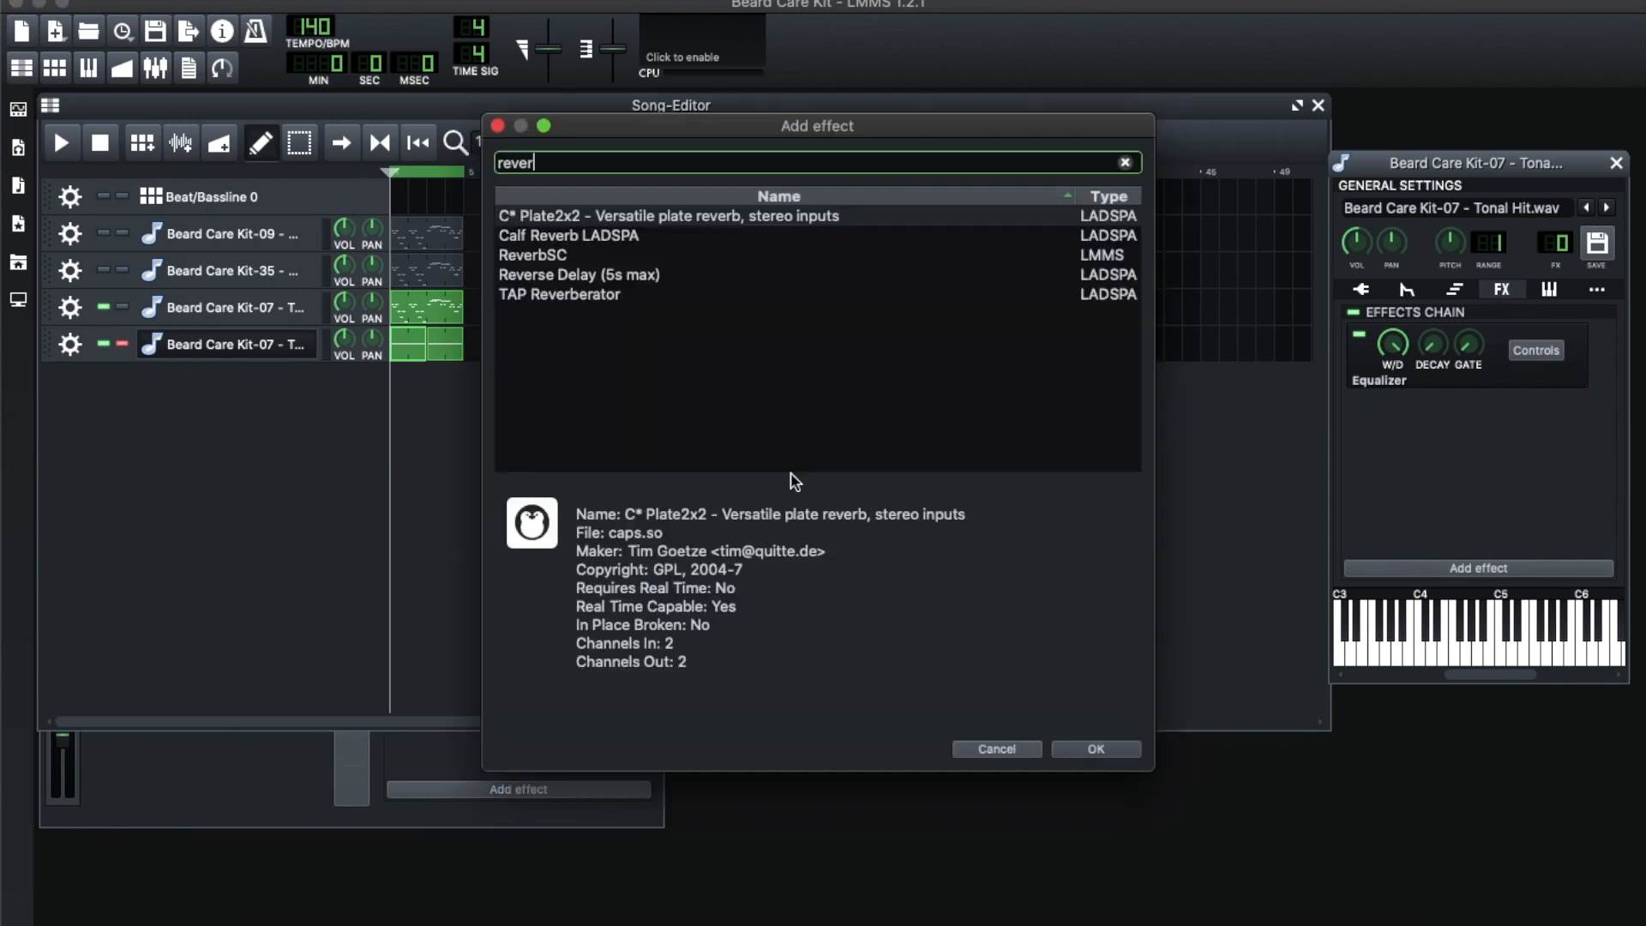
click(1097, 749)
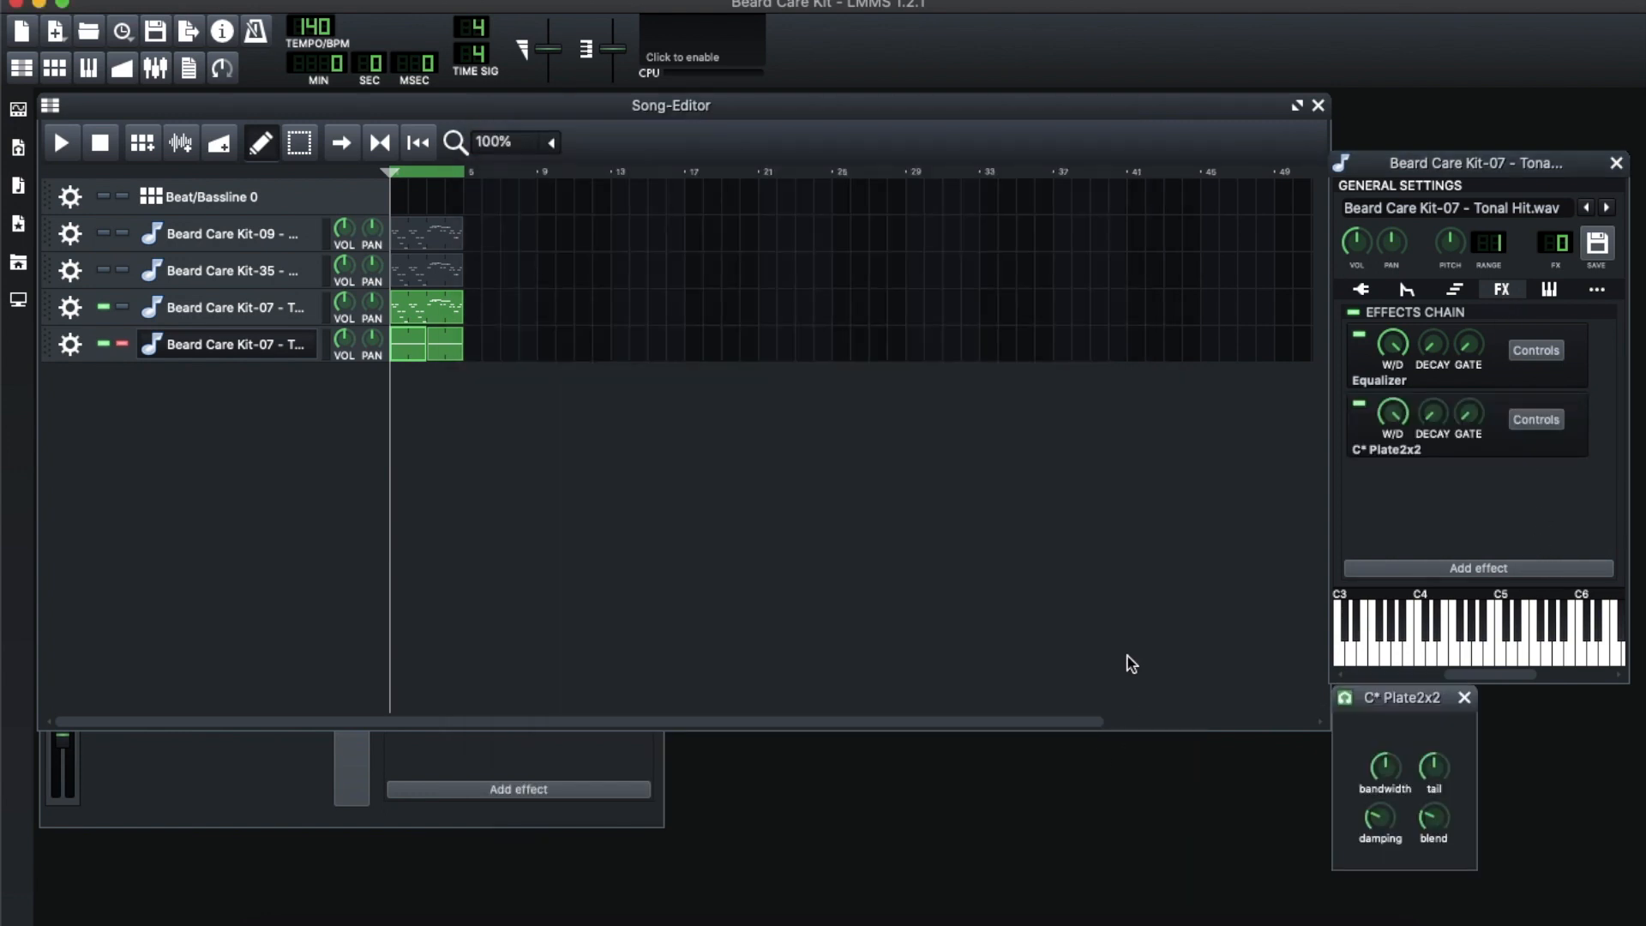
drag(1386, 703, 1148, 517)
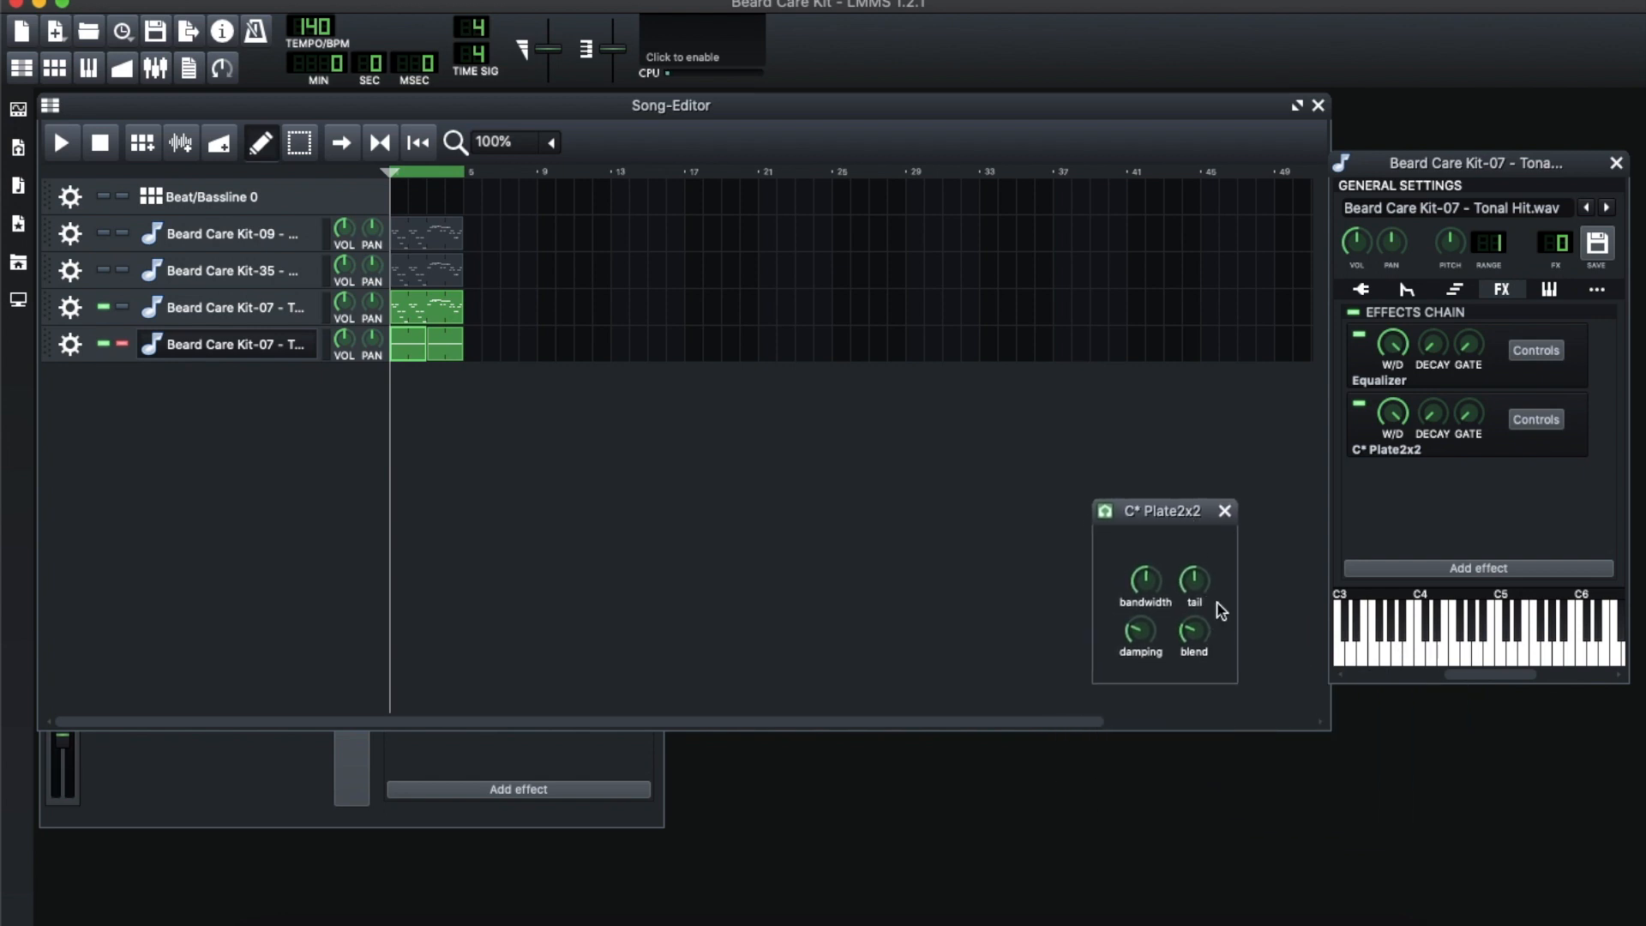
mouse_move(1214, 650)
mouse_down()
mouse_move(1210, 629)
mouse_move(1199, 650)
mouse_up()
Set the volume envelope's hold to about 1.672 and raise its sustain, checking with a low chord
click(1407, 290)
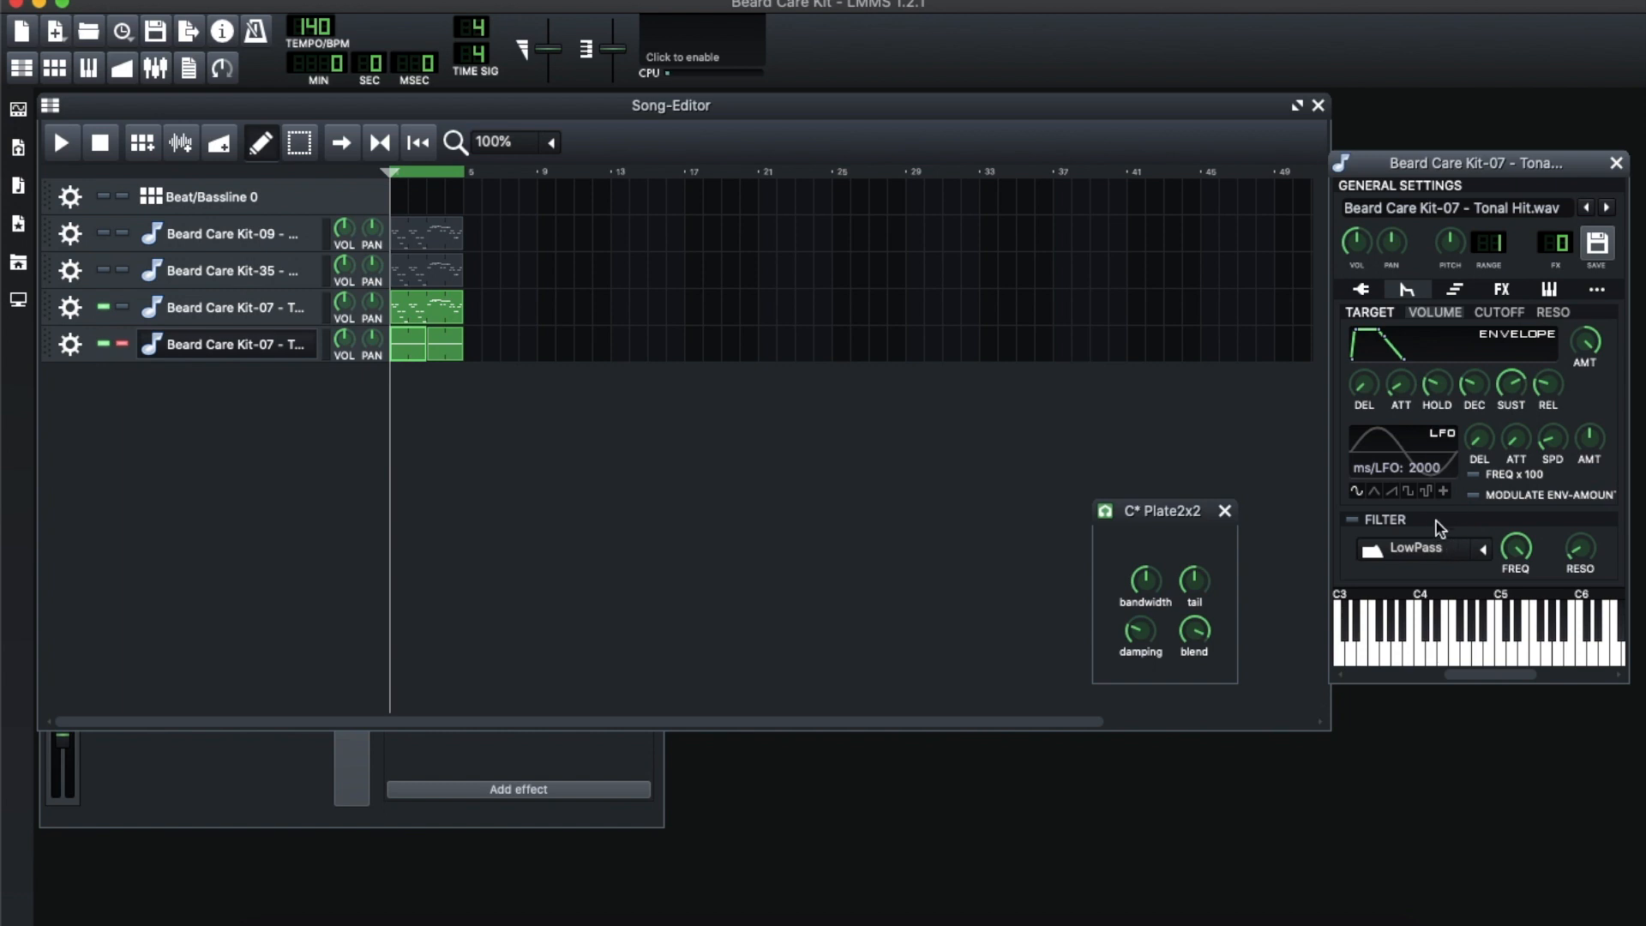
key(z)
key(c)
key(b)
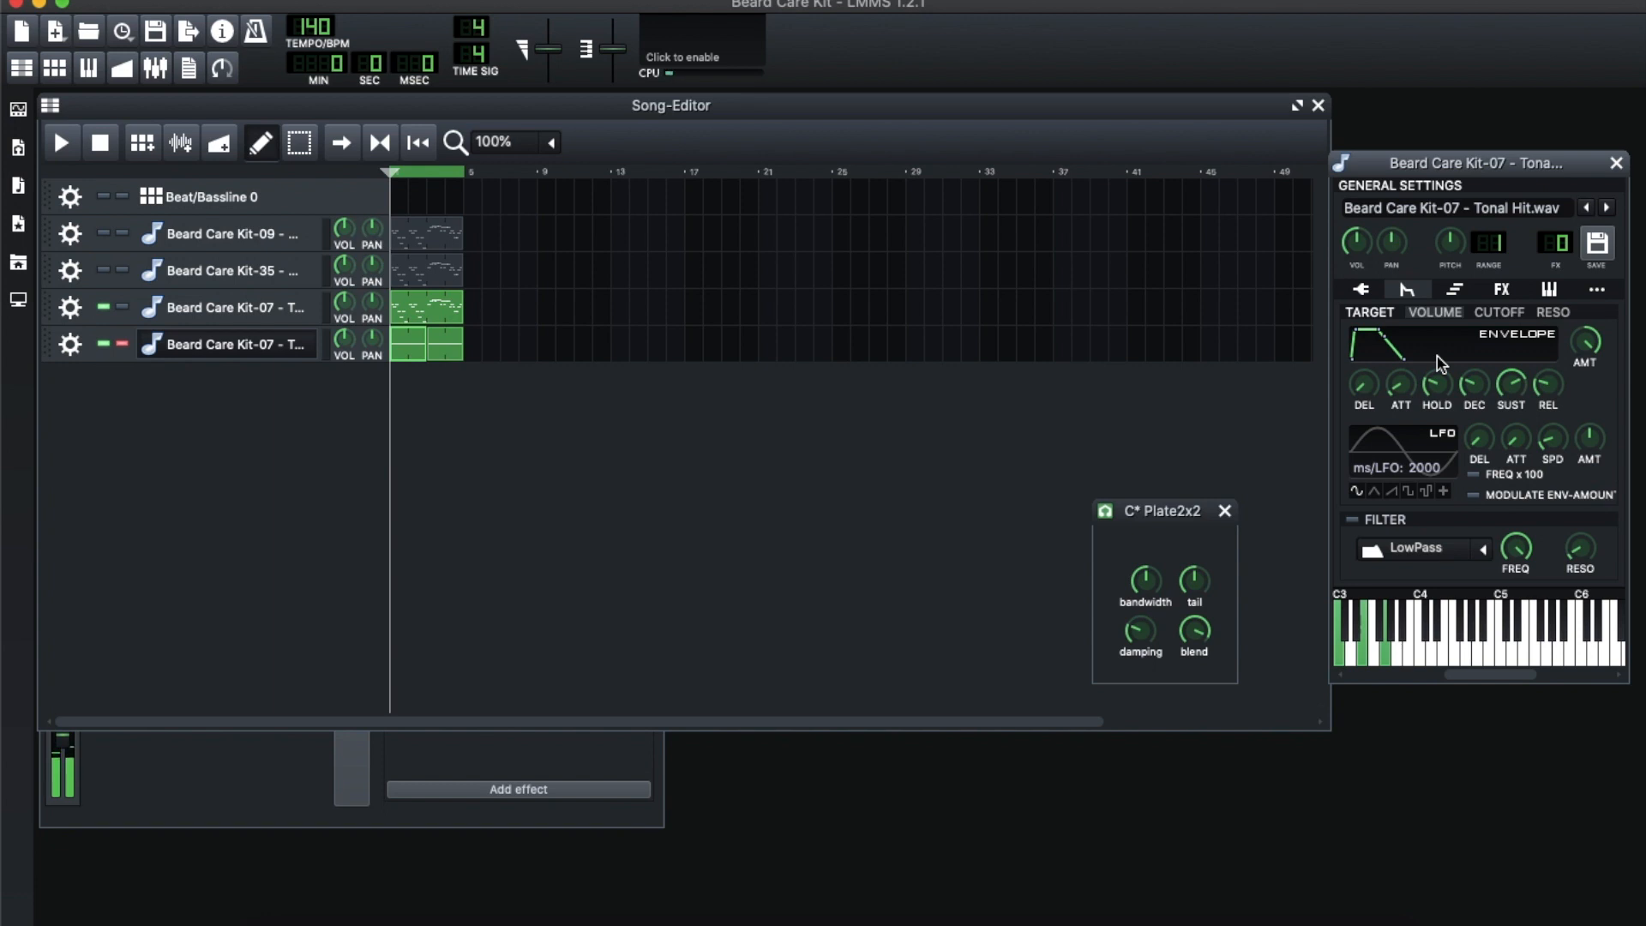
drag(1437, 385, 1437, 345)
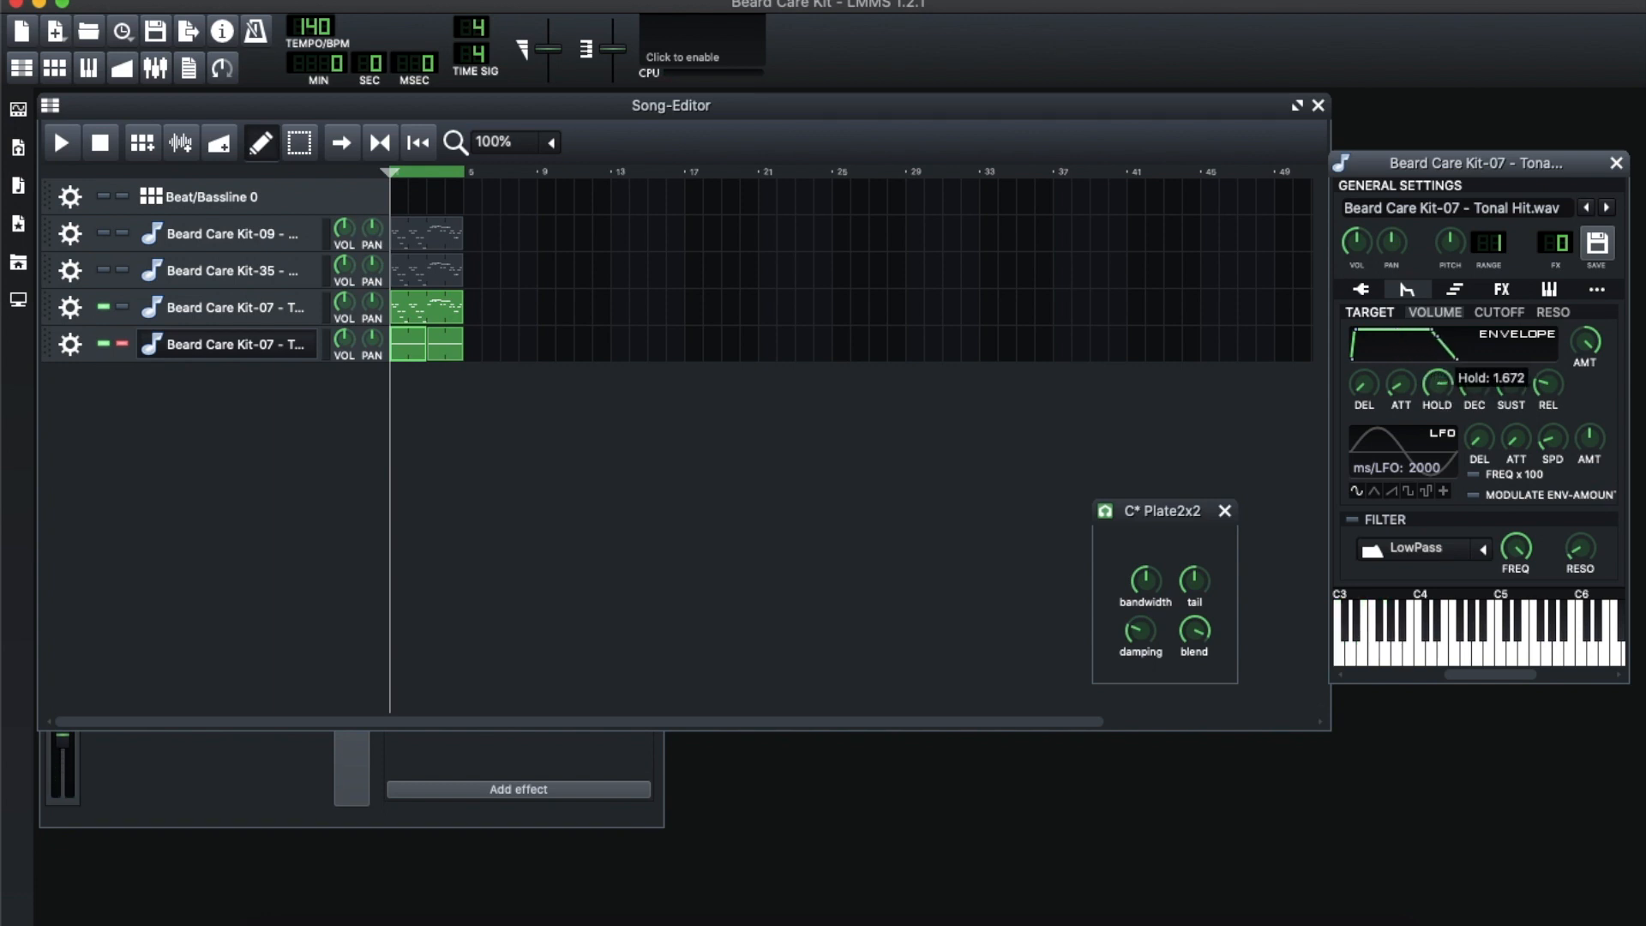
drag(1474, 407, 1519, 371)
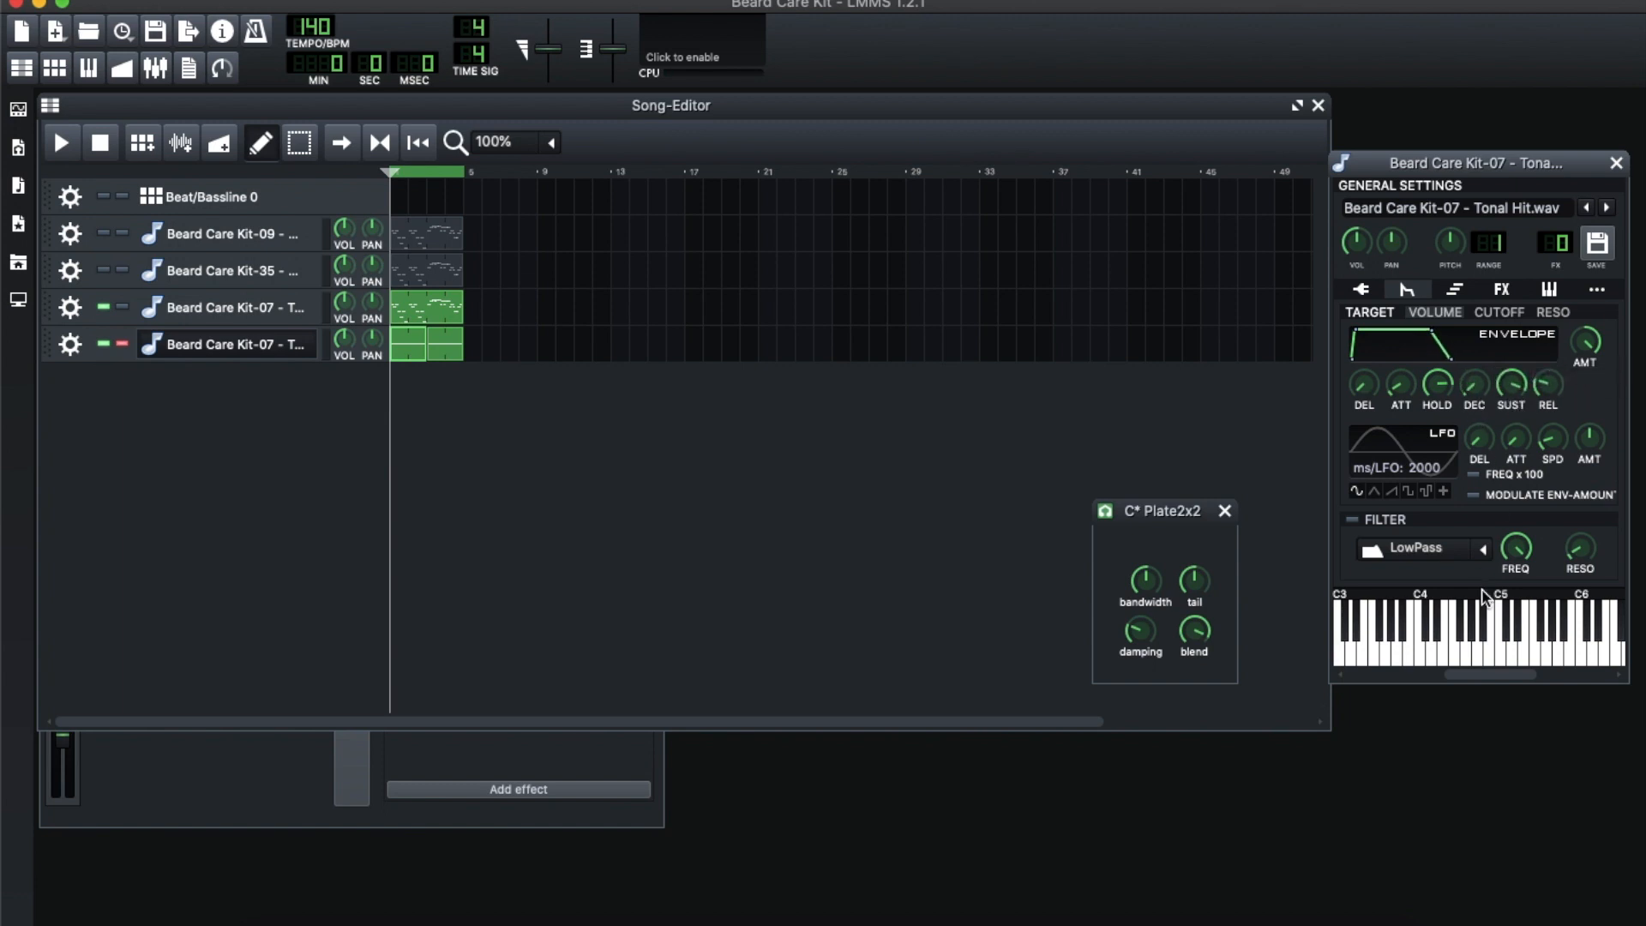
key(z)
key(c)
key(b)
Adjust the plate reverb's bandwidth and damping, and play a low chord to hear the change
click(1502, 289)
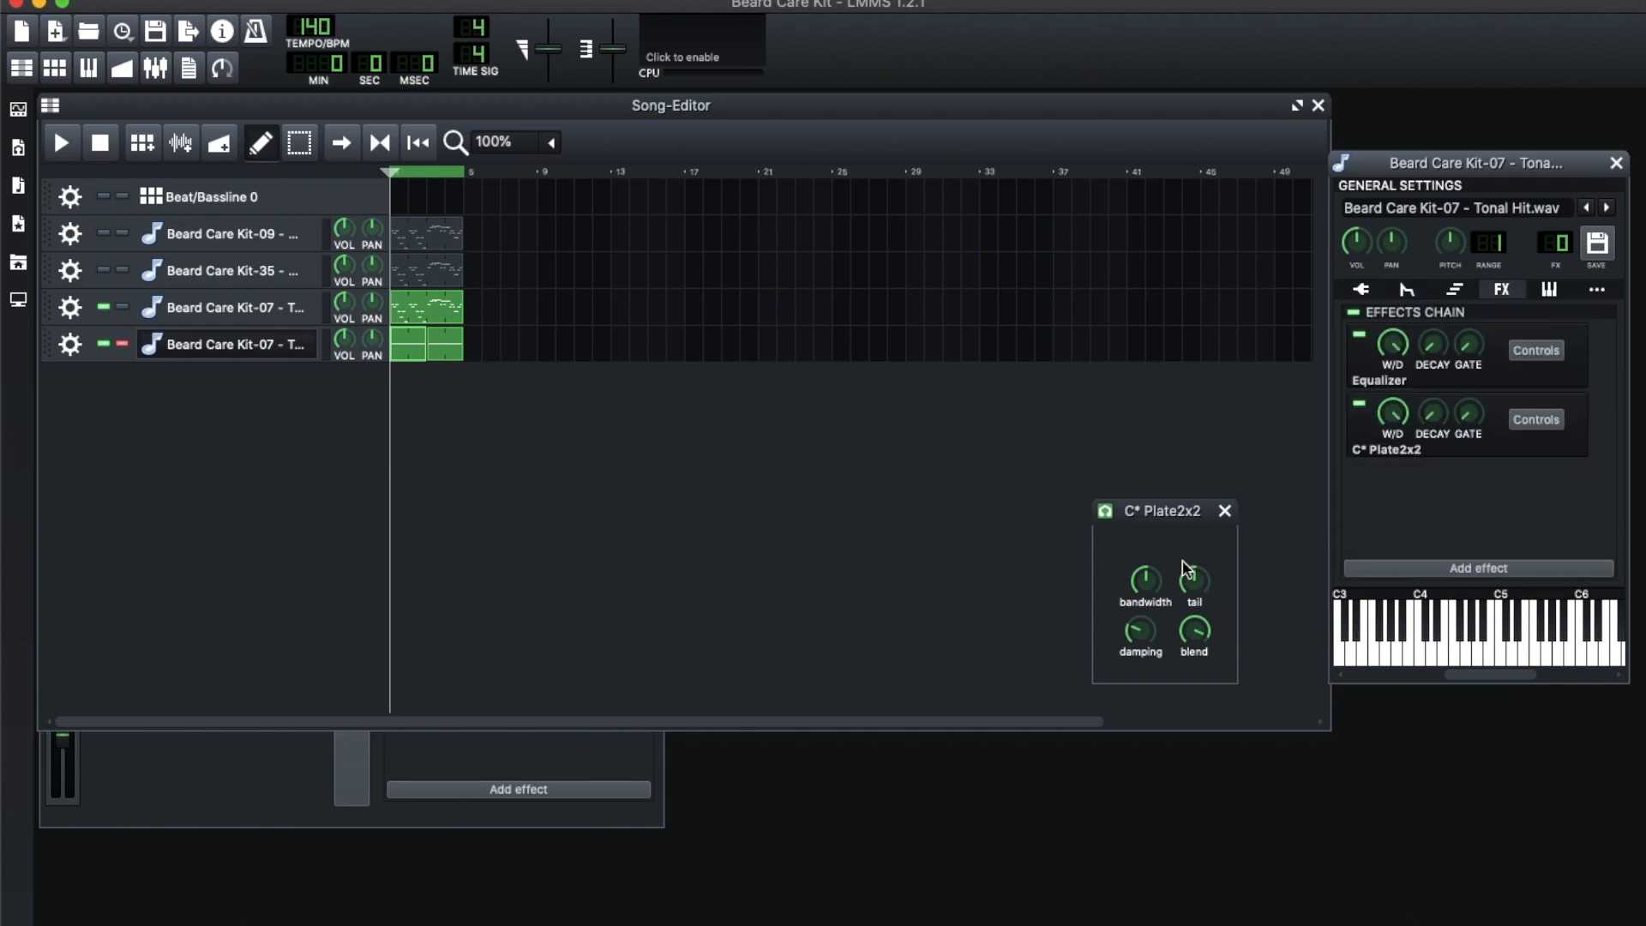
drag(1197, 512, 1228, 506)
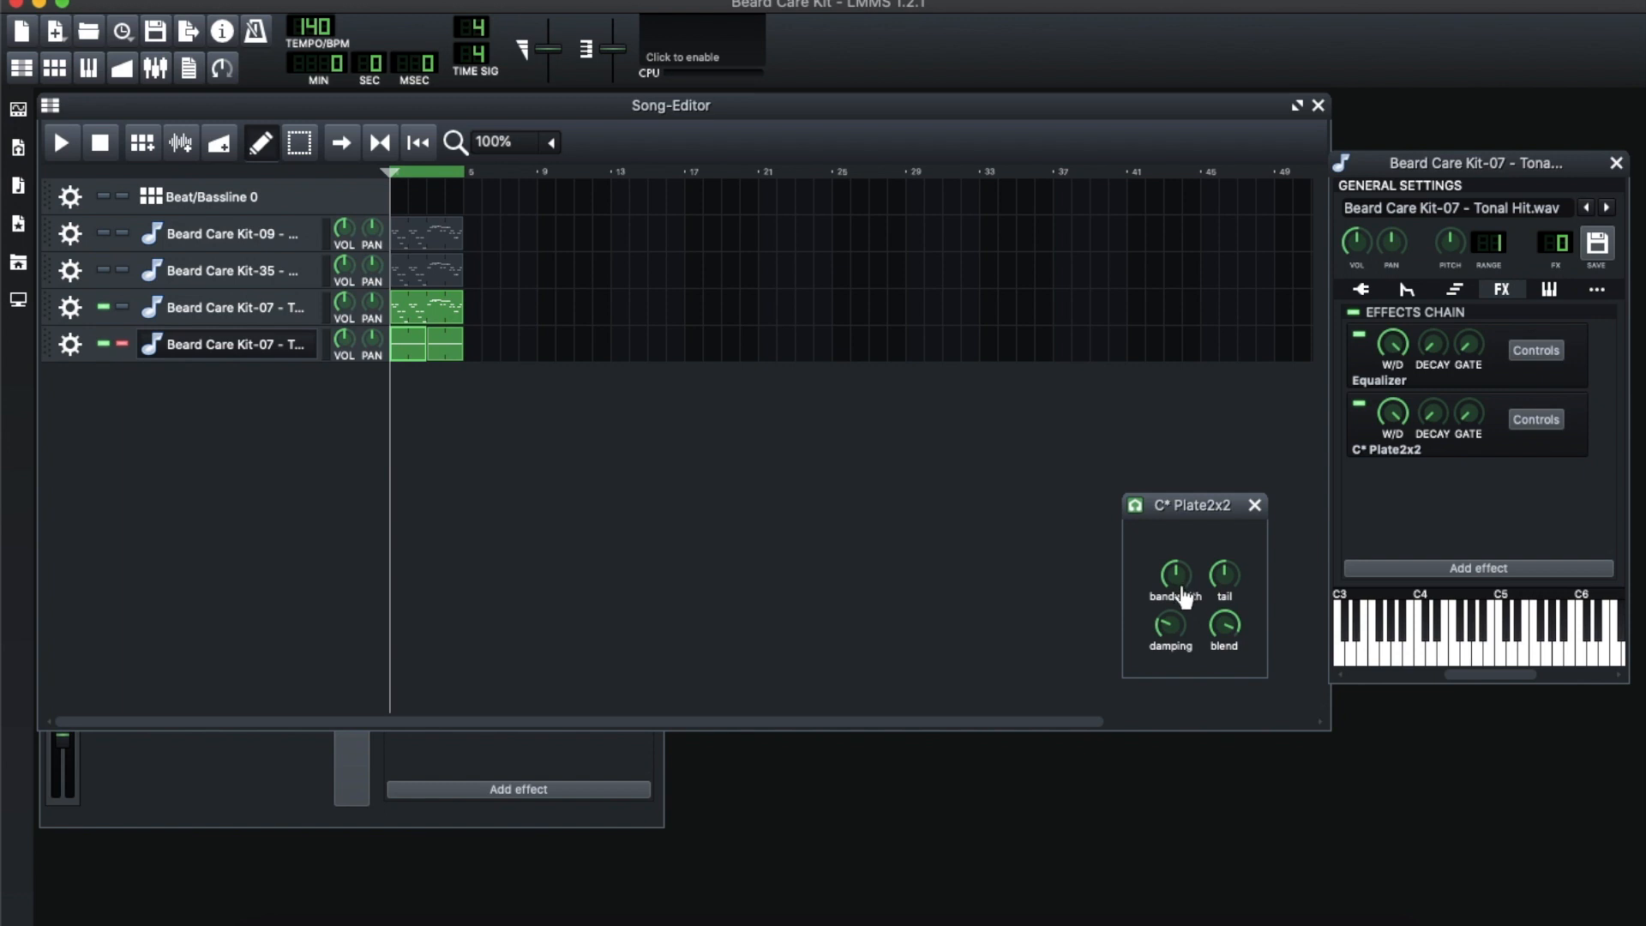
drag(1183, 590, 1181, 561)
drag(1199, 572, 1199, 592)
mouse_move(1172, 636)
mouse_down()
mouse_move(1171, 652)
mouse_move(1173, 611)
mouse_up()
key(z)
key(c)
key(b)
Try a high reverb damping, and turn it down to minimum, playing a low chord after each change
drag(1181, 630, 1181, 549)
key(z)
key(c)
key(b)
drag(1174, 629, 1174, 695)
key(z)
key(c)
key(b)
Lengthen the plate reverb's tail, playing a low chord between adjustments
click(1228, 579)
mouse_move(1228, 580)
mouse_down()
mouse_move(1228, 626)
mouse_move(1231, 540)
mouse_move(1230, 580)
mouse_up()
key(z)
key(c)
key(b)
drag(1224, 574, 1224, 602)
Play a progression of higher chords to audition the finished looped instrument with reverb
key(q)
key(e)
key(t)
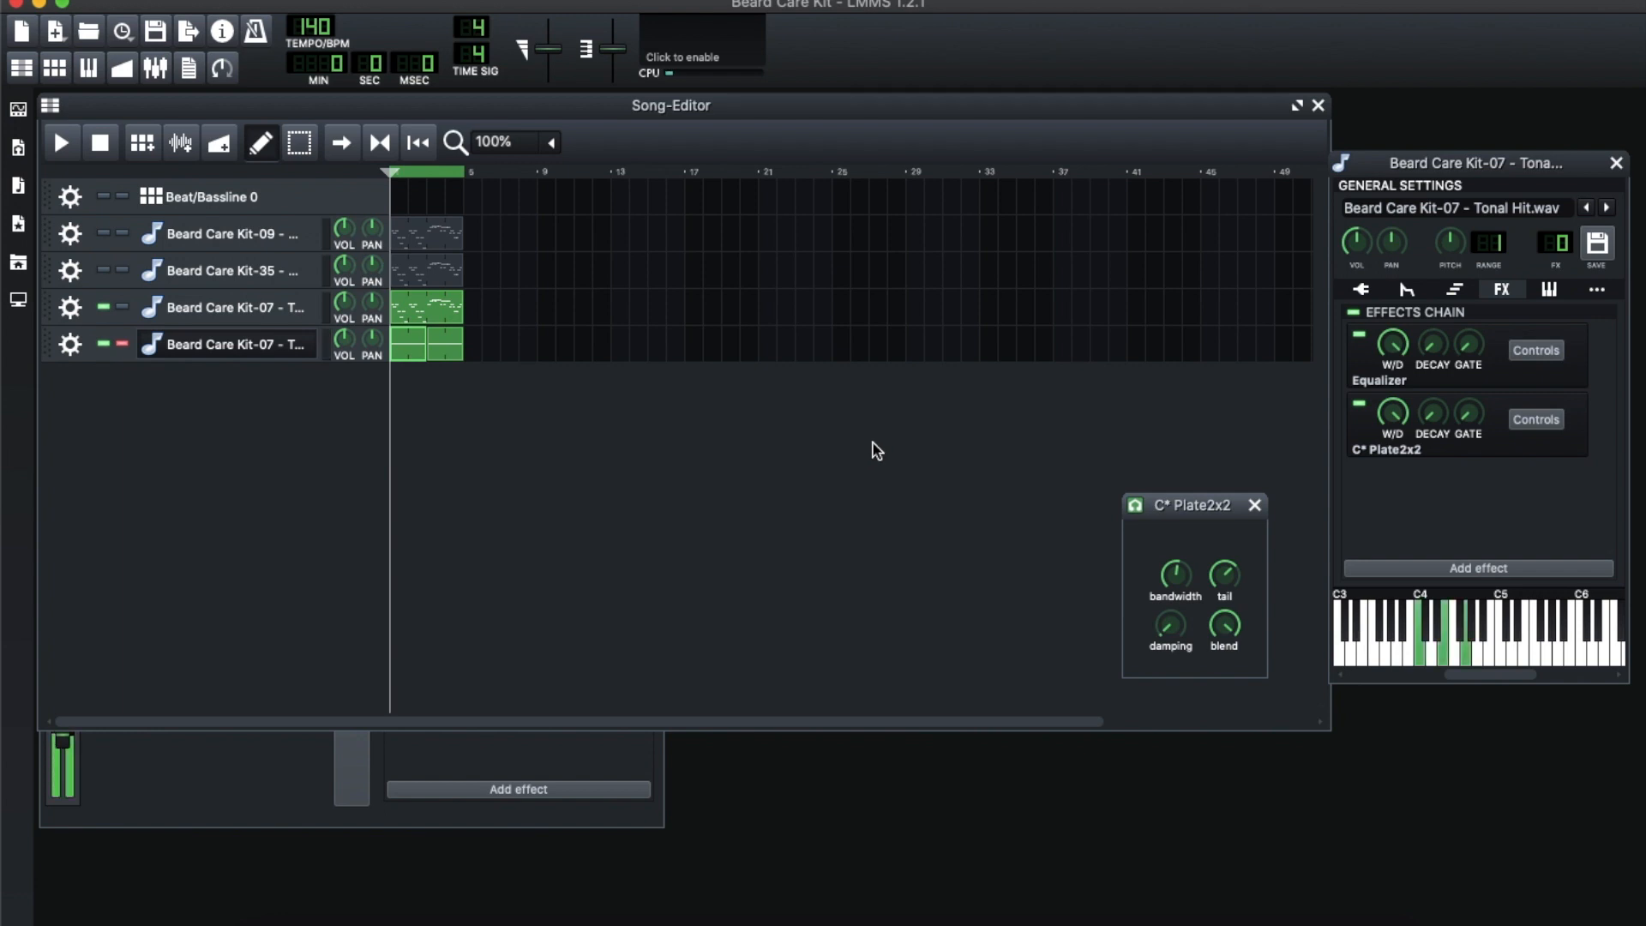
key(y)
key(i)
key(o)
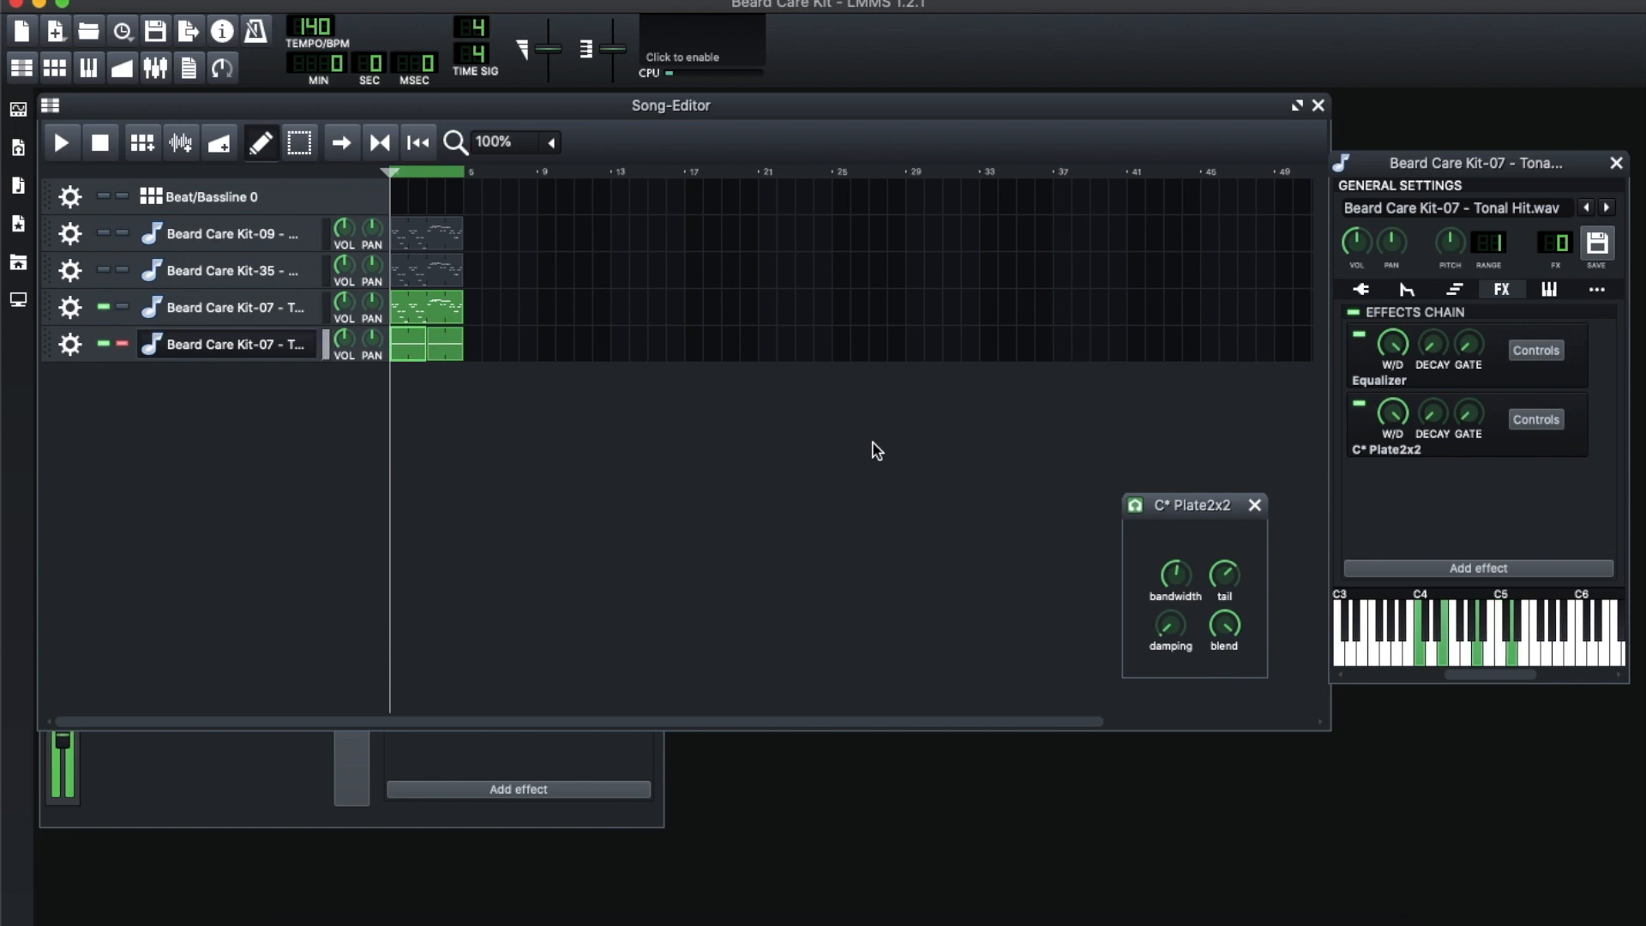
key(p)
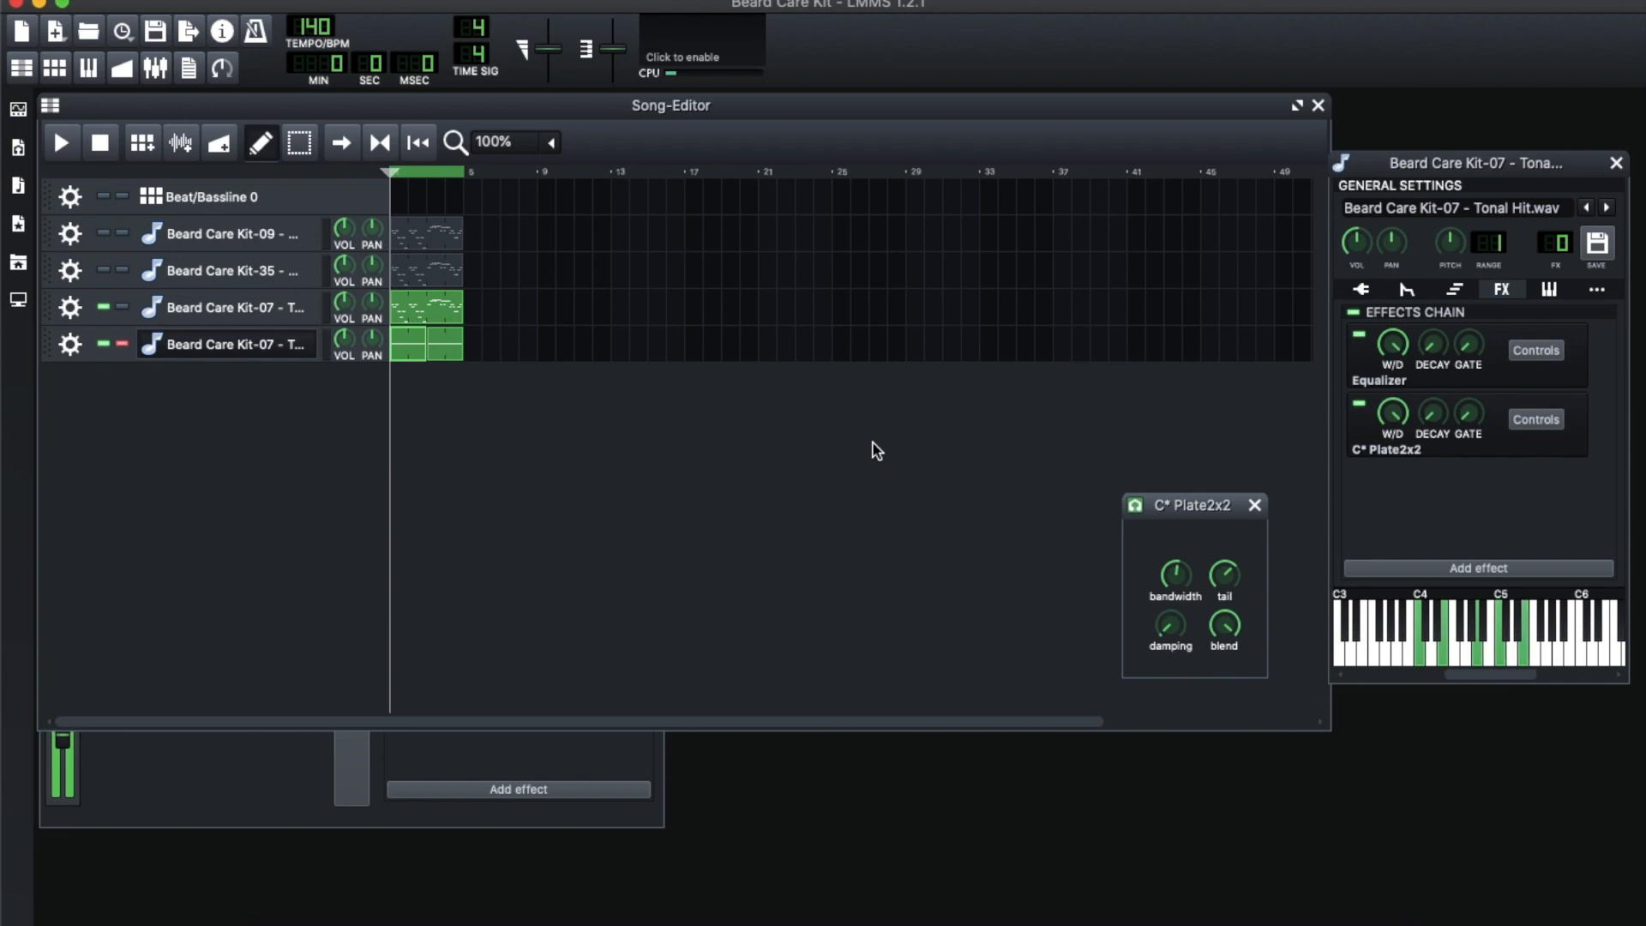
key(t)
key(u)
key(o)
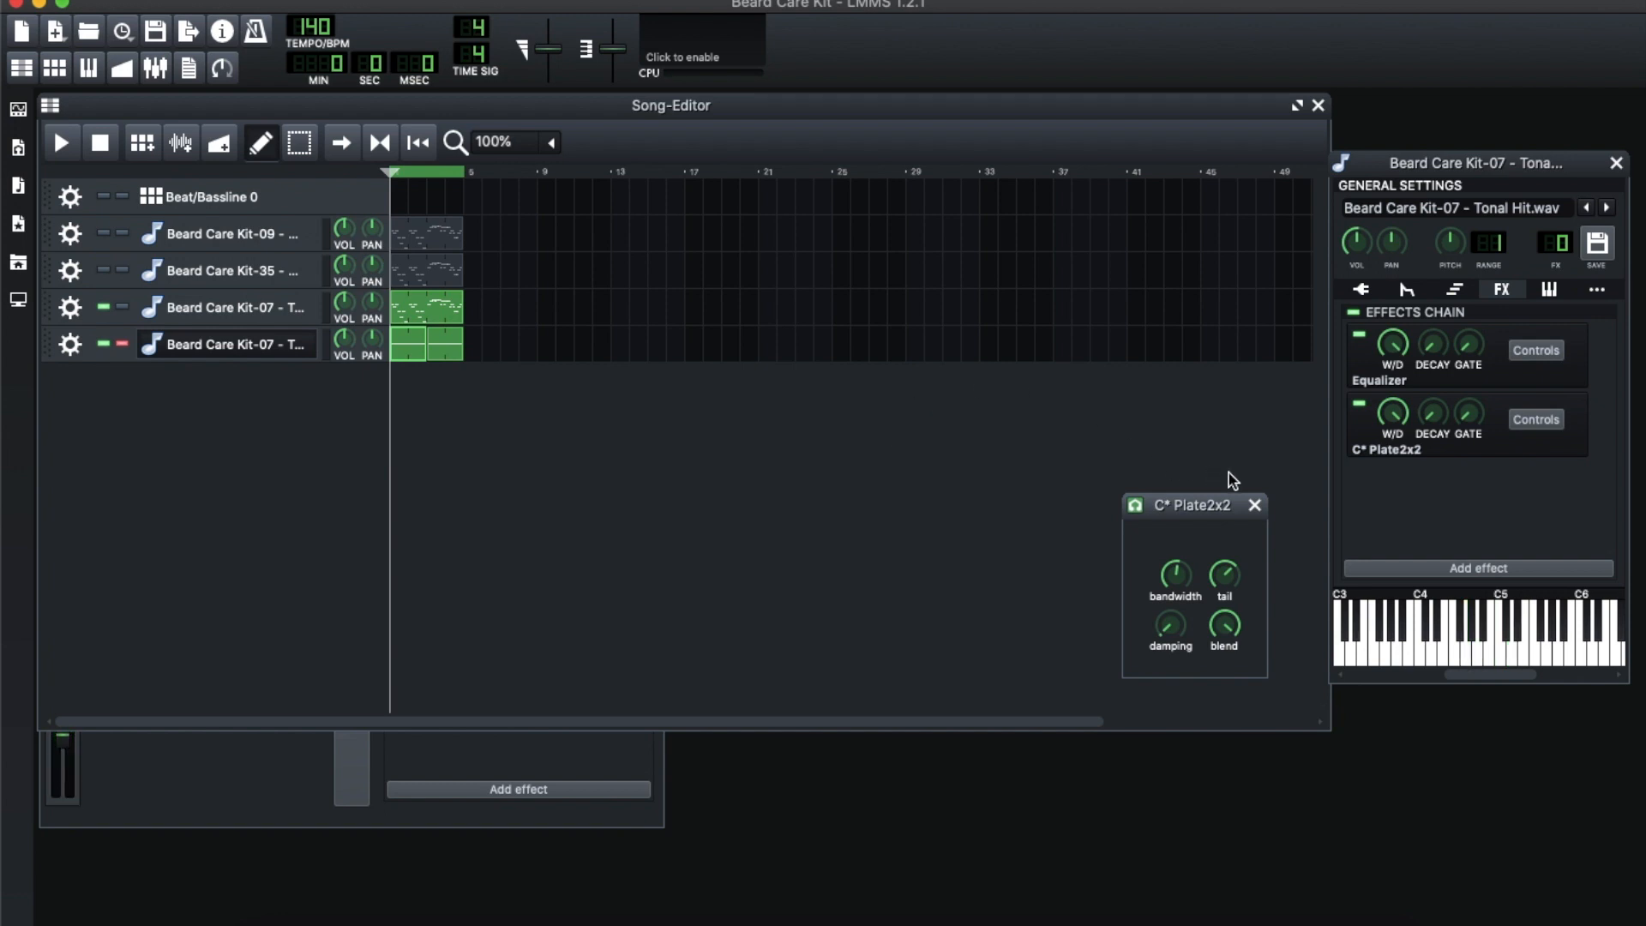
Close the plate reverb controls and boost equalizer band 5 by about 5 dB around 1.5 kHz, with a bandwidth of about 2
click(1255, 507)
click(1361, 290)
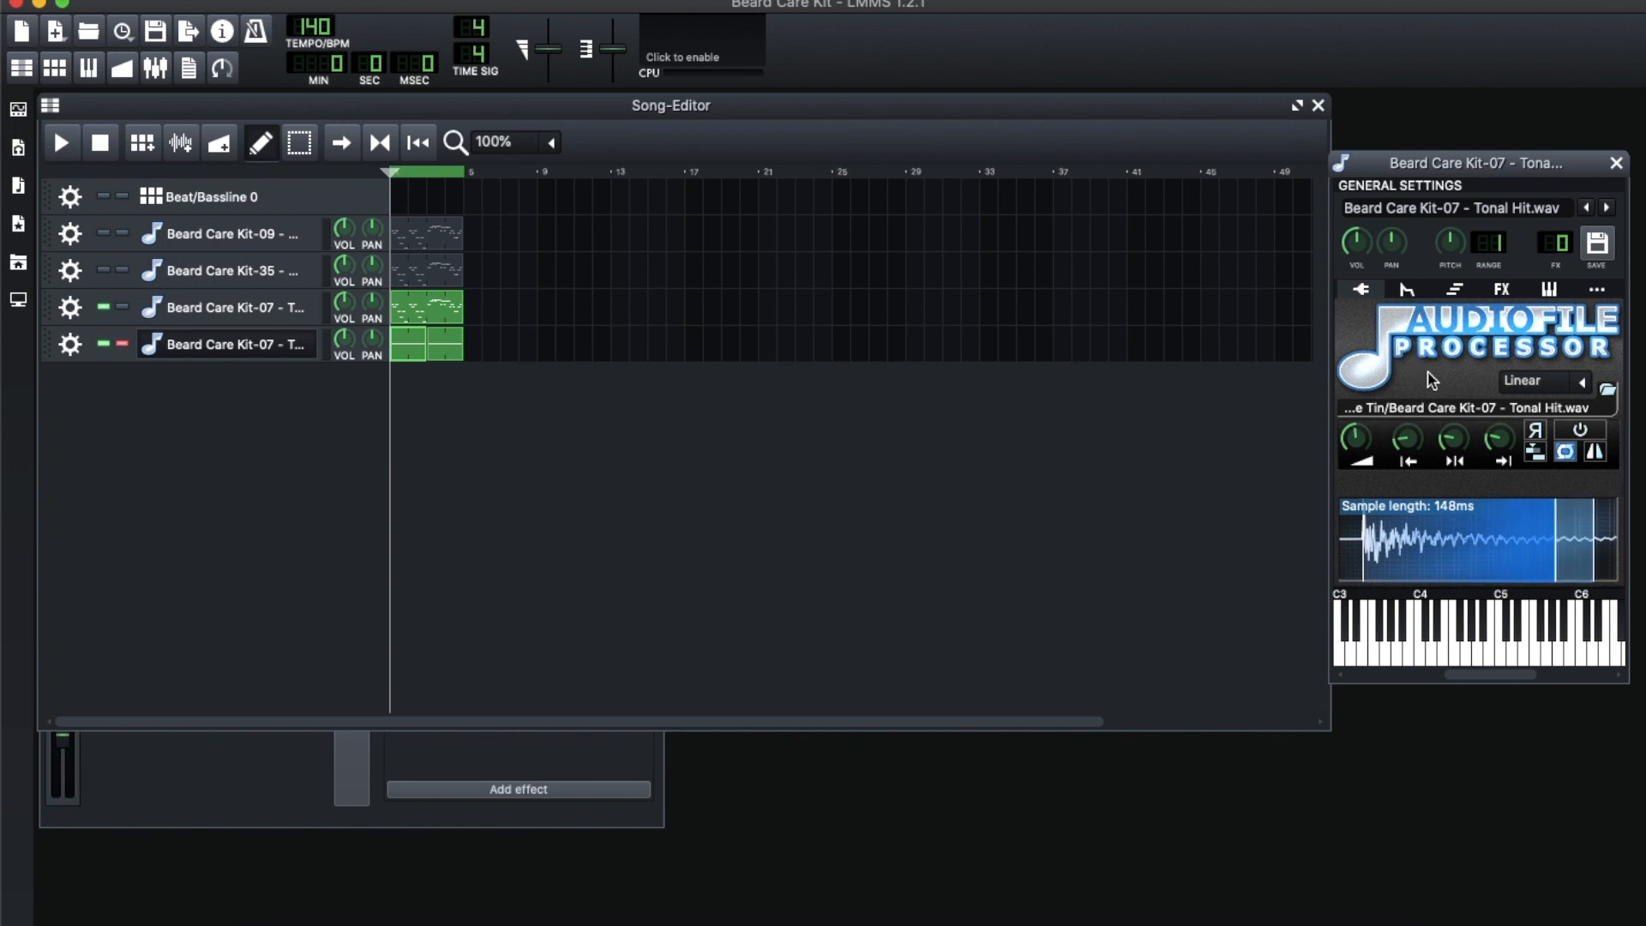
click(1502, 289)
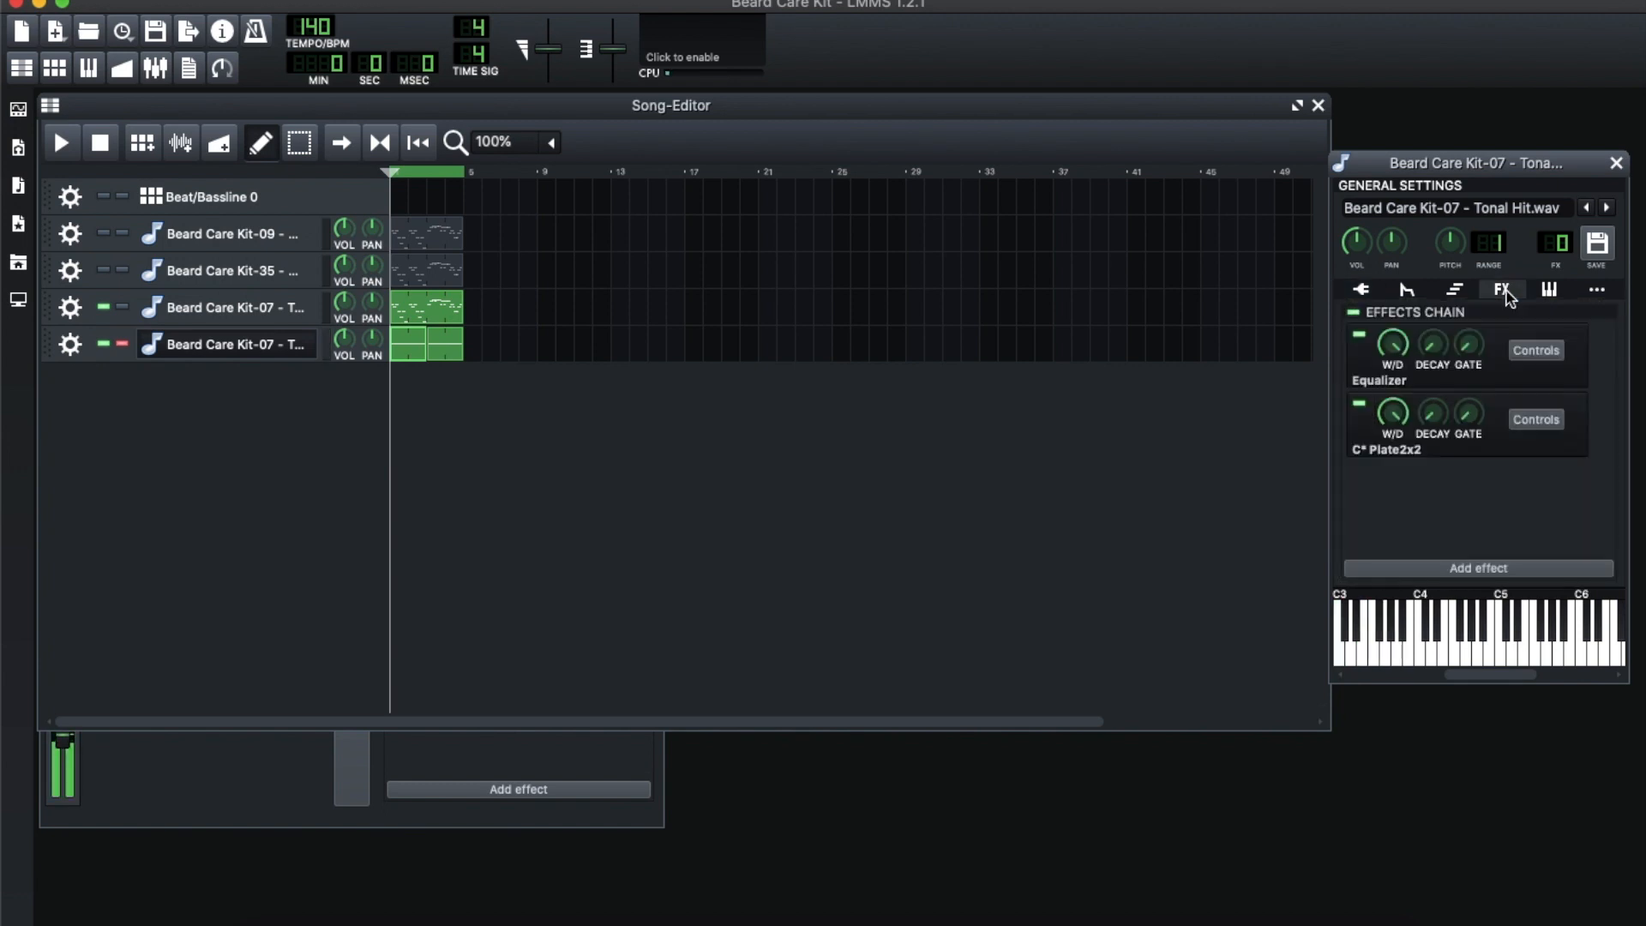
click(1544, 351)
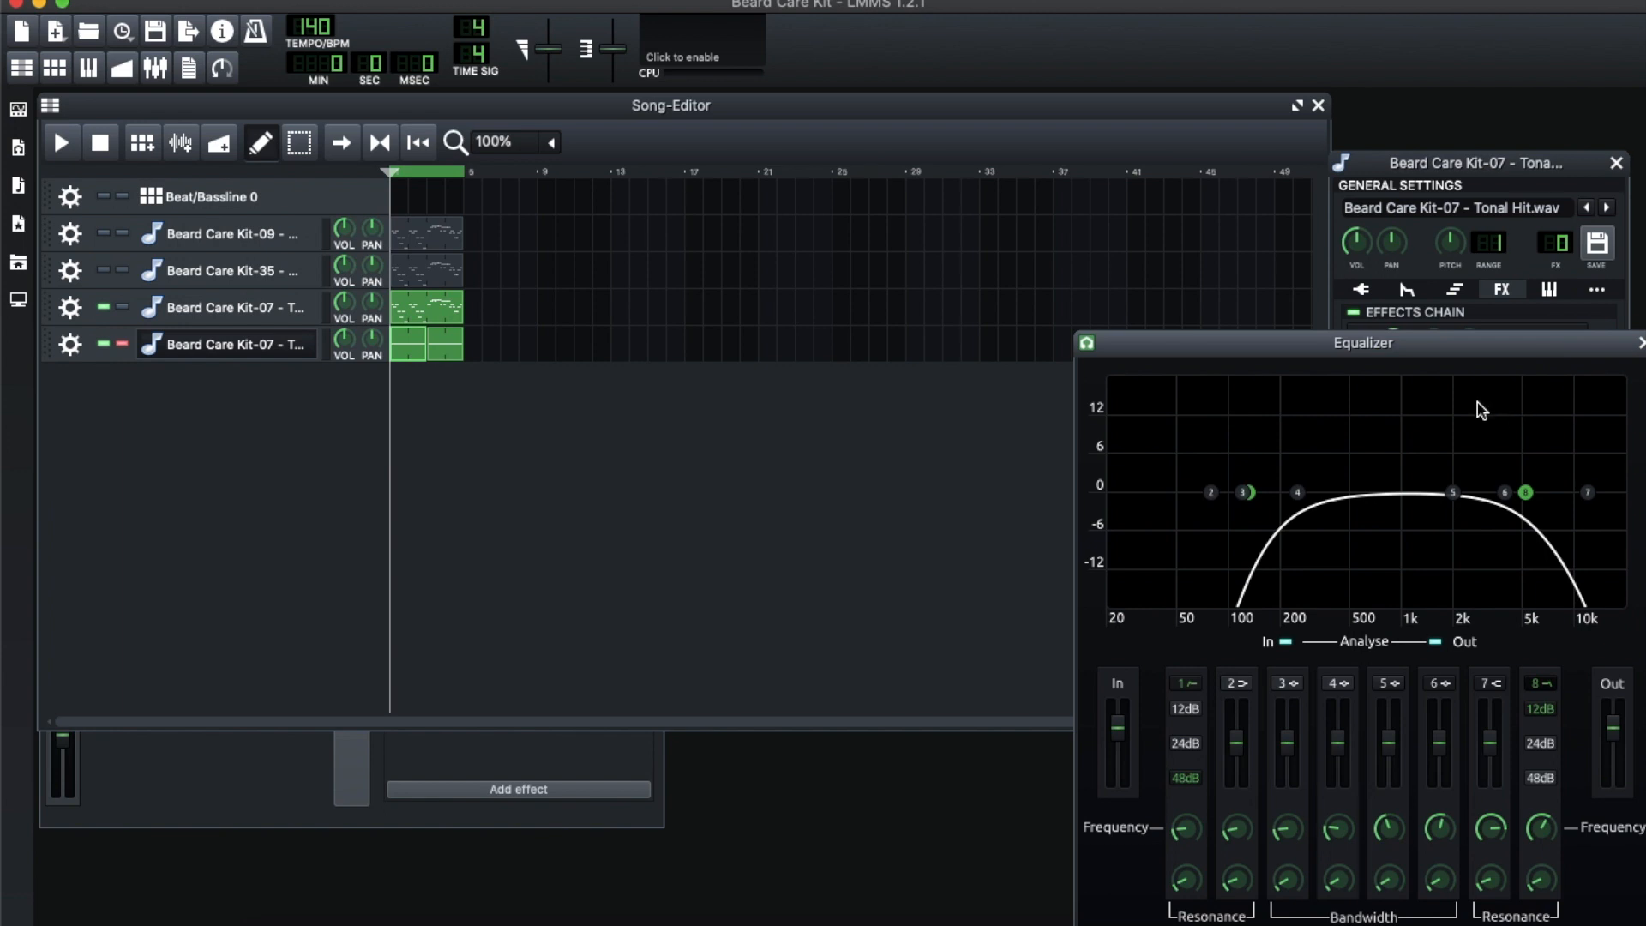
mouse_move(1406, 491)
mouse_down()
mouse_move(1413, 410)
mouse_move(1442, 410)
mouse_move(1428, 413)
mouse_move(1440, 409)
mouse_move(1437, 449)
mouse_up()
scroll(1441, 409, up, 5)
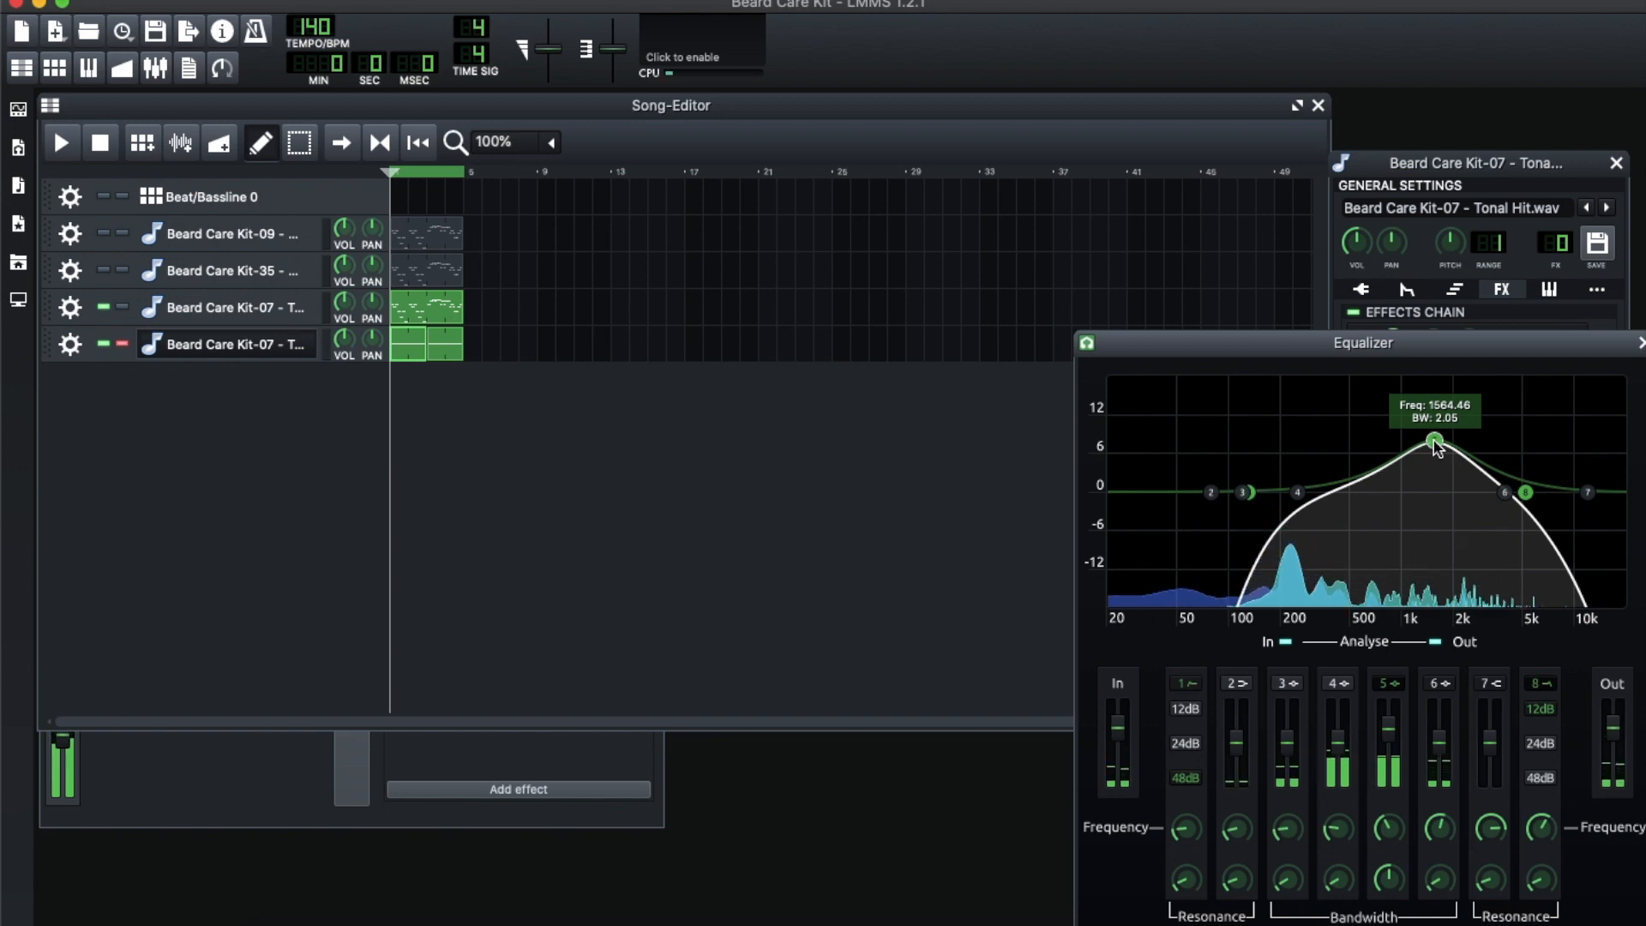
drag(1437, 448, 1428, 466)
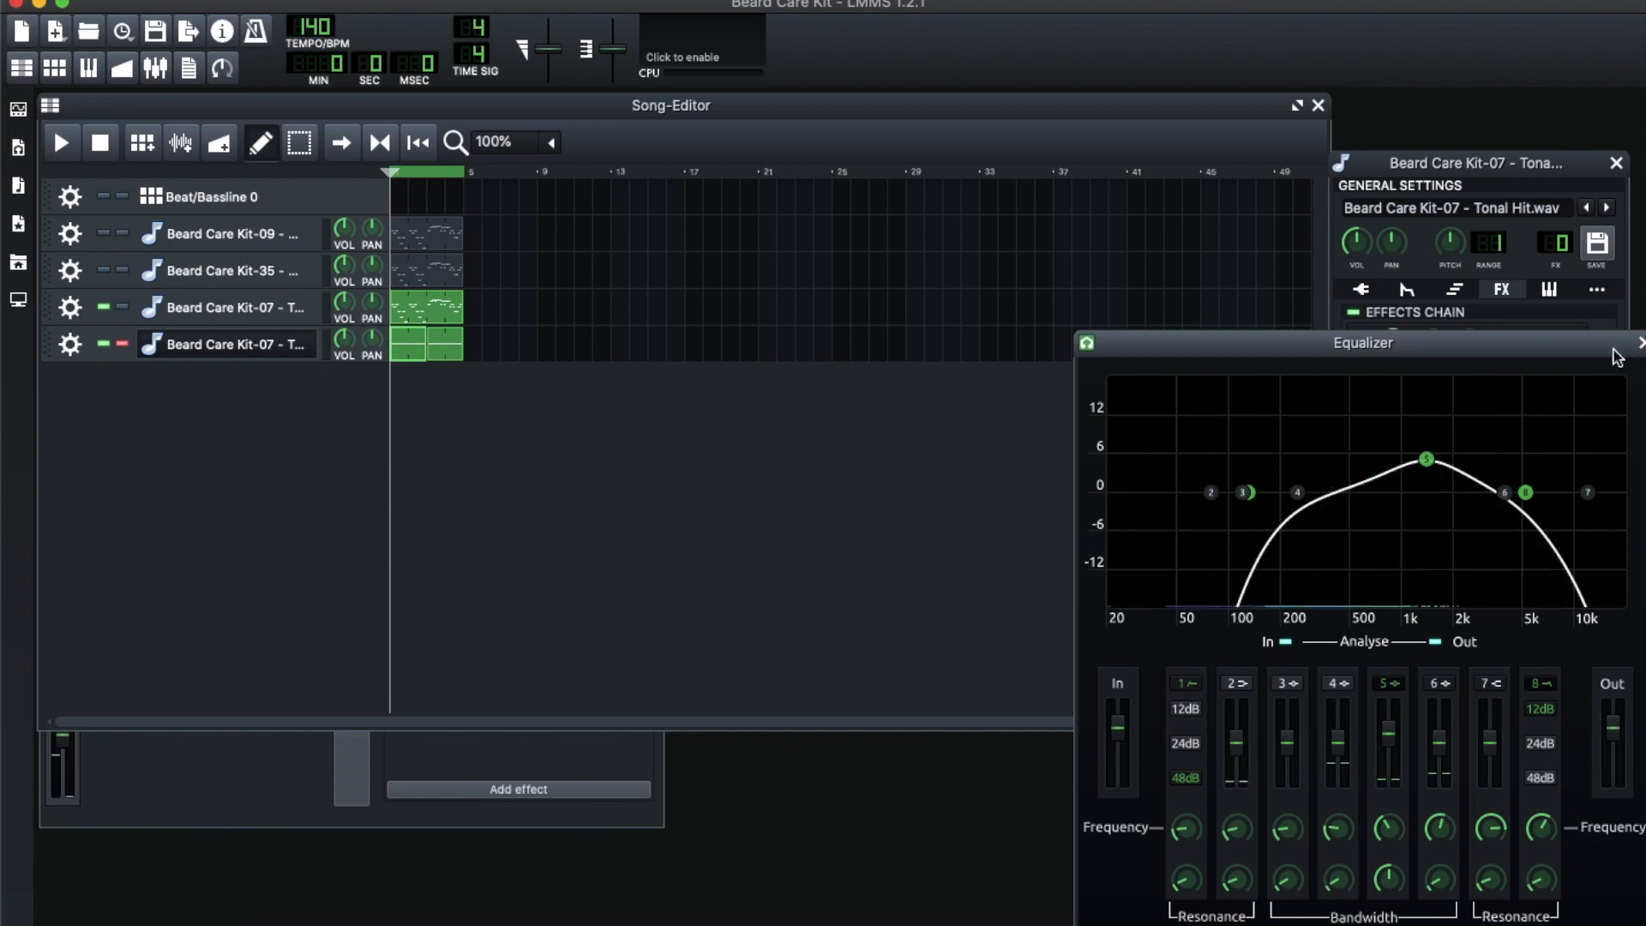
drag(1636, 349, 1612, 346)
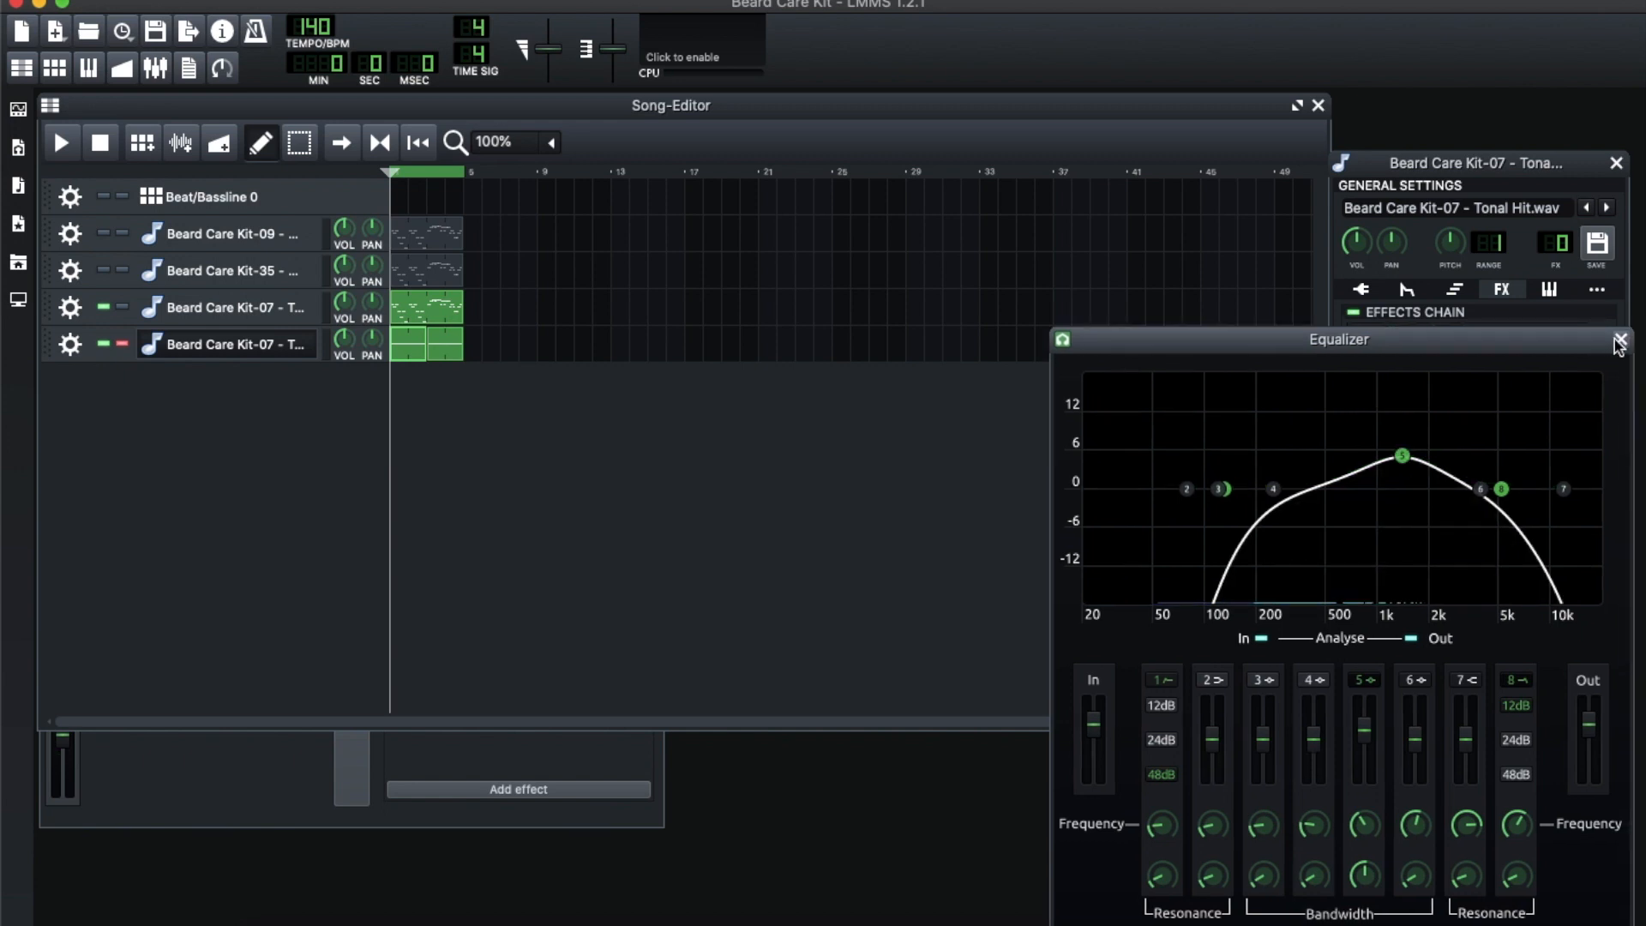
click(1620, 340)
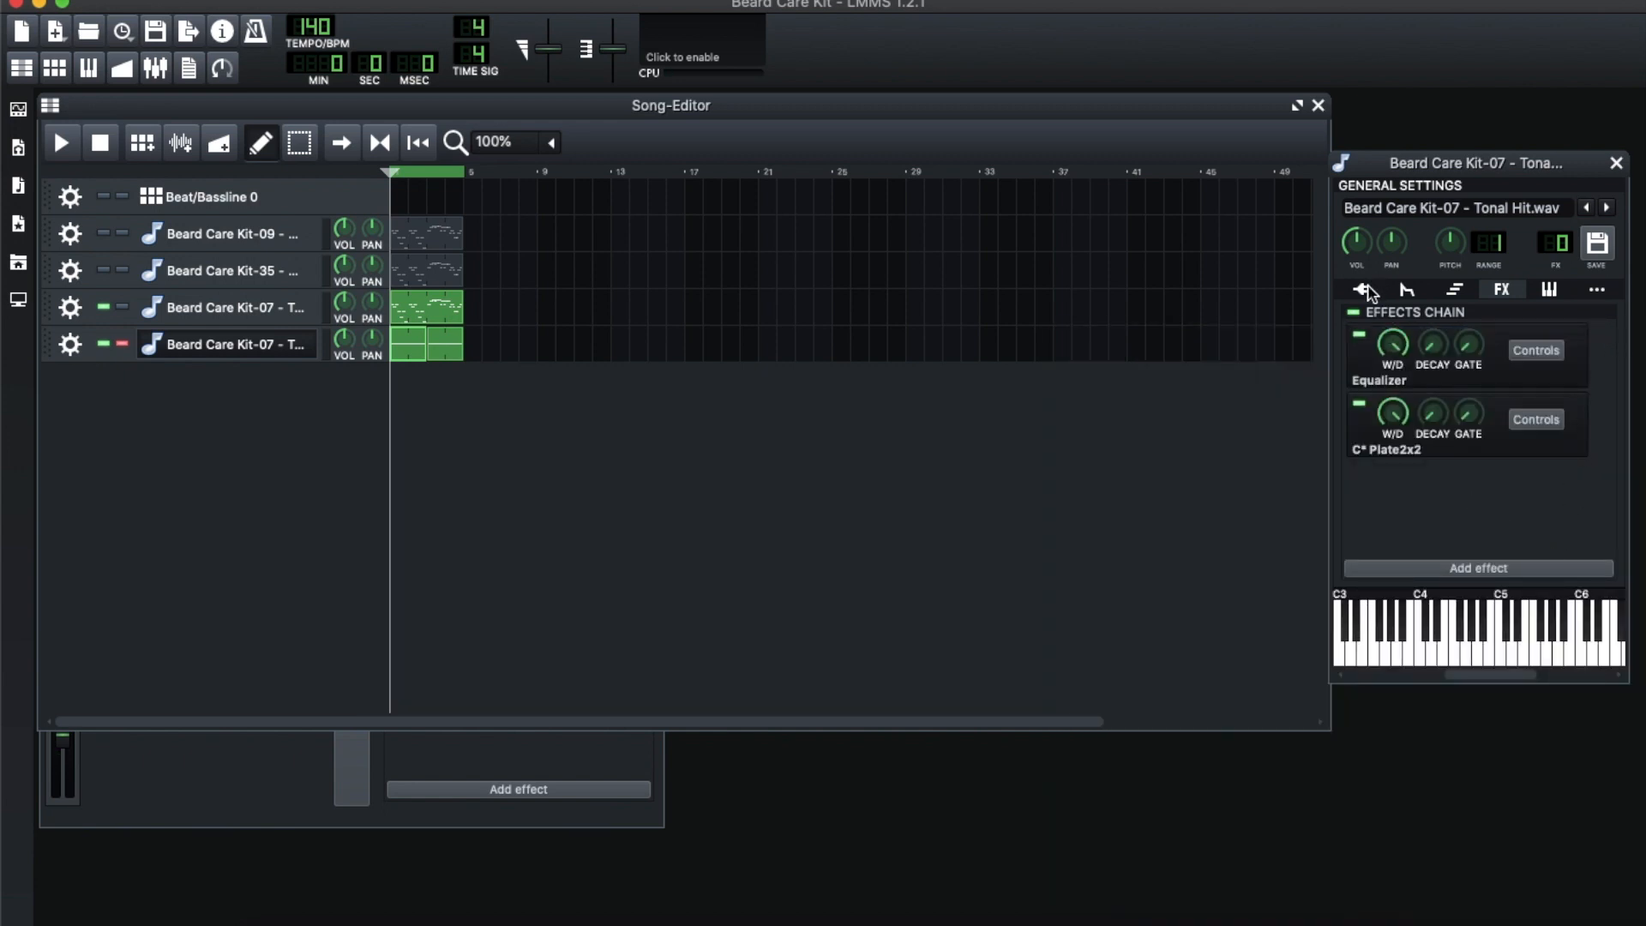
Turn on octave note stacking, raise its range, and play low chords to hear the stacked sound
click(1453, 291)
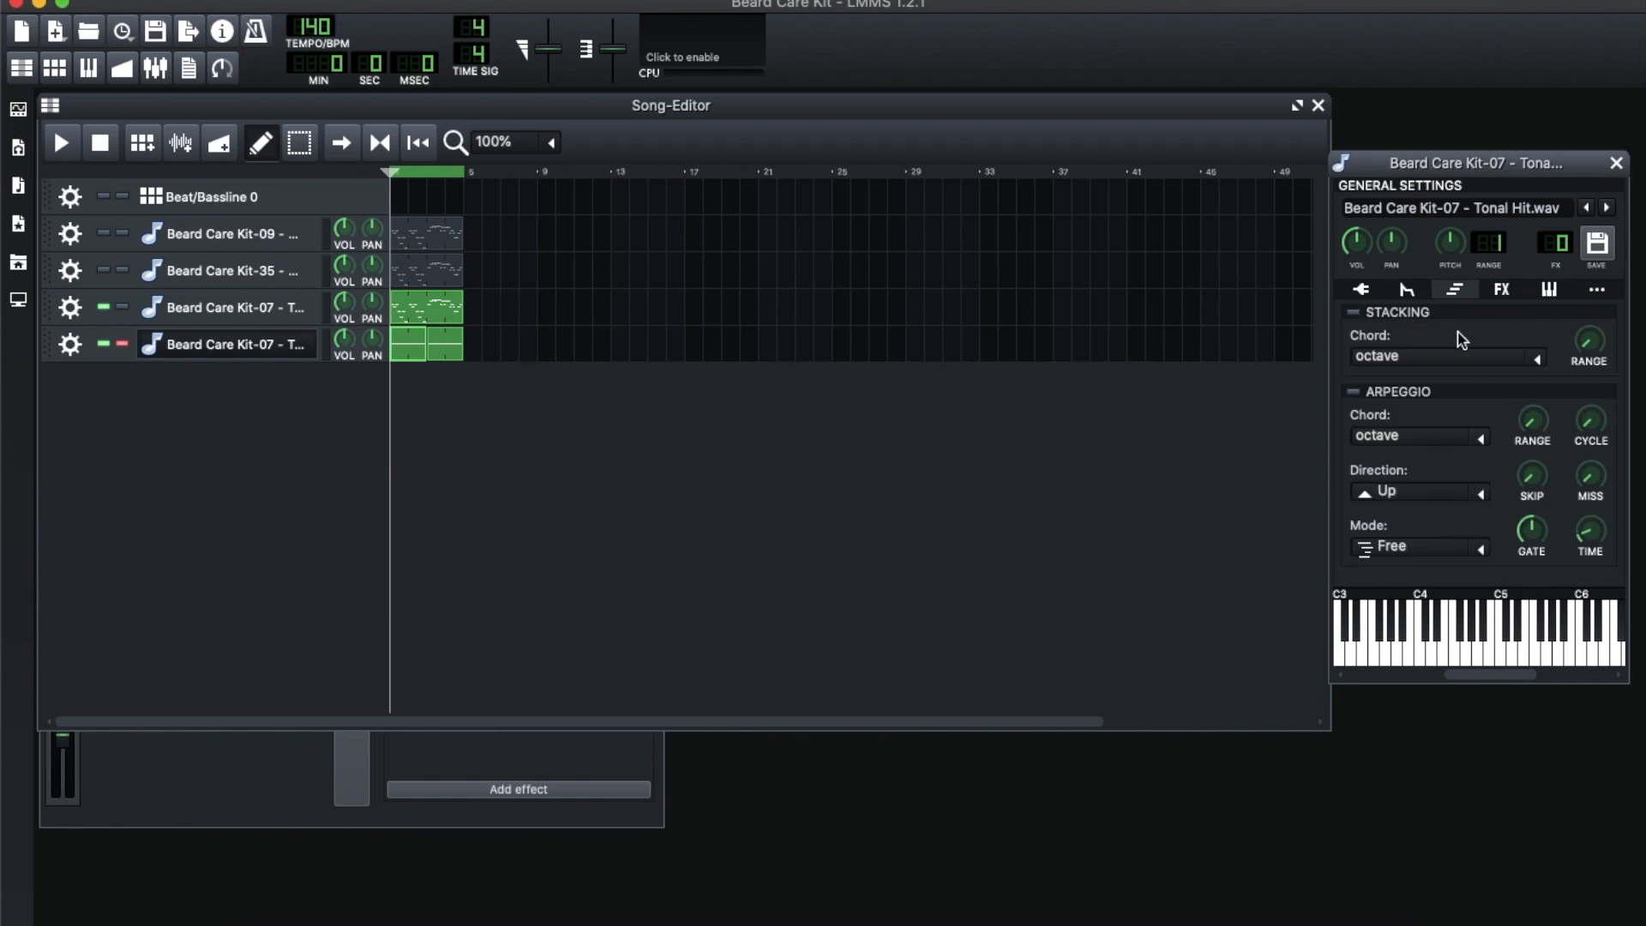
click(1354, 312)
drag(1589, 341, 1597, 370)
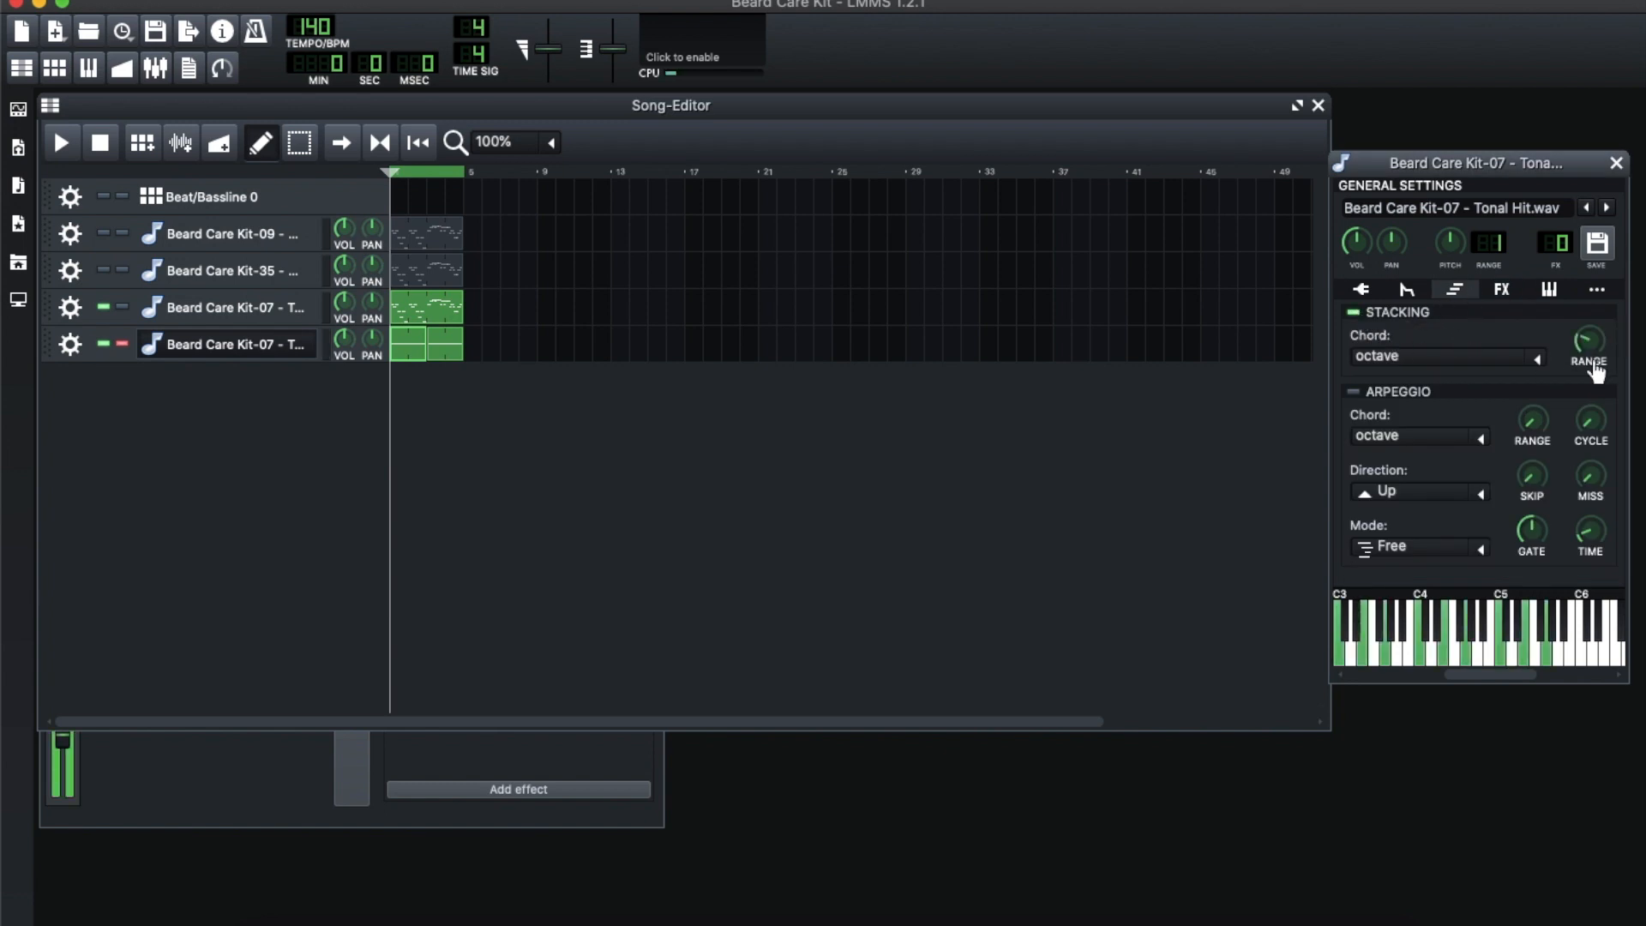
key(z)
key(v)
key(b)
key(z)
key(c)
key(b)
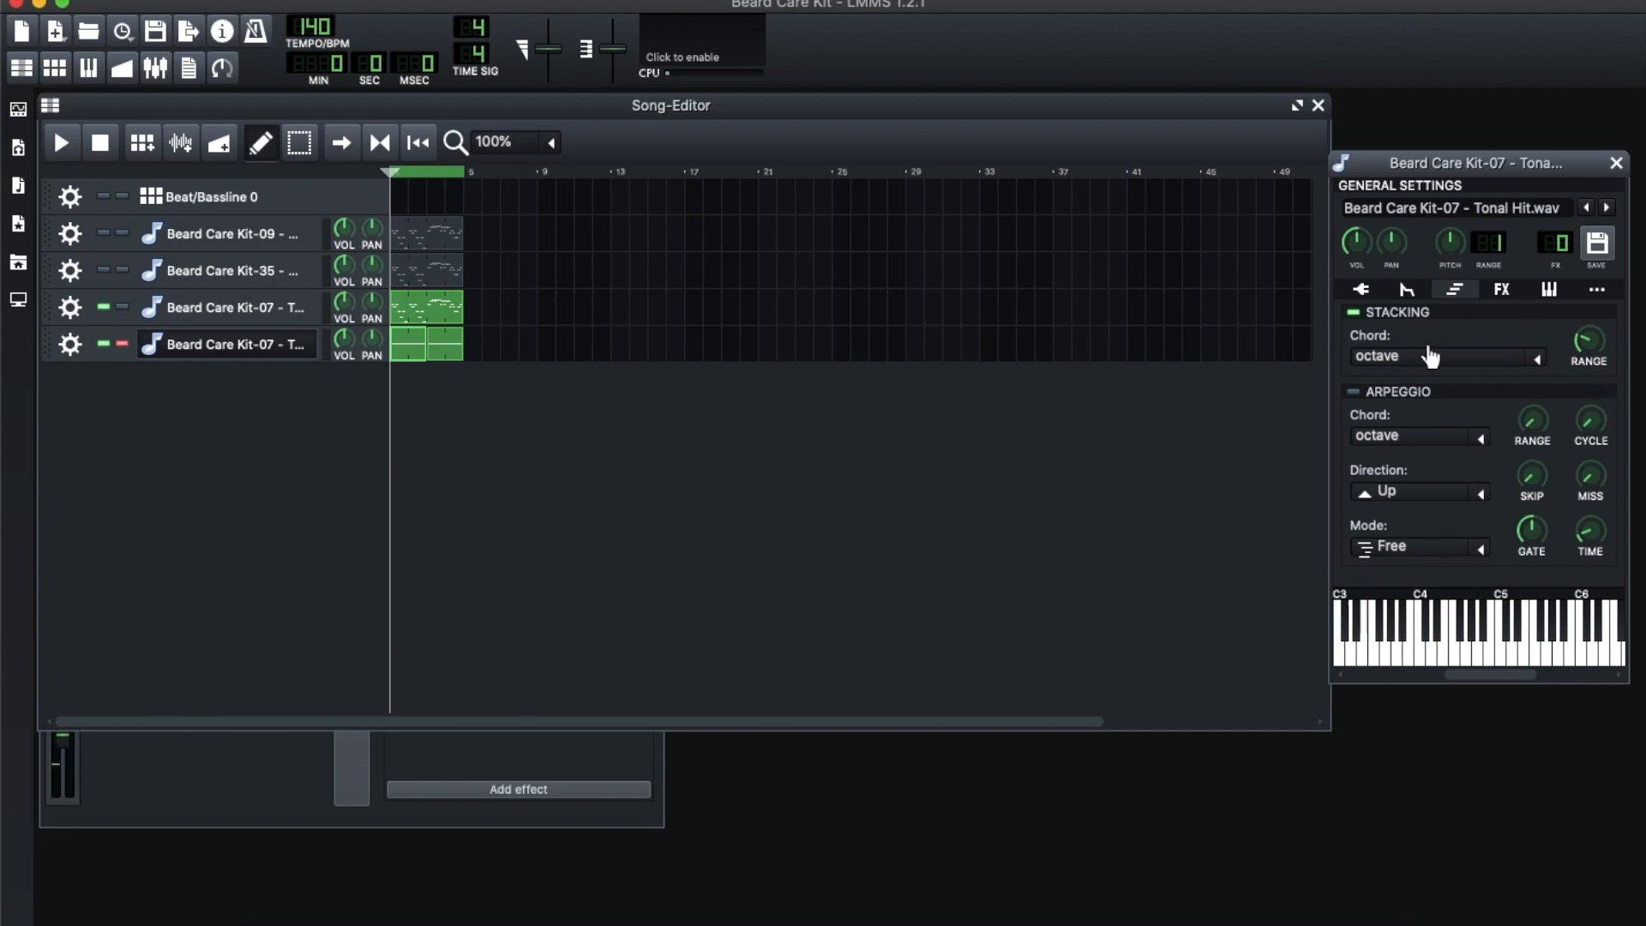
Lower the stacking range and replay the low chord with the envelope settings open
drag(1585, 341, 1619, 376)
click(1415, 293)
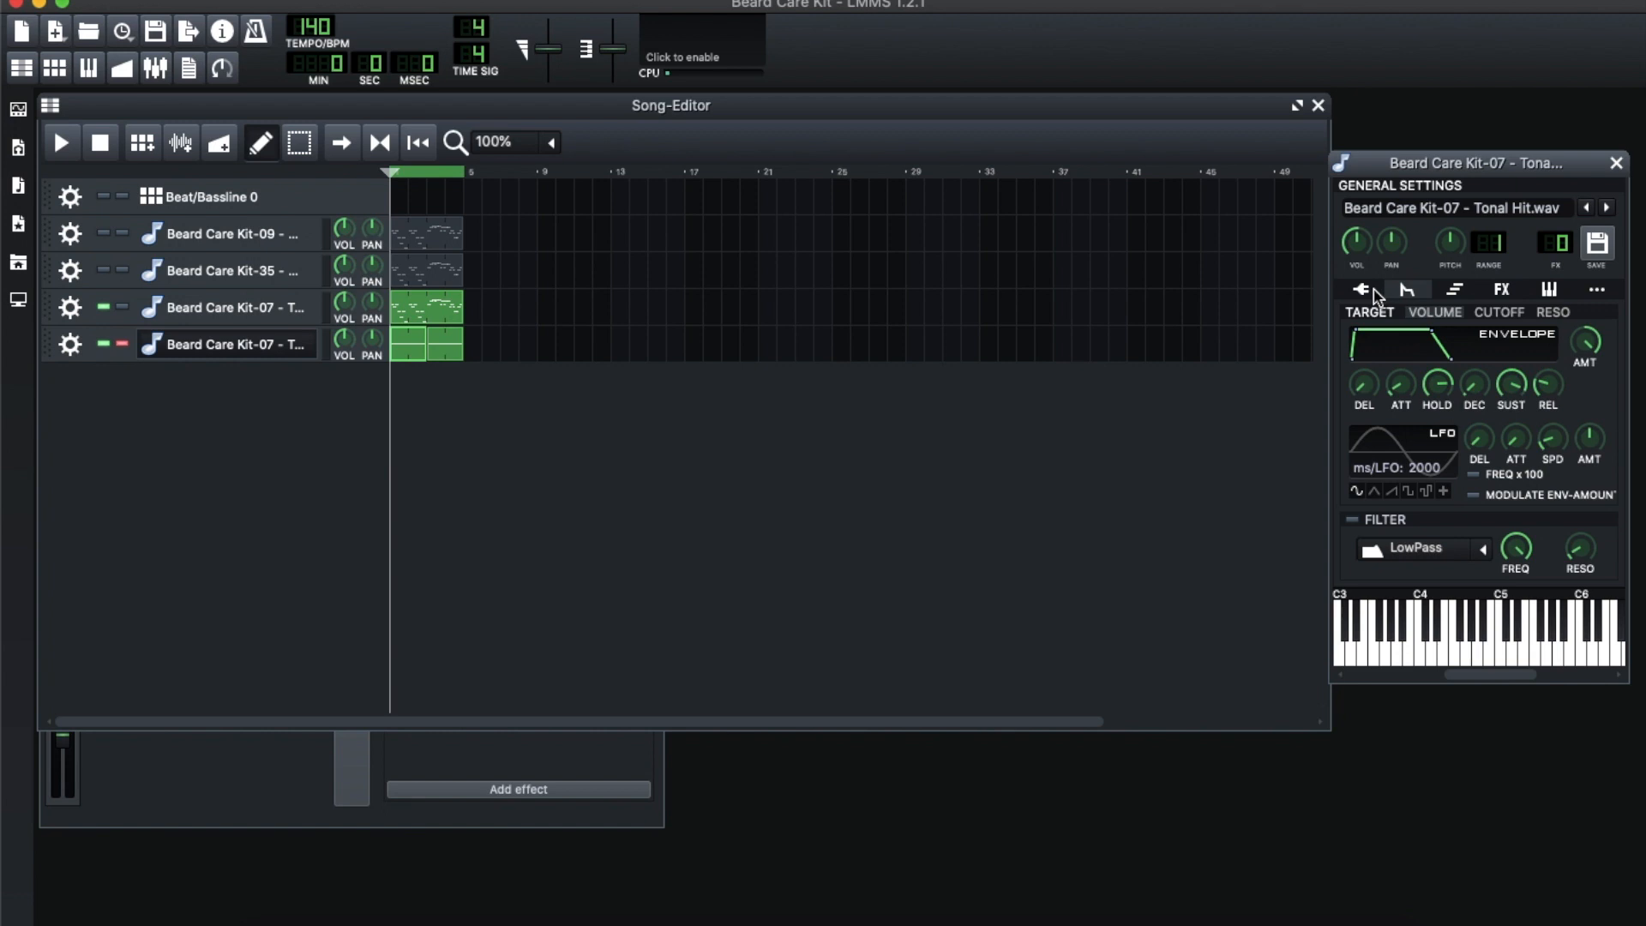
key(z)
key(c)
key(b)
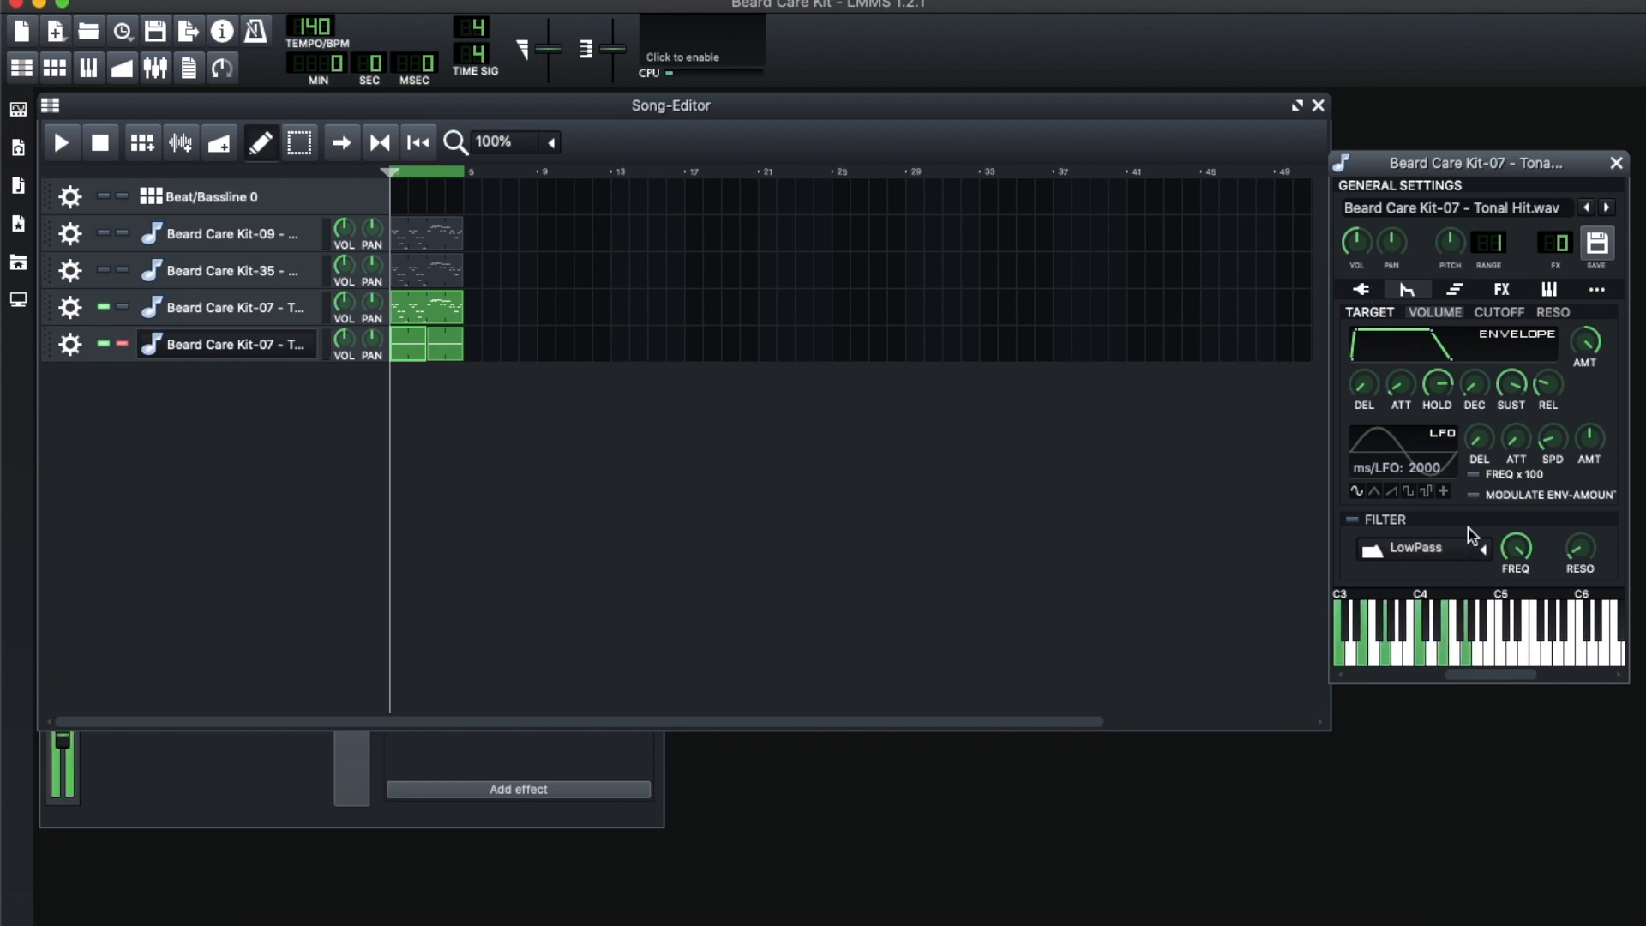
Enable the instrument's filter as HiPass, lower its cutoff frequency, and raise its resonance while playing a low chord
click(1493, 553)
click(1592, 330)
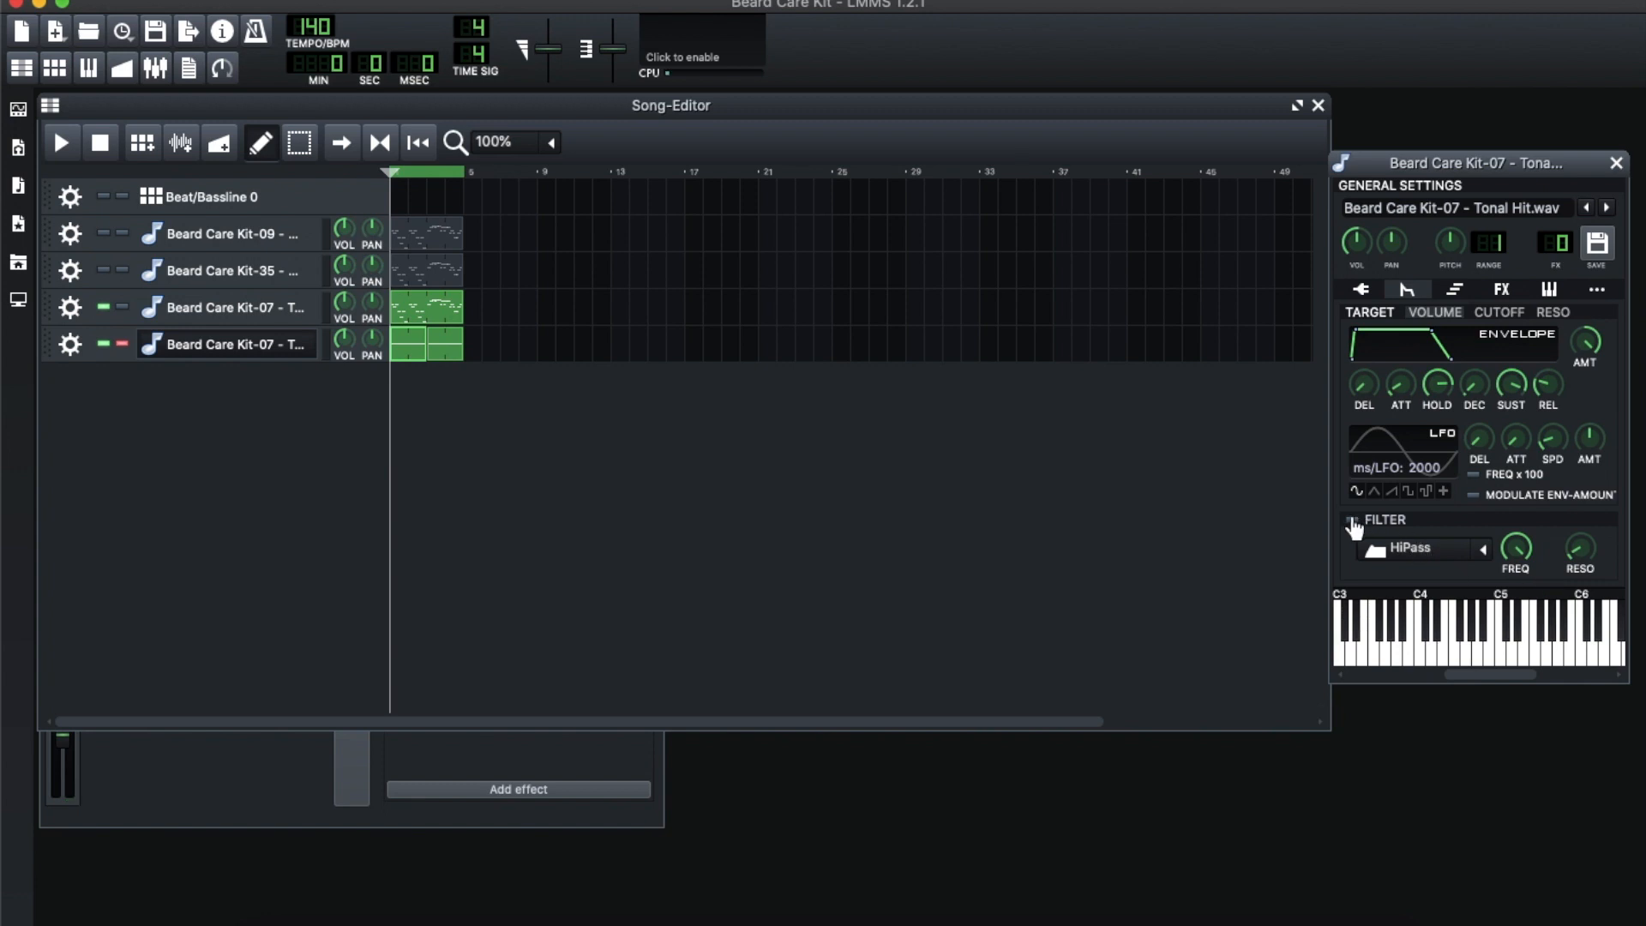
click(1518, 554)
mouse_move(1515, 553)
mouse_down()
mouse_move(1515, 592)
mouse_move(1520, 565)
mouse_up()
click(1578, 551)
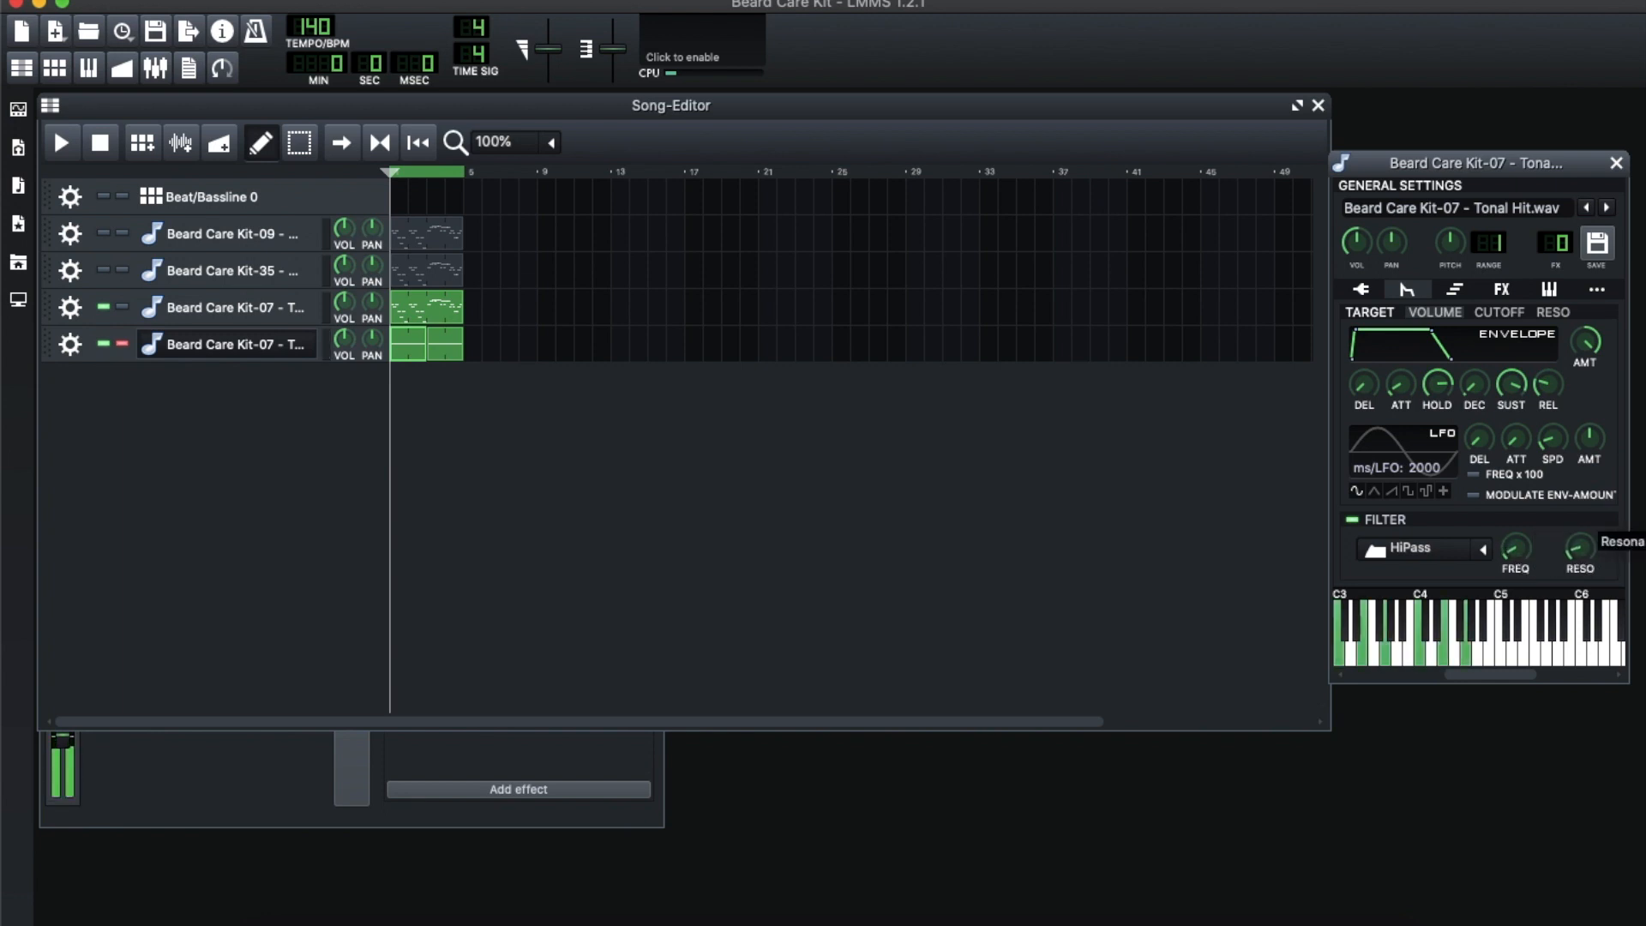
Fine-tune the HiPass cutoff frequency near the low end while holding a chord
click(1515, 549)
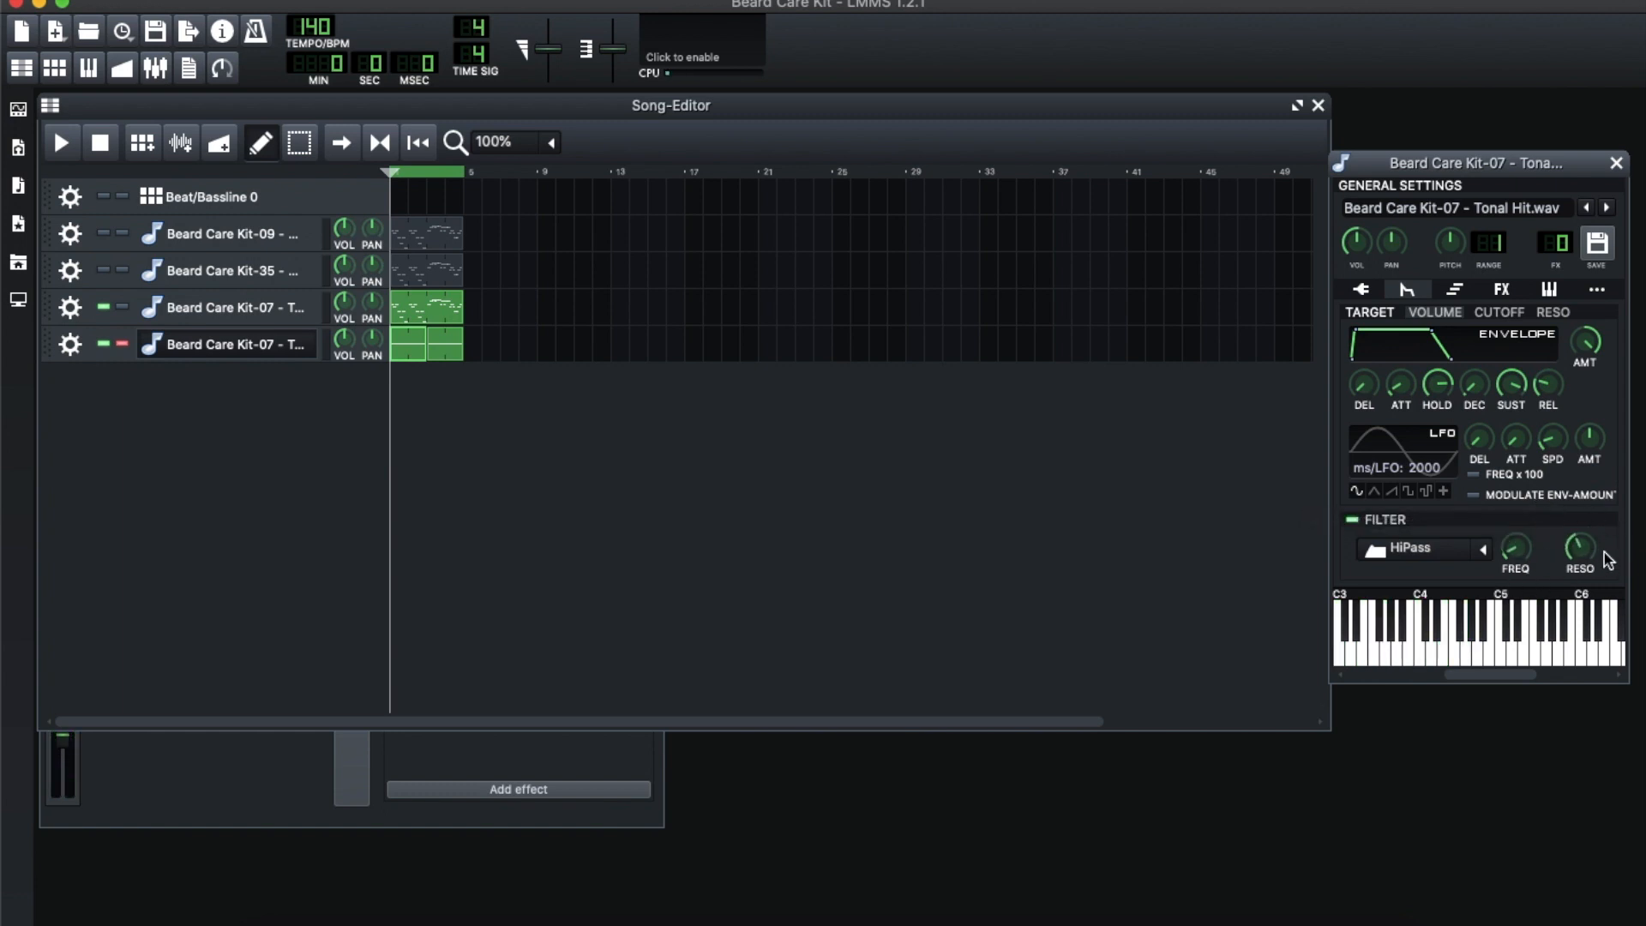
click(1516, 549)
drag(1516, 550, 1516, 556)
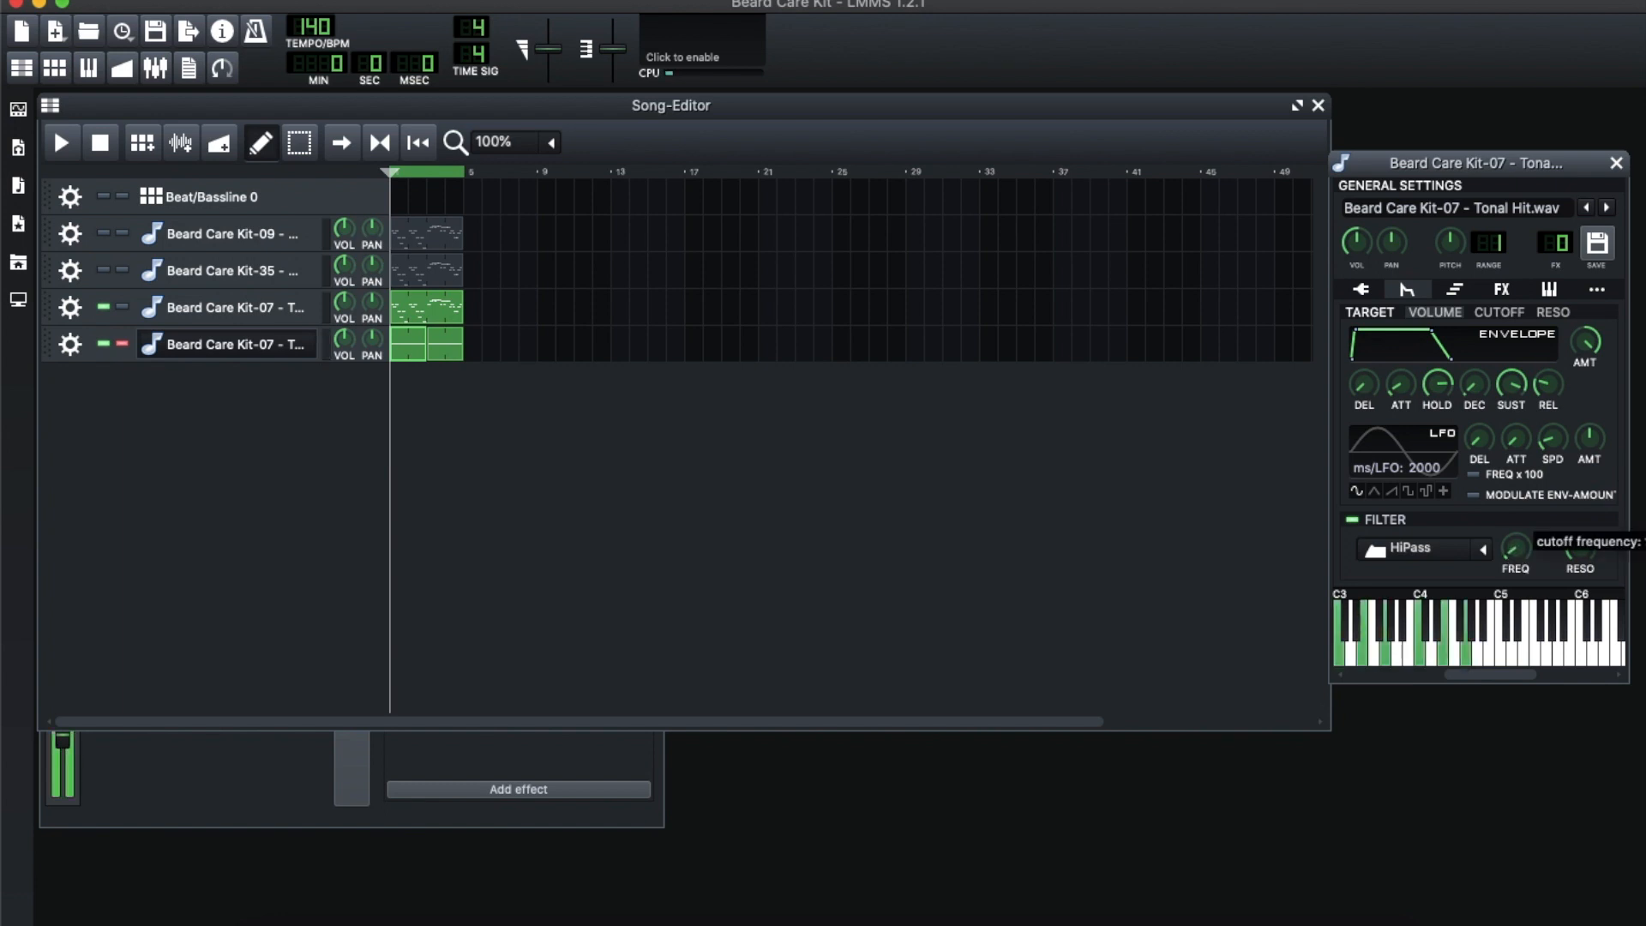
drag(1516, 556, 1548, 570)
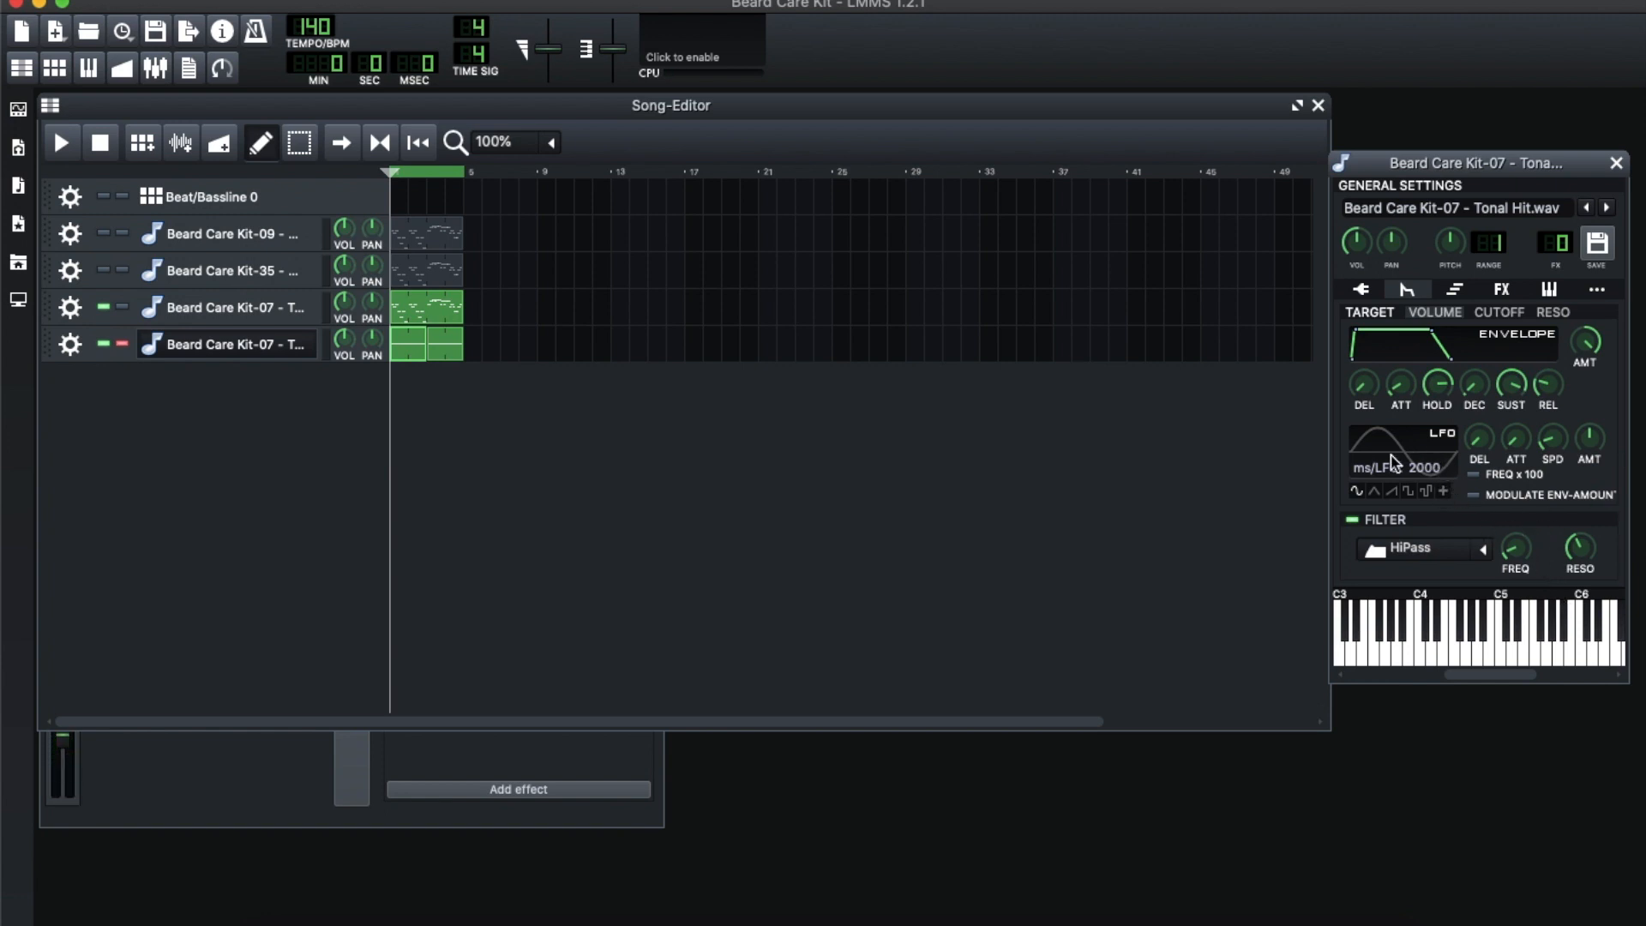
Modulate the filter cutoff with a sine LFO at 2312 ms, moderate the LFO amount, and raise the filter resonance fully
click(1500, 312)
click(1435, 312)
click(1514, 319)
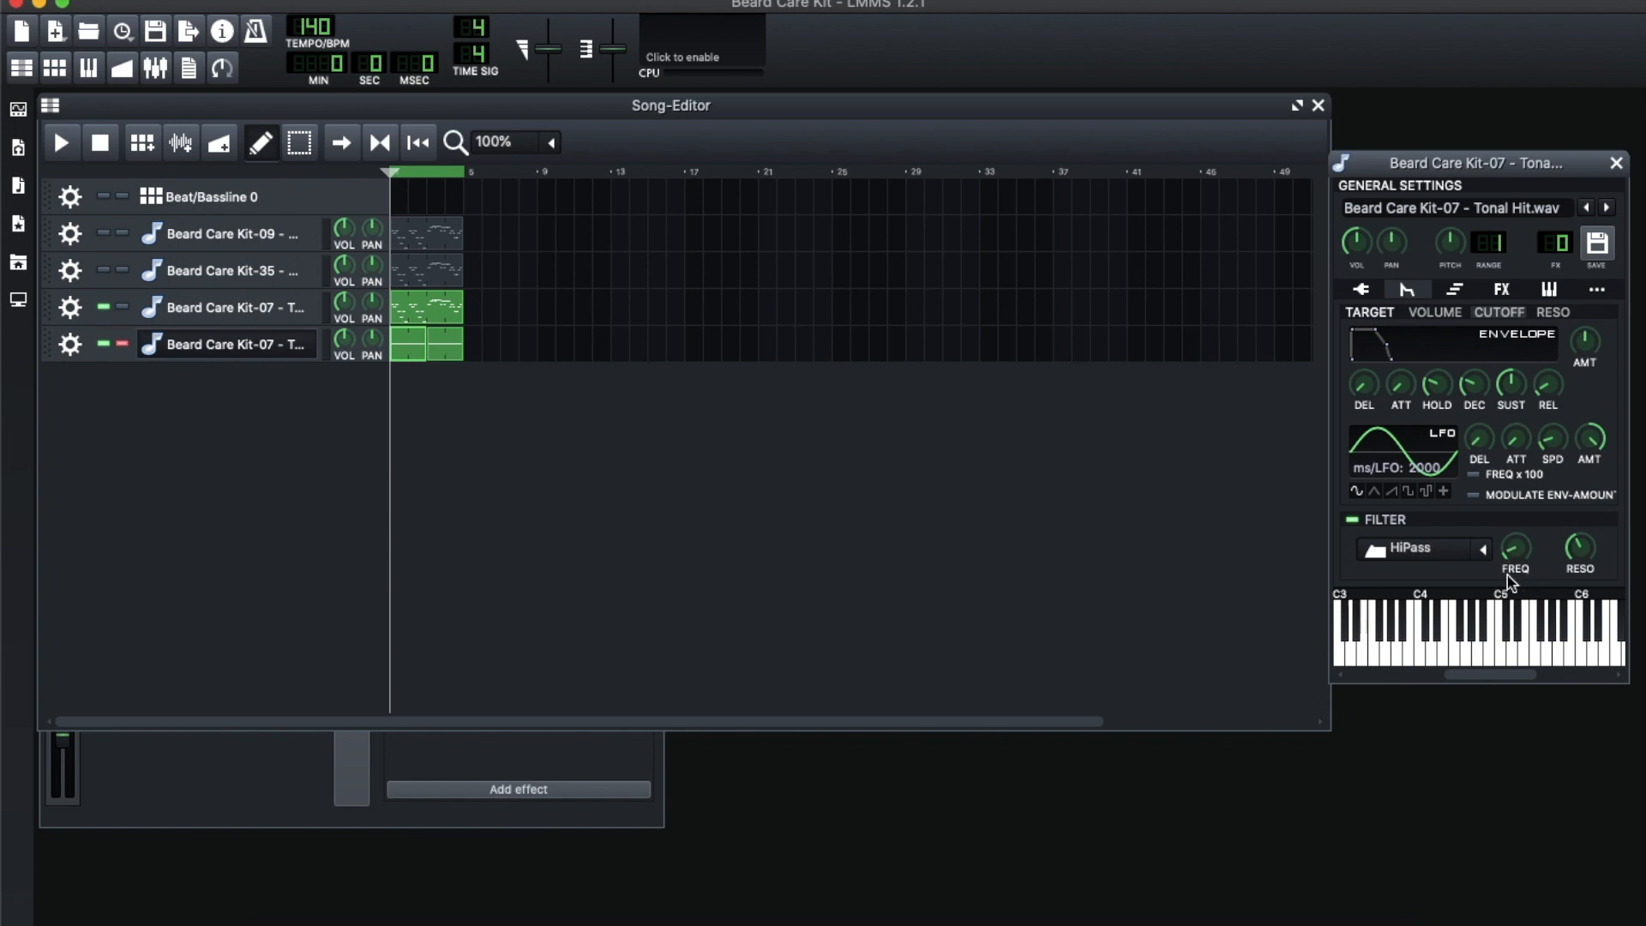
drag(1591, 446, 1592, 481)
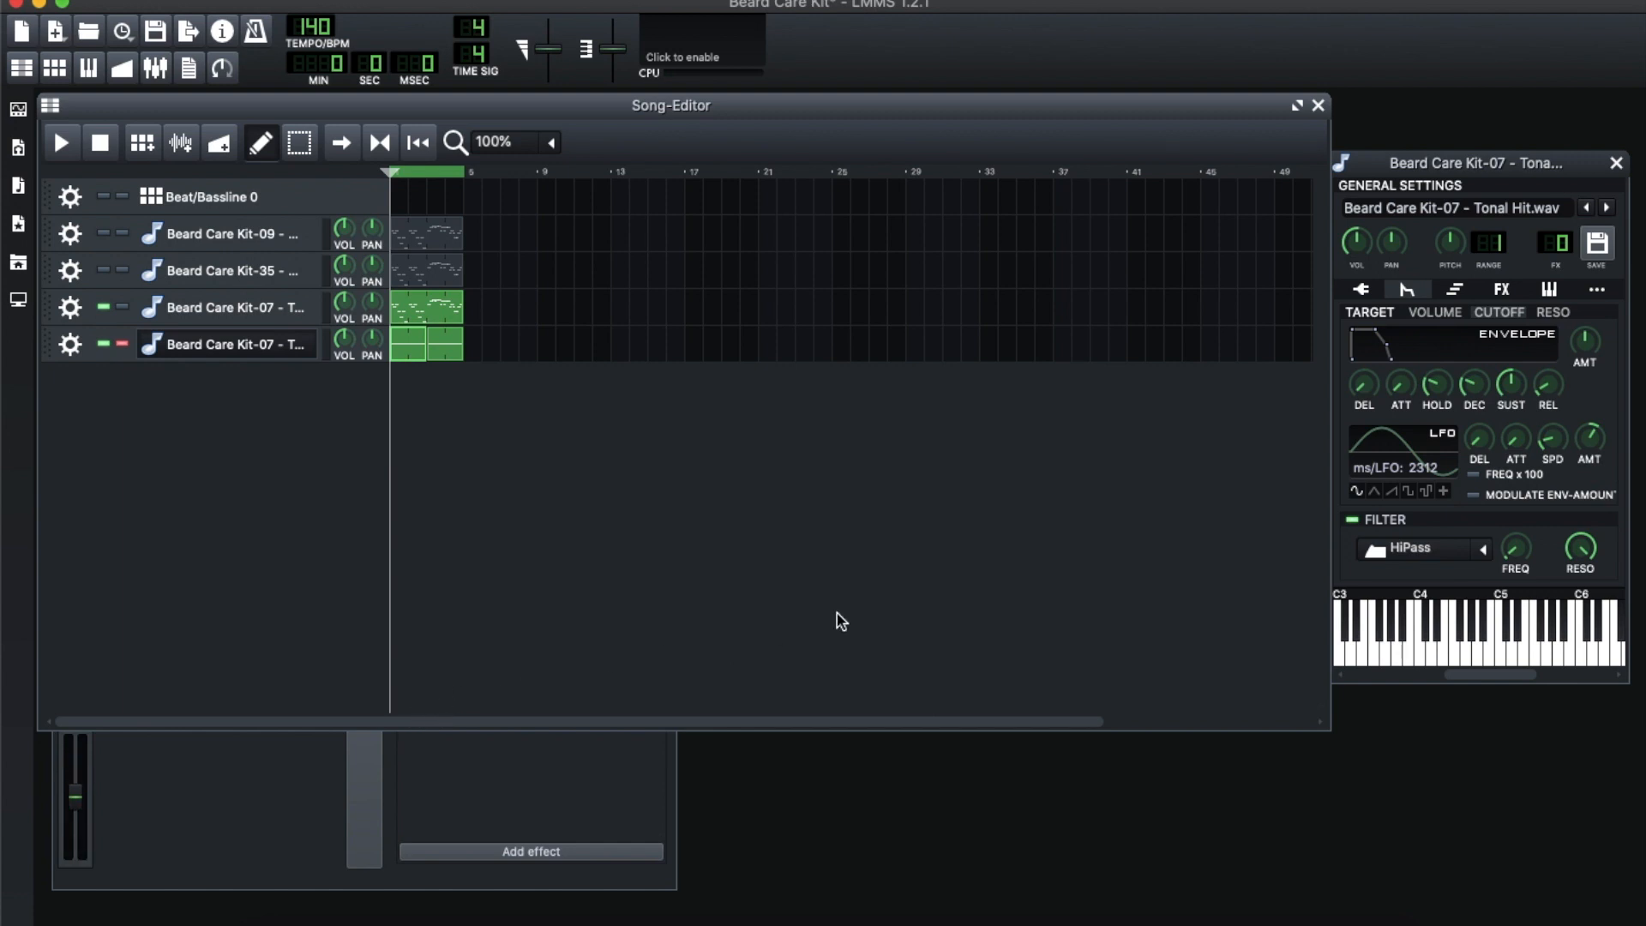
Raise the looped sample's amplification, check the FX-Mixer and move it slightly down, and play a note to test the level
click(1365, 290)
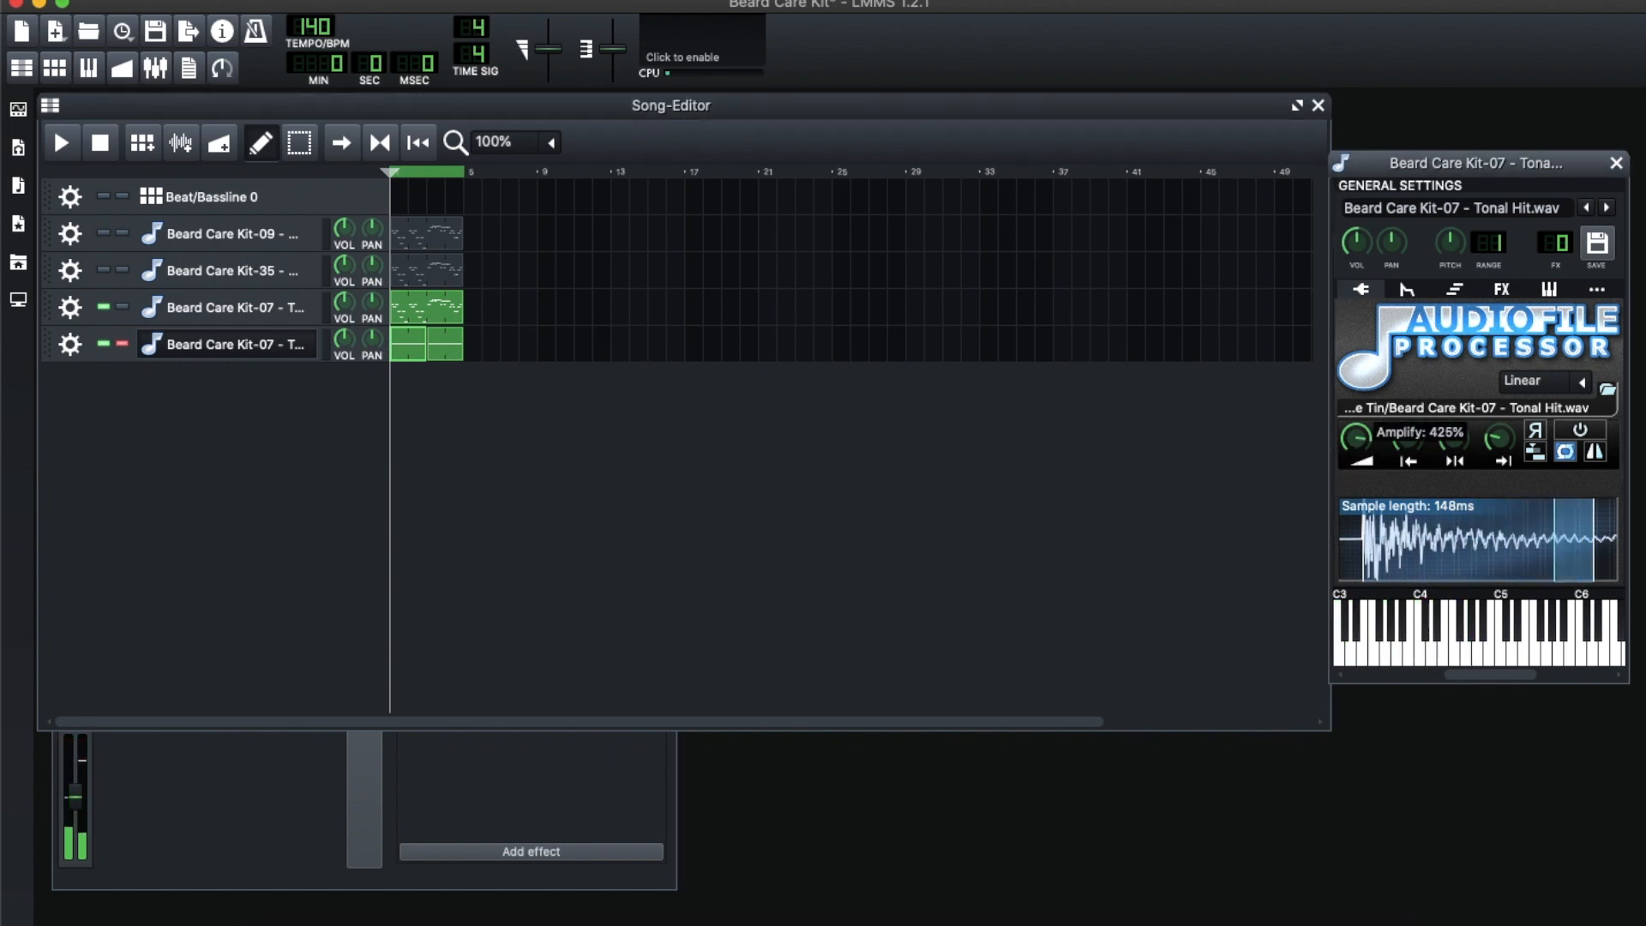
click(153, 820)
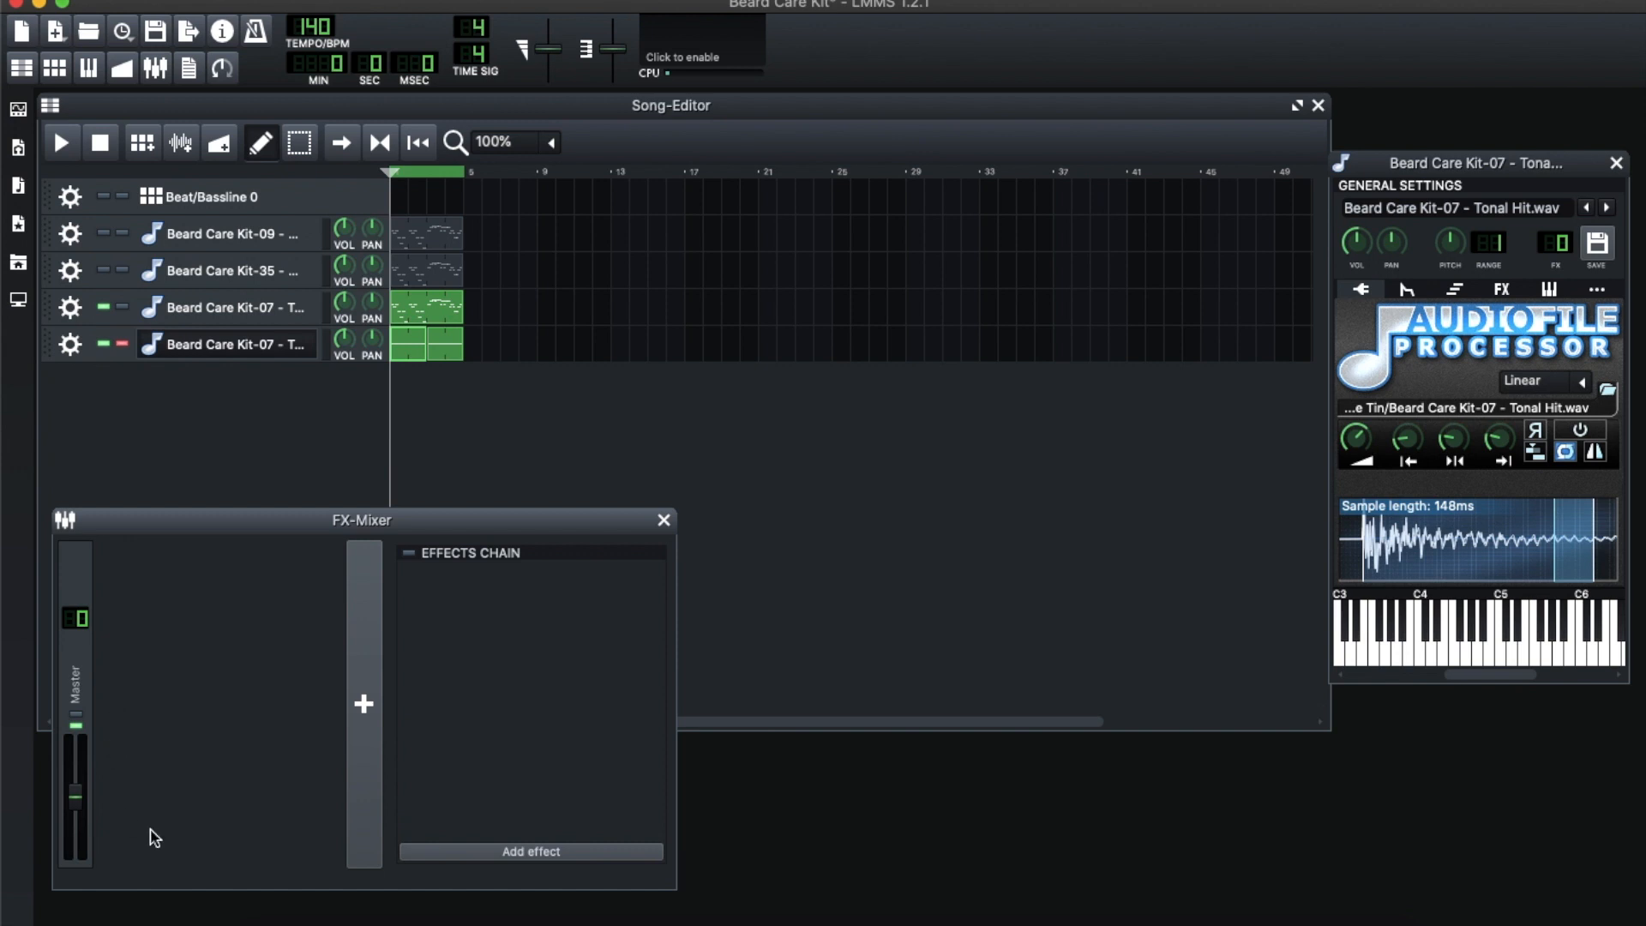
click(519, 511)
click(481, 748)
drag(431, 522, 436, 556)
click(773, 460)
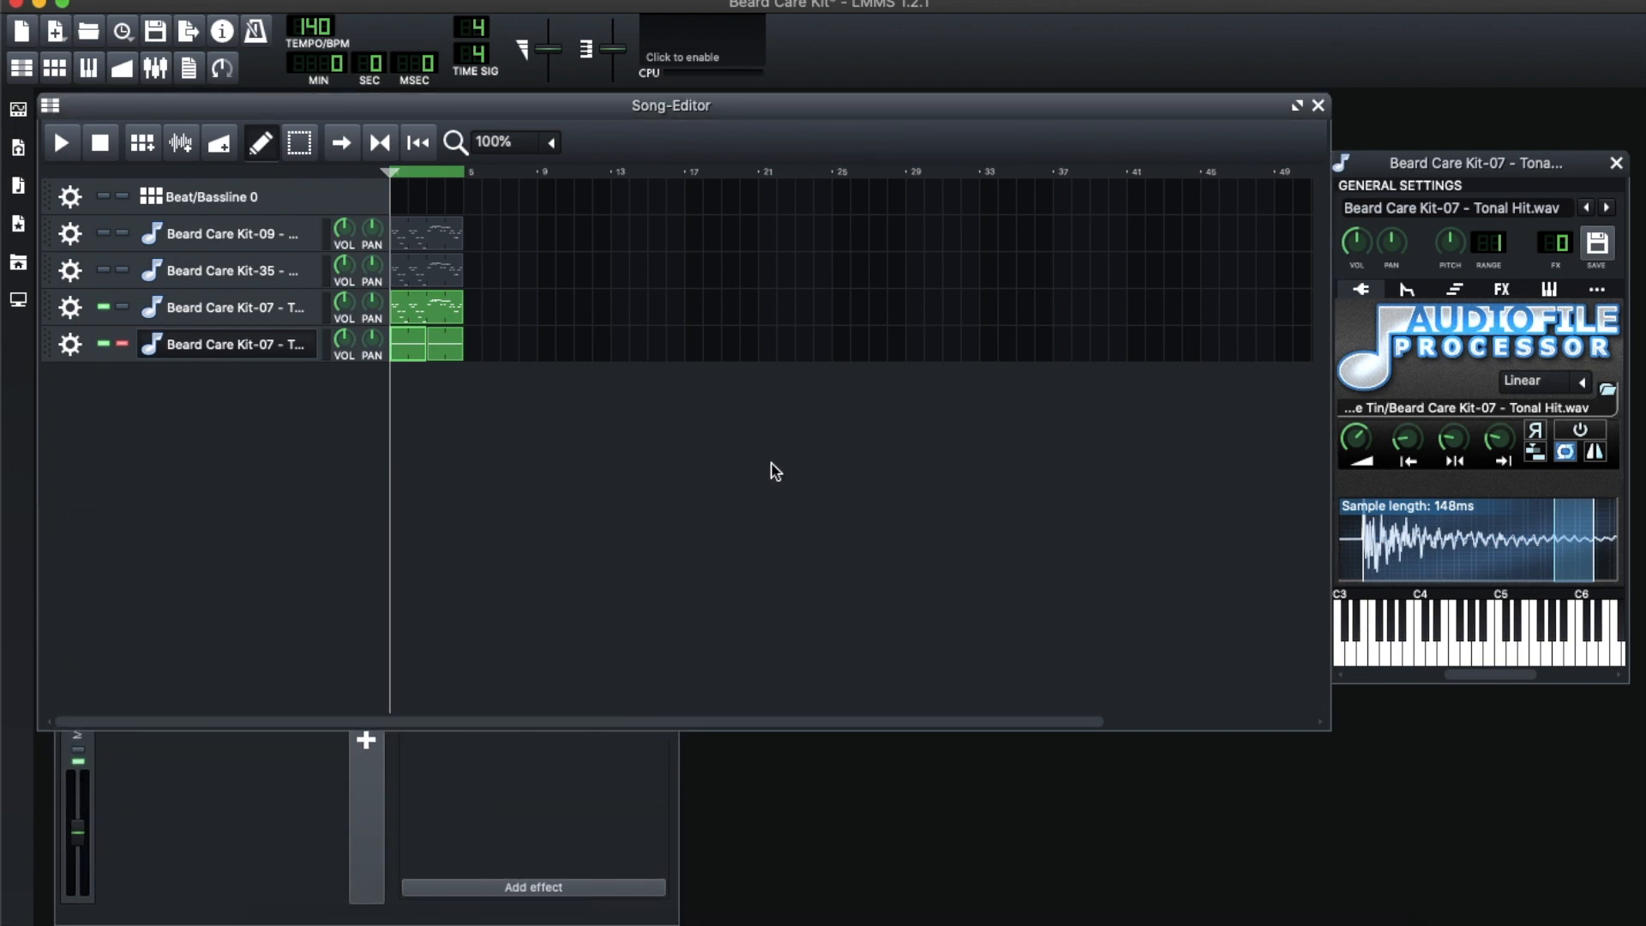
key(q)
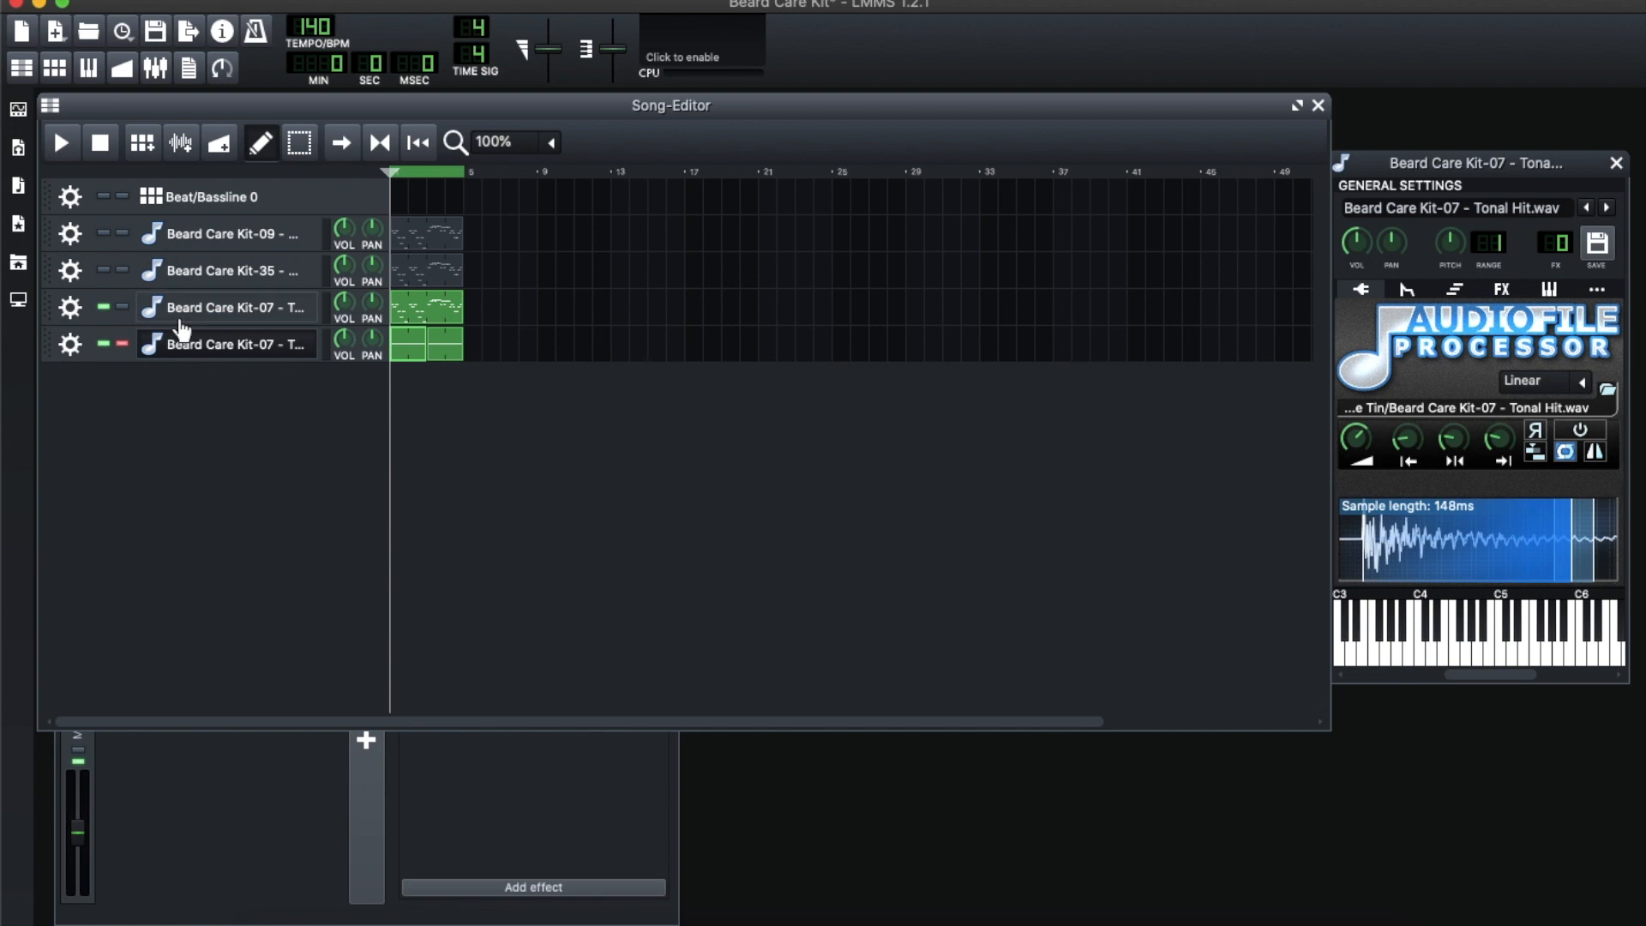
Open the non-looped Beard Care Kit-07 Tonal Hit instrument in the track above and play a few notes
click(178, 310)
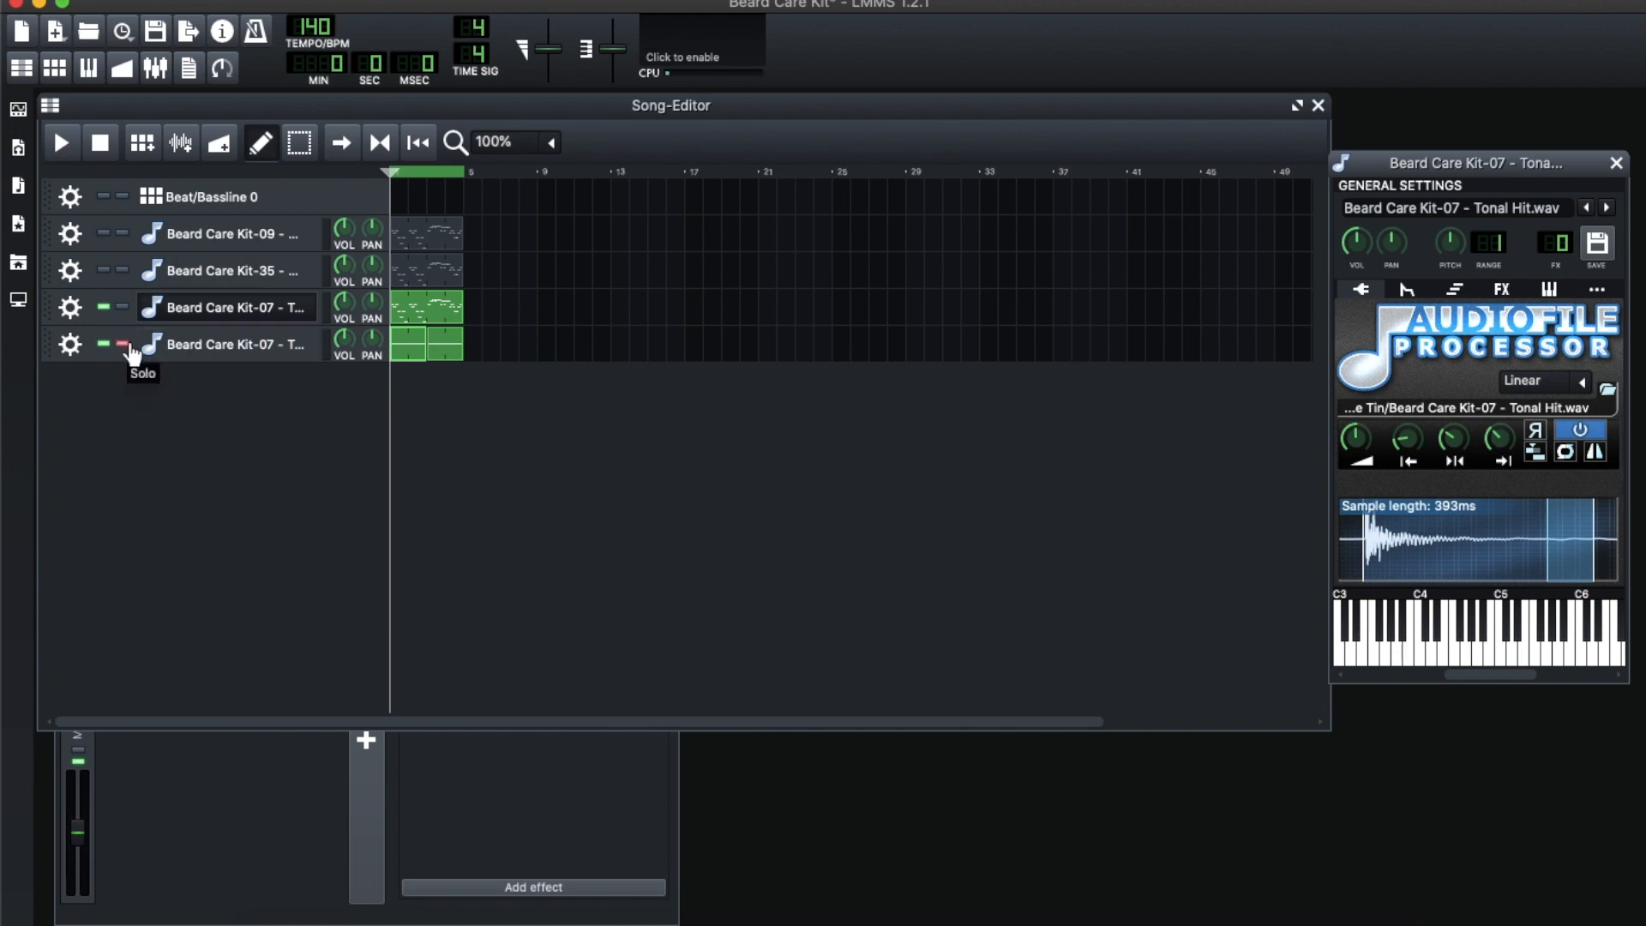
key(b)
key(n)
key(m)
click(621, 527)
click(239, 317)
click(239, 318)
Apply the envelope to this instrument's cutoff and lengthen its attack slightly
click(1409, 289)
click(1452, 356)
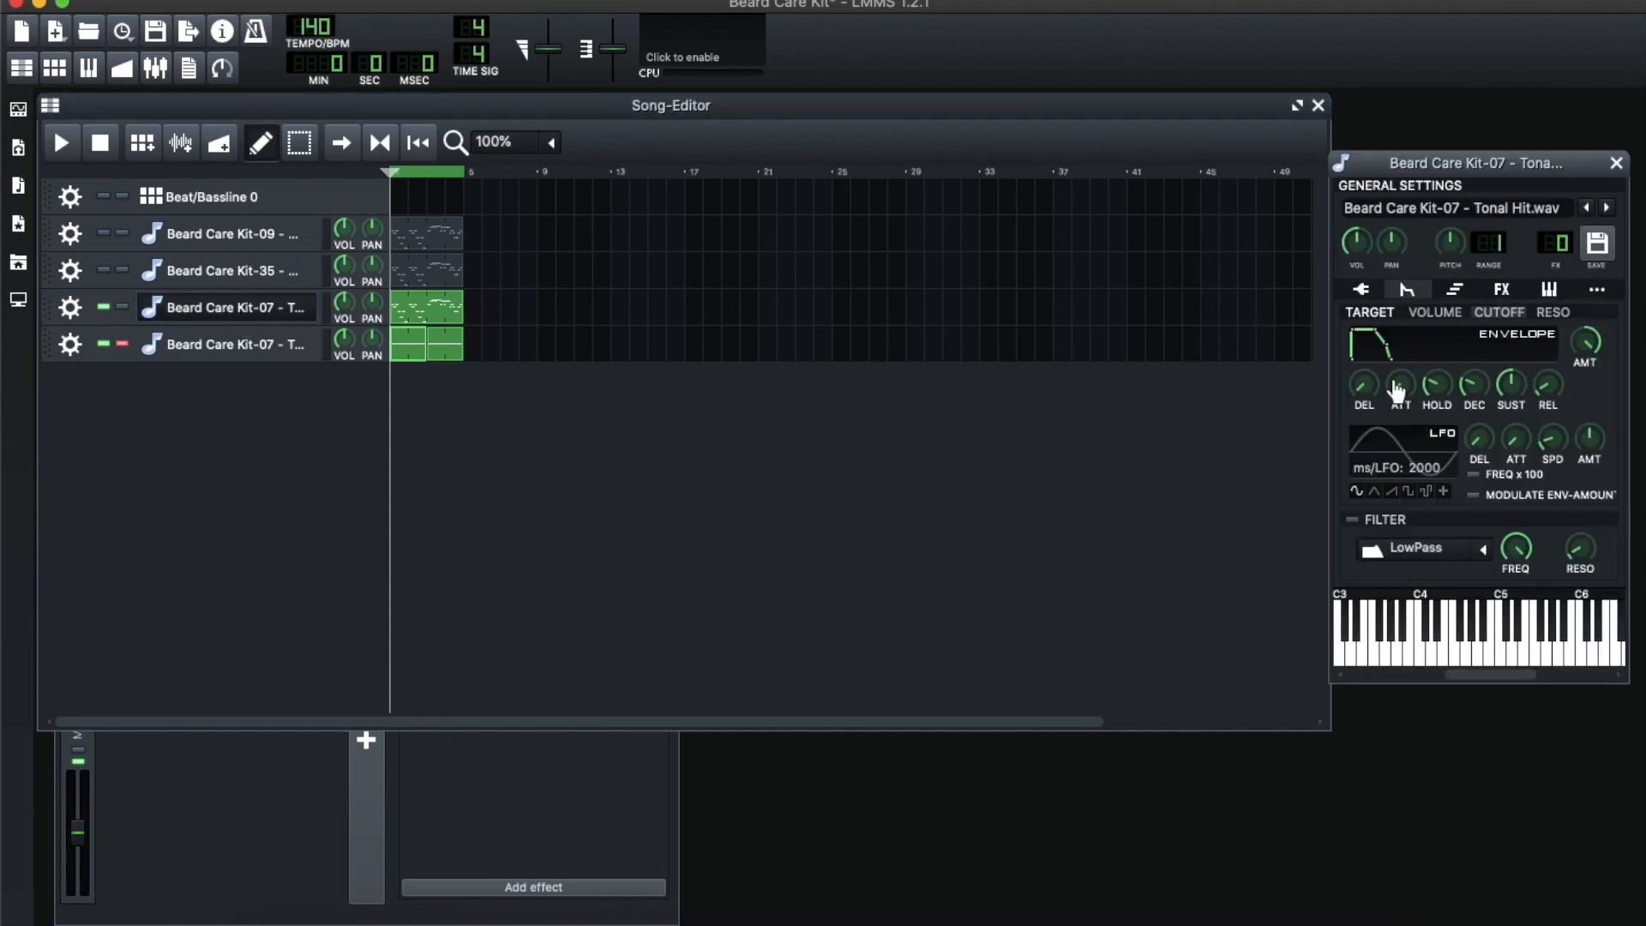
drag(1401, 384, 1400, 367)
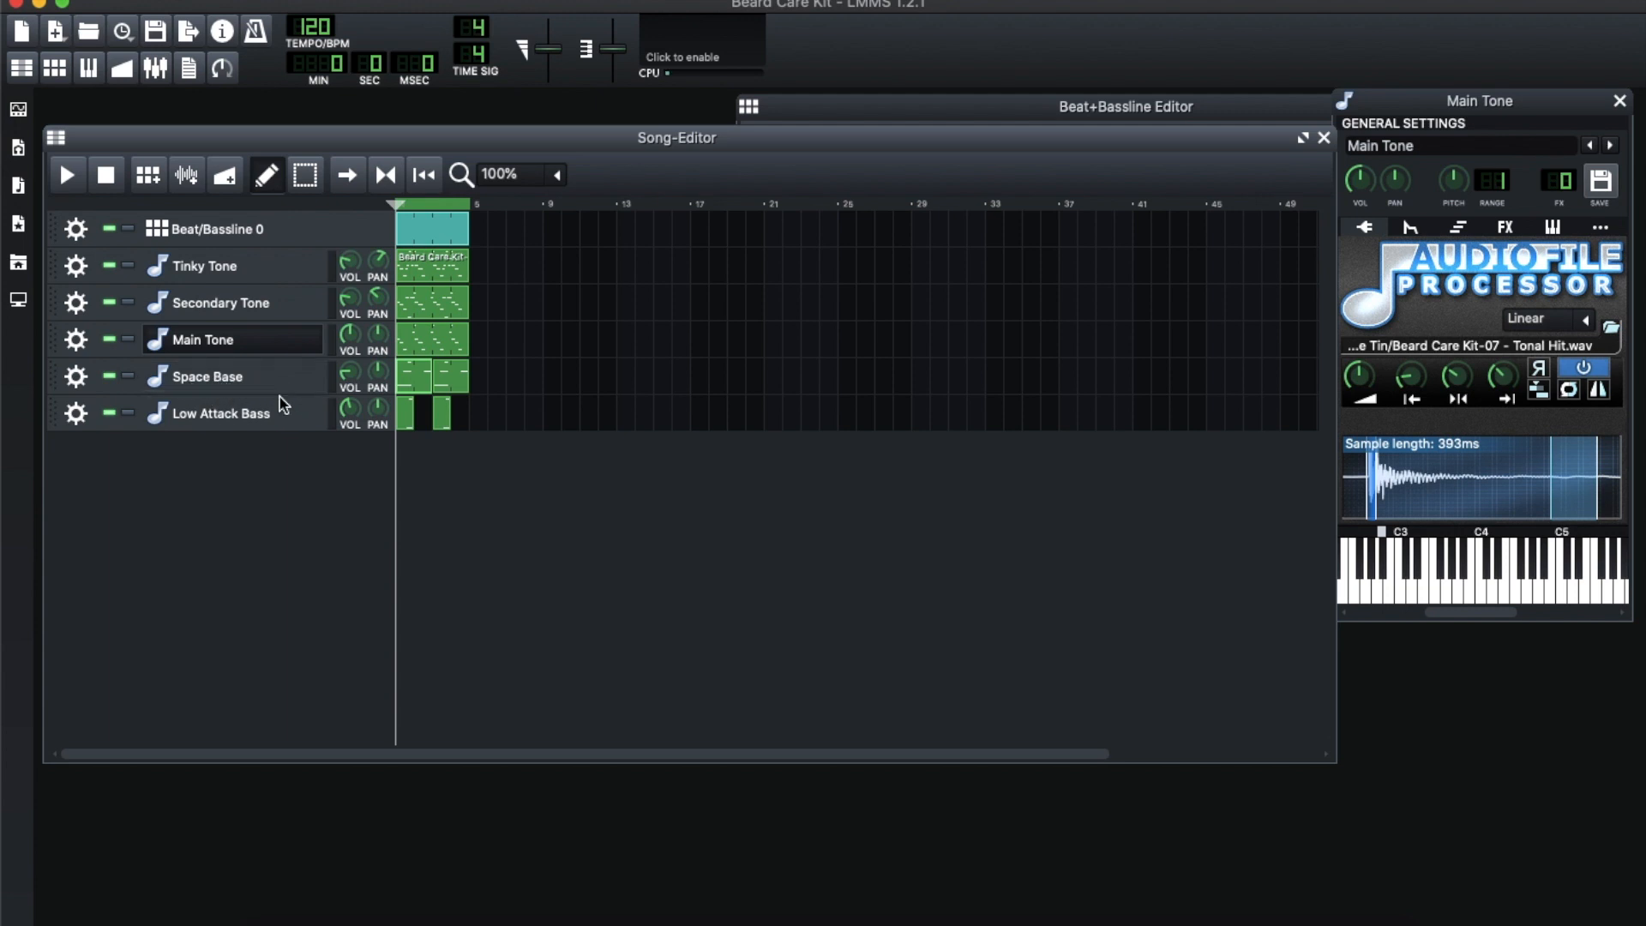
Open the Space Base and Low Attack Bass instruments in turn and play a low note on each
click(228, 380)
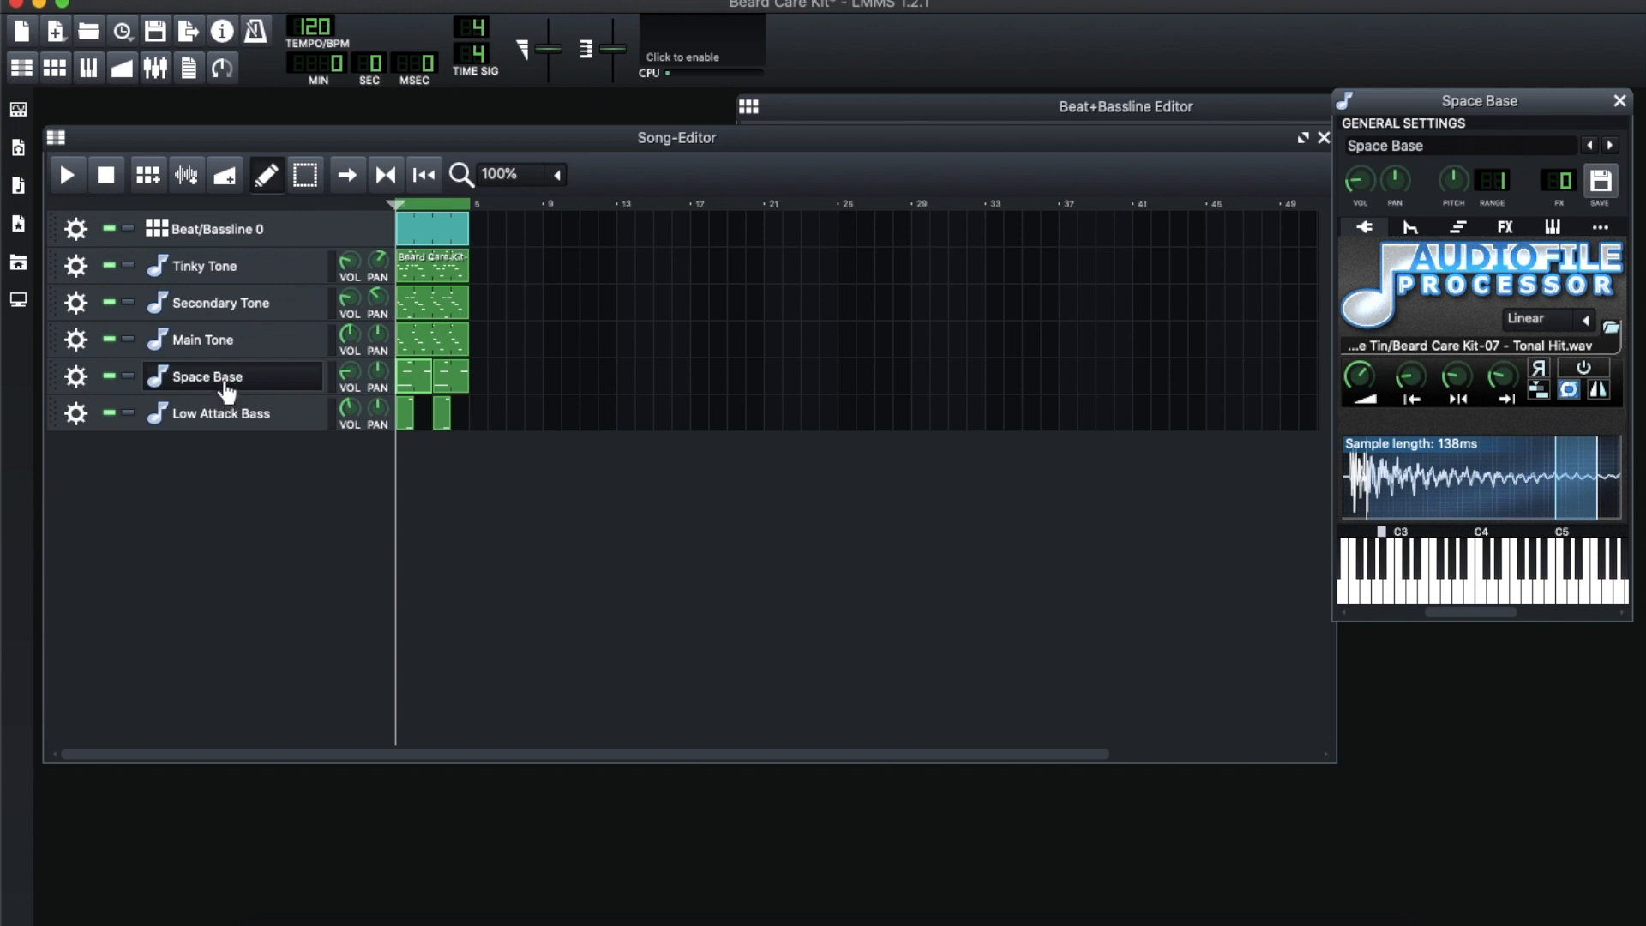
key(x)
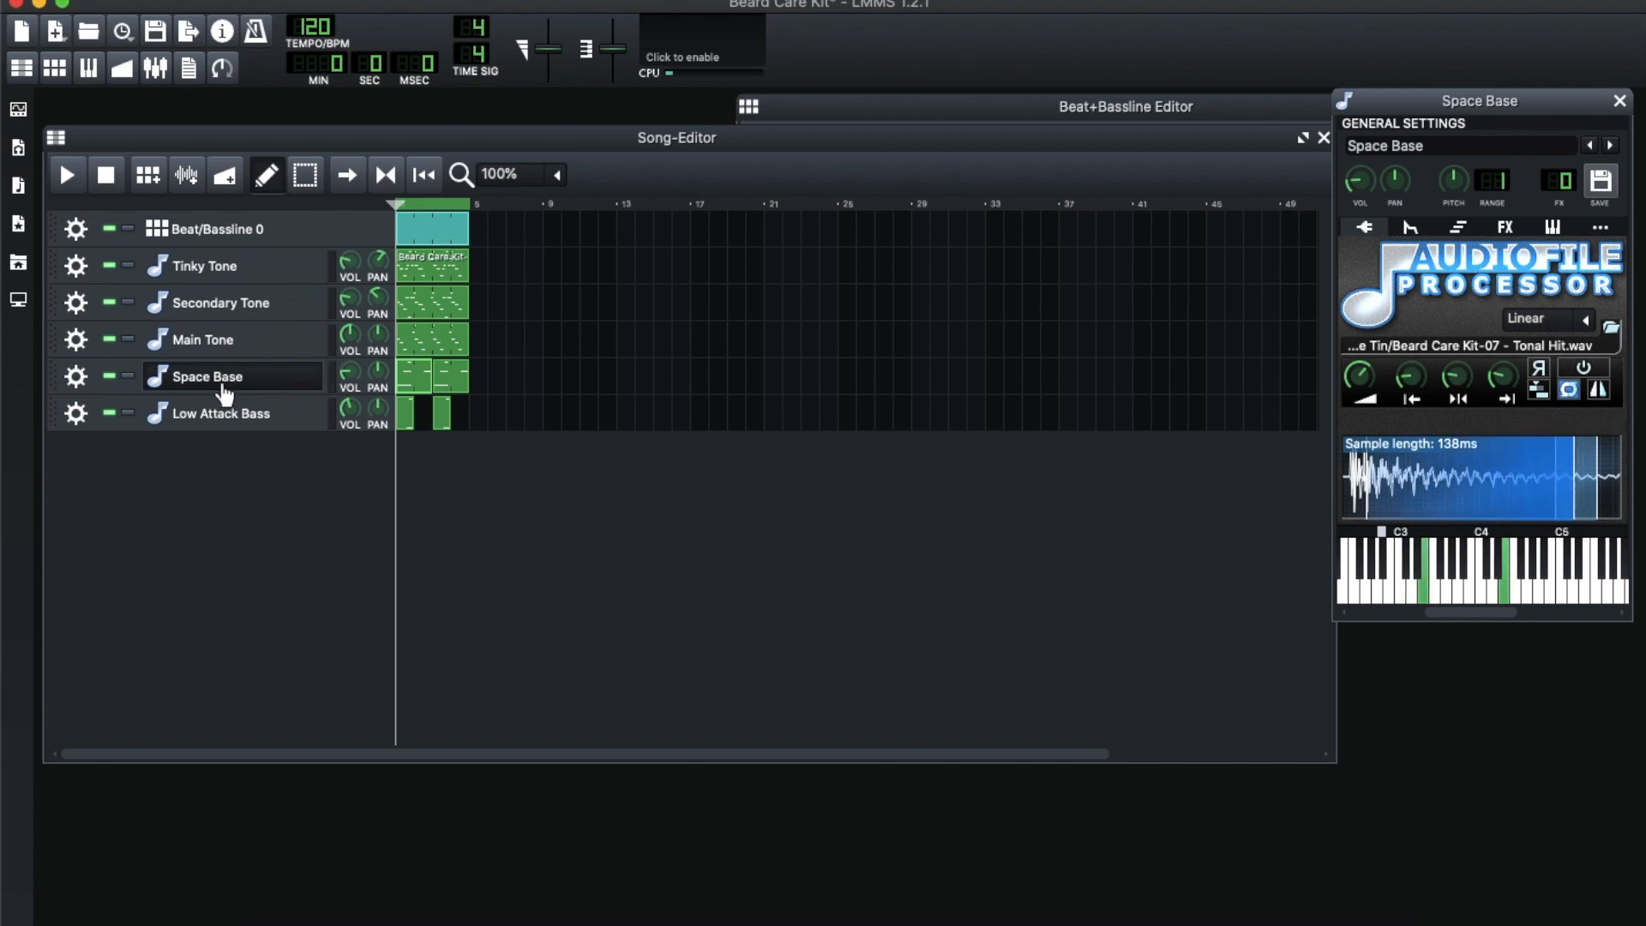
click(225, 418)
key(x)
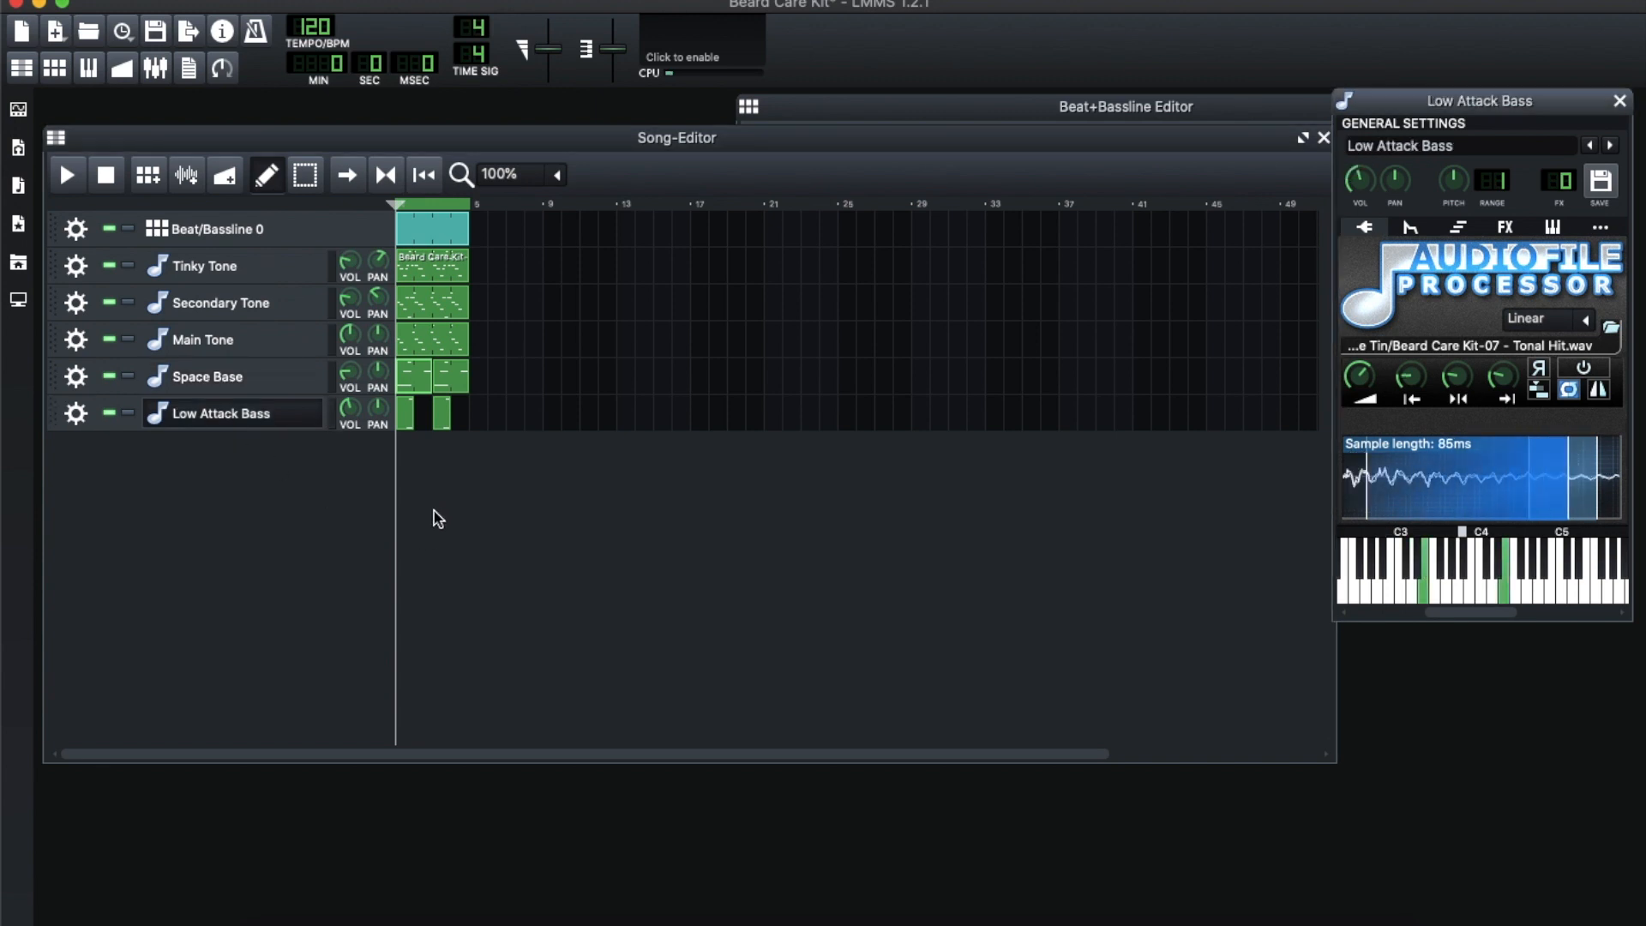
Examine the Equalizer, C* Plate2x2 and Calf Bass Enhancer settings in the Low Attack Bass effects chain
click(1509, 229)
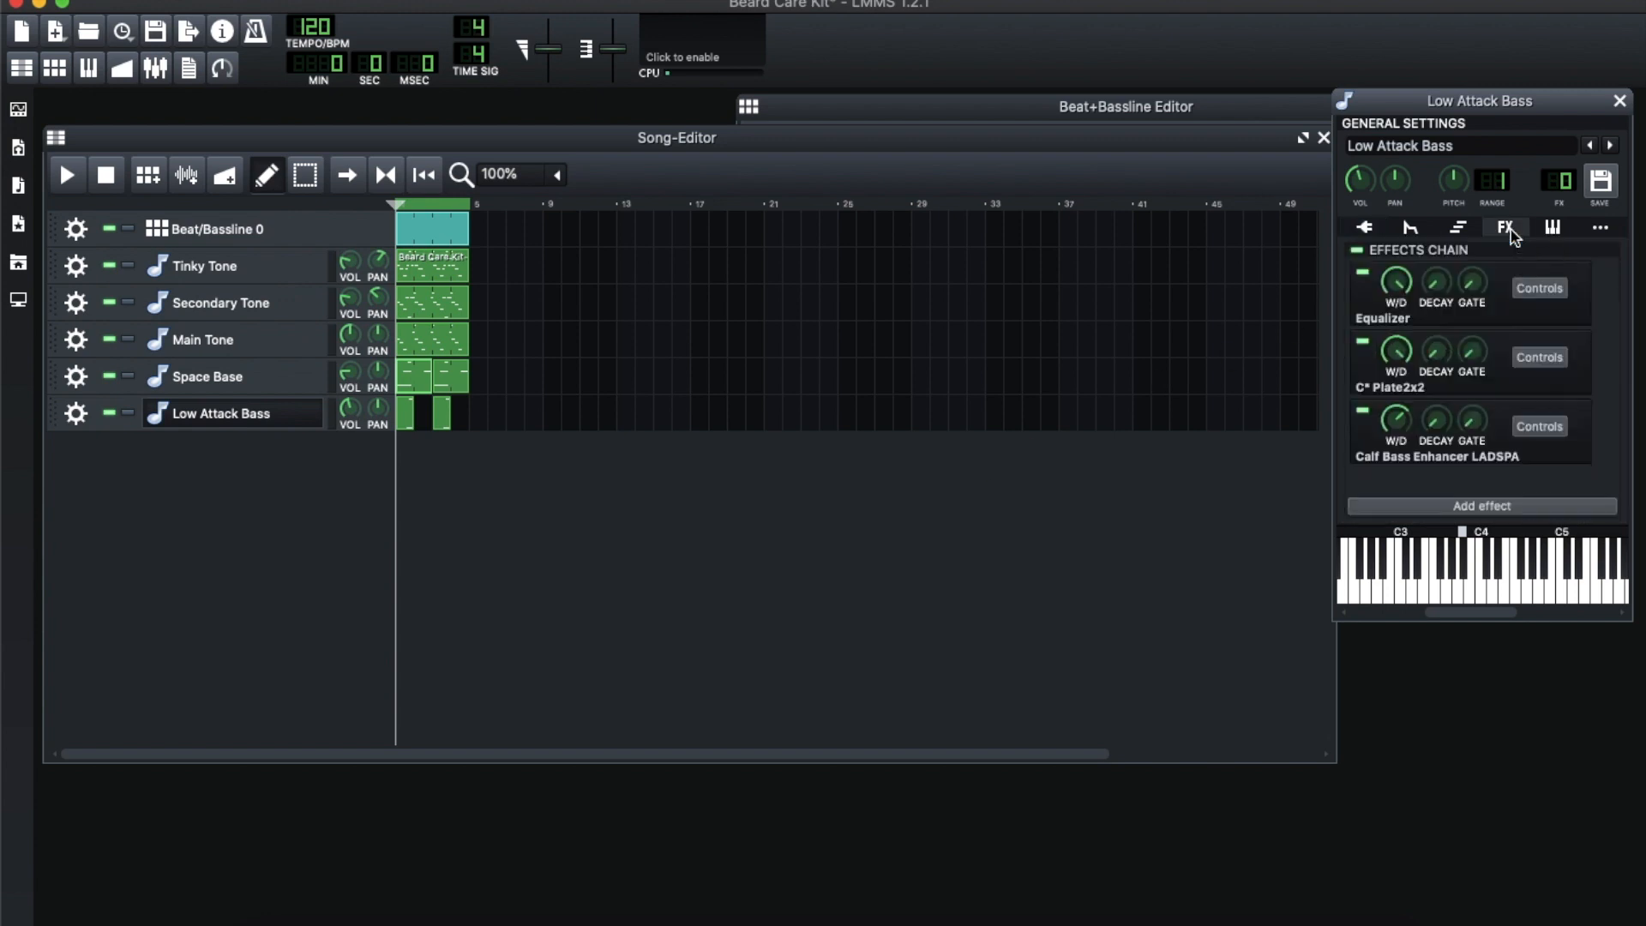
click(1540, 289)
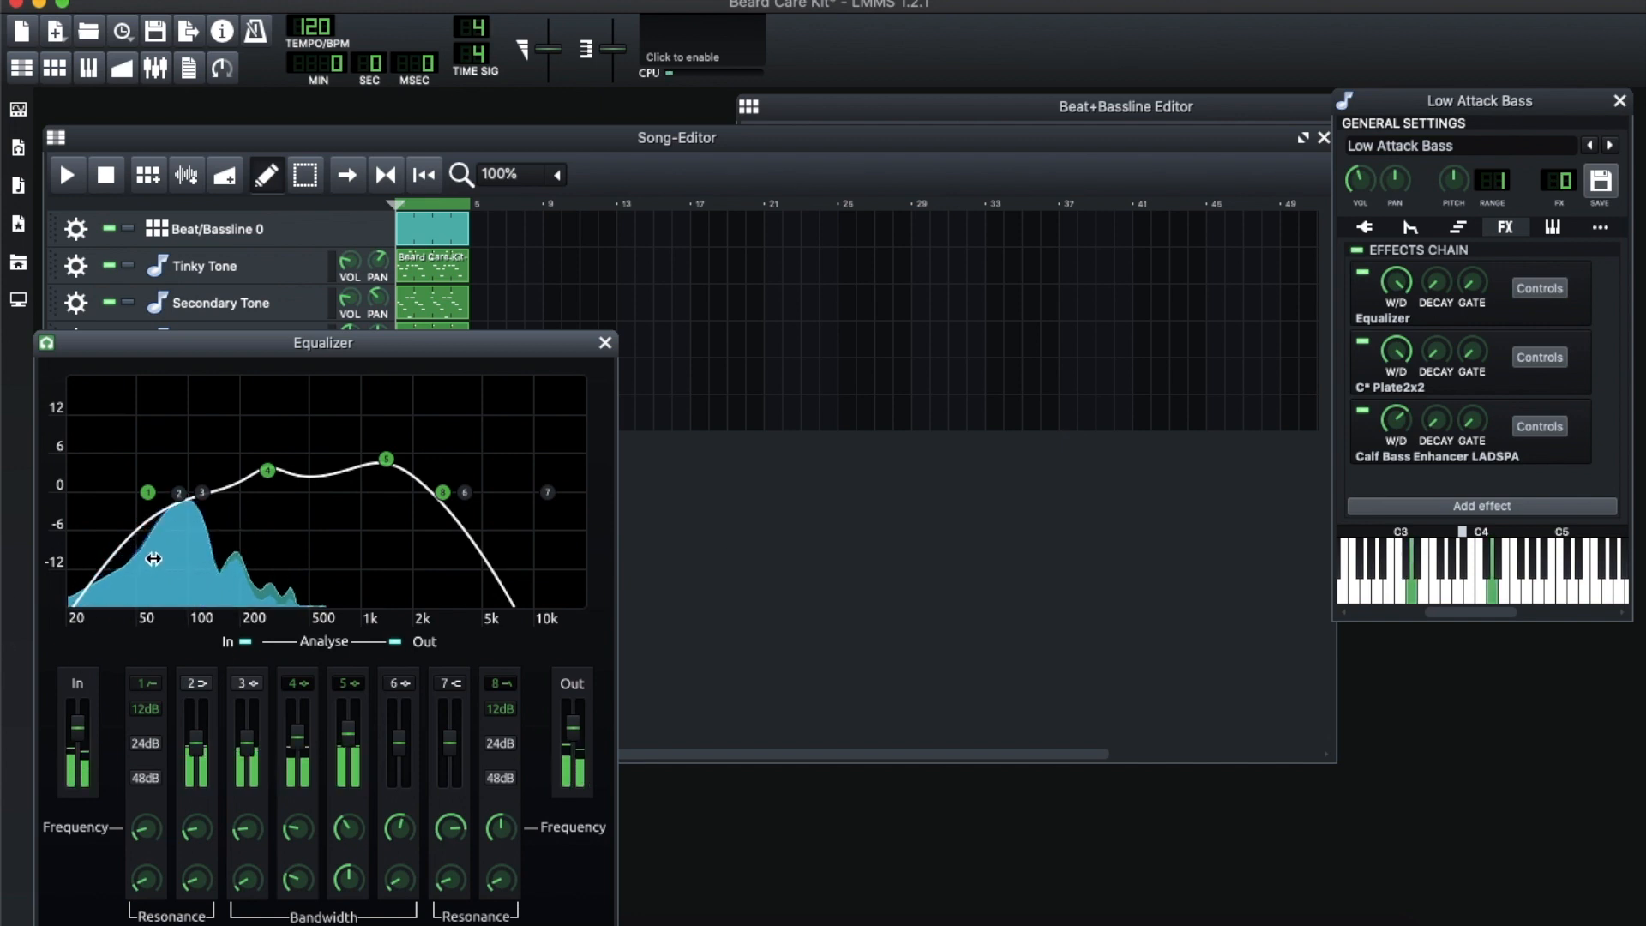
click(606, 343)
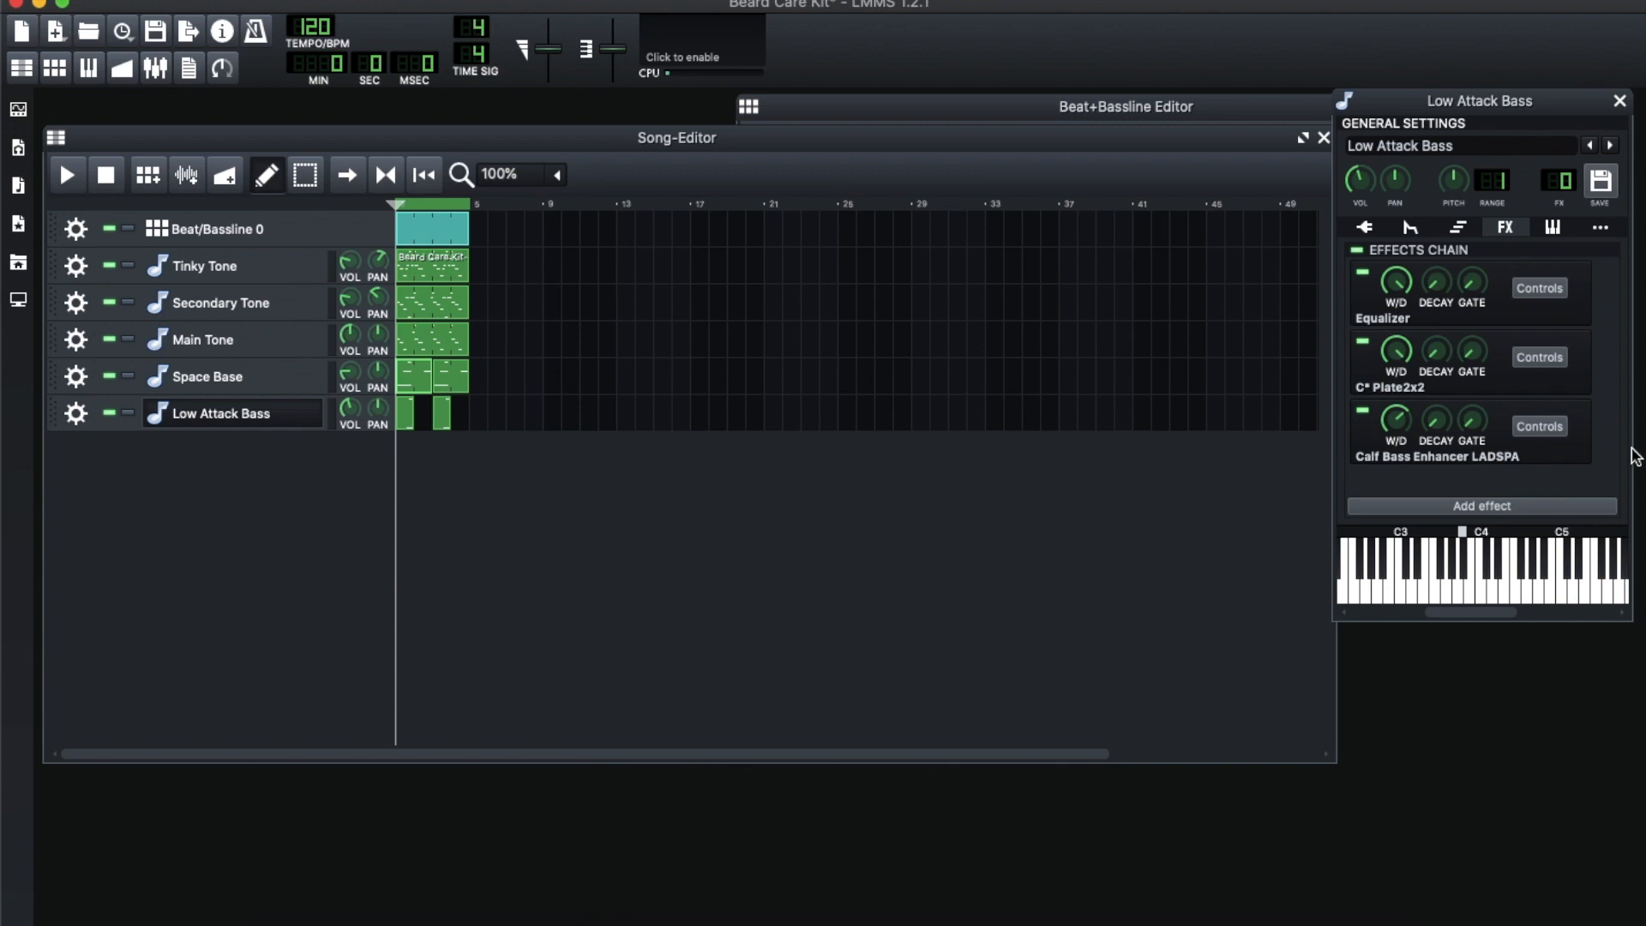
click(1541, 363)
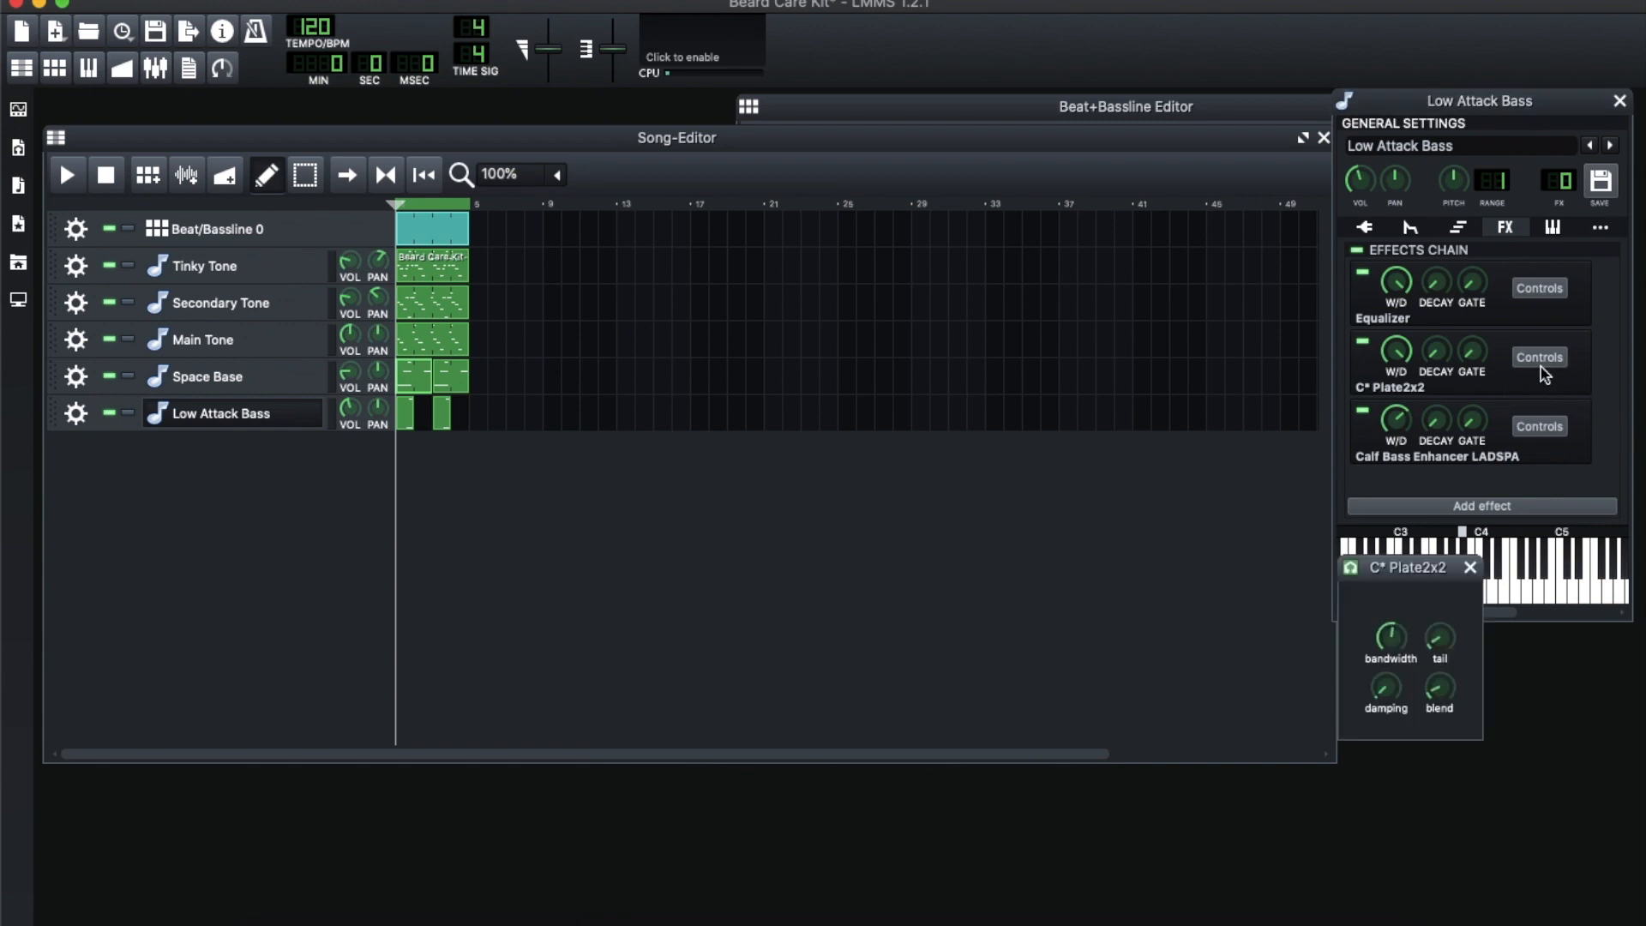
click(1472, 568)
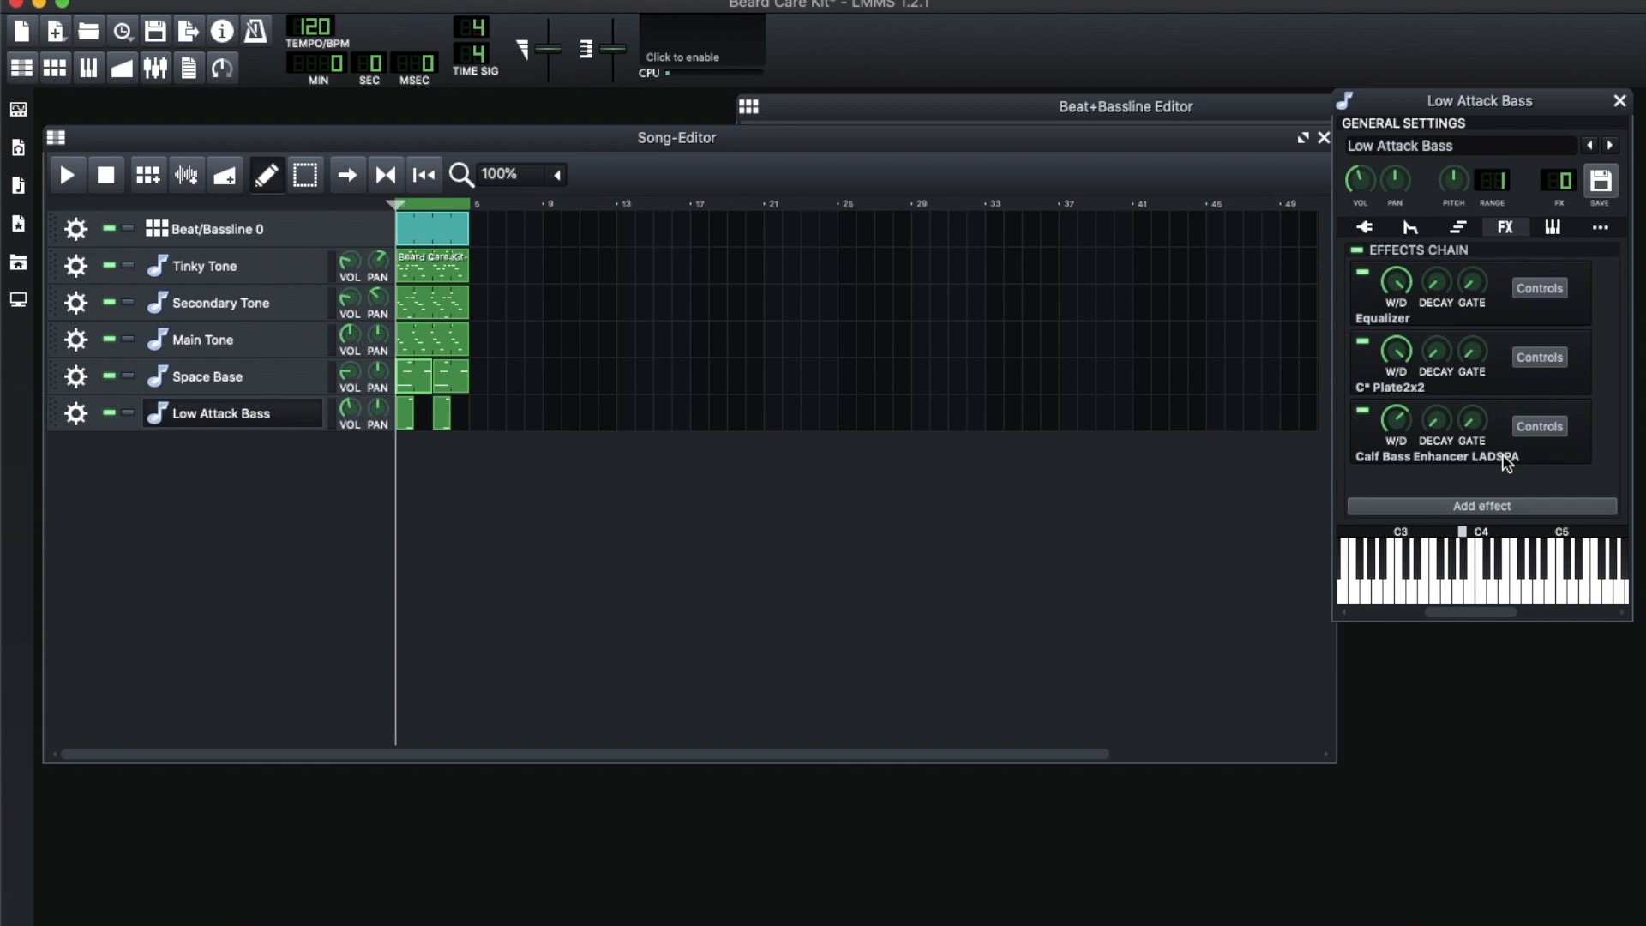
click(1554, 429)
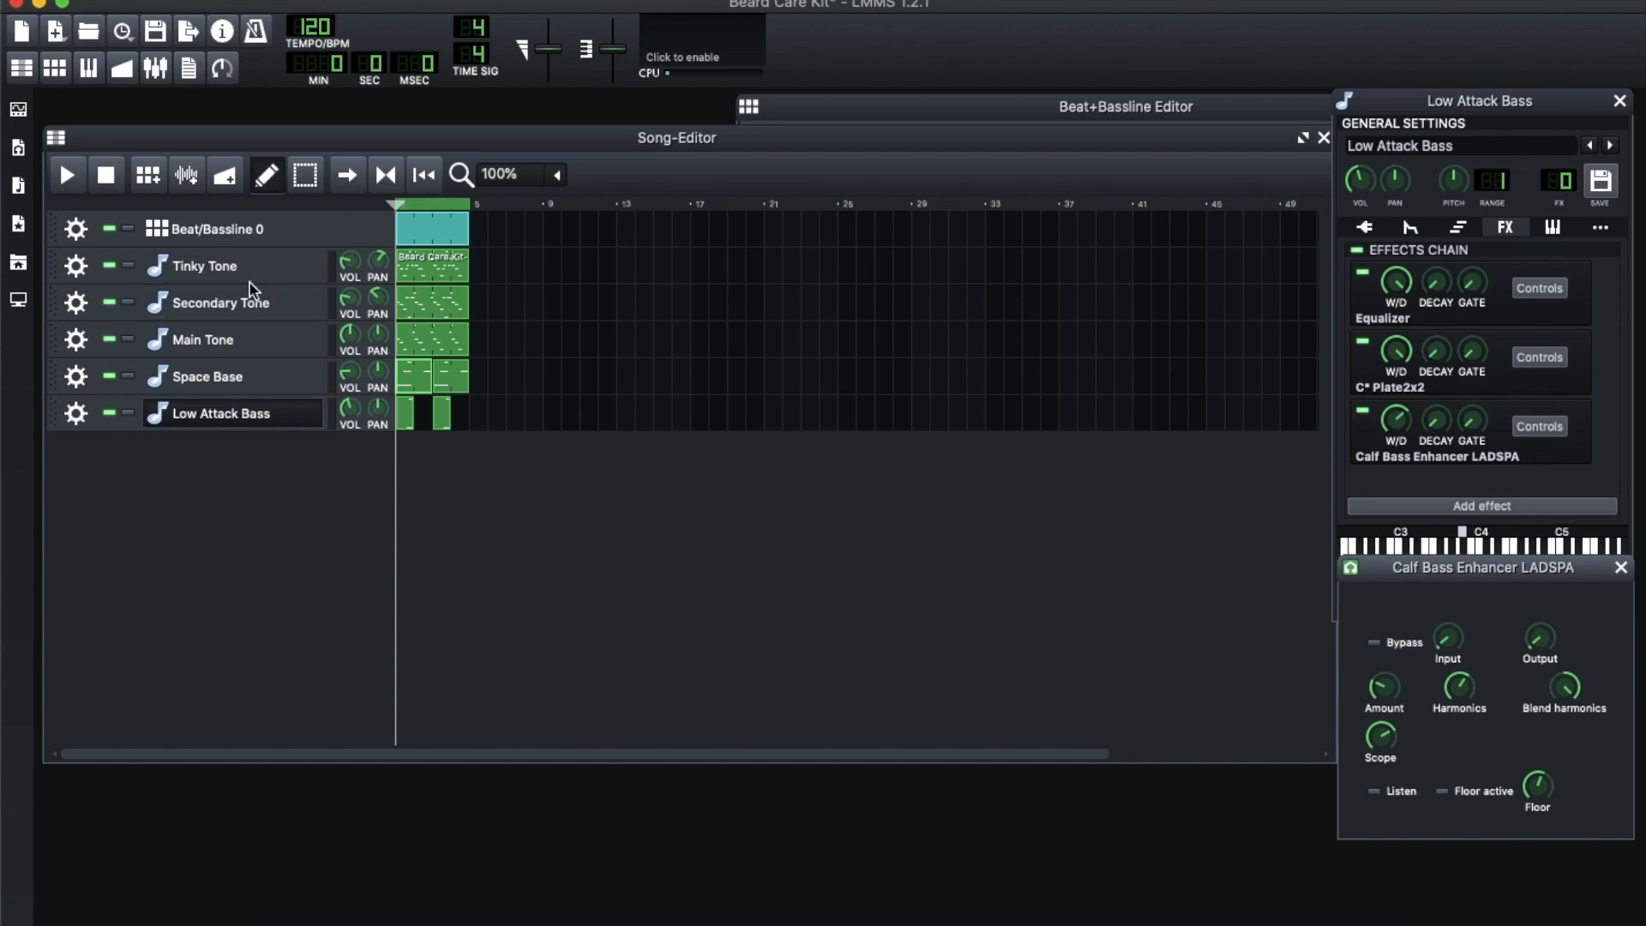
Play the full song and lower the Main Tone track's volume while listening, and stop playback
click(68, 176)
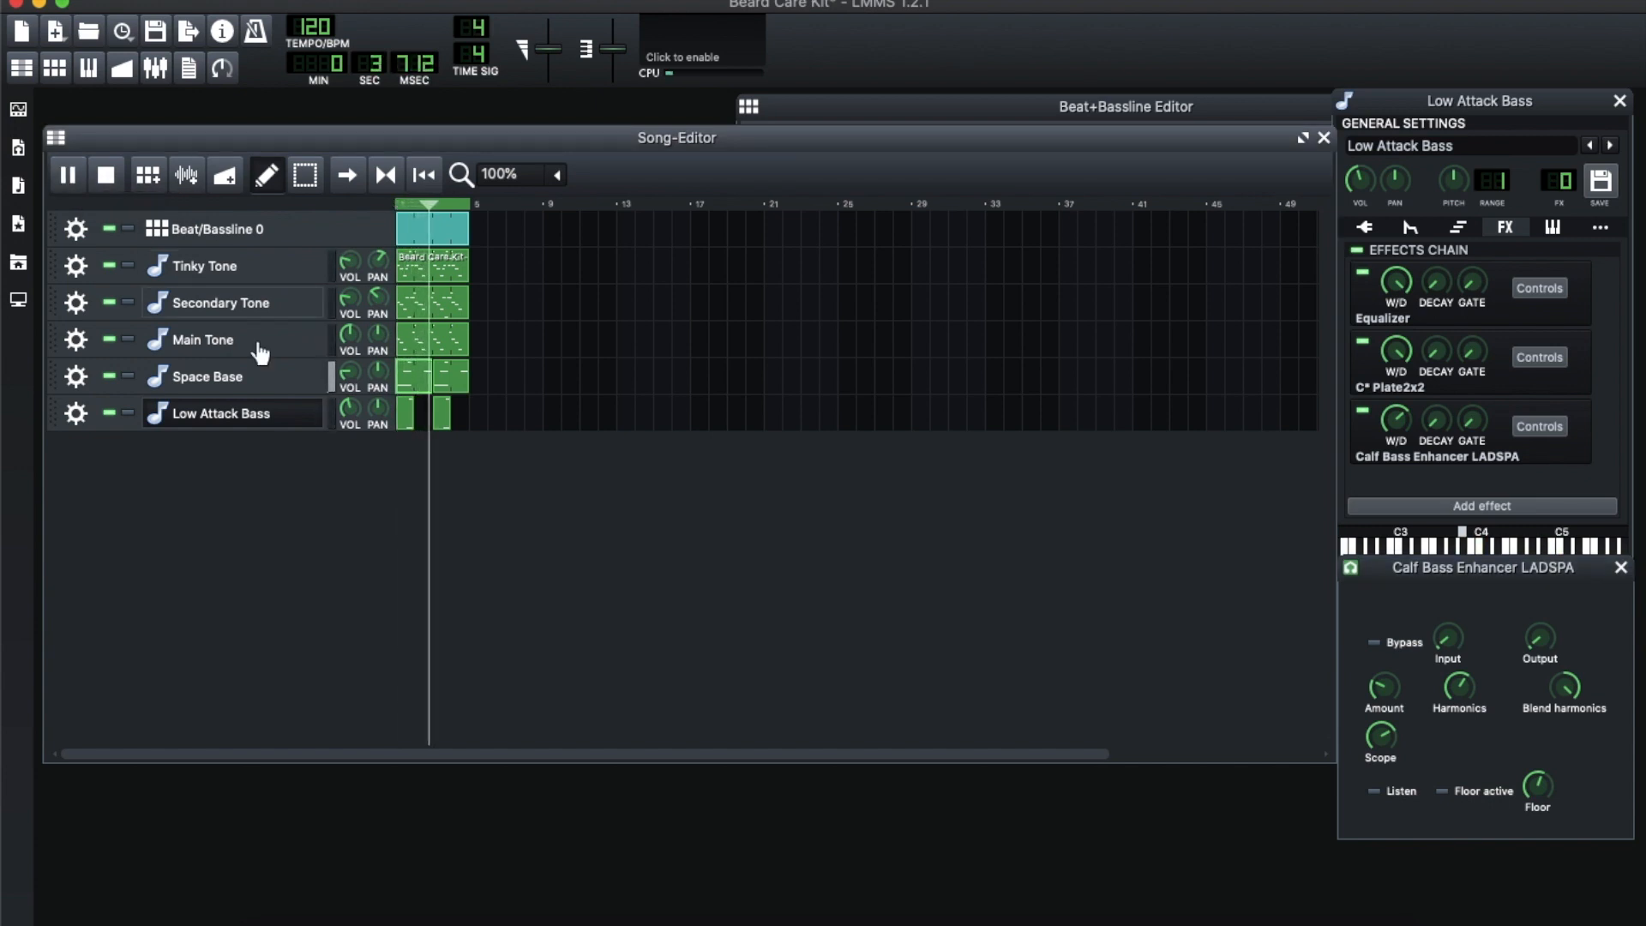
drag(359, 347, 351, 367)
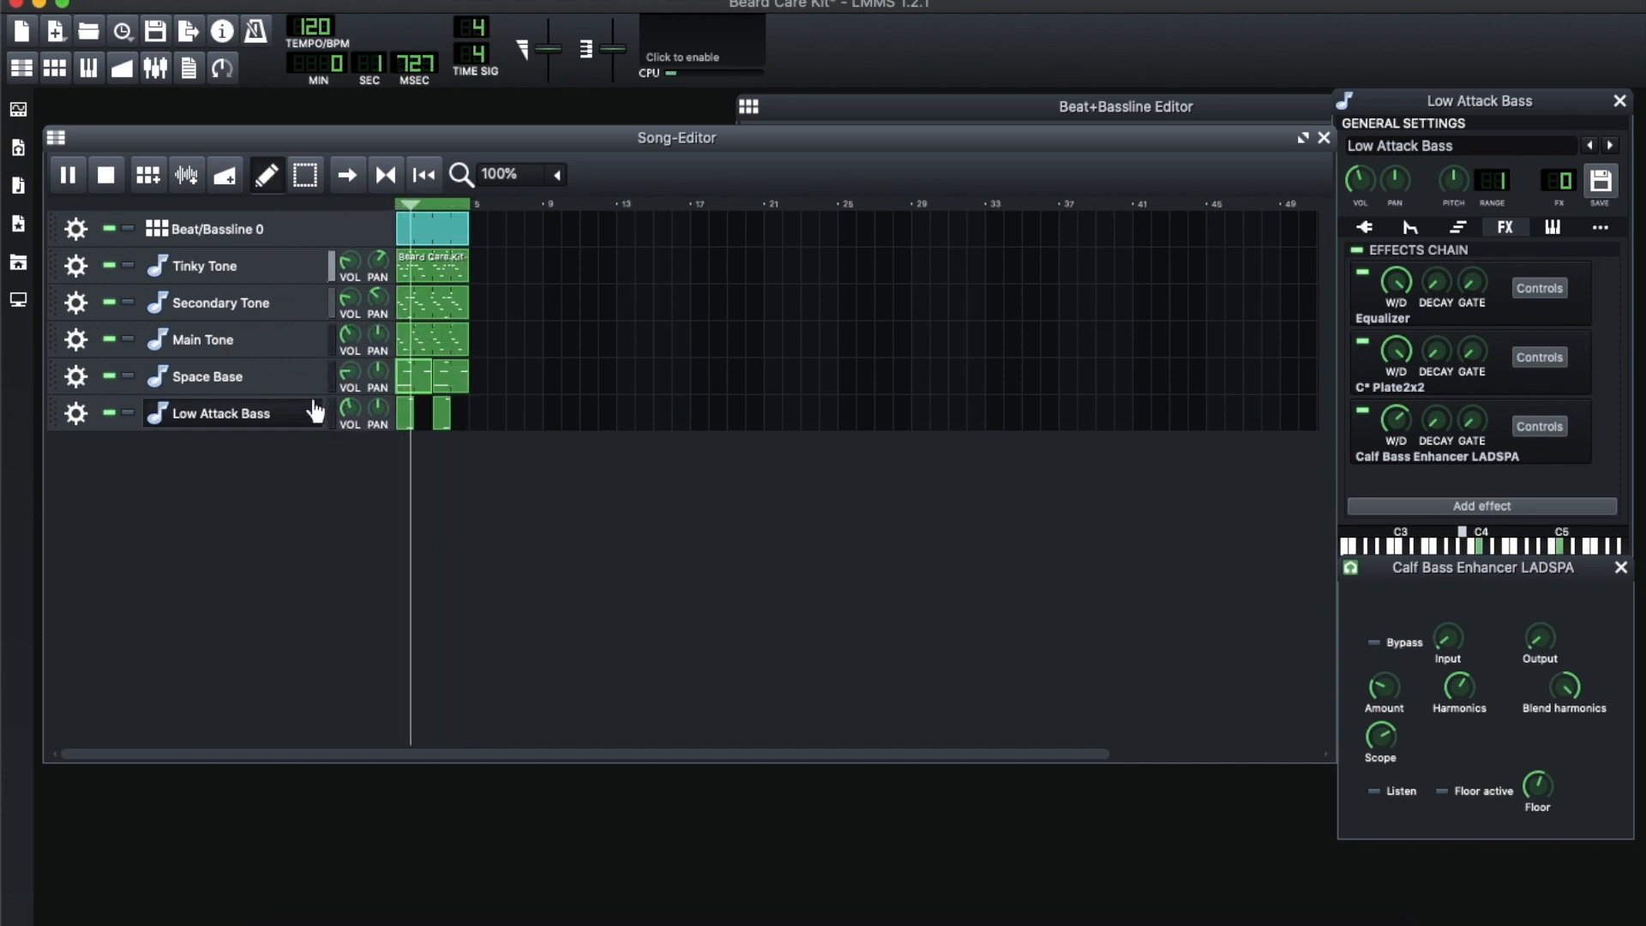
click(105, 175)
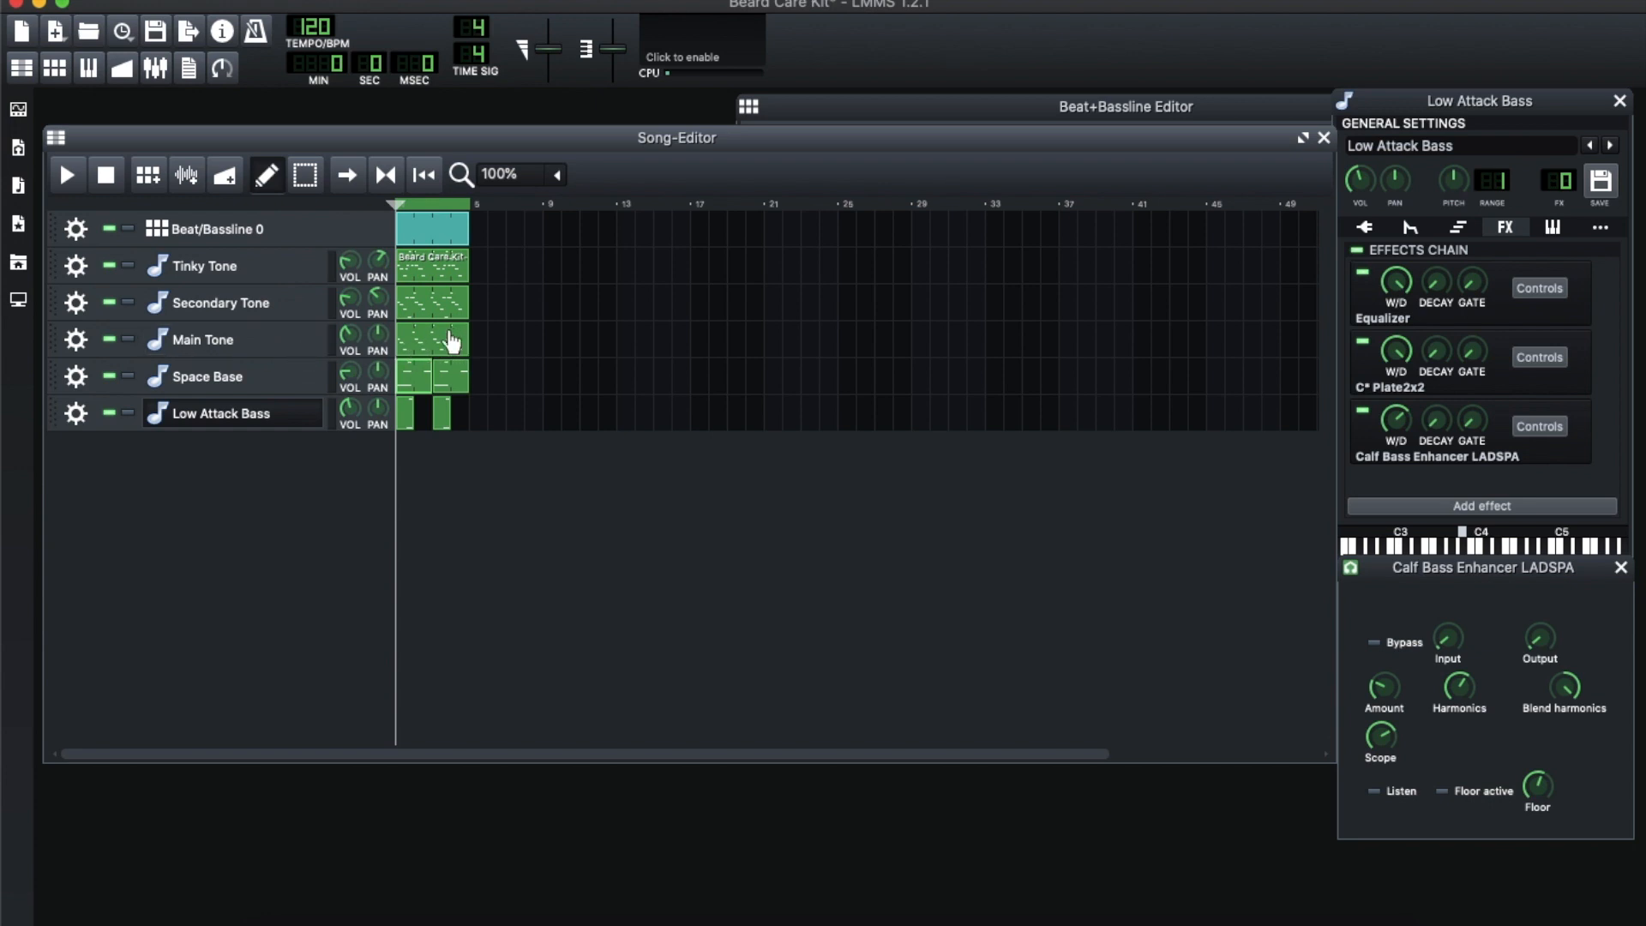
Open the Main Tone instrument and play an ascending and descending run of notes on it
click(291, 342)
key(z)
key(x)
key(c)
key(v)
key(b)
key(v)
key(c)
key(x)
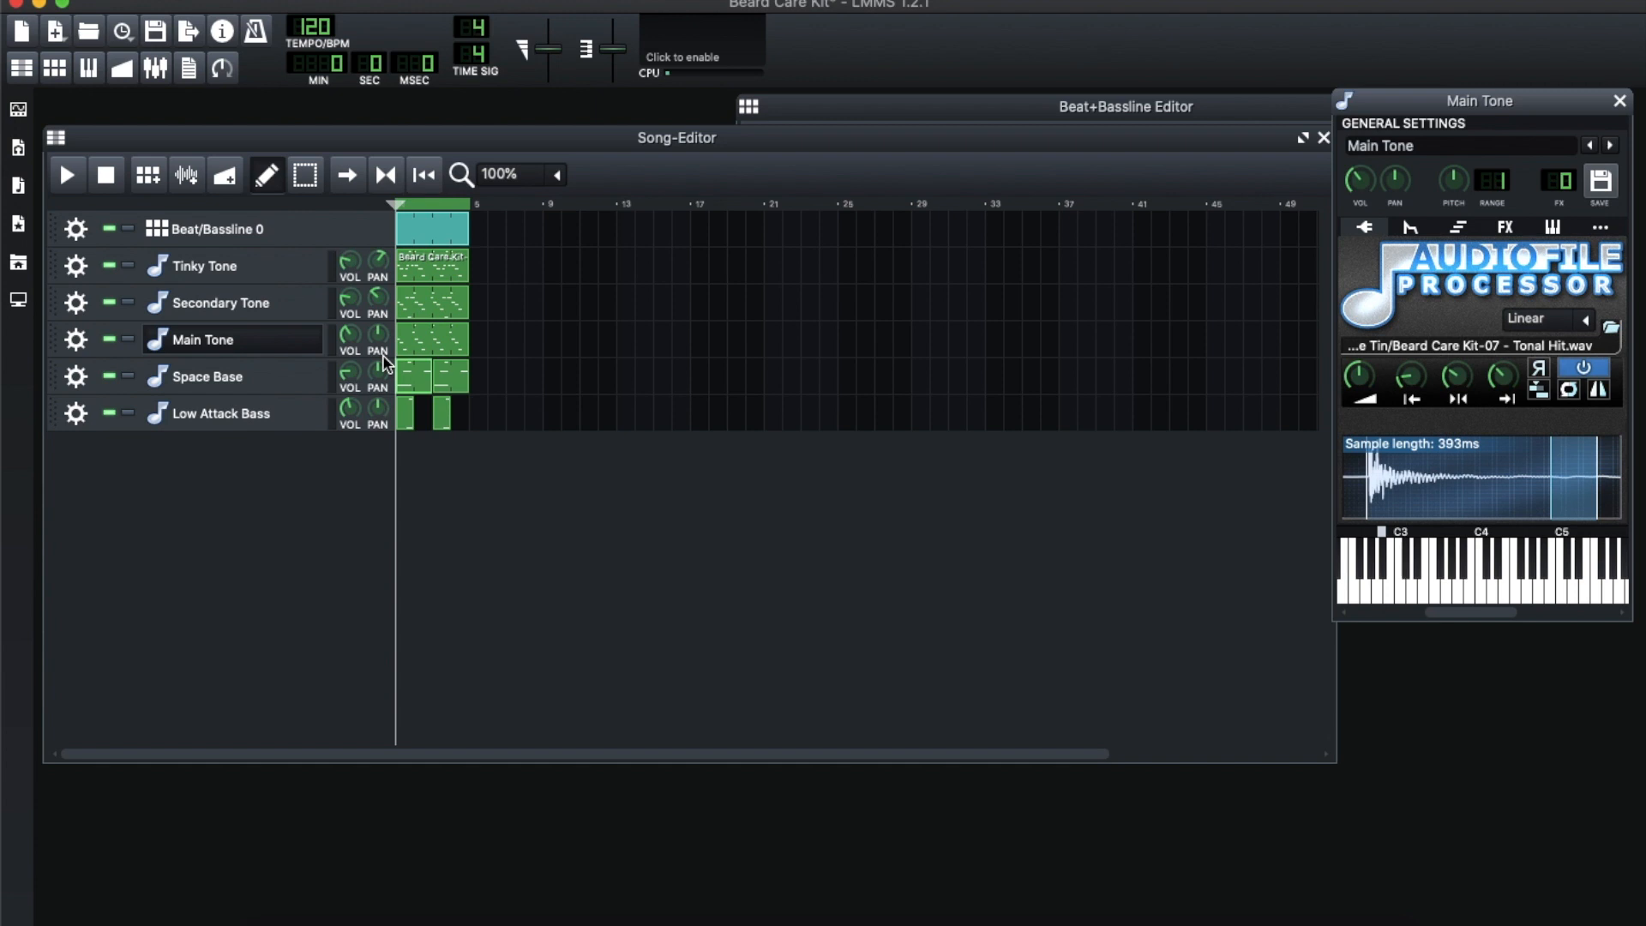
key(x)
key(b)
key(m)
Solo Low Attack Bass, unmute Space Base alongside it, and listen to the two tracks together
click(130, 413)
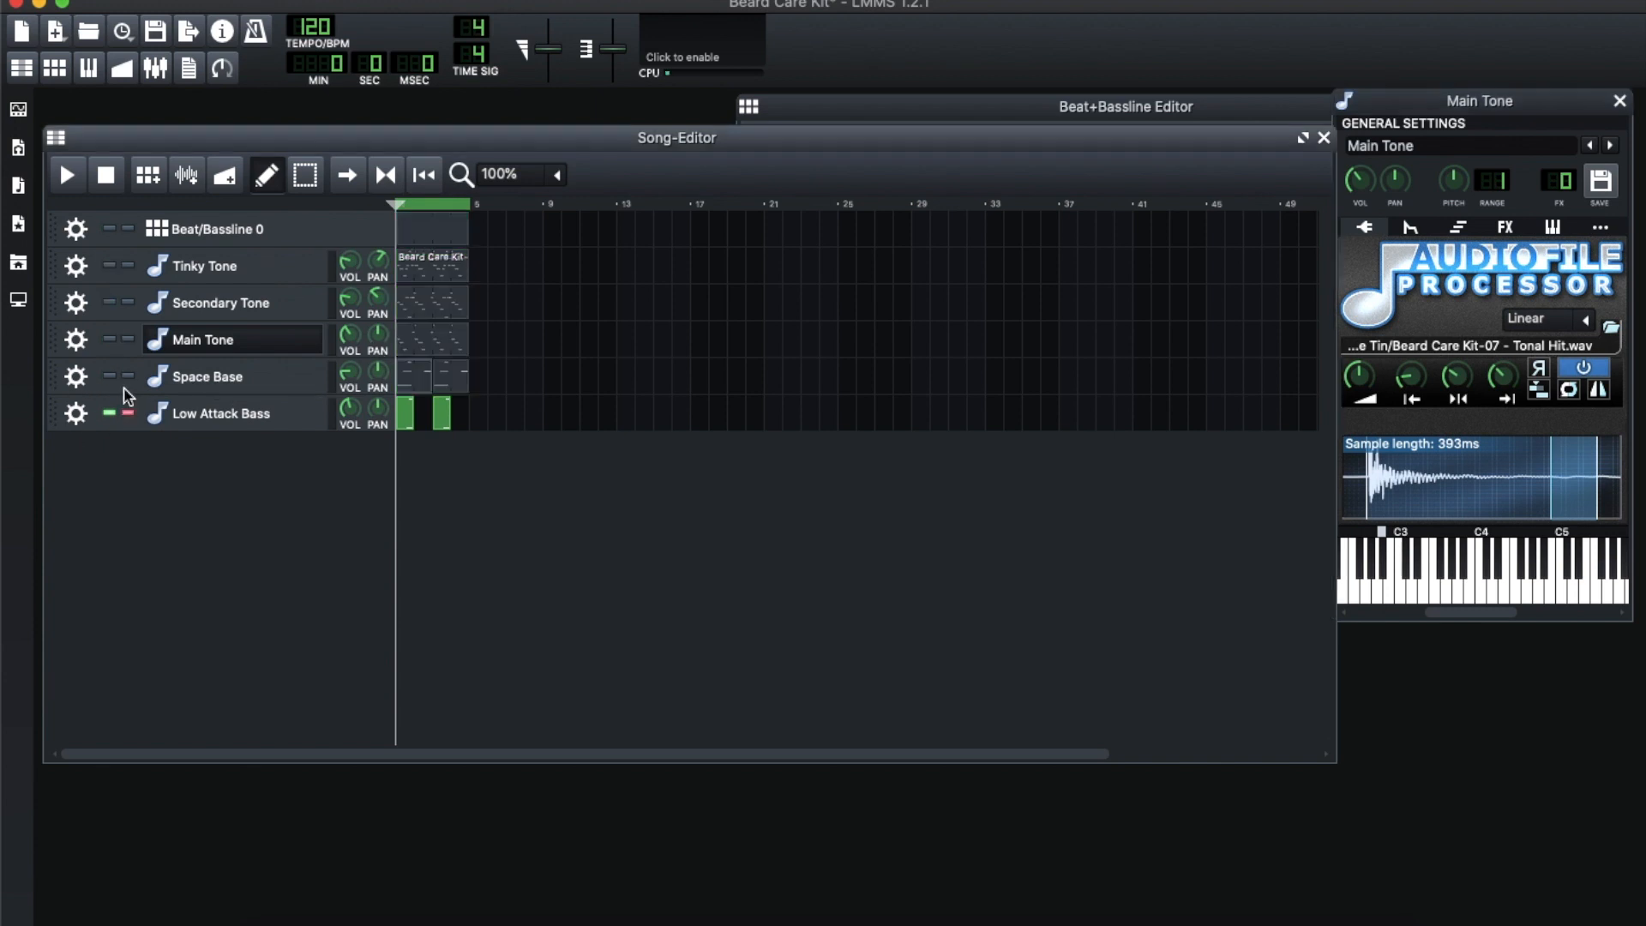
click(109, 376)
click(66, 176)
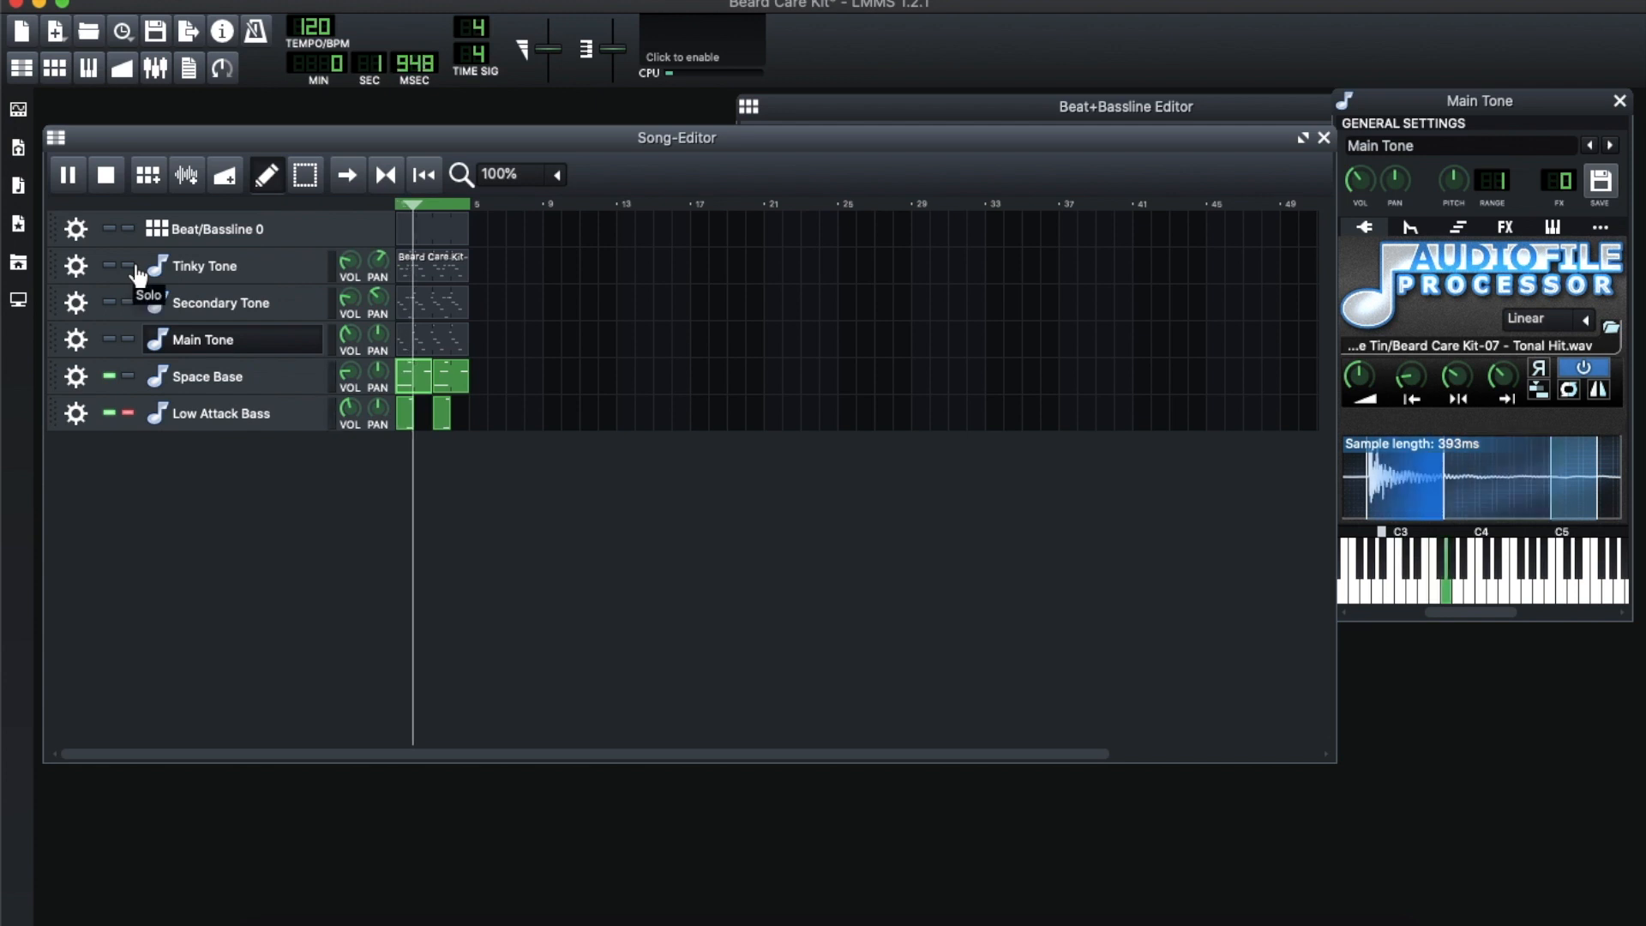
click(106, 176)
Open the first Low Attack Bass pattern in the piano roll, play it, and shorten the C4 note to end at bar 2
double_click(407, 420)
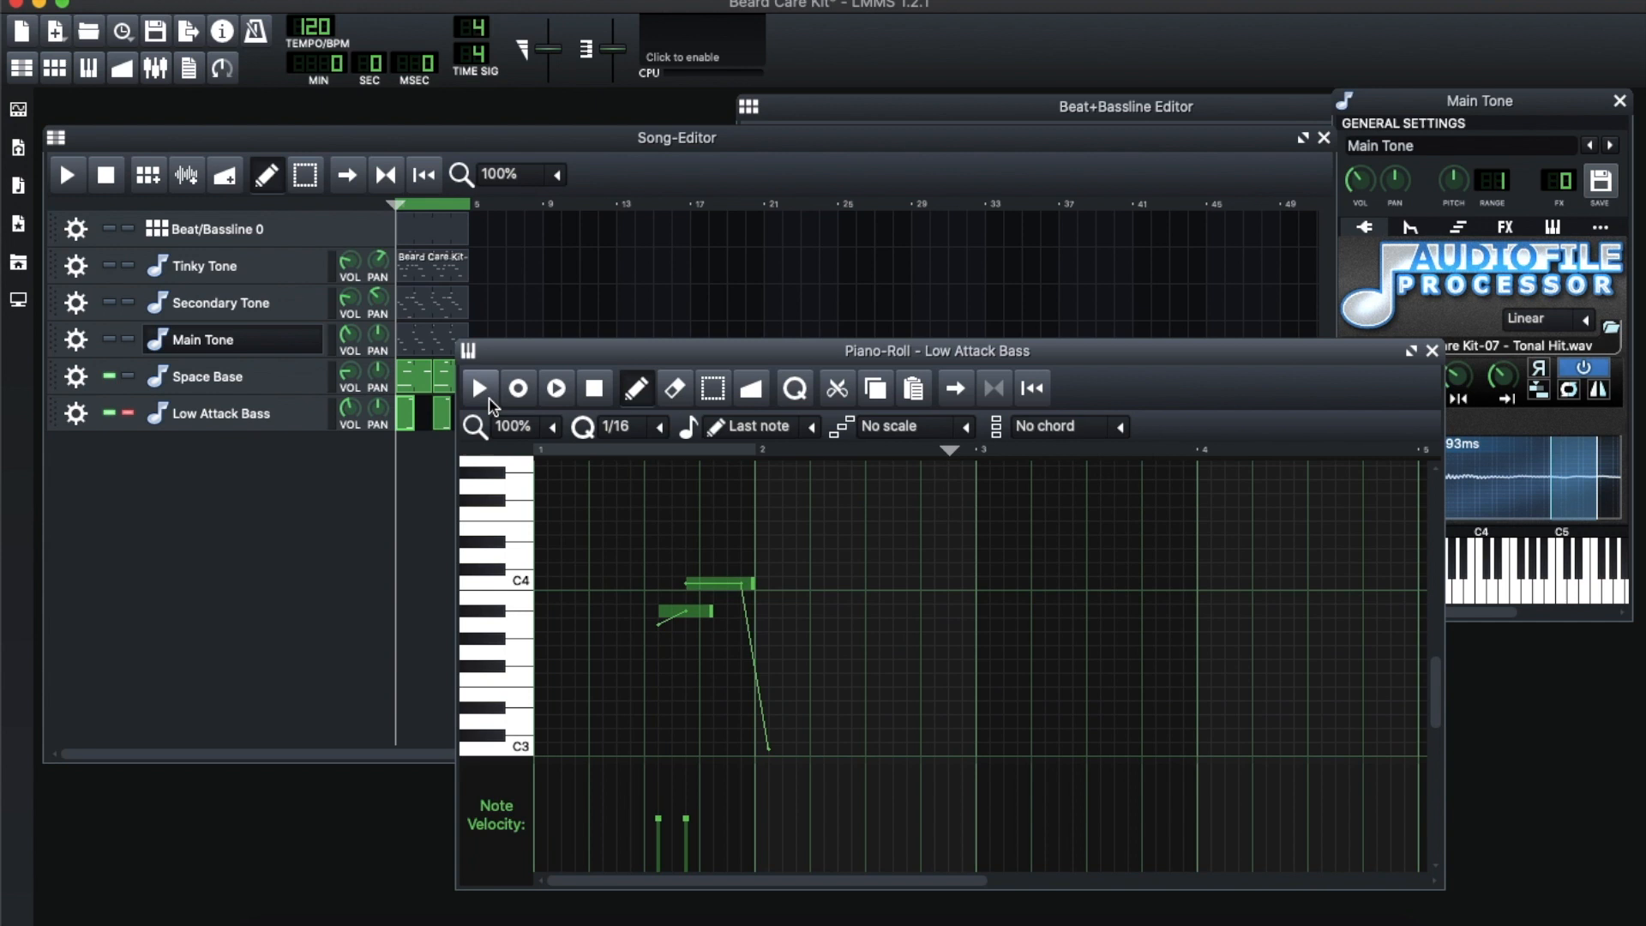
click(480, 390)
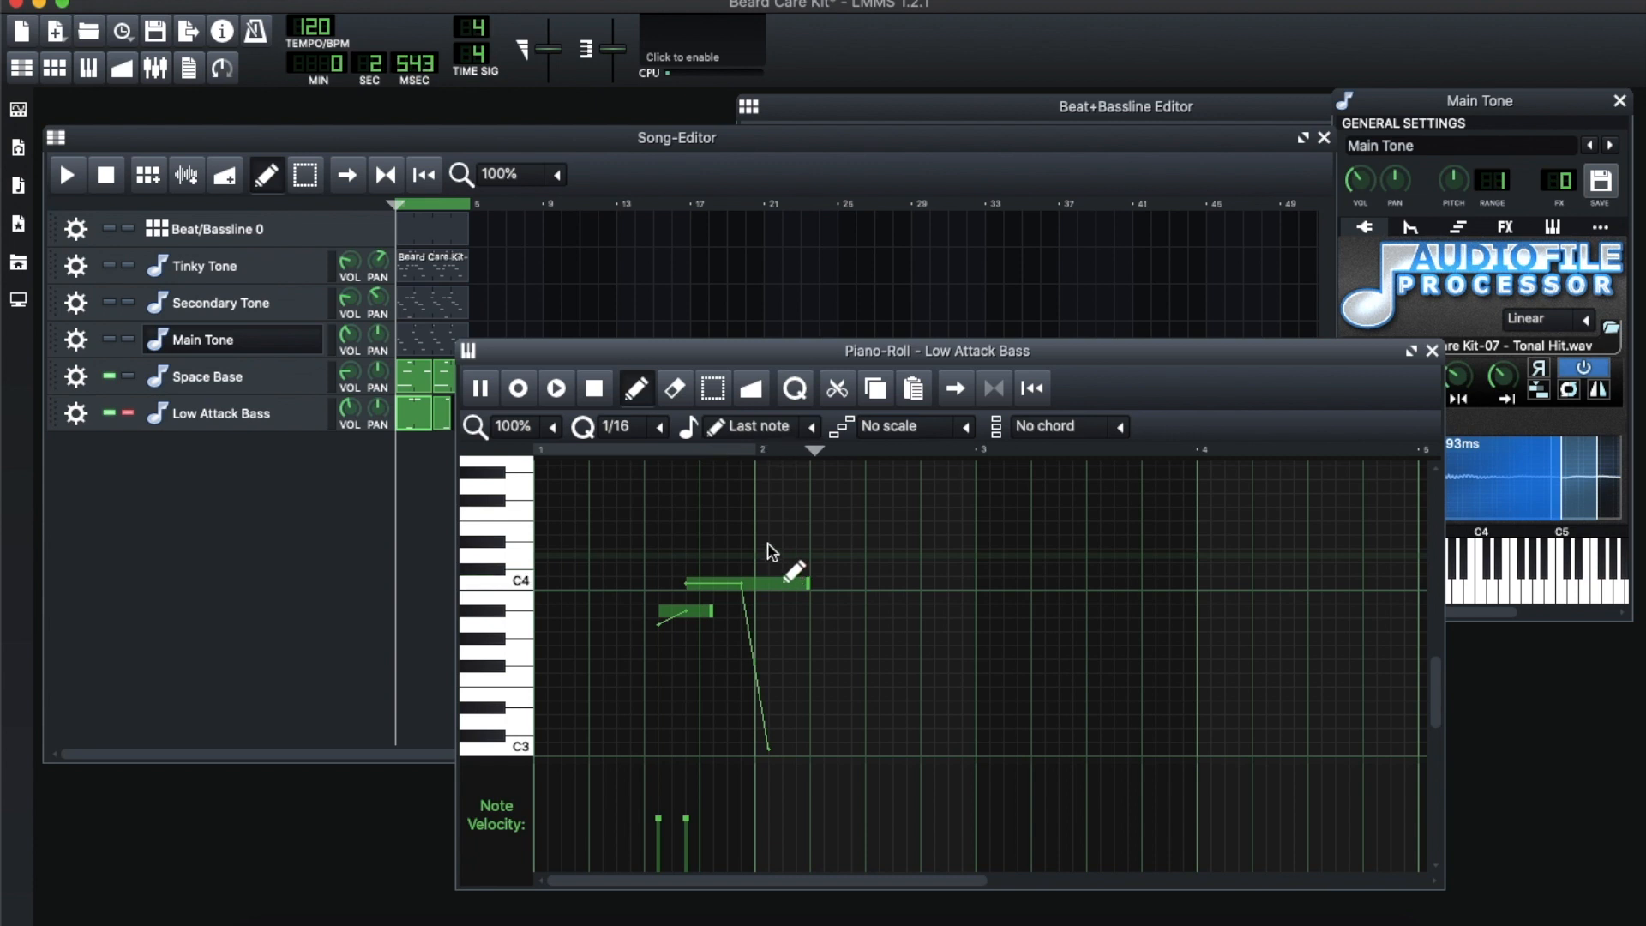
key(space)
click(805, 583)
drag(805, 583, 754, 583)
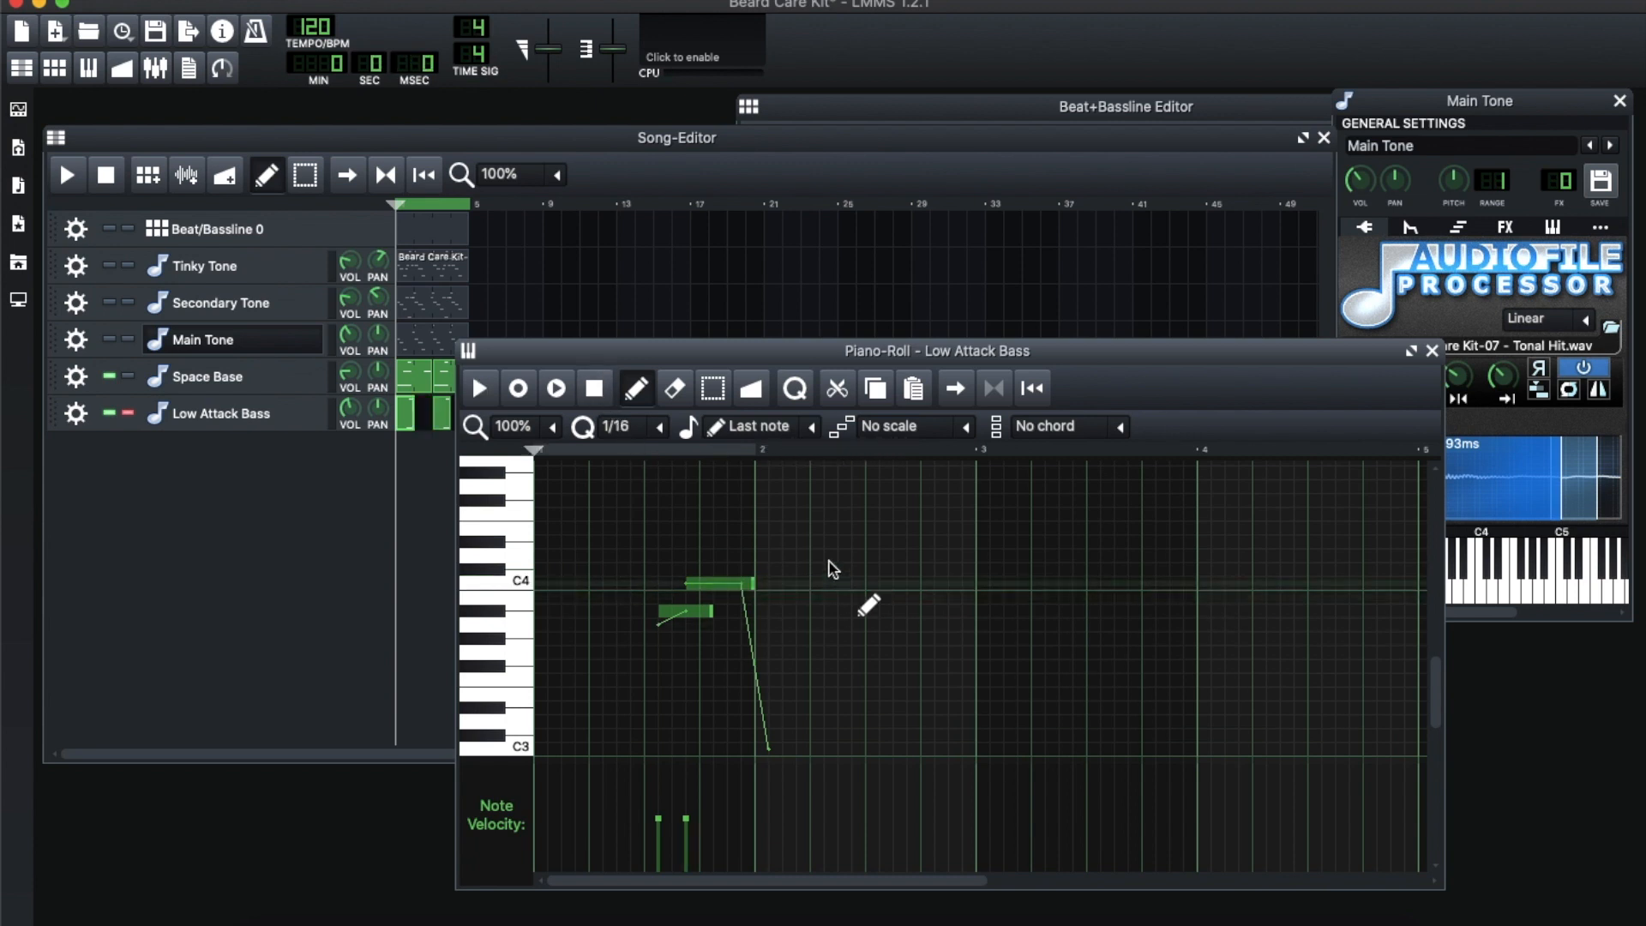
Examine the C4 note's detuning curve, replay the Low Attack Bass pattern, and close the piano roll
click(751, 390)
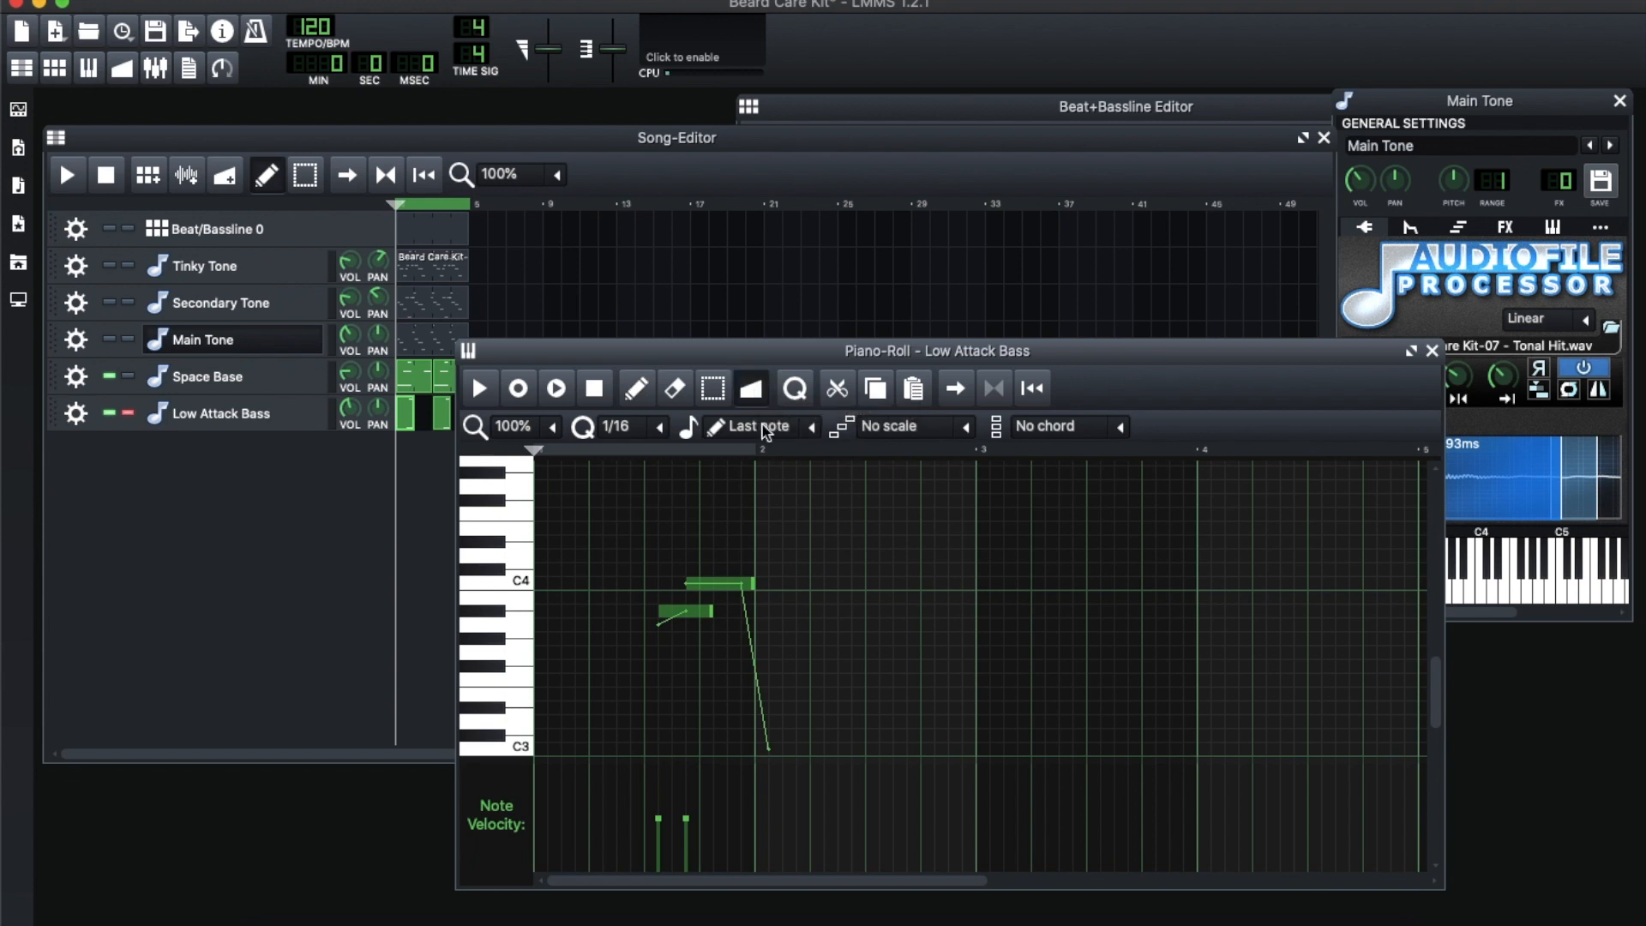
click(742, 589)
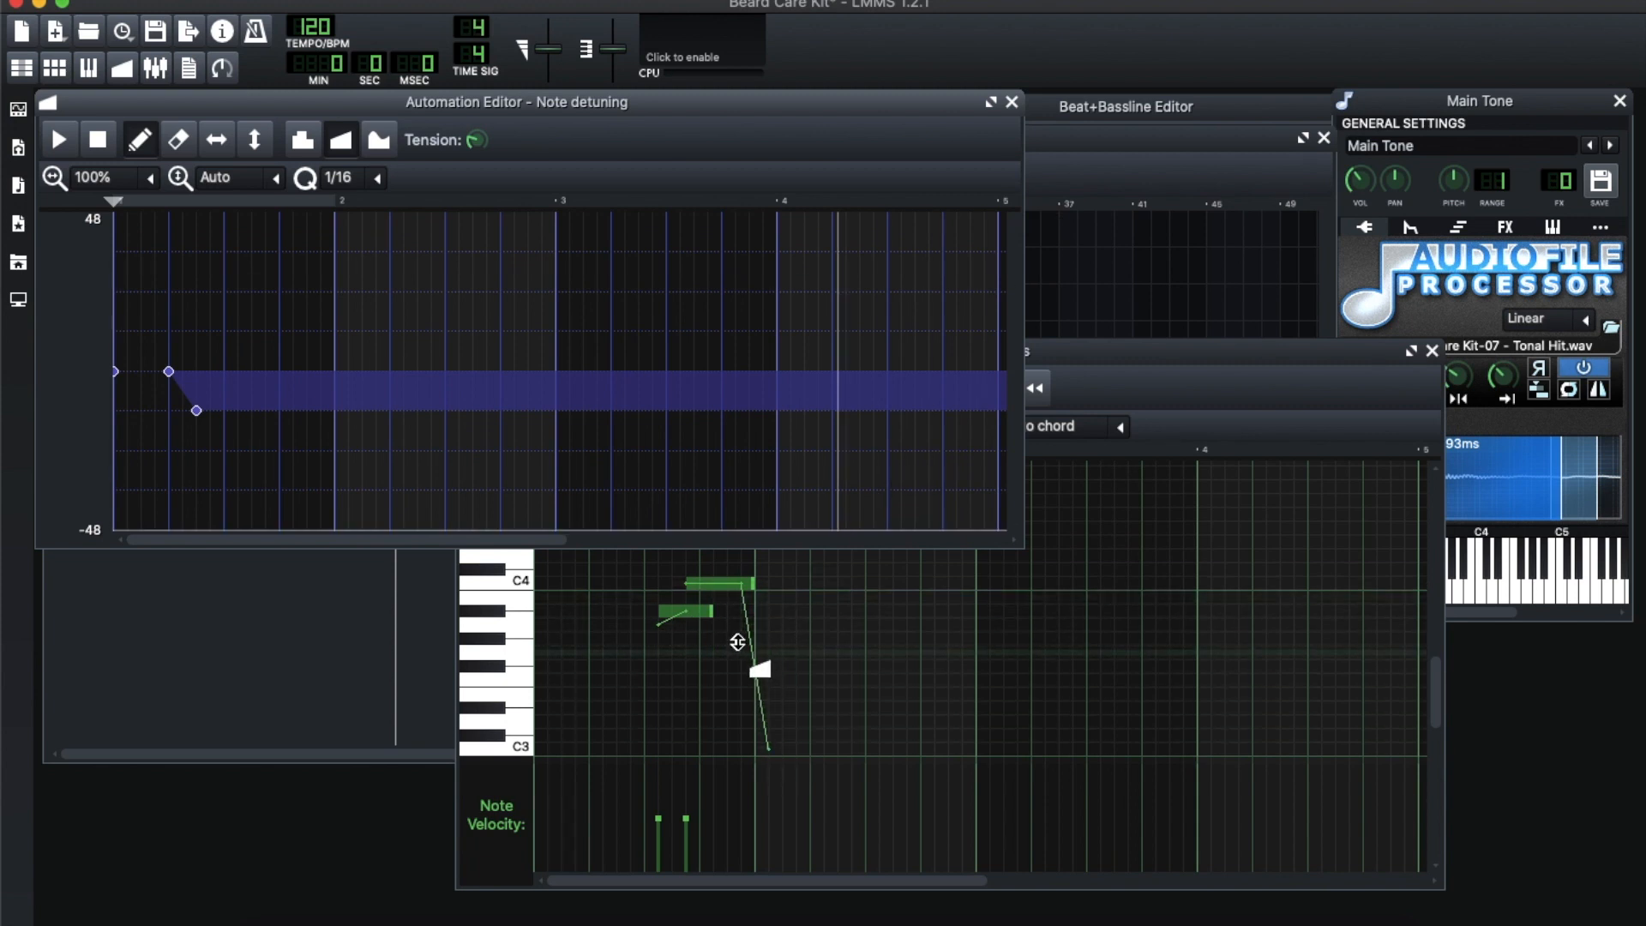
click(1014, 101)
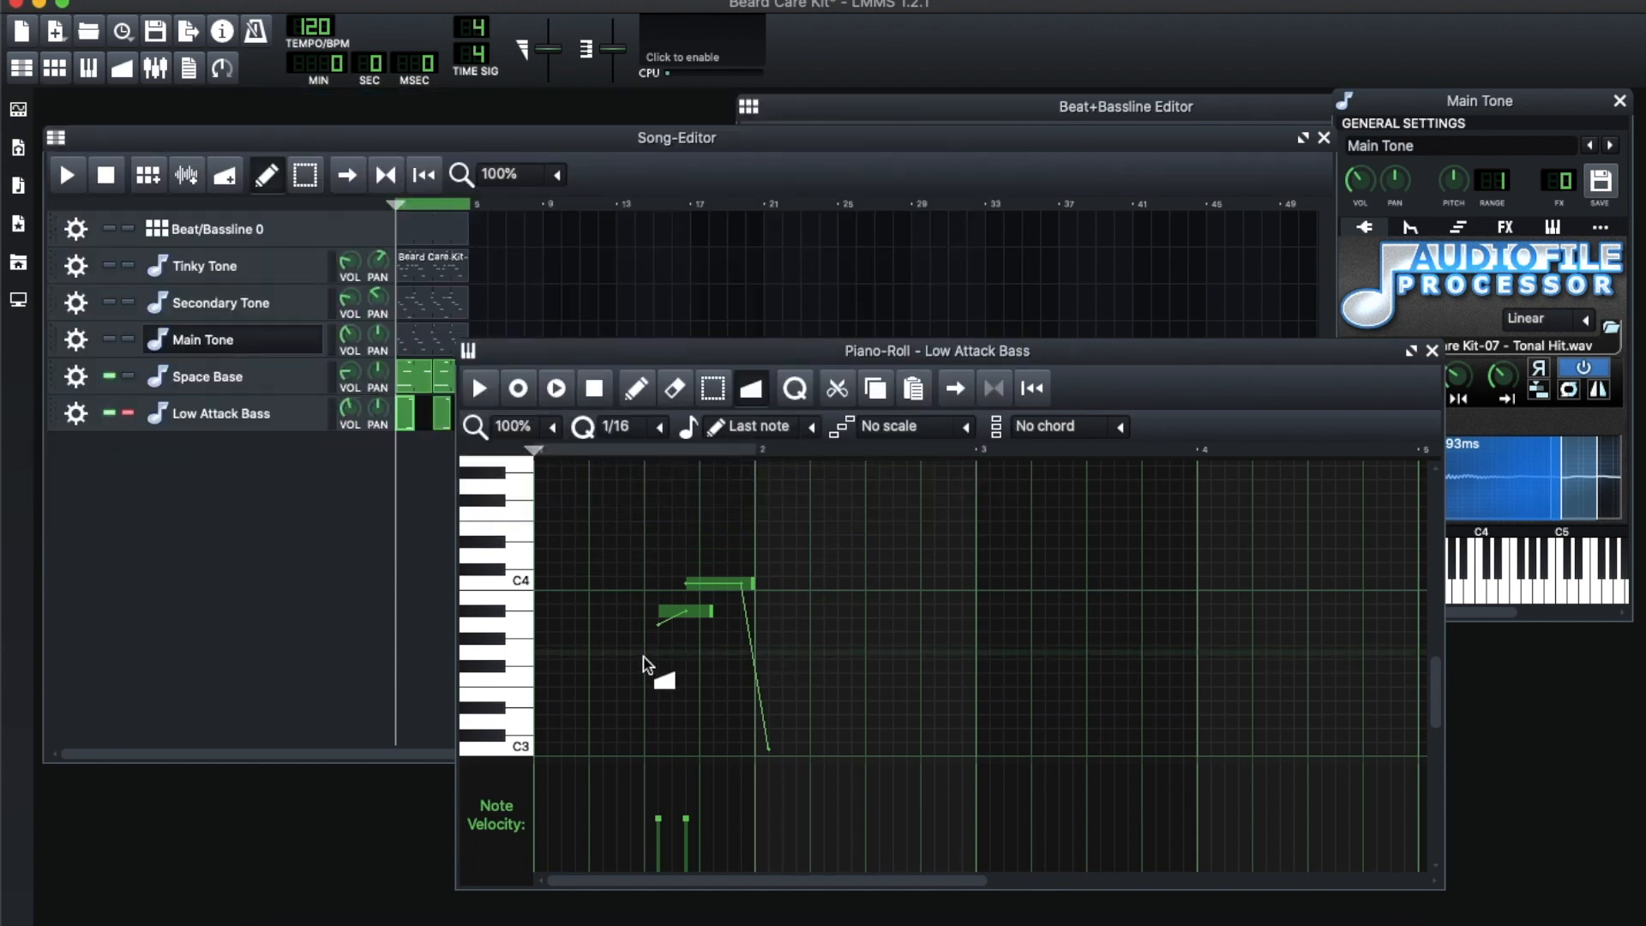
key(space)
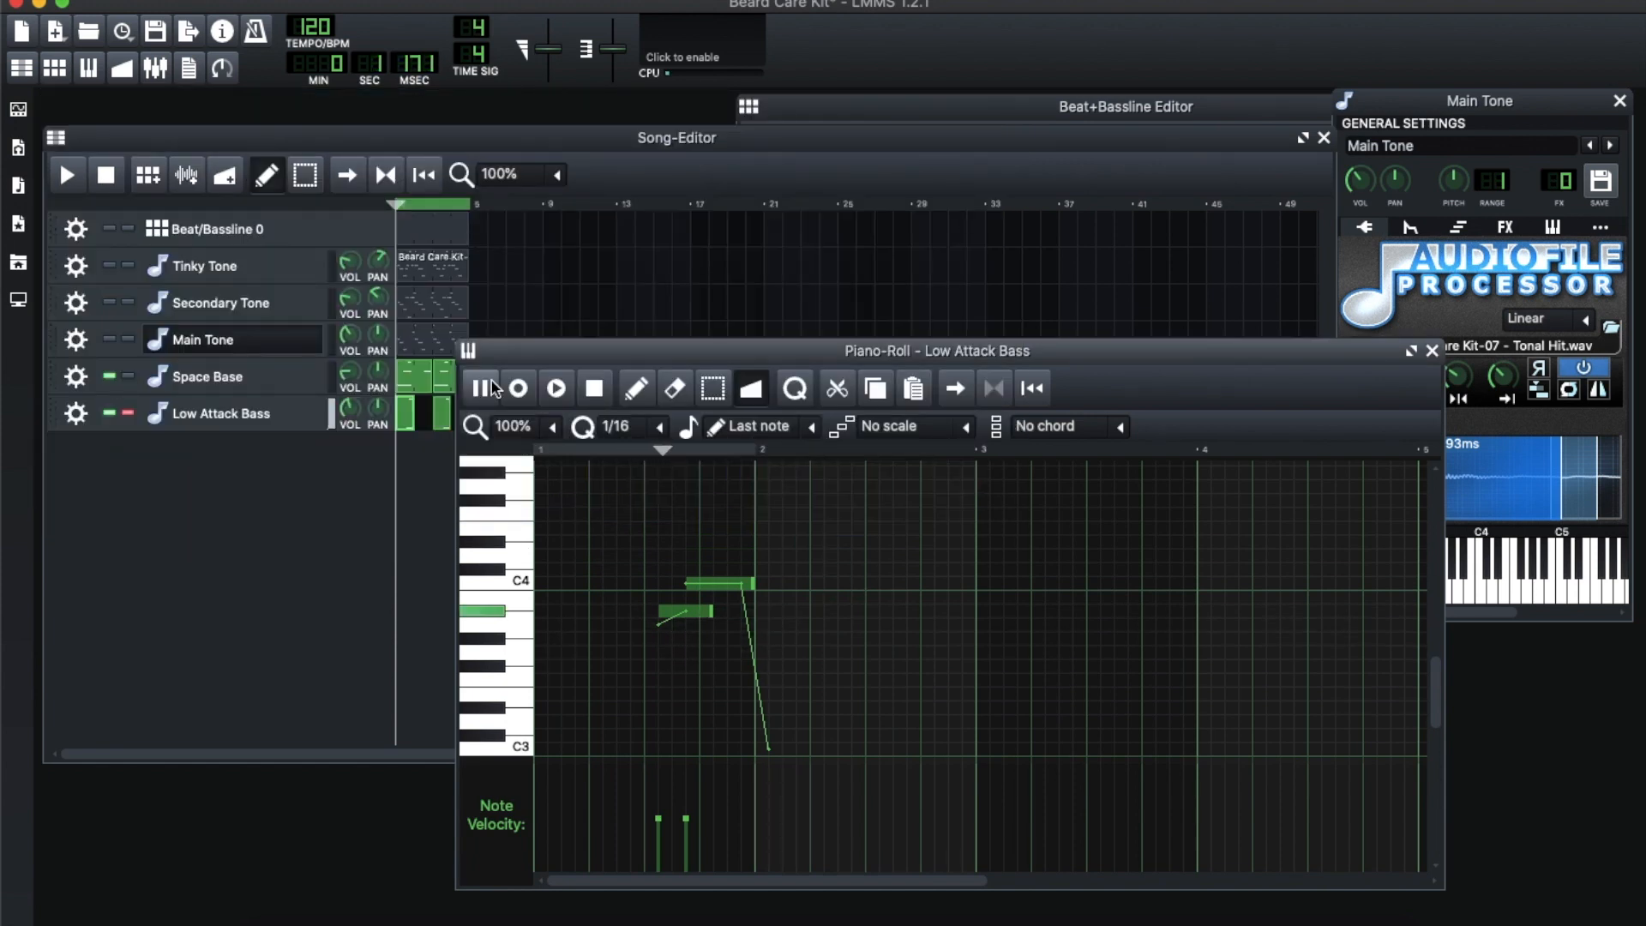
key(space)
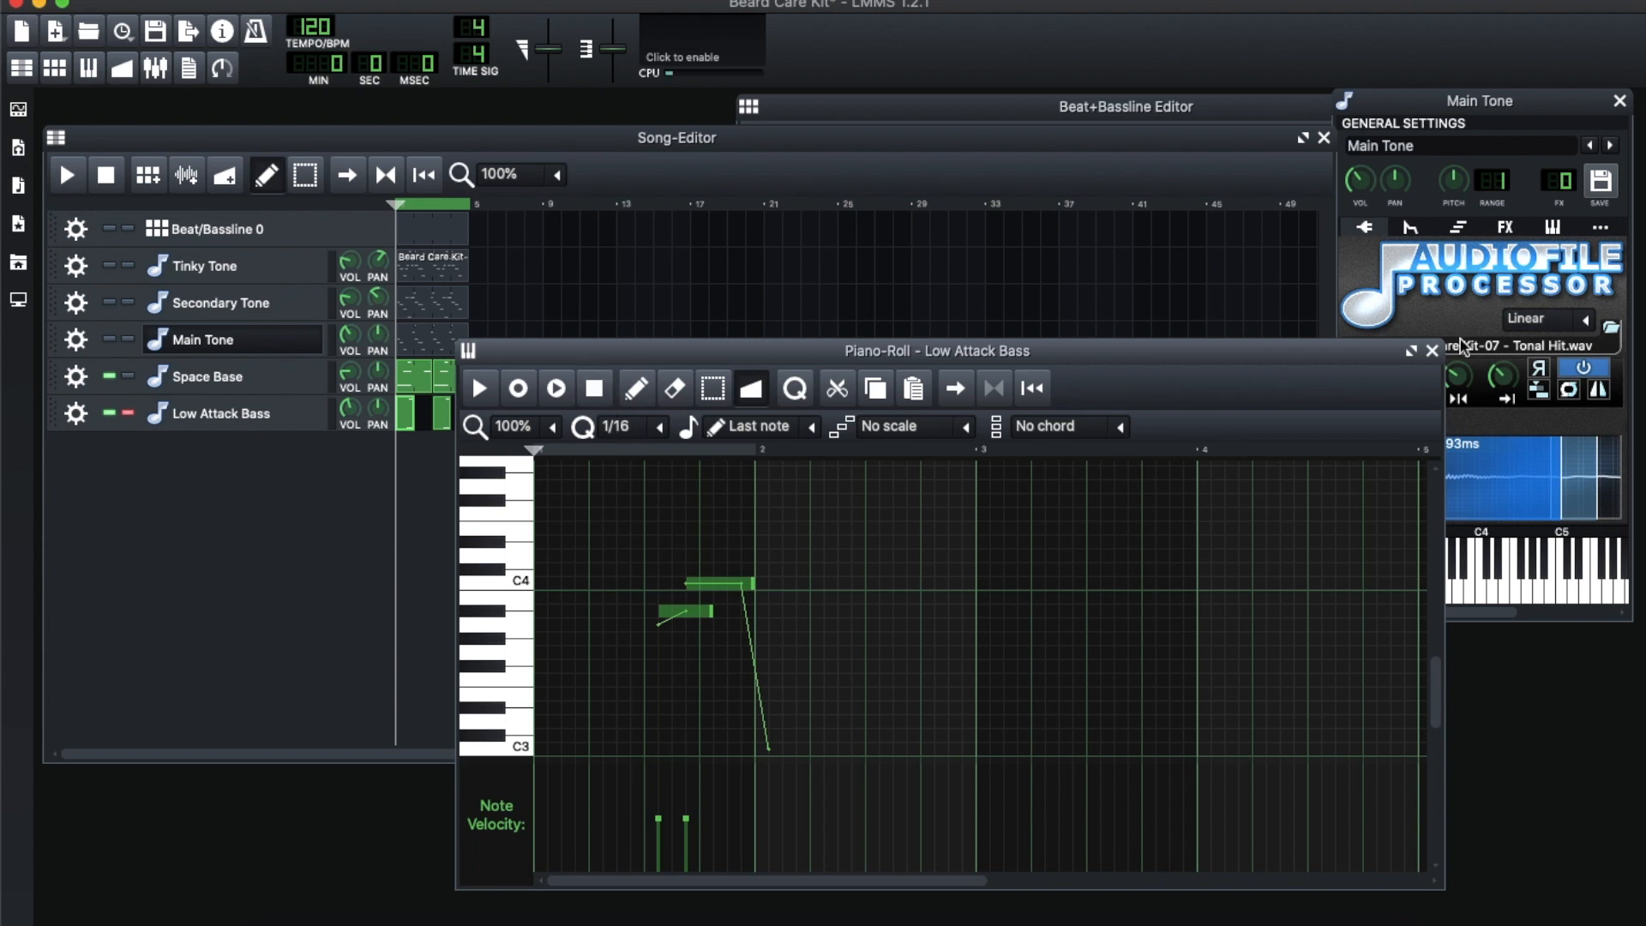
click(1432, 351)
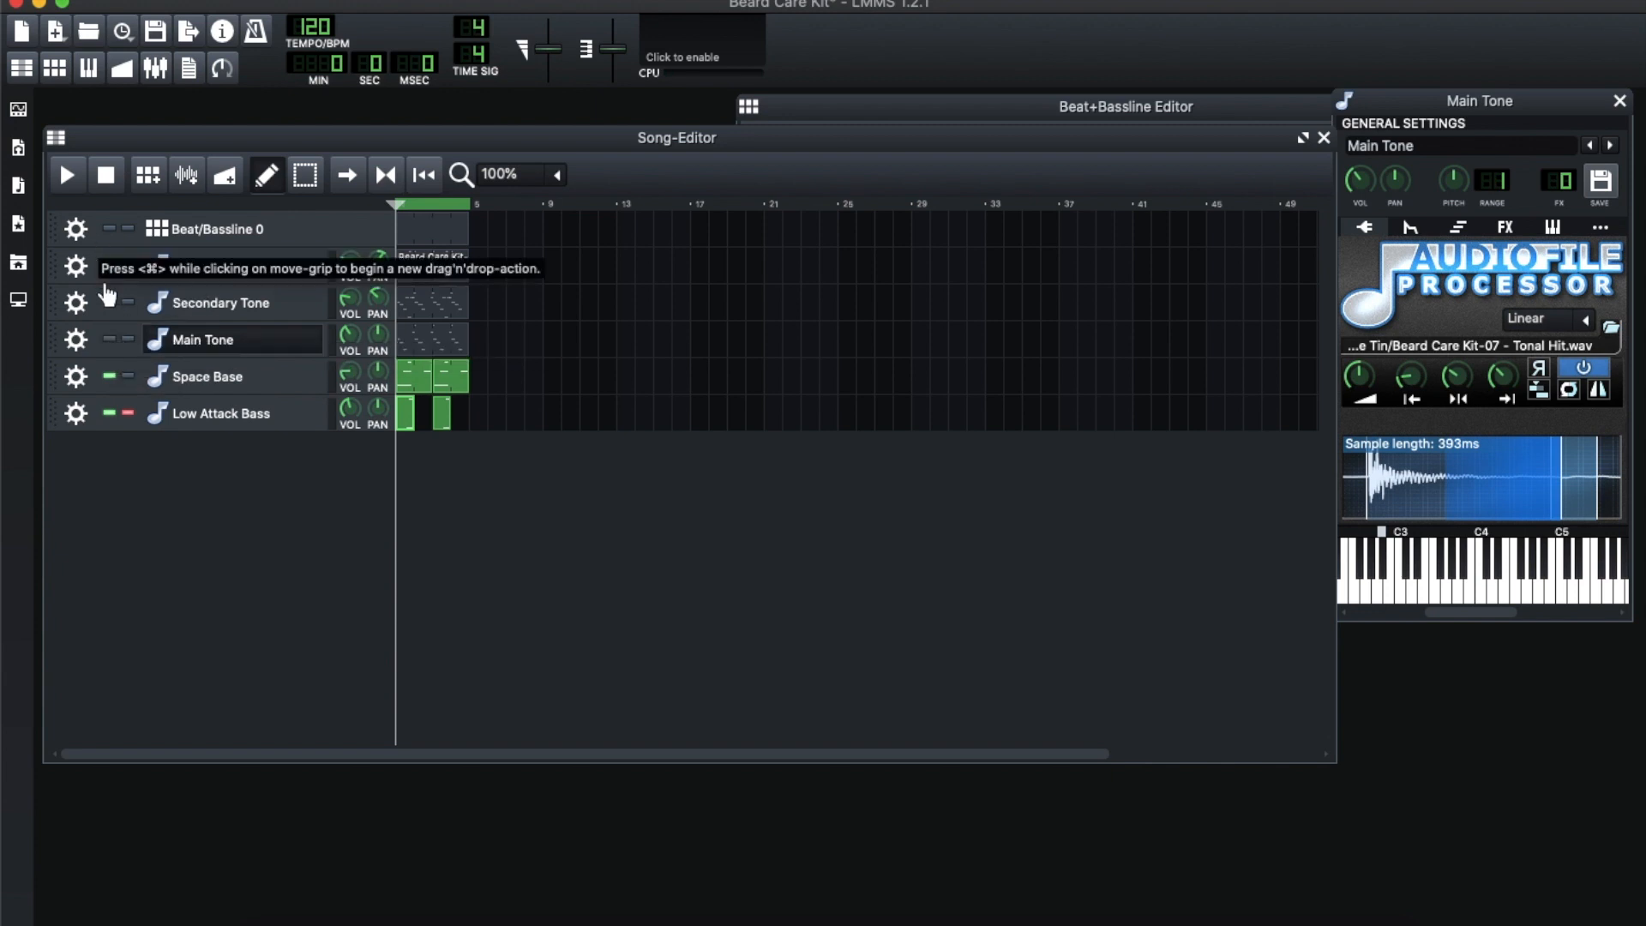
Turn off the Low Attack Bass solo and listen to the song with all tracks playing
click(130, 413)
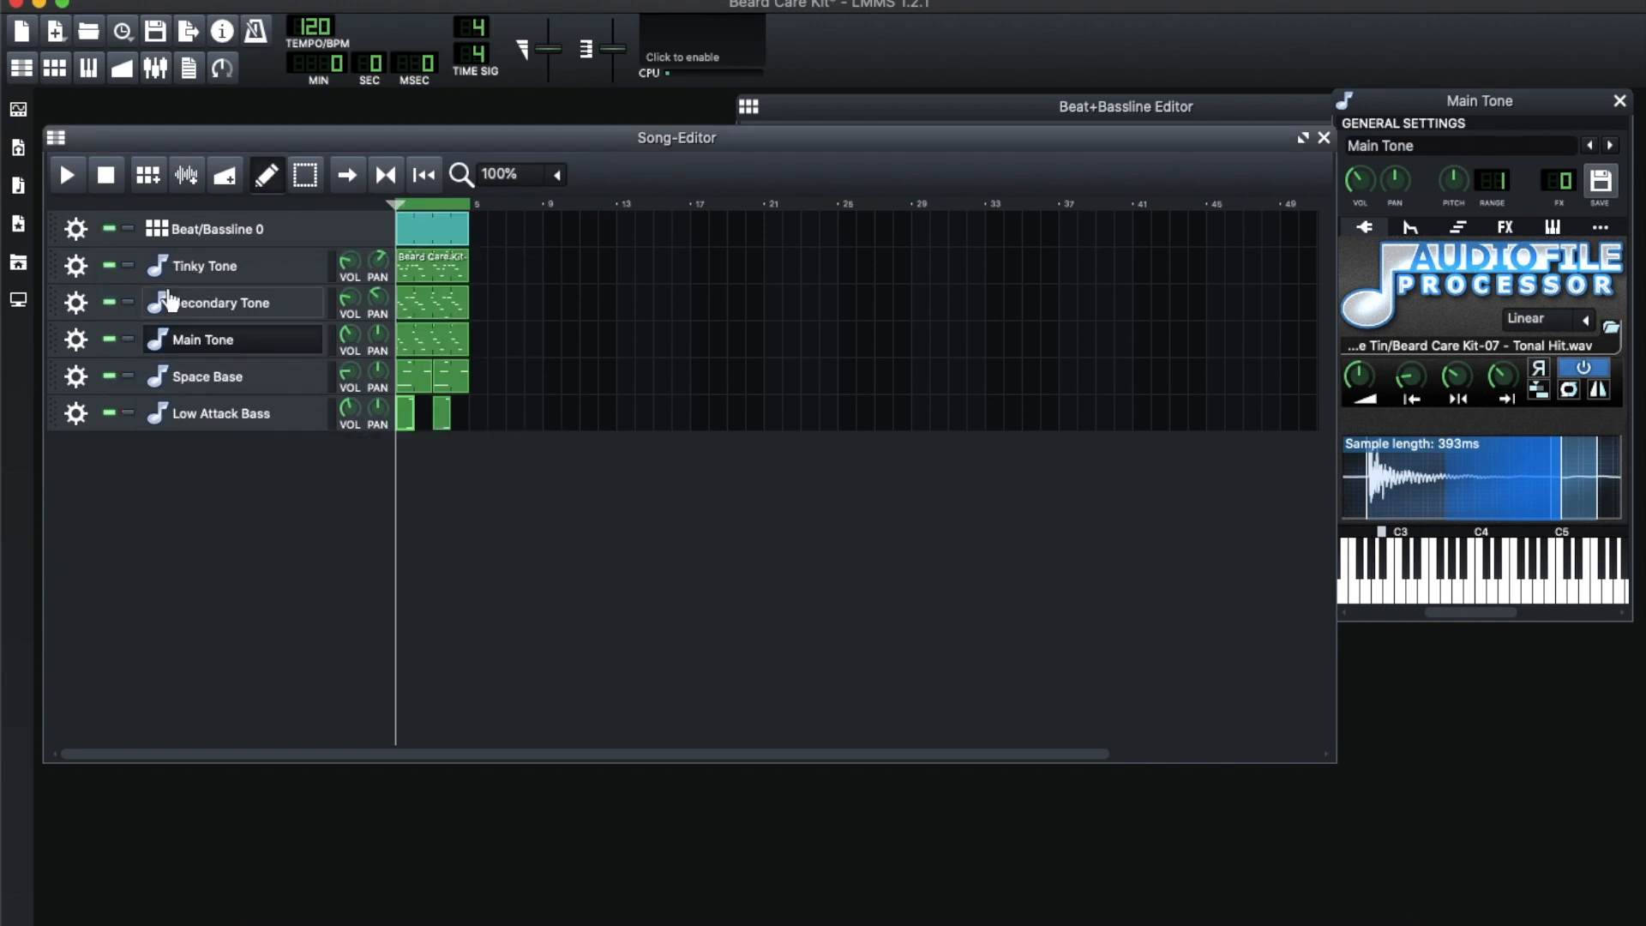
click(66, 175)
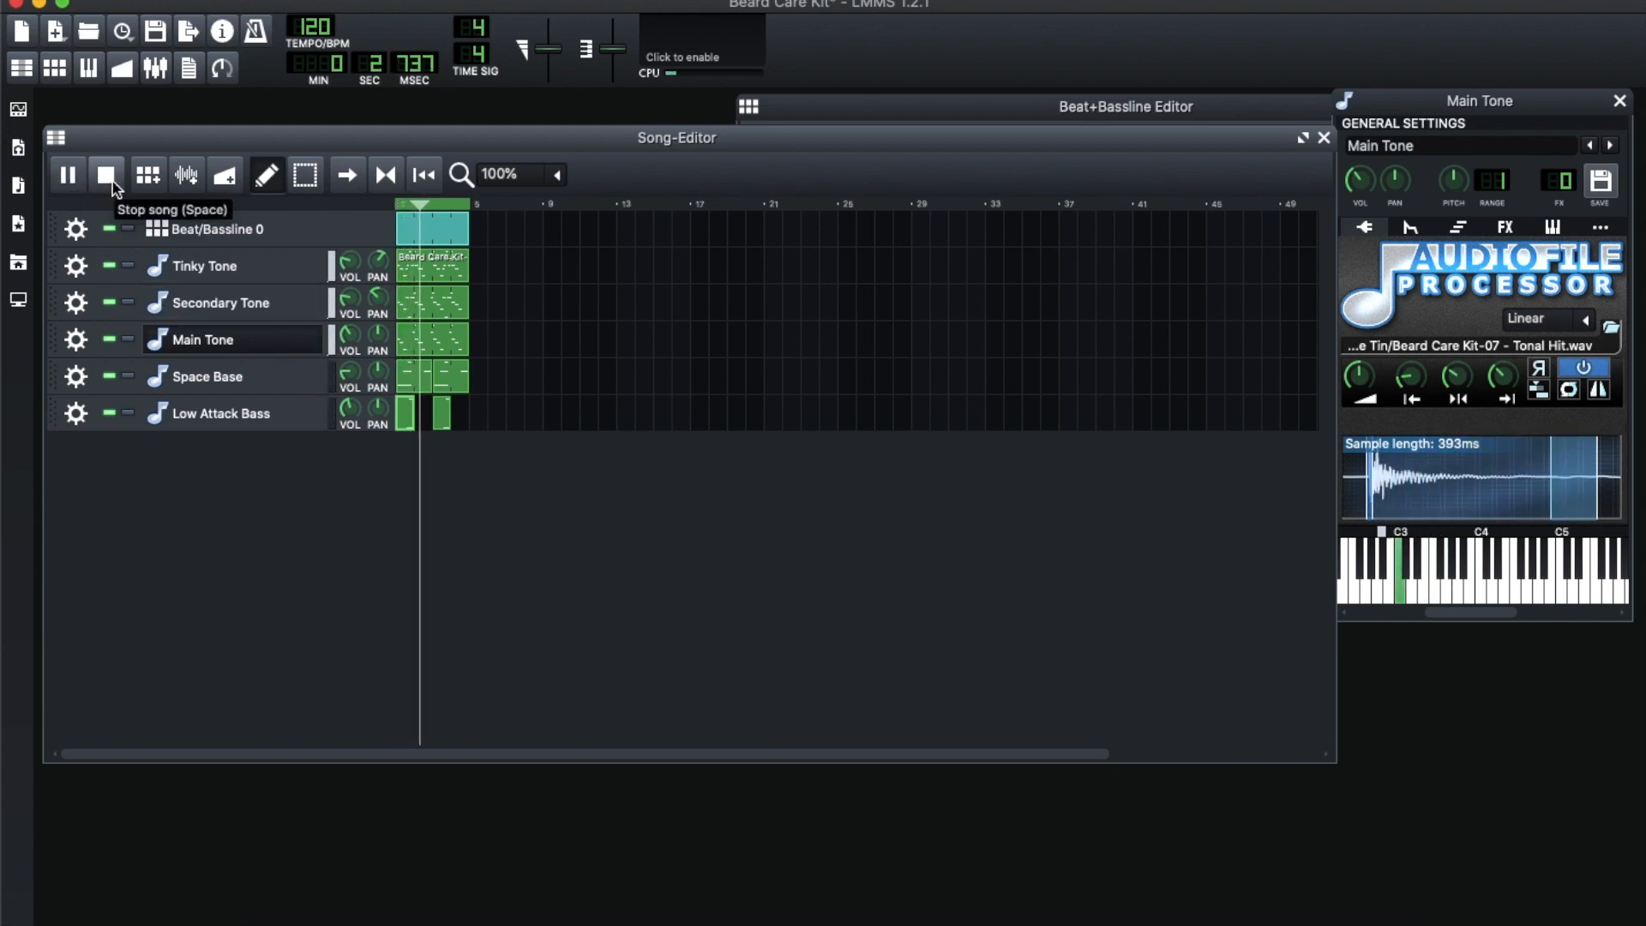
click(113, 183)
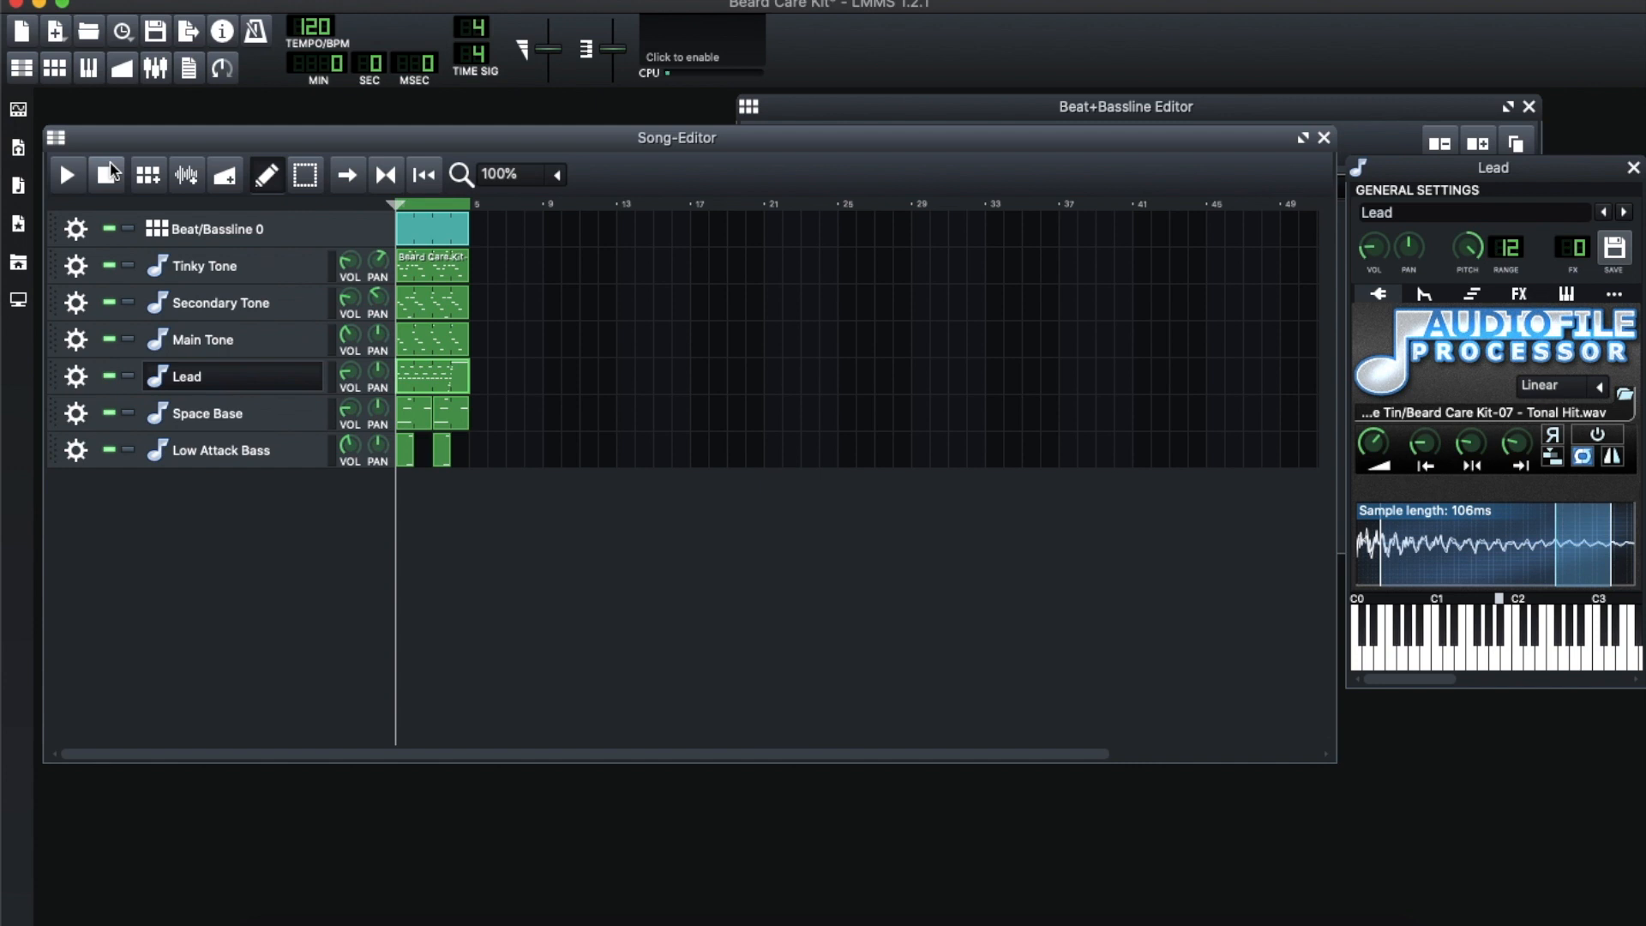
Open the Space Base and Lead instruments in turn and play a run of notes on Lead
click(233, 414)
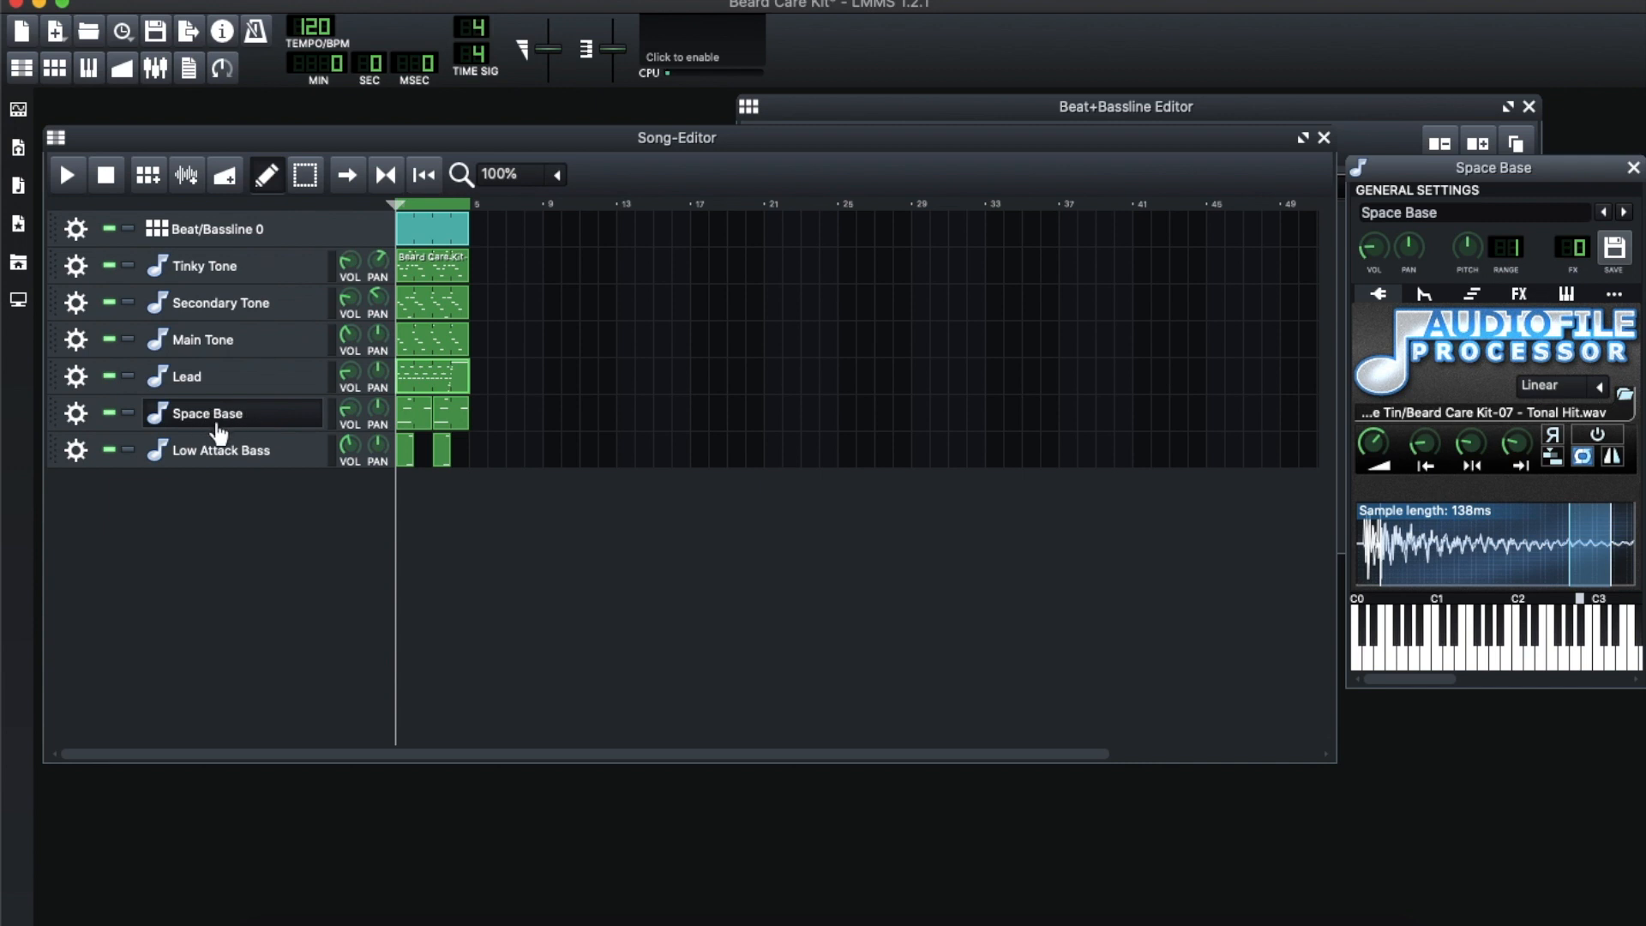
click(256, 382)
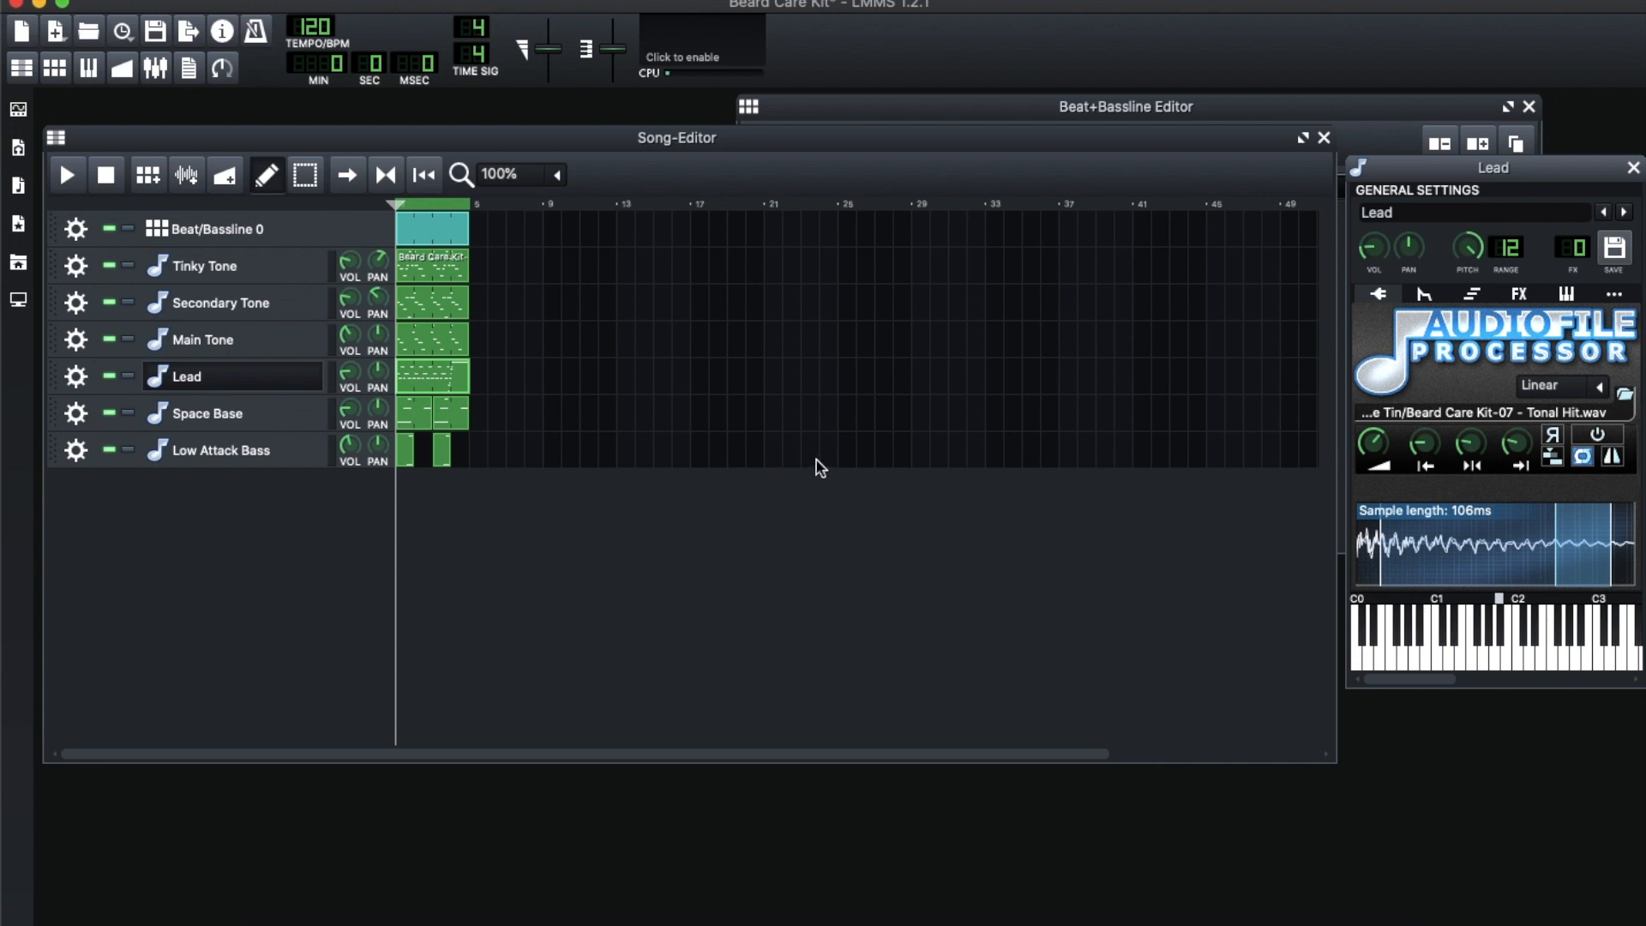
key(z)
key(x)
key(c)
key(v)
key(b)
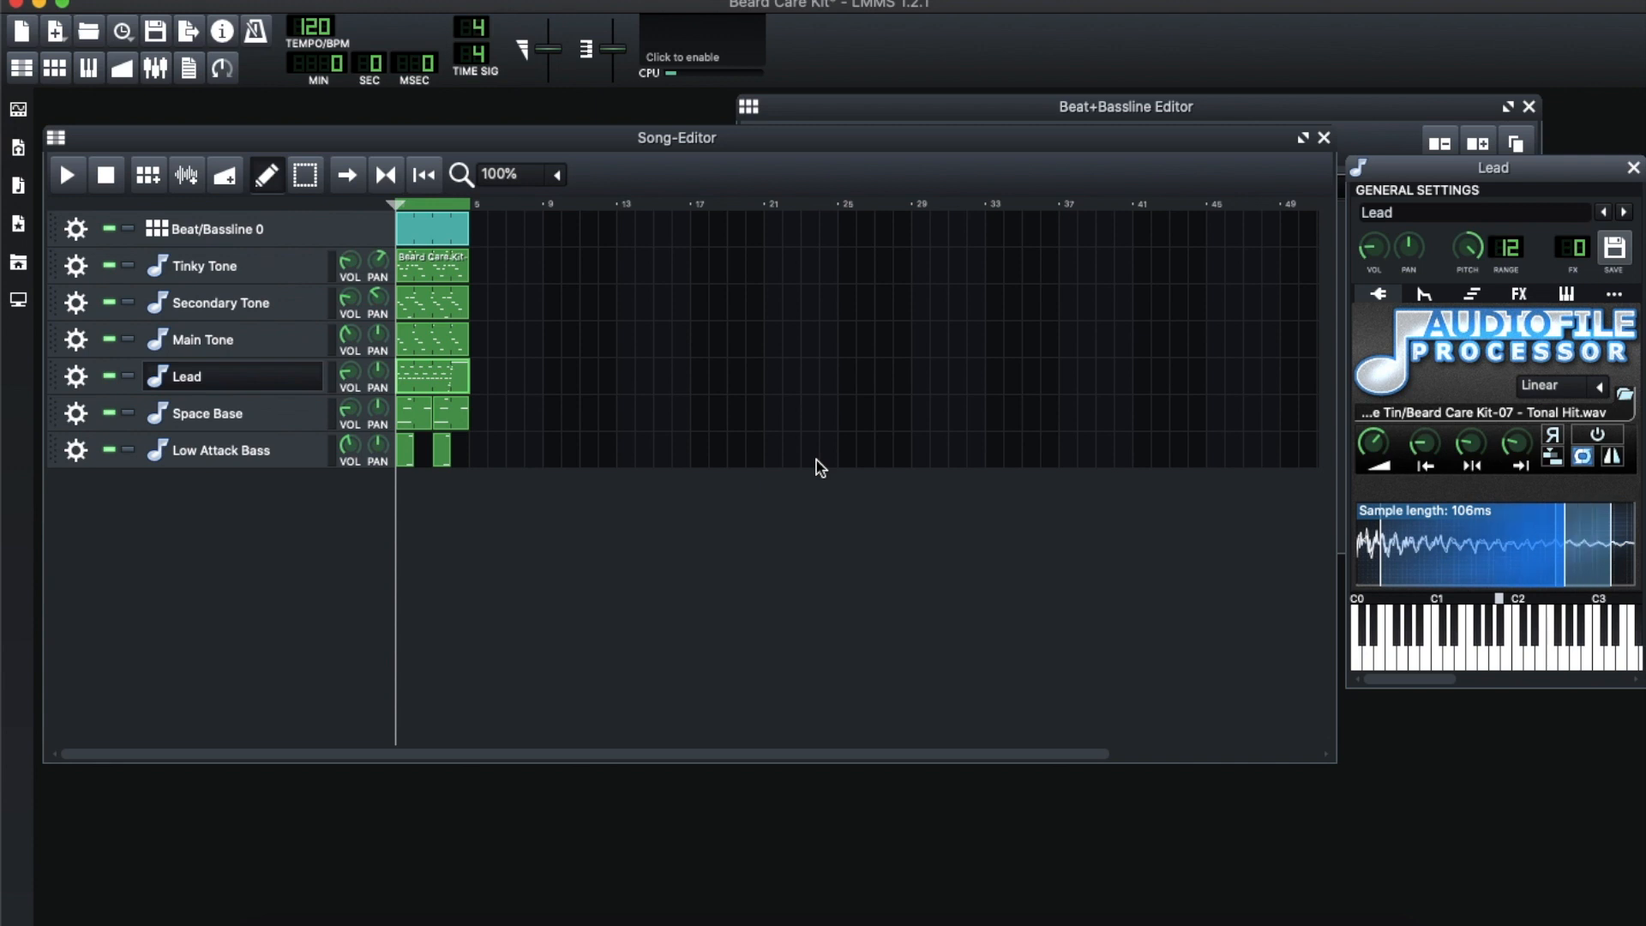
key(XF86AudioRaiseVolume)
Examine the Lead instrument's cutoff envelope and the C* Plate2x2 and Equalizer settings in its effects chain
click(1433, 291)
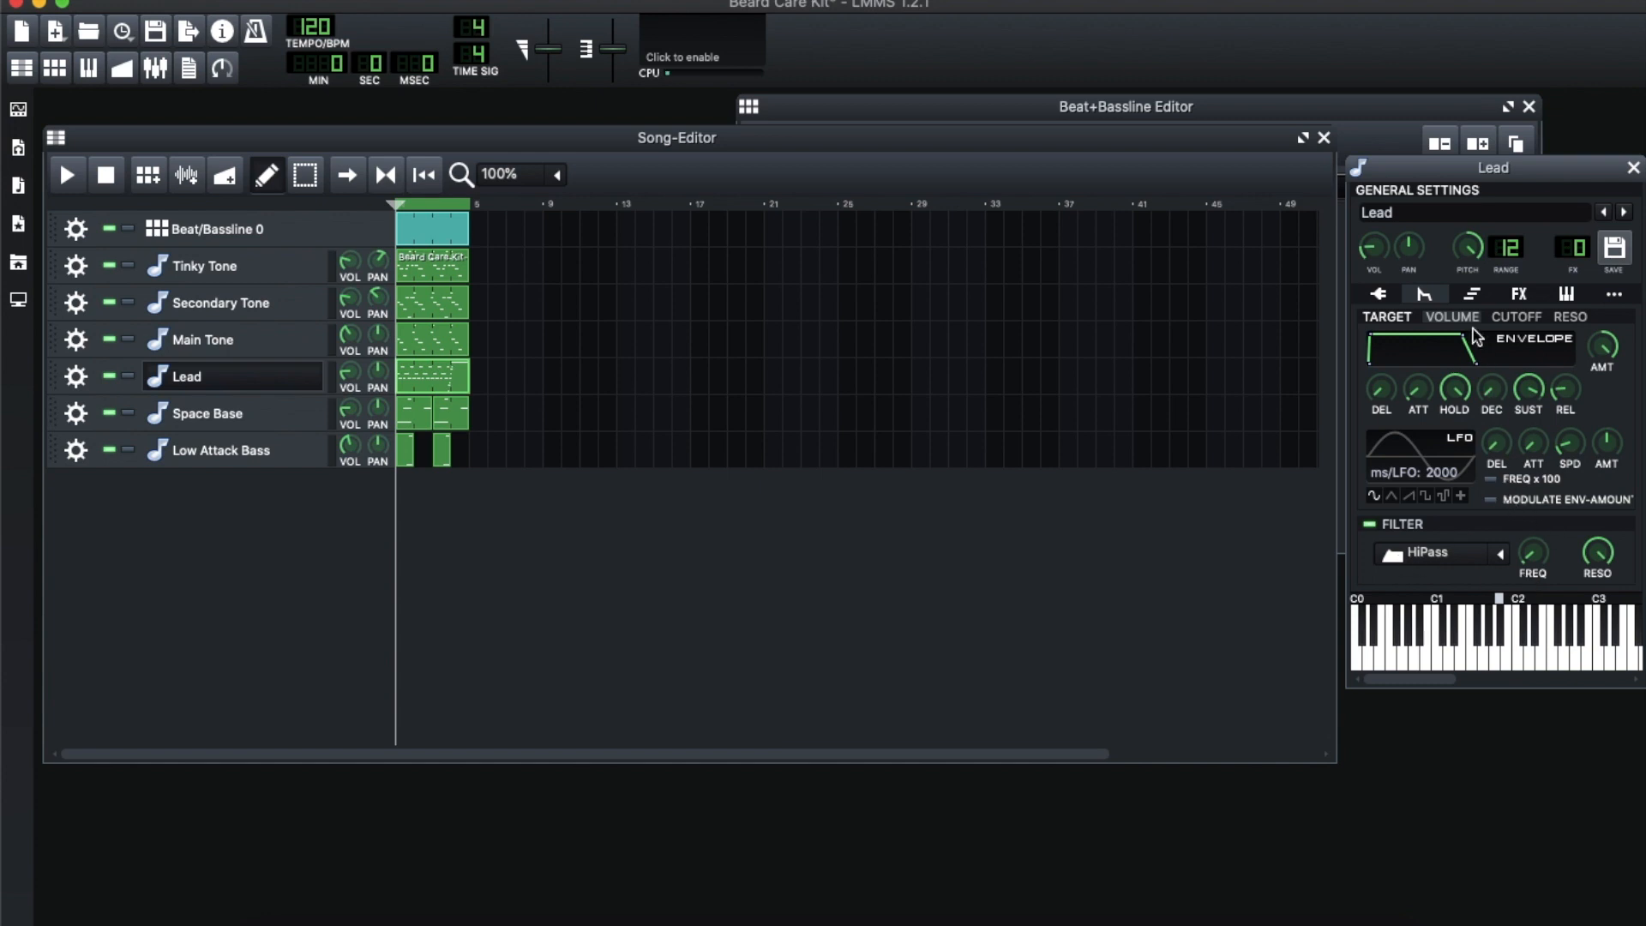
click(1507, 319)
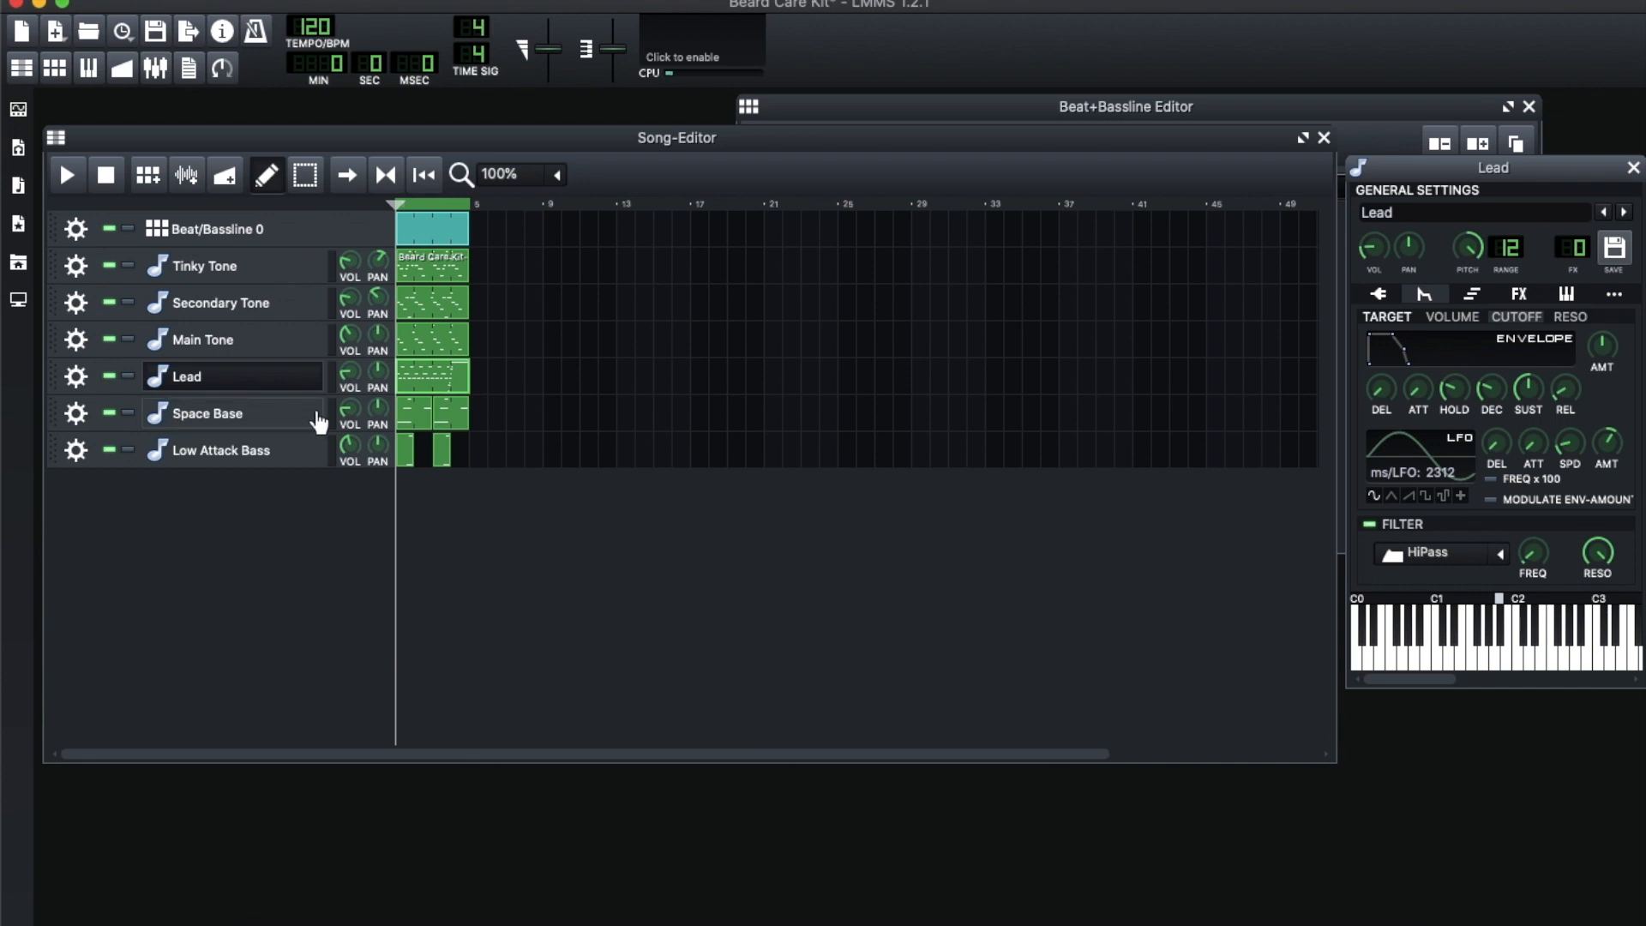
click(1521, 295)
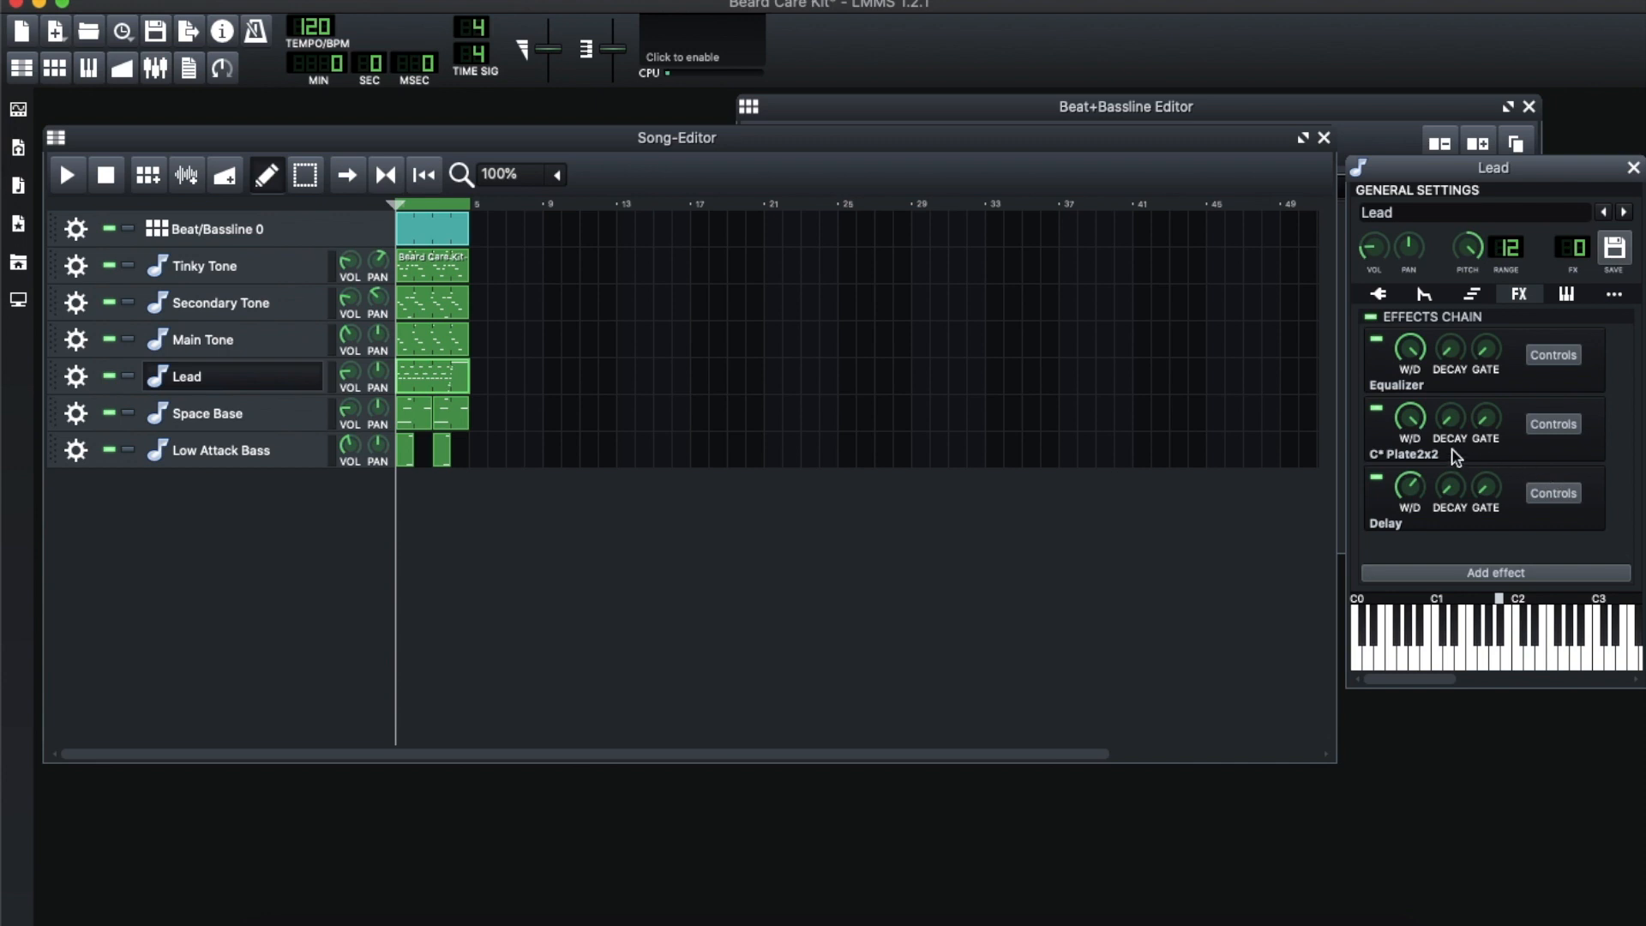
click(1557, 425)
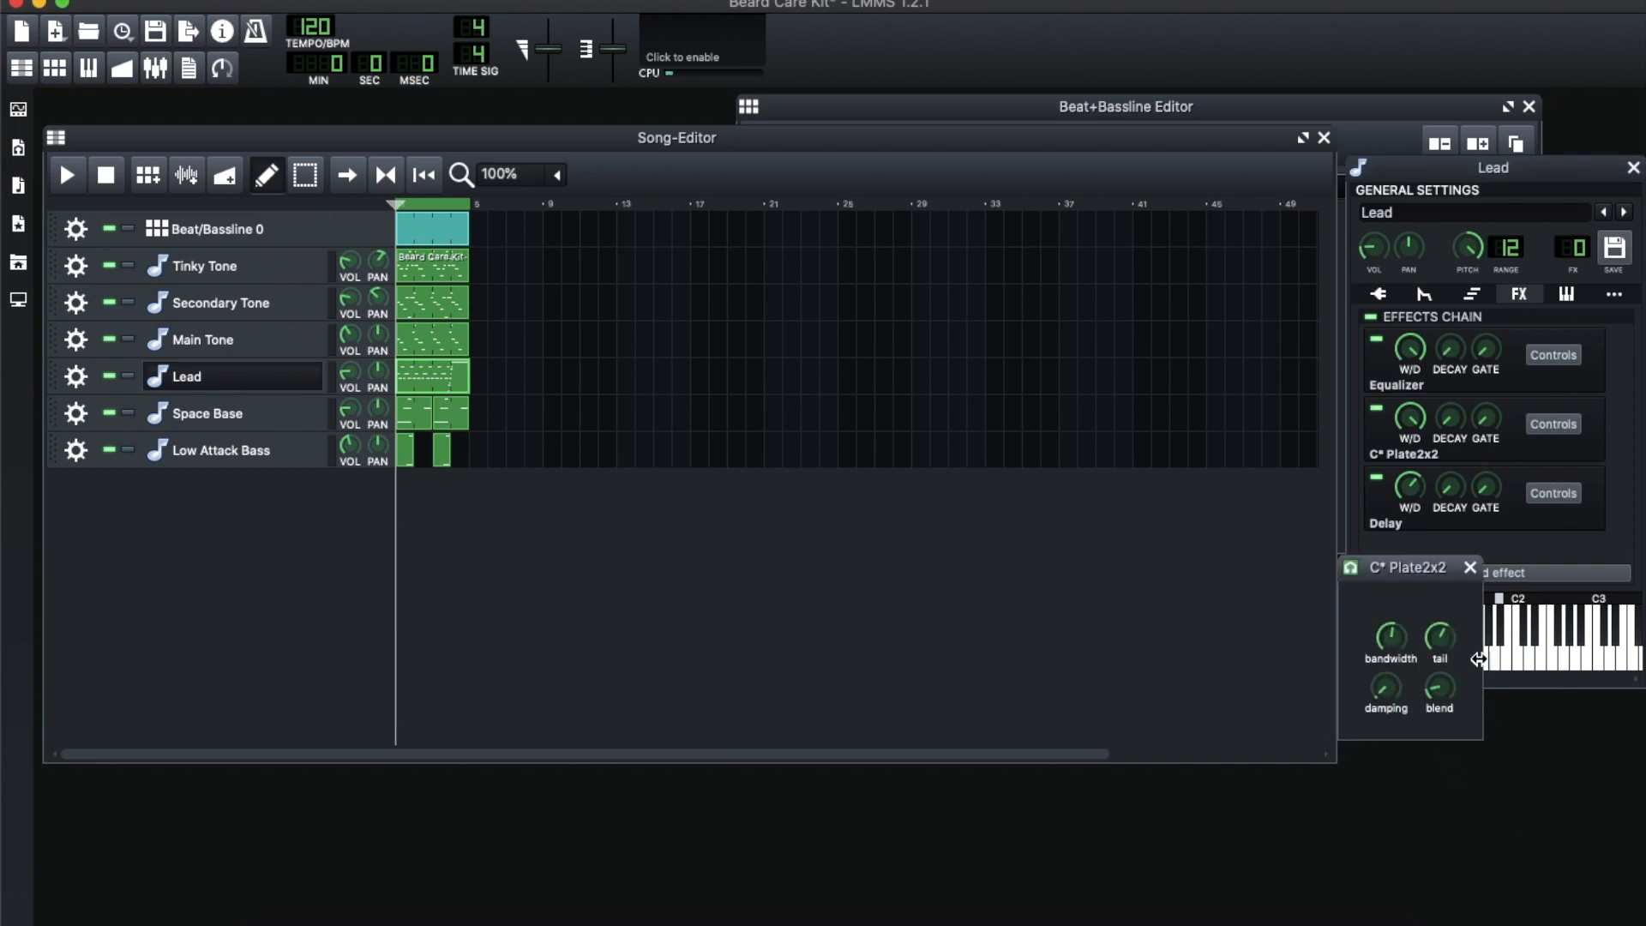
click(1470, 568)
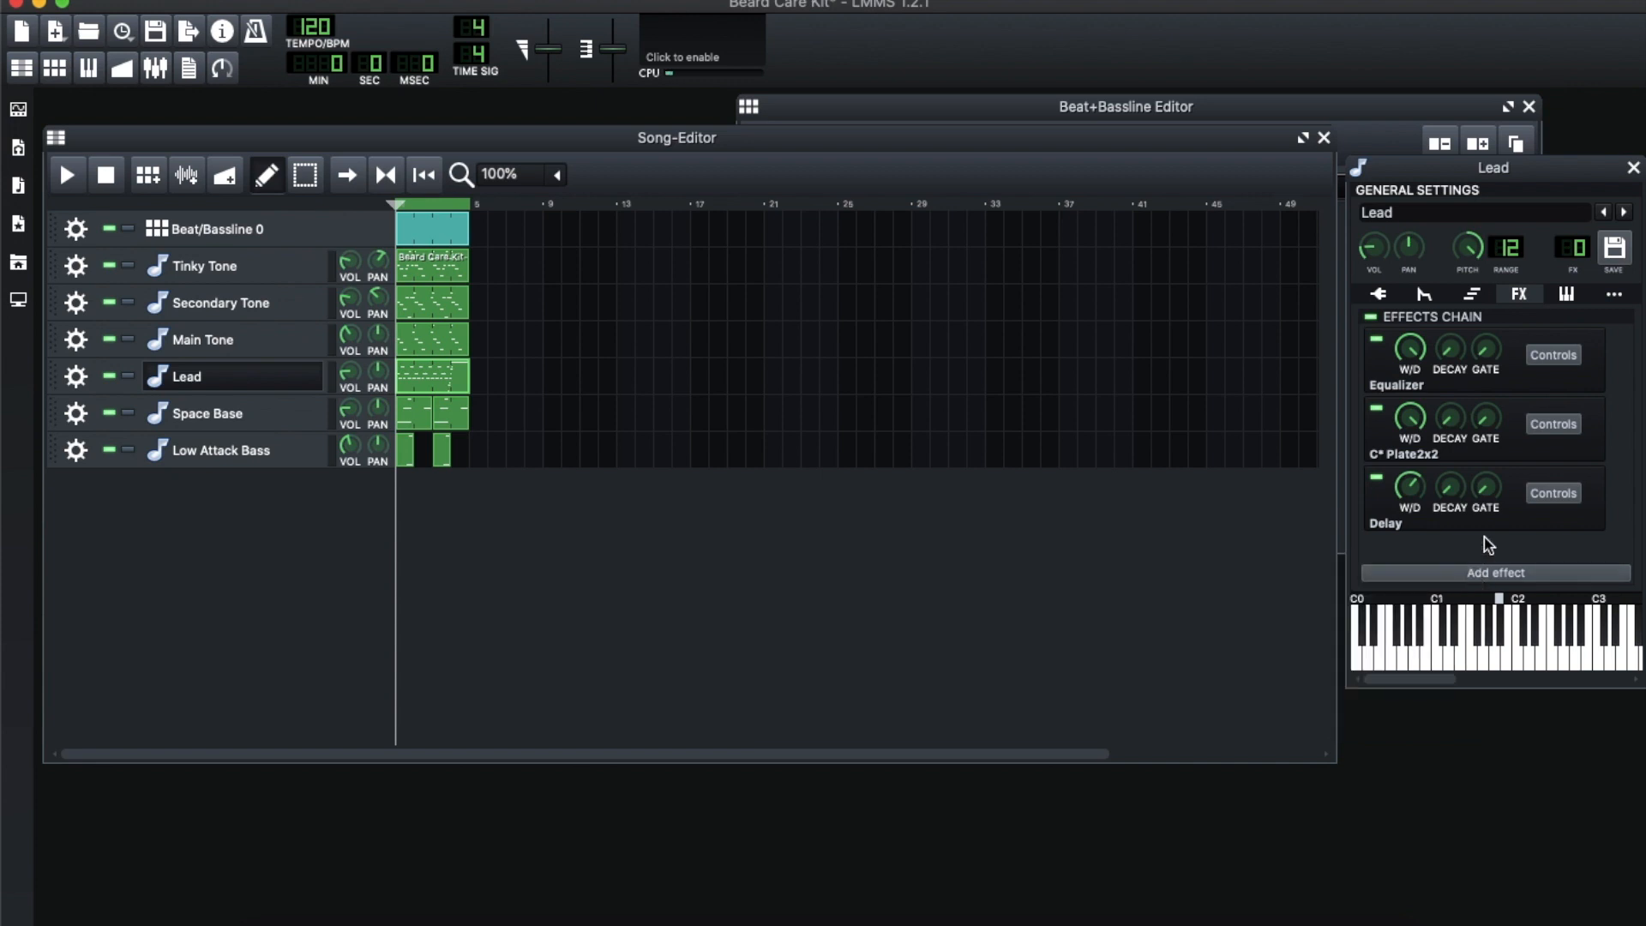
click(1567, 354)
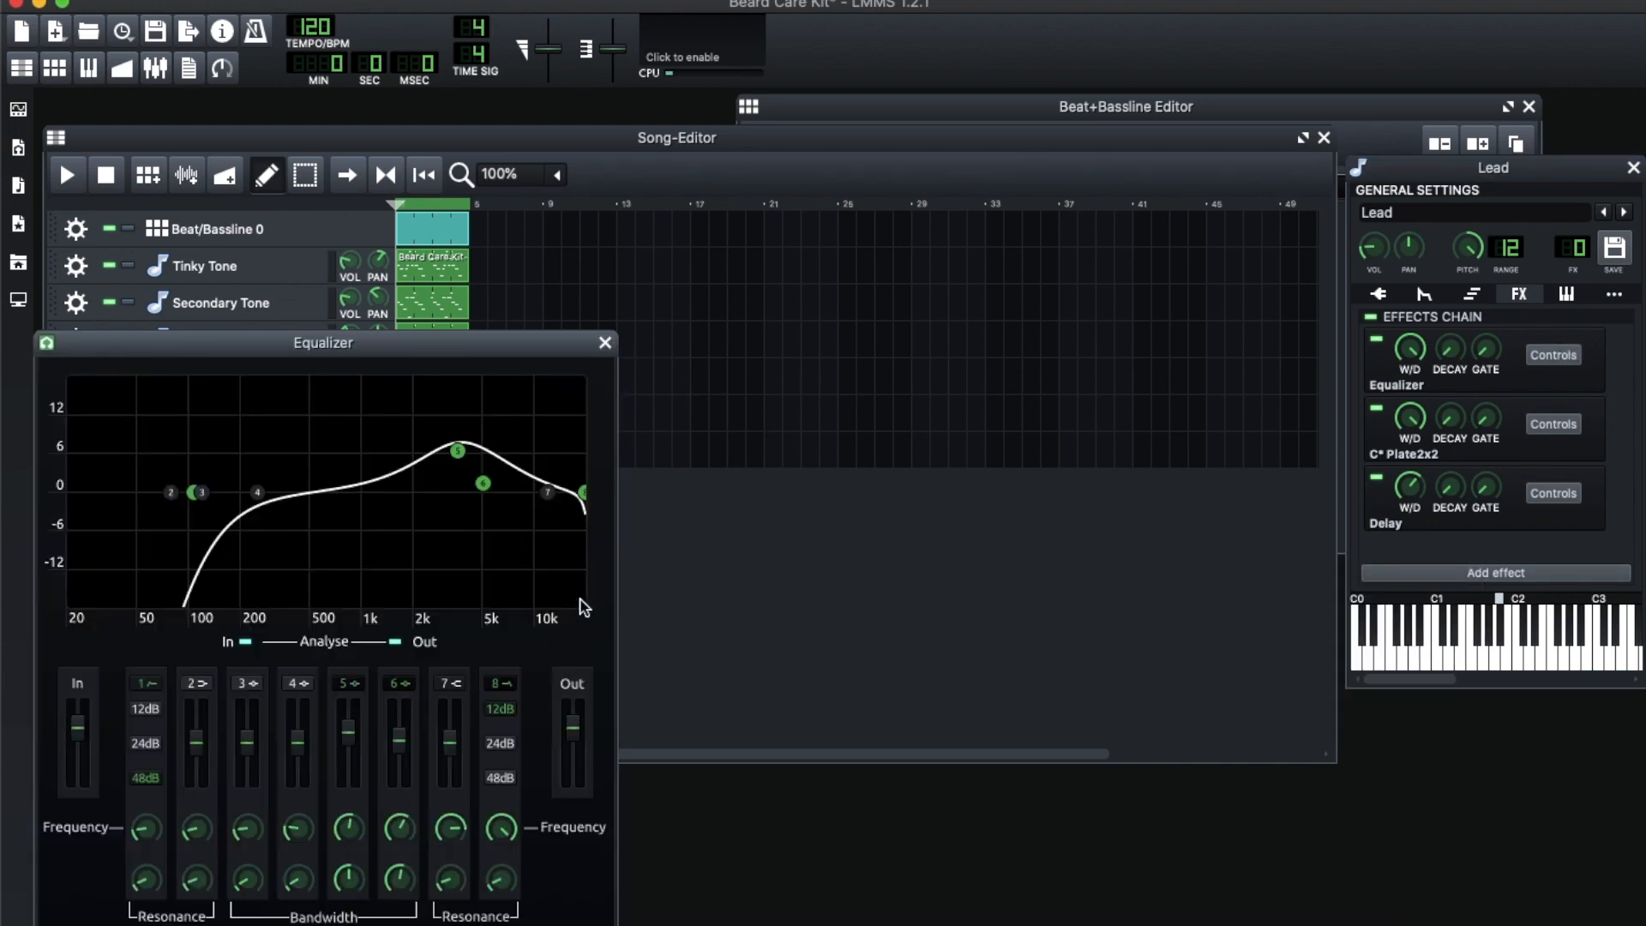
click(606, 344)
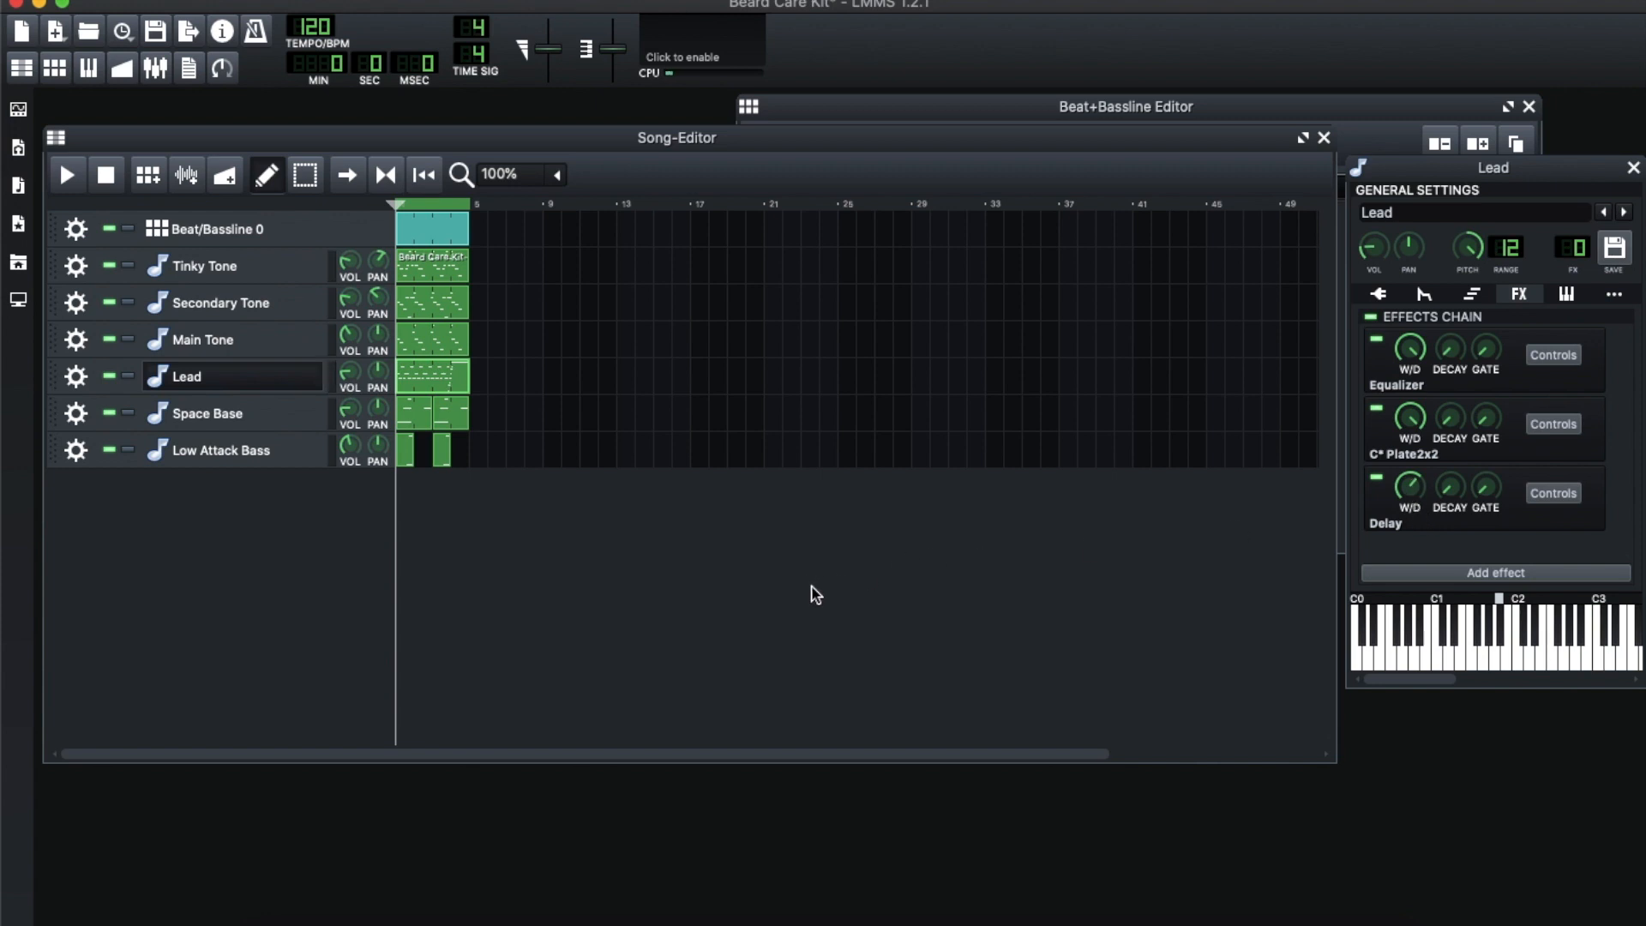
Play a note on Lead, raise the system volume, and listen to the full song with the Lead track
key(c)
key(XF86AudioRaiseVolume)
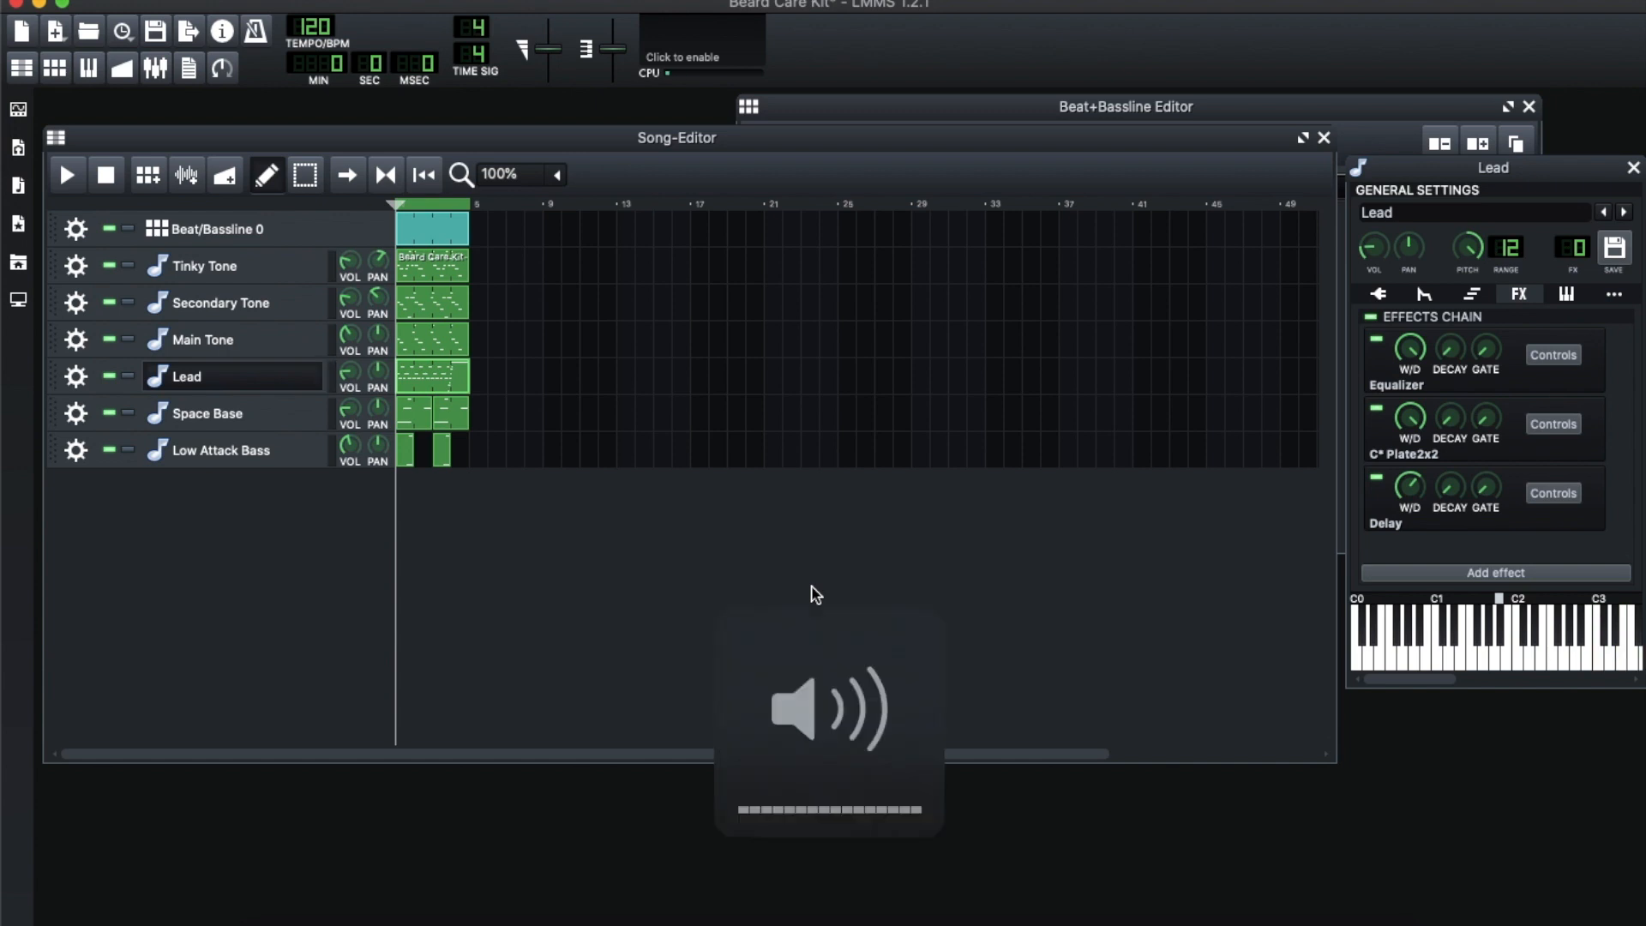
click(77, 183)
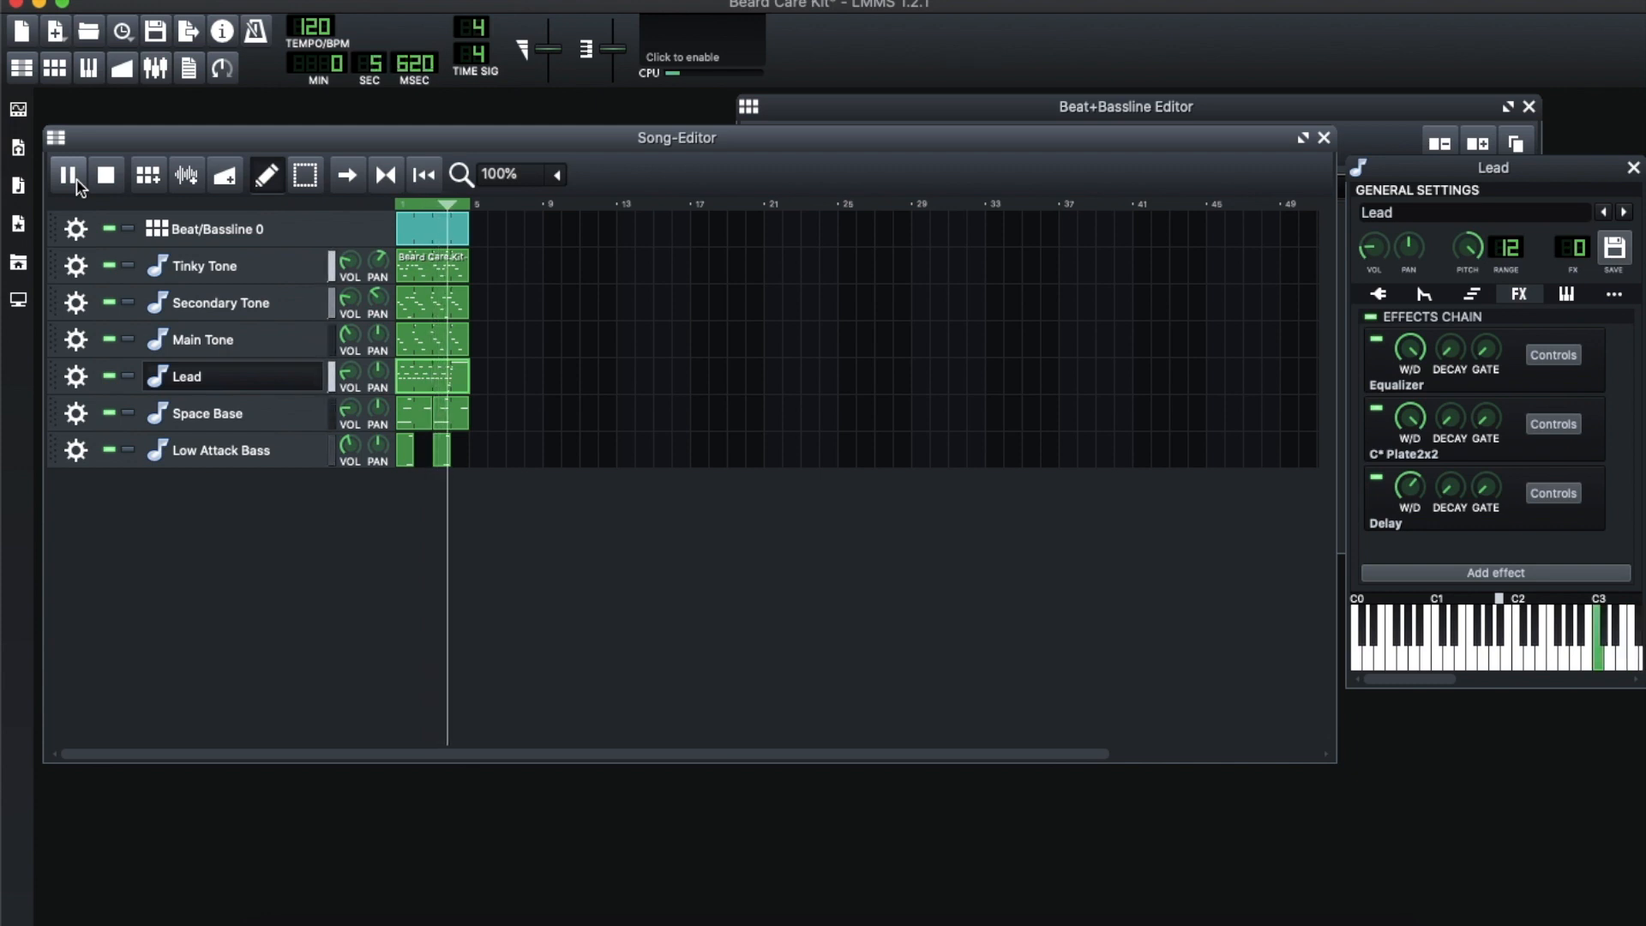
key(space)
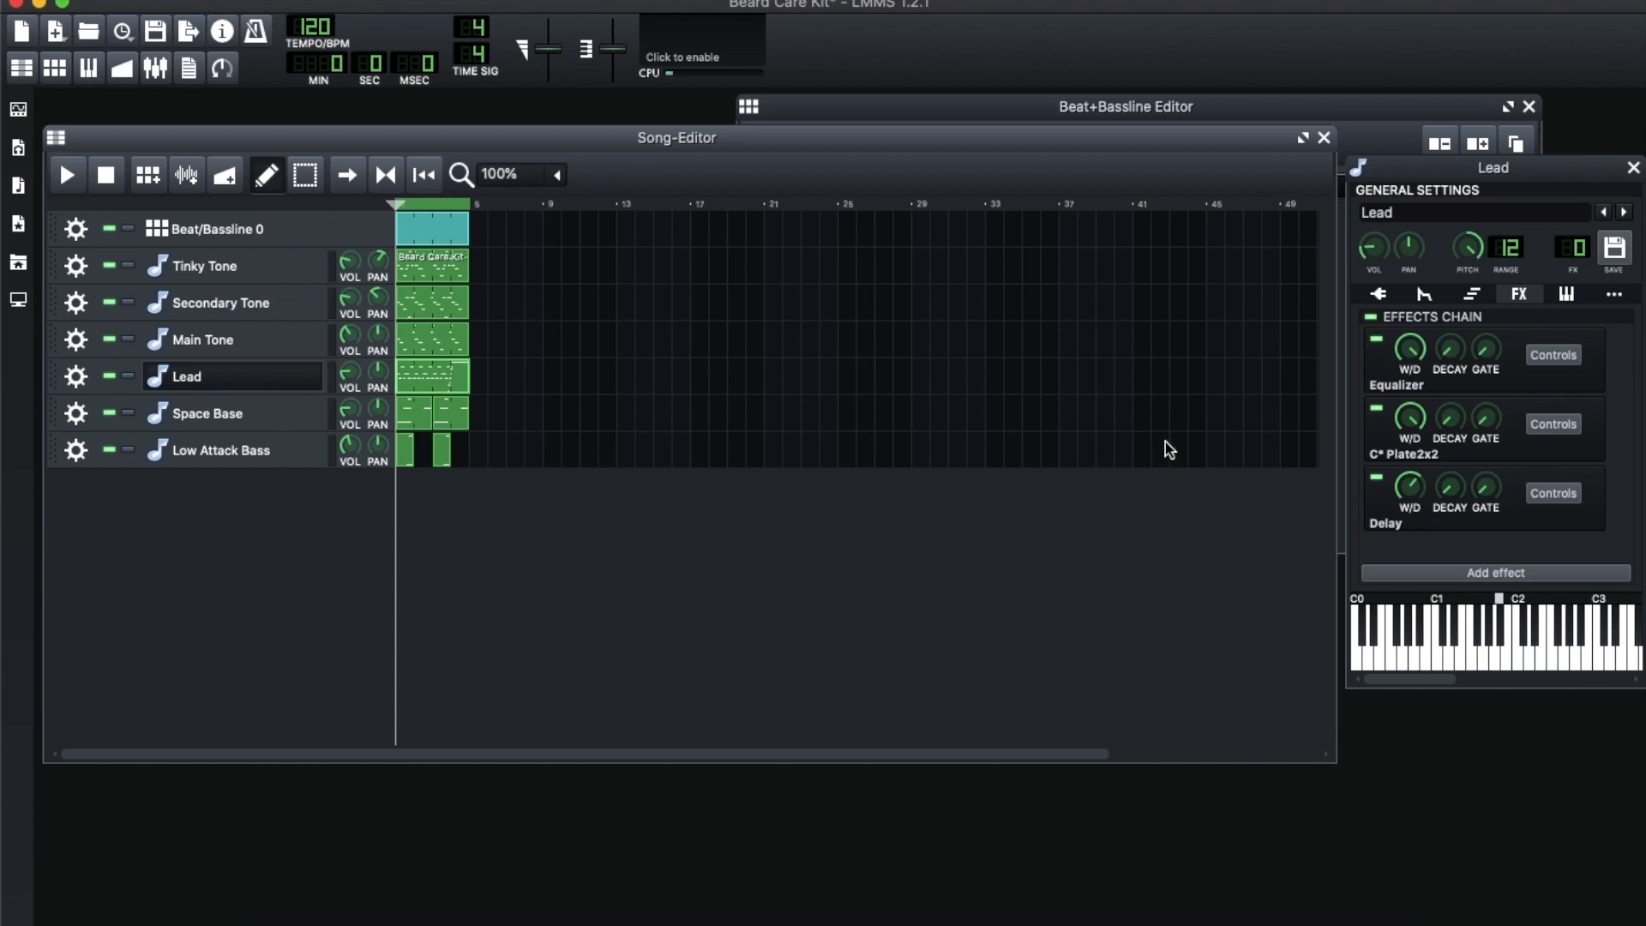
Add an AudioFileProcessor track below Kicker in the Beat+Bassline Editor and open its instrument window
click(1349, 105)
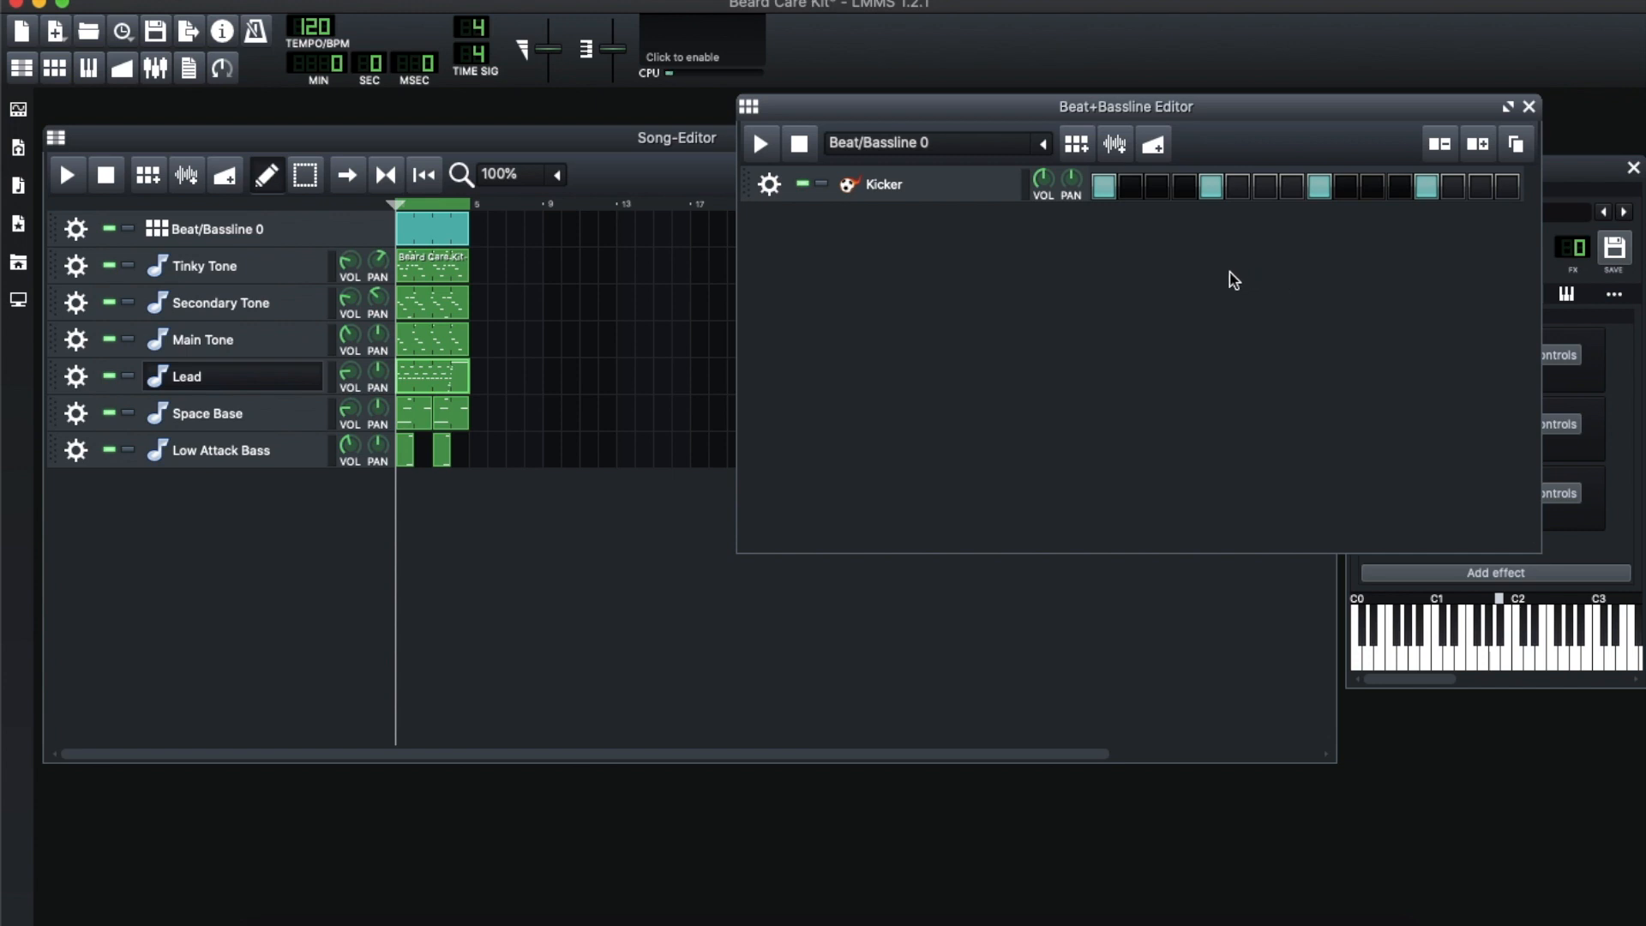
click(24, 110)
drag(172, 257, 1134, 273)
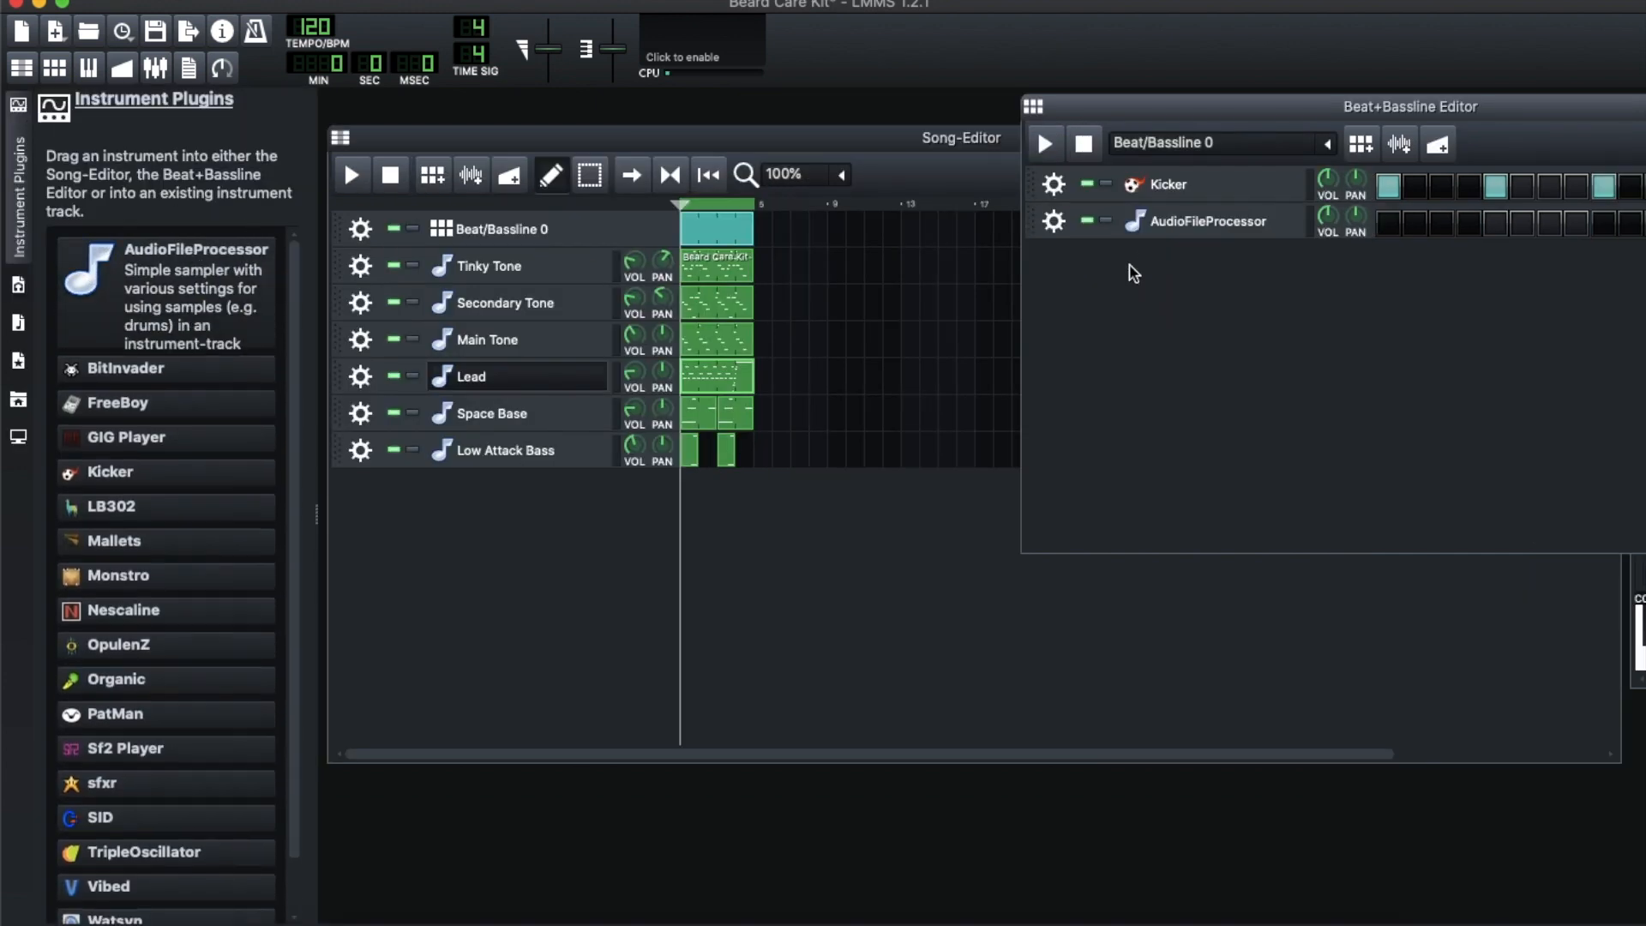
click(19, 110)
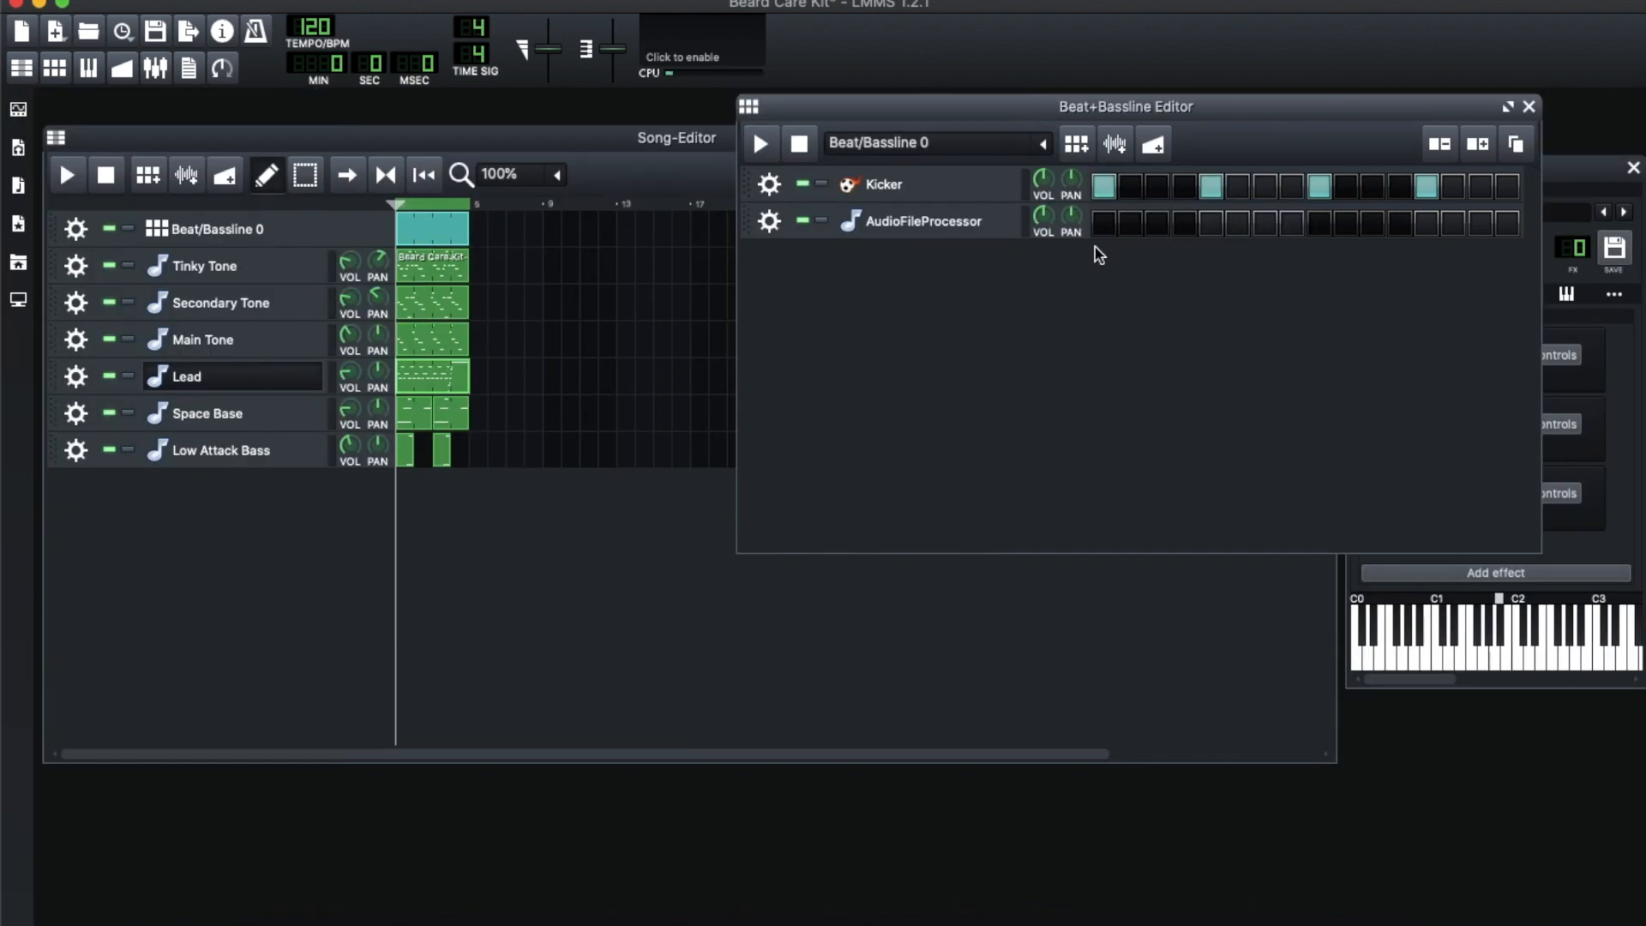
click(924, 221)
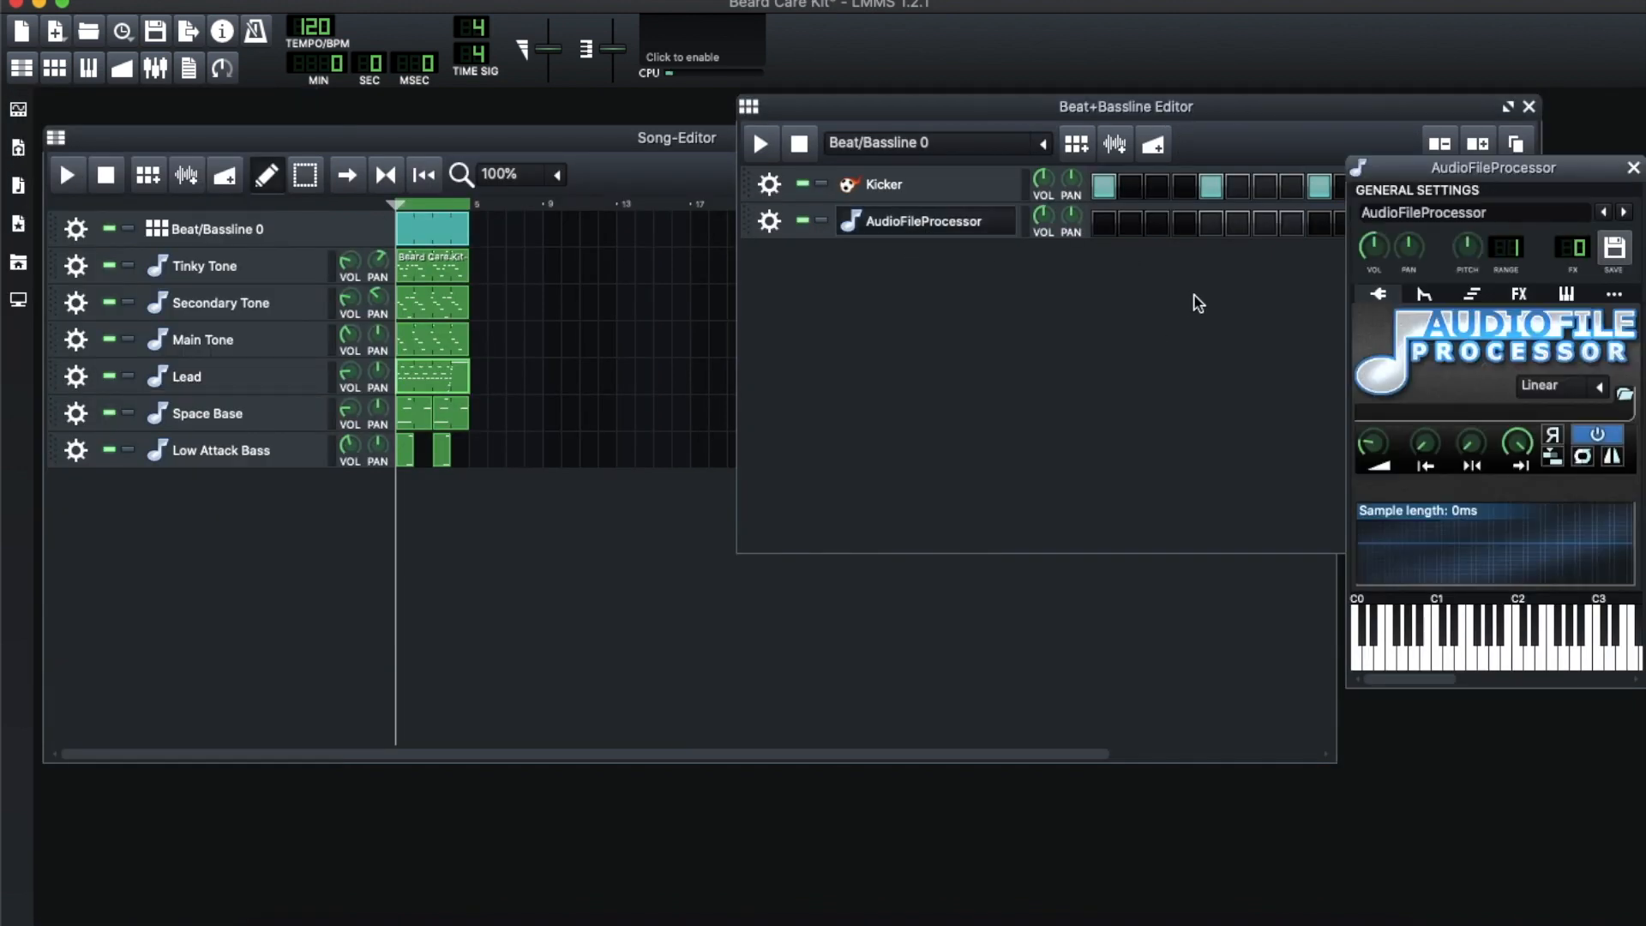
Load Beard Care Kit-01 - Kick.wav into the new AudioFileProcessor track and clone that track in the Beat+Bassline Editor
click(1625, 395)
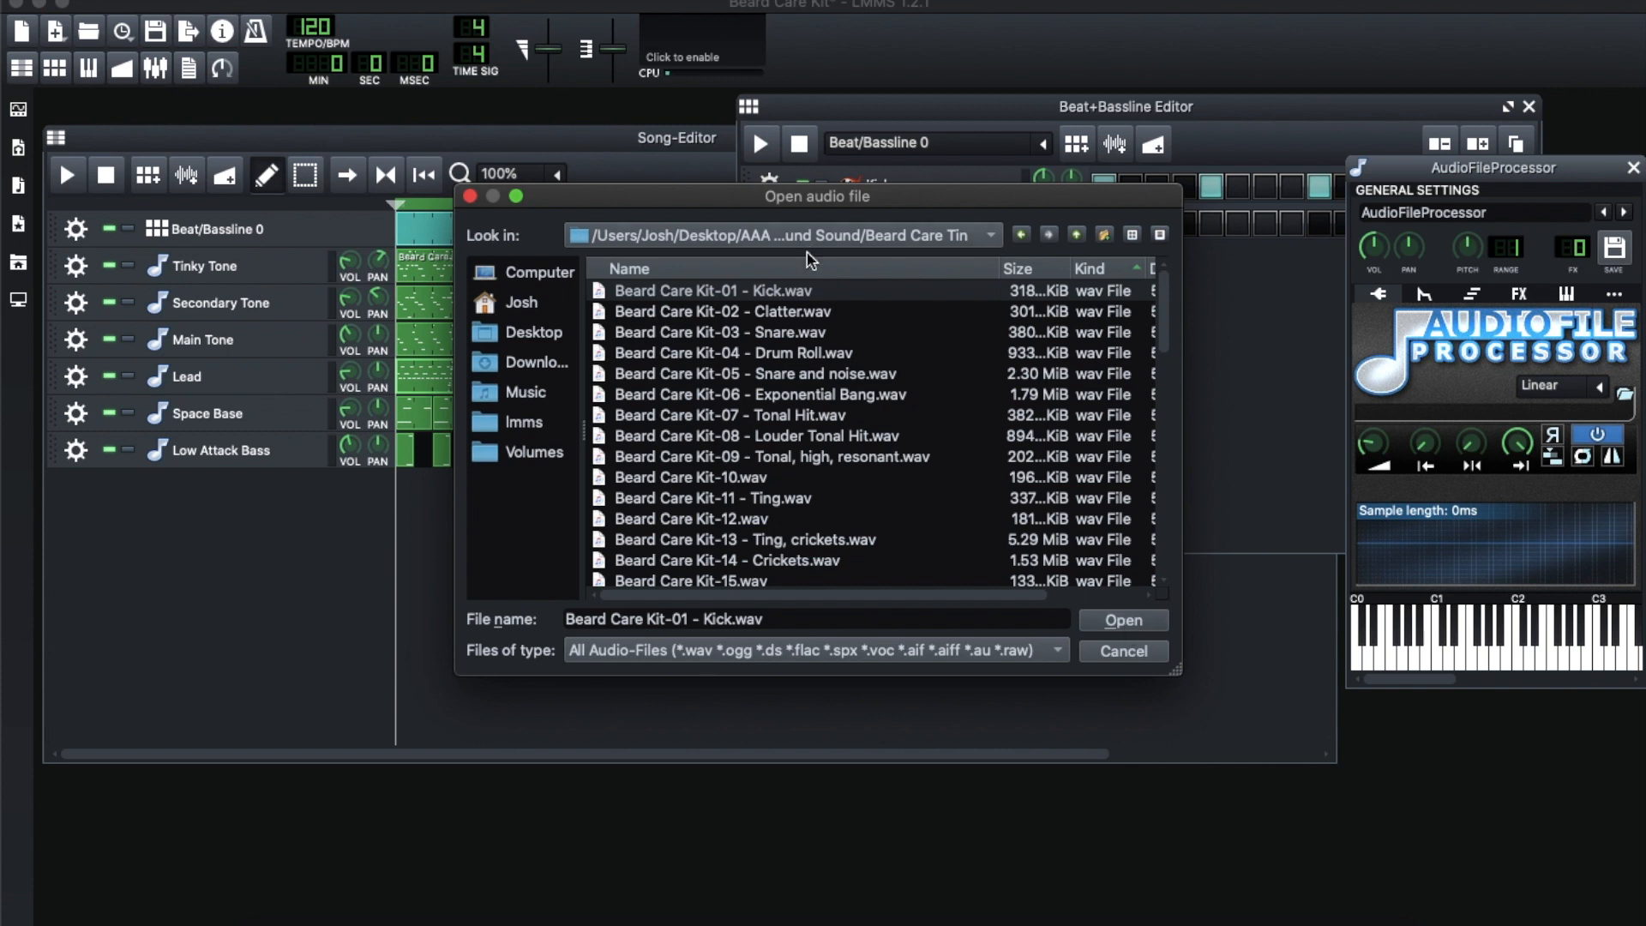
click(1124, 620)
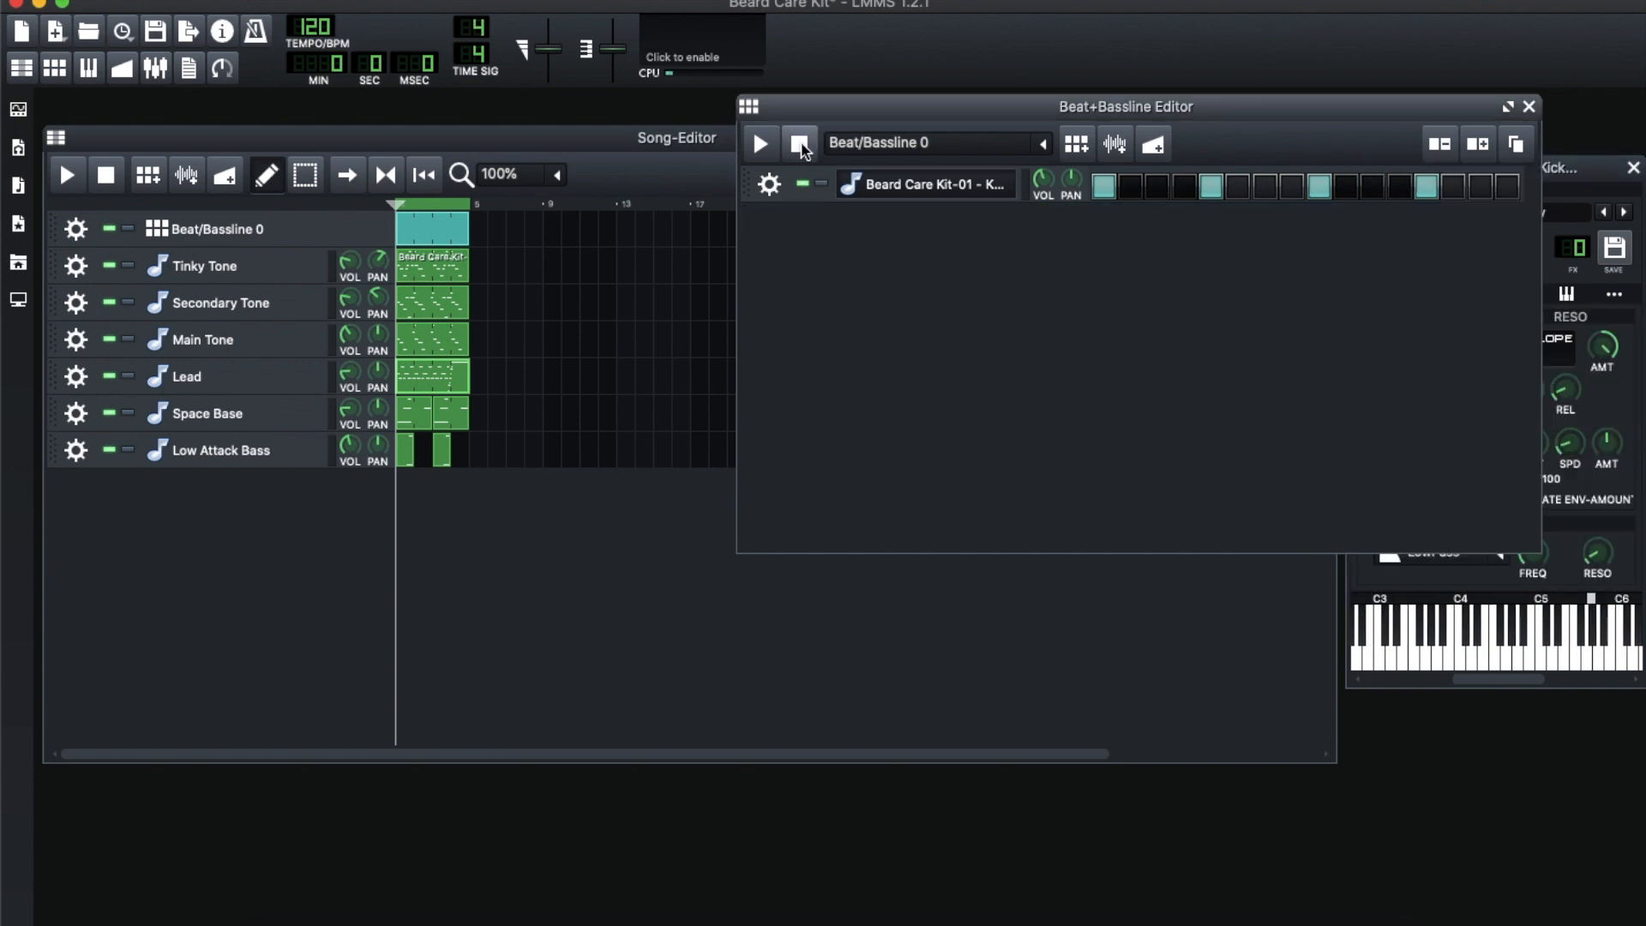
click(769, 184)
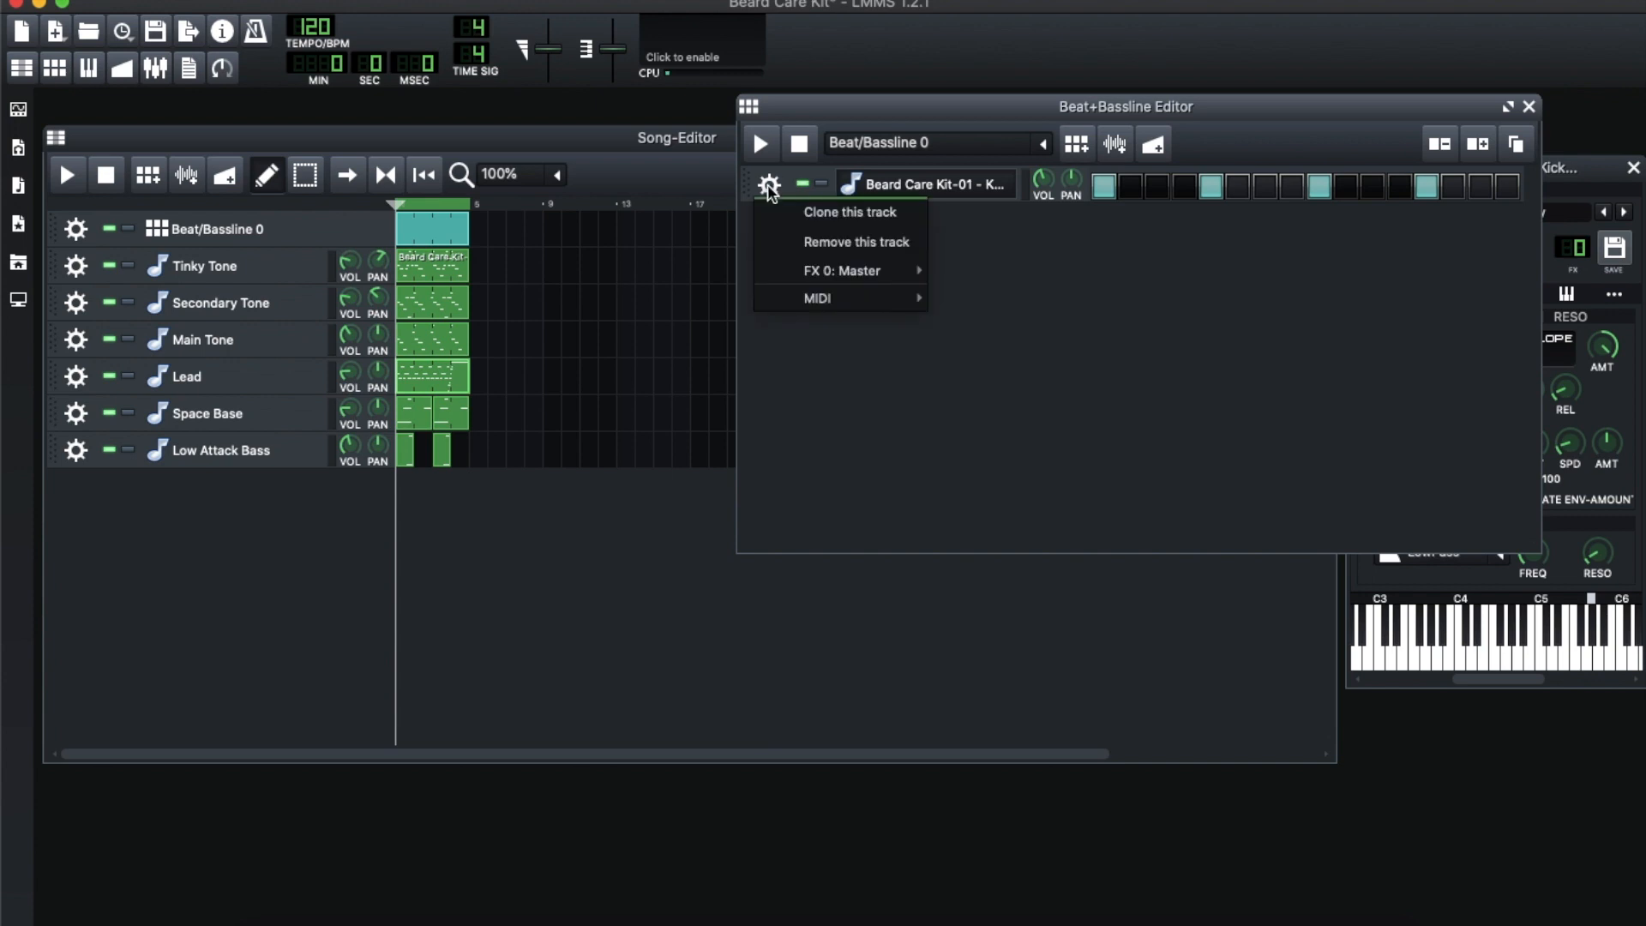
click(873, 214)
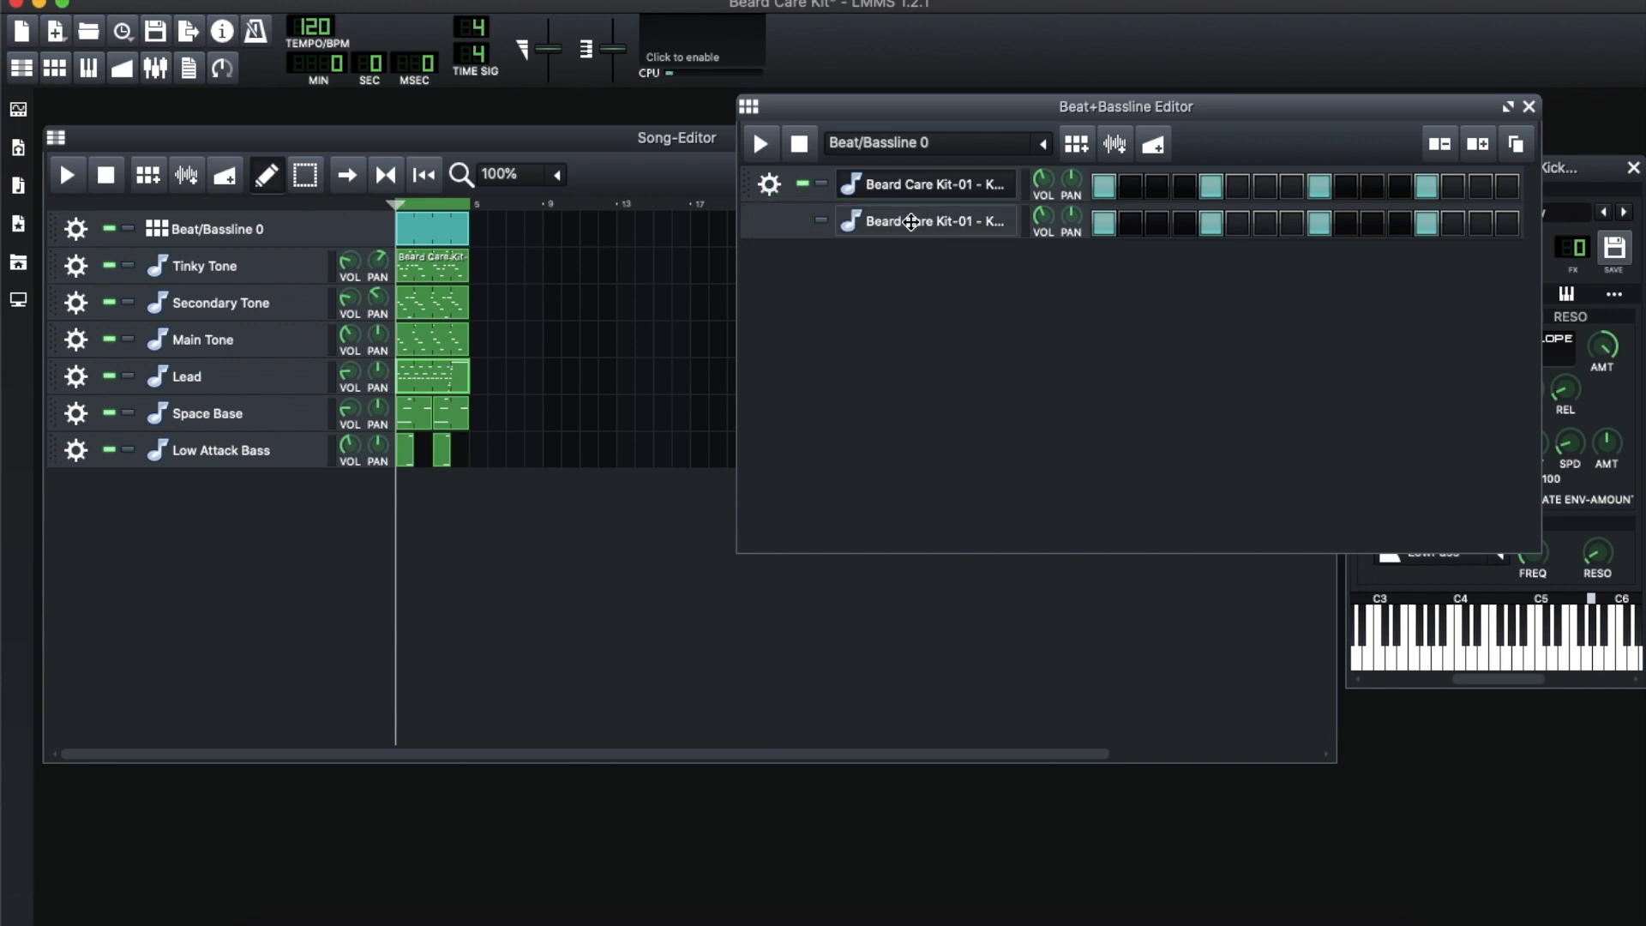
Load Beard Care Kit-03 - Snare.wav into the cloned track and trim the sample start to the hit
click(911, 221)
click(1625, 396)
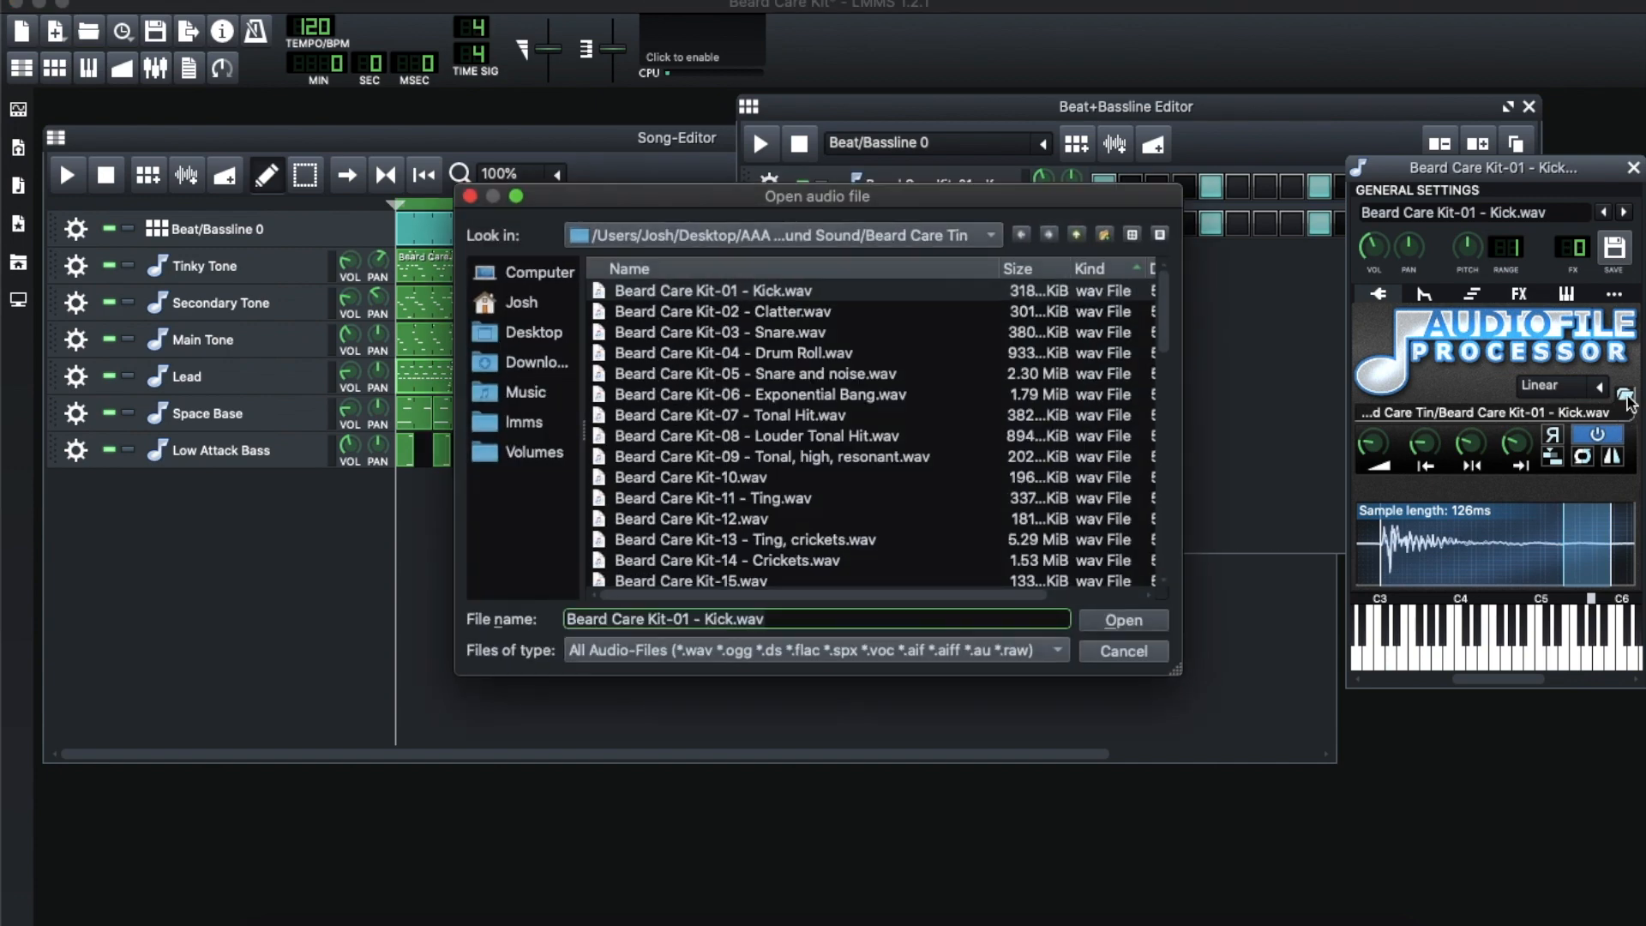
click(817, 334)
click(1147, 623)
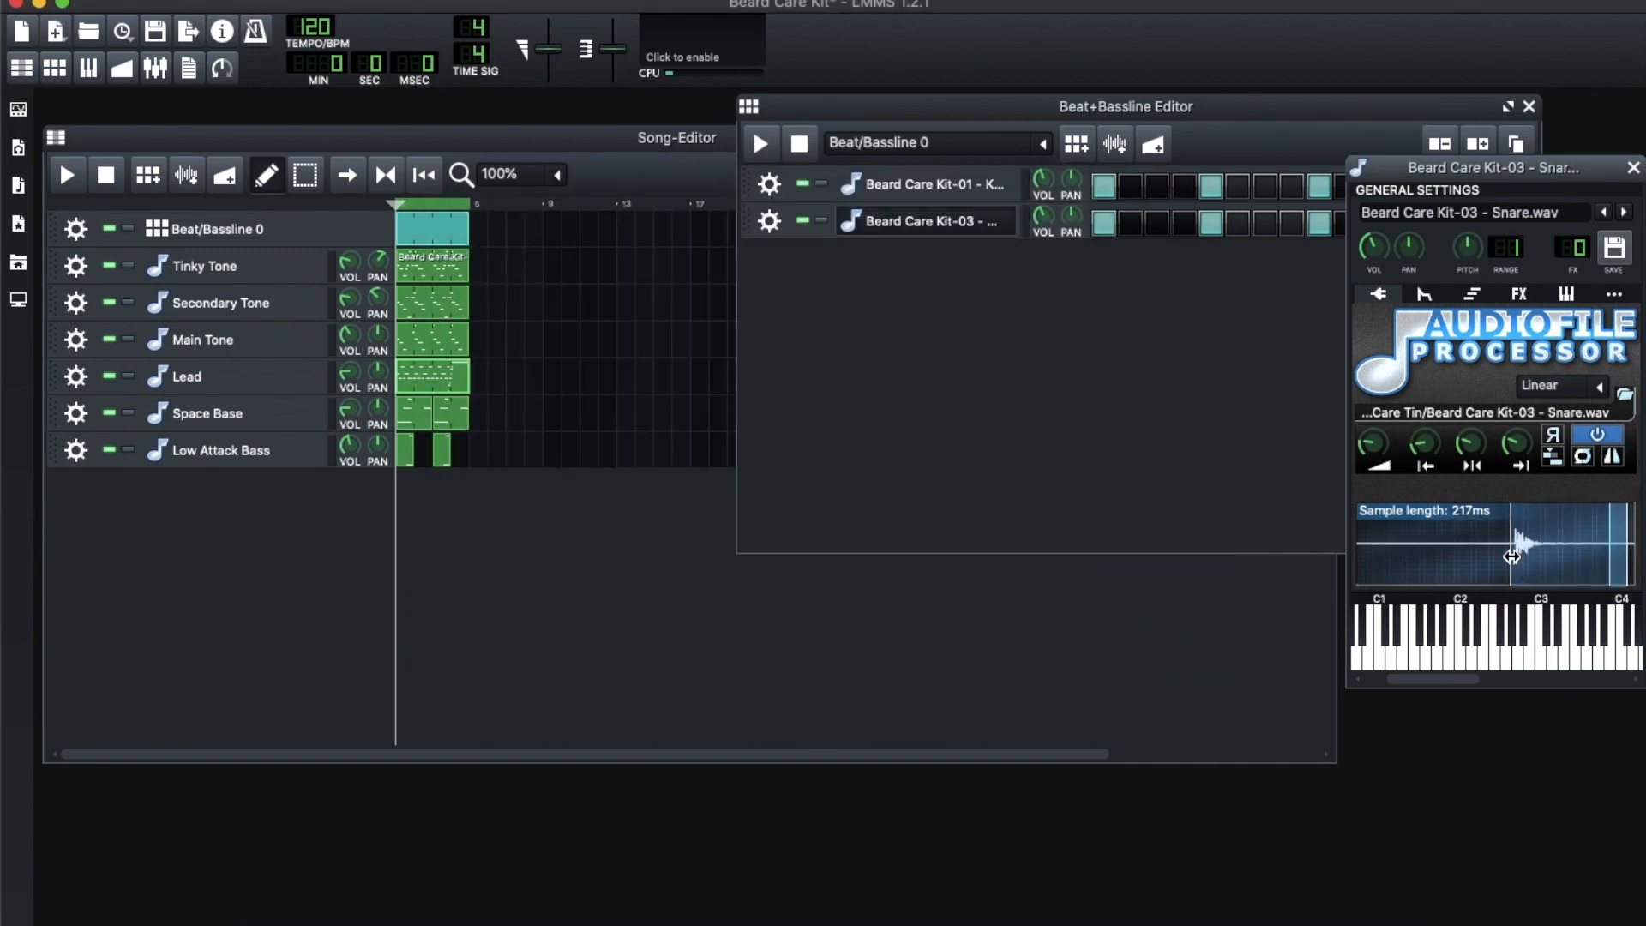
drag(1512, 555, 1516, 556)
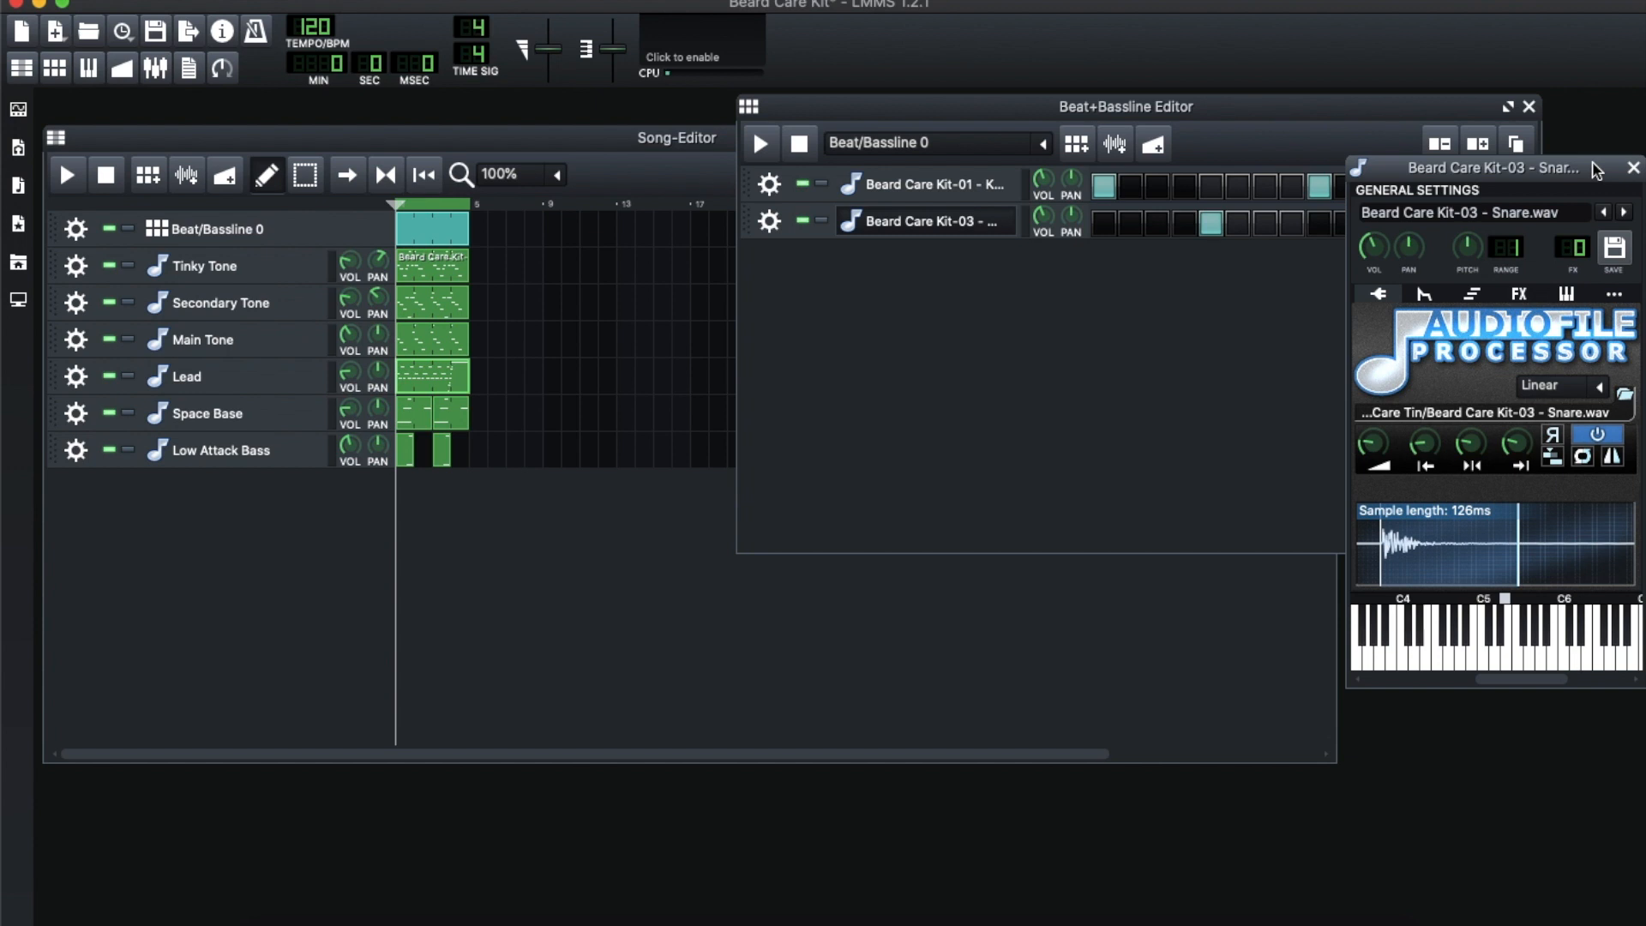
Add a C* Plate2x2 effect to the snare's effects chain and adjust its tail
click(1519, 295)
click(1535, 574)
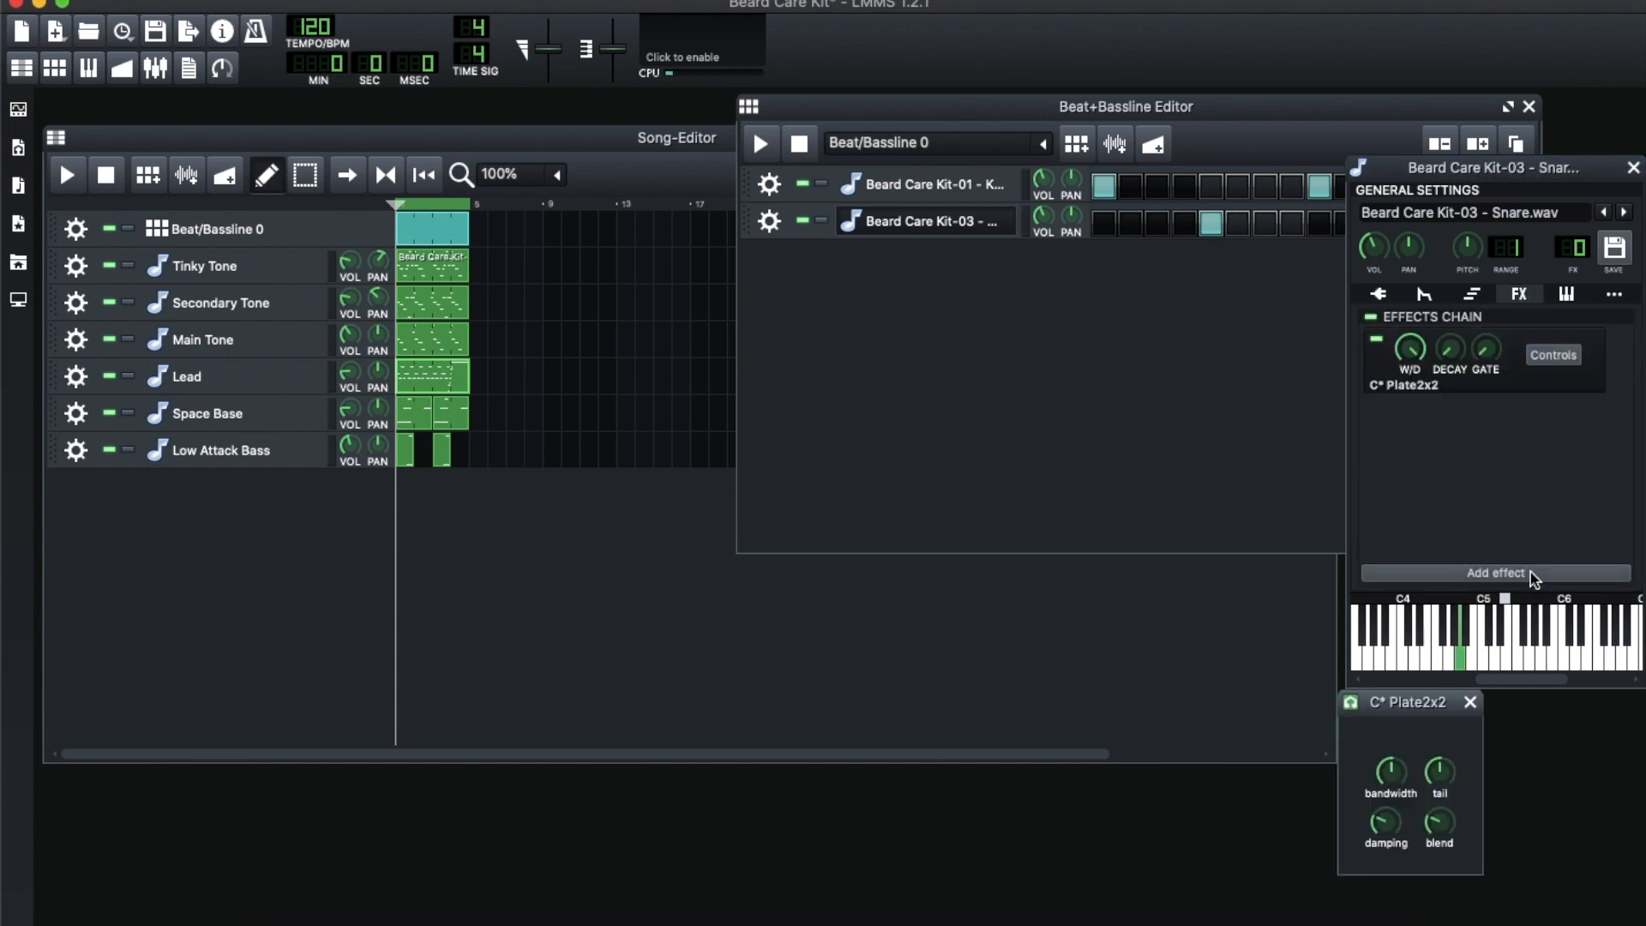
drag(1441, 772, 1448, 782)
Play the snare repeatedly to hear the reverb and raise the system volume
key(y)
key(y)
key(y)
key(y)
key(y)
key(y)
key(y)
key(y)
key(y)
key(y)
key(y)
key(y)
key(y)
key(y)
key(y)
key(y)
key(XF86AudioRaiseVolume)
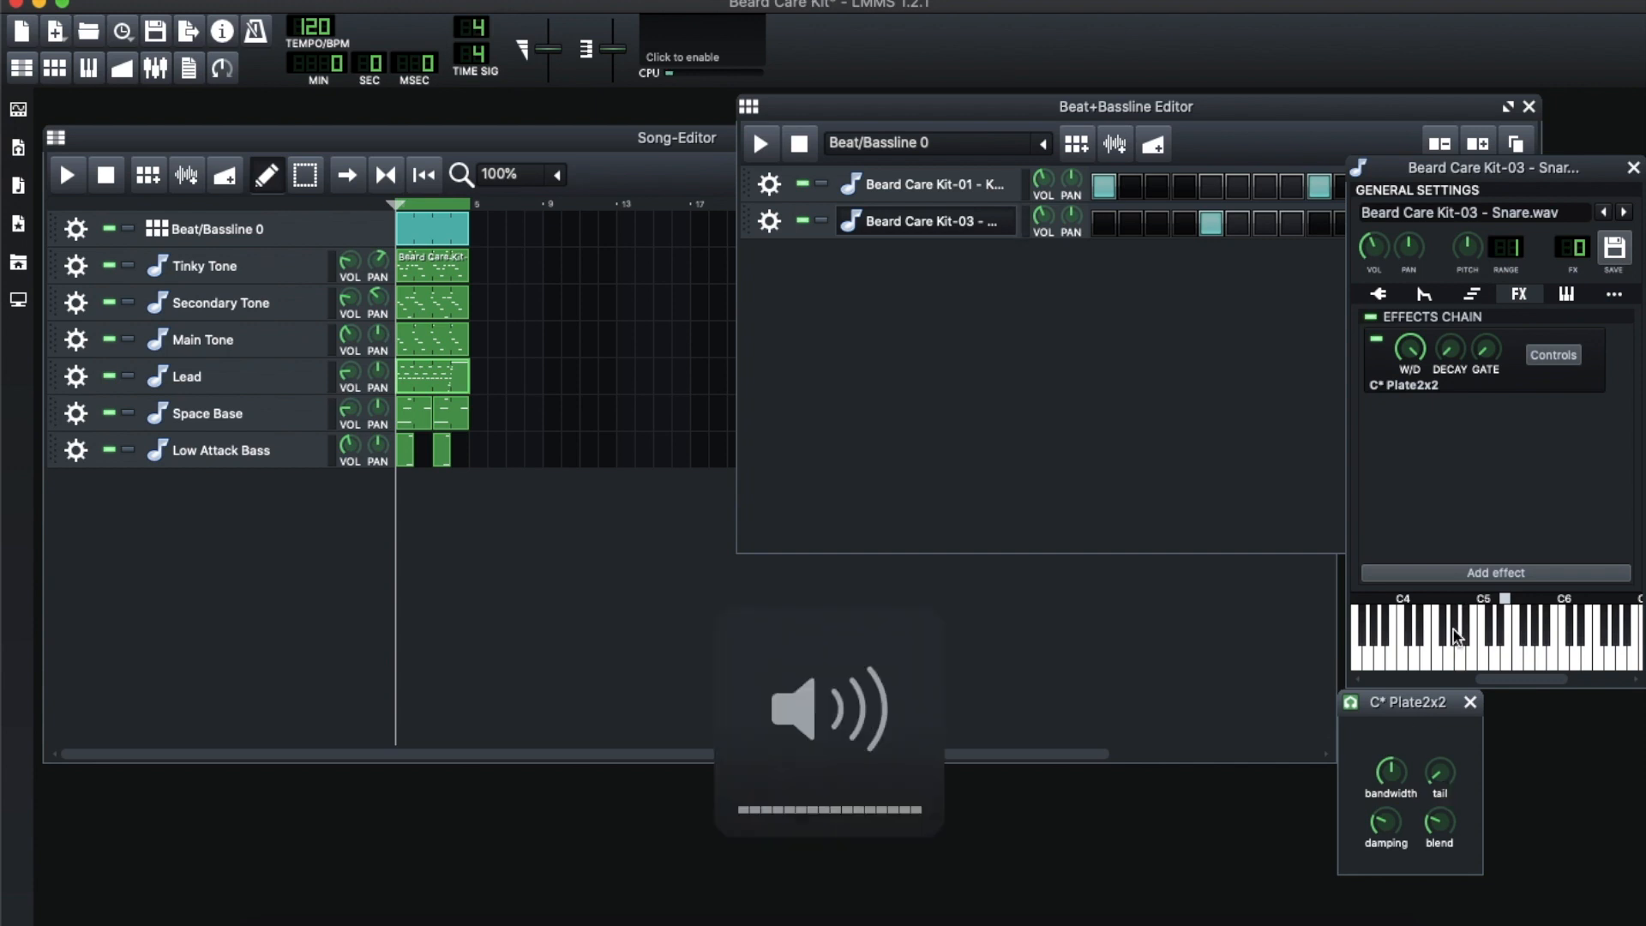
Raise the snare track's volume and compare its sound with the C* Plate2x2 effect switched off and on
click(1043, 215)
click(1570, 478)
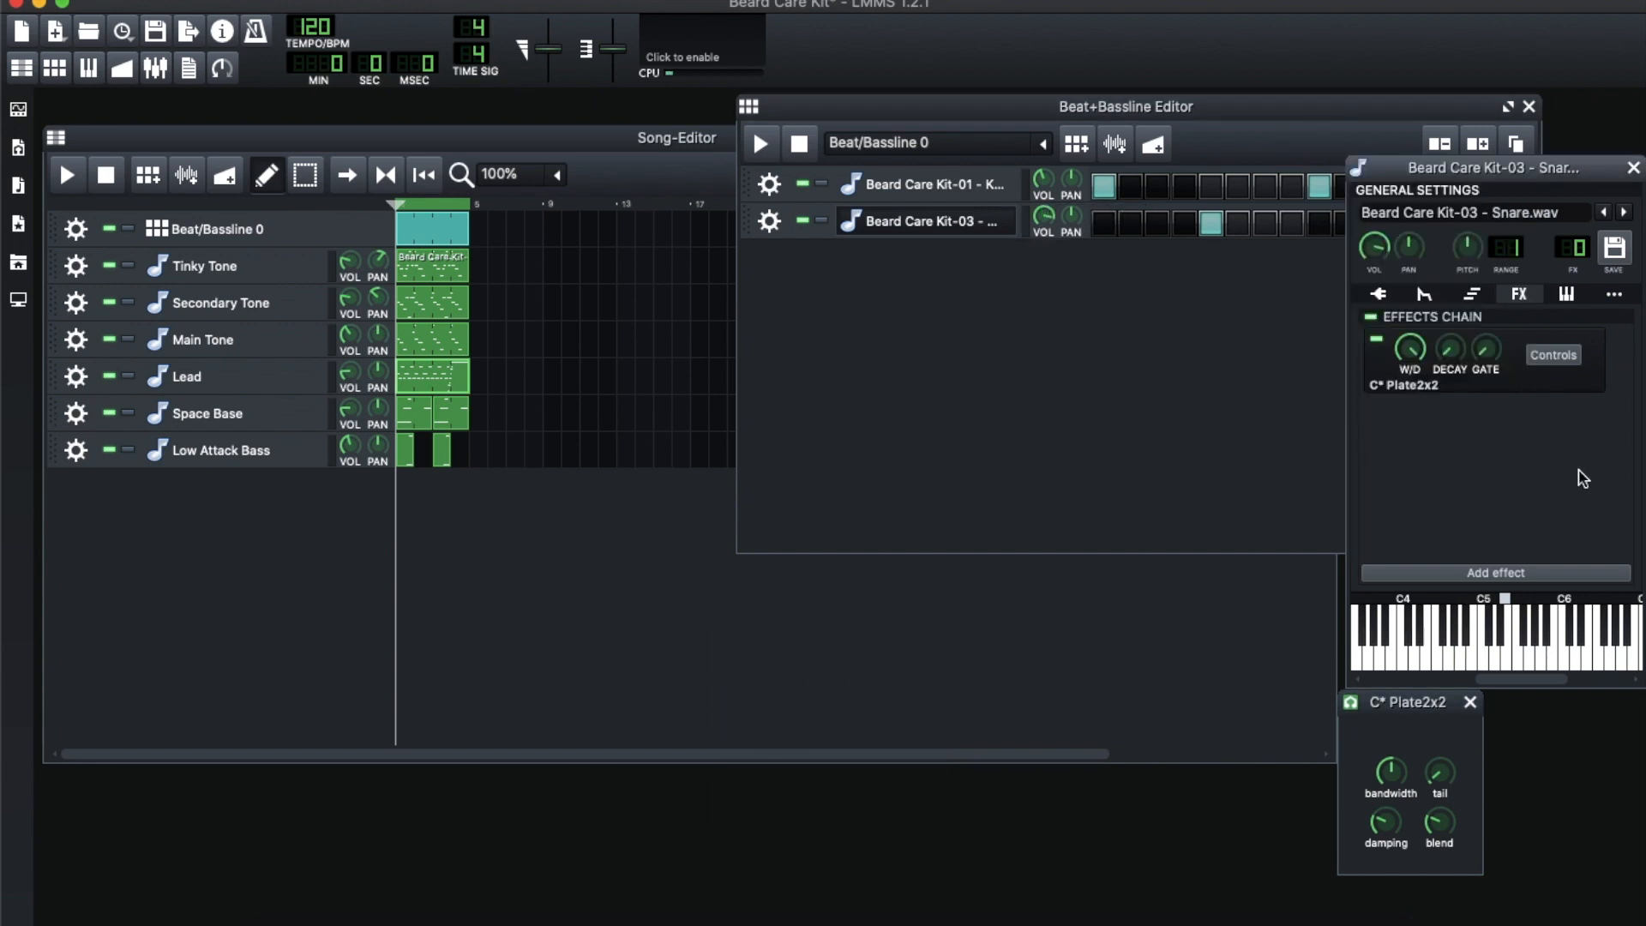
click(1374, 340)
key(y)
click(1377, 340)
key(y)
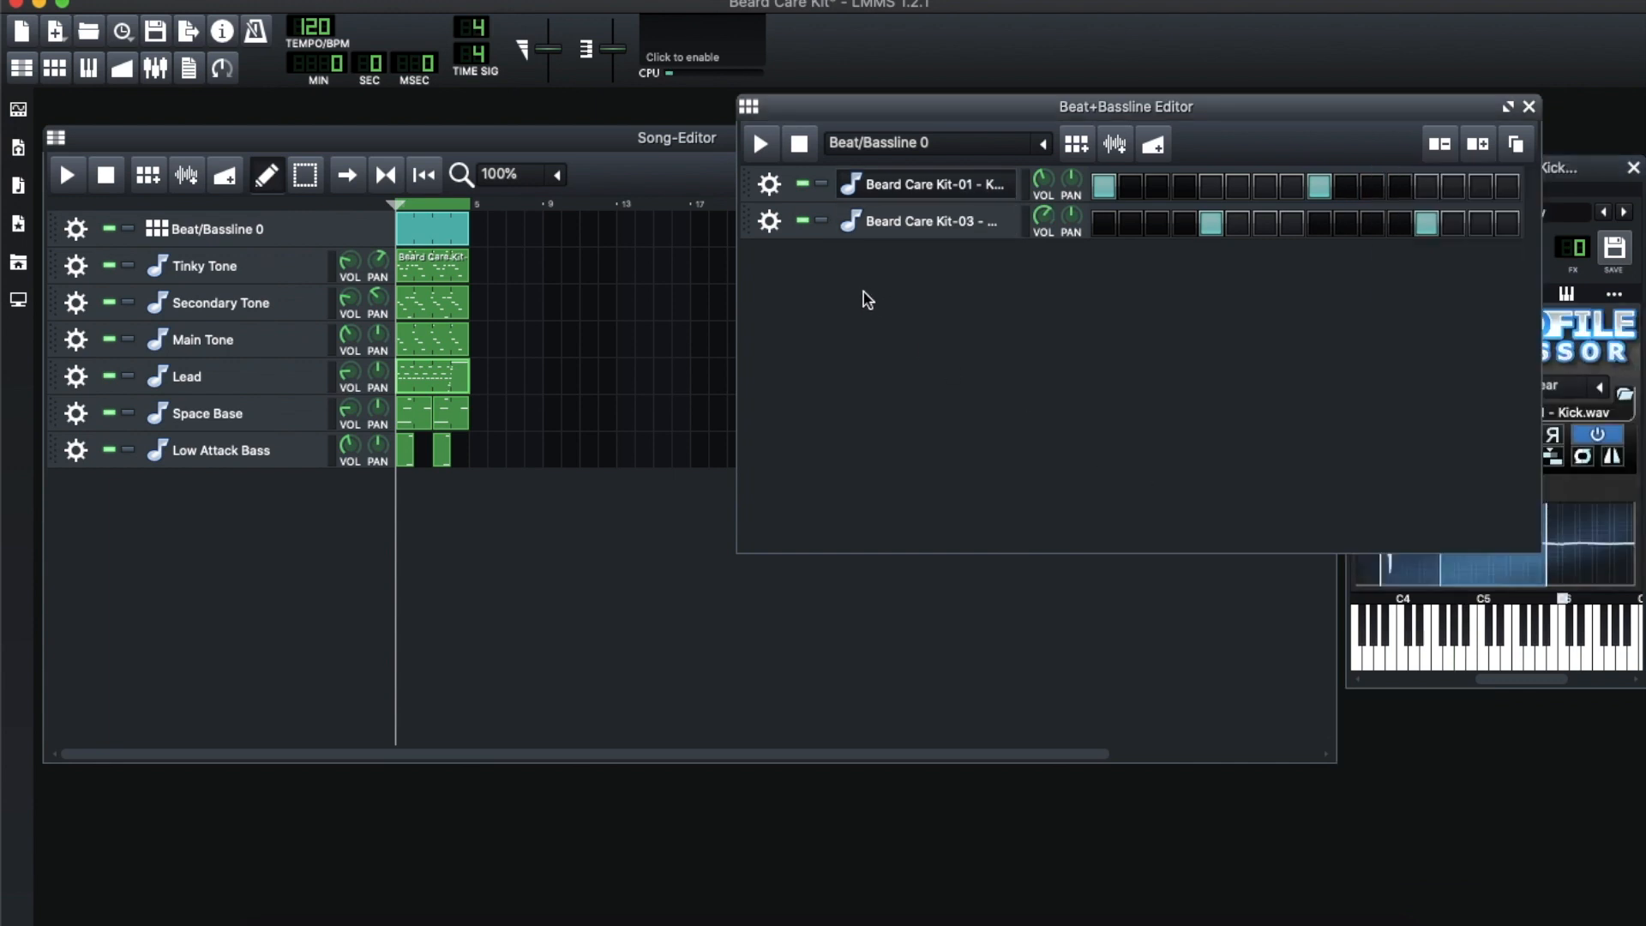
Clone the snare track and load Beard Care Kit-49 - Closed Hat.wav into the copy
click(770, 221)
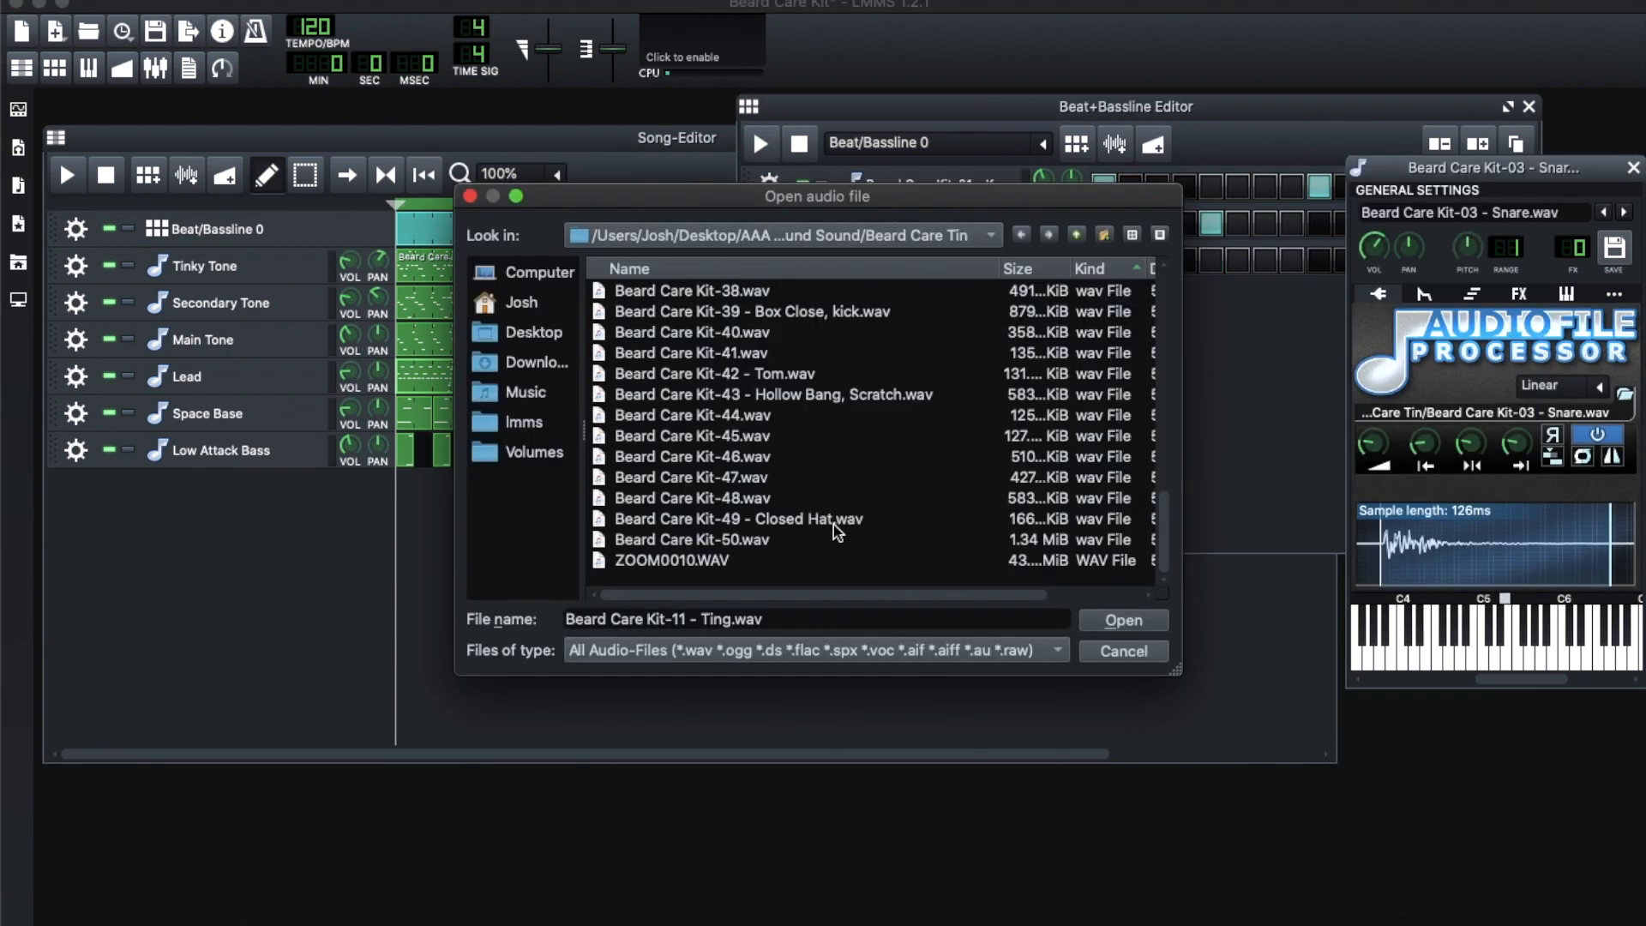
click(837, 522)
click(1122, 620)
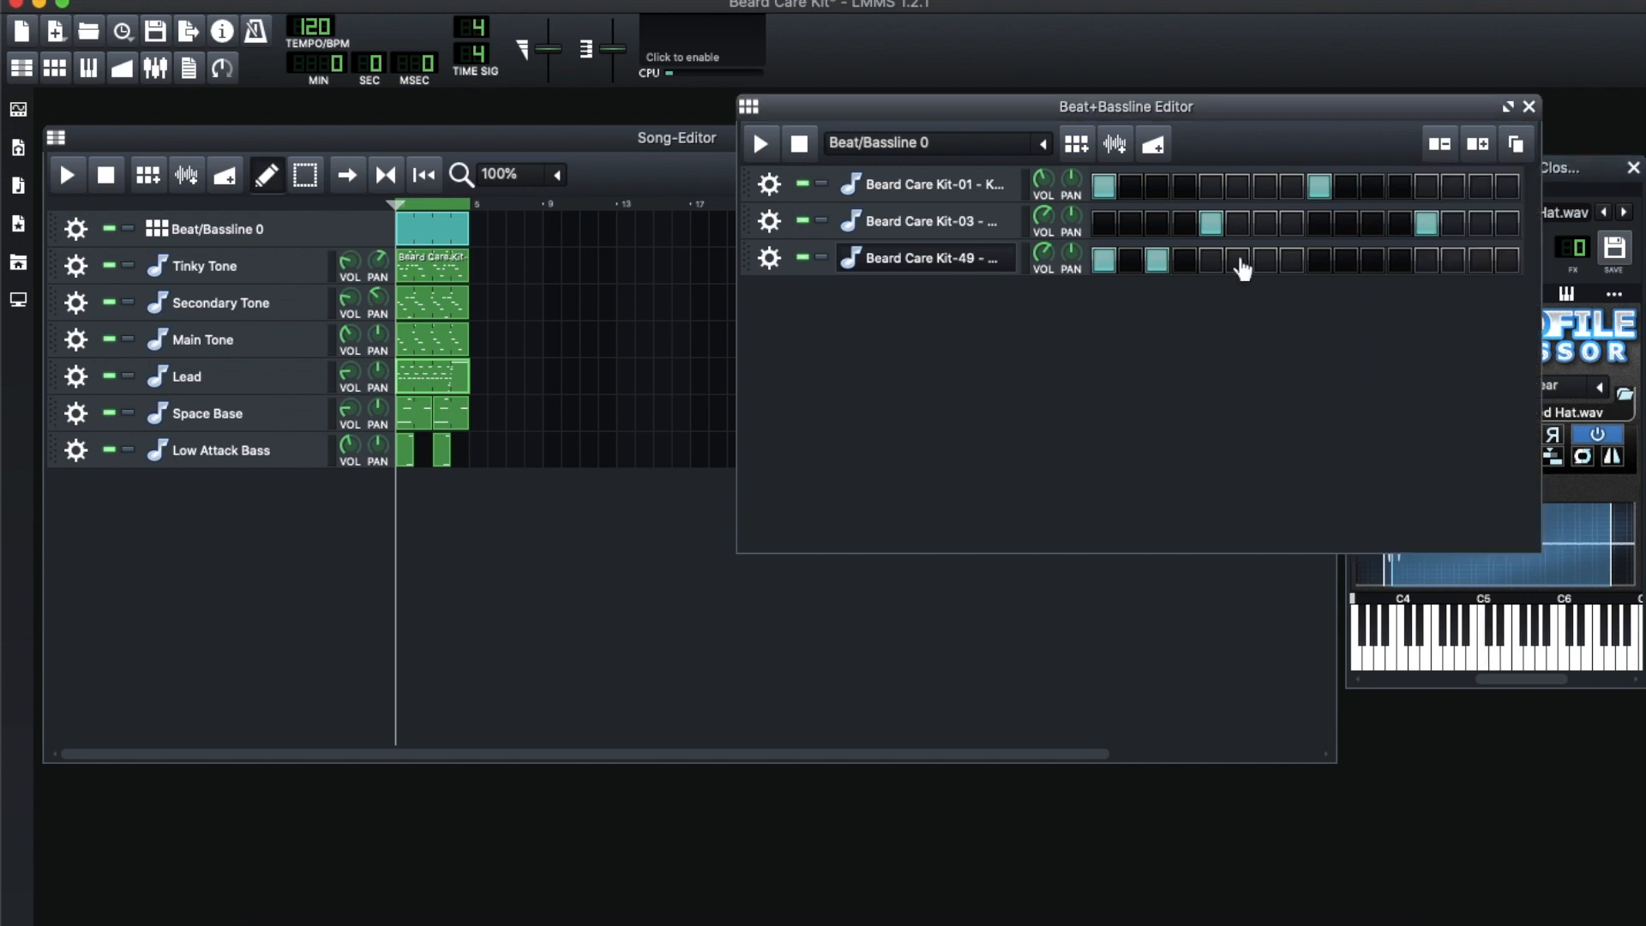
Sequence the closed hat on steps 1, 2, 4, 7, 10, 11, 14 and 16 while the beat plays
key(space)
click(1131, 259)
click(1157, 260)
click(1184, 260)
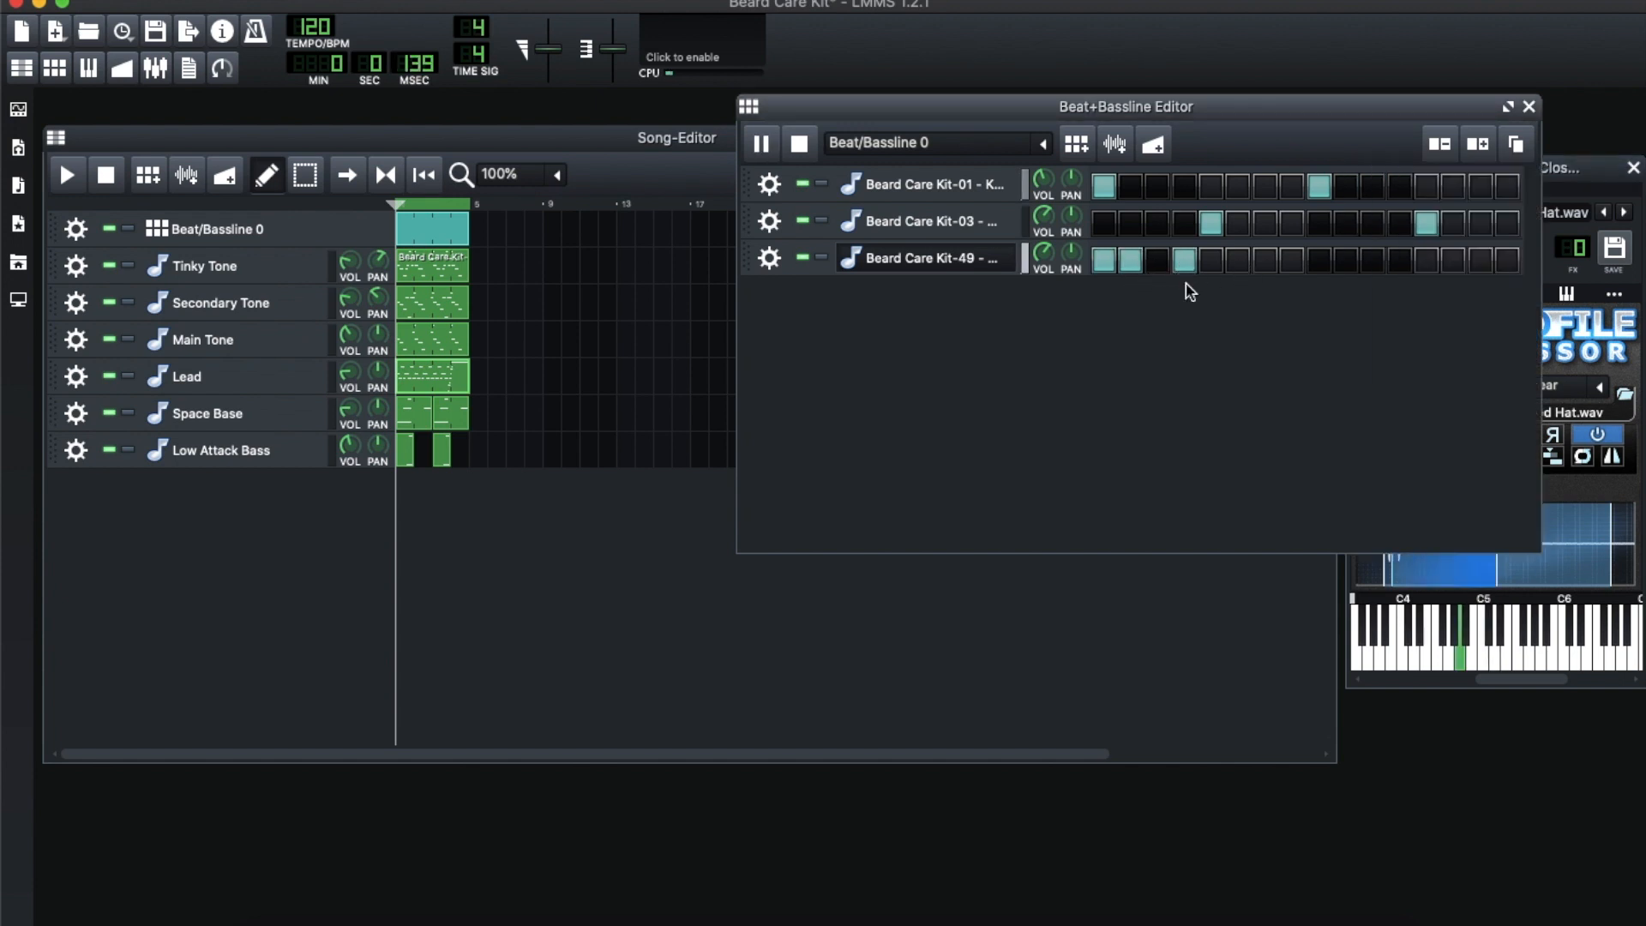
click(1265, 259)
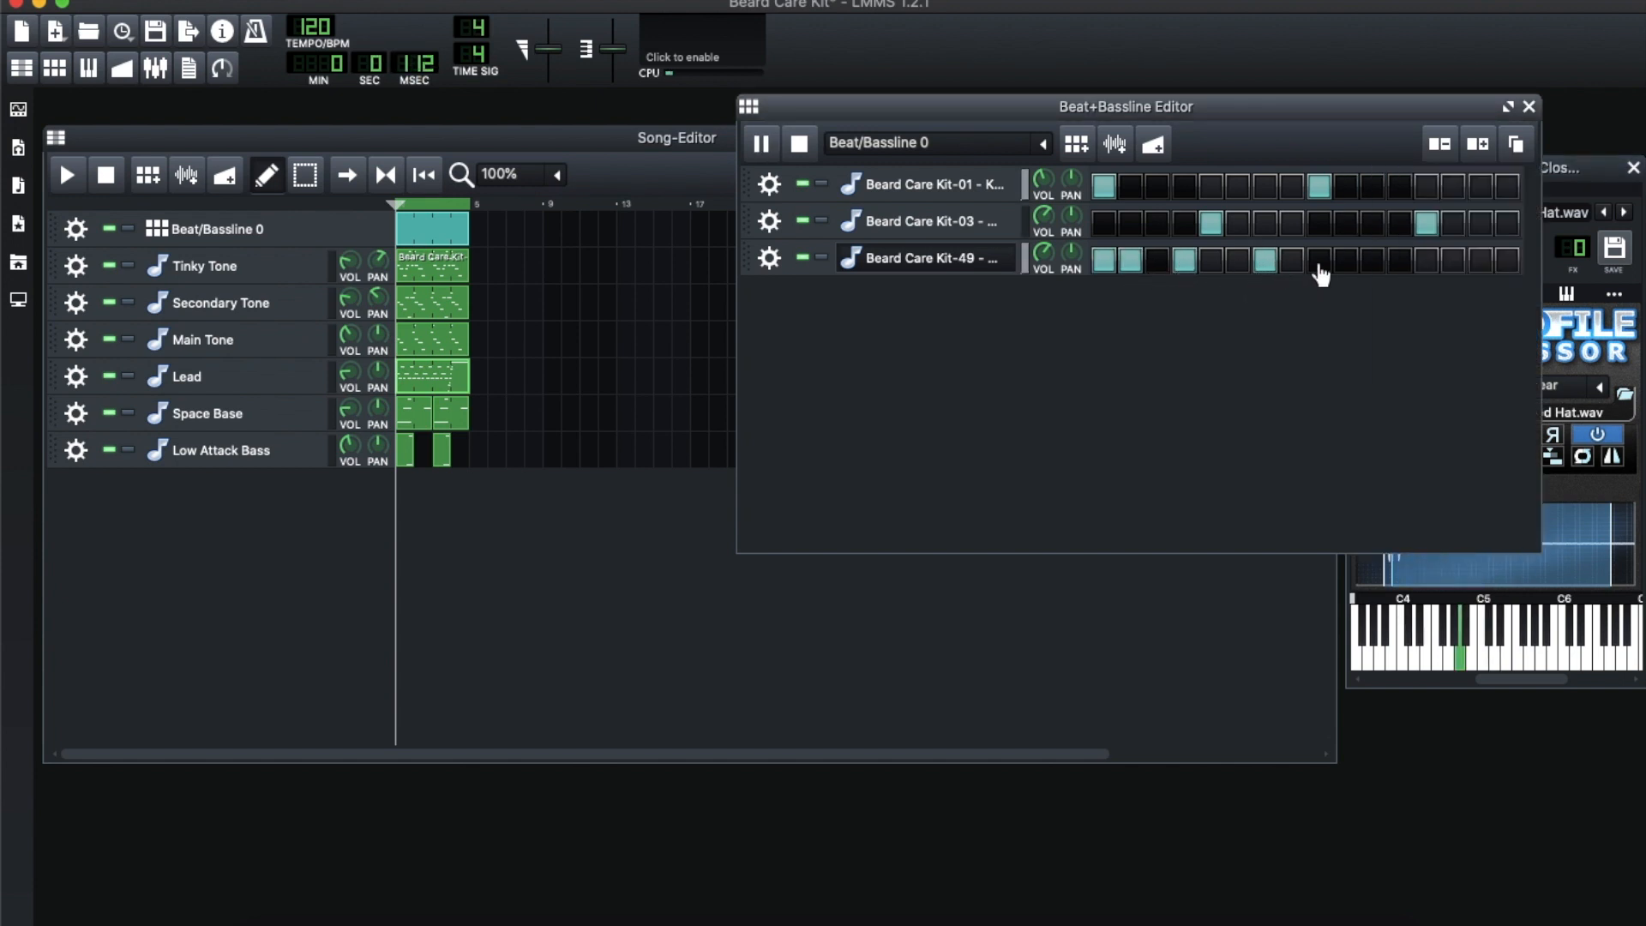
click(1345, 260)
click(1372, 260)
click(1453, 260)
click(1480, 260)
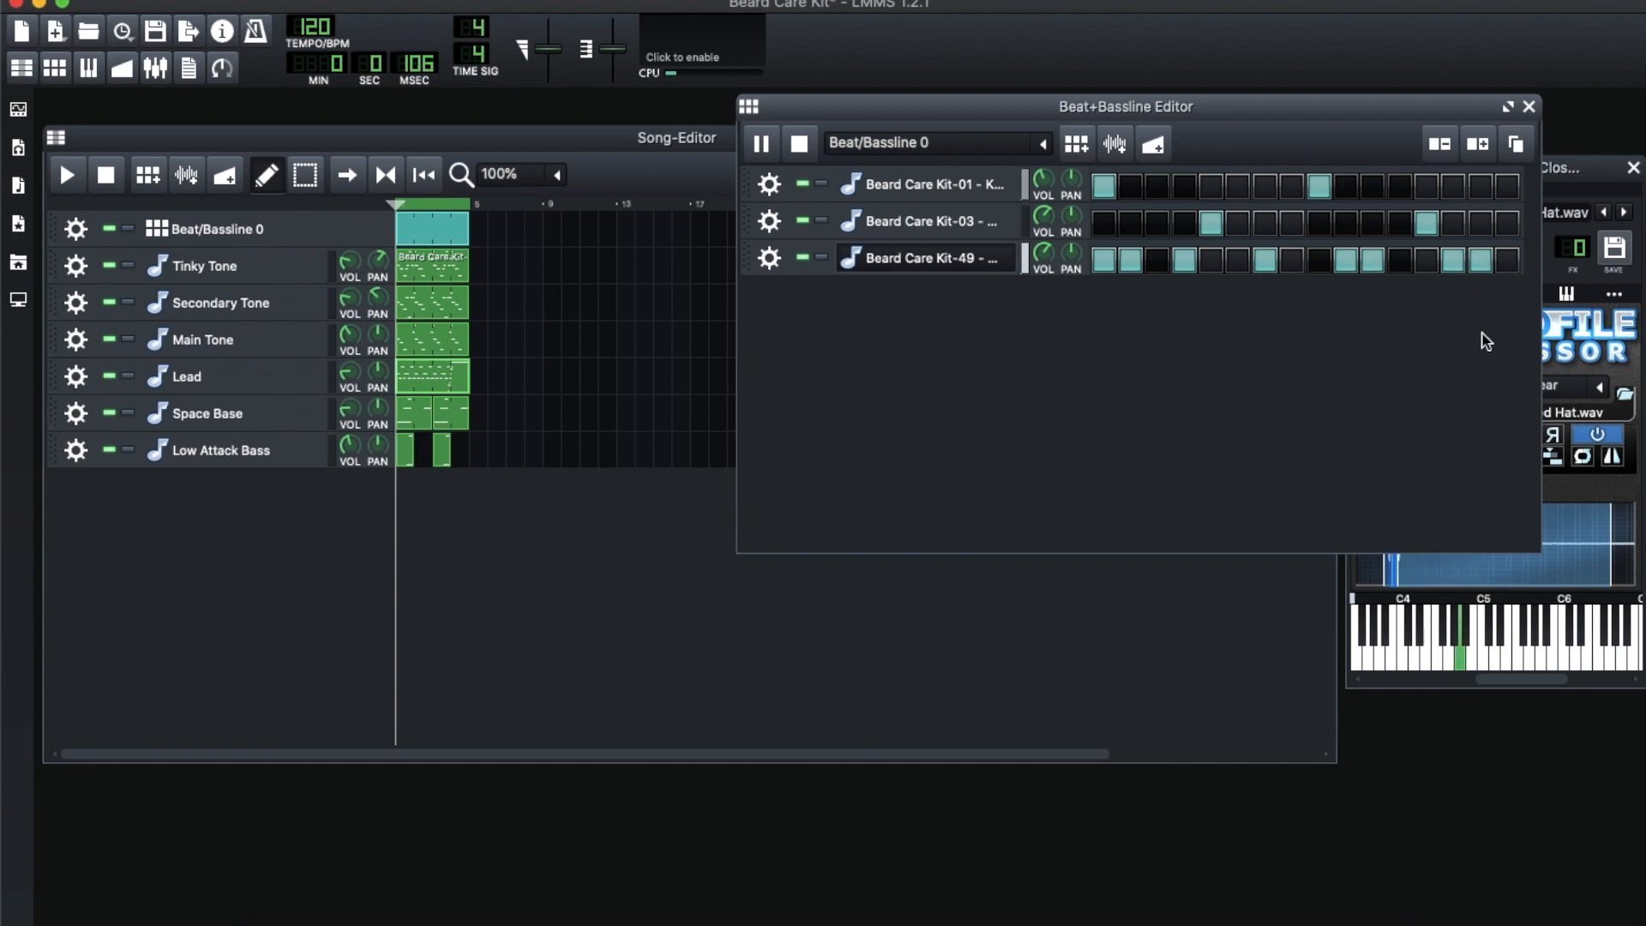
click(1482, 262)
click(1507, 260)
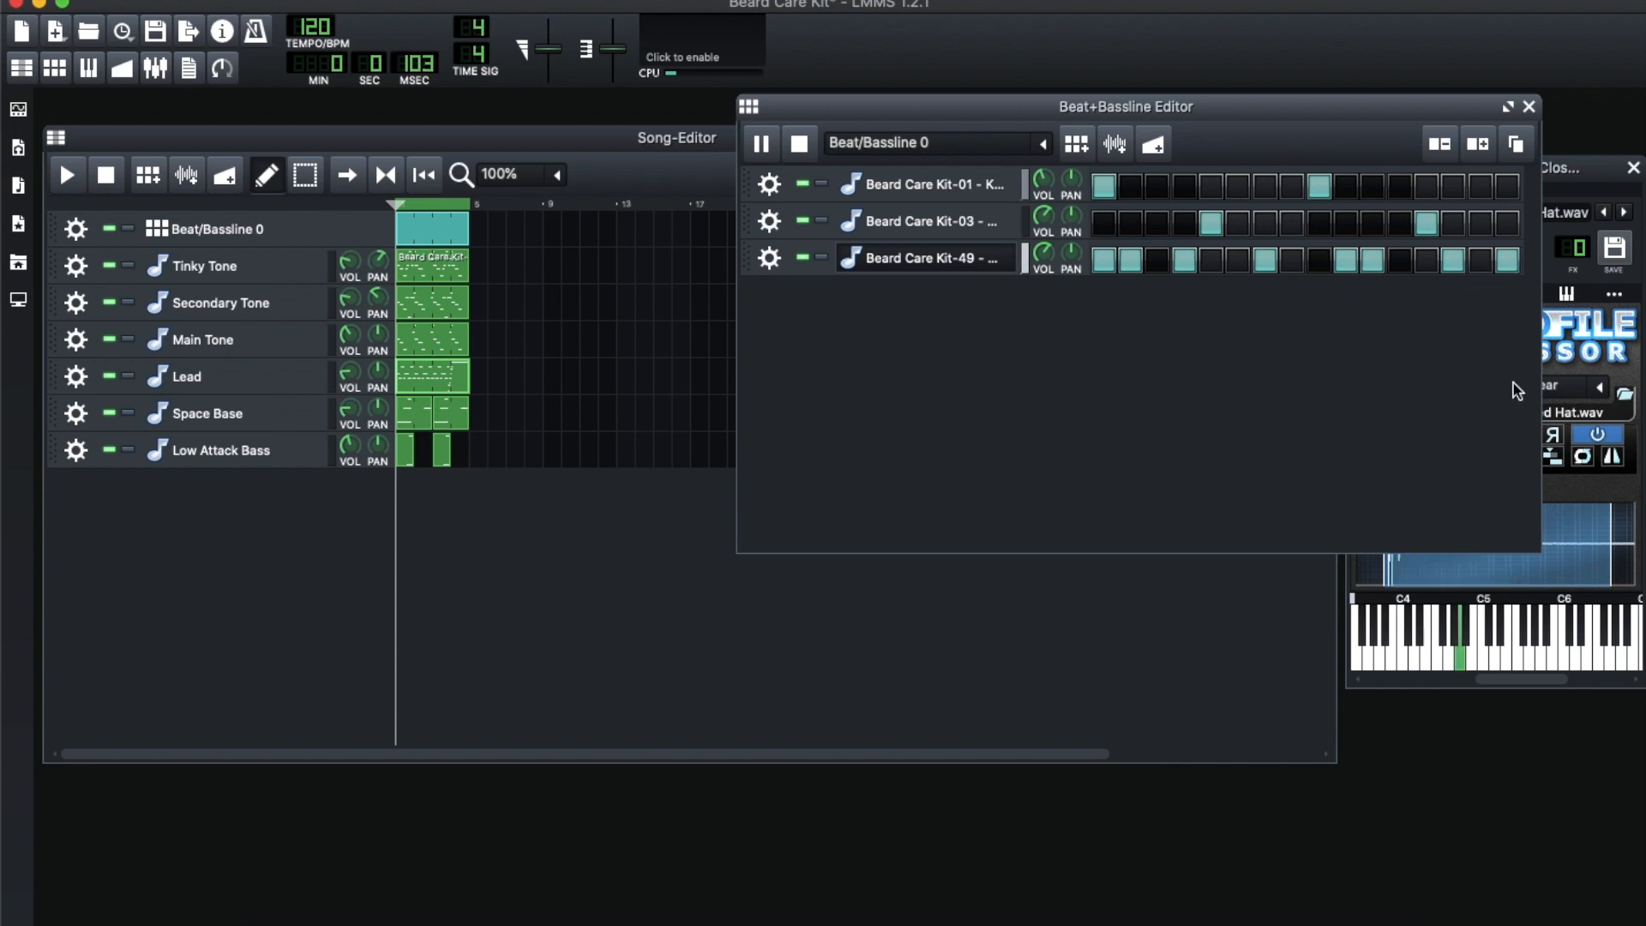
key(space)
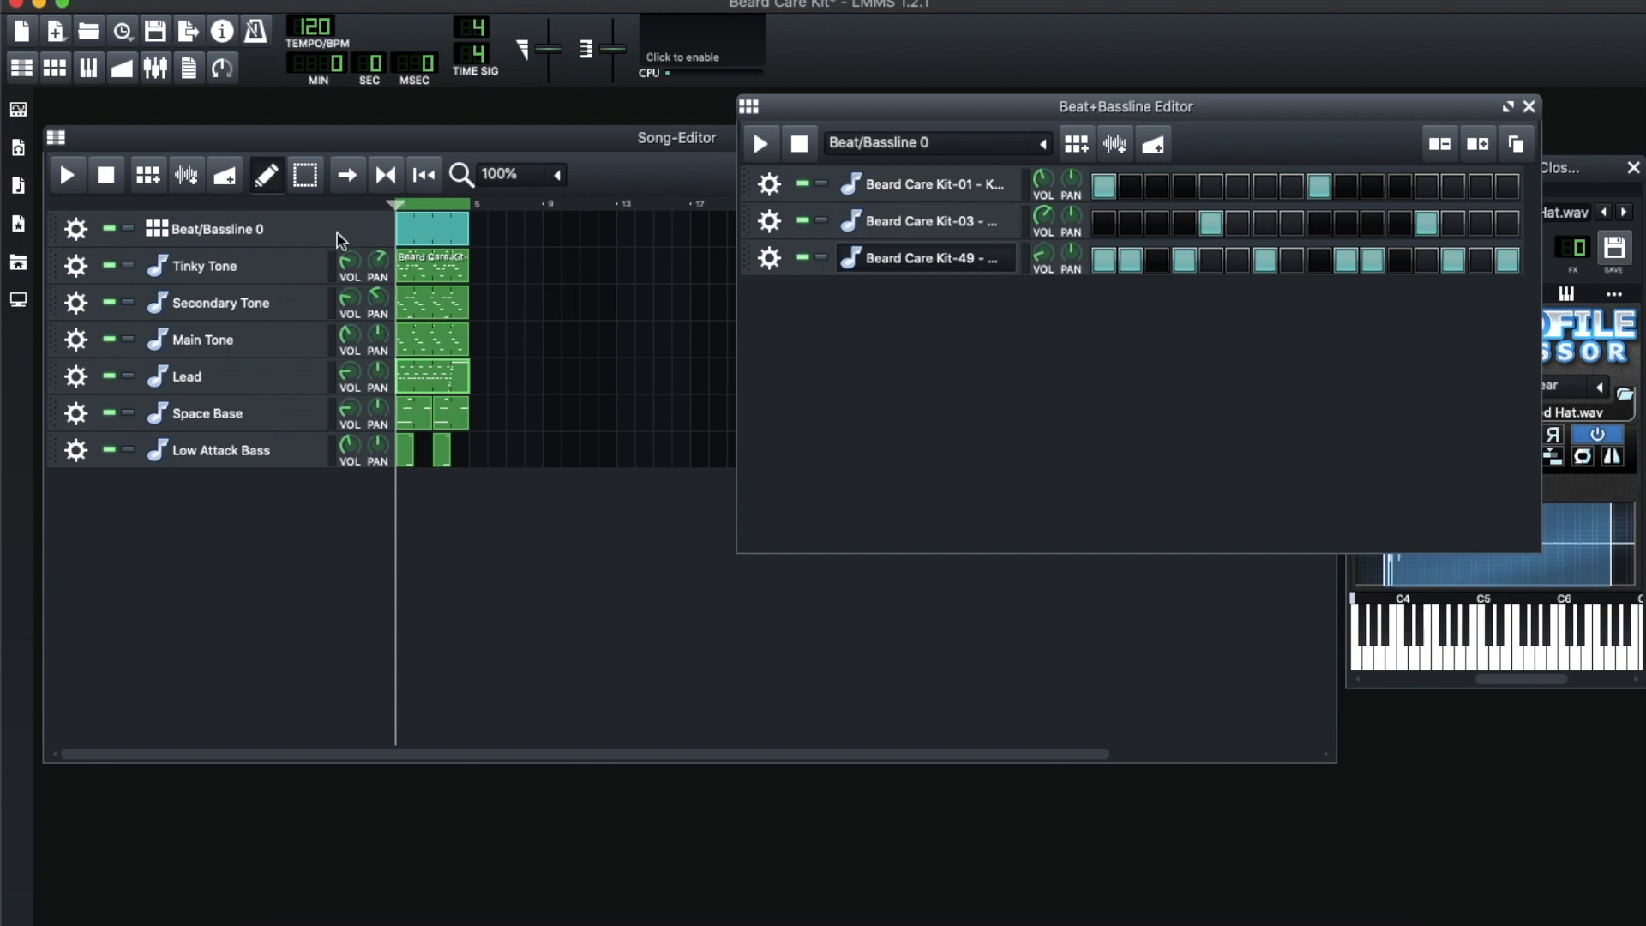
Listen briefly to the song with the new drum beat and open the kick track's instrument settings
click(68, 176)
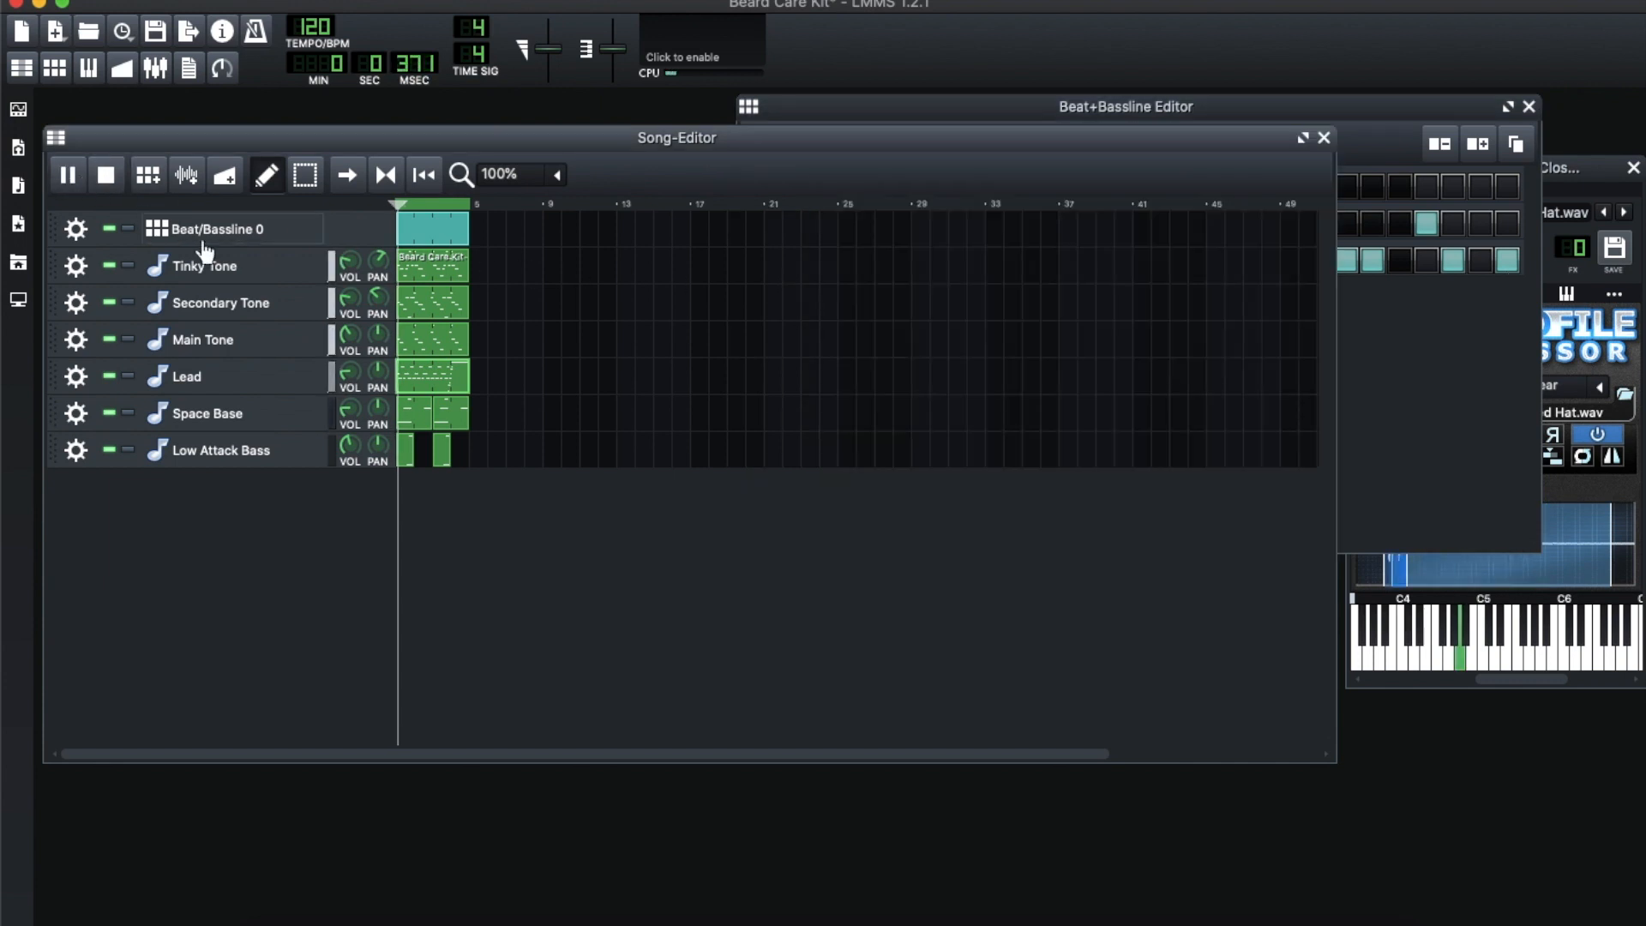
click(106, 176)
click(1319, 110)
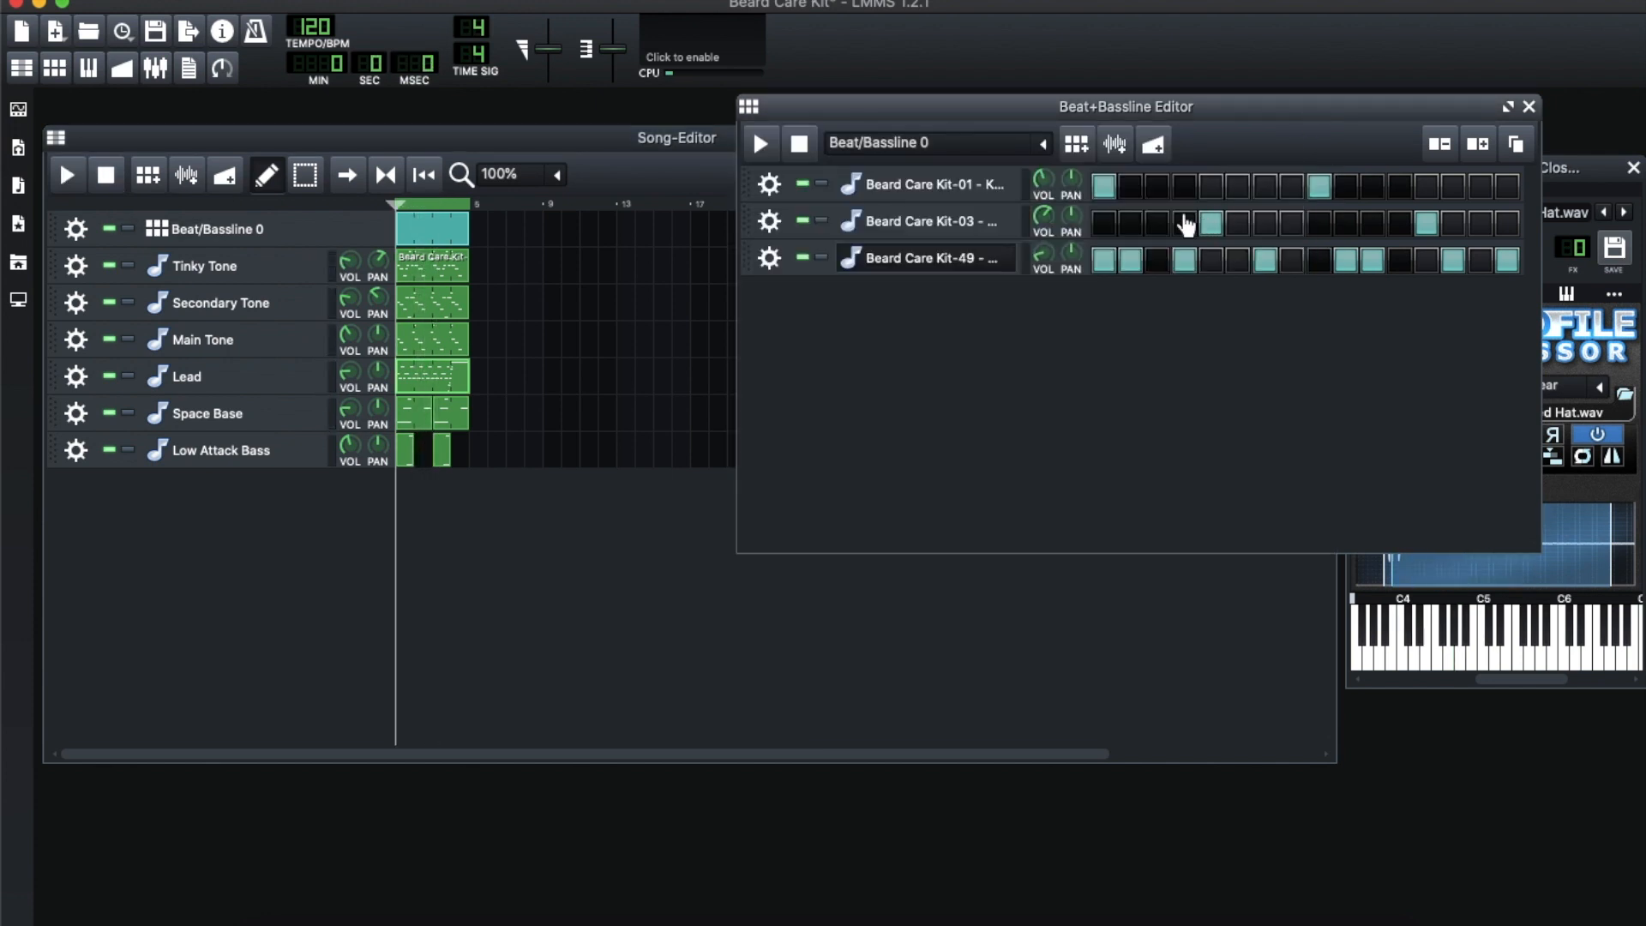
click(924, 184)
drag(996, 446, 1057, 446)
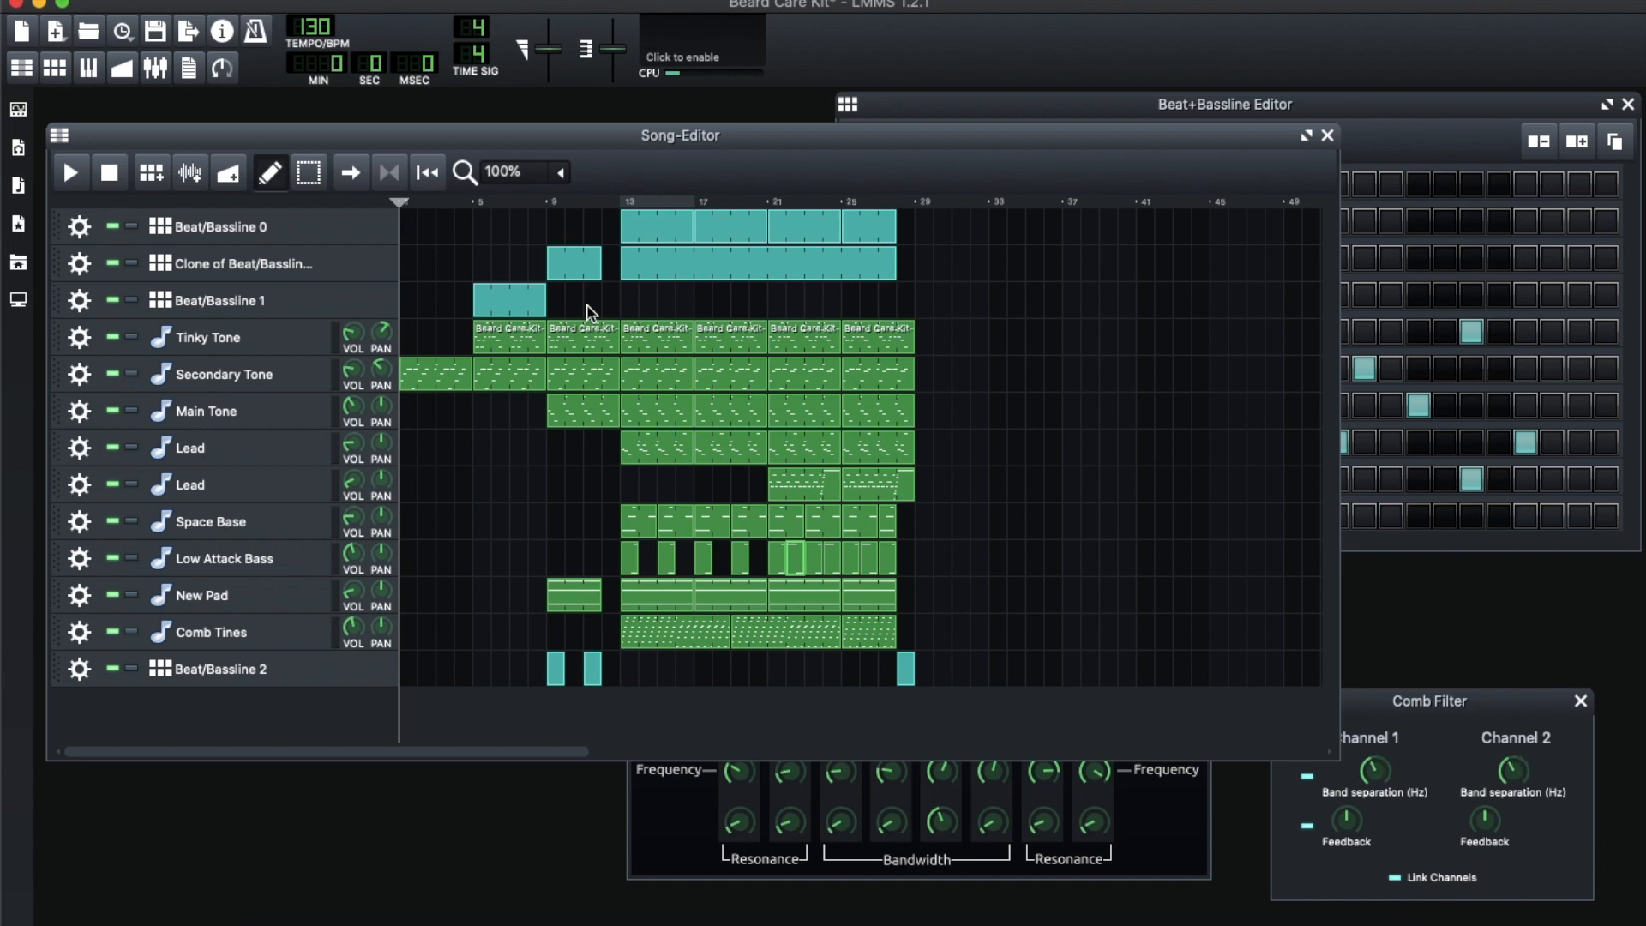
Play the Clone of Beat/Bassline 1 pattern in the Beat+Bassline Editor and stop it
click(1409, 104)
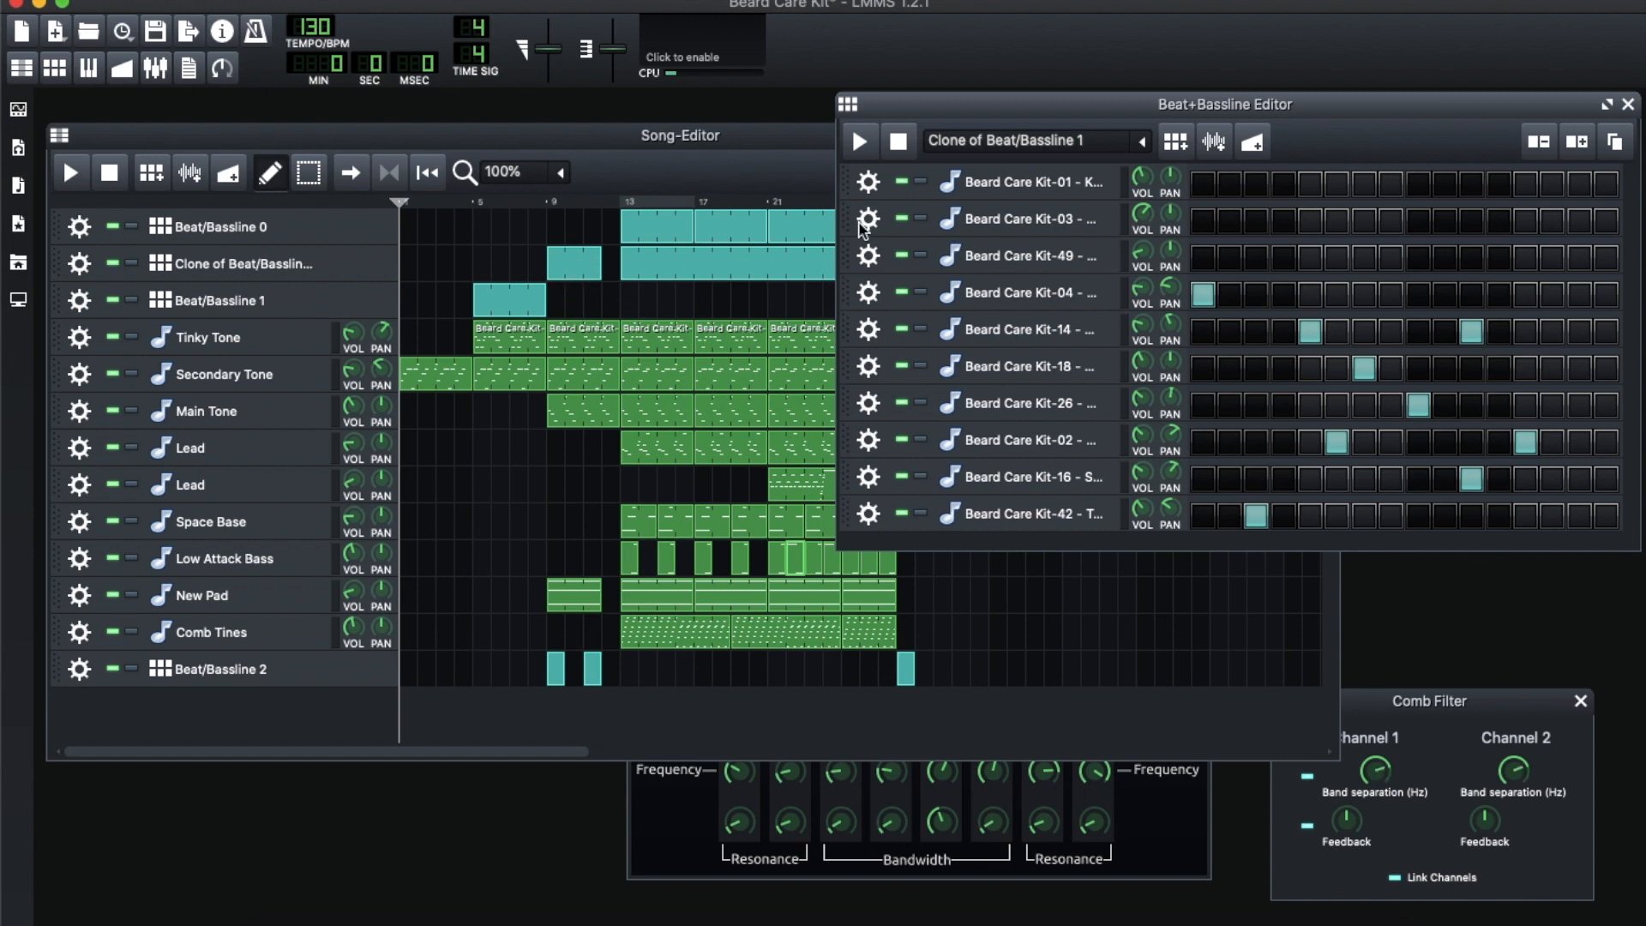
click(876, 141)
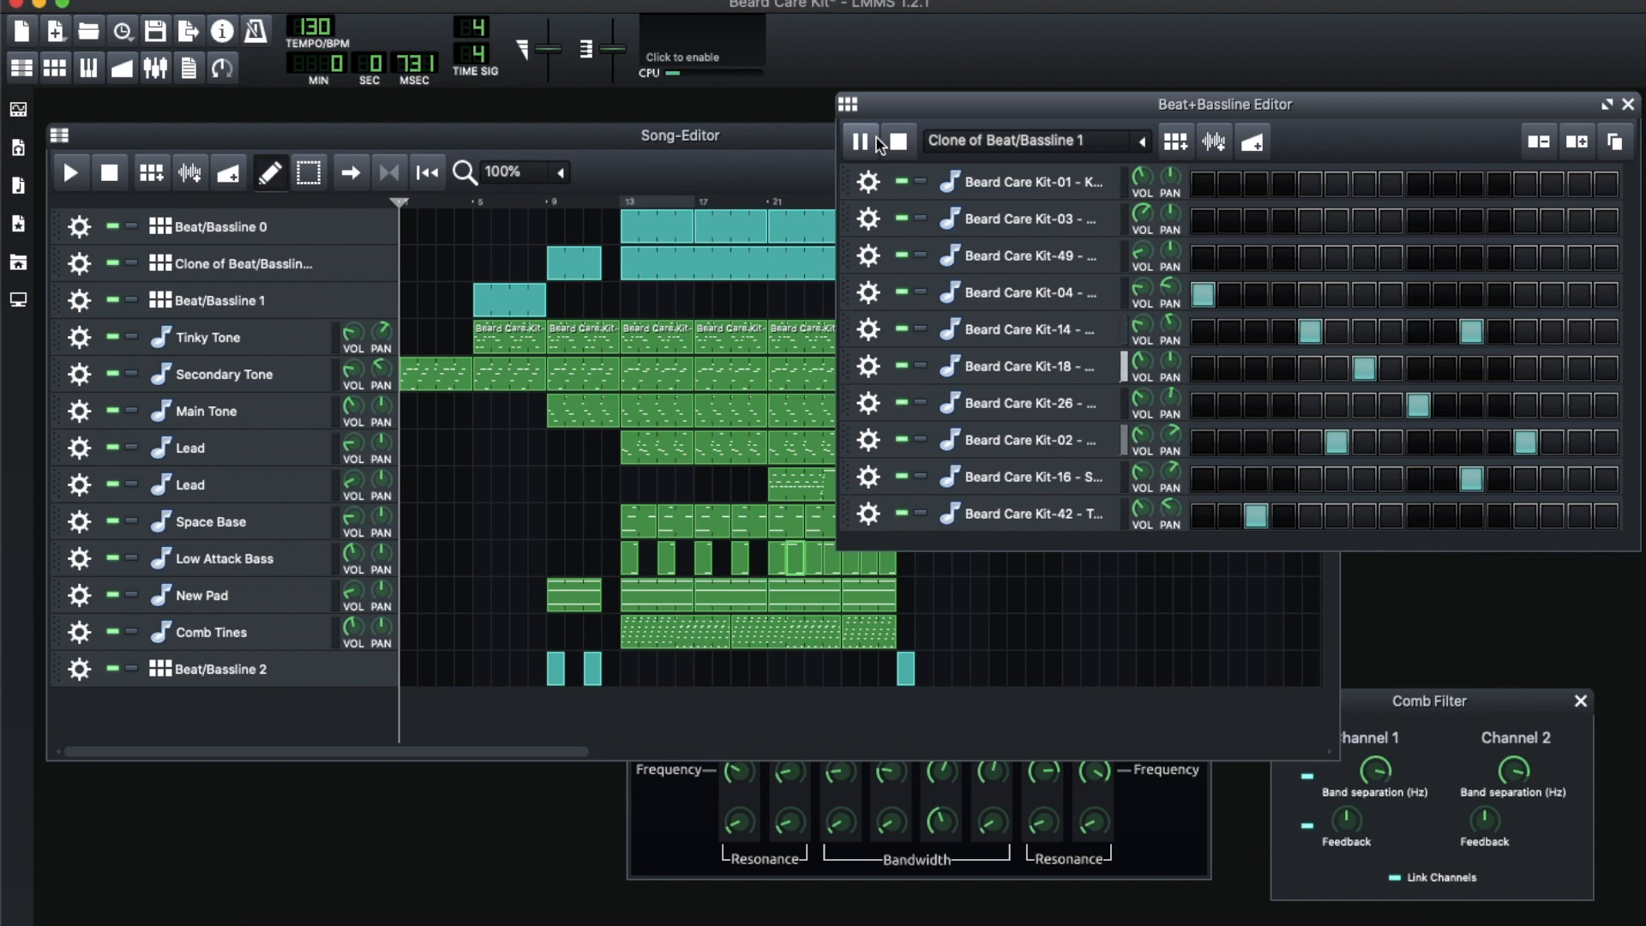
click(911, 141)
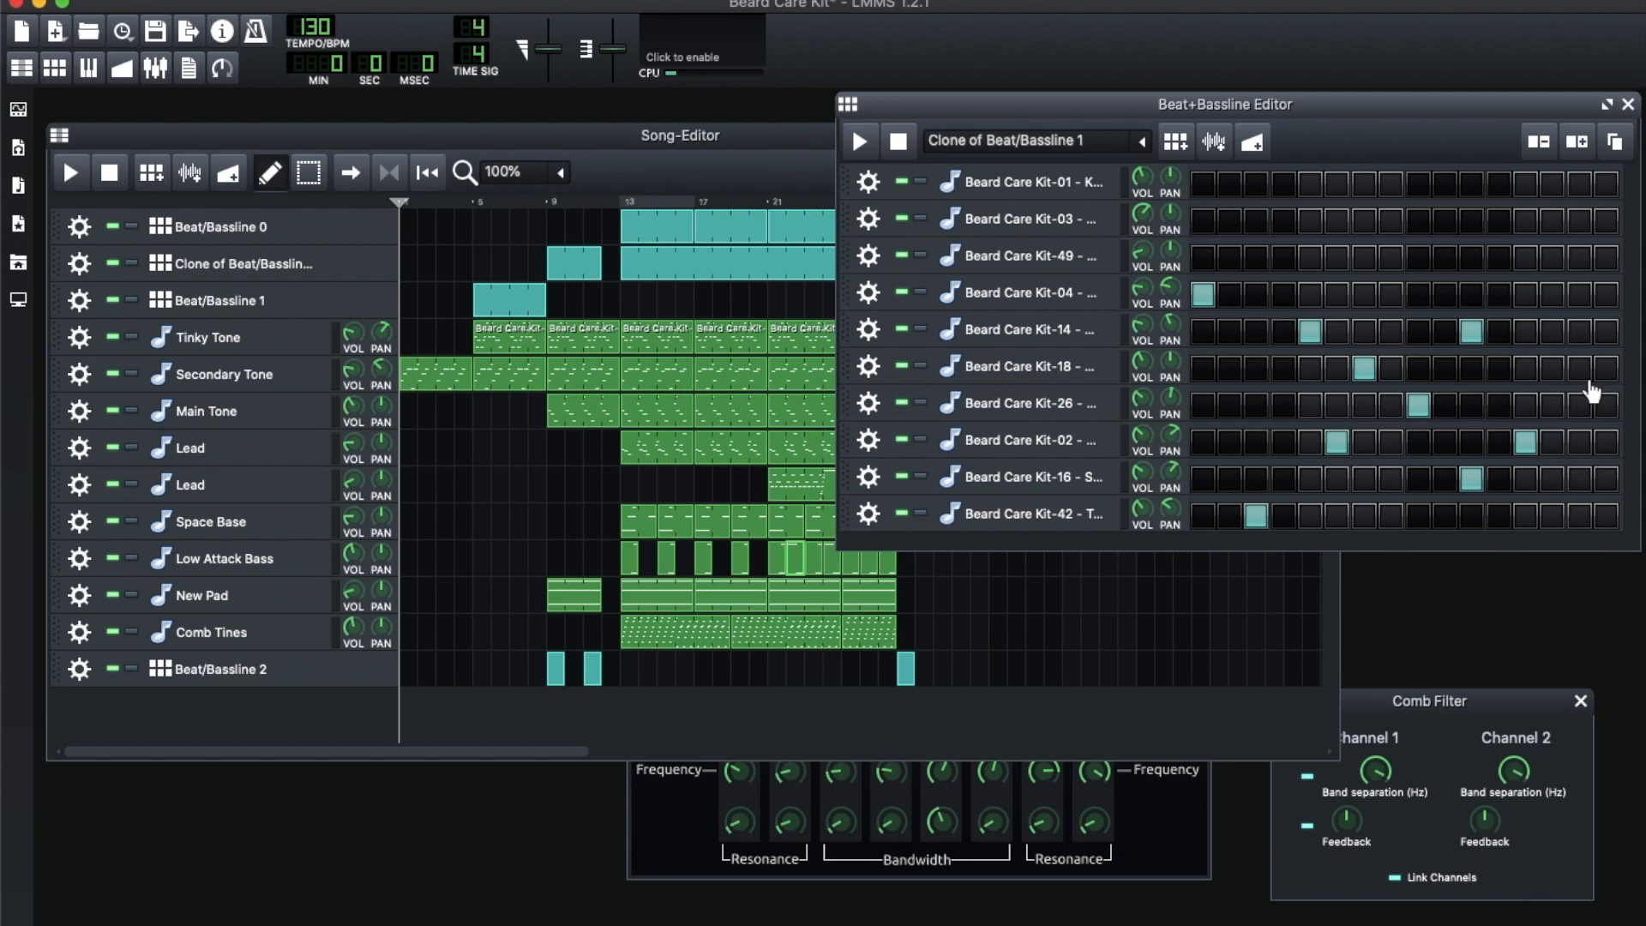
Compare the step layouts of the Beat/Bassline 1 pattern and its clone, closing the editor after each
double_click(536, 305)
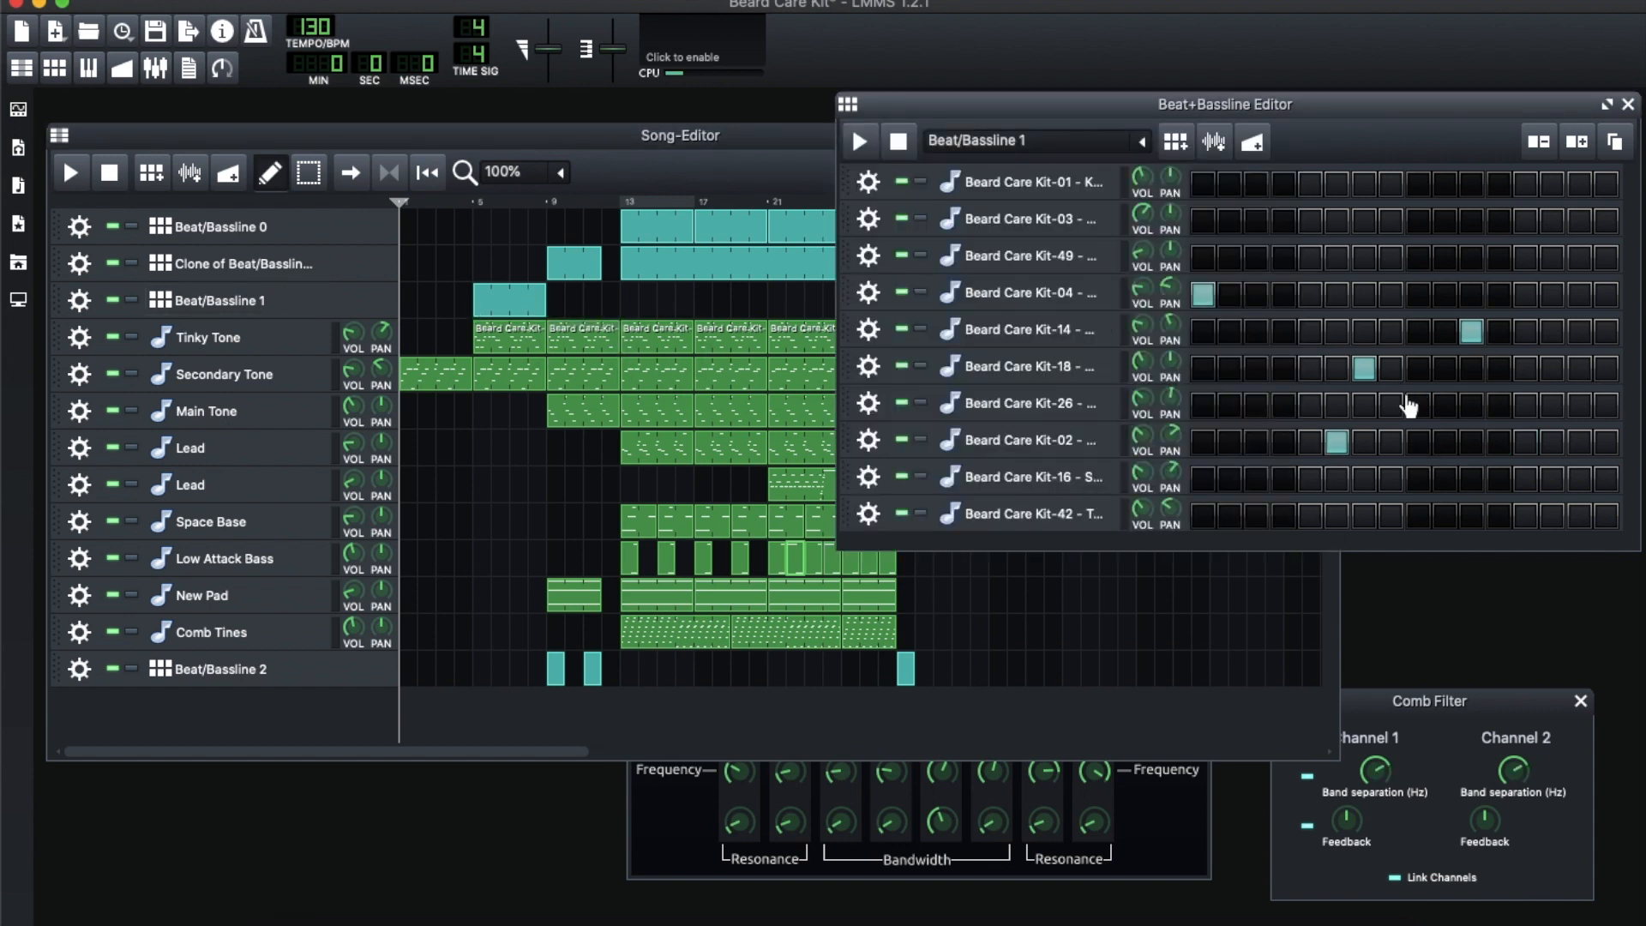
click(1633, 110)
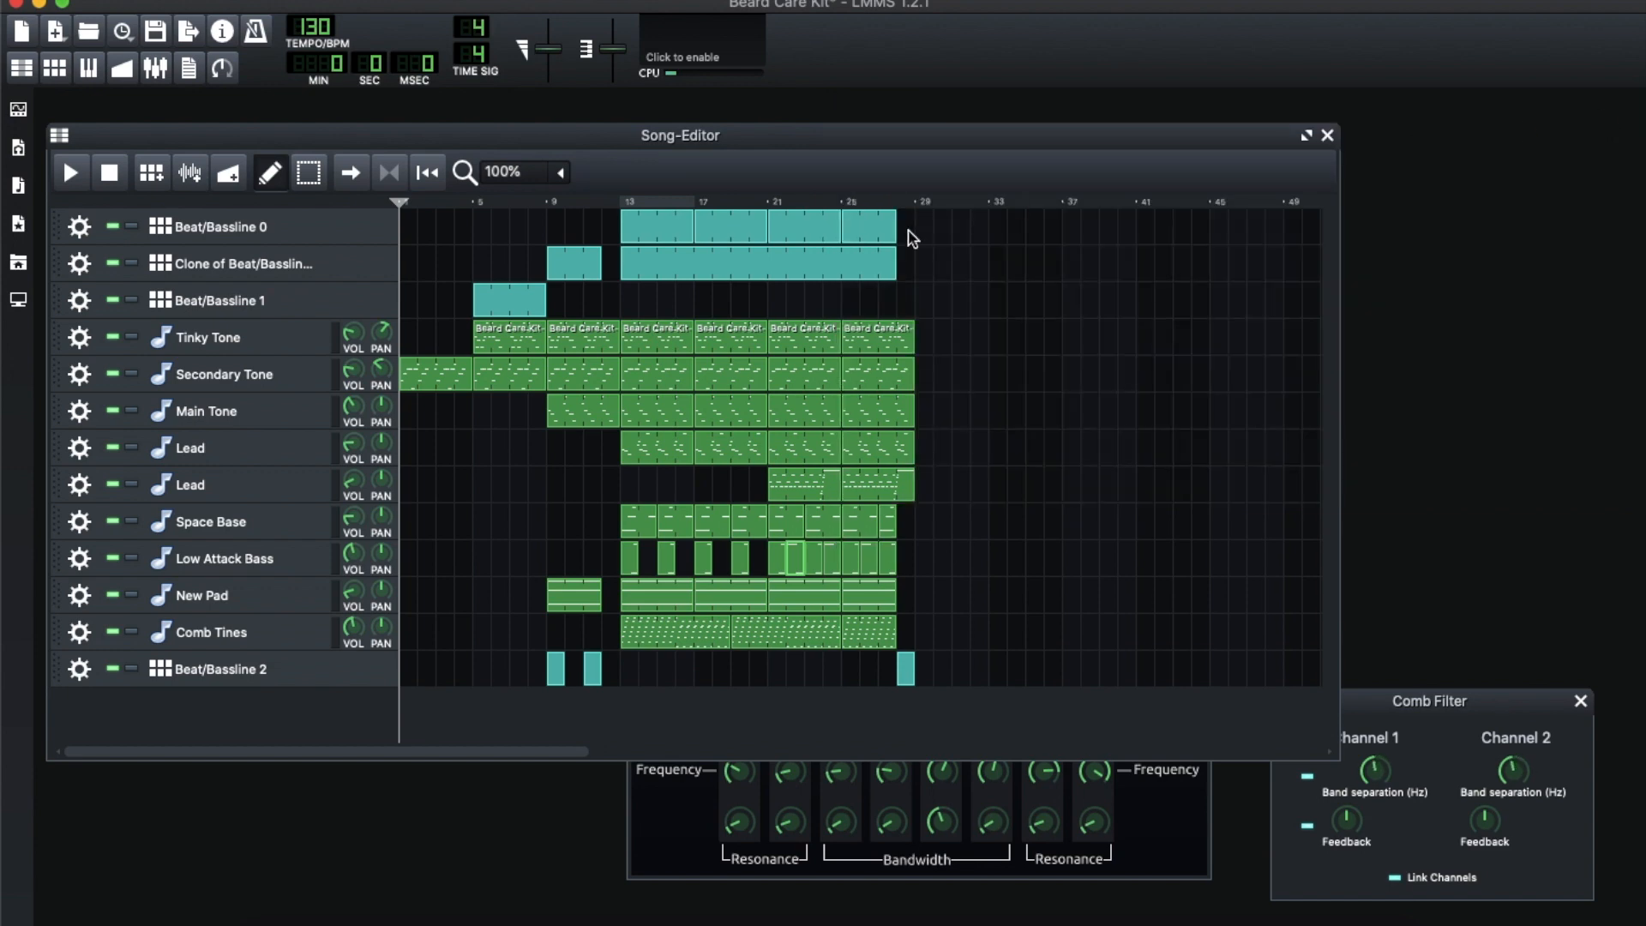
double_click(578, 269)
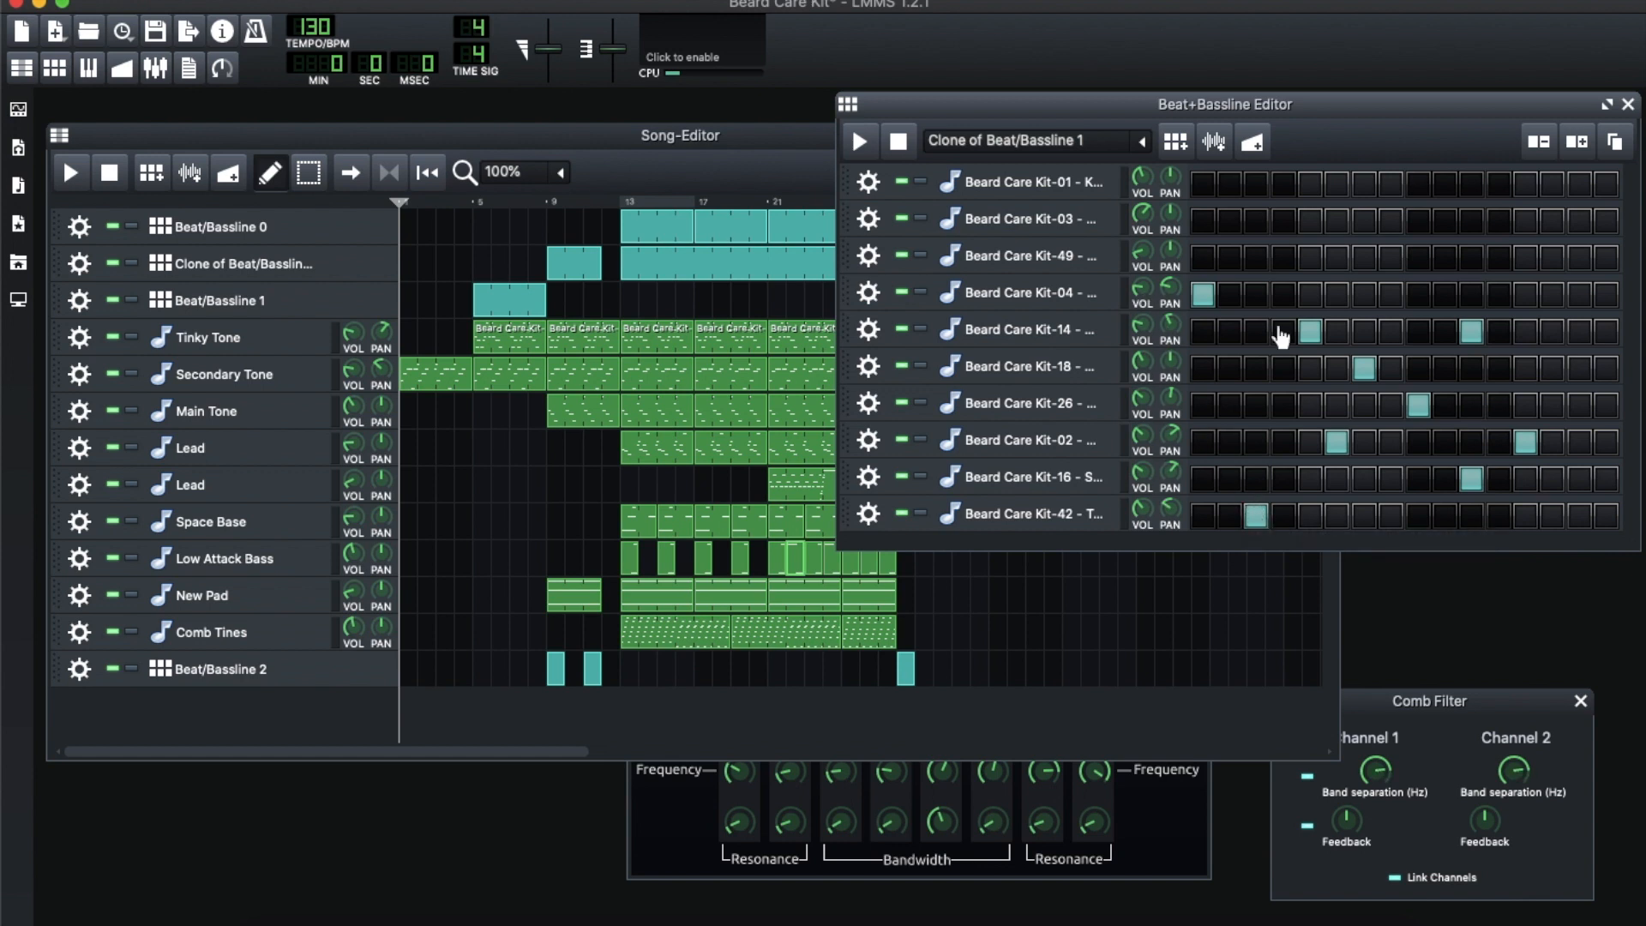
click(1628, 104)
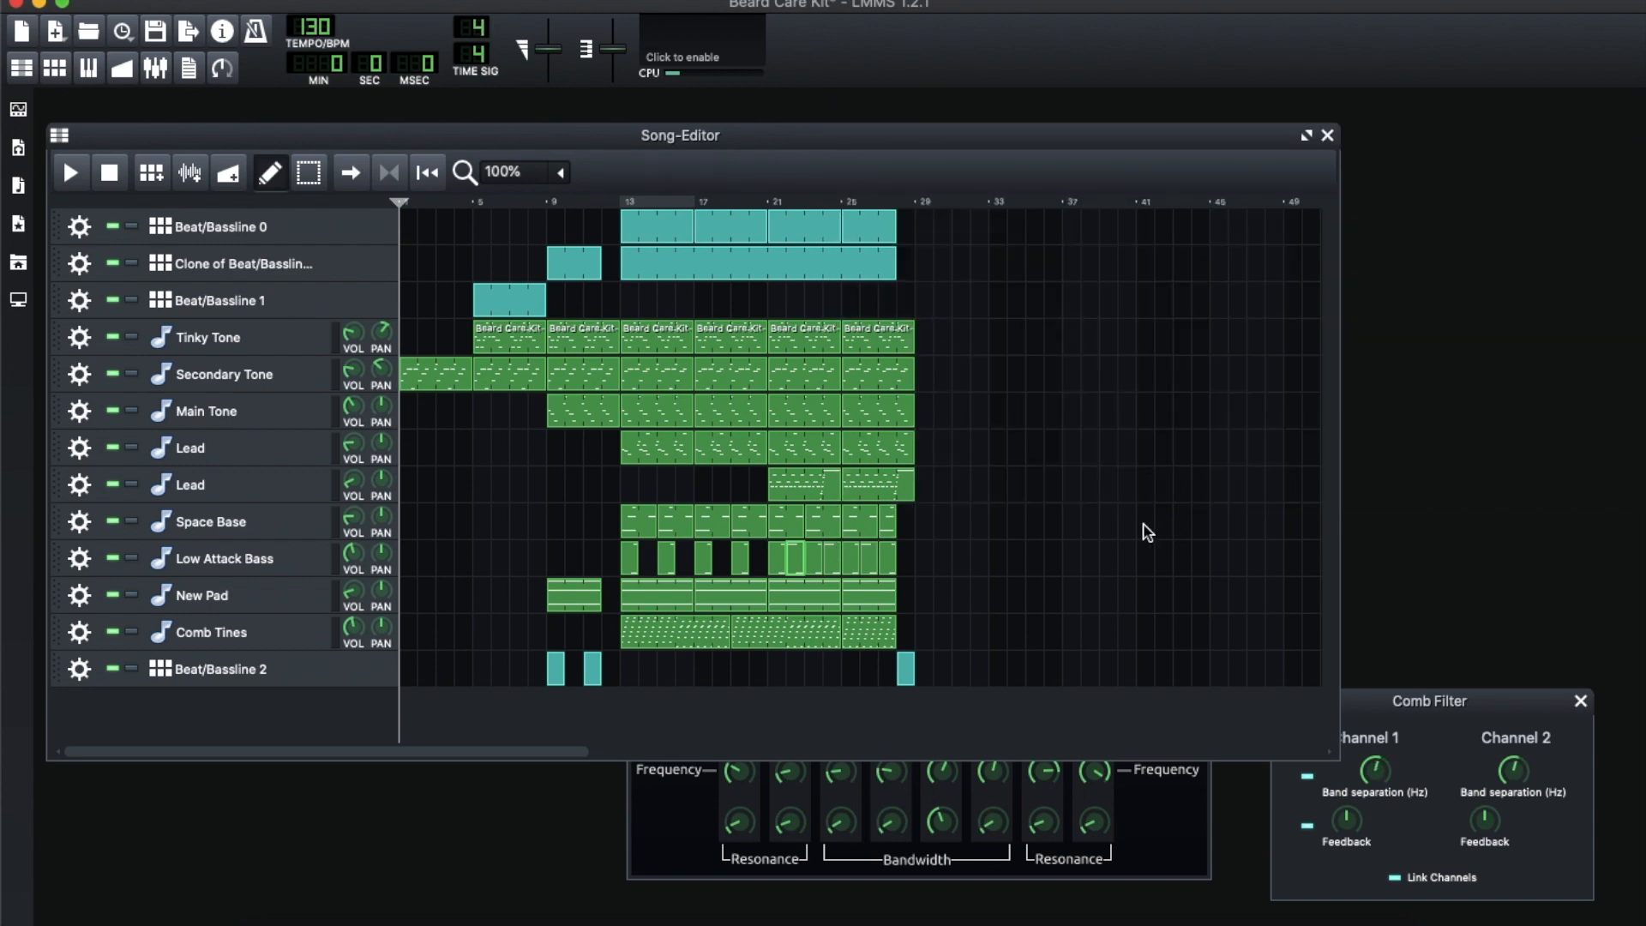
Open the Beard Care Kit-14 - Crickets instrument from the cloned pattern, raise the system volume and play a note
double_click(571, 268)
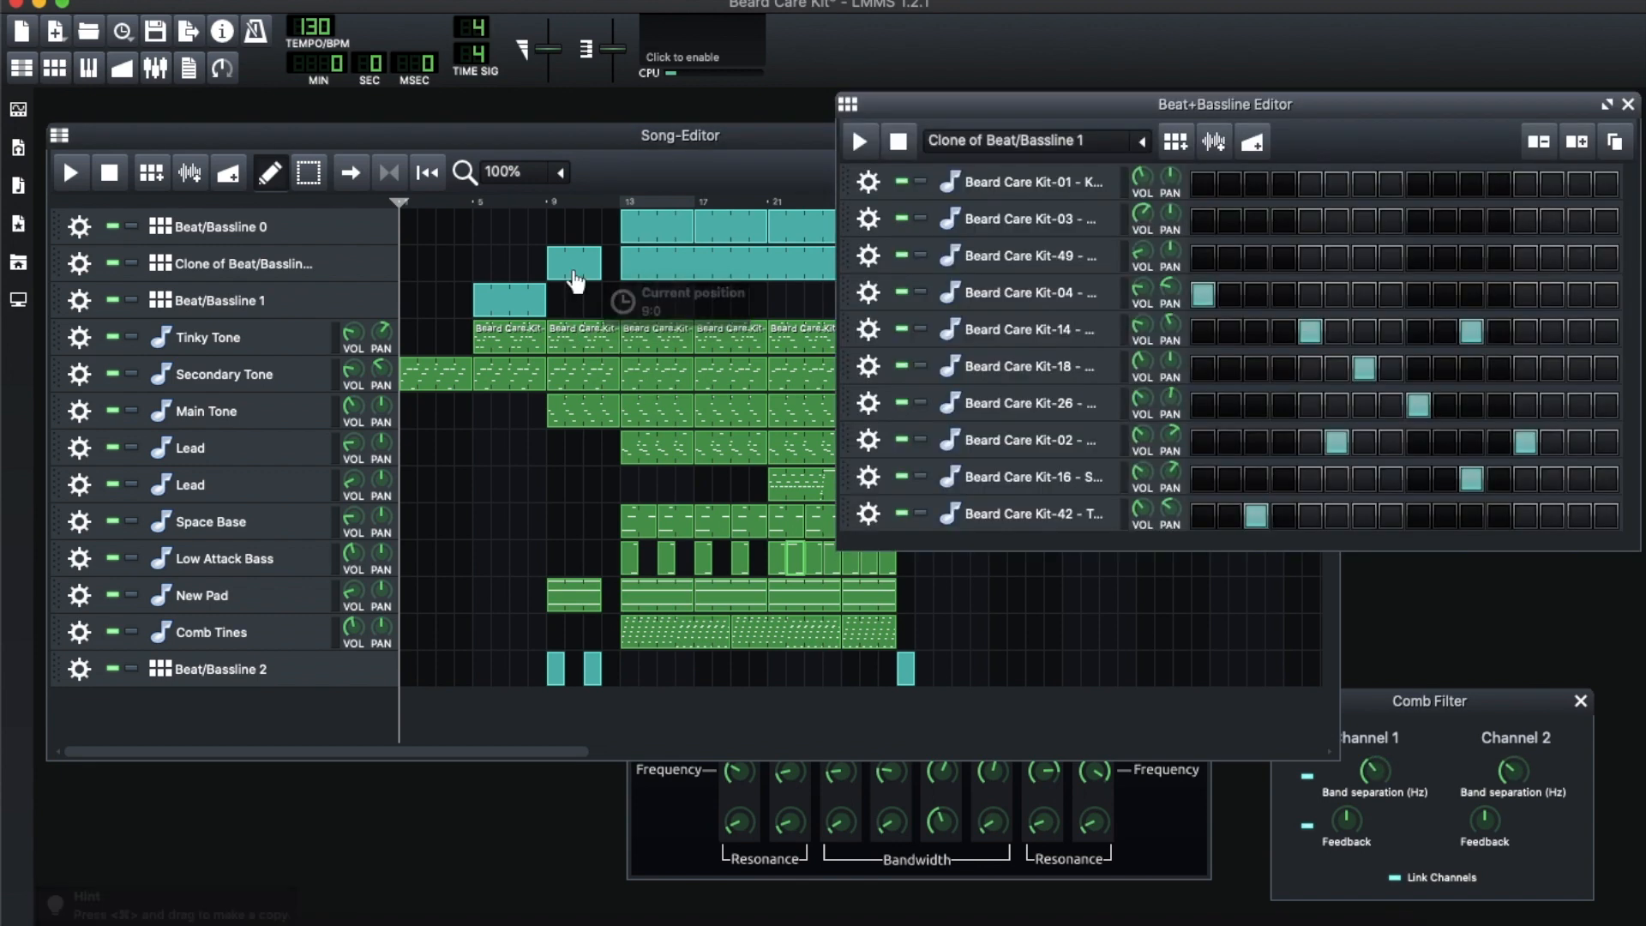
click(1096, 334)
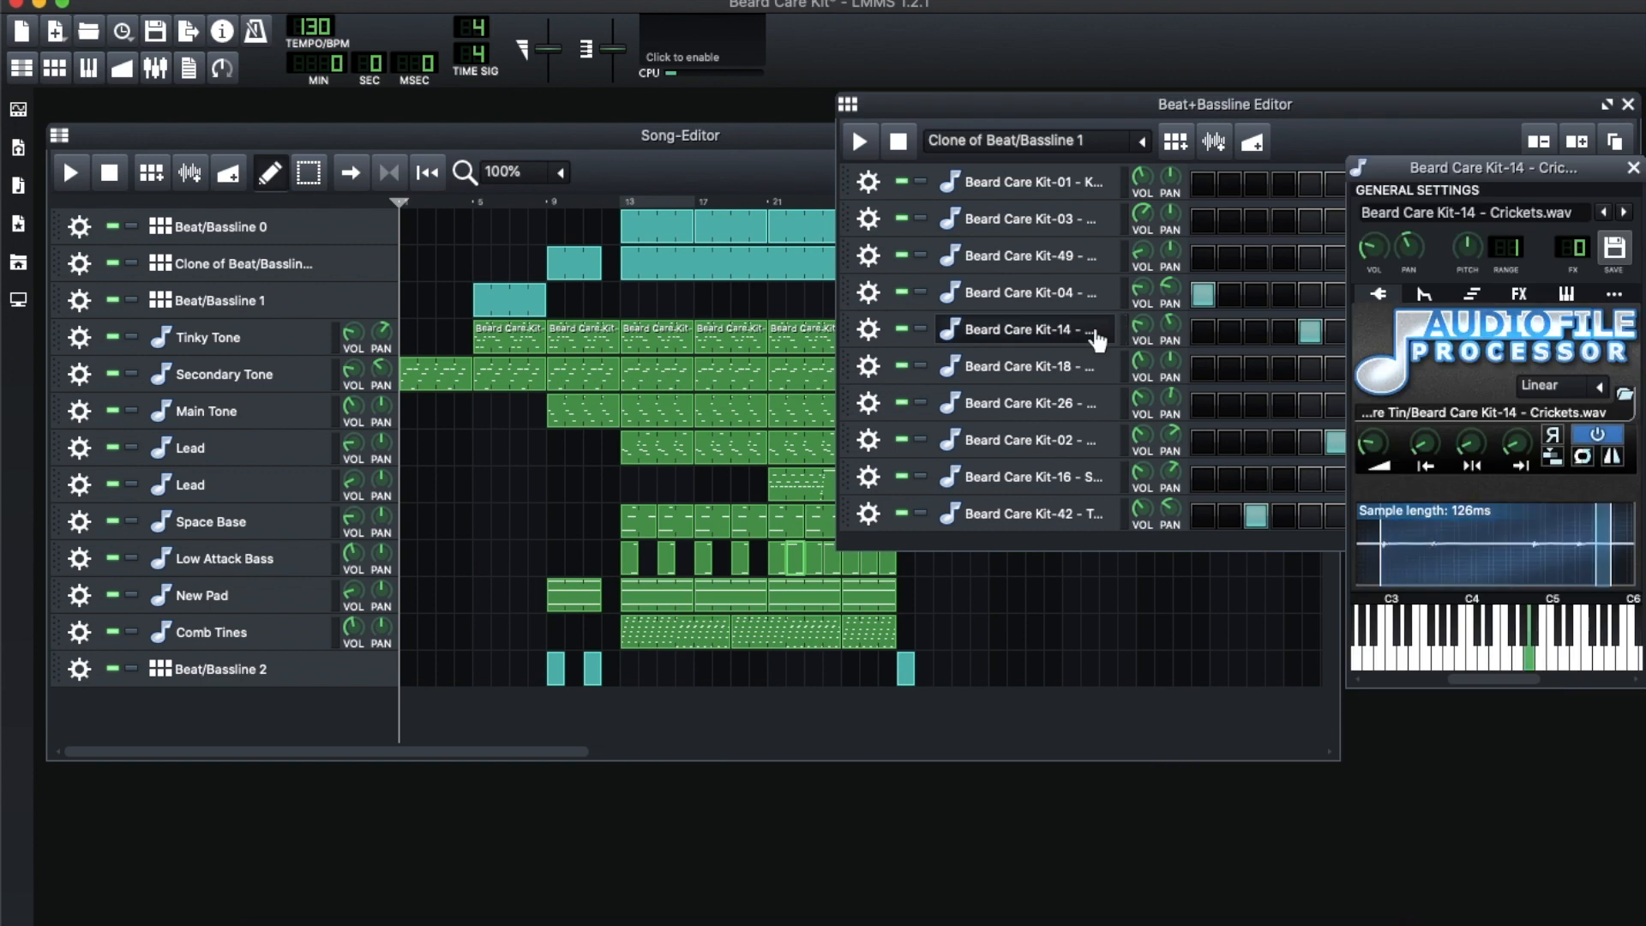
key(XF86AudioRaiseVolume)
key(y)
Open the Comb Tines instrument from the Song-Editor and play a run of low and high notes on it
click(728, 175)
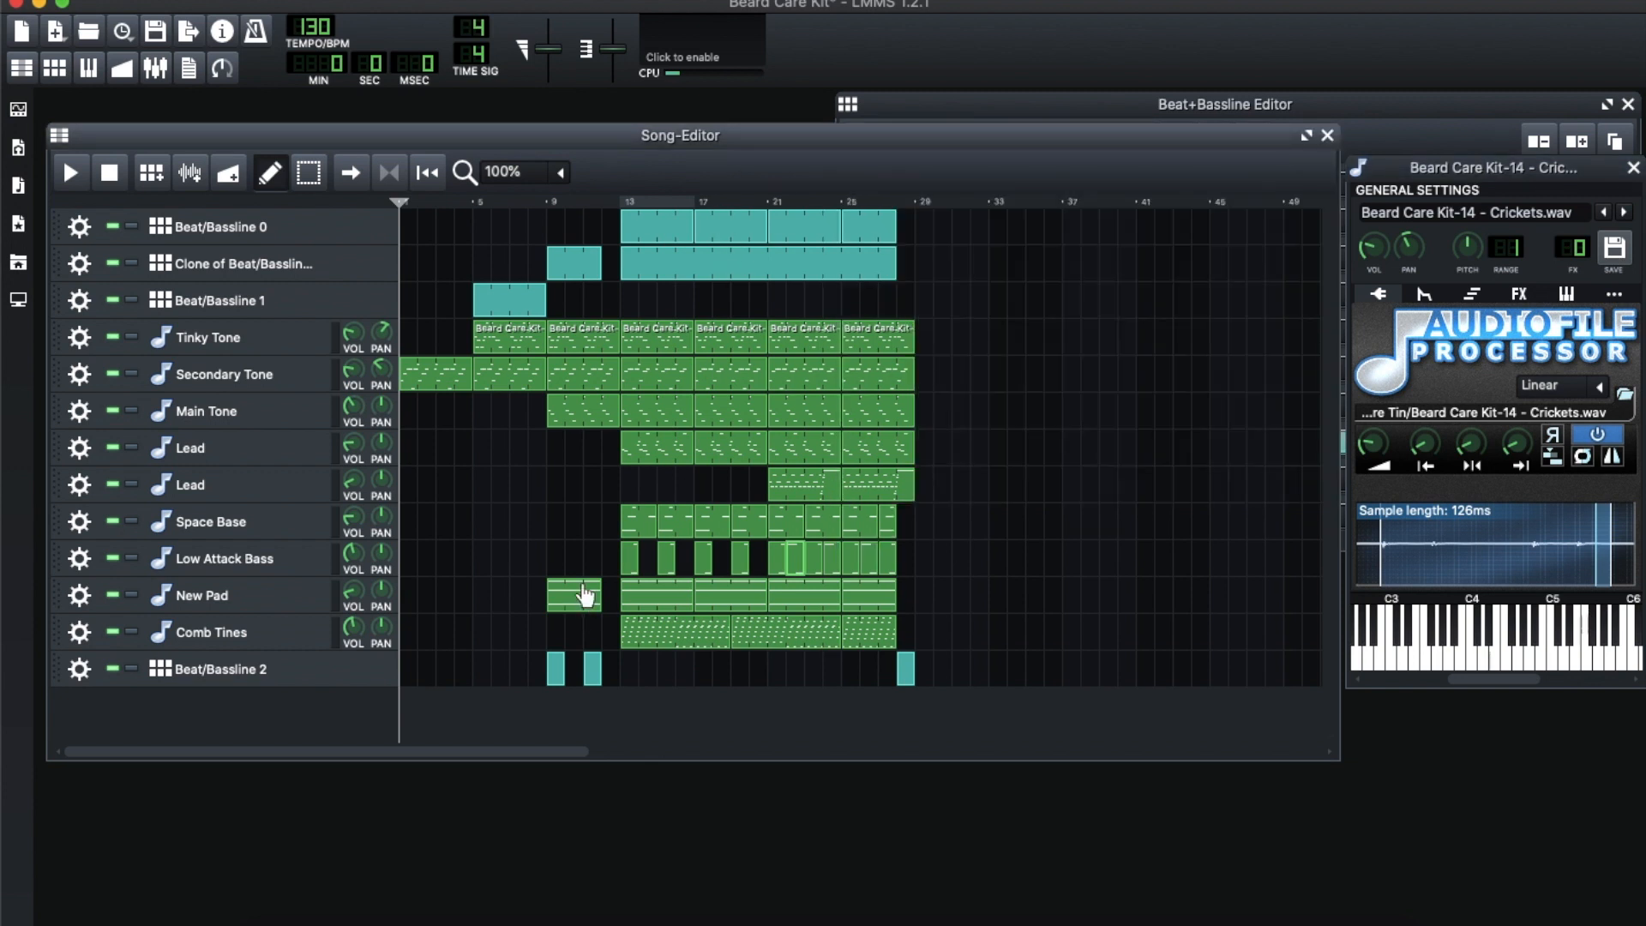
click(287, 632)
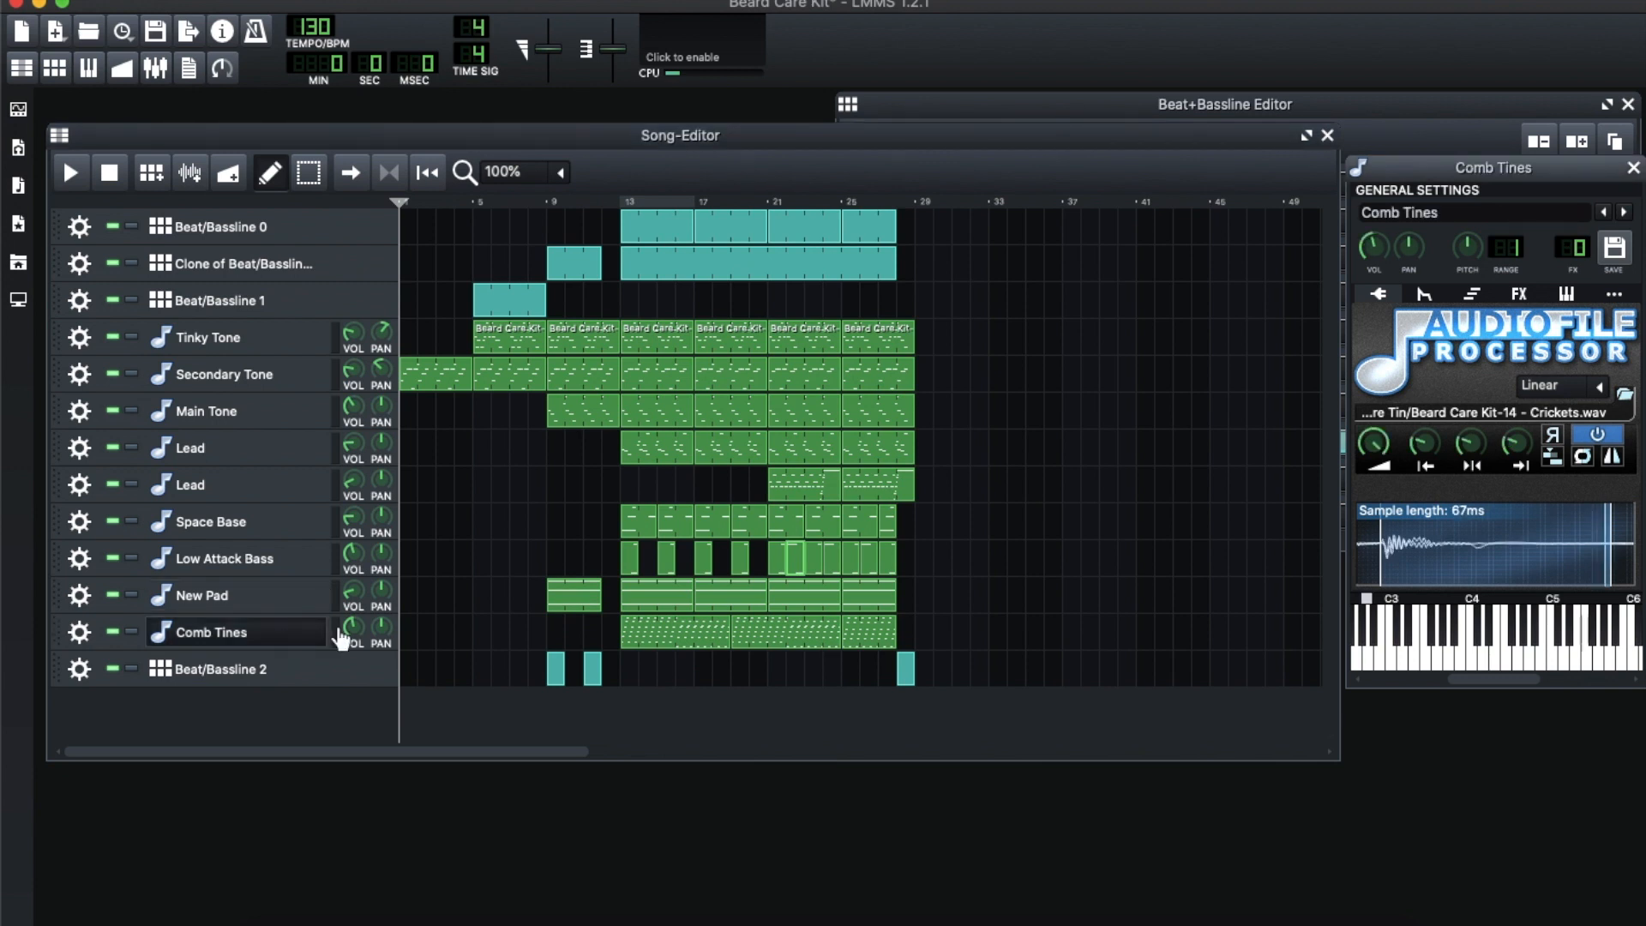
key(y)
key(t)
key(n)
key(b)
key(z)
key(x)
key(v)
key(n)
key(q)
key(w)
Listen to the full song from the beginning and solo the Comb Tines track during playback
click(609, 203)
mouse_move(609, 206)
mouse_down()
mouse_move(364, 187)
mouse_move(674, 198)
mouse_move(352, 197)
mouse_up()
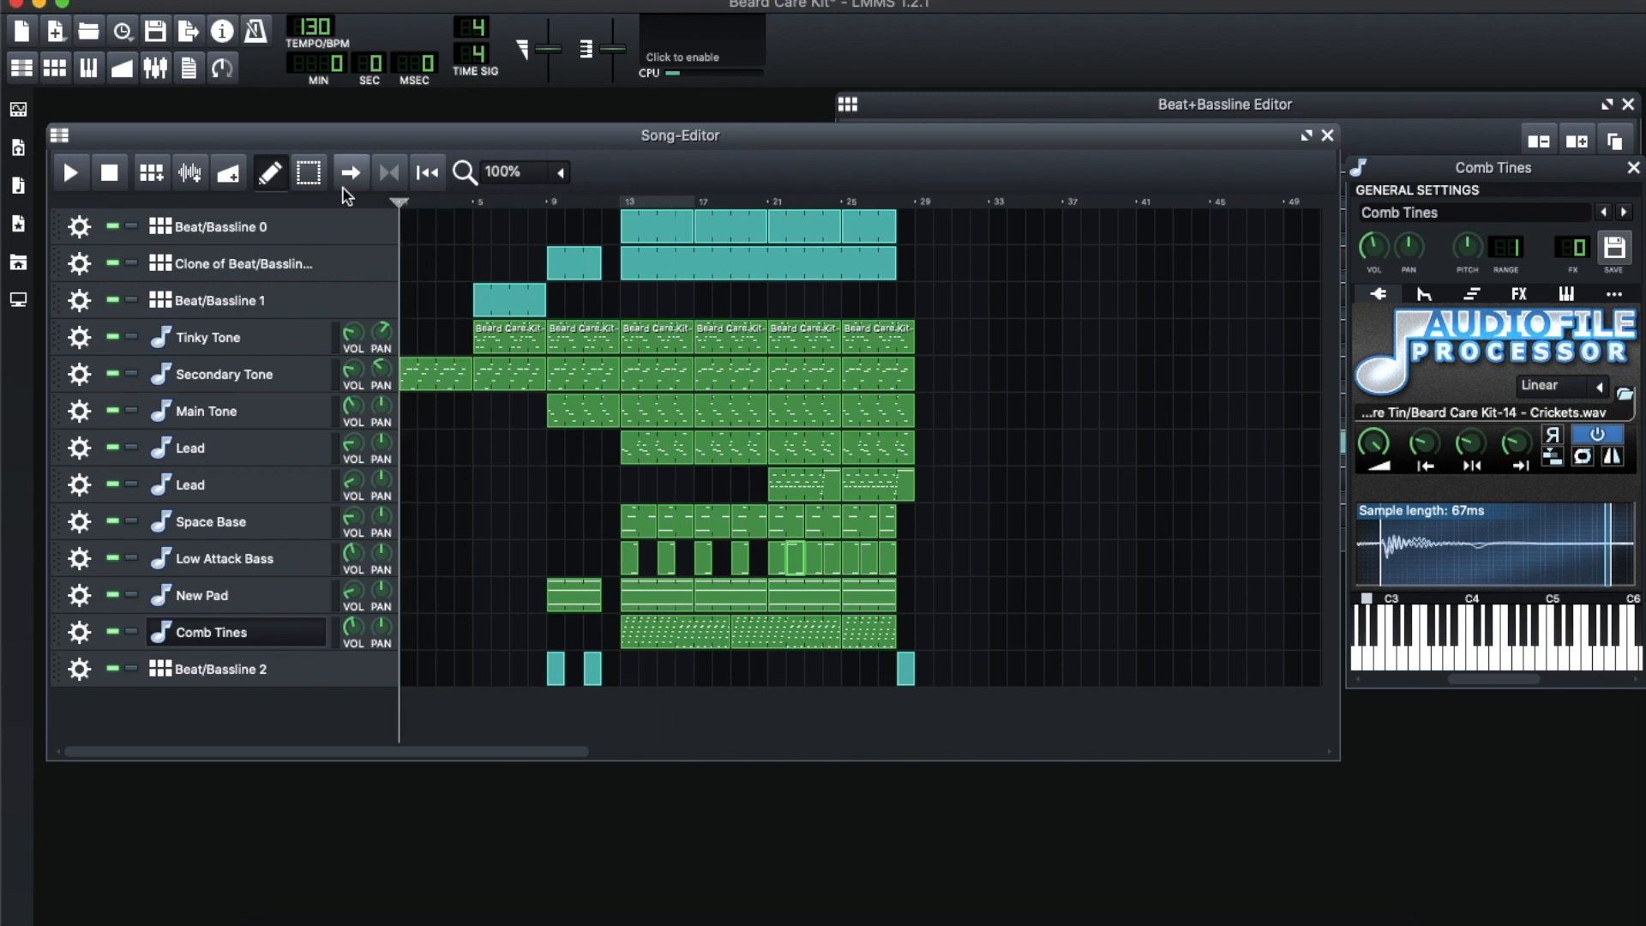
click(73, 174)
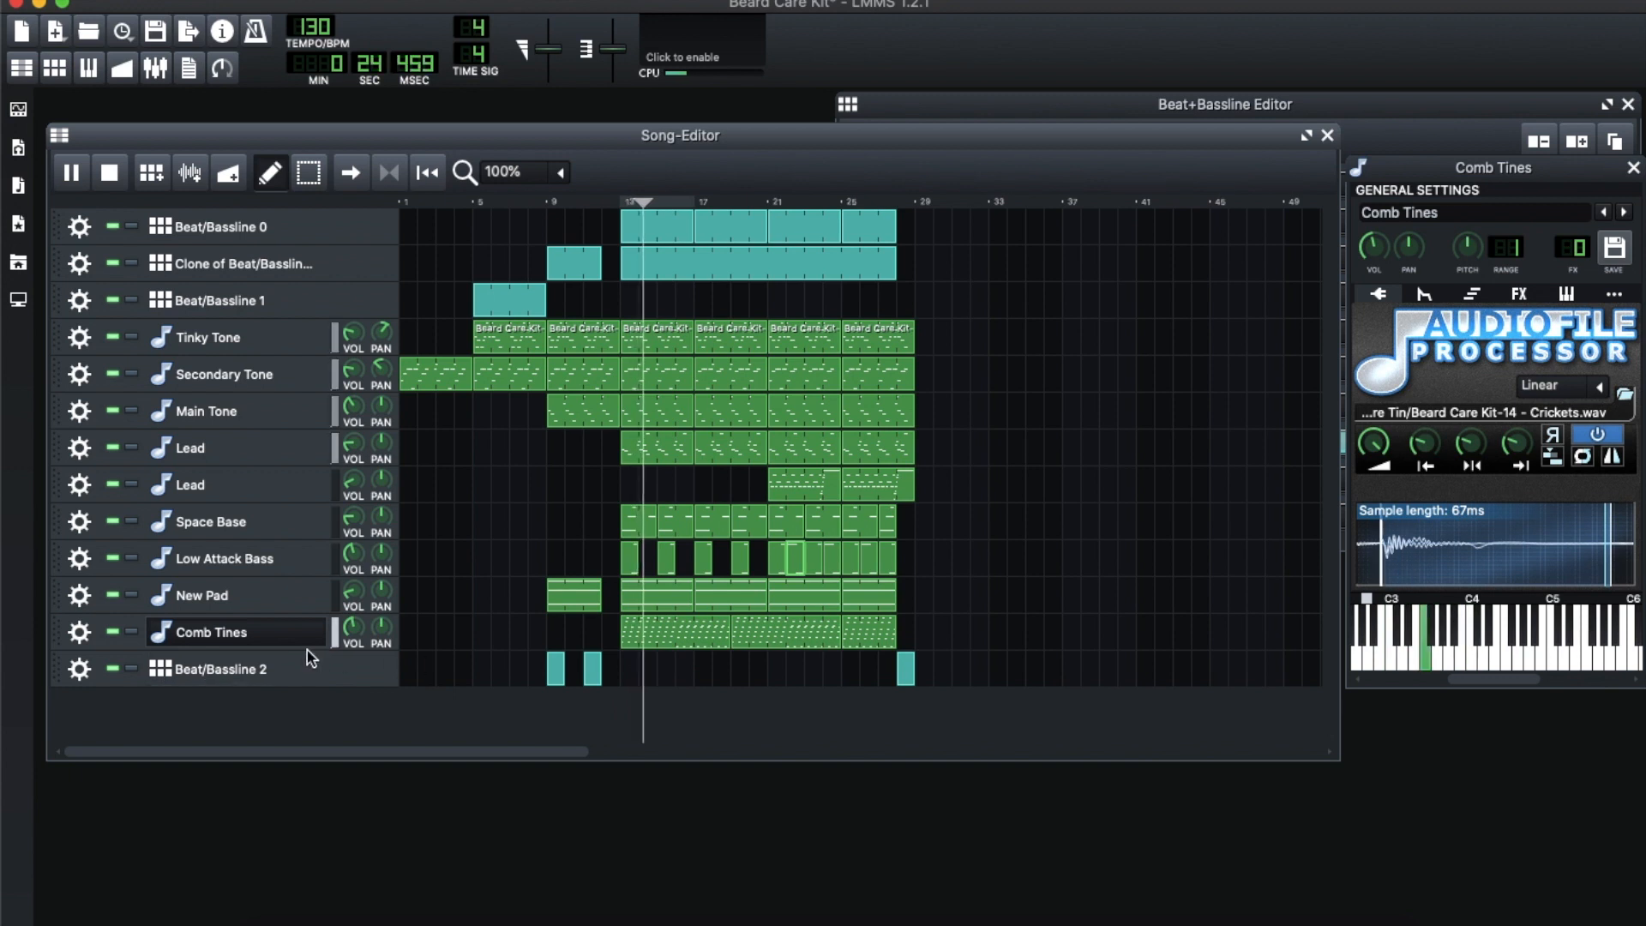
click(136, 632)
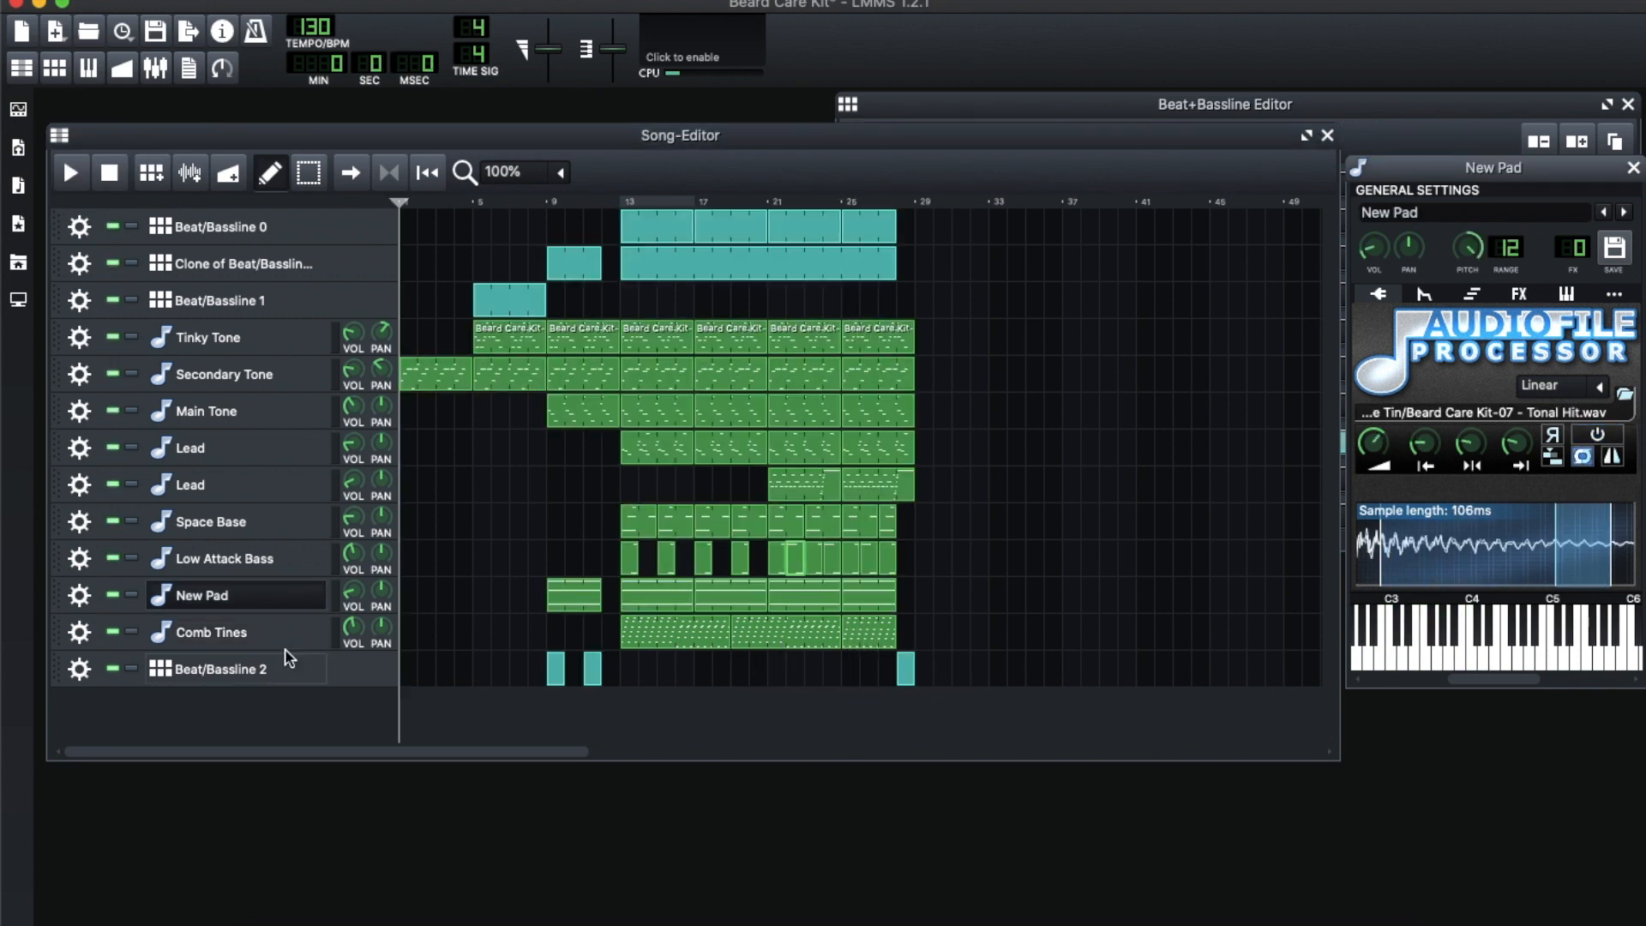
Open the Comb Tines instrument, switch to the New Pad instrument and play a low and a high note on it
click(271, 642)
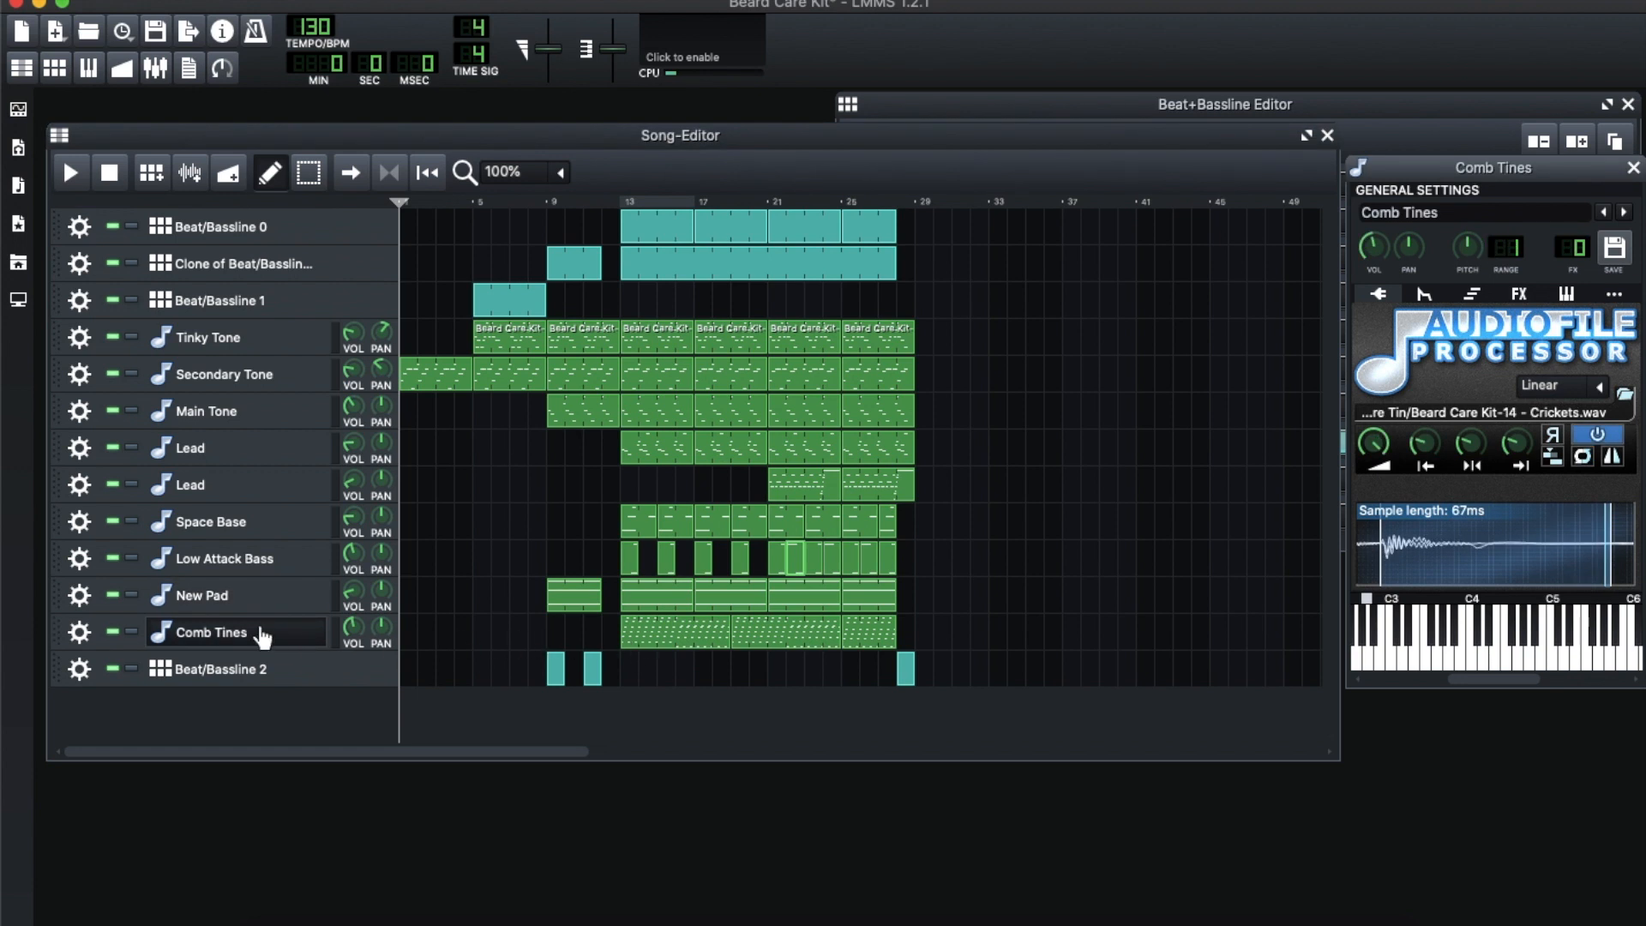
click(249, 607)
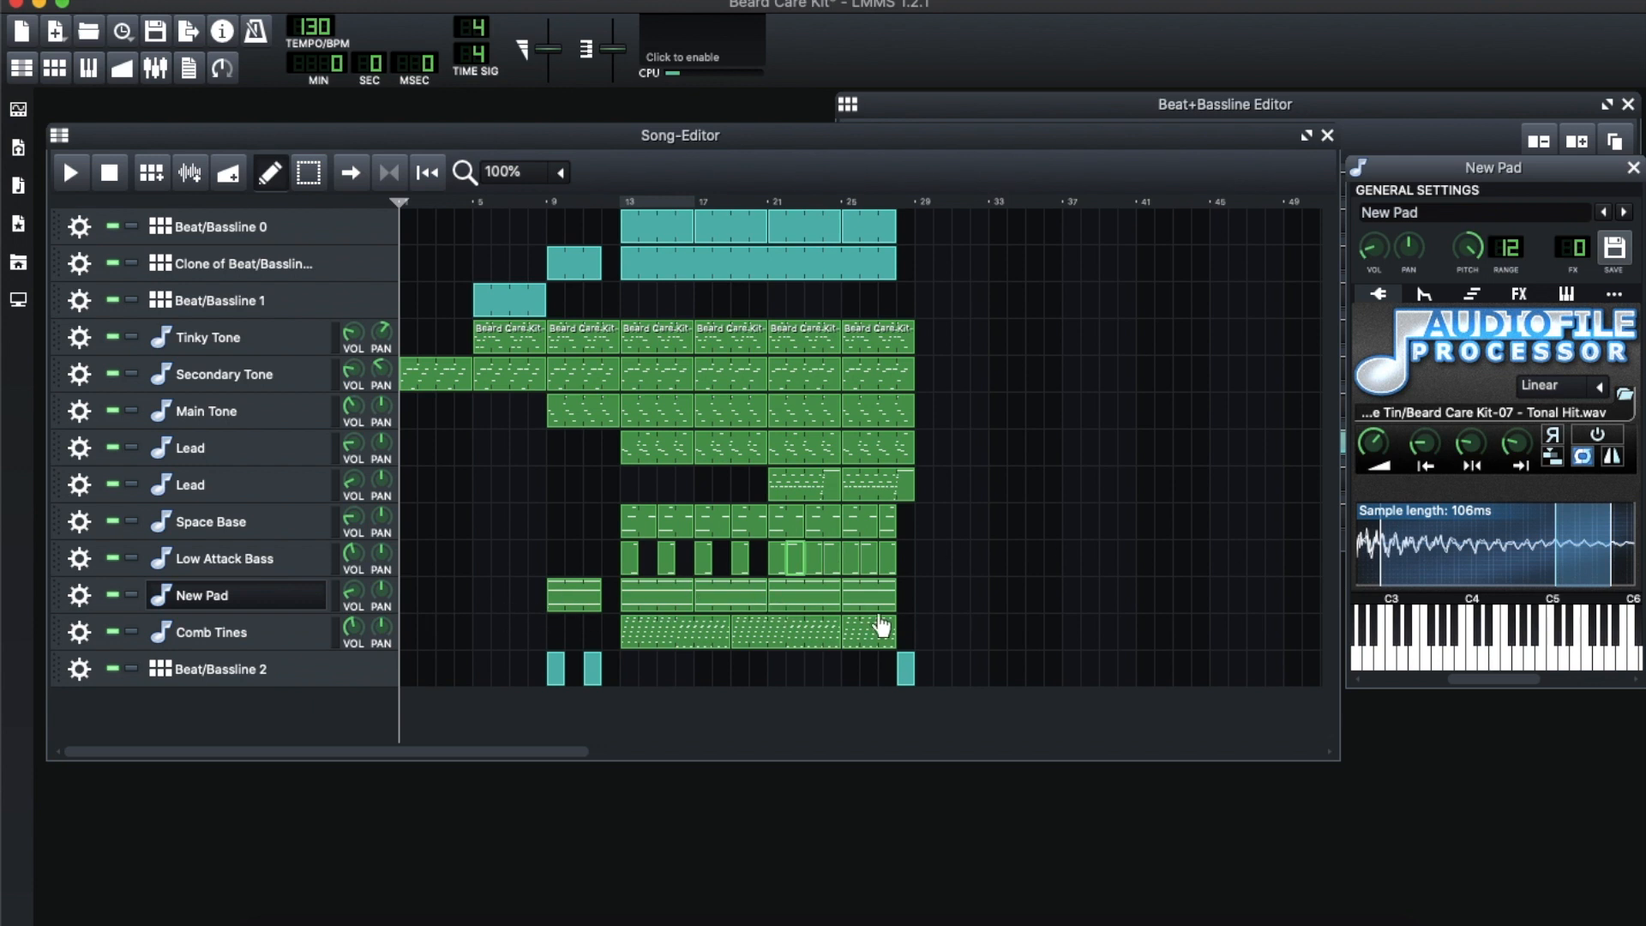
key(z)
key(q)
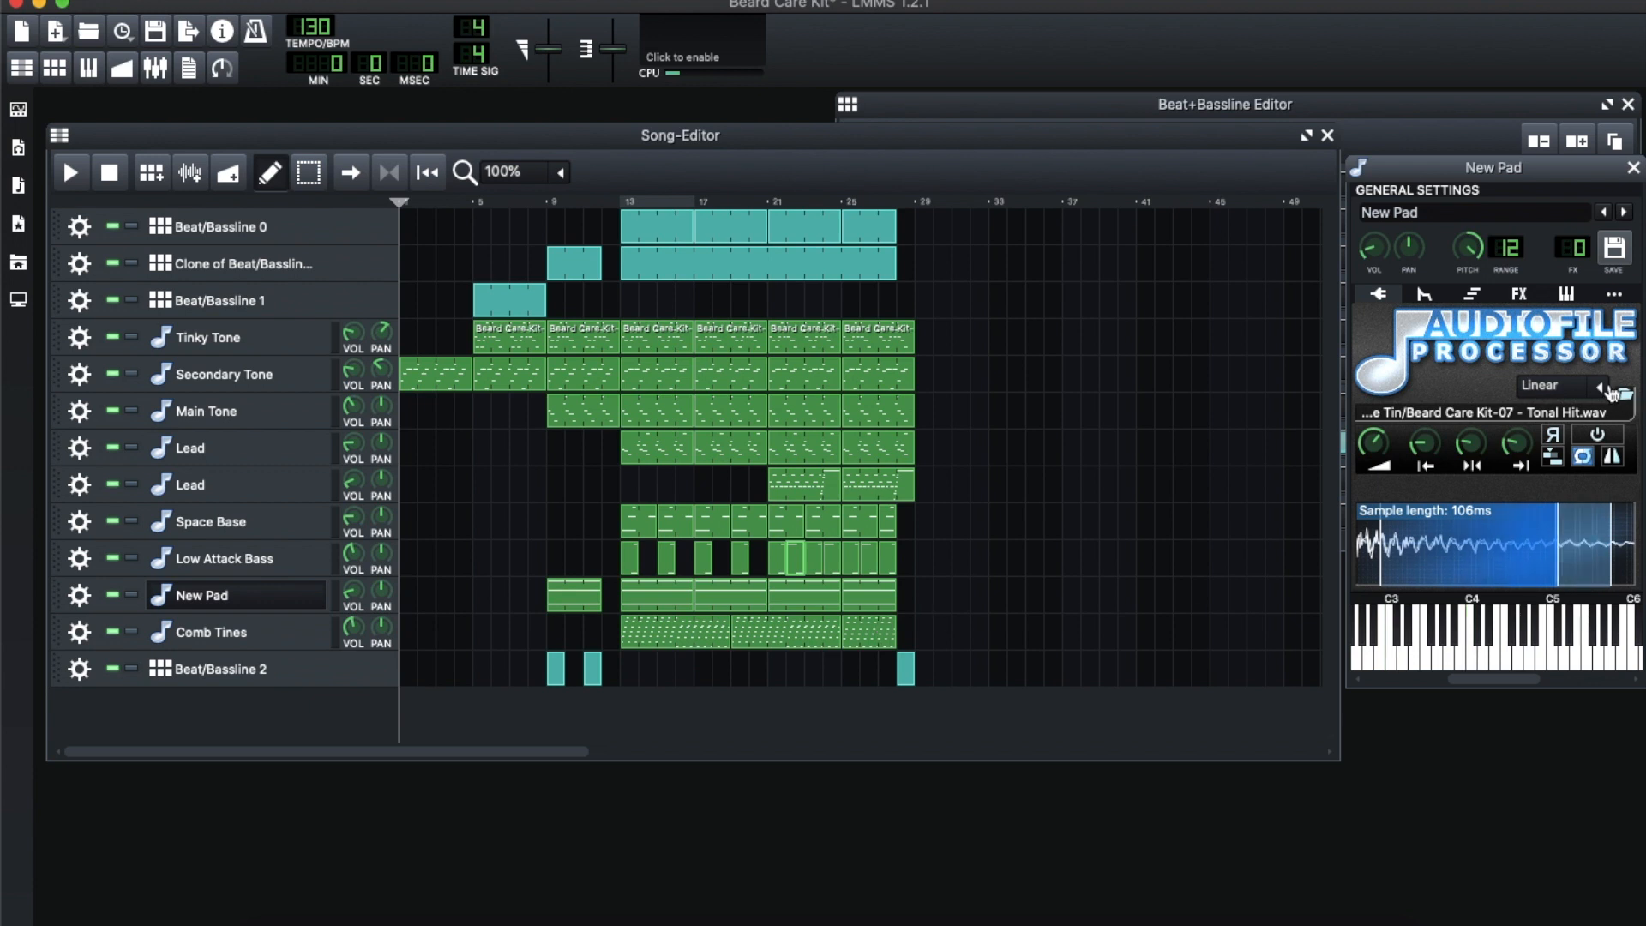
Inspect New Pad's Comb Filter controls in its effects chain and the settings of LFO Controller 1 in the Controller Rack
click(1521, 295)
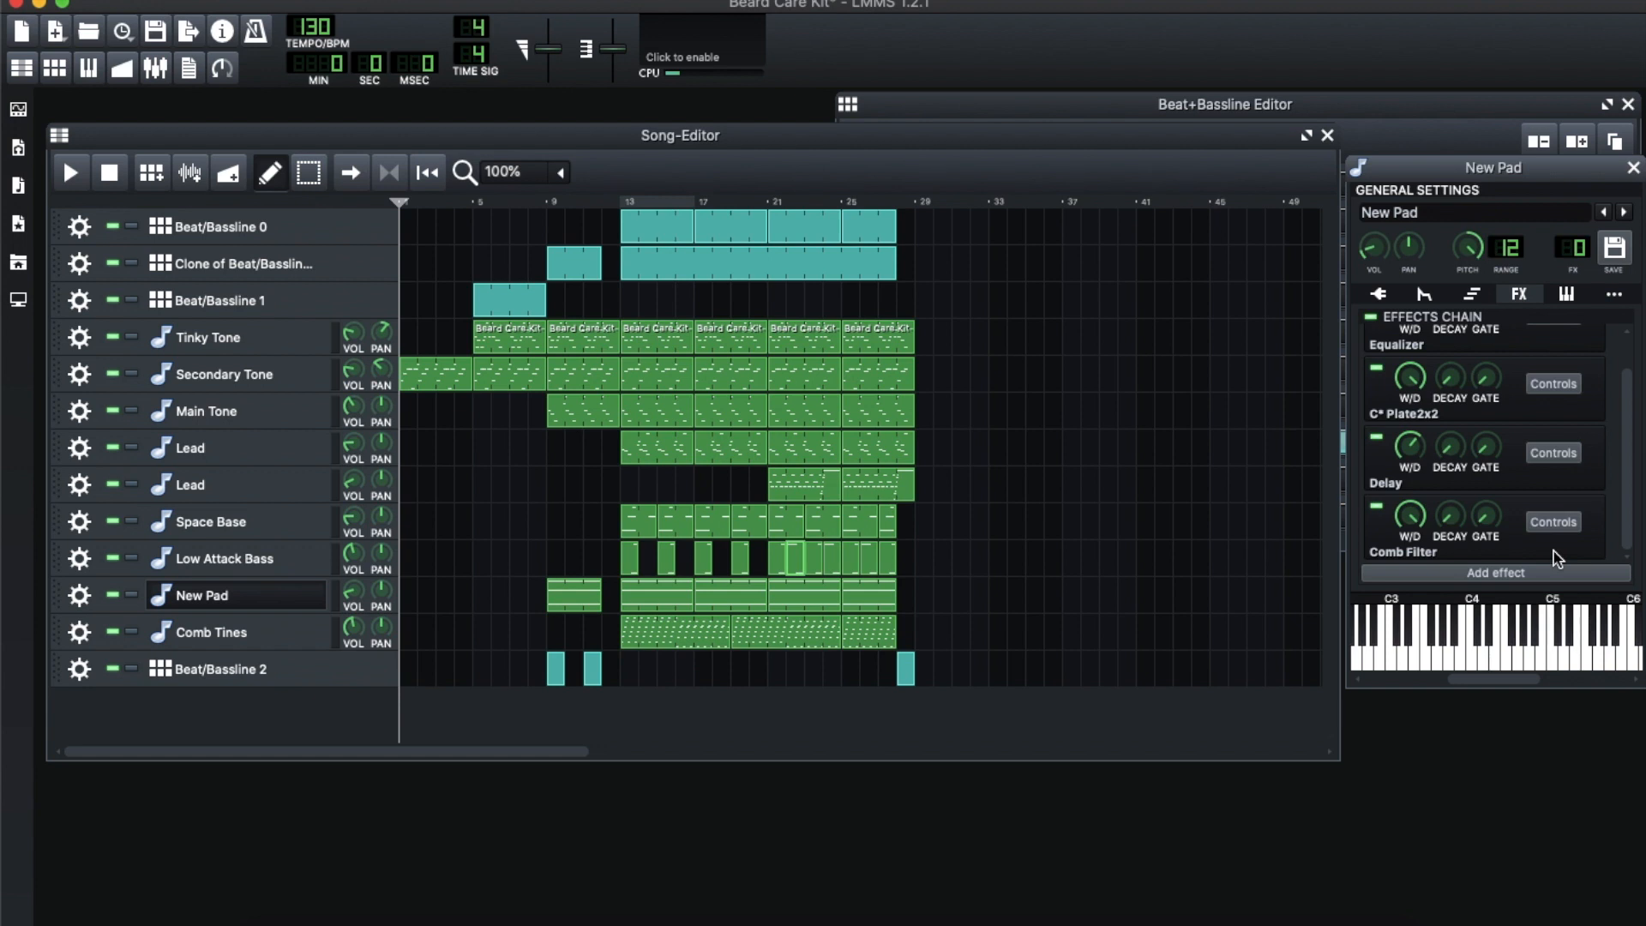
key(z)
key(q)
click(1558, 526)
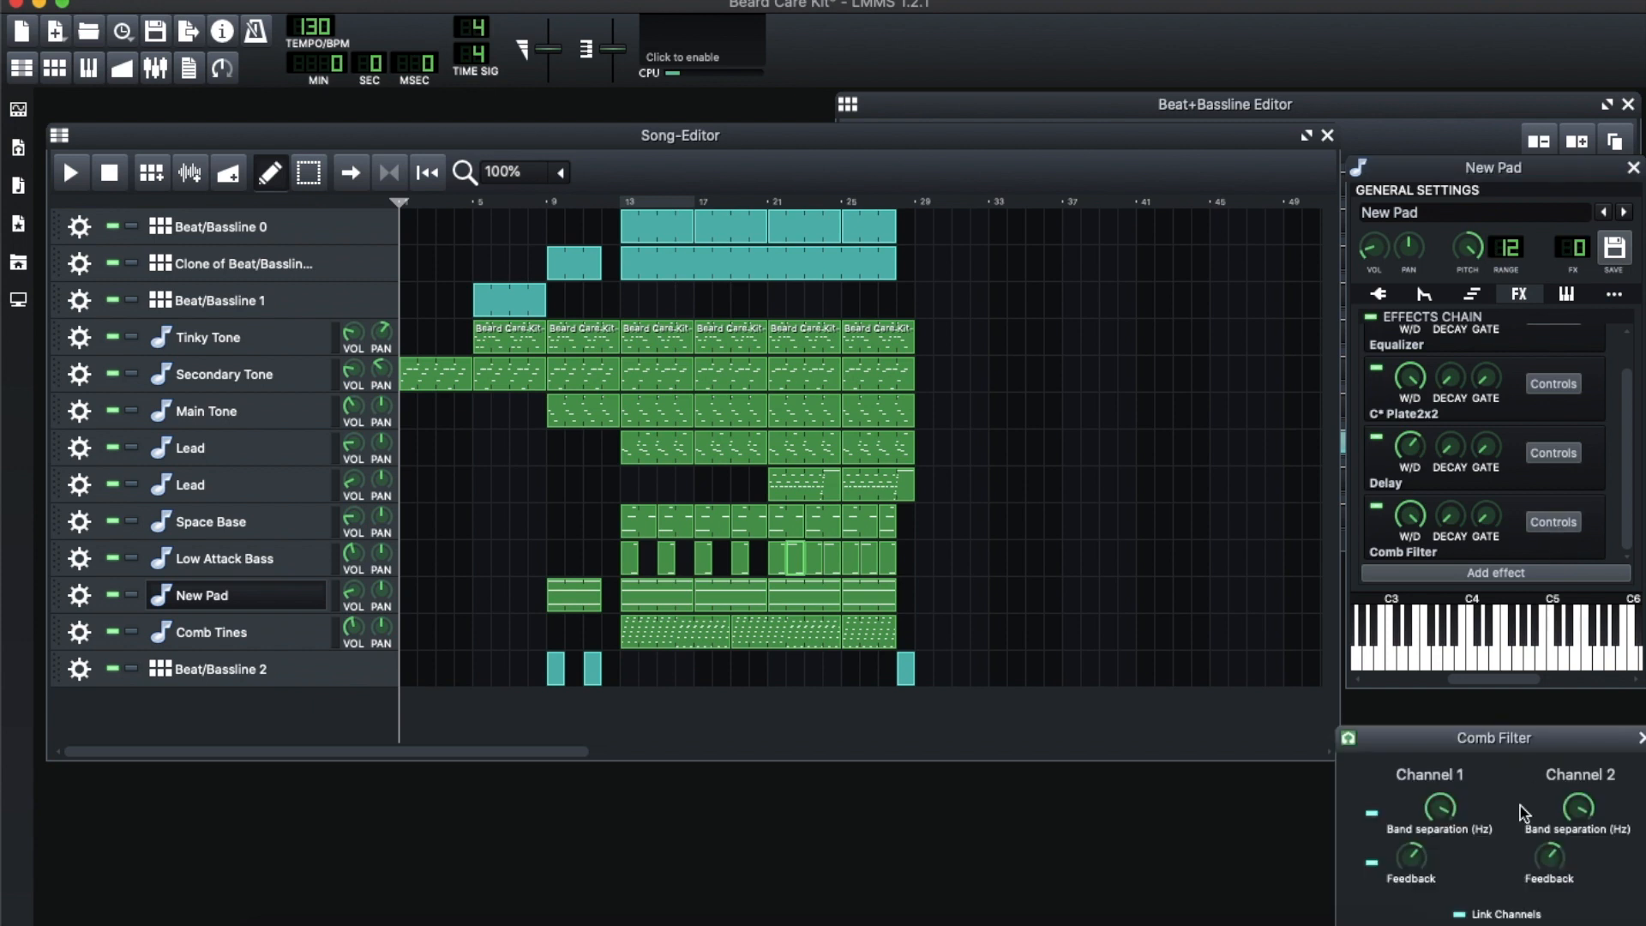
drag(1427, 819, 1454, 832)
click(222, 68)
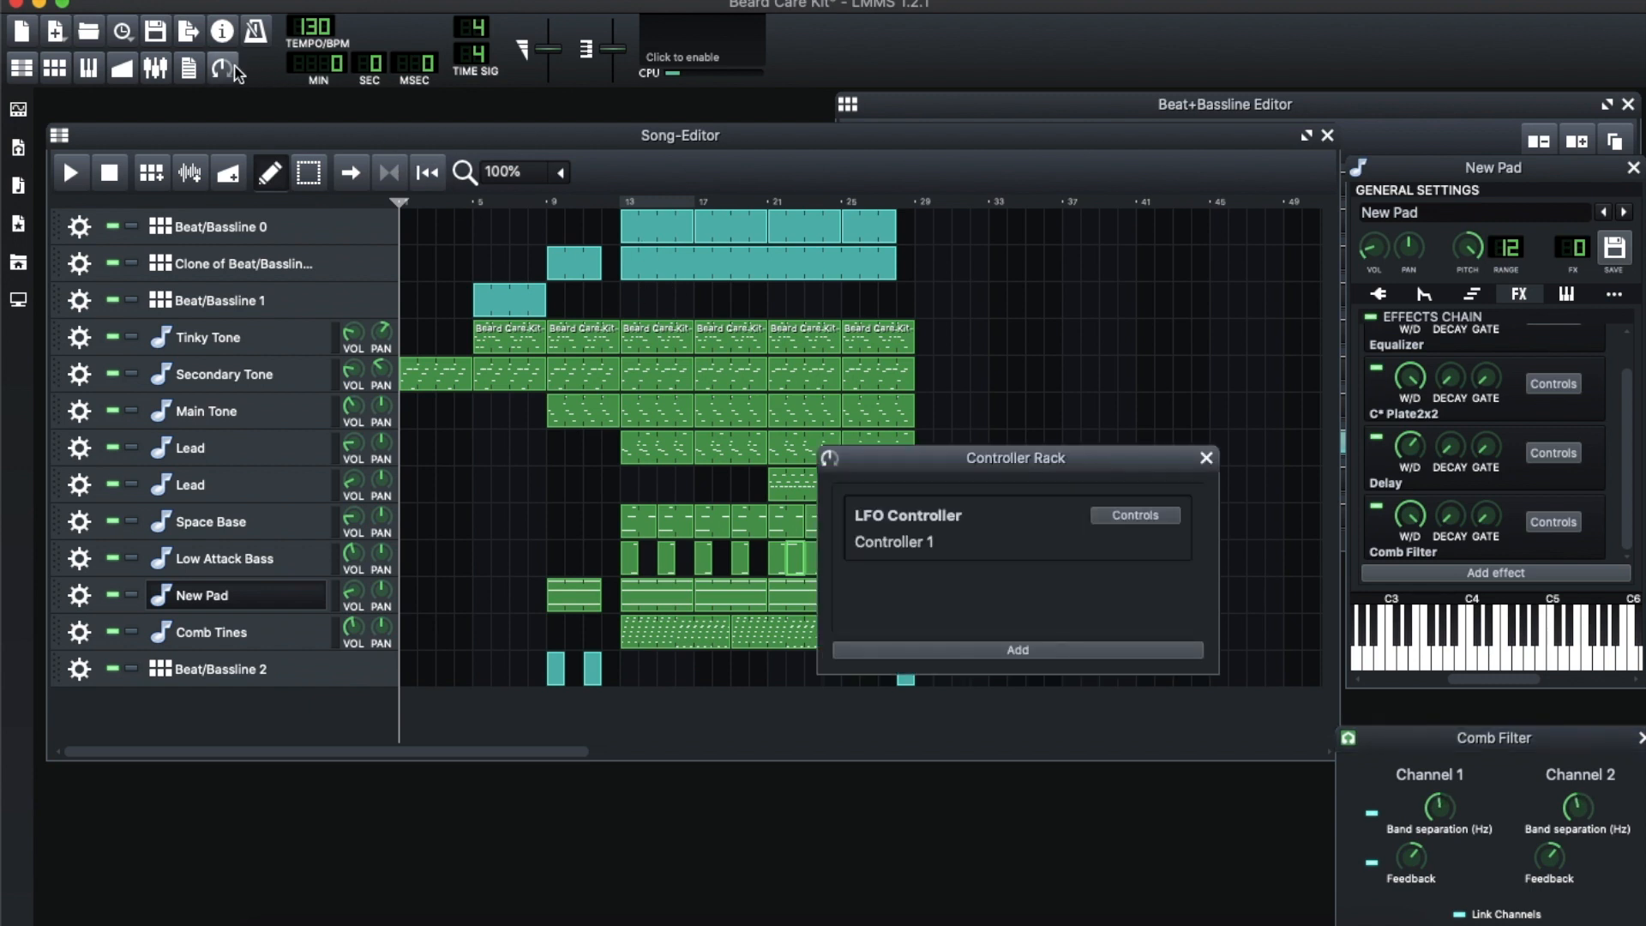
click(1135, 515)
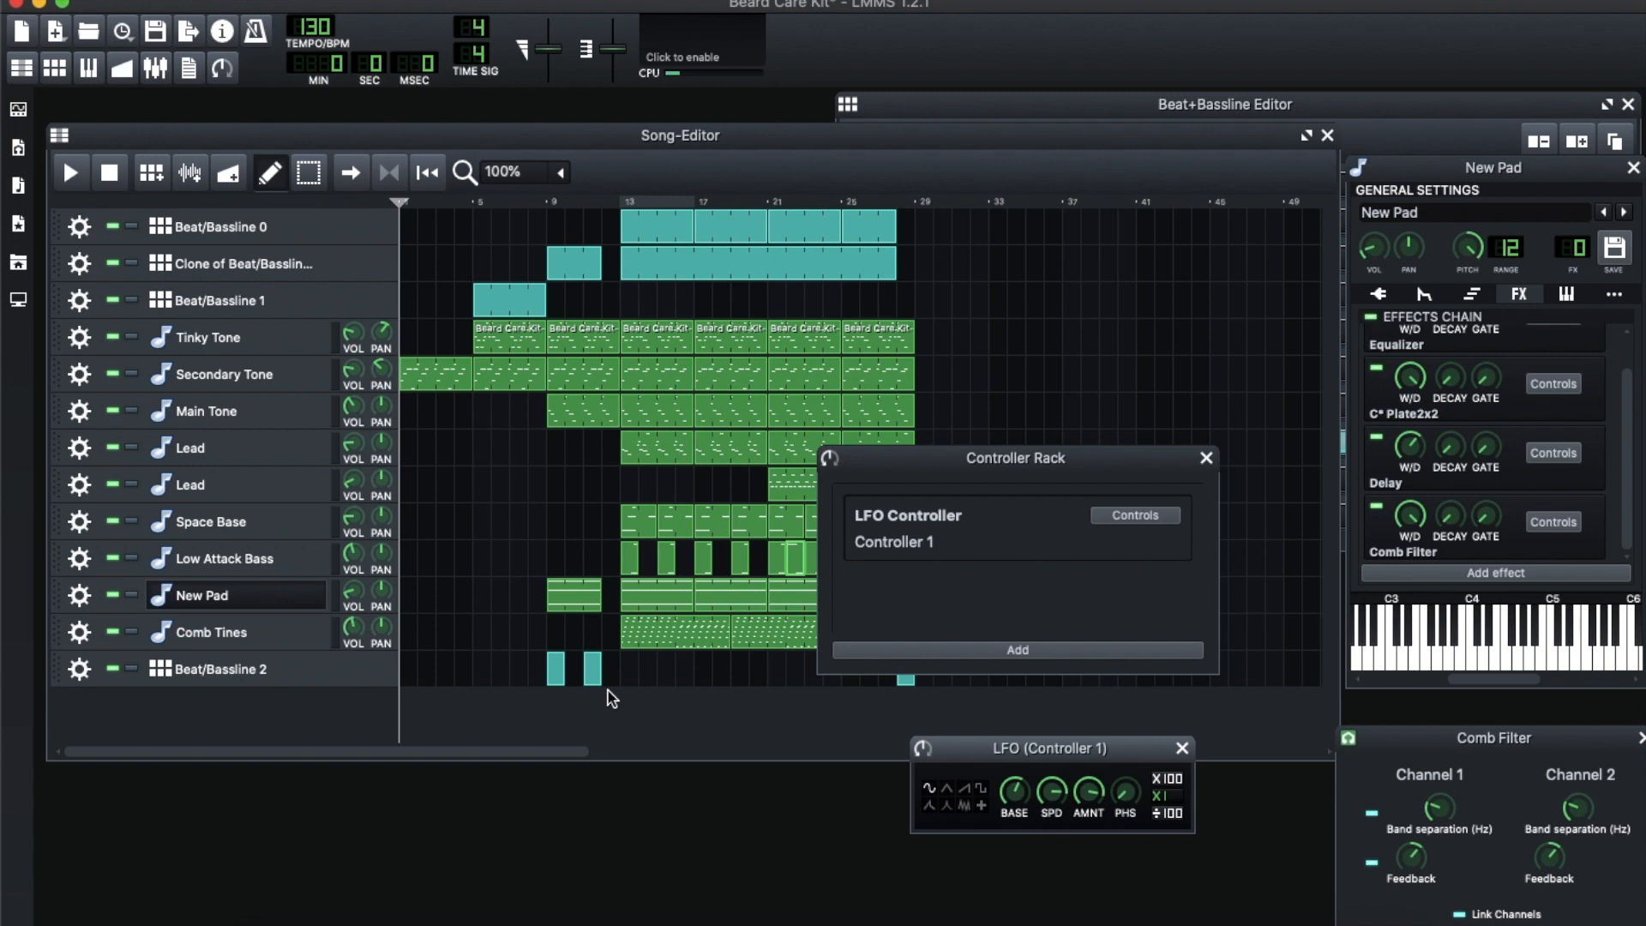
Open the Comb Tines instrument and play the same low note on it repeatedly
click(263, 645)
key(z)
key(z)
key(z)
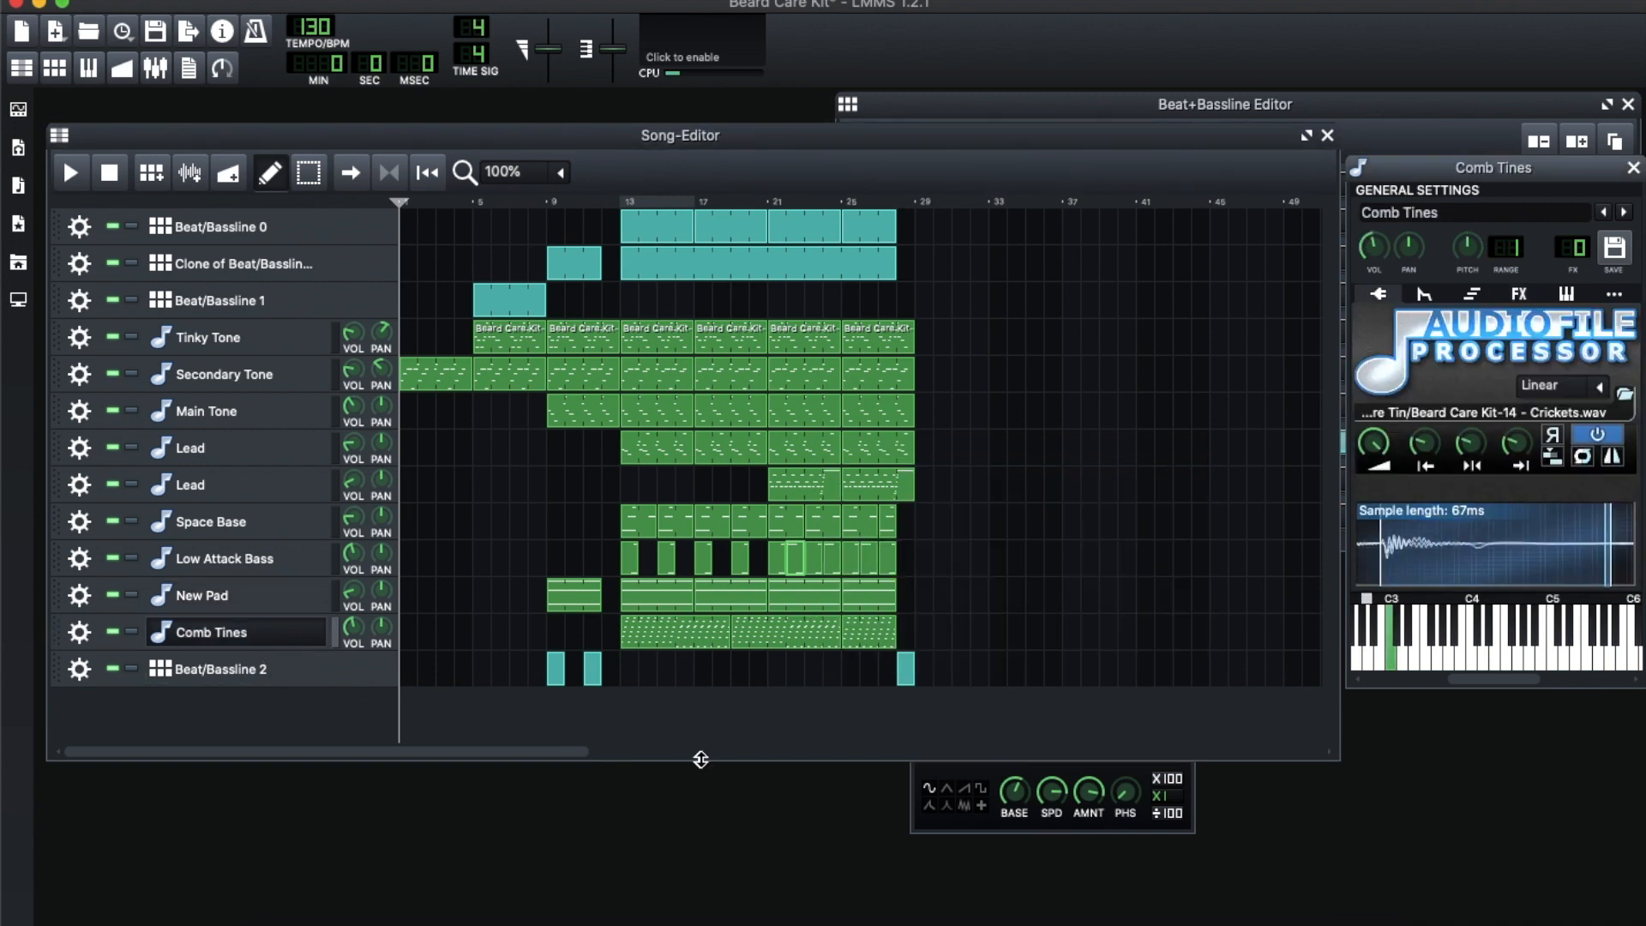
key(z)
key(z)
key(z)
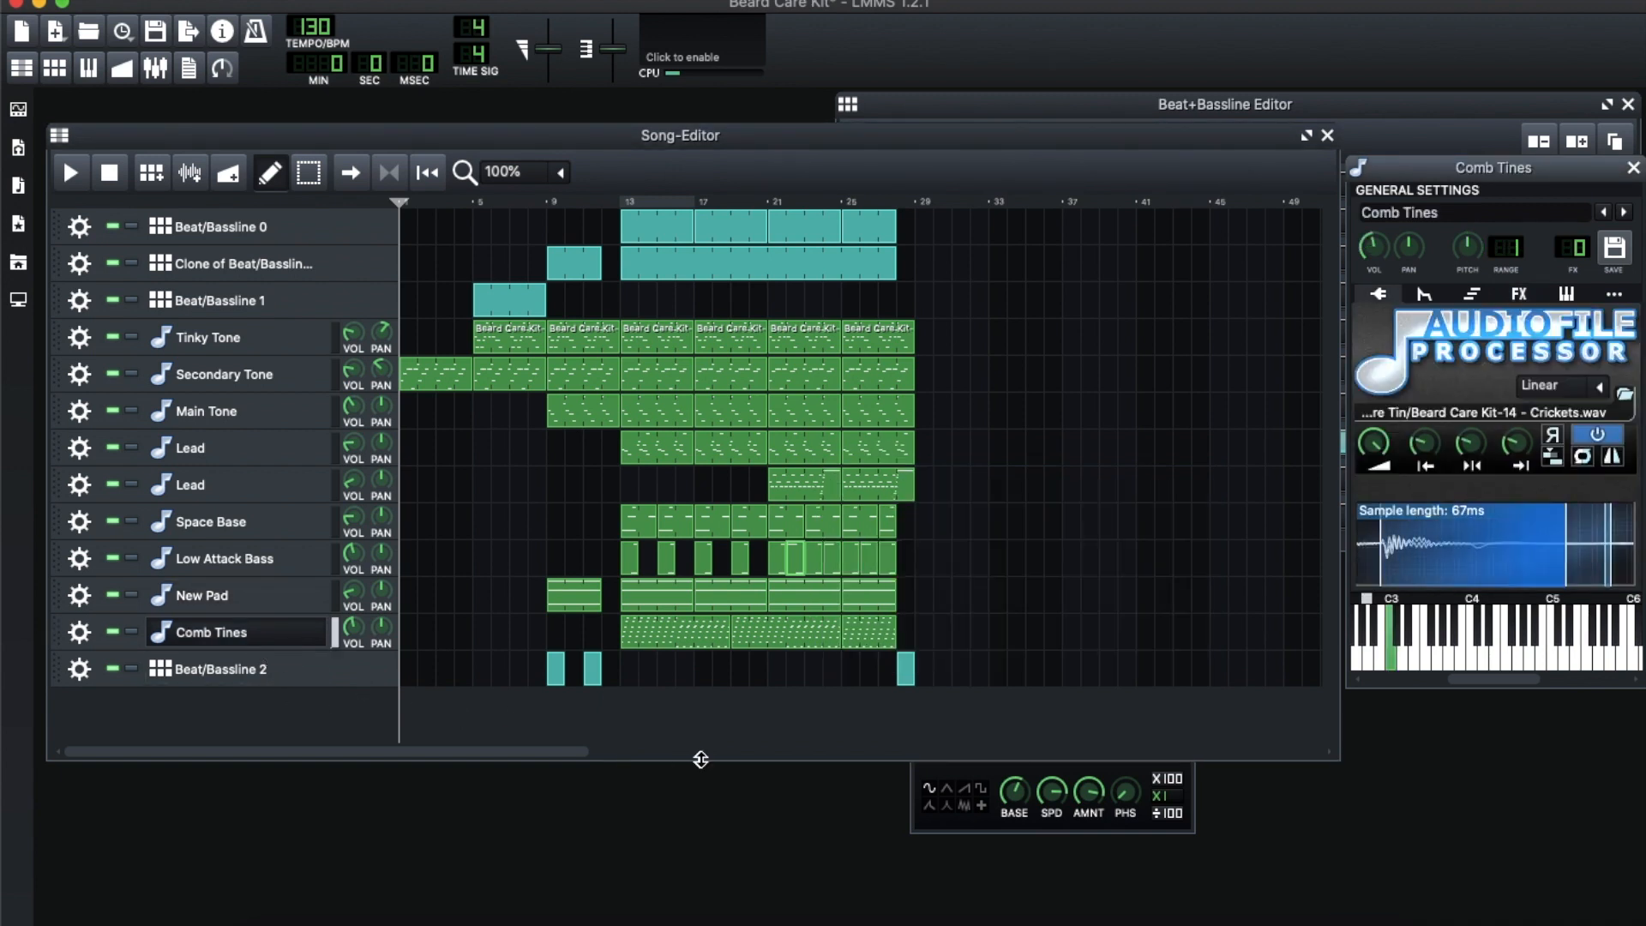
Solo the New Pad track, play the song from just before bar 13, and stop playback
click(131, 597)
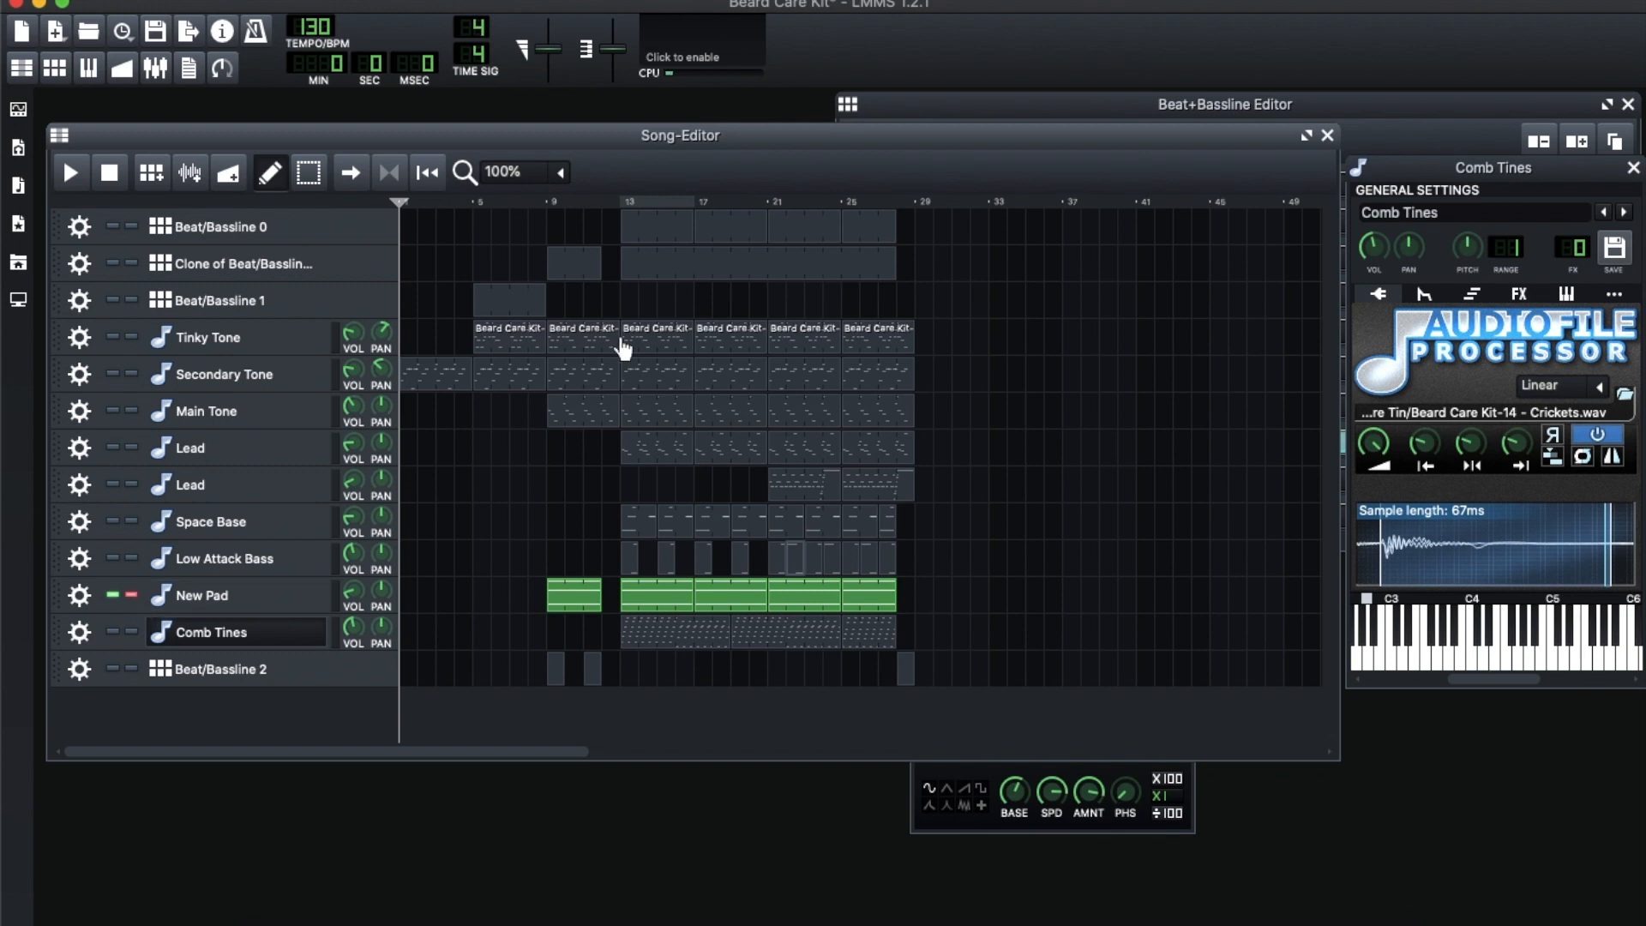
click(616, 201)
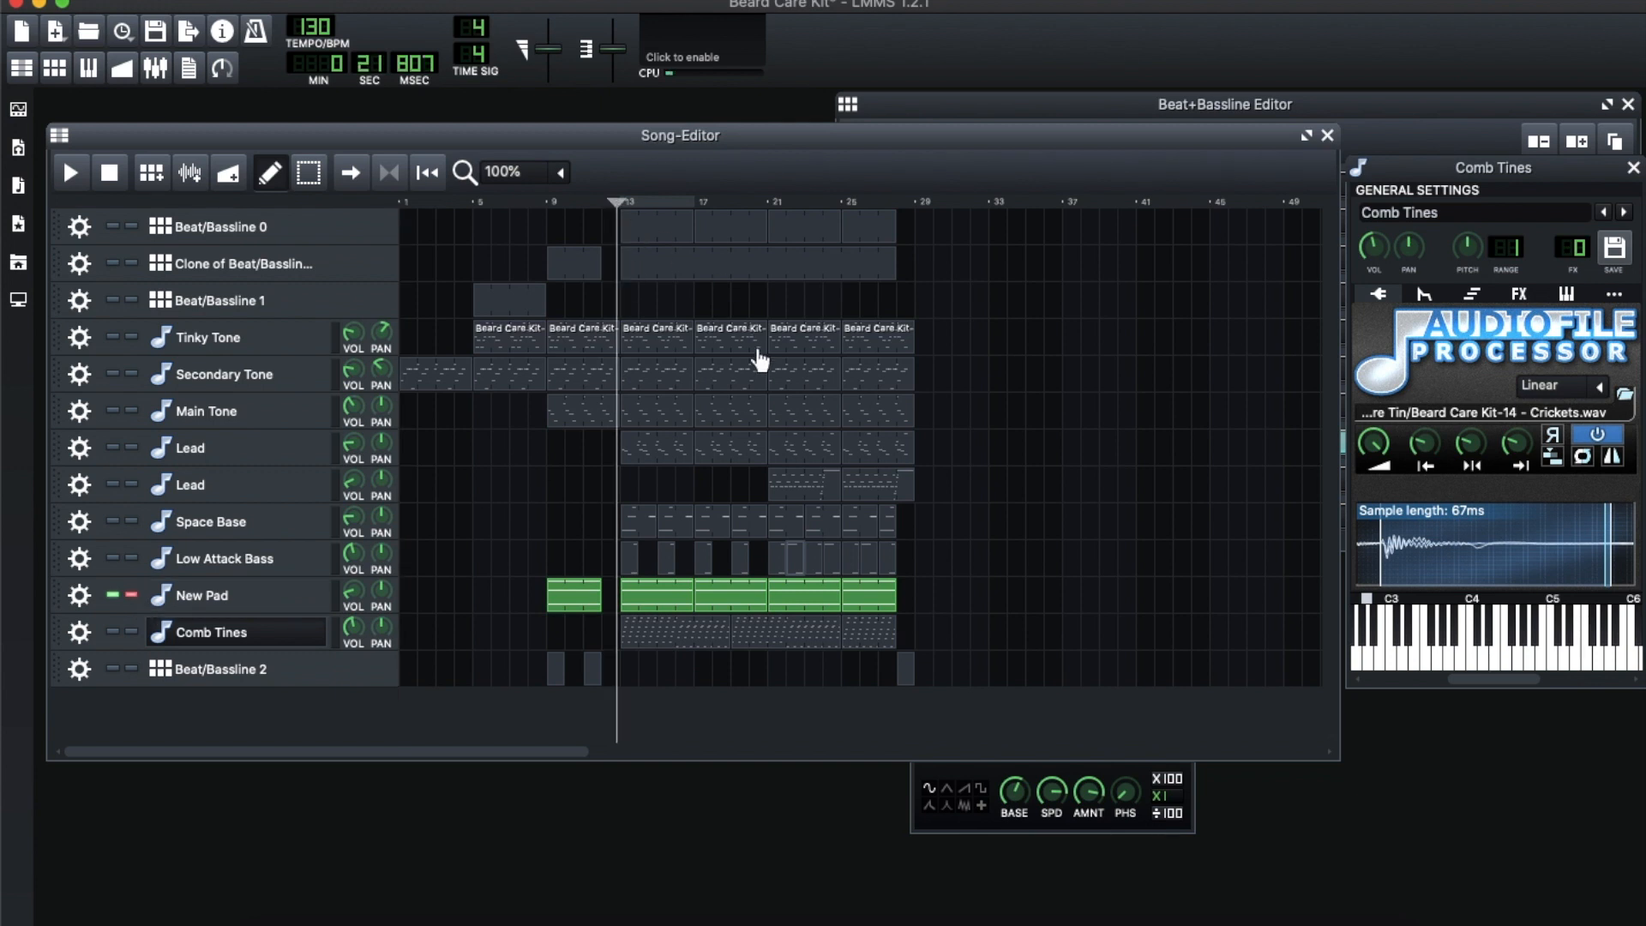
key(space)
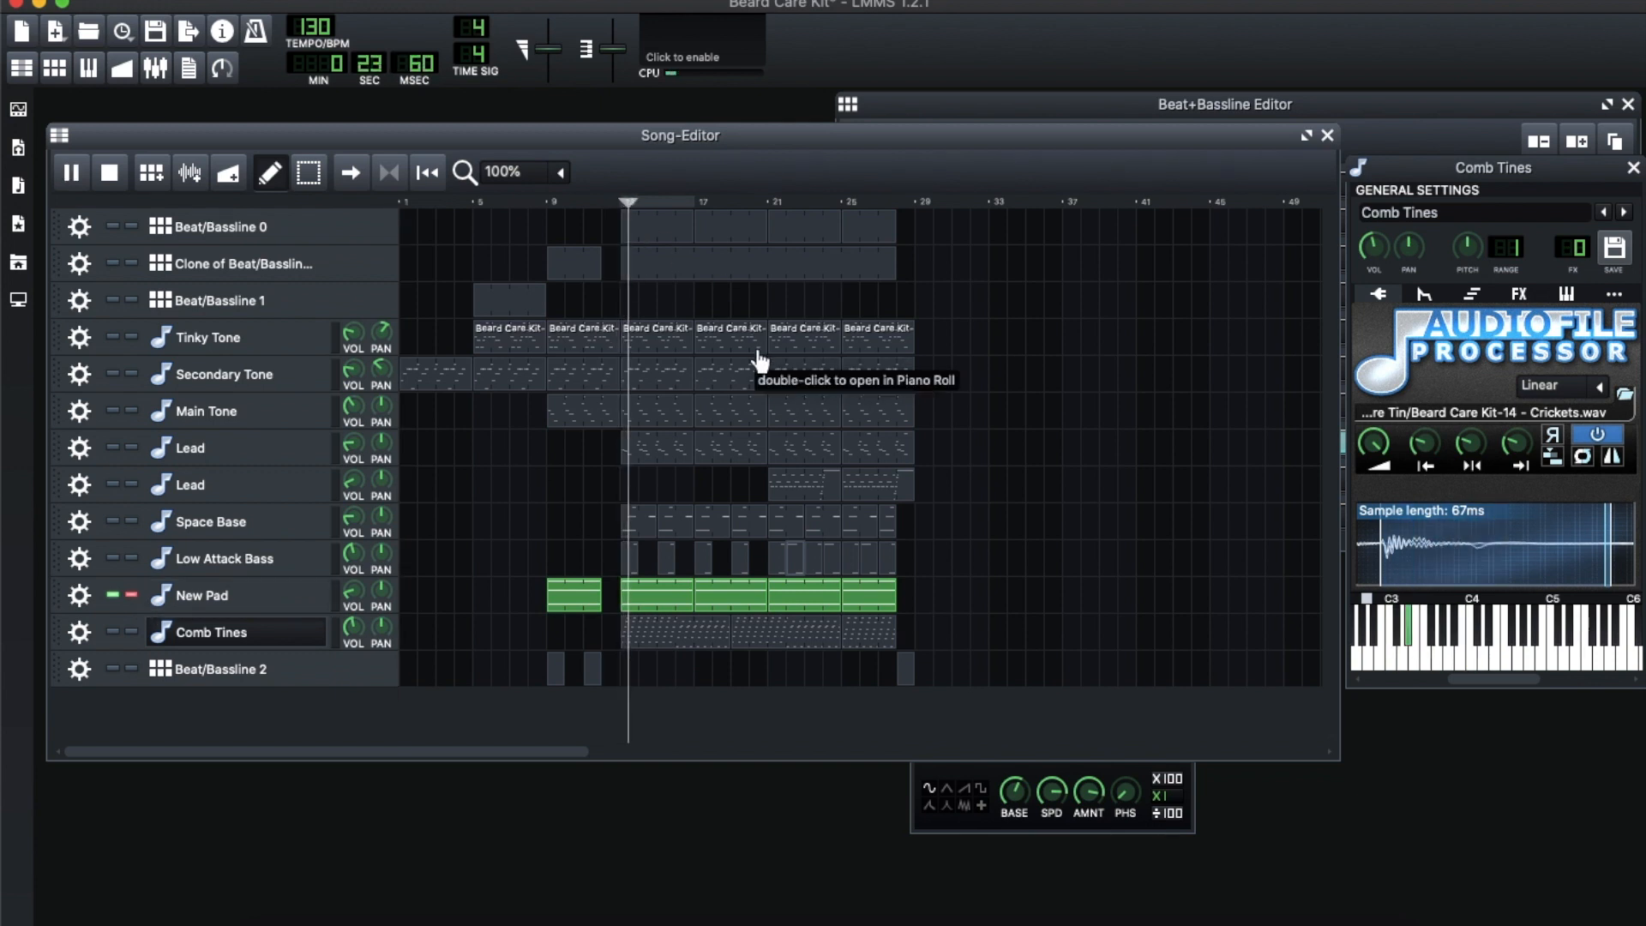
click(122, 187)
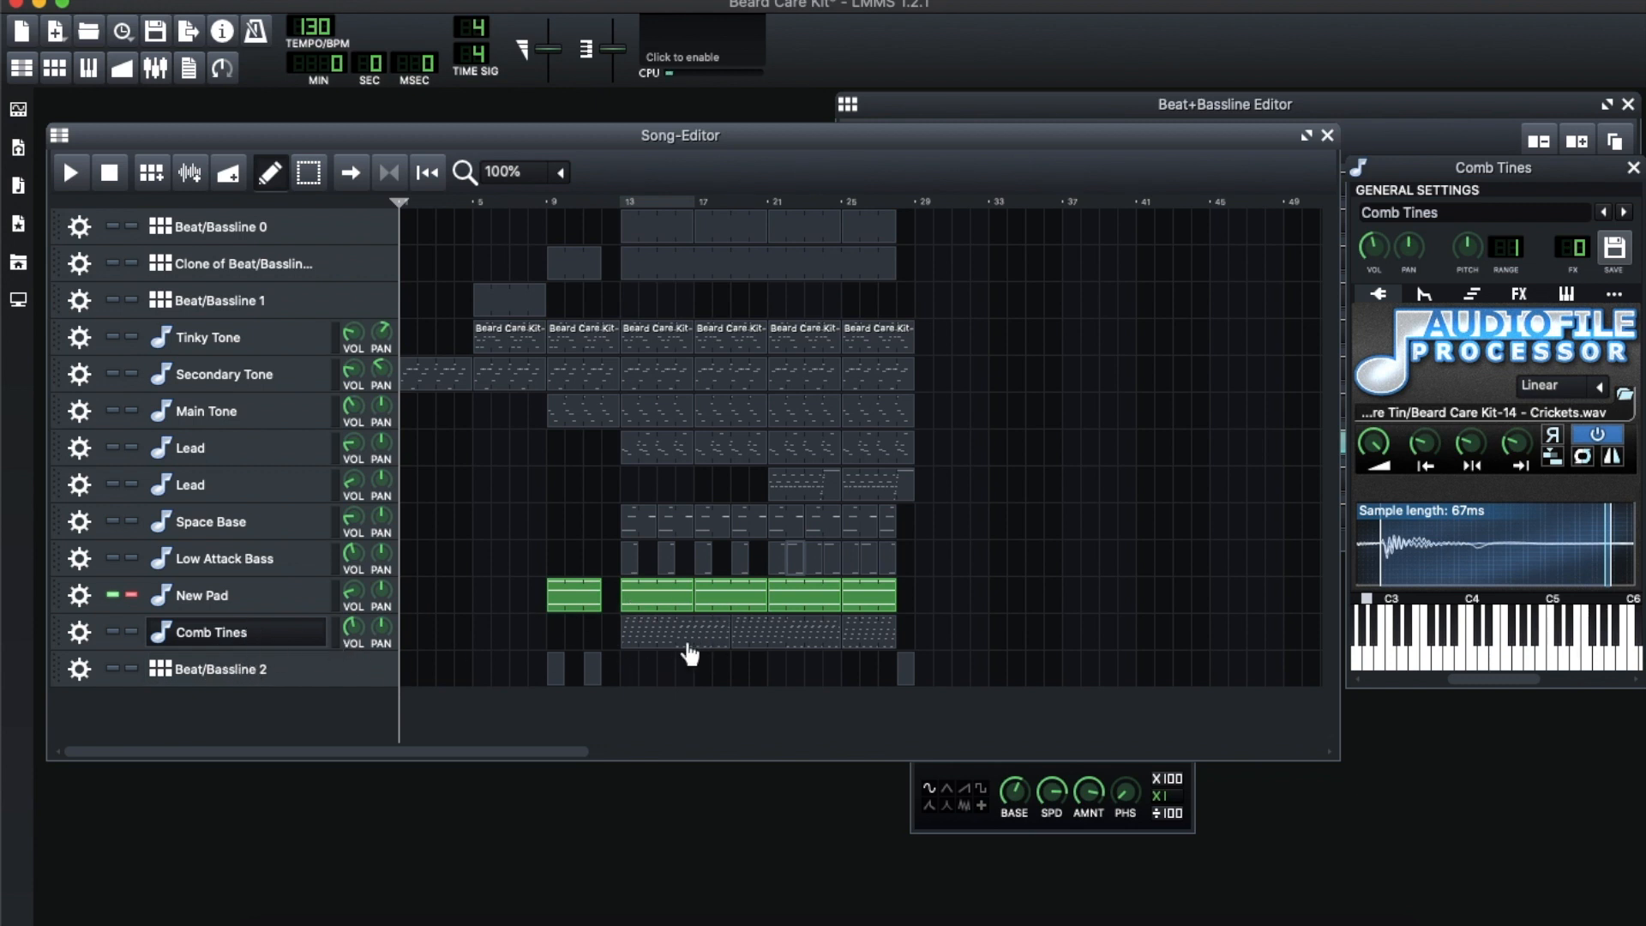
Inspect the Equalizer curve in the Comb Tines effects chain and close the Equalizer
click(1520, 295)
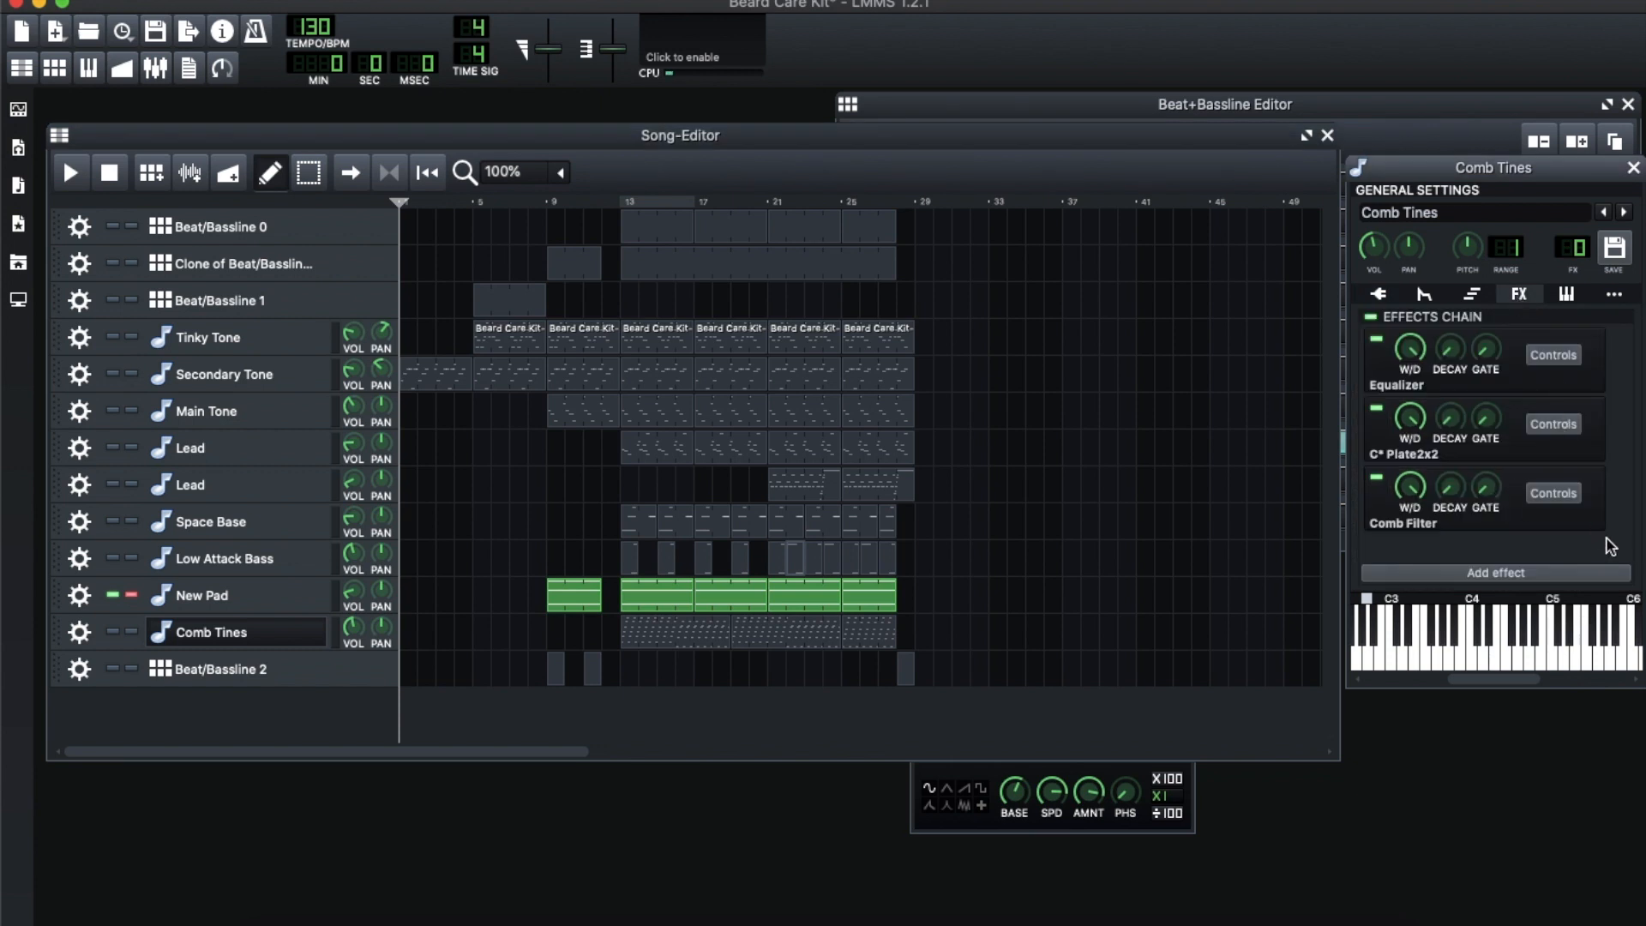
click(1563, 355)
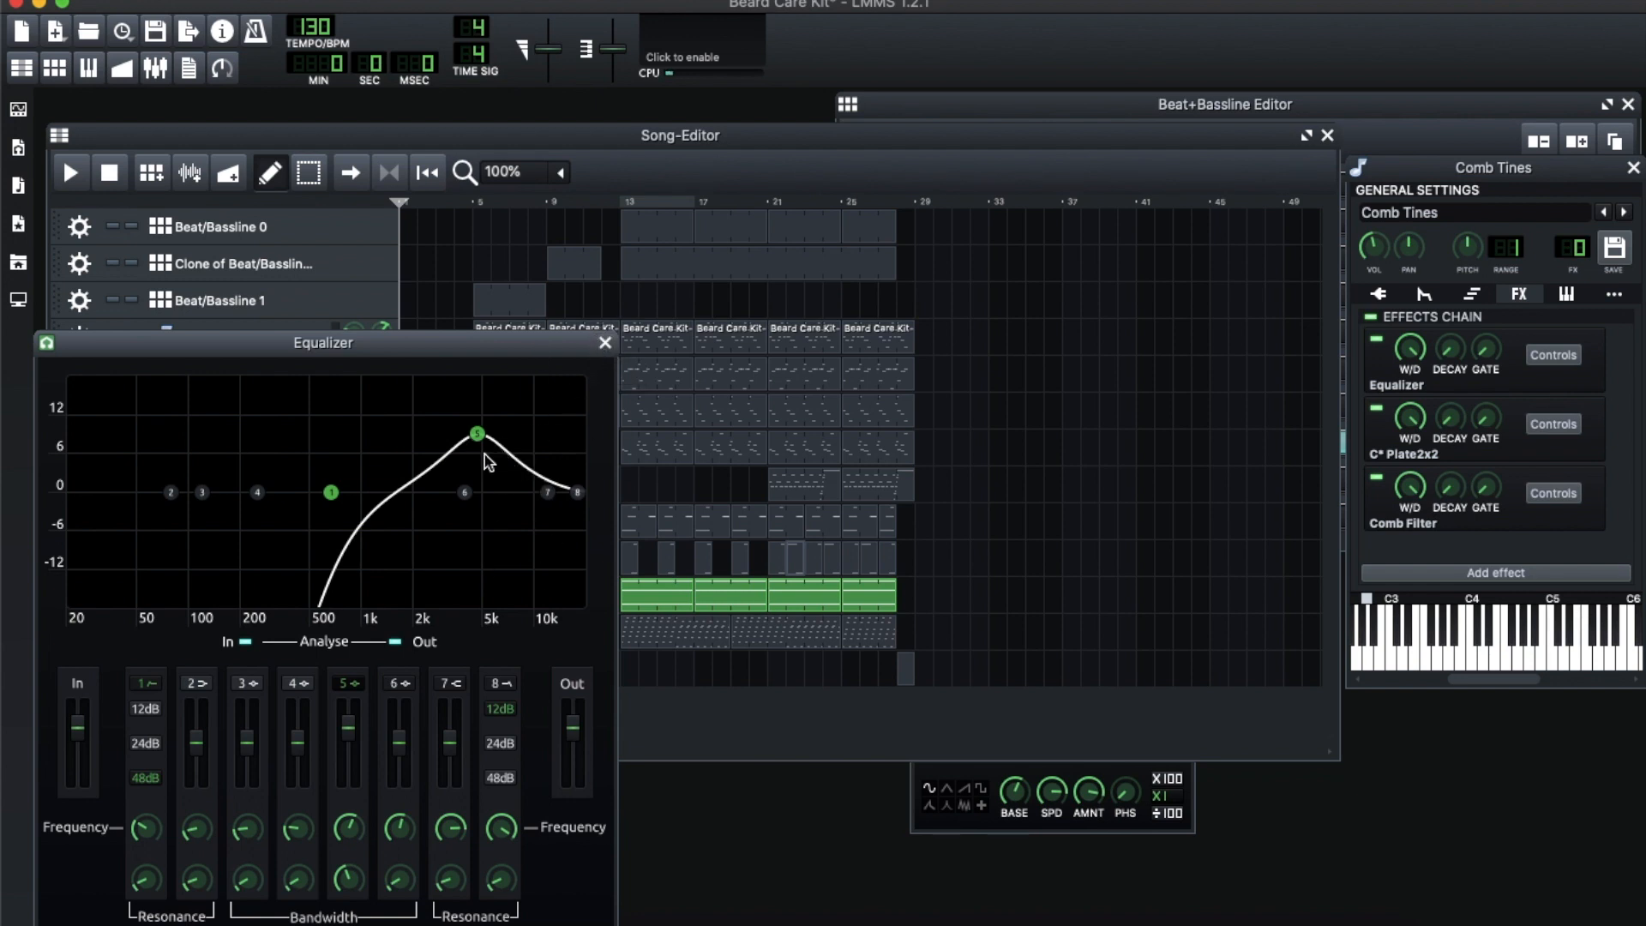
click(605, 344)
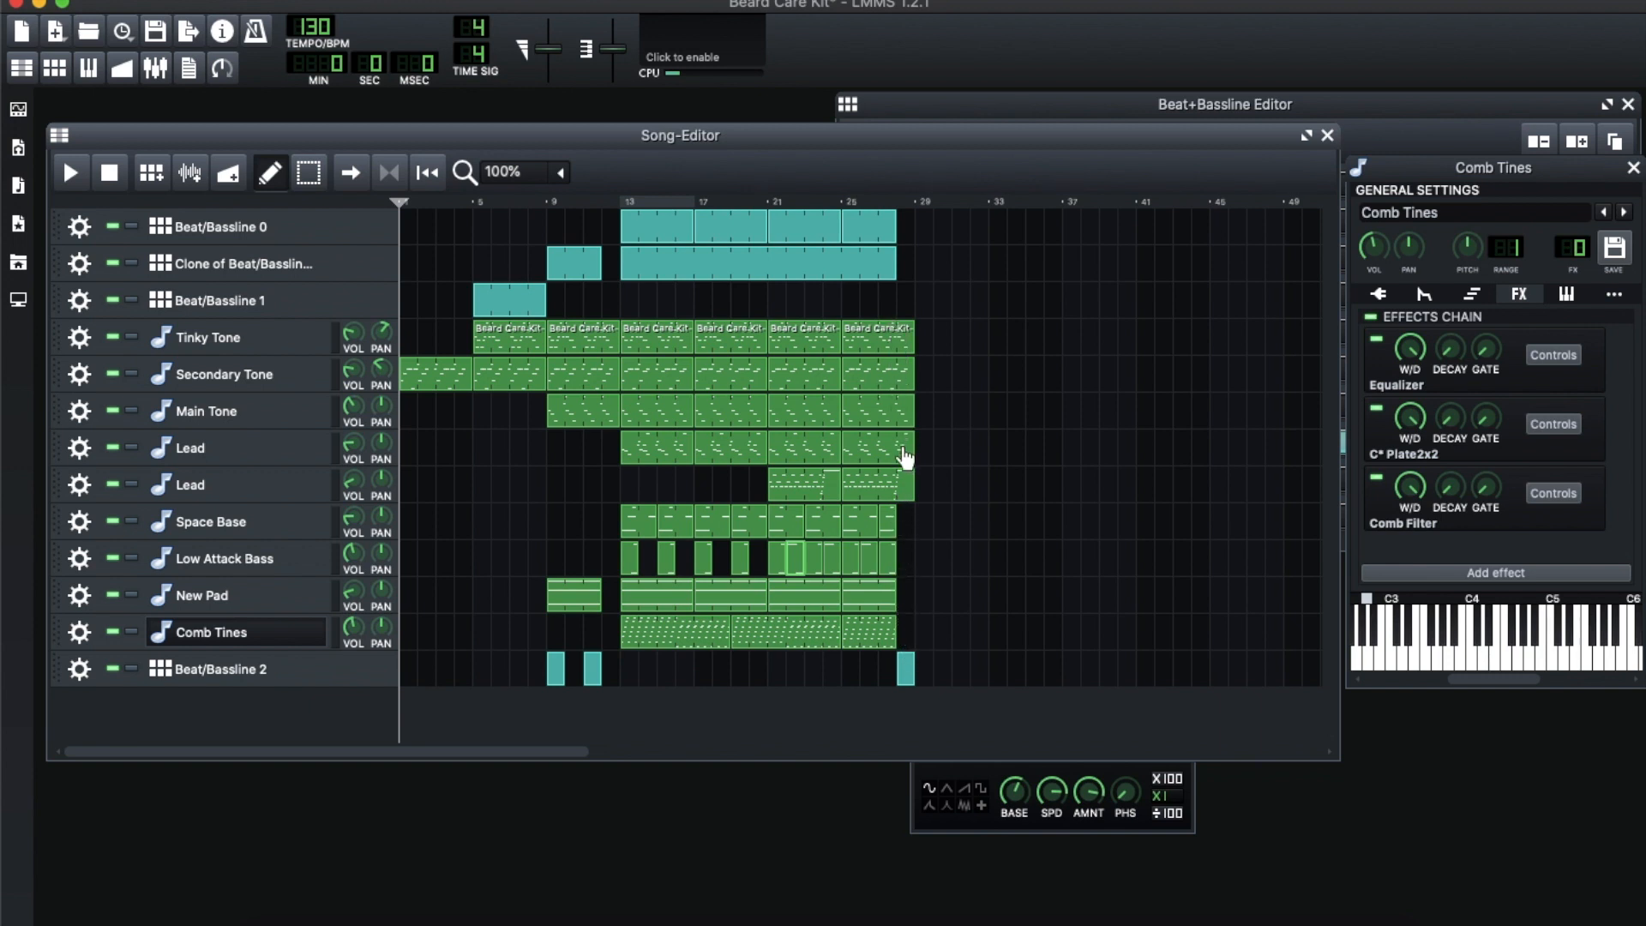
View the notes of the last Tinky Tone clip in the Piano-Roll and close the editor
double_click(910, 353)
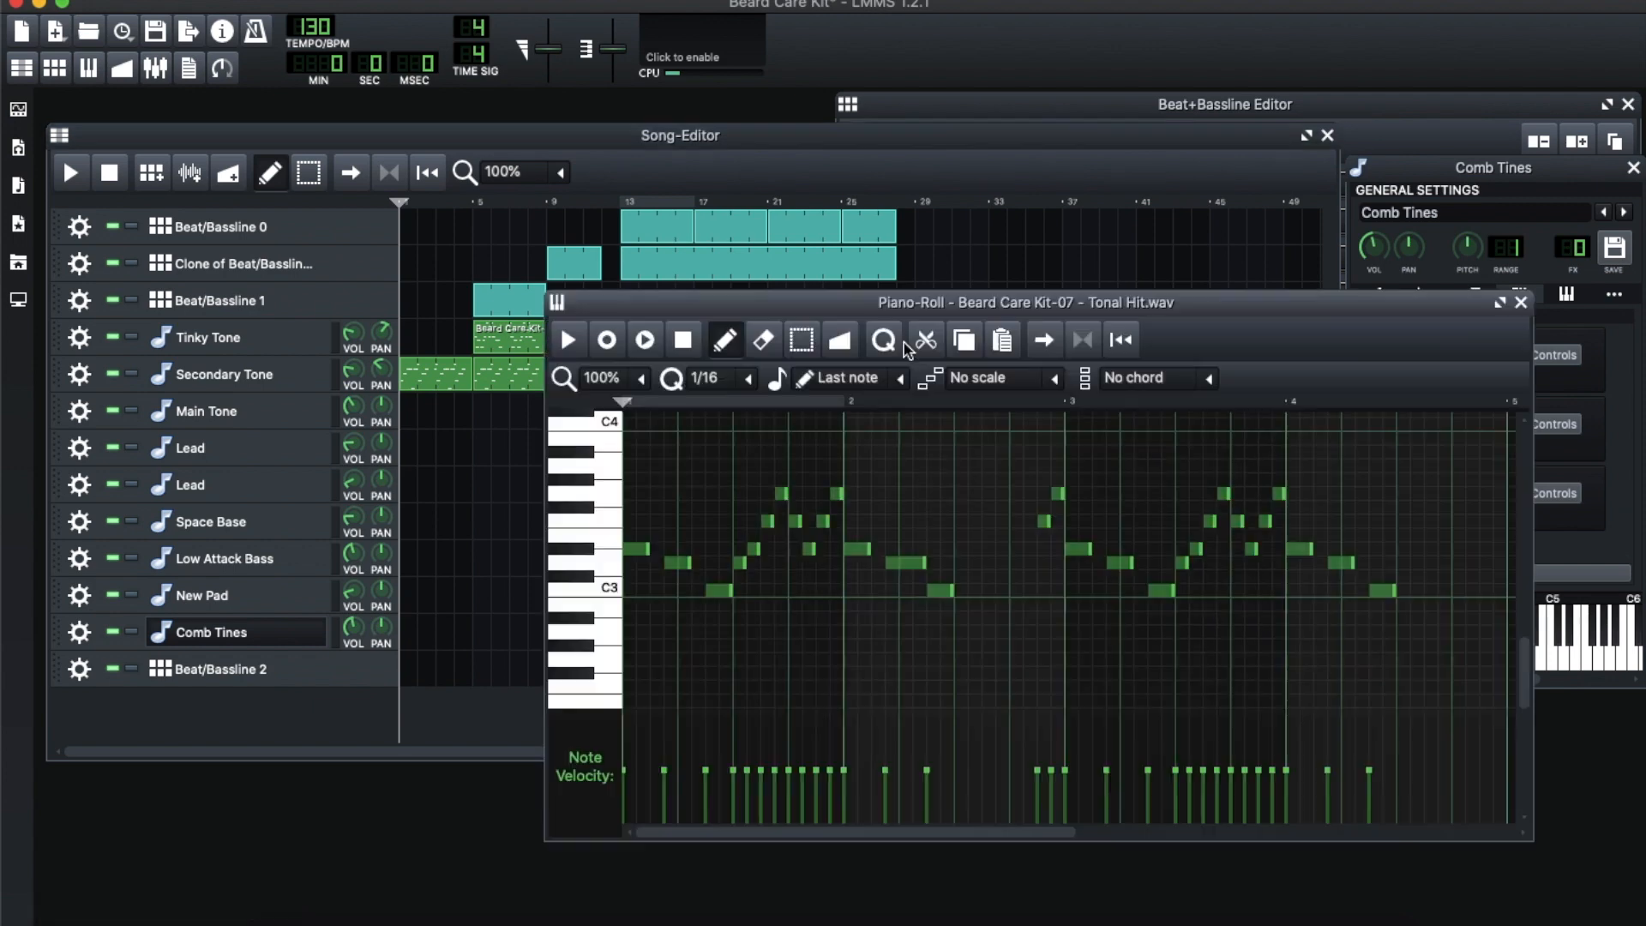
click(1523, 303)
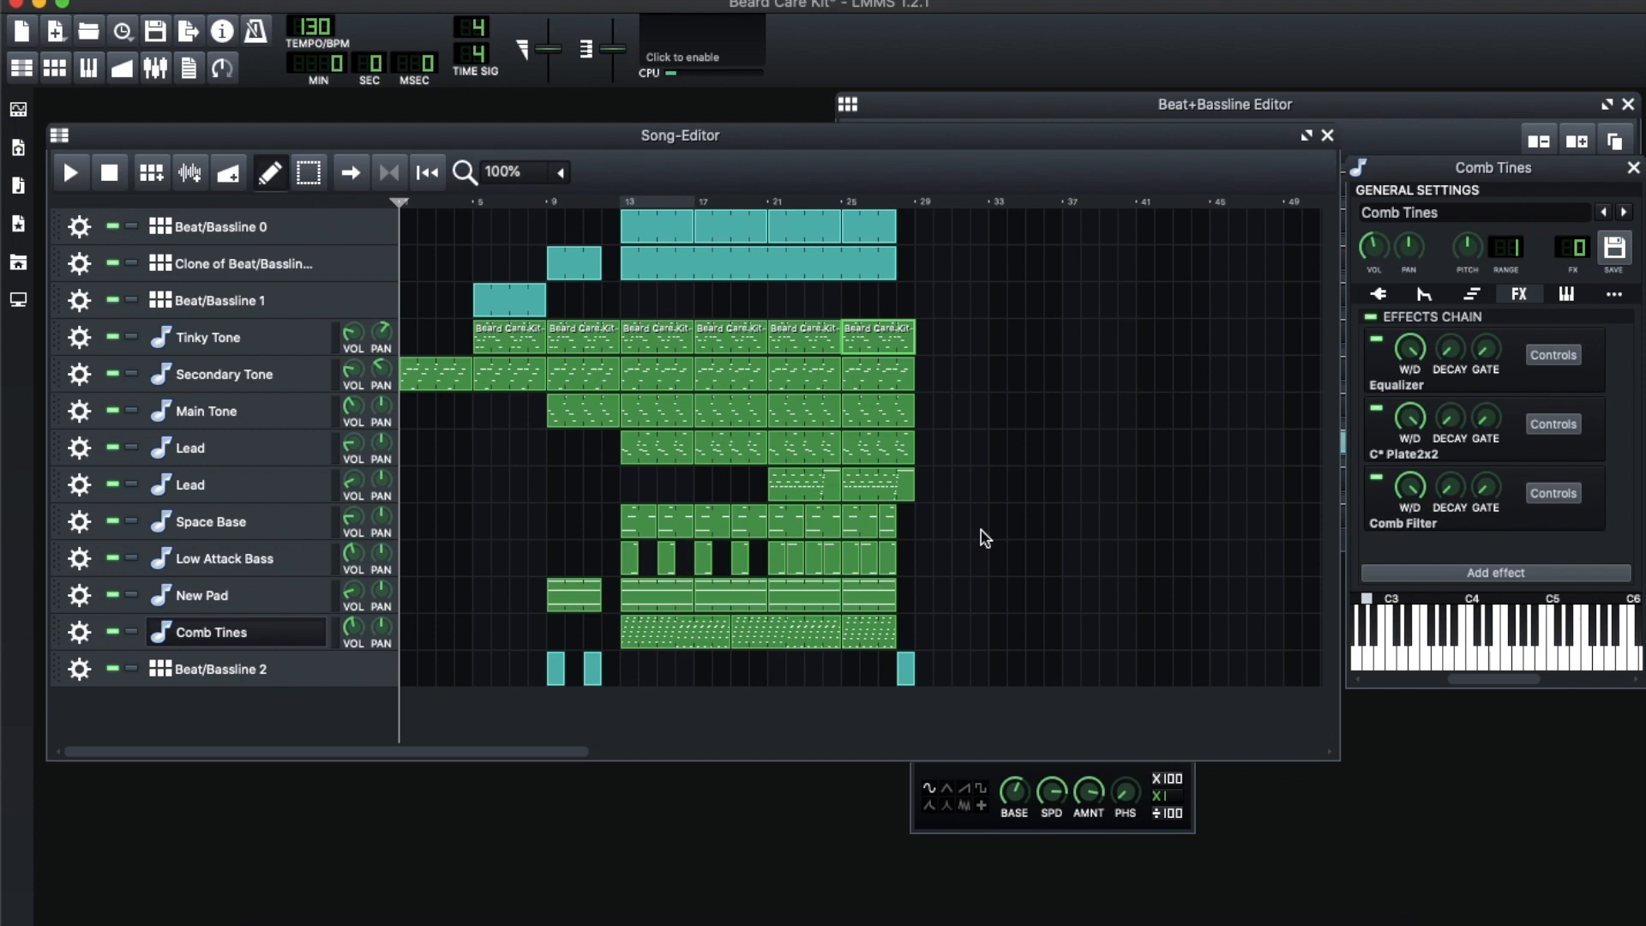
Open the Clone of Beat/Bassline 1 pattern in the Beat+Bassline Editor and listen to it briefly
double_click(571, 268)
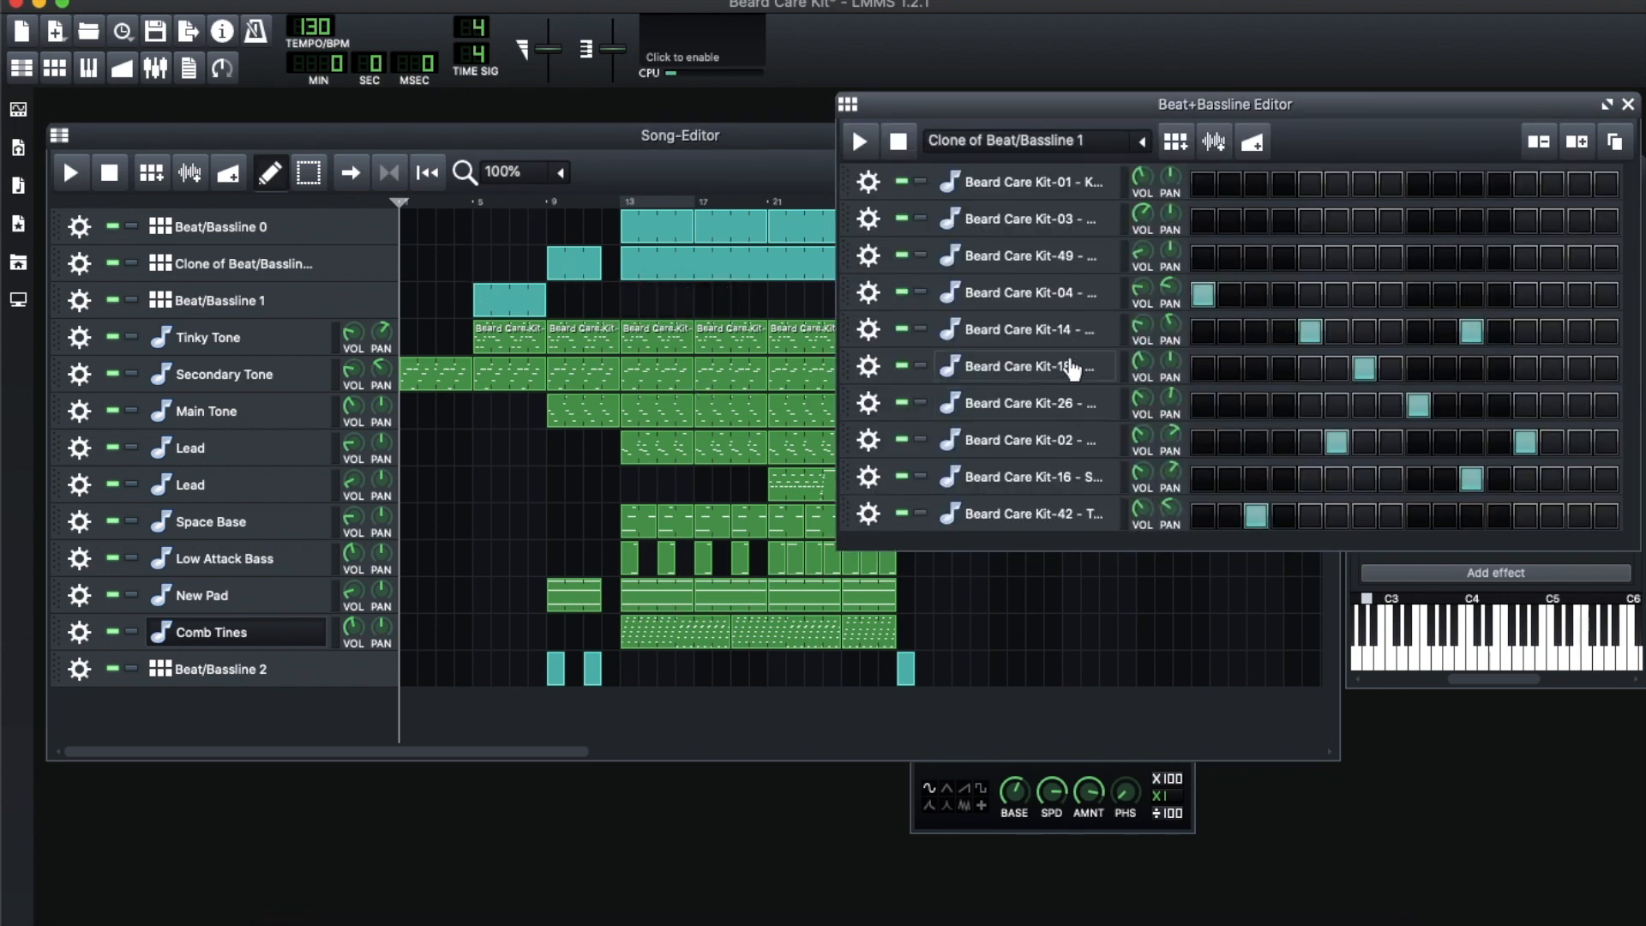
key(space)
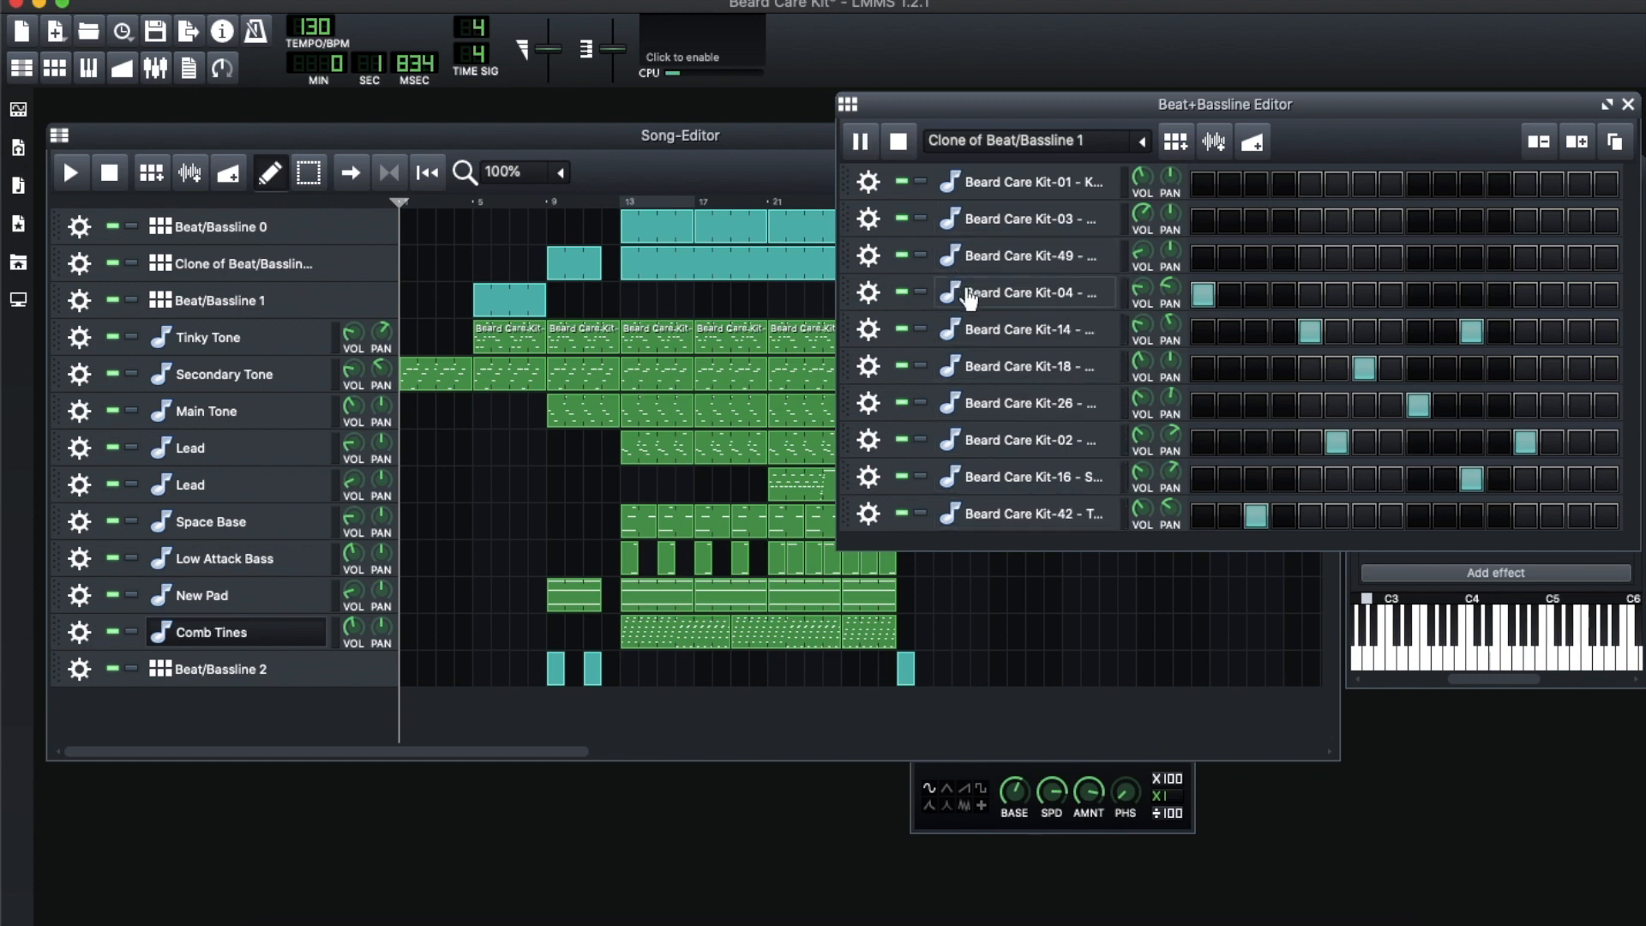
key(space)
Open the Low Attack Bass instrument from the Song-Editor
click(202, 562)
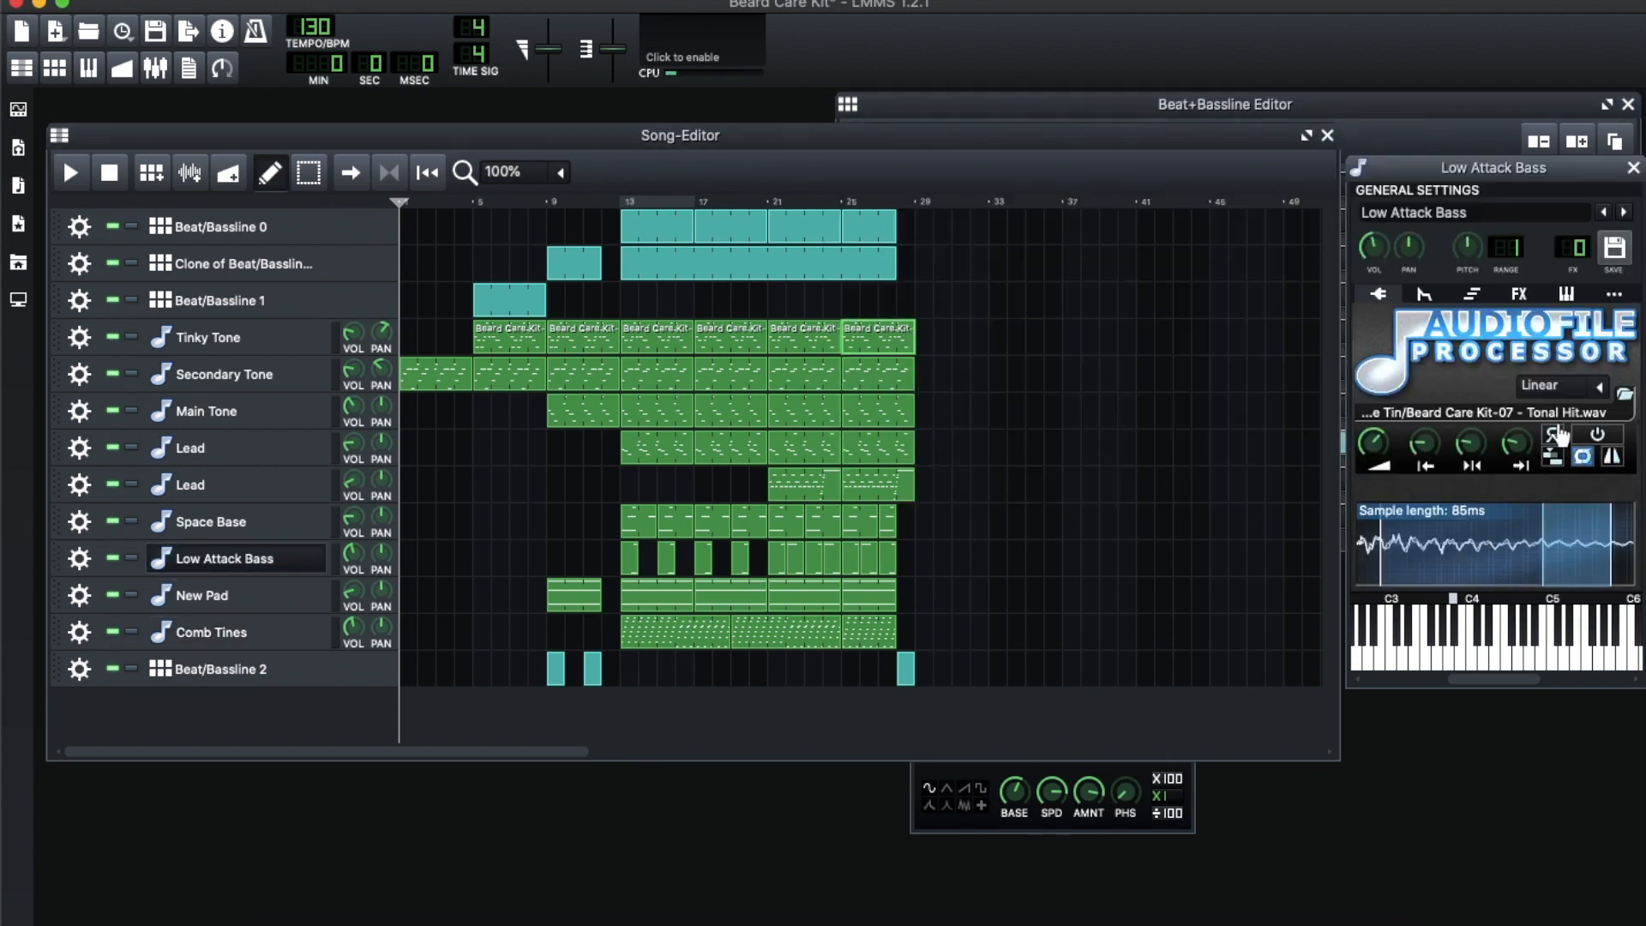